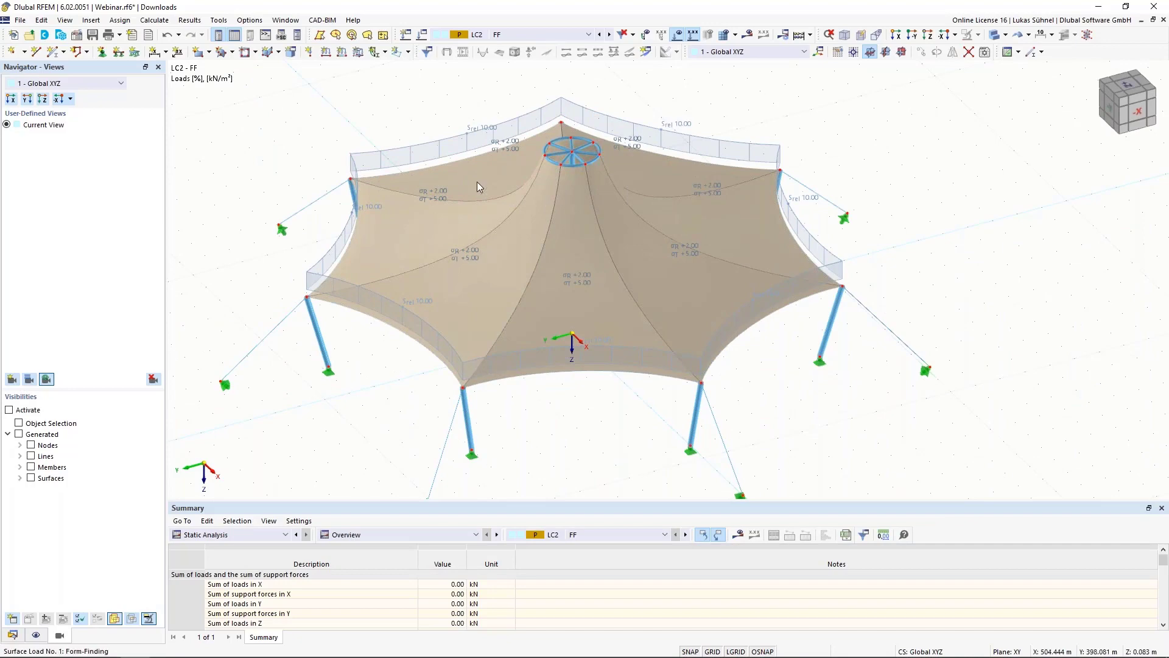
Step: Display the Snow load case LC3 on the tent model in RFEM and minimize the window
{"action": "left_click", "coordinate": [609, 34]}
{"action": "middle_click_drag", "start_coordinate": [389, 188], "coordinate": [409, 229]}
{"action": "scroll", "coordinate": [403, 252], "scroll_direction": "down", "scroll_amount": 2}
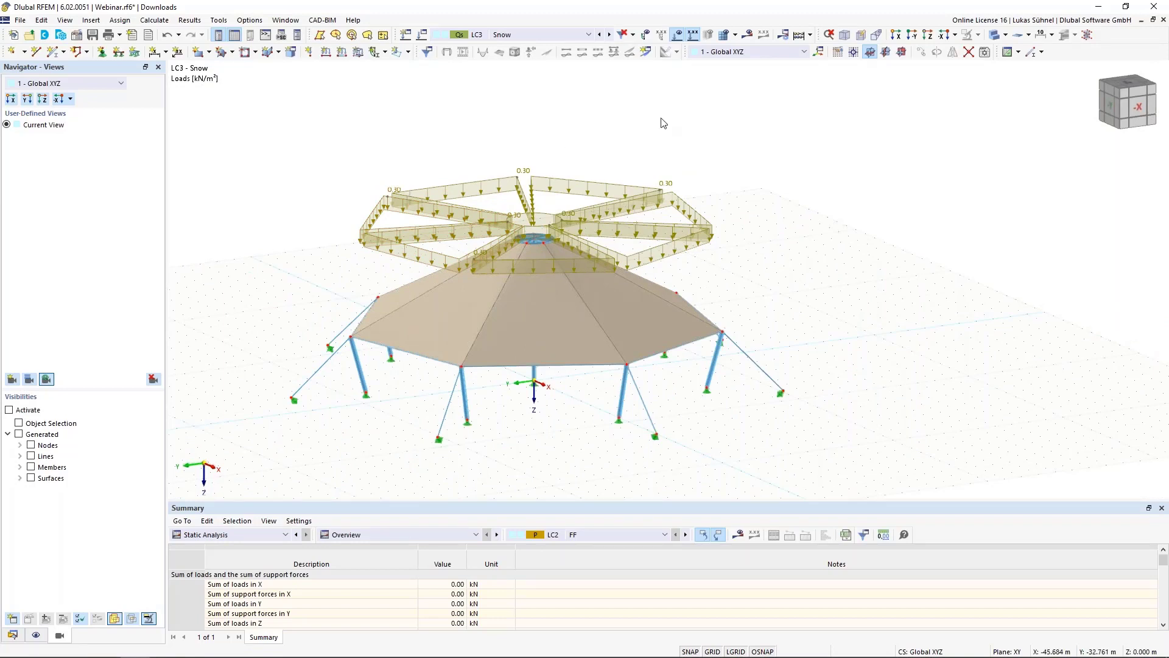
{"action": "left_click", "coordinate": [1098, 10]}
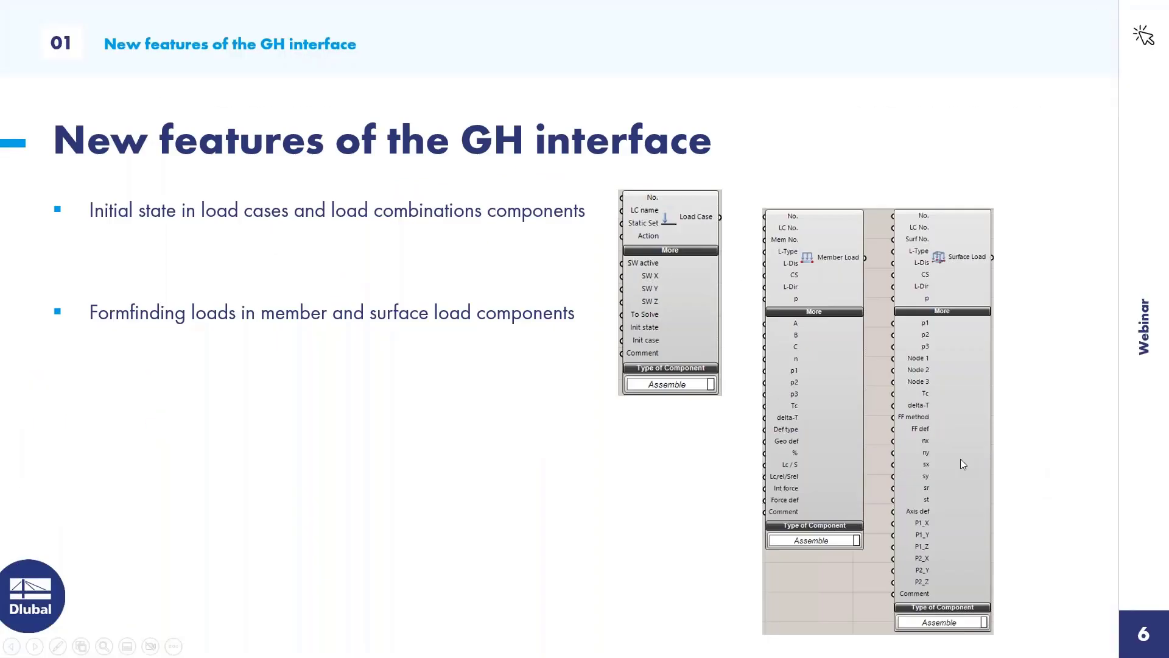
Step: Switch to the Tent_EN definition in Grasshopper and examine the GH-Geo group with its geometry sliders and outputs
{"action": "key", "text": "alt+Tab"}
{"action": "scroll", "coordinate": [554, 228], "scroll_direction": "down", "scroll_amount": 1}
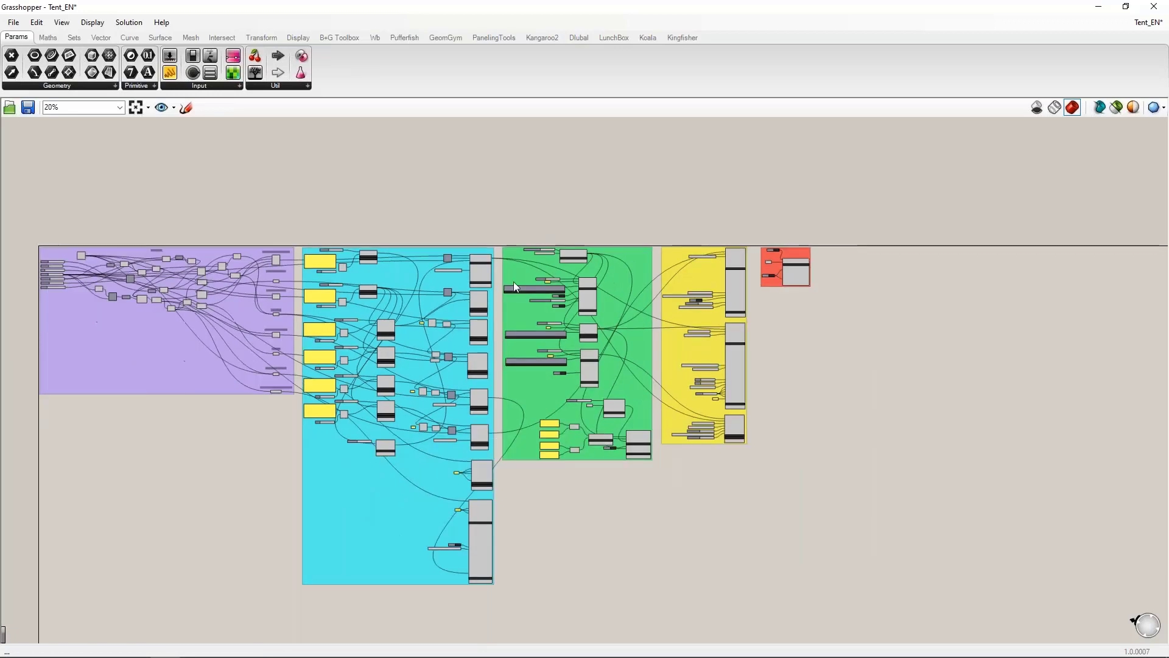
{"action": "right_click_drag", "start_coordinate": [232, 488], "coordinate": [308, 450]}
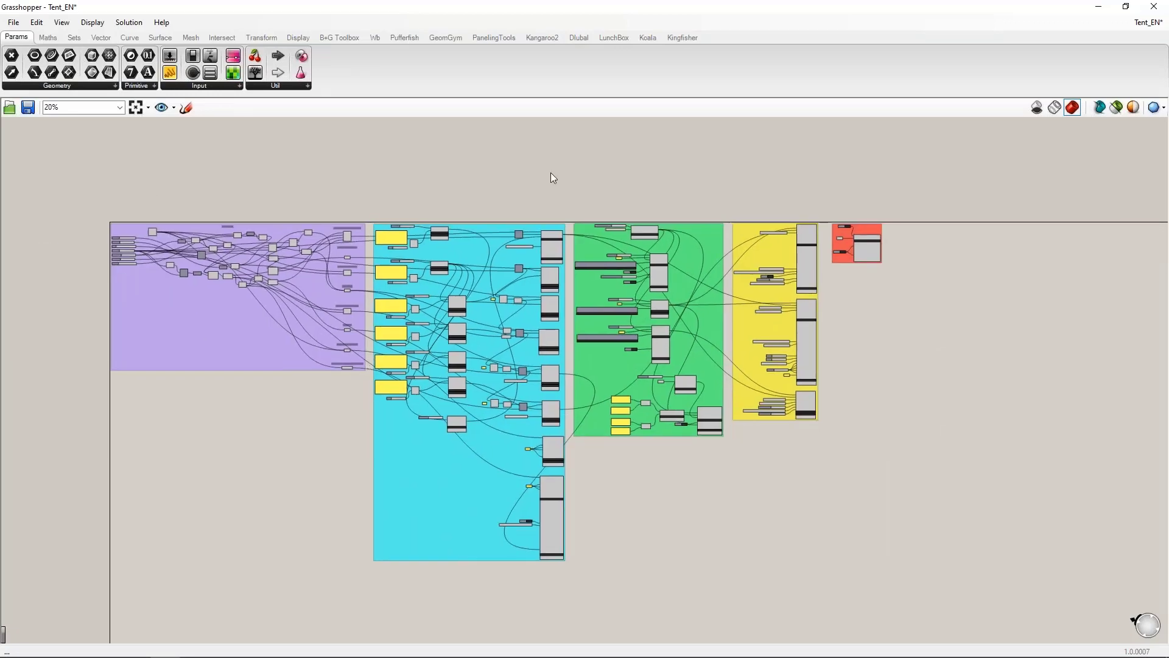
{"action": "scroll", "coordinate": [79, 256], "scroll_direction": "up", "scroll_amount": 5}
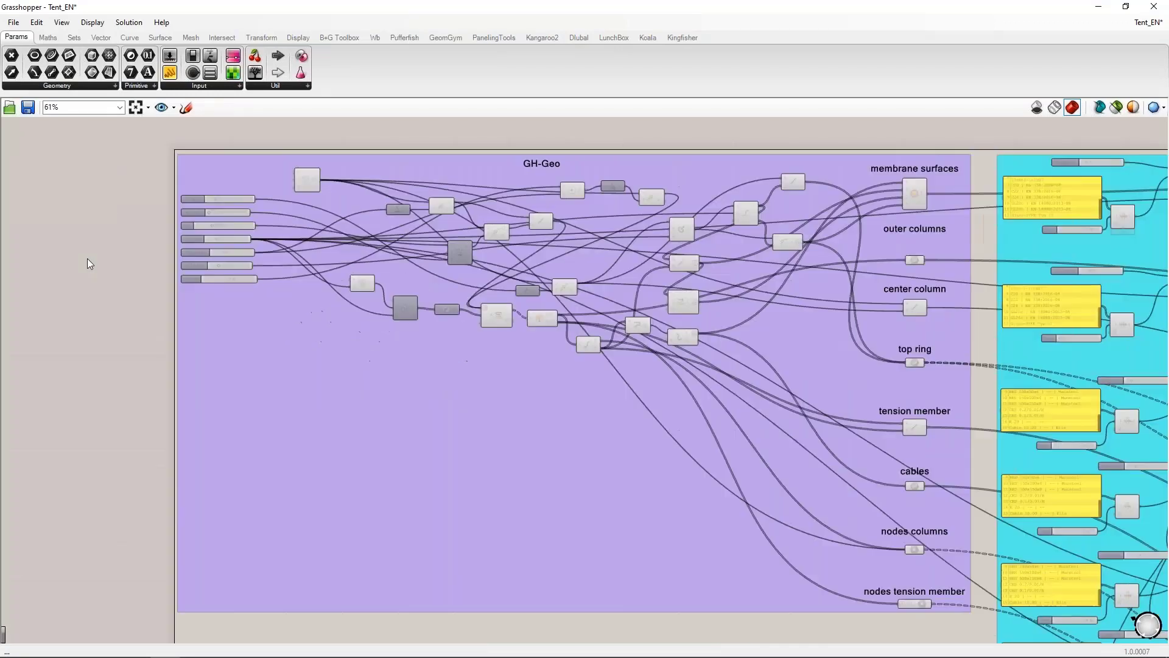
{"action": "right_click_drag", "start_coordinate": [493, 339], "coordinate": [447, 346]}
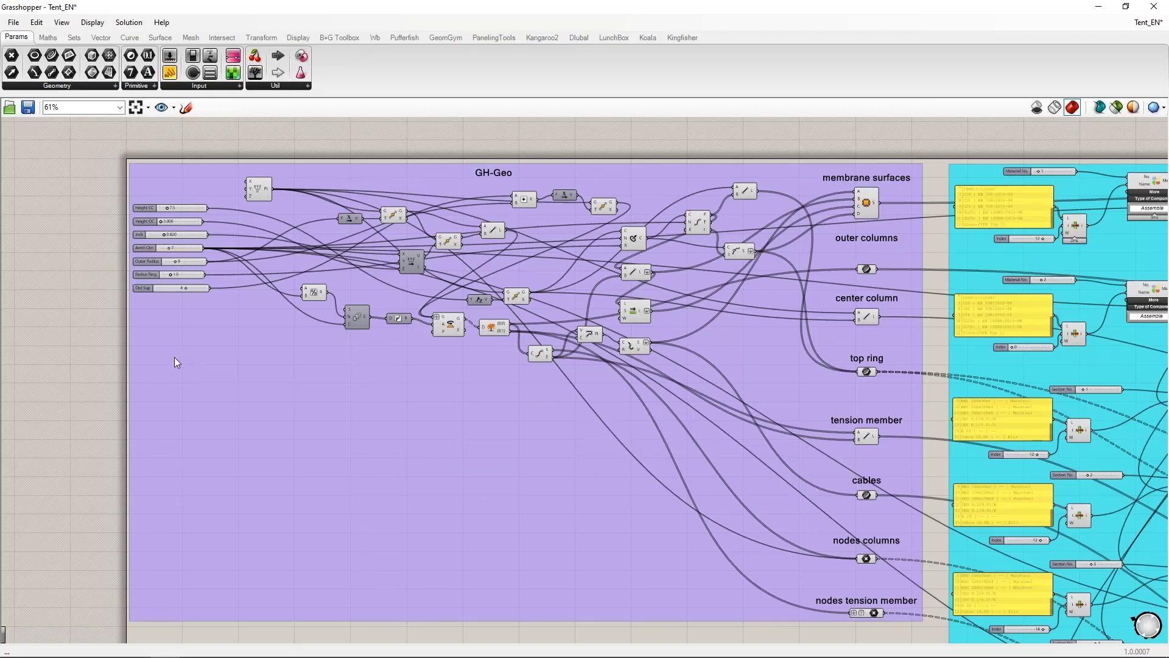
Step: Review the group that assembles the materials, sections, surfaces and members of the tent
{"action": "scroll", "coordinate": [168, 357], "scroll_direction": "down", "scroll_amount": 3}
{"action": "right_click_drag", "start_coordinate": [821, 213], "coordinate": [462, 189]}
{"action": "scroll", "coordinate": [498, 273], "scroll_direction": "up", "scroll_amount": 4}
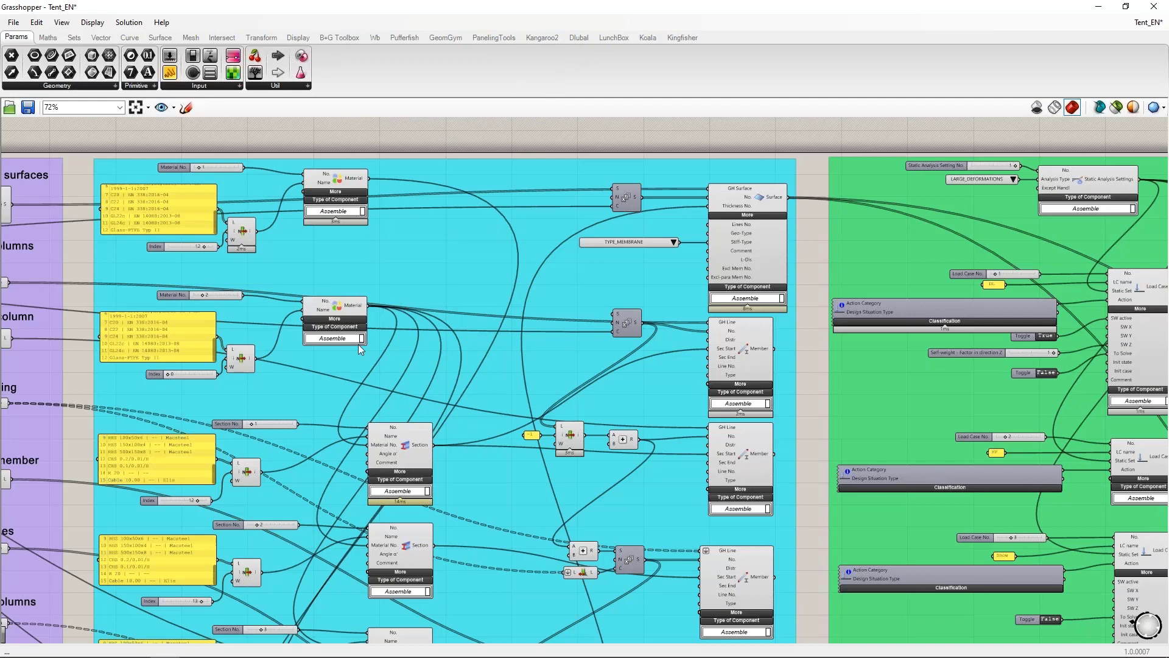
{"action": "scroll", "coordinate": [432, 417], "scroll_direction": "down", "scroll_amount": 3}
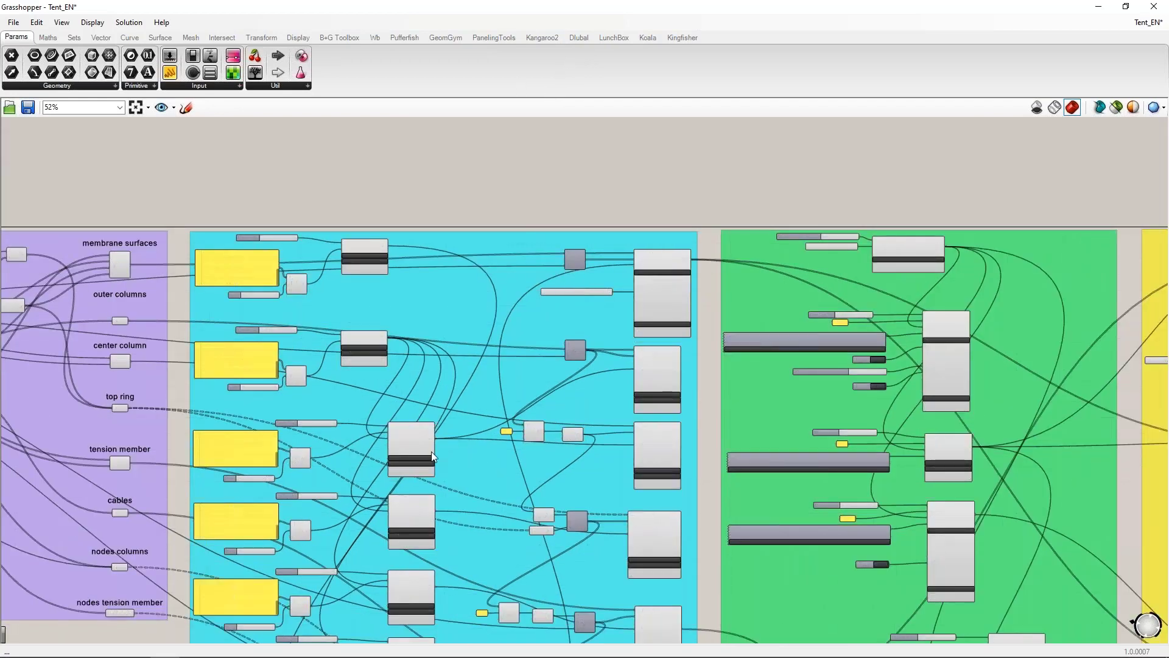
{"action": "scroll", "coordinate": [431, 451], "scroll_direction": "up", "scroll_amount": 2}
{"action": "scroll", "coordinate": [431, 452], "scroll_direction": "up", "scroll_amount": 1}
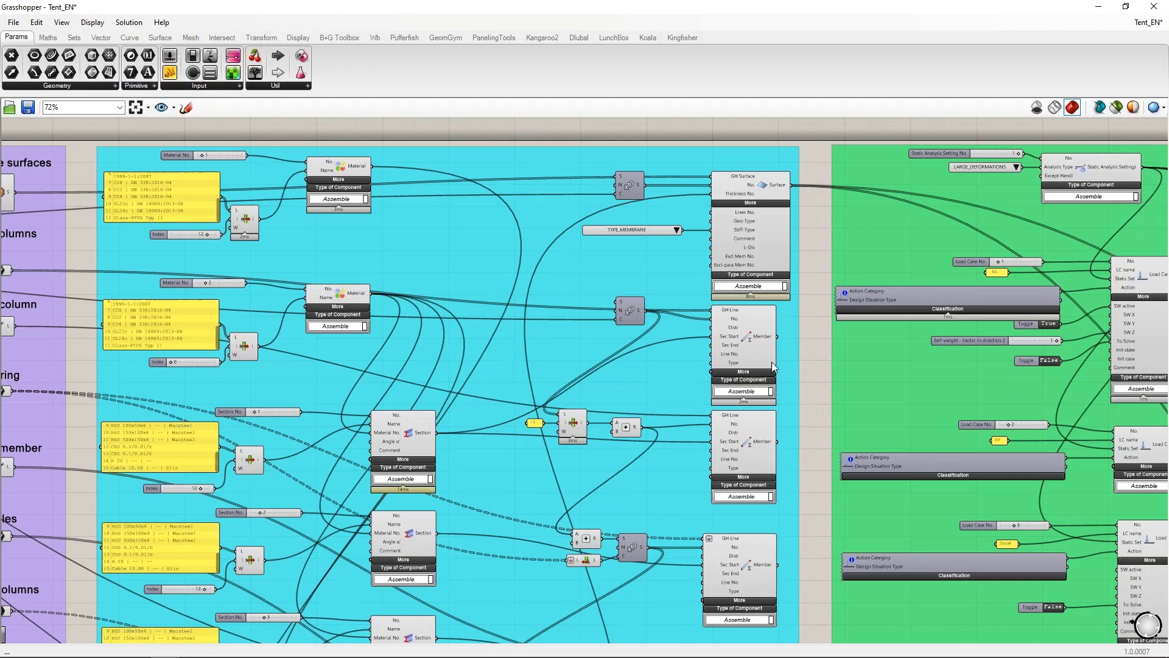
Step: Review the static analysis settings and load case components and the form-finding member and surface load components
{"action": "right_click_drag", "start_coordinate": [815, 356], "coordinate": [187, 344]}
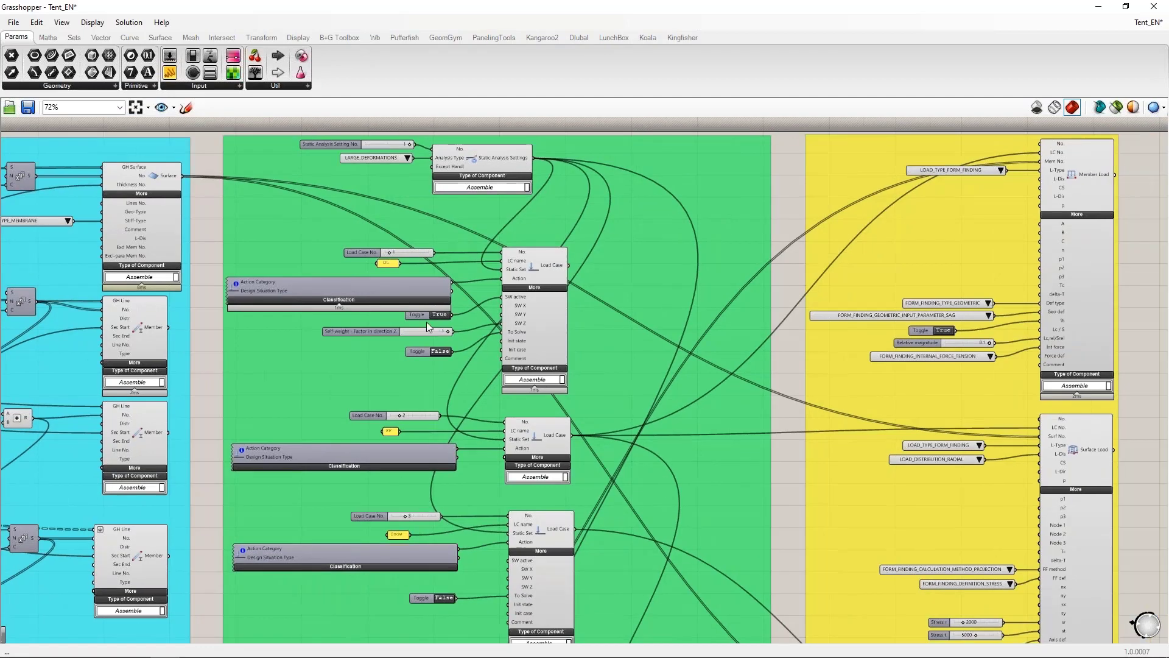
{"action": "scroll", "coordinate": [553, 210], "scroll_direction": "down", "scroll_amount": 2}
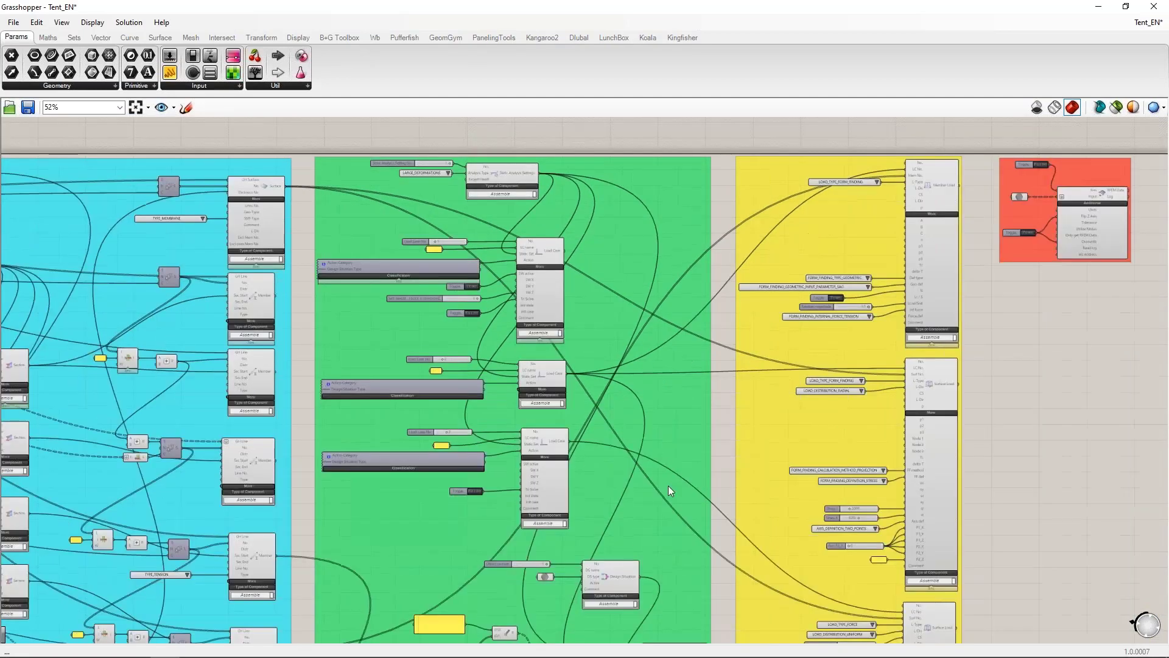
{"action": "right_click_drag", "start_coordinate": [716, 498], "coordinate": [476, 550]}
{"action": "scroll", "coordinate": [674, 343], "scroll_direction": "up", "scroll_amount": 3}
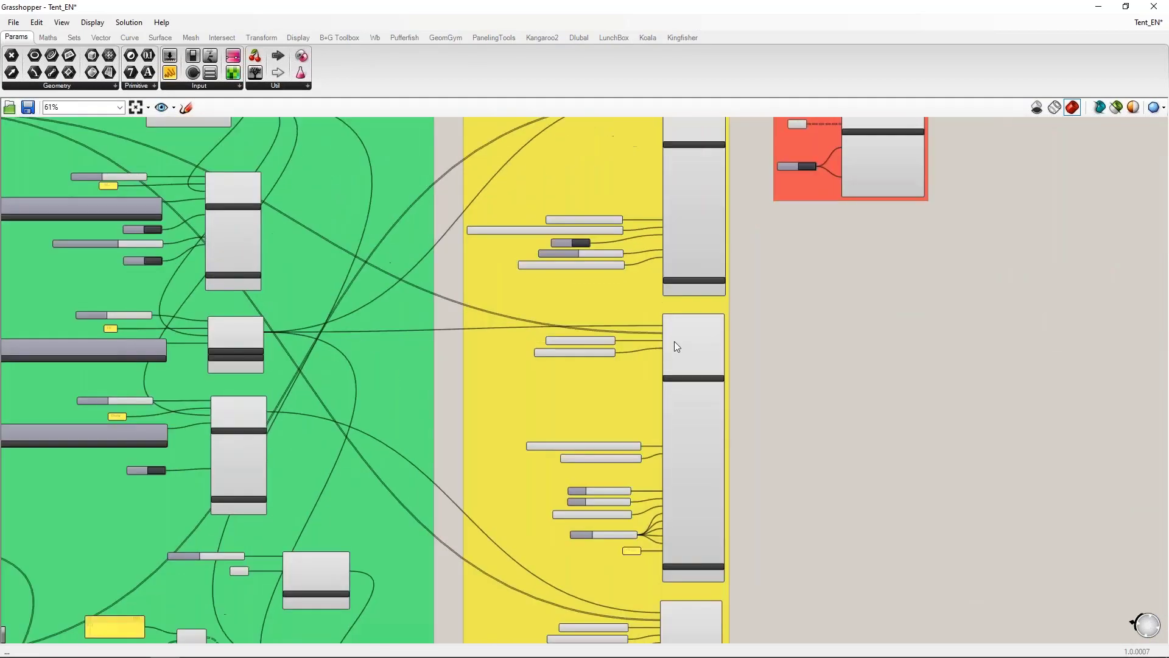
{"action": "right_click_drag", "start_coordinate": [804, 272], "coordinate": [770, 460]}
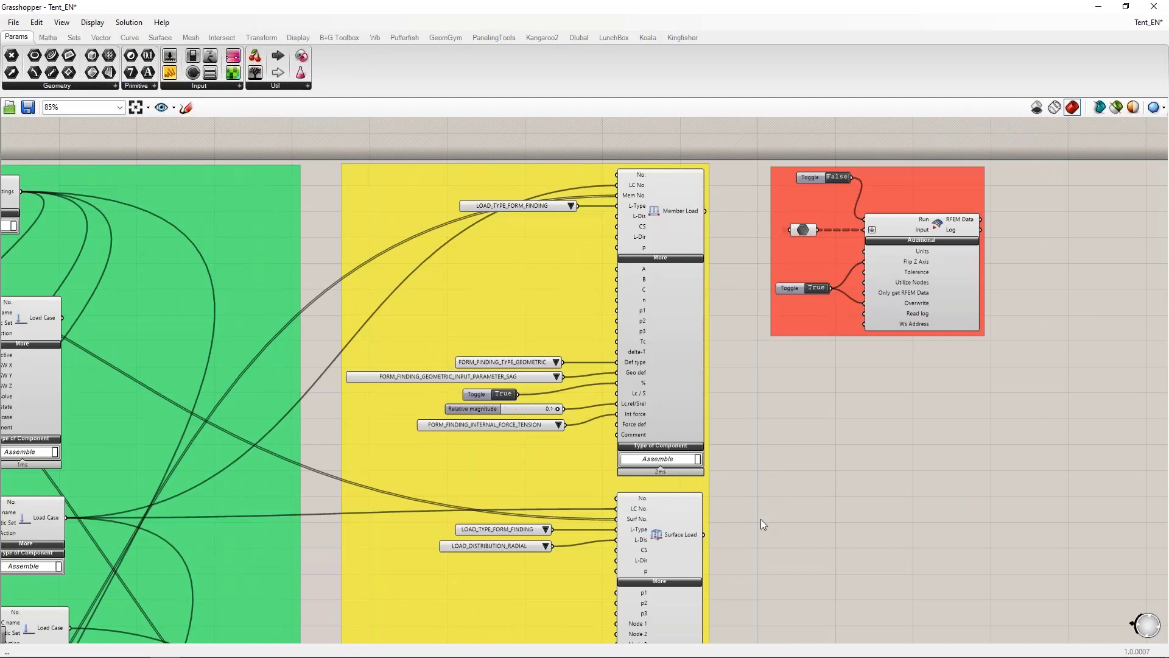
{"action": "right_click_drag", "start_coordinate": [753, 578], "coordinate": [752, 525]}
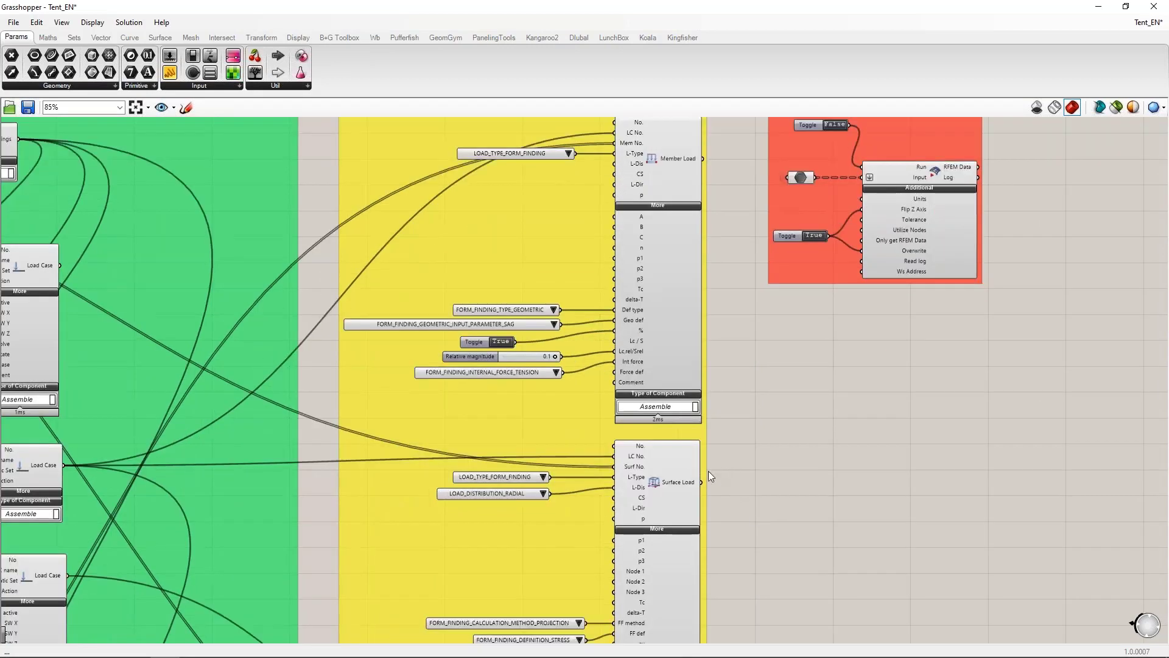
{"action": "scroll", "coordinate": [732, 313], "scroll_direction": "down", "scroll_amount": 2}
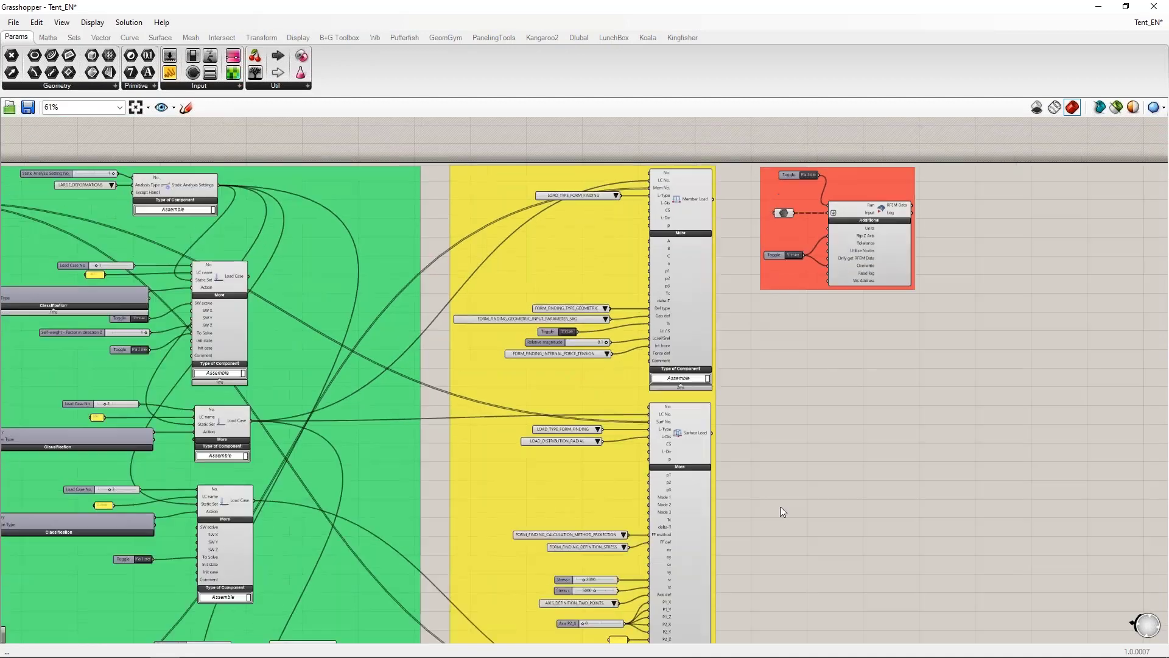
{"action": "scroll", "coordinate": [759, 403], "scroll_direction": "down", "scroll_amount": 1}
Step: Inspect the RFEM export component and read the description of its Utilize Nodes input
{"action": "scroll", "coordinate": [771, 302], "scroll_direction": "up", "scroll_amount": 5}
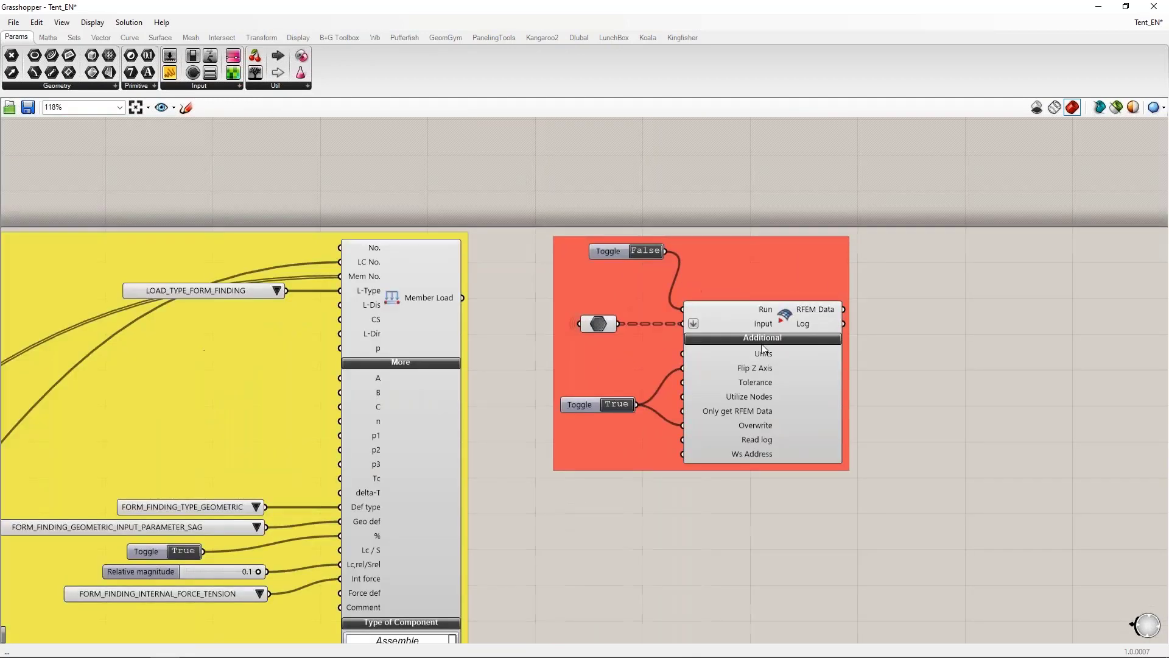
{"action": "mouse_move", "coordinate": [693, 404]}
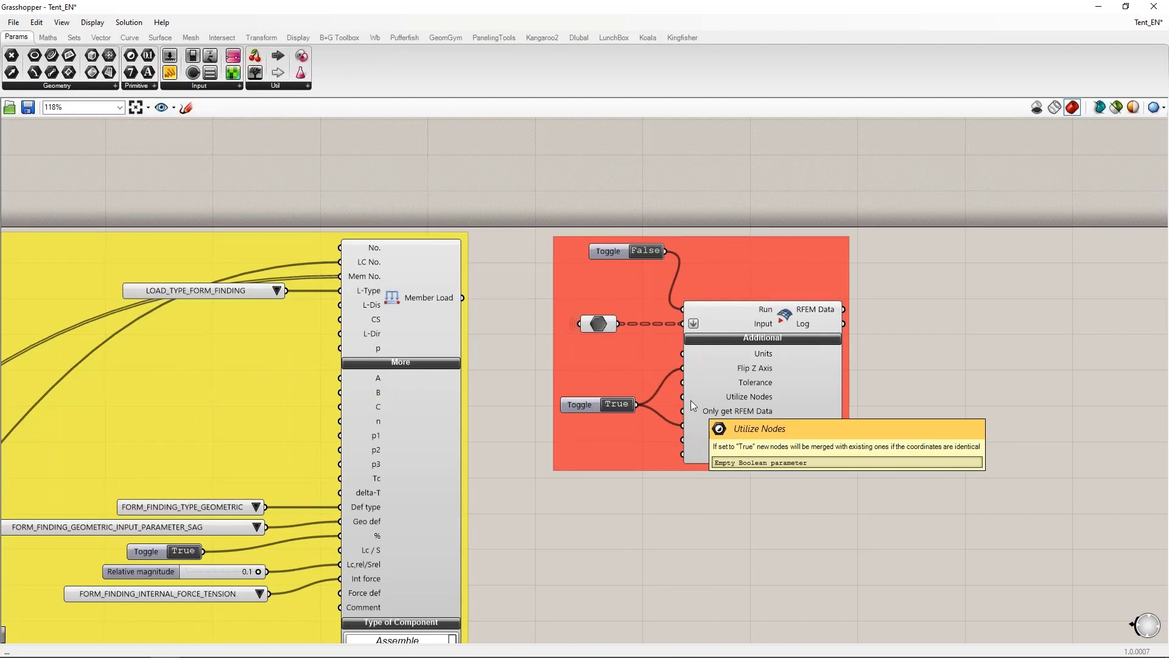
{"action": "scroll", "coordinate": [843, 312], "scroll_direction": "down", "scroll_amount": 6}
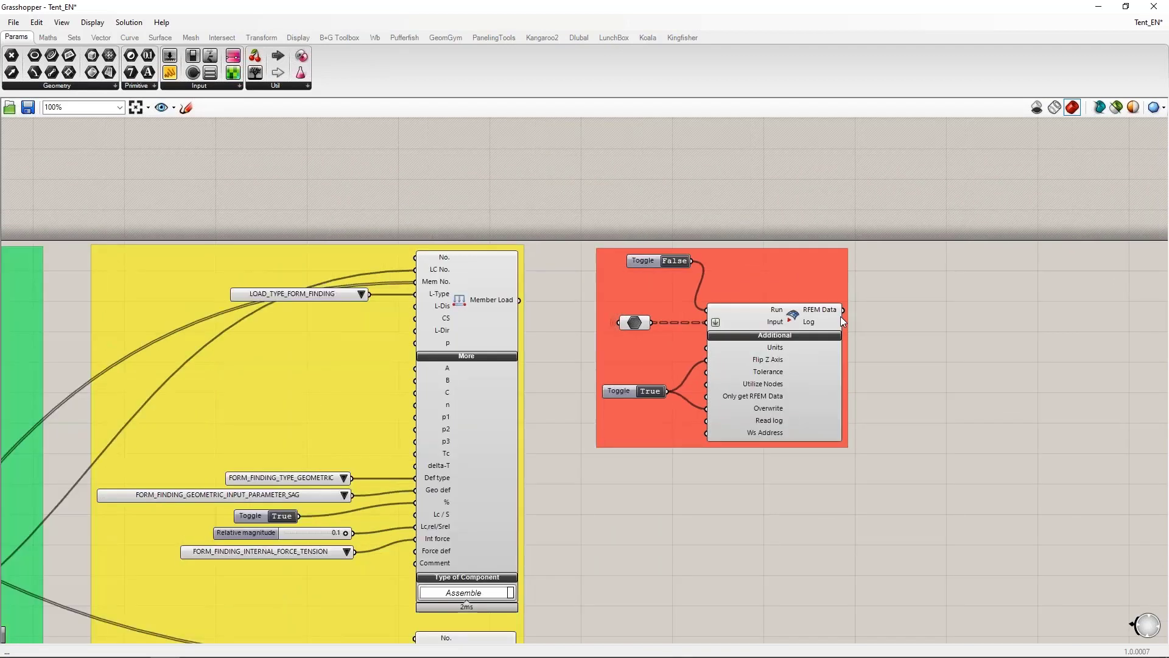
Step: Switch to the Tent_start_EN definition and place the Grasshopper window beside the Rhino perspective viewport
{"action": "right_click_drag", "start_coordinate": [454, 264], "coordinate": [778, 158]}
{"action": "scroll", "coordinate": [779, 159], "scroll_direction": "down", "scroll_amount": 2}
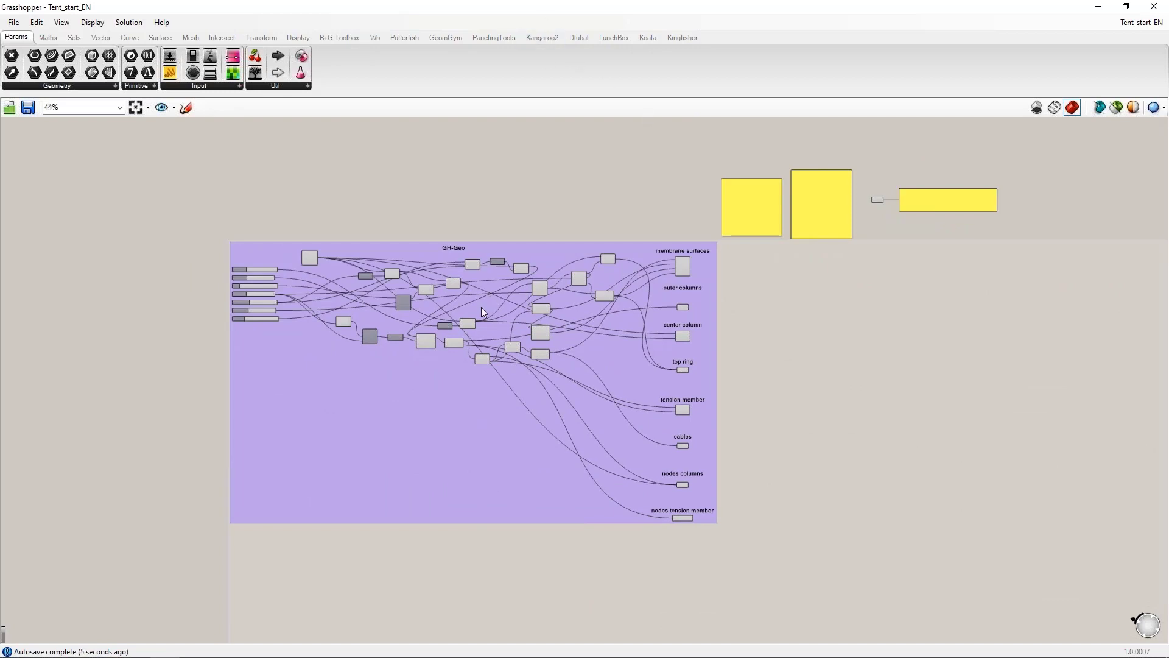
{"action": "scroll", "coordinate": [481, 305], "scroll_direction": "up", "scroll_amount": 2}
{"action": "left_click_drag", "start_coordinate": [461, 9], "coordinate": [1168, 204]}
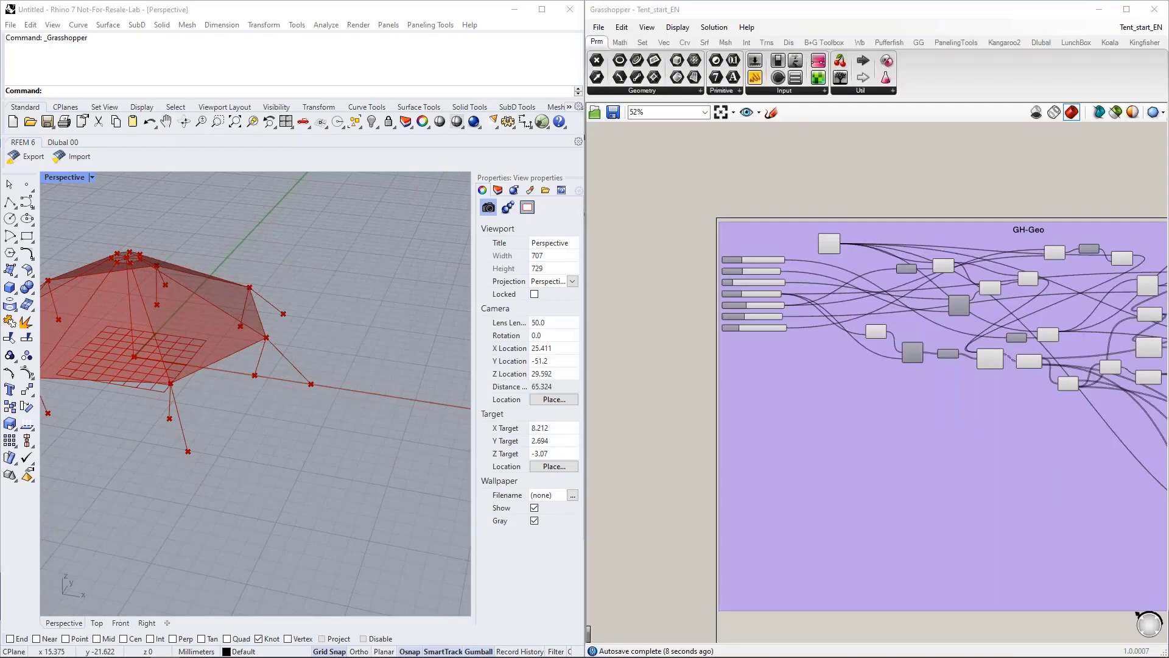
Step: Set the Height CC slider of the tent geometry to 7.6 and keep Height OC at 3.000
{"action": "left_click", "coordinate": [379, 250]}
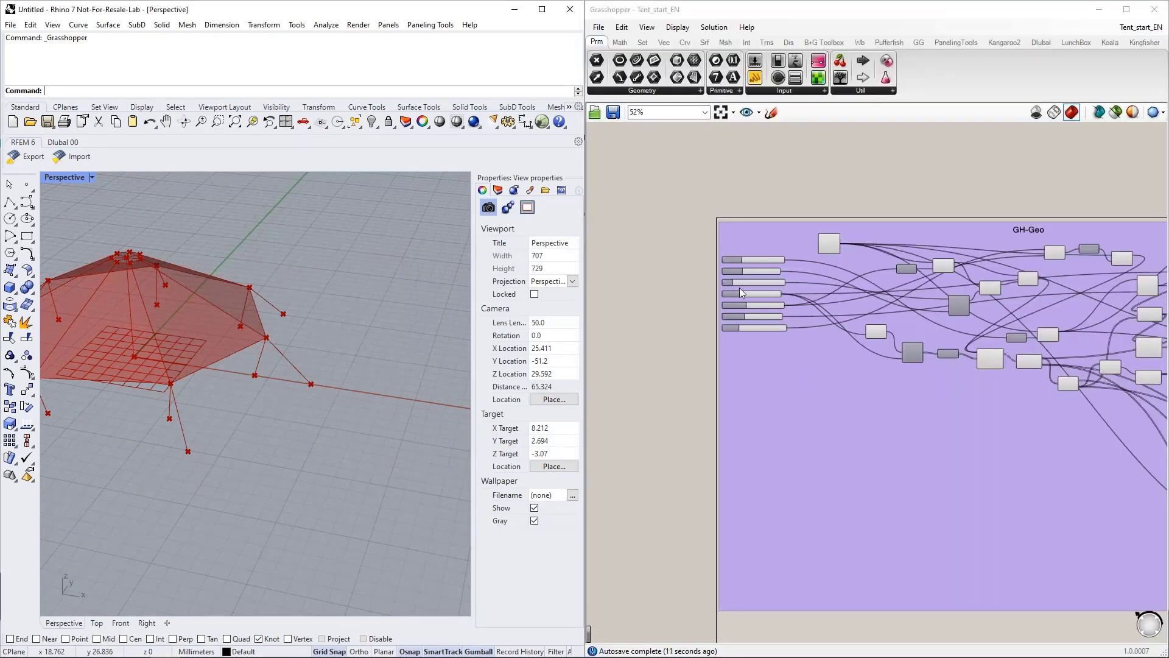
{"action": "scroll", "coordinate": [739, 288], "scroll_direction": "up", "scroll_amount": 5}
{"action": "scroll", "coordinate": [440, 339], "scroll_direction": "down", "scroll_amount": 4}
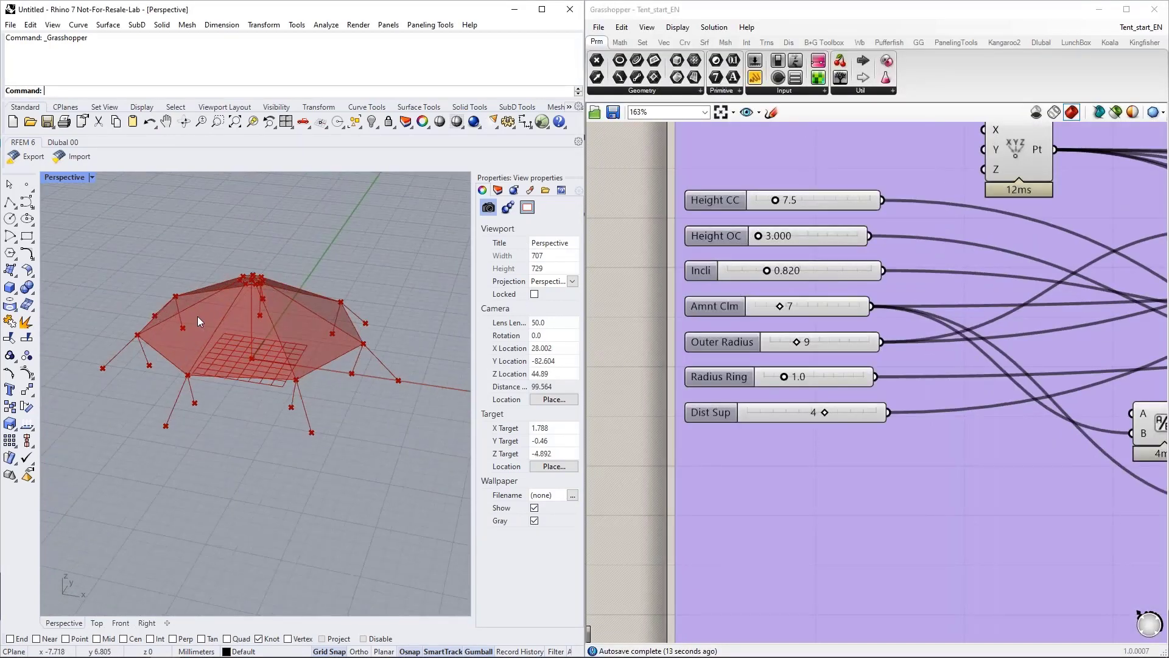
{"action": "scroll", "coordinate": [197, 316], "scroll_direction": "up", "scroll_amount": 2}
{"action": "right_click_drag", "start_coordinate": [290, 384], "coordinate": [317, 430]}
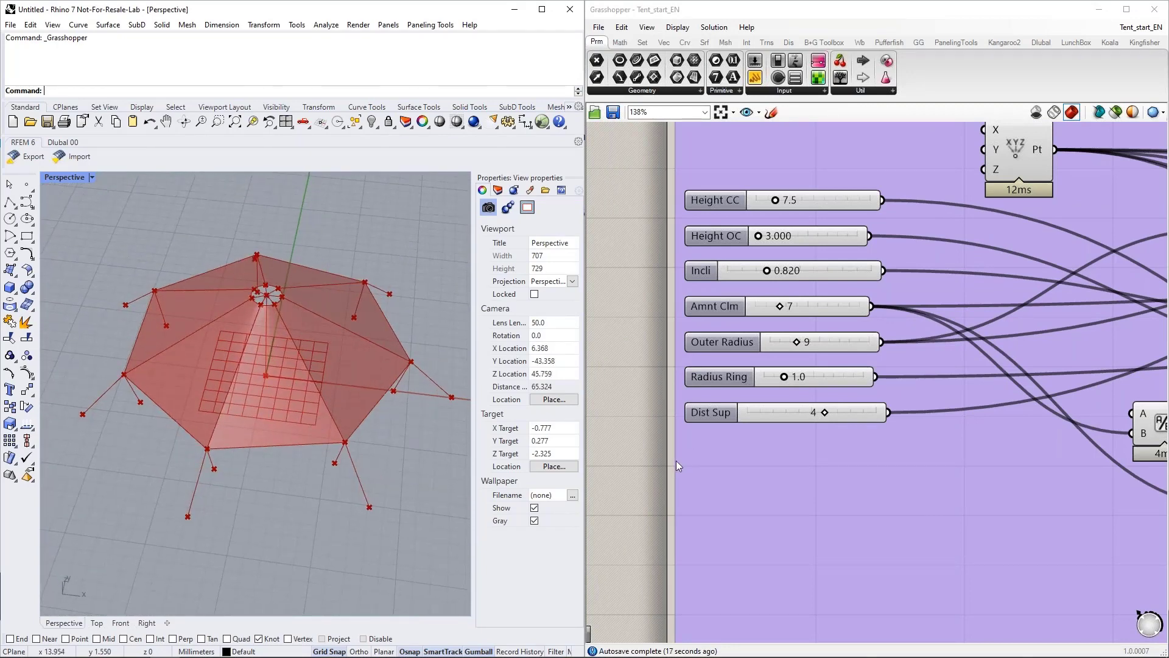
{"action": "scroll", "coordinate": [776, 284], "scroll_direction": "up", "scroll_amount": 1}
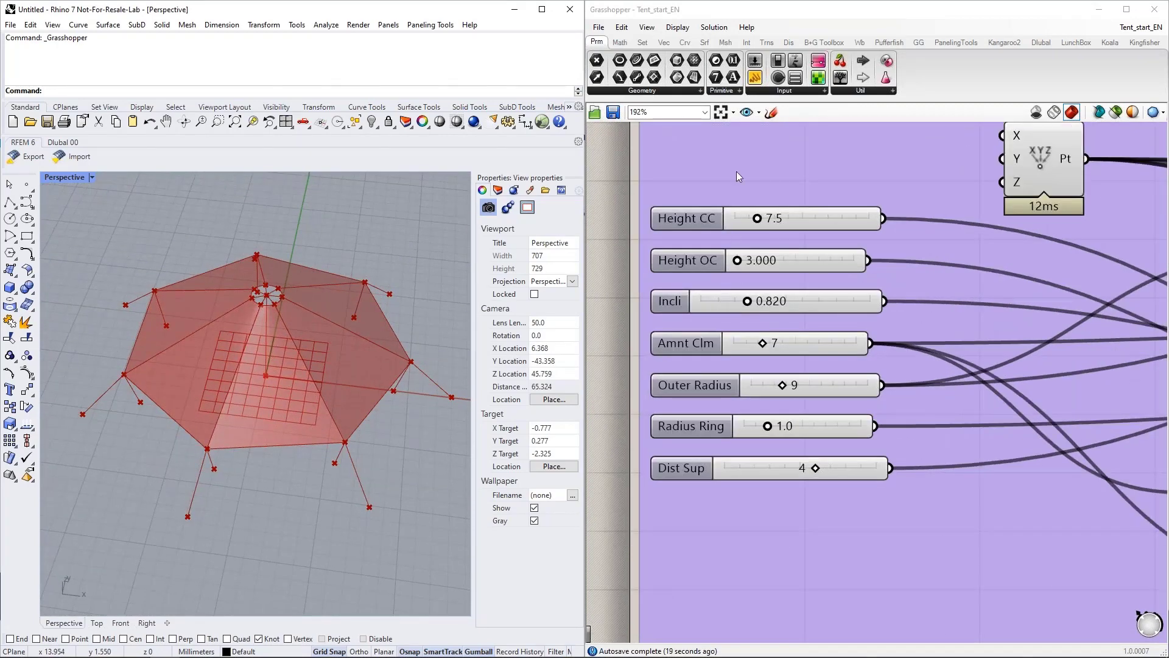
{"action": "right_click_drag", "start_coordinate": [779, 212], "coordinate": [771, 261]}
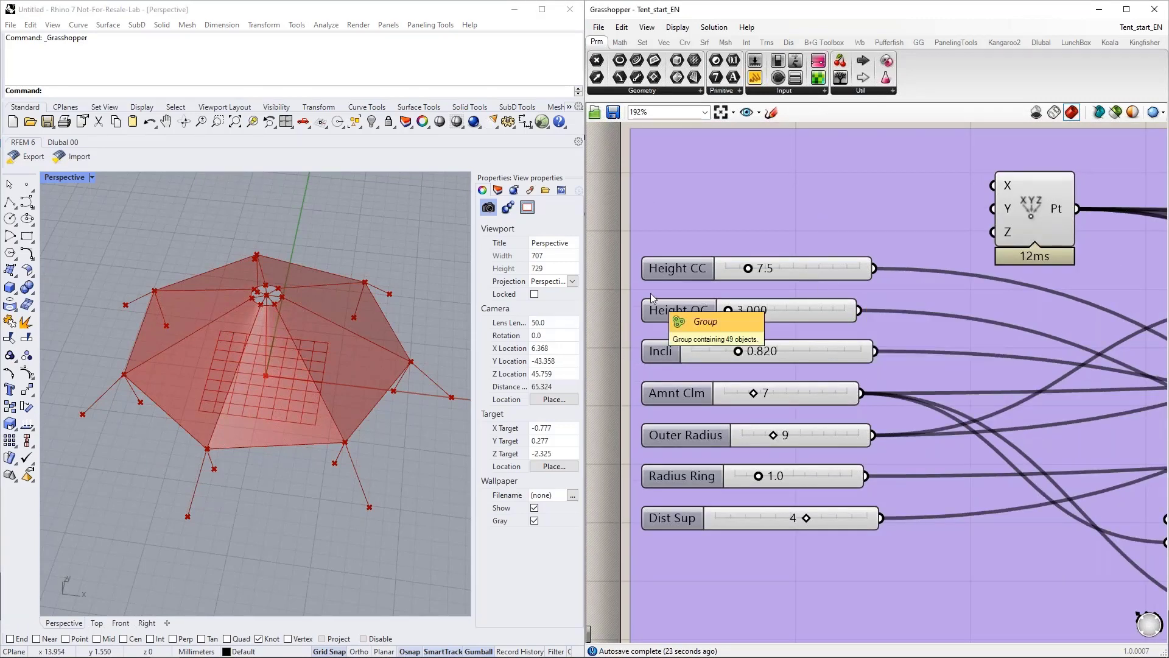
{"action": "right_click_drag", "start_coordinate": [405, 374], "coordinate": [413, 292]}
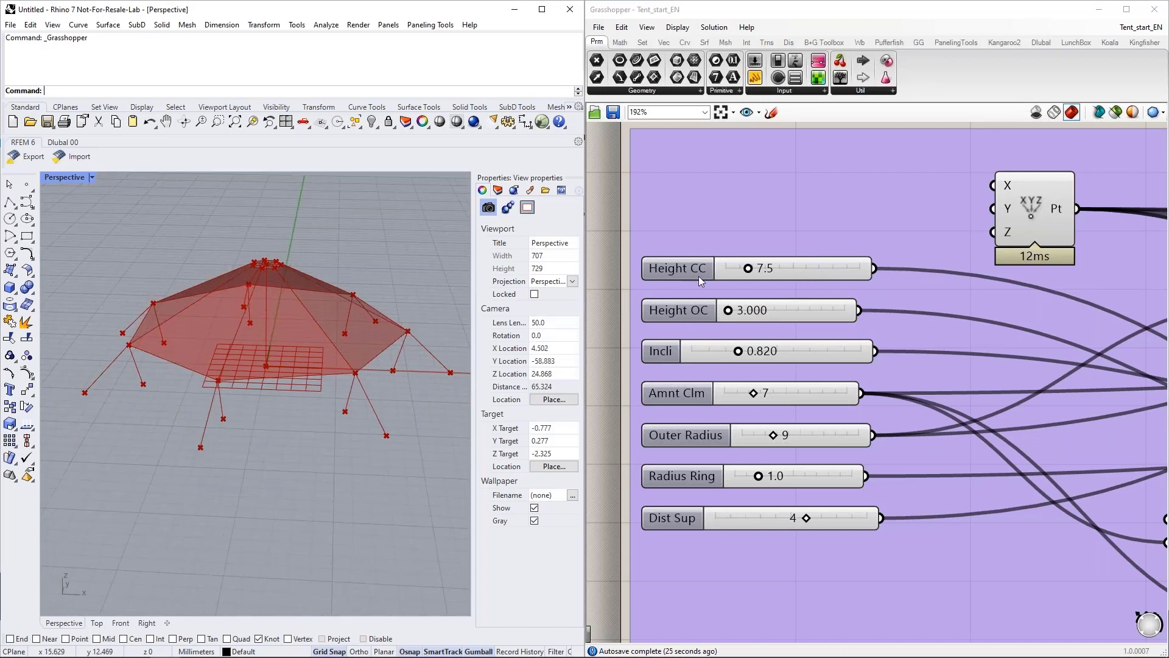
{"action": "left_click_drag", "start_coordinate": [748, 271], "coordinate": [728, 311]}
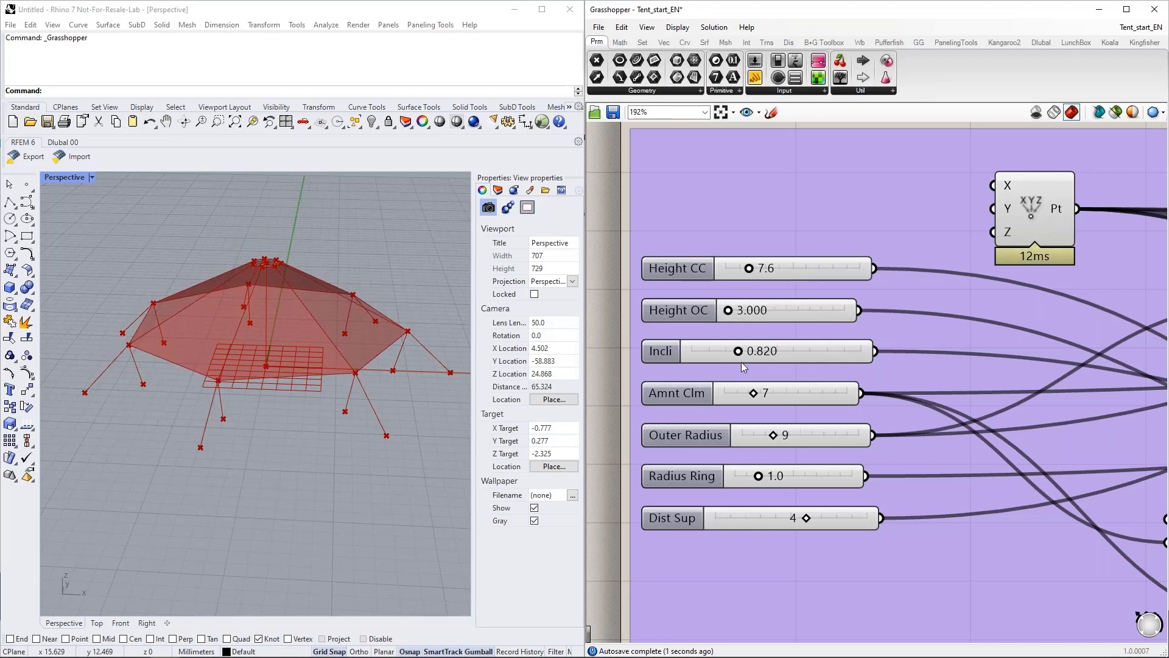
Step: Try other values for the Incli, Amnt Clm and Outer Radius sliders and return them to 0.820, 7 and 9
{"action": "left_click_drag", "start_coordinate": [738, 351], "coordinate": [737, 353]}
{"action": "left_click_drag", "start_coordinate": [755, 399], "coordinate": [726, 395]}
{"action": "right_click_drag", "start_coordinate": [334, 343], "coordinate": [353, 437]}
{"action": "left_click_drag", "start_coordinate": [722, 396], "coordinate": [741, 399]}
{"action": "mouse_move", "coordinate": [773, 435]}
{"action": "left_mouse_down"}
{"action": "mouse_move", "coordinate": [798, 435]}
{"action": "mouse_move", "coordinate": [773, 434]}
{"action": "left_mouse_up"}
Step: Set the Radius Ring slider to 1.1, then try the Dist Sup slider and return it to 4
{"action": "left_click_drag", "start_coordinate": [760, 483], "coordinate": [766, 487]}
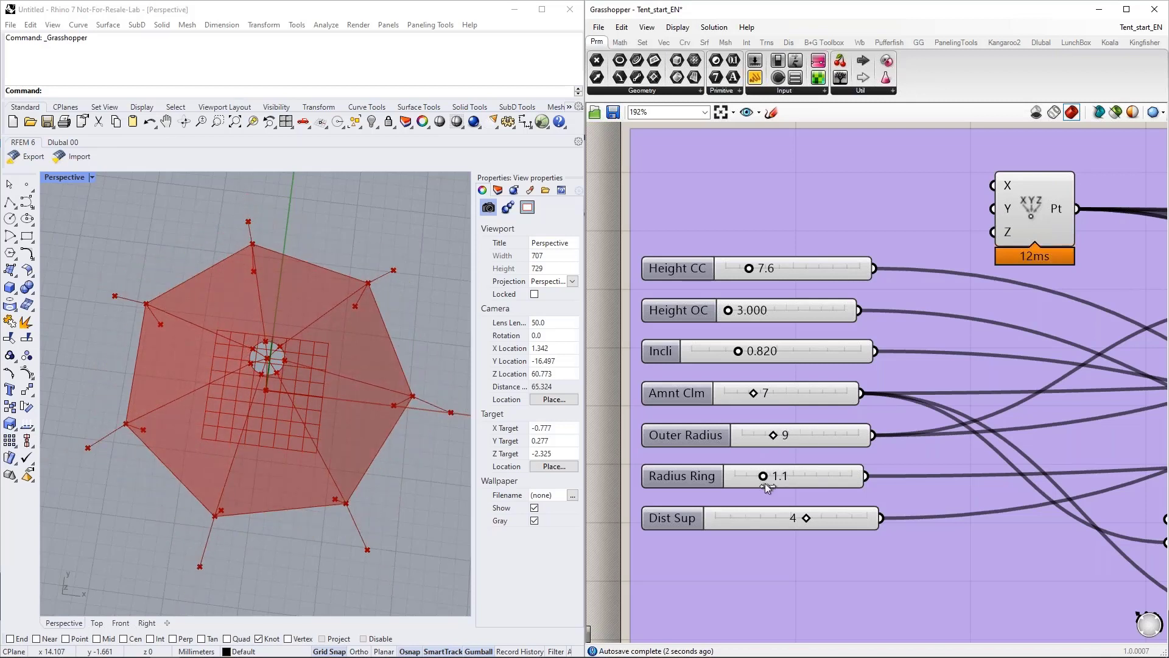
{"action": "left_click_drag", "start_coordinate": [807, 521], "coordinate": [795, 522]}
Step: Find the membrane surfaces output in the GH-Geo group, highlight its geometry in the Rhino viewport and clear the selection
{"action": "scroll", "coordinate": [674, 268], "scroll_direction": "down", "scroll_amount": 2}
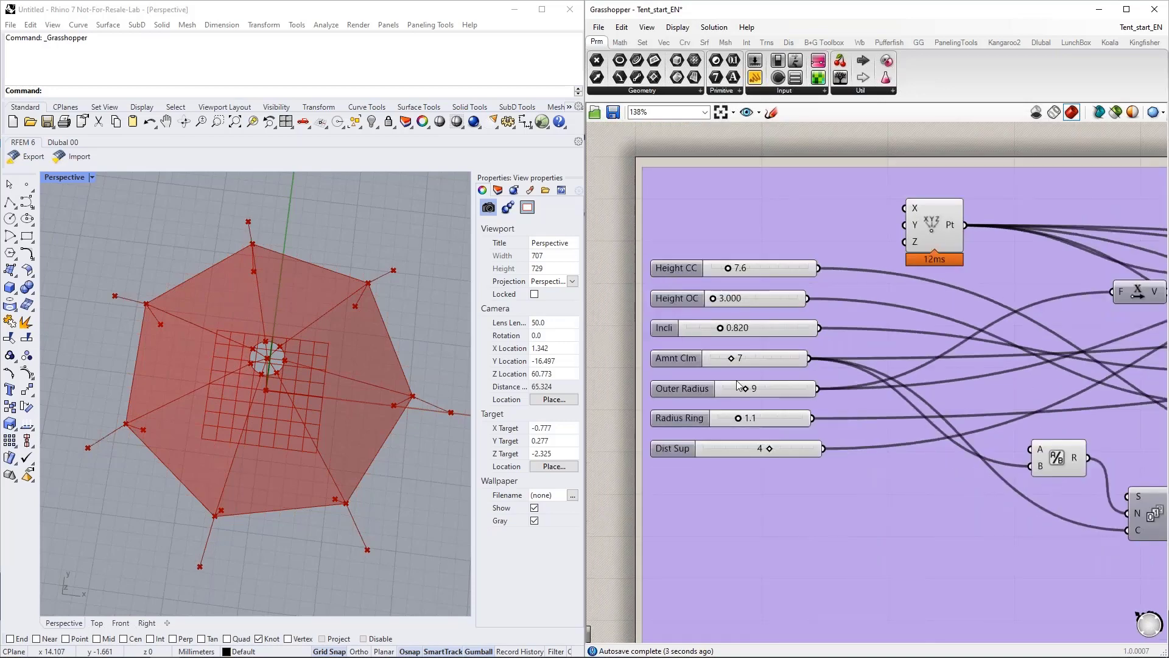
{"action": "scroll", "coordinate": [761, 392], "scroll_direction": "down", "scroll_amount": 2}
{"action": "scroll", "coordinate": [655, 245], "scroll_direction": "down", "scroll_amount": 3}
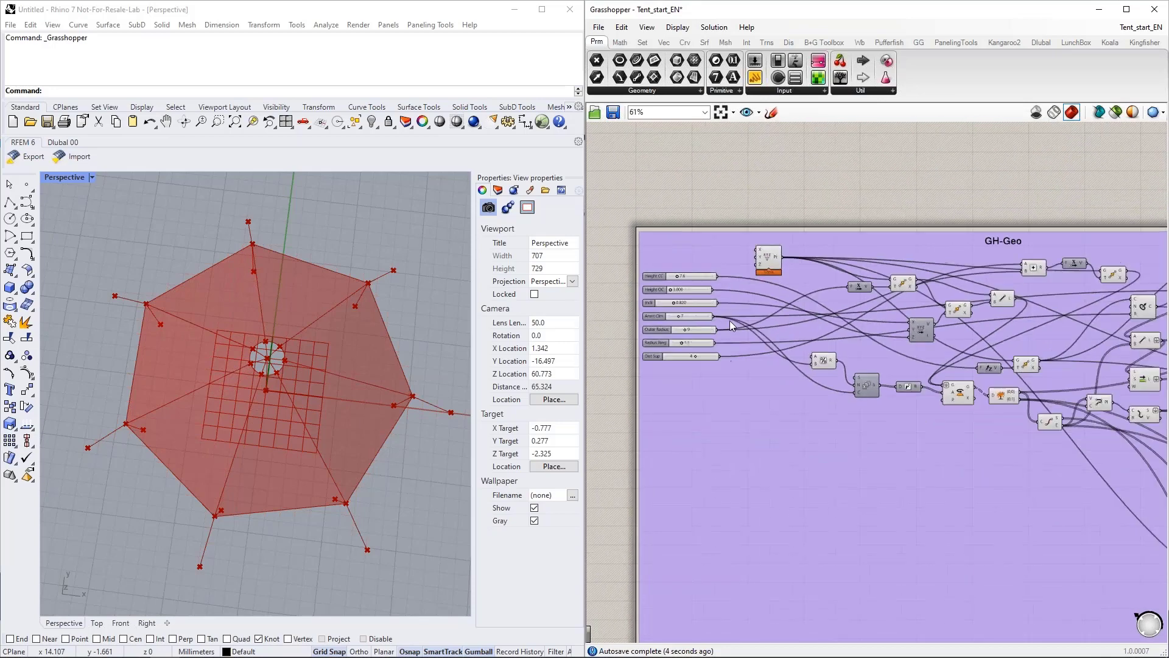
{"action": "right_click_drag", "start_coordinate": [1014, 482], "coordinate": [787, 403]}
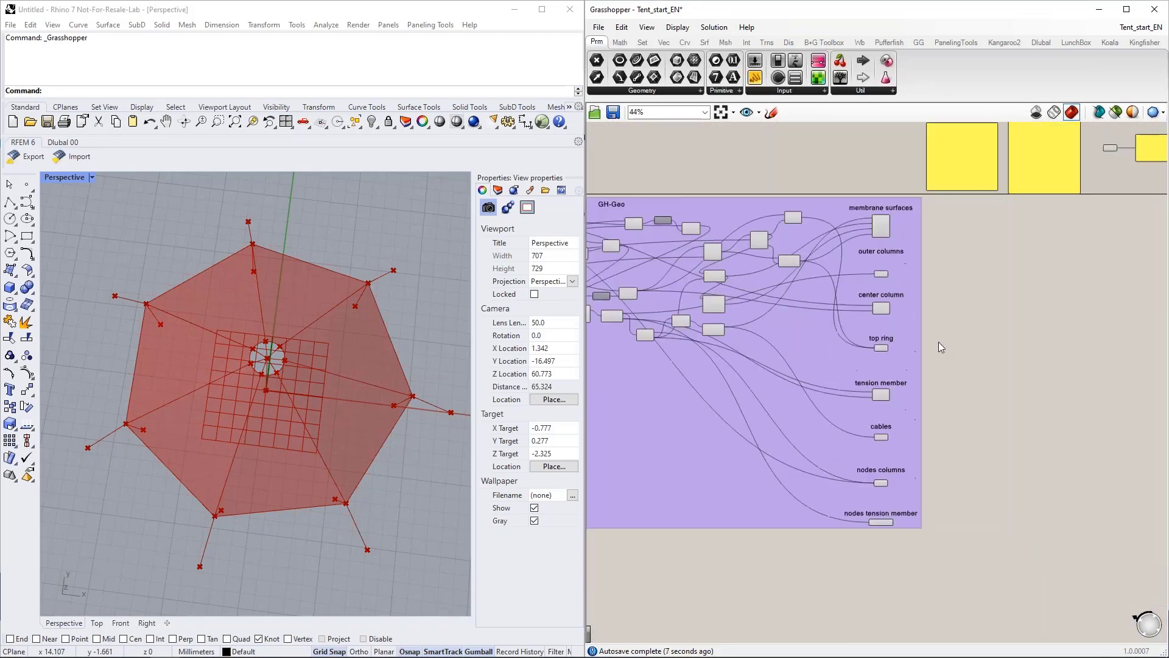
{"action": "scroll", "coordinate": [933, 319], "scroll_direction": "up", "scroll_amount": 1}
{"action": "scroll", "coordinate": [833, 372], "scroll_direction": "up", "scroll_amount": 3}
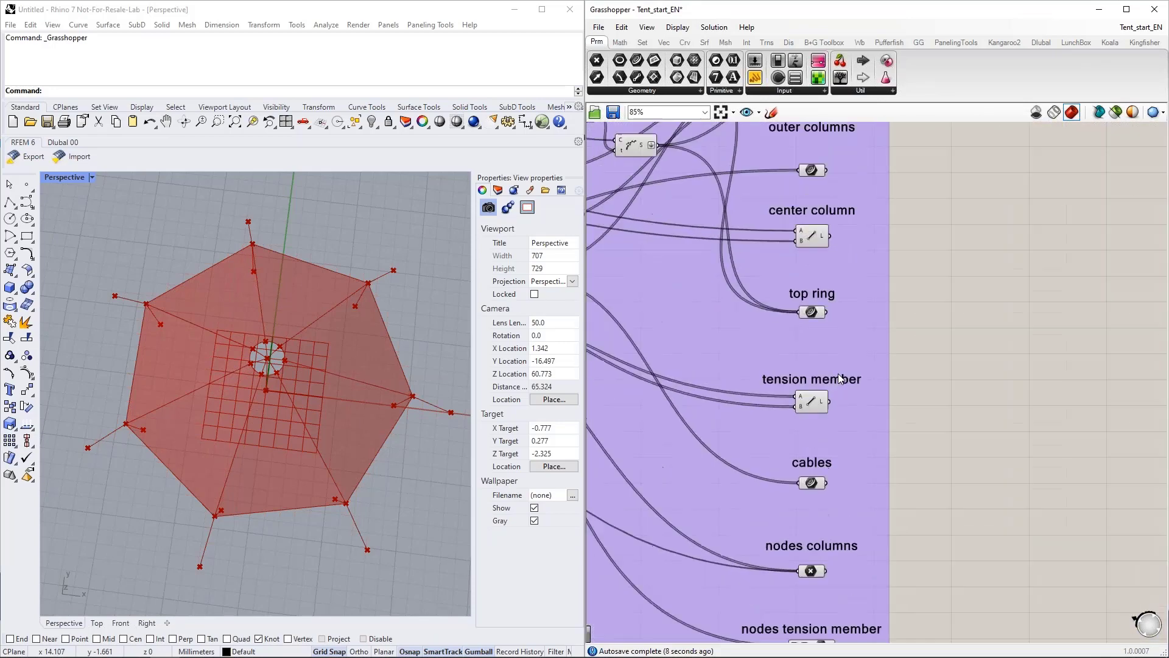
{"action": "right_click_drag", "start_coordinate": [911, 292], "coordinate": [913, 456]}
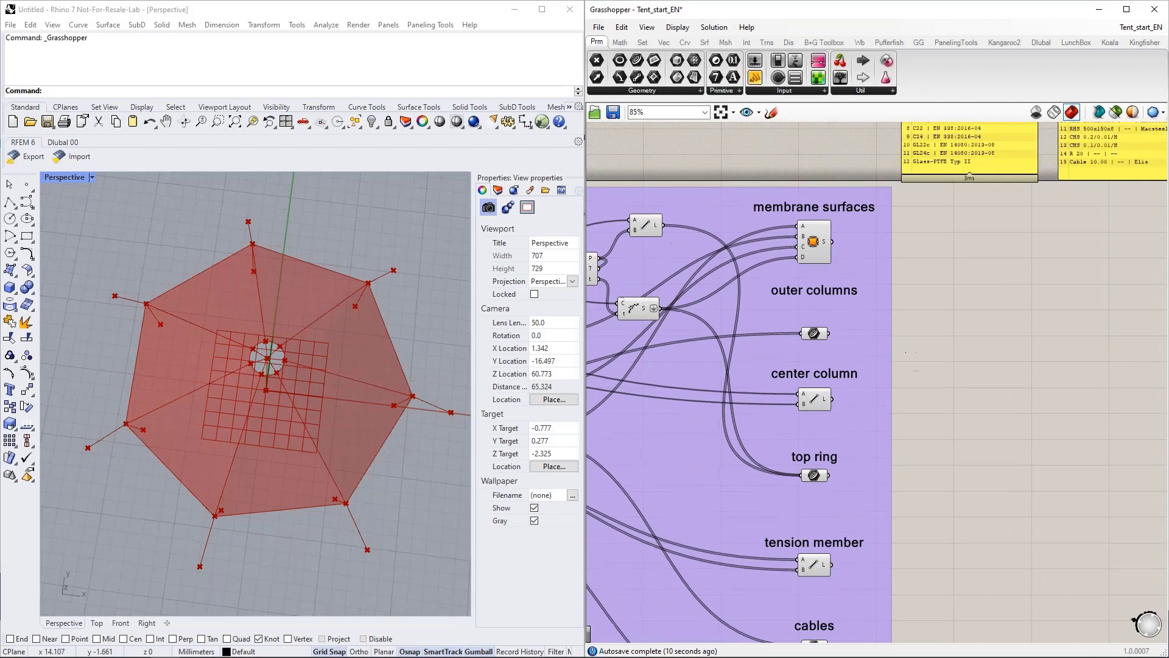
{"action": "left_click", "coordinate": [814, 242]}
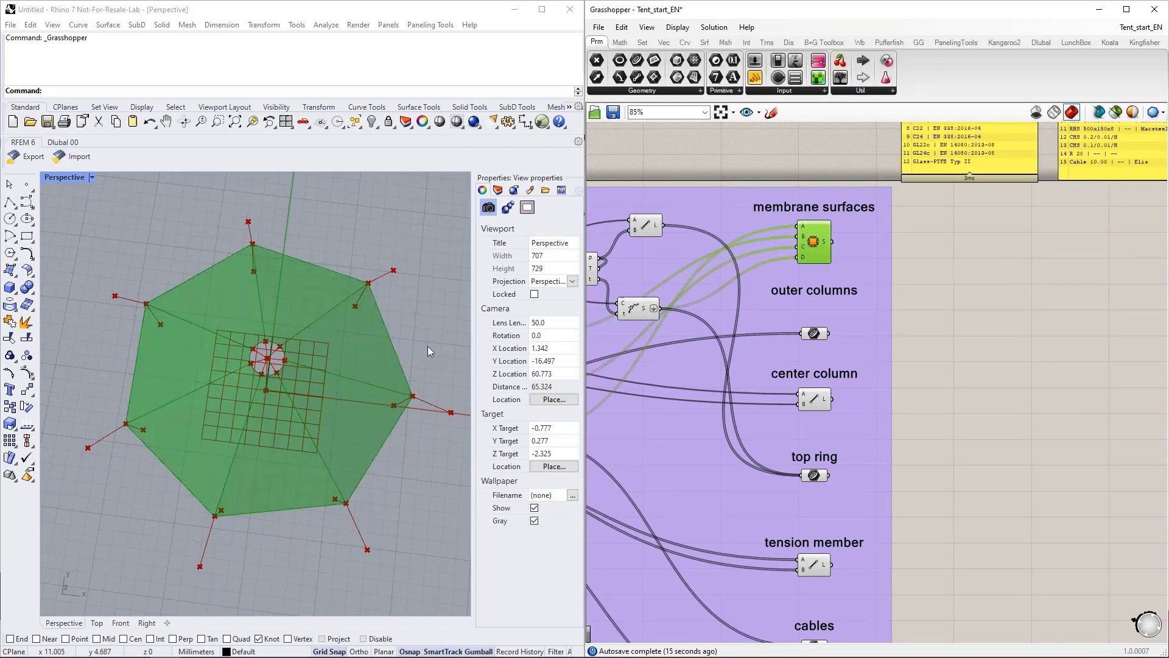
{"action": "right_click_drag", "start_coordinate": [427, 346], "coordinate": [414, 253]}
{"action": "left_click", "coordinate": [926, 305]}
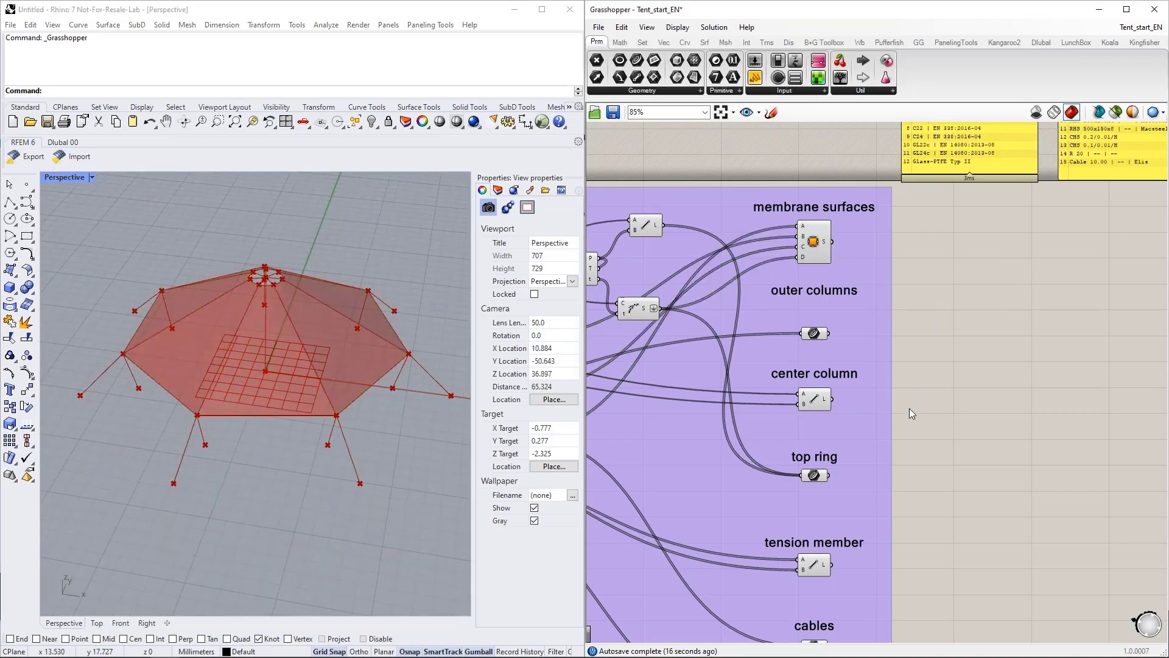
Step: Highlight the outer columns, center column and top ring outputs one after another and examine their geometry in the Rhino viewport
{"action": "right_click_drag", "start_coordinate": [908, 408], "coordinate": [873, 314]}
{"action": "left_click", "coordinate": [779, 239]}
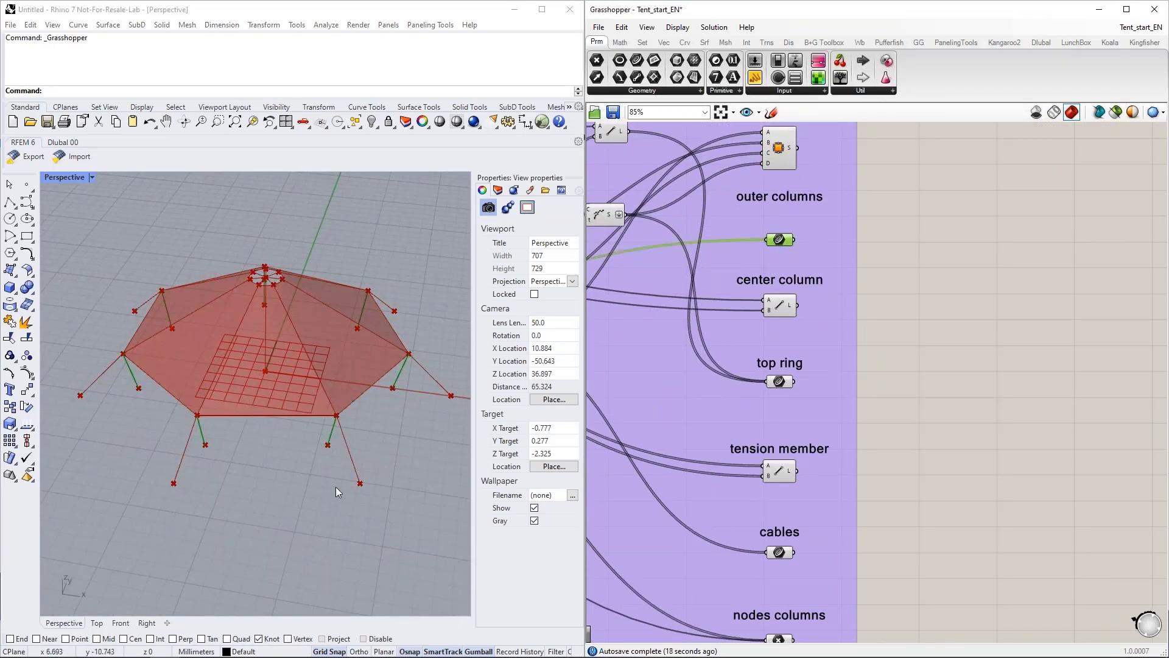
{"action": "right_click_drag", "start_coordinate": [335, 487], "coordinate": [347, 371]}
{"action": "left_click", "coordinate": [779, 305]}
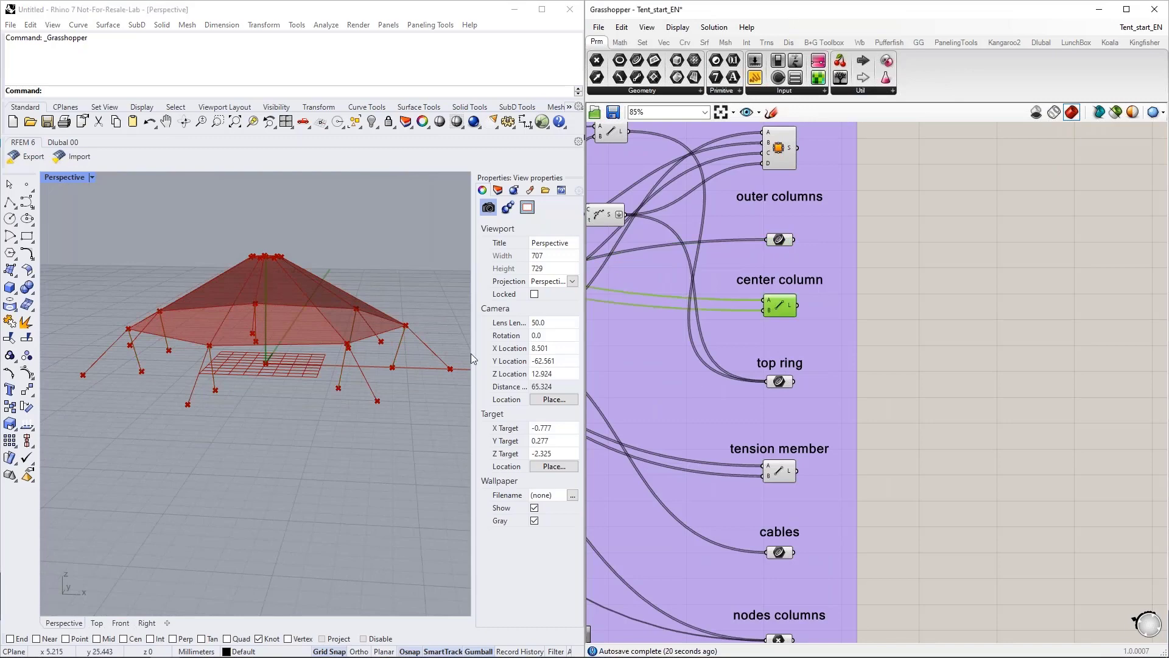
{"action": "left_click", "coordinate": [777, 385]}
{"action": "right_click_drag", "start_coordinate": [275, 209], "coordinate": [271, 289]}
{"action": "scroll", "coordinate": [271, 290], "scroll_direction": "up", "scroll_amount": 10}
{"action": "scroll", "coordinate": [229, 264], "scroll_direction": "down", "scroll_amount": 8}
{"action": "right_click_drag", "start_coordinate": [279, 389], "coordinate": [350, 357]}
{"action": "scroll", "coordinate": [792, 329], "scroll_direction": "down", "scroll_amount": 2}
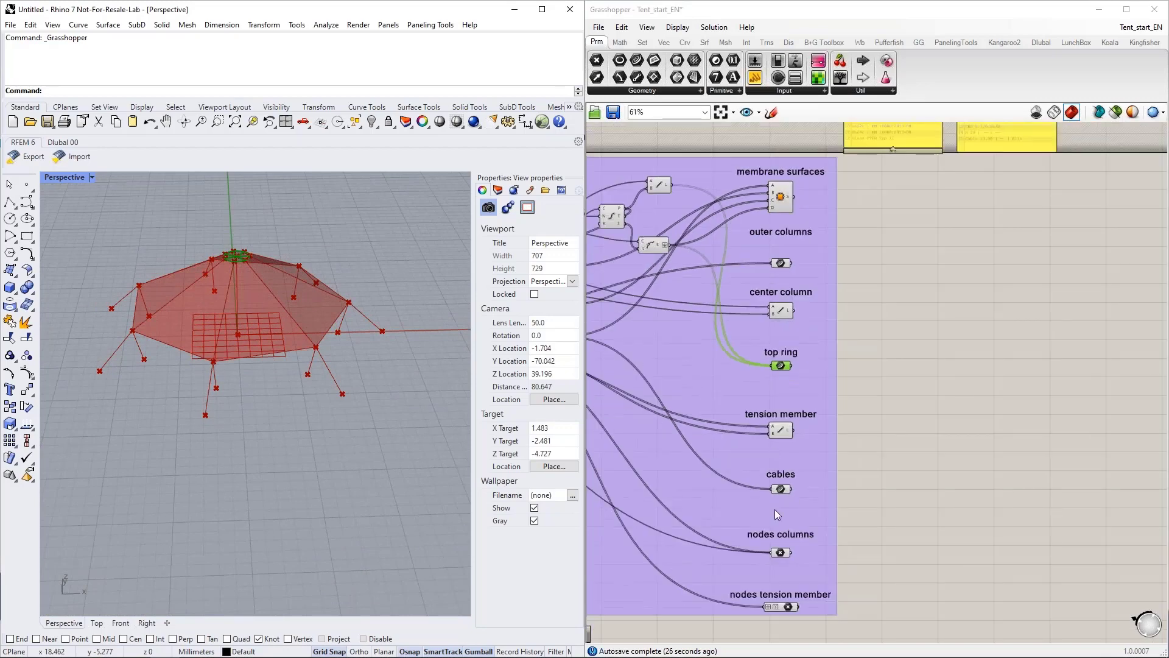
Step: Highlight the nodes columns and nodes tension member outputs and examine their points in the Rhino viewport
{"action": "left_click", "coordinate": [780, 553]}
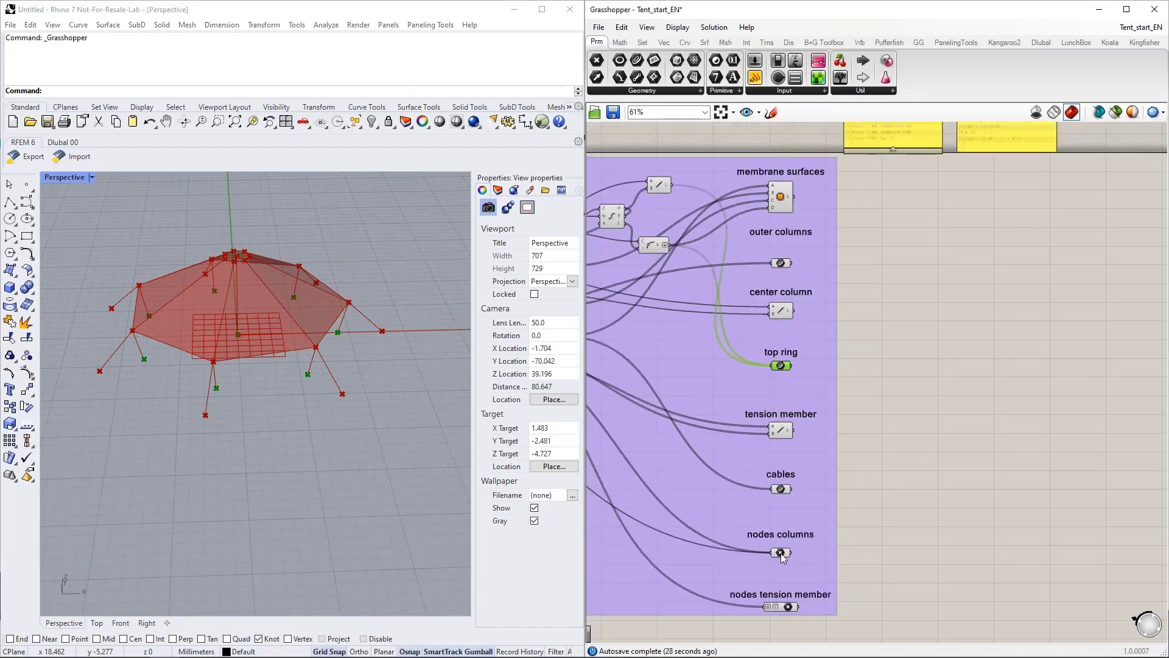
{"action": "scroll", "coordinate": [272, 382], "scroll_direction": "up", "scroll_amount": 6}
{"action": "right_click_drag", "start_coordinate": [273, 382], "coordinate": [277, 341]}
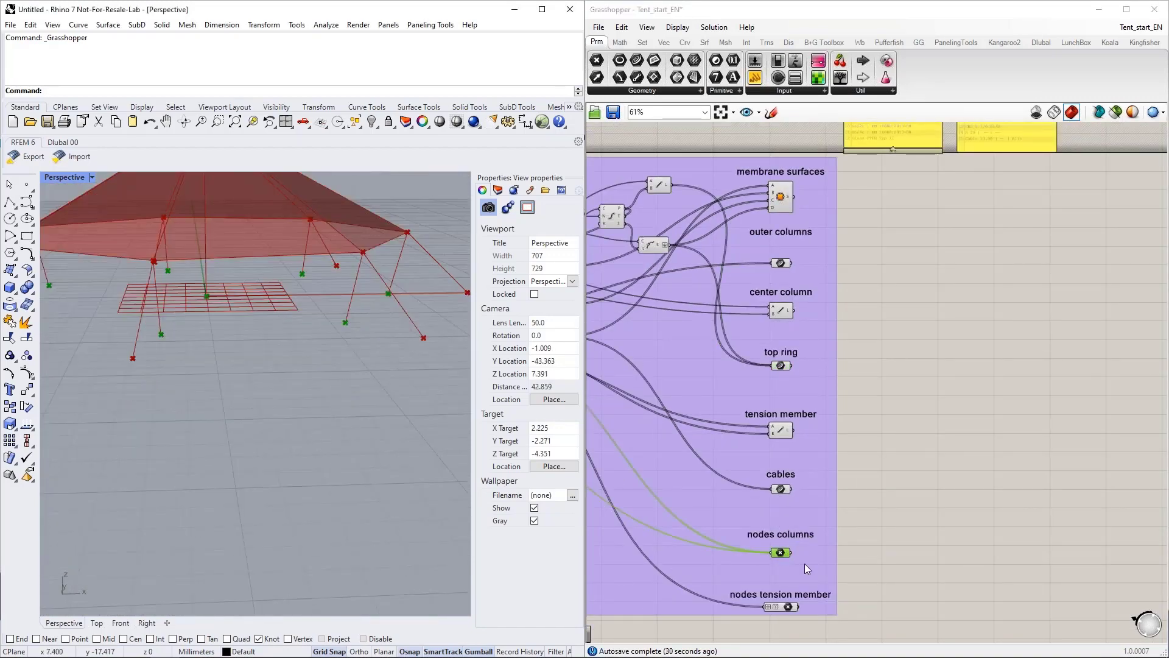
{"action": "left_click", "coordinate": [784, 608]}
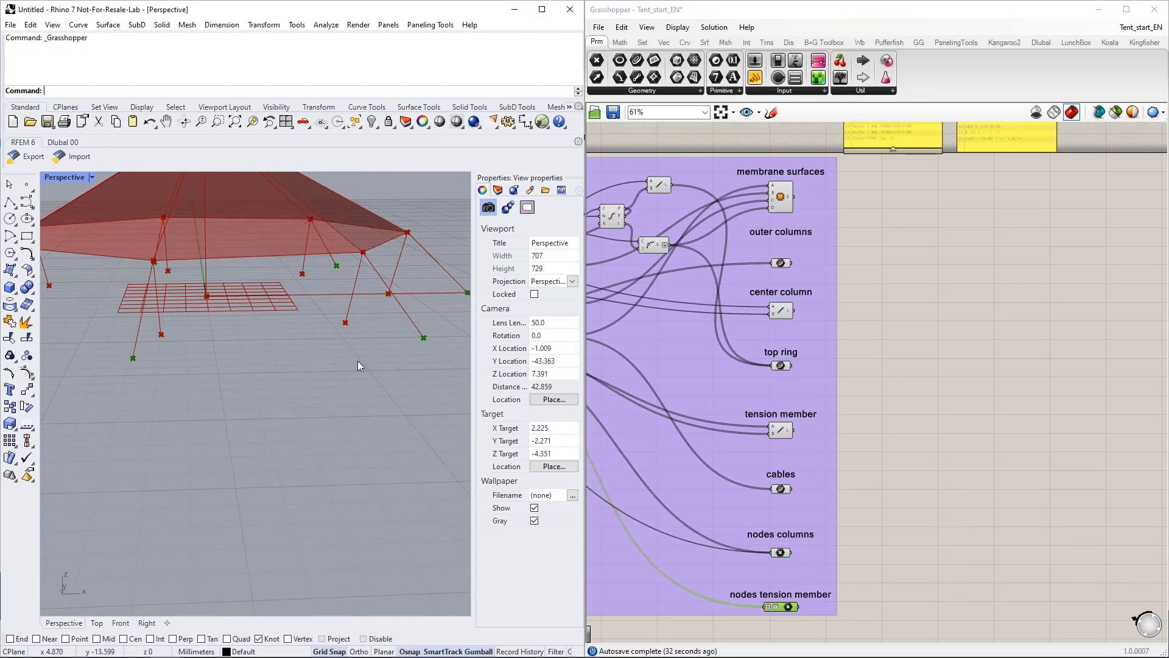
{"action": "right_click_drag", "start_coordinate": [357, 361], "coordinate": [356, 352]}
{"action": "scroll", "coordinate": [729, 465], "scroll_direction": "down", "scroll_amount": 2}
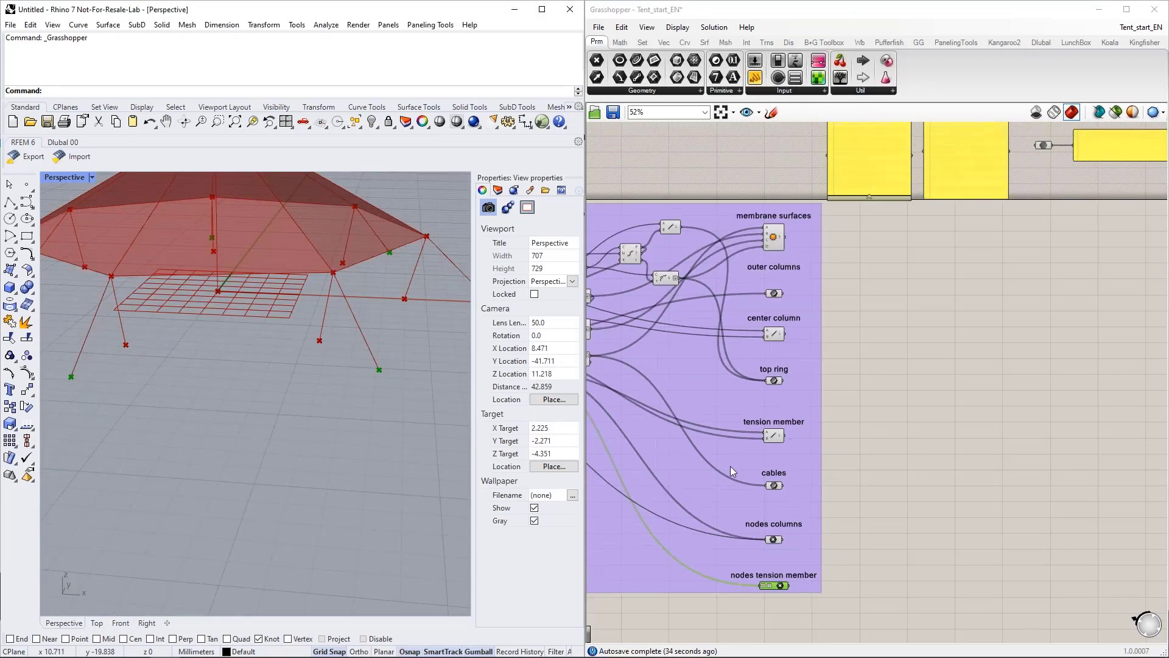
{"action": "right_click_drag", "start_coordinate": [926, 444], "coordinate": [806, 439]}
{"action": "scroll", "coordinate": [697, 386], "scroll_direction": "up", "scroll_amount": 2}
{"action": "right_click_drag", "start_coordinate": [772, 327], "coordinate": [783, 367]}
{"action": "right_click_drag", "start_coordinate": [868, 395], "coordinate": [847, 390]}
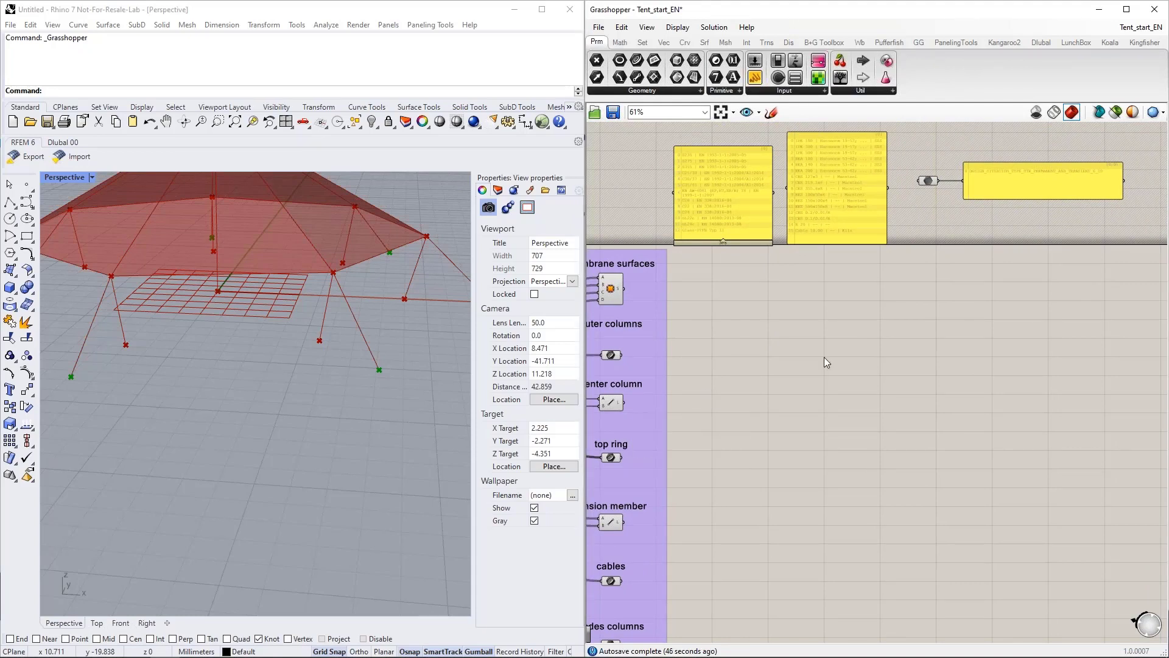
{"action": "right_click_drag", "start_coordinate": [824, 356], "coordinate": [803, 374]}
{"action": "scroll", "coordinate": [771, 335], "scroll_direction": "up", "scroll_amount": 2}
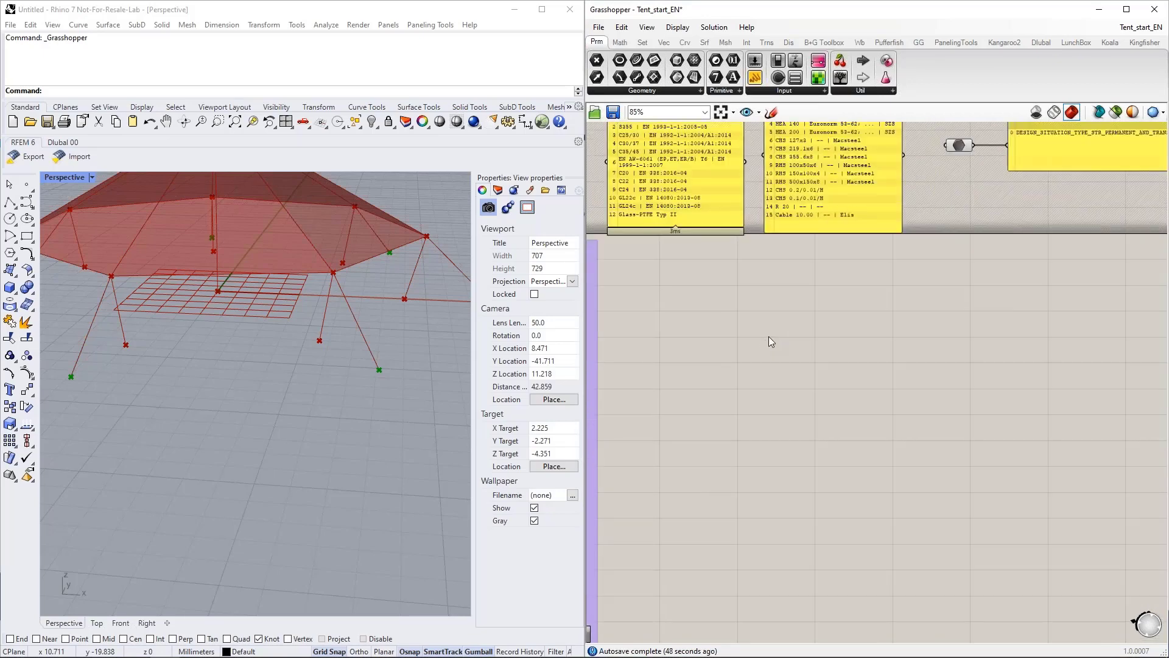
{"action": "right_click_drag", "start_coordinate": [744, 337], "coordinate": [771, 335]}
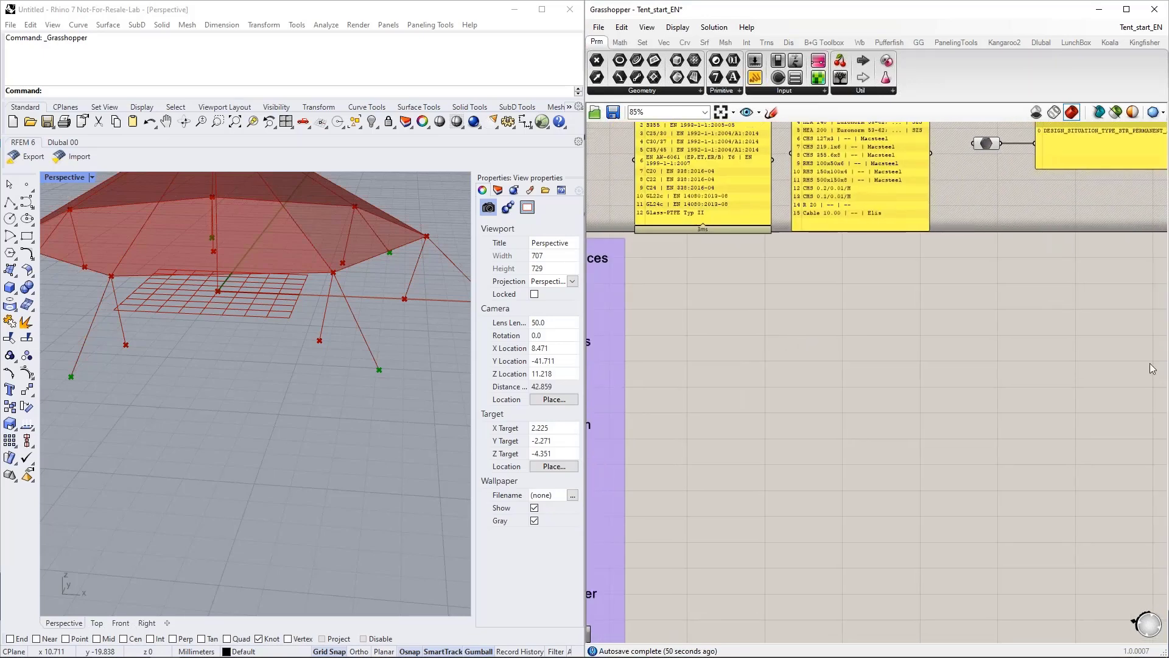
Step: Switch to RFEM and review the finished tent model's data tree, from basic objects such as surfaces to load cases and loads
{"action": "key", "text": "alt+Tab"}
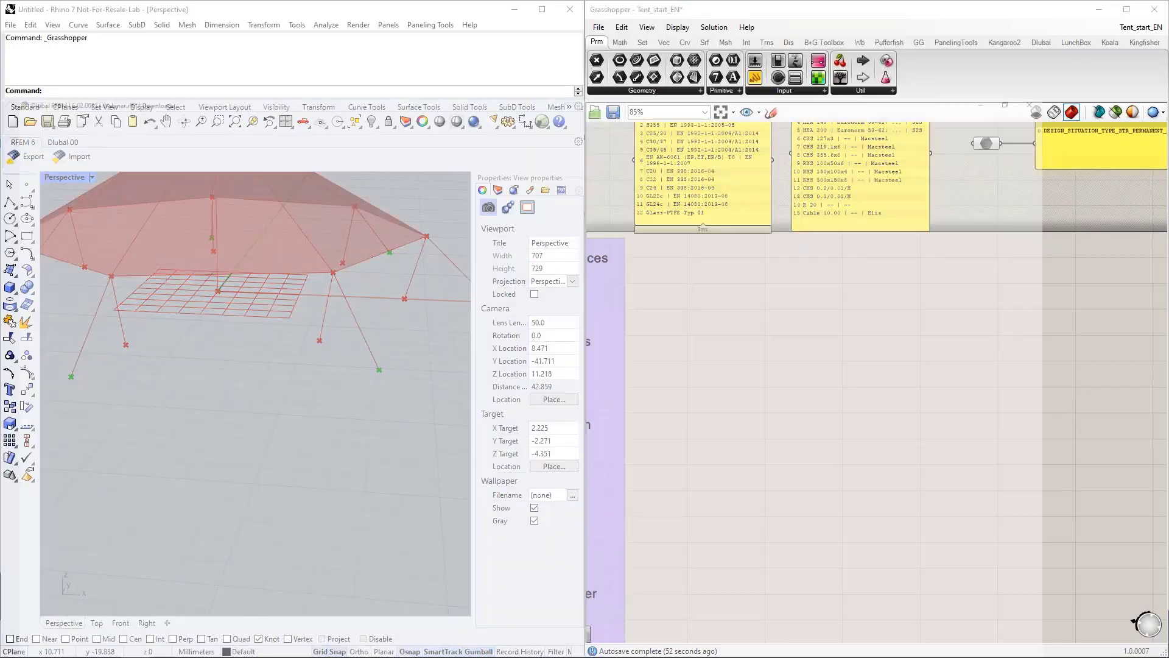
{"action": "left_click", "coordinate": [15, 620]}
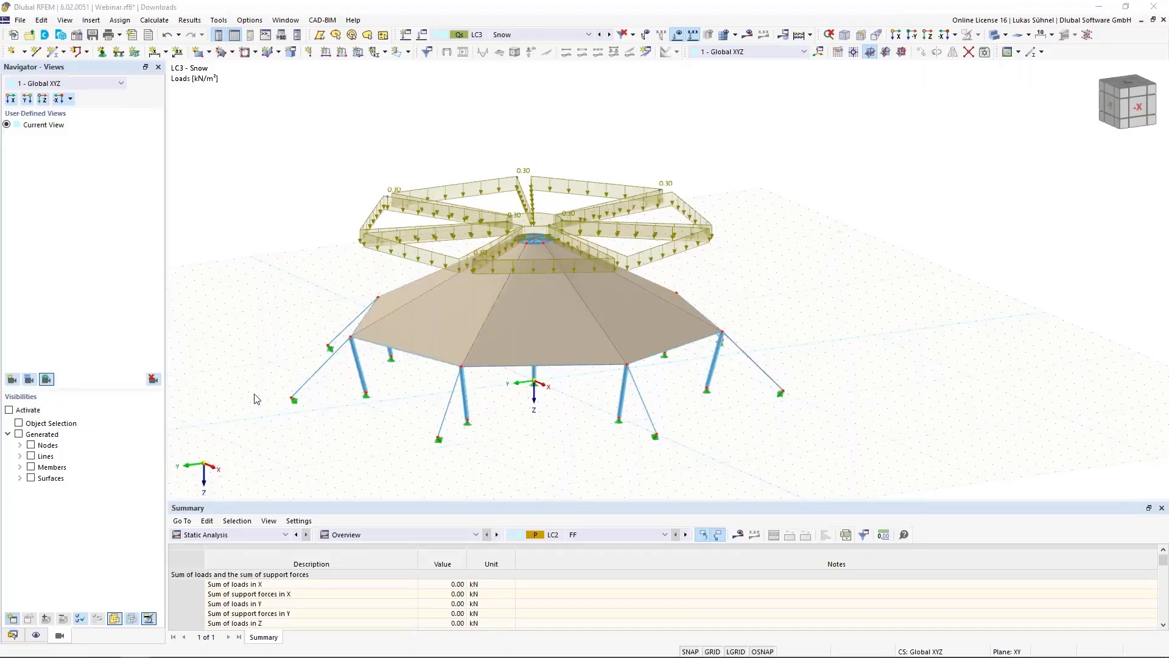
{"action": "left_click", "coordinate": [843, 534]}
{"action": "left_click", "coordinate": [12, 634]}
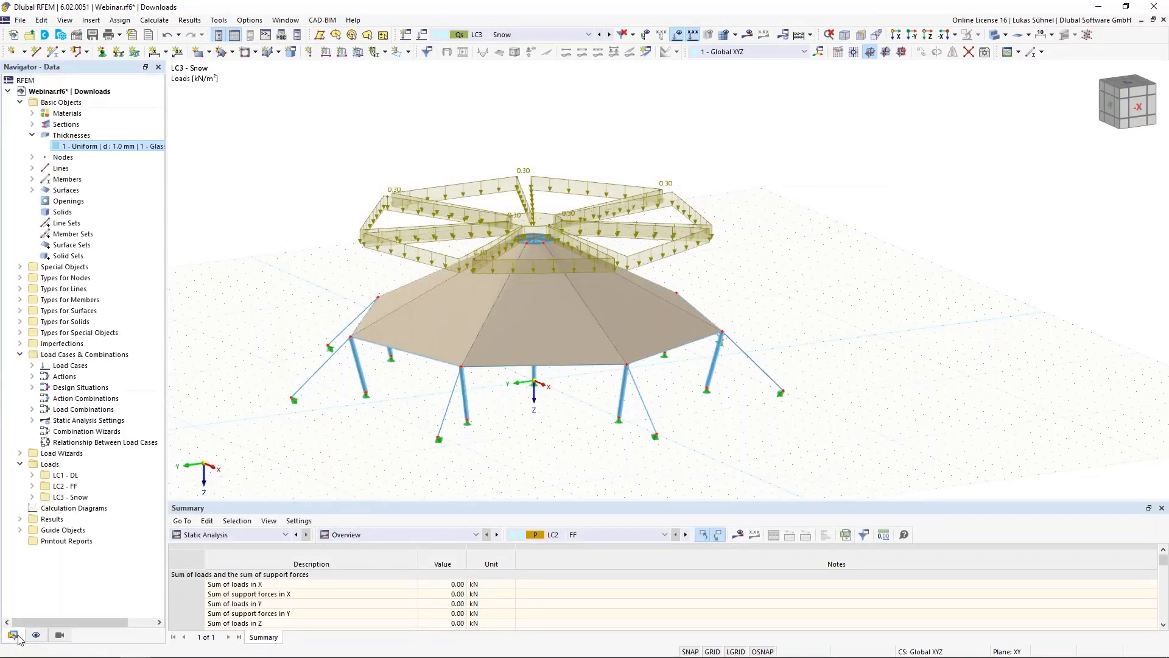
{"action": "middle_click_drag", "start_coordinate": [307, 273], "coordinate": [413, 277]}
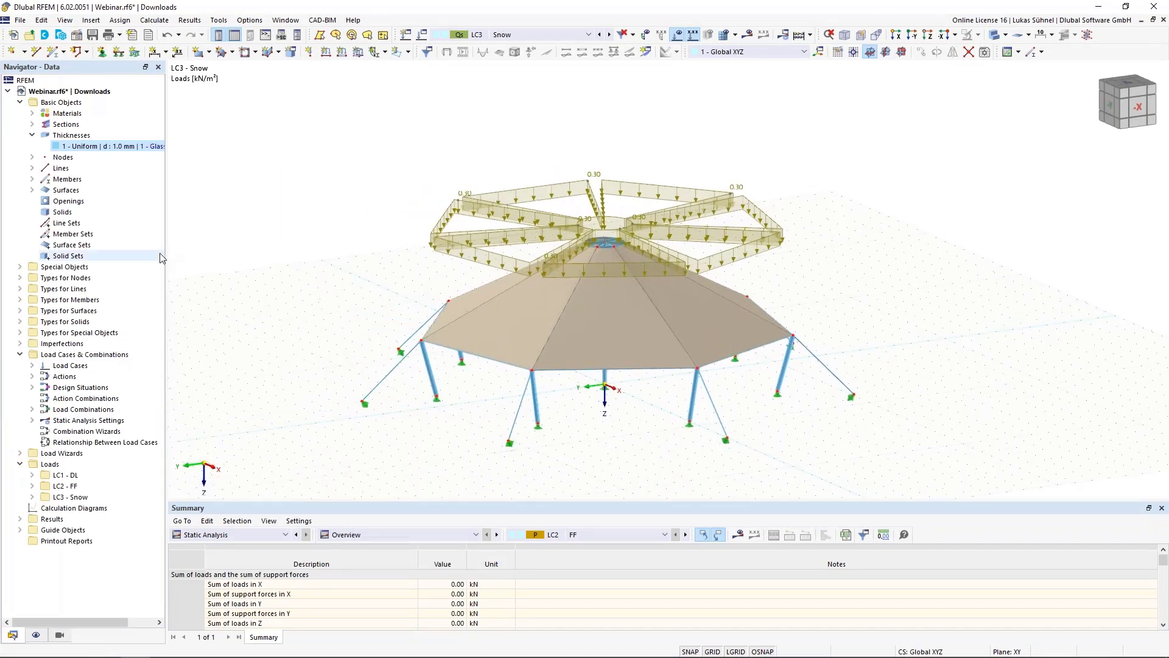
{"action": "left_click_drag", "start_coordinate": [167, 256], "coordinate": [228, 261]}
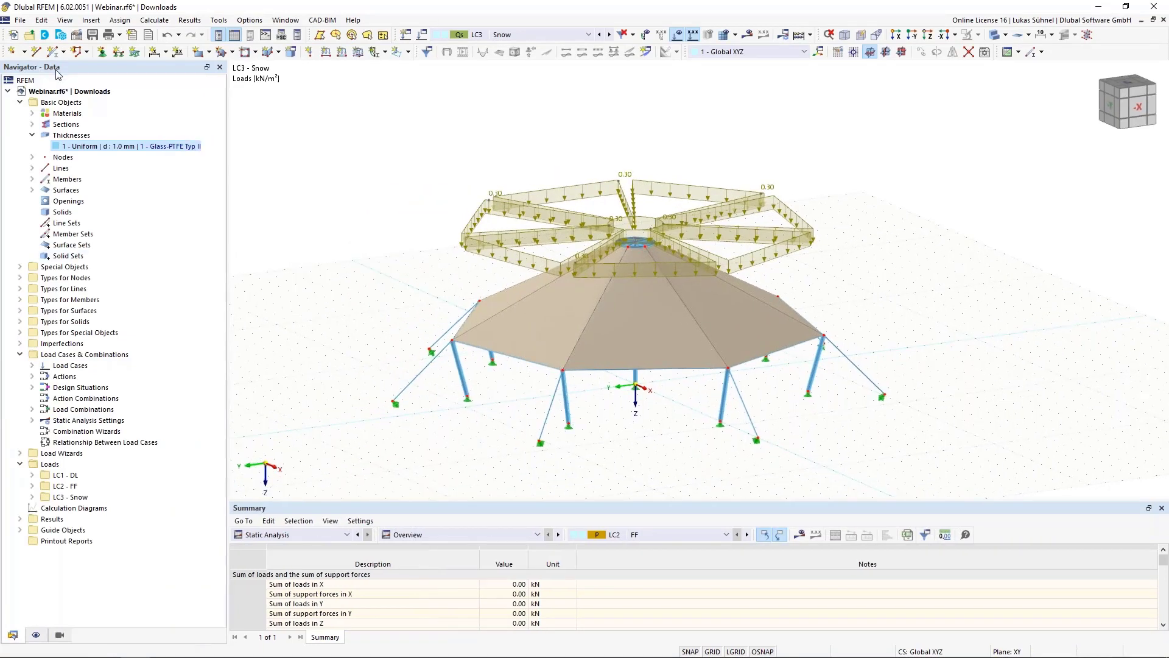
{"action": "left_click", "coordinate": [32, 136]}
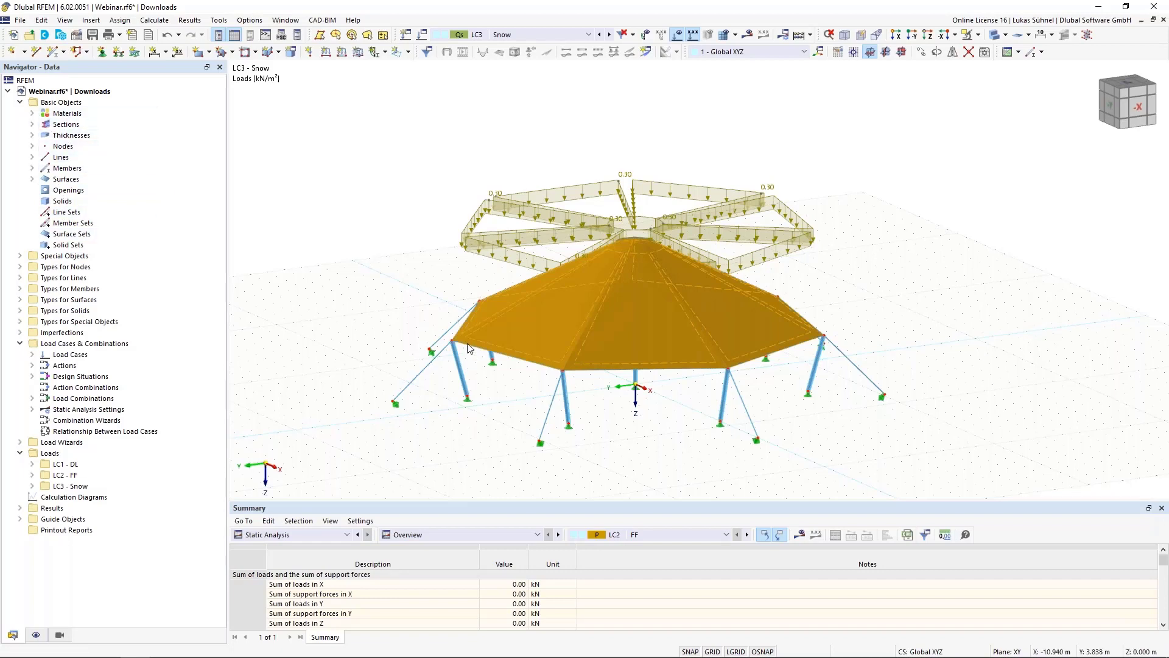
{"action": "left_click", "coordinate": [65, 179]}
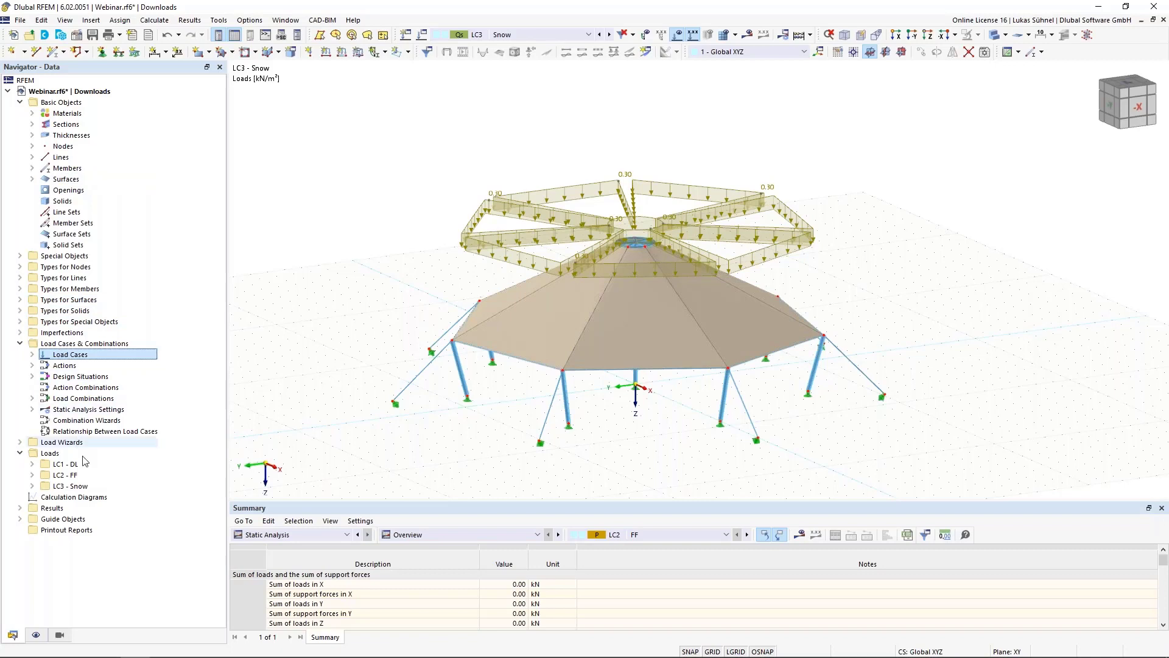
{"action": "left_click", "coordinate": [54, 453]}
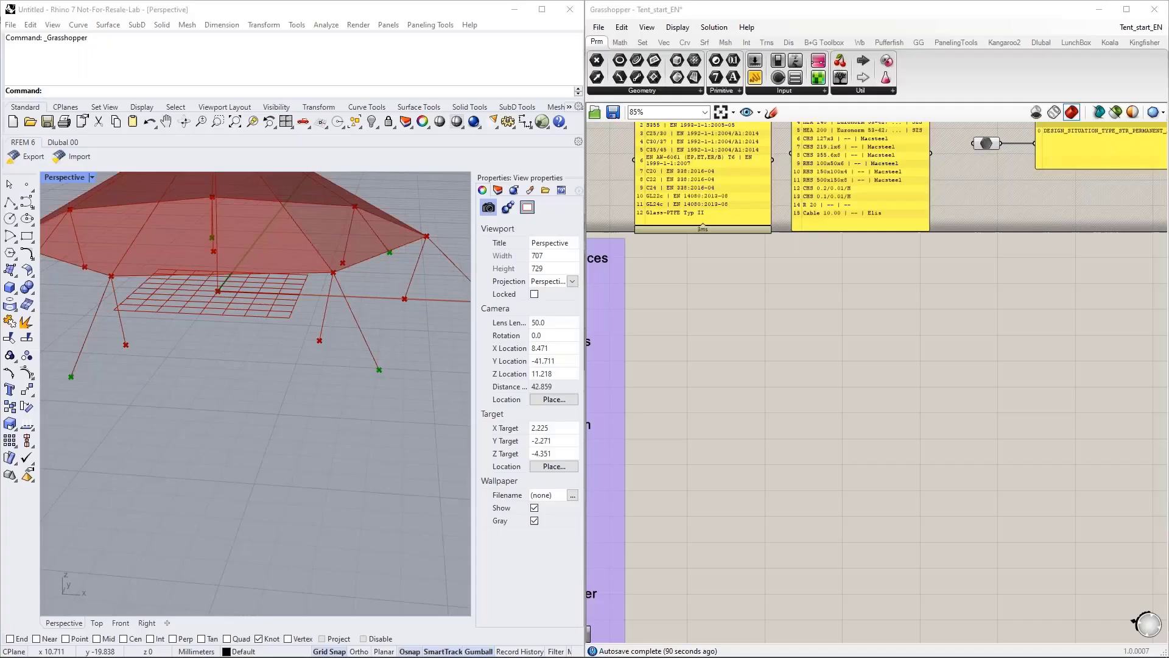
Step: Return to Grasshopper and place a Dlubal Material component on the empty canvas beside the tent geometry group
{"action": "left_click", "coordinate": [897, 404]}
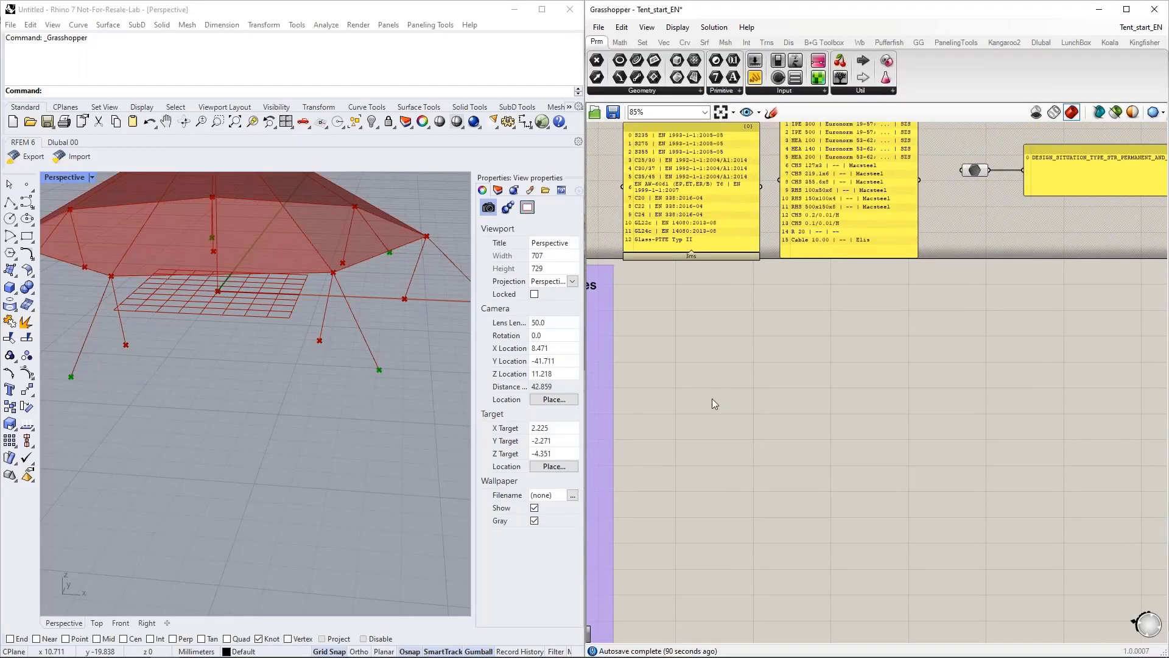
{"action": "scroll", "coordinate": [752, 466], "scroll_direction": "up", "scroll_amount": 2}
{"action": "right_click_drag", "start_coordinate": [767, 422], "coordinate": [811, 410]}
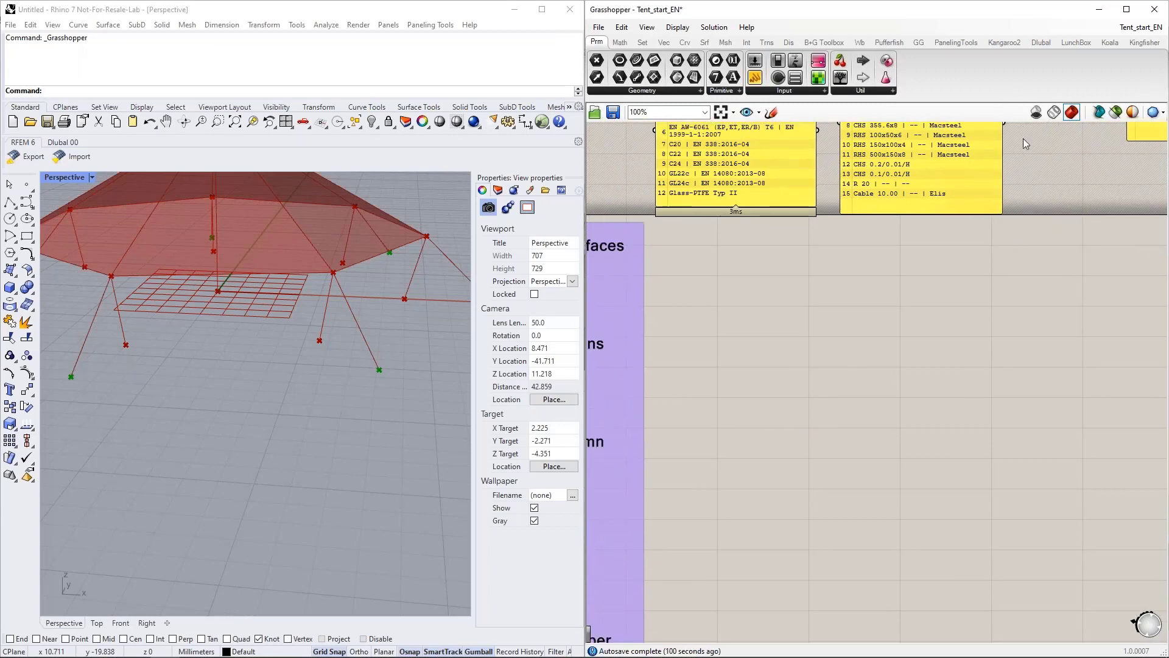
{"action": "left_click", "coordinate": [1039, 43]}
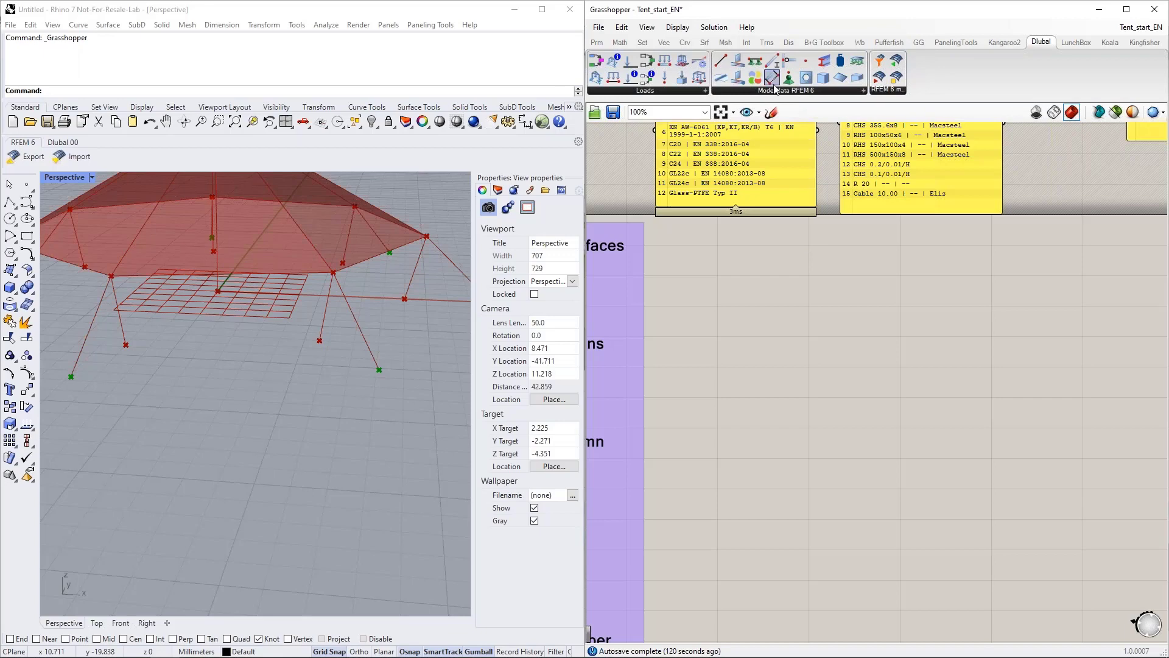
{"action": "left_click_drag", "start_coordinate": [760, 84], "coordinate": [842, 330]}
{"action": "scroll", "coordinate": [725, 320], "scroll_direction": "up", "scroll_amount": 1}
{"action": "right_click_drag", "start_coordinate": [735, 322], "coordinate": [759, 318]}
{"action": "left_click_drag", "start_coordinate": [852, 273], "coordinate": [886, 310]}
{"action": "right_click_drag", "start_coordinate": [864, 393], "coordinate": [836, 371]}
{"action": "left_click_drag", "start_coordinate": [872, 293], "coordinate": [896, 314]}
Step: Add an integer number slider set to 1 and connect it to the No. input of the Material component
{"action": "double_click", "coordinate": [707, 255]}
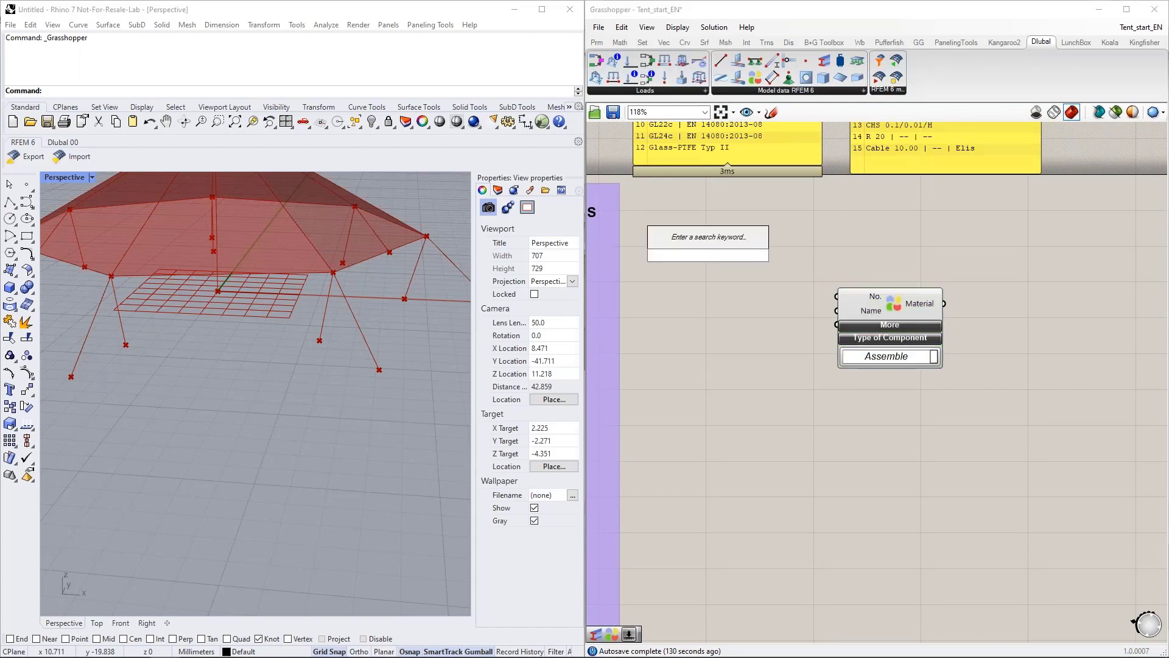
{"action": "type", "text": "2"}
{"action": "key", "text": "Return"}
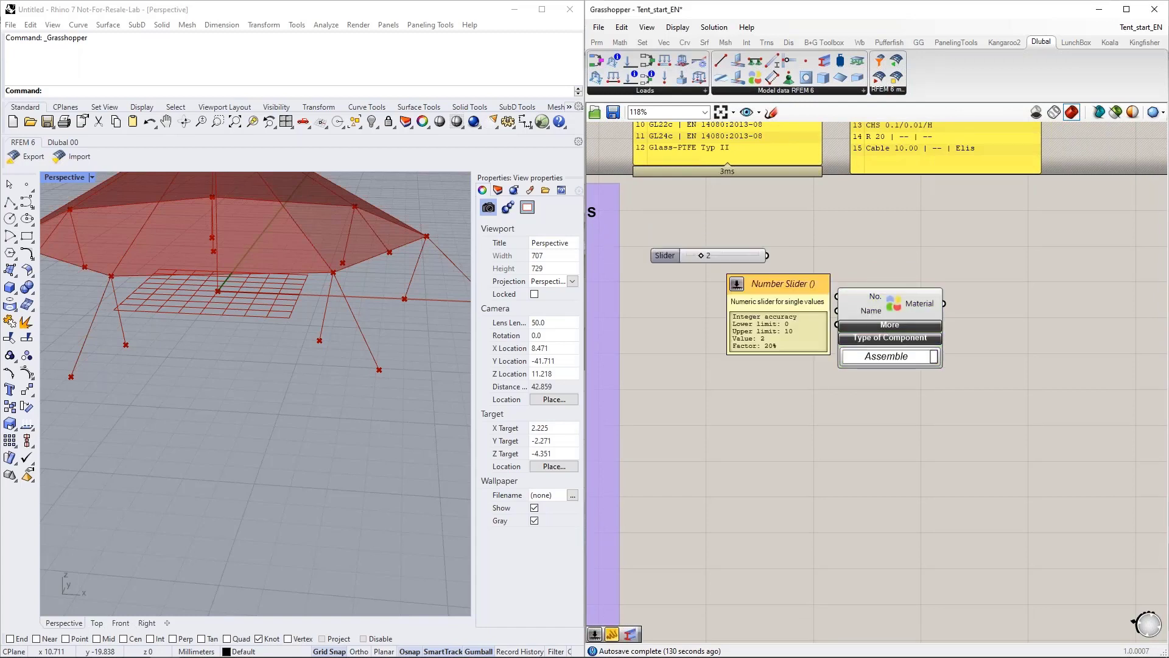
{"action": "left_click_drag", "start_coordinate": [700, 257], "coordinate": [694, 258]}
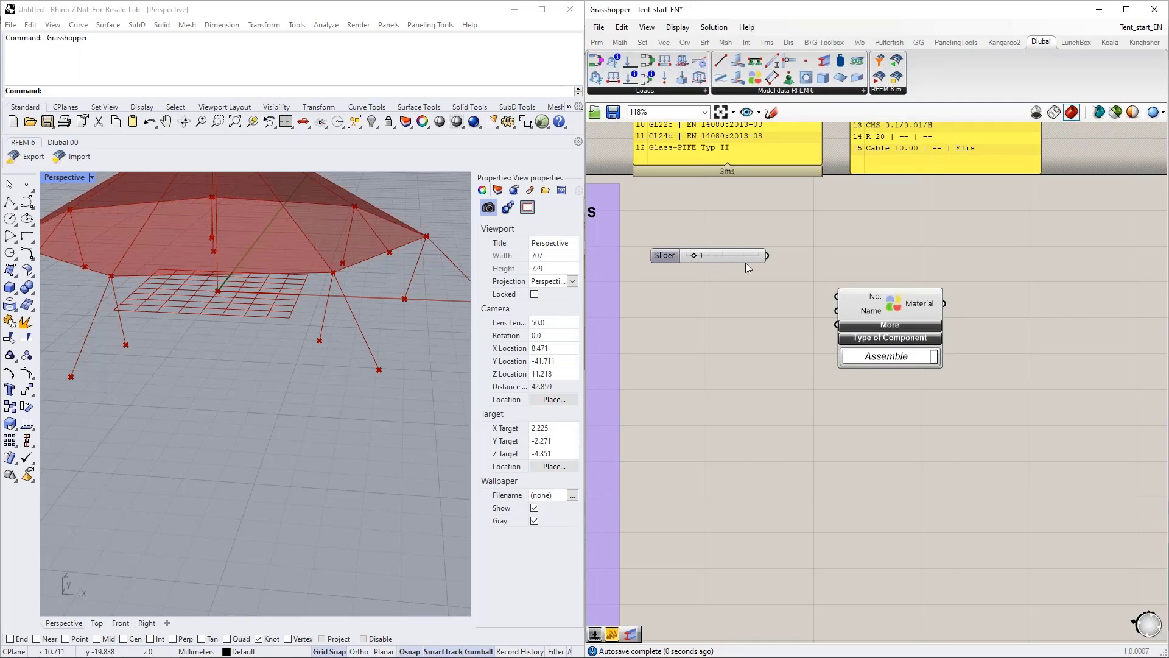
{"action": "left_click_drag", "start_coordinate": [767, 255], "coordinate": [835, 296]}
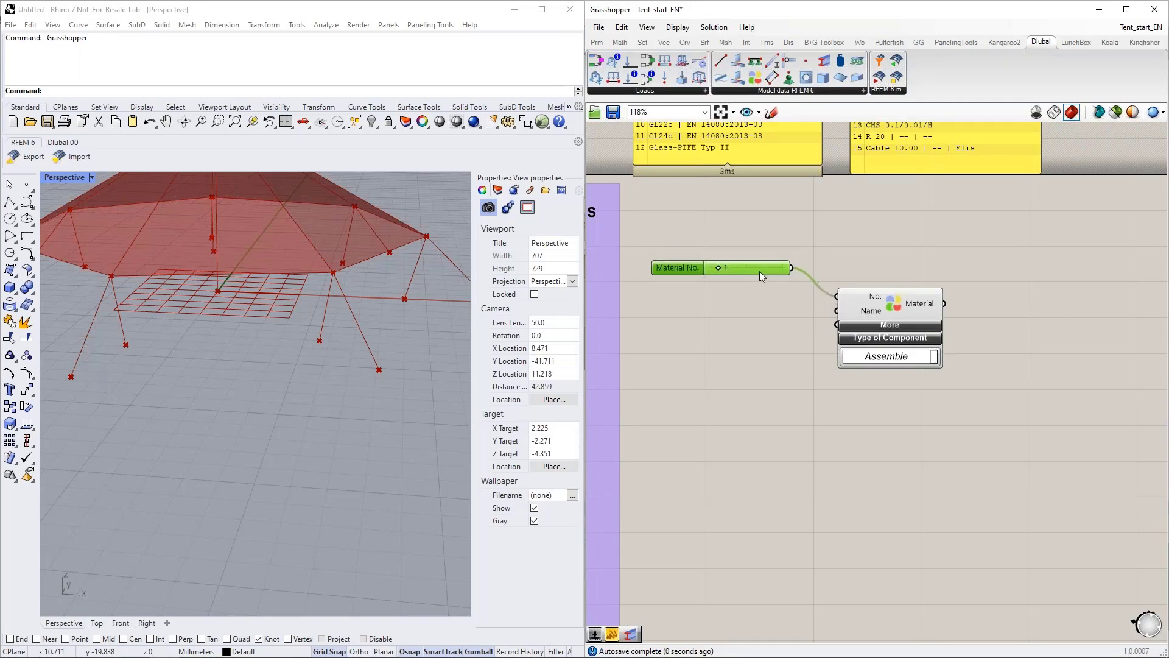
{"action": "left_click_drag", "start_coordinate": [758, 258], "coordinate": [765, 282]}
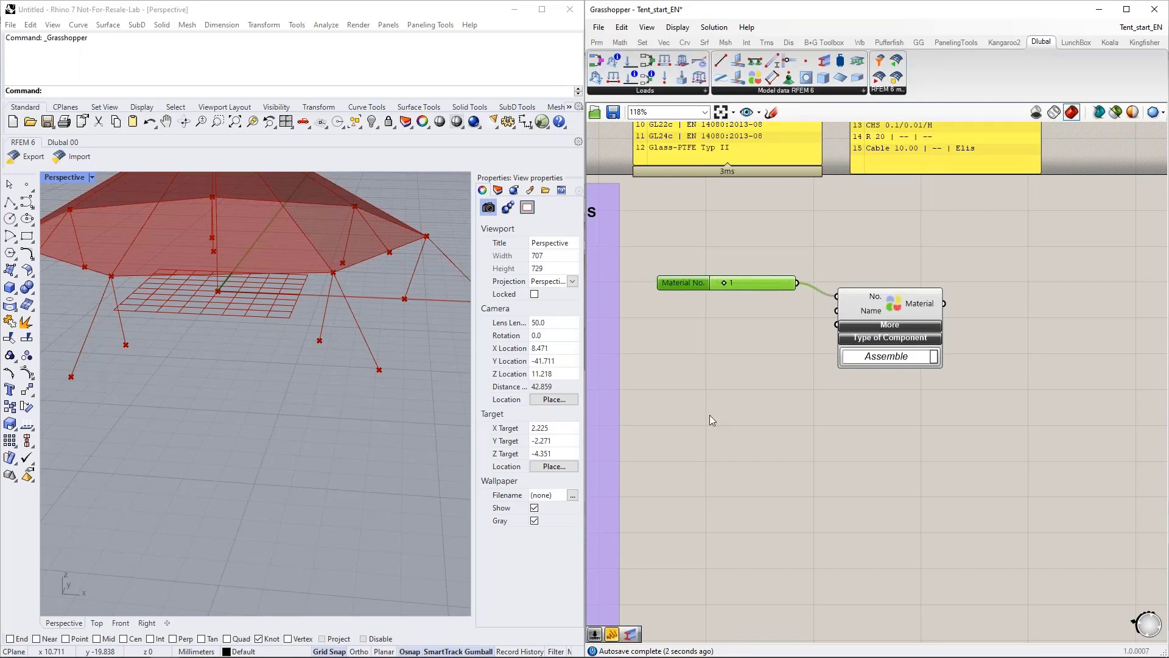
Step: Switch to RFEM, examine the model's list of materials and return to Grasshopper
{"action": "scroll", "coordinate": [711, 419], "scroll_direction": "down", "scroll_amount": 2}
{"action": "left_click", "coordinate": [135, 645]}
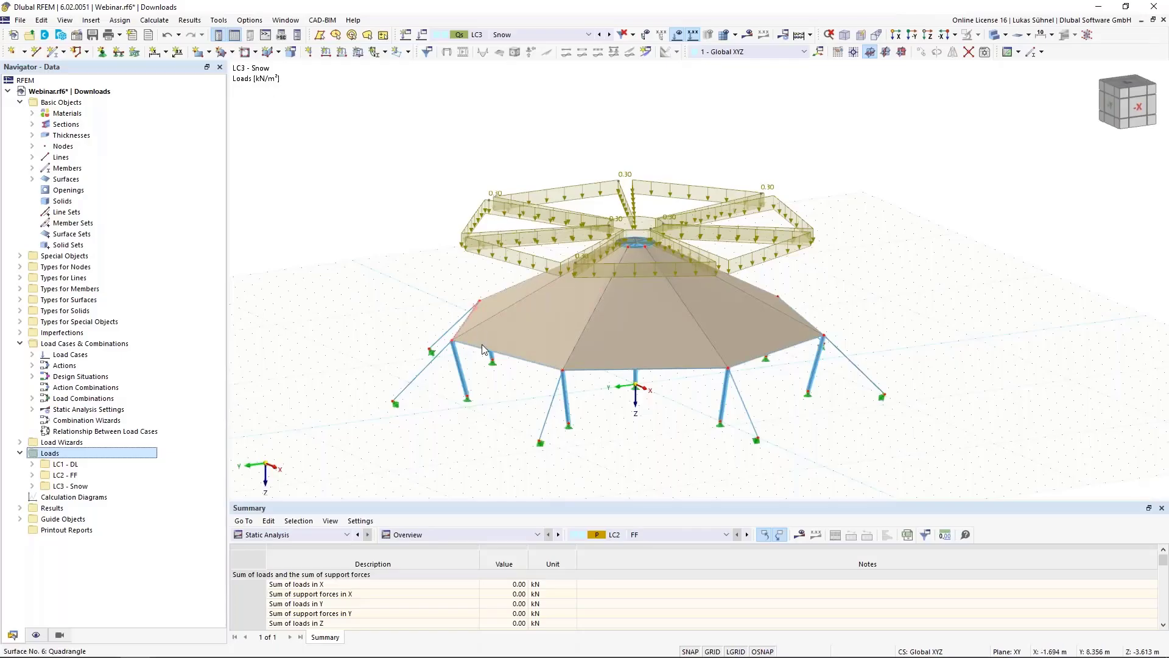
{"action": "left_click", "coordinate": [33, 113]}
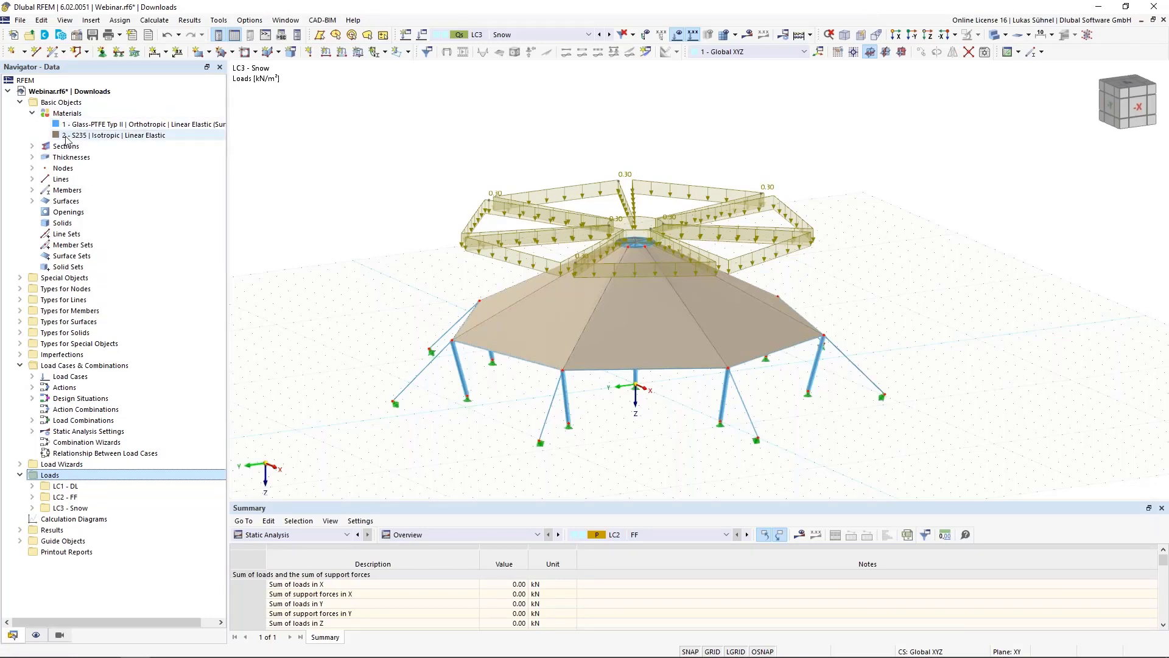
{"action": "left_click", "coordinate": [1096, 7]}
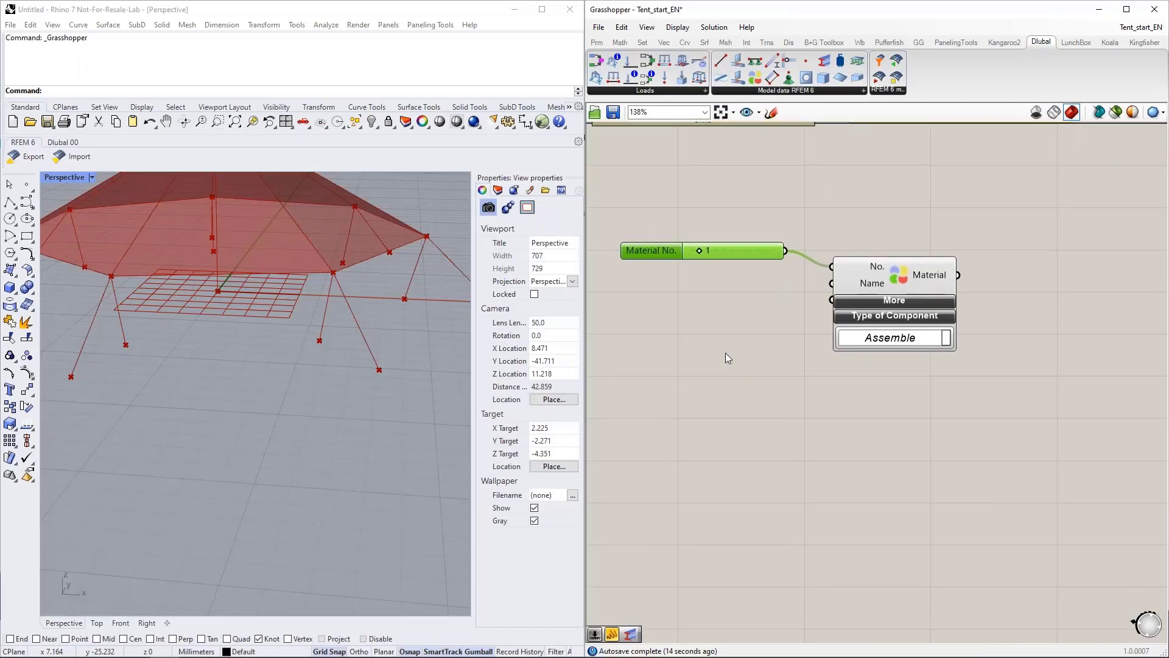
{"action": "right_click_drag", "start_coordinate": [685, 373], "coordinate": [708, 332]}
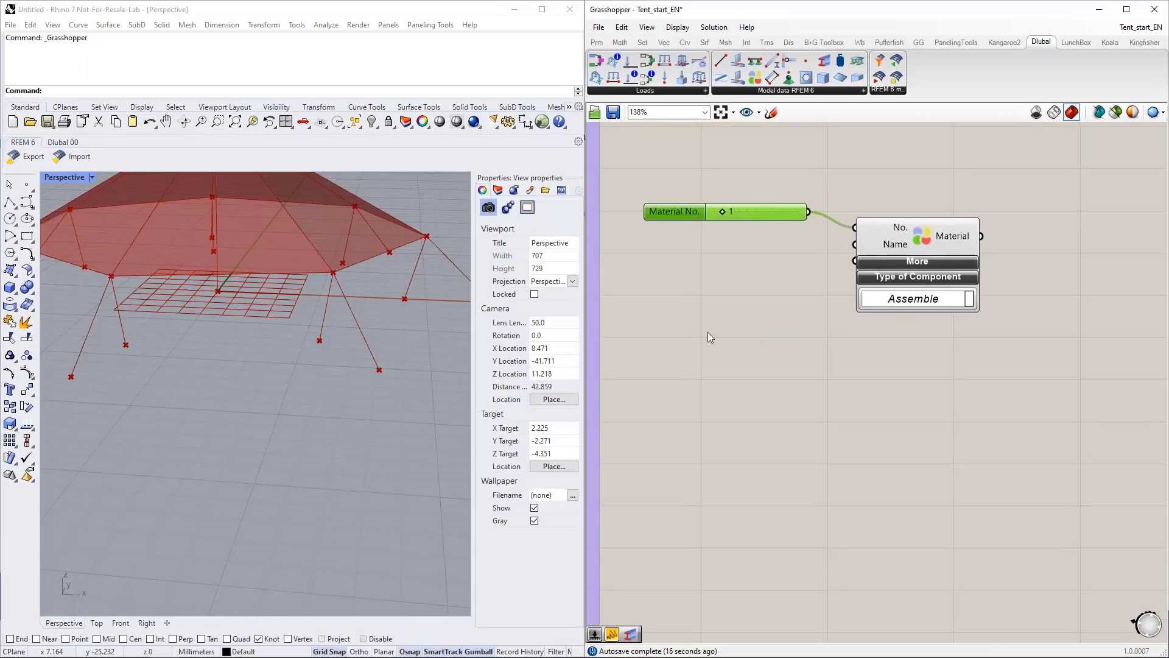
{"action": "right_click_drag", "start_coordinate": [786, 272], "coordinate": [797, 302]}
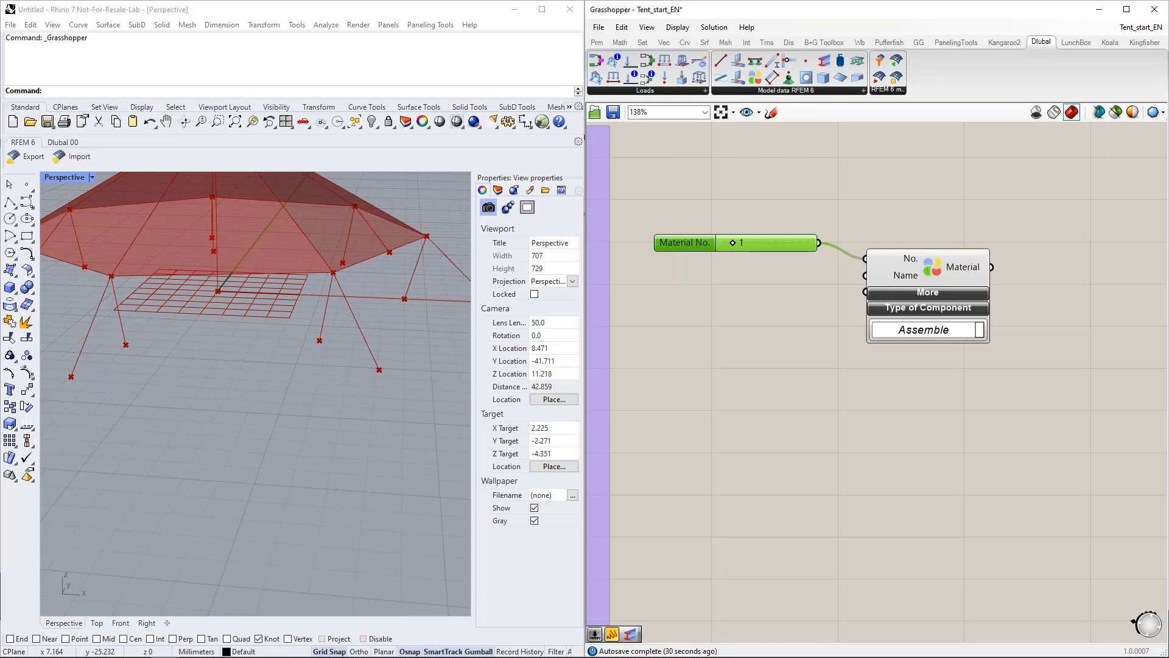
{"action": "double_click", "coordinate": [711, 282]}
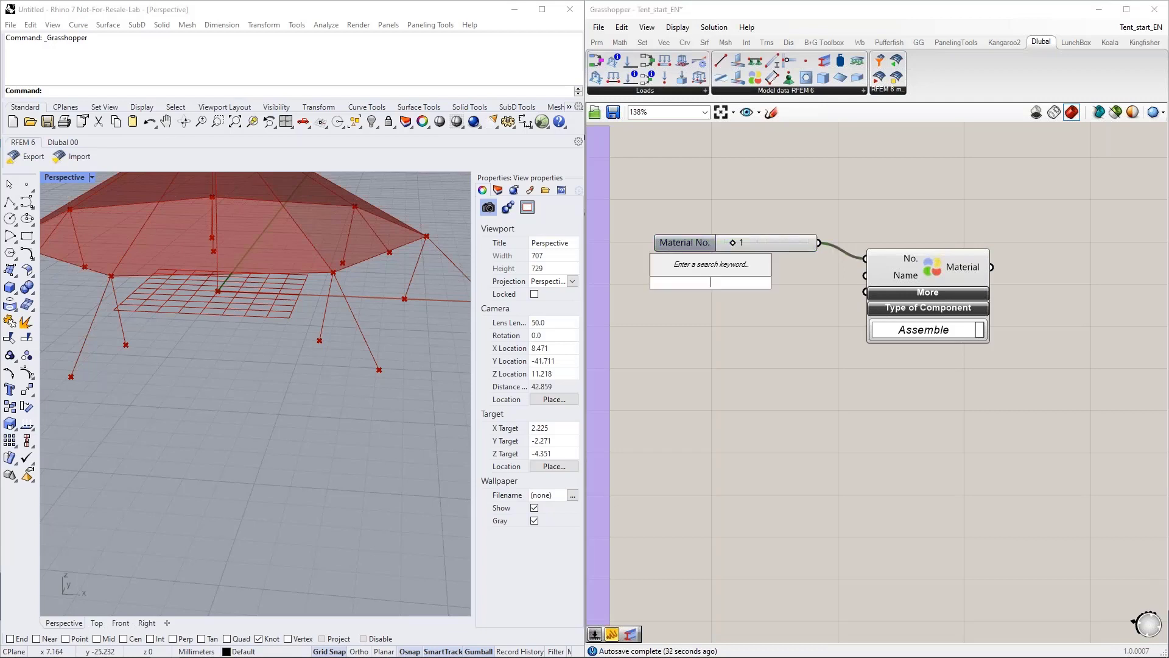
{"action": "type", "text": "\""}
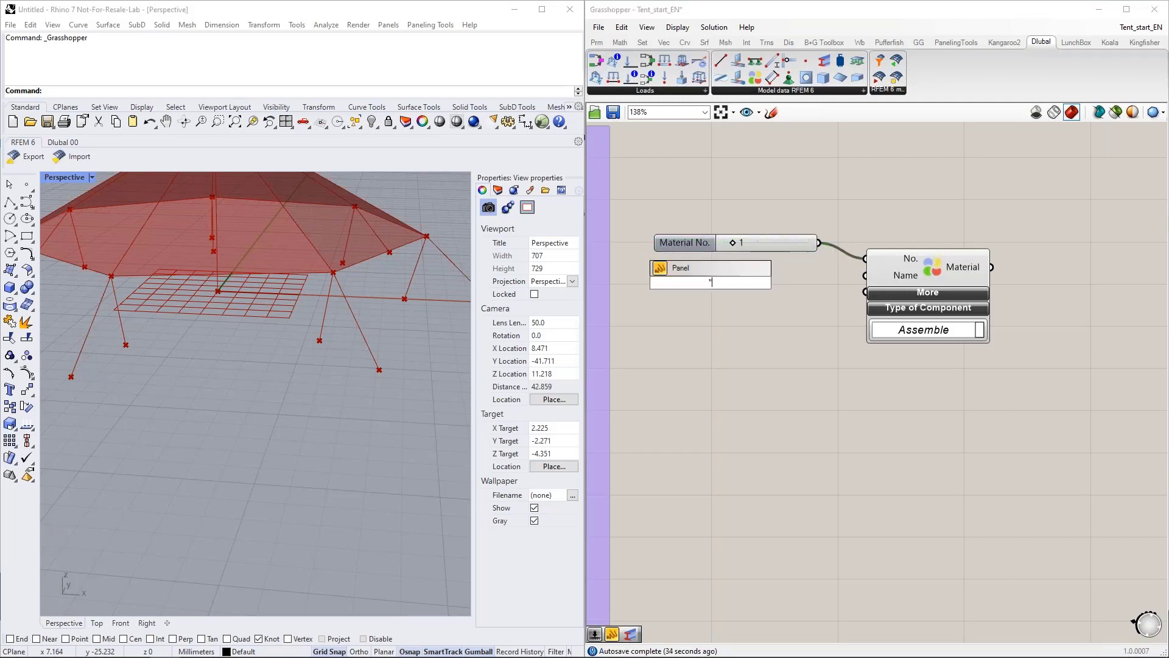
{"action": "type", "text": "S235"}
{"action": "key", "text": "Return"}
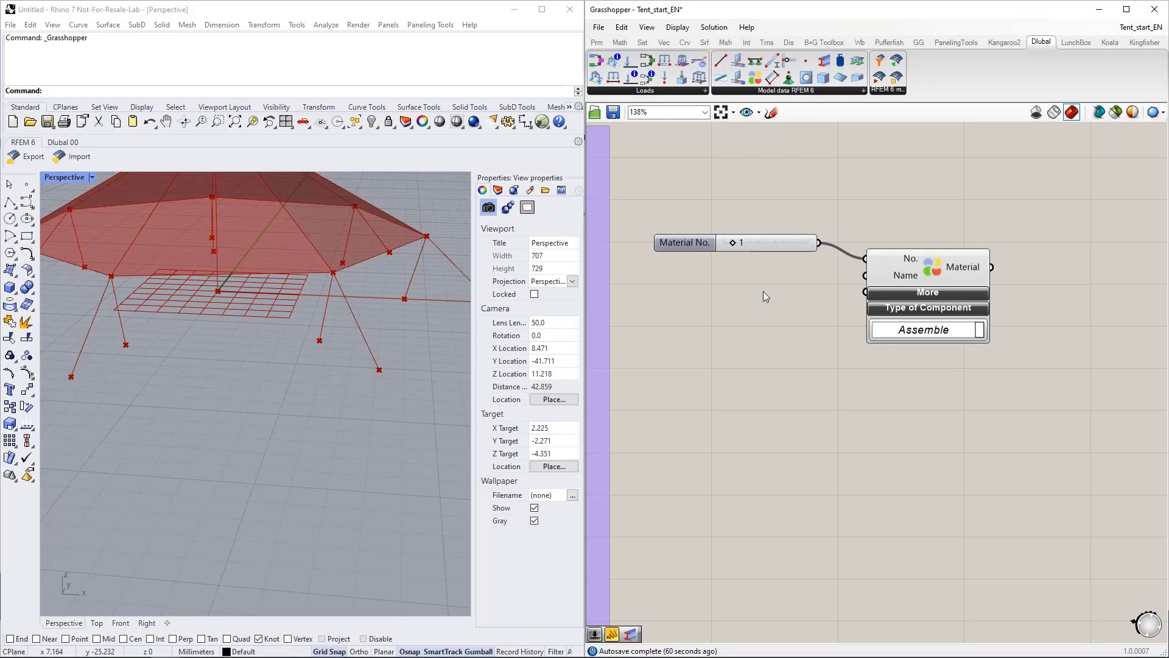
{"action": "right_click_drag", "start_coordinate": [807, 211], "coordinate": [806, 249]}
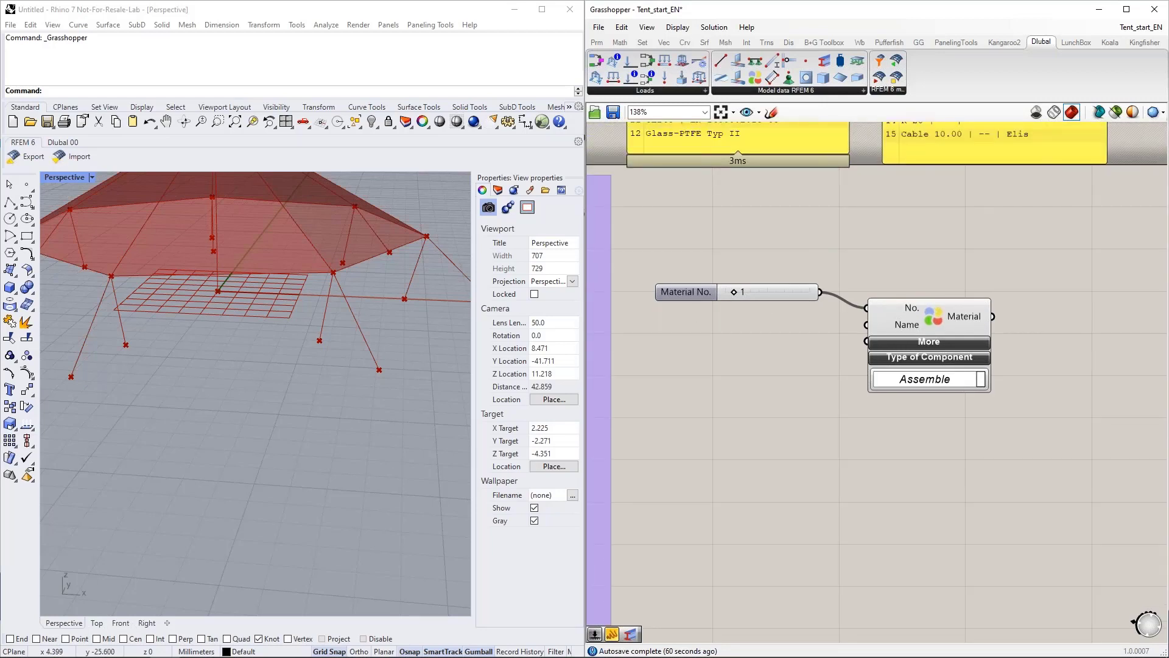
Step: Switch to RFEM and open the material library from the Dlubal Material cell of the first row in the conversion tables
{"action": "left_click", "coordinate": [135, 650]}
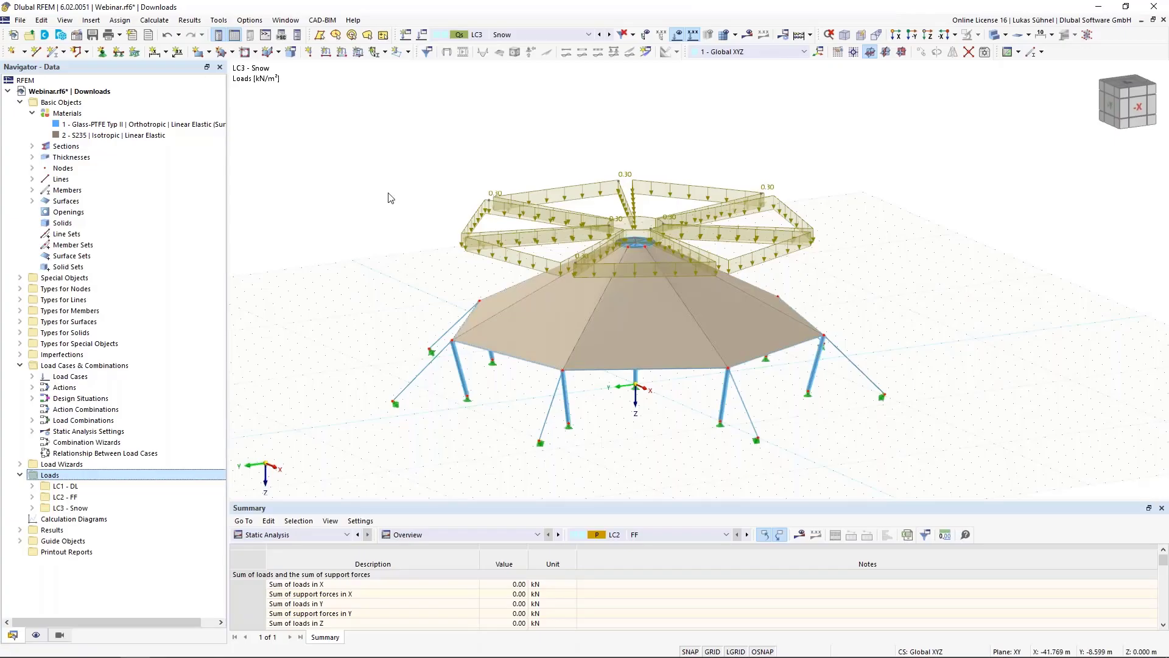
{"action": "left_click", "coordinate": [322, 20]}
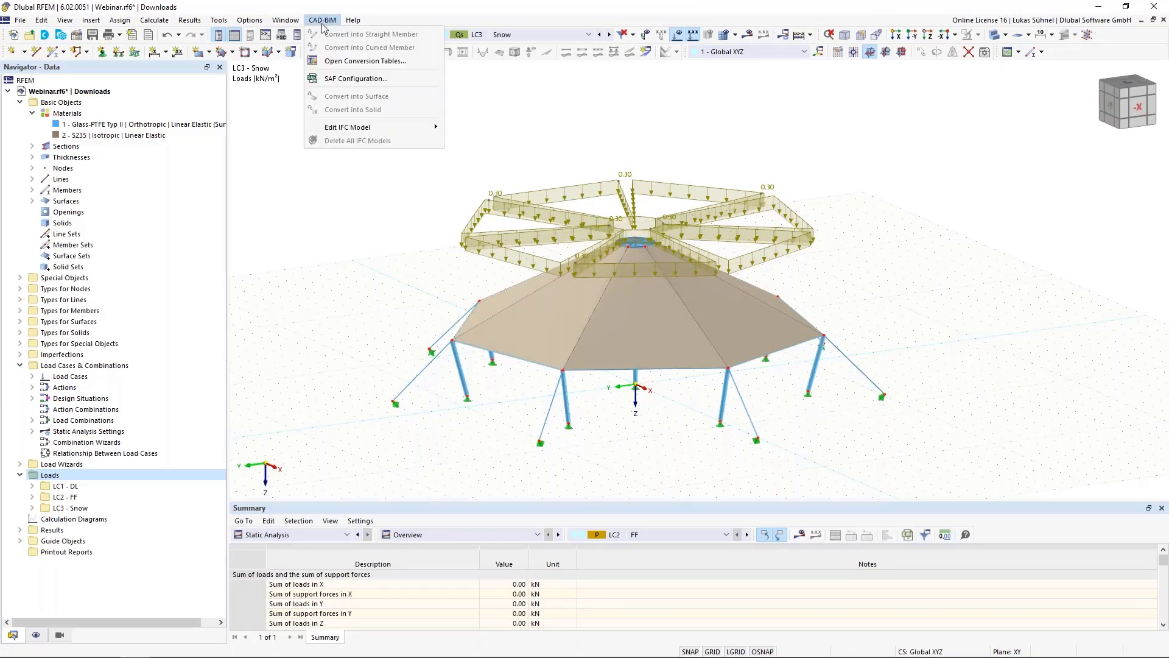
{"action": "left_click", "coordinate": [341, 61]}
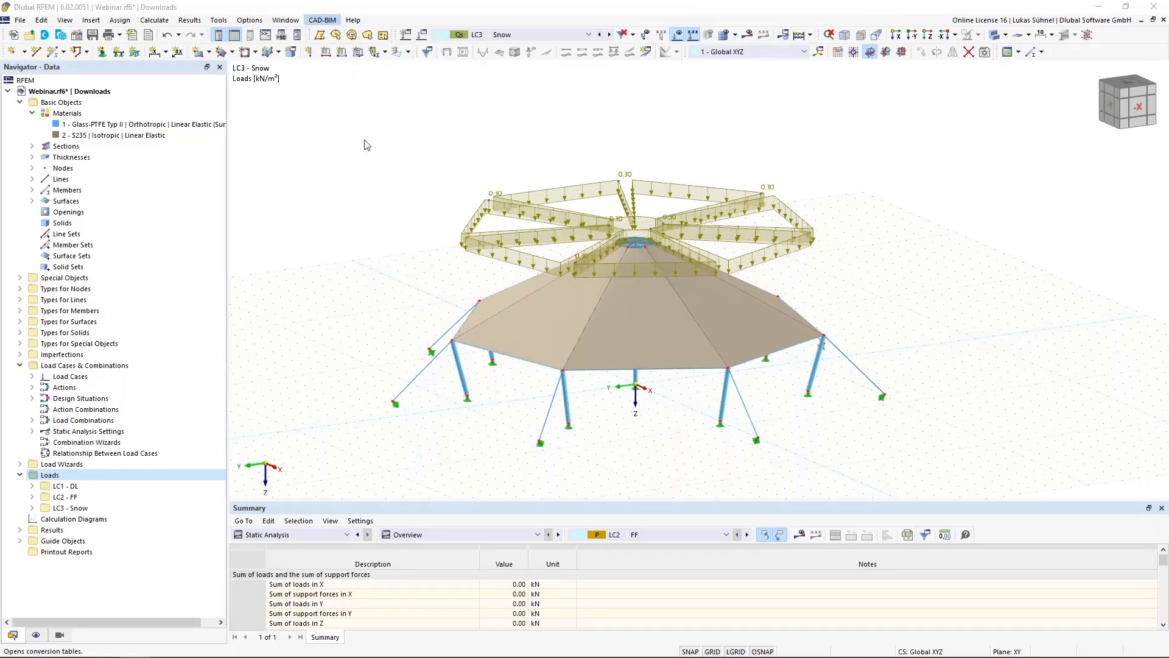
{"action": "left_click", "coordinate": [691, 236]}
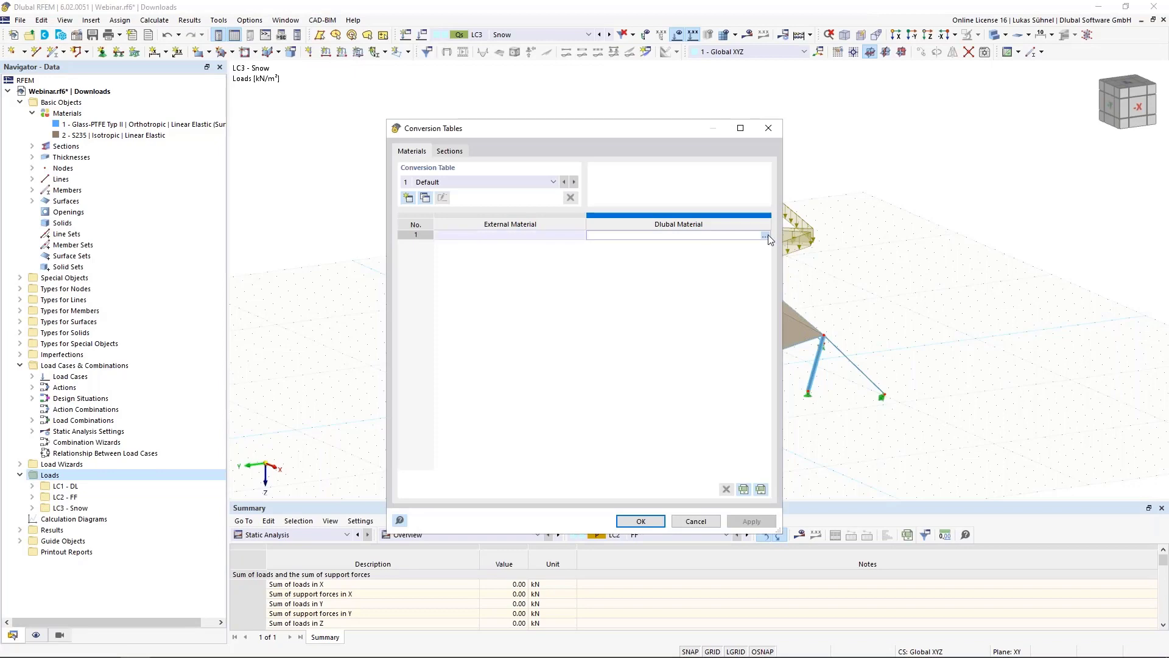
{"action": "left_click", "coordinate": [766, 235]}
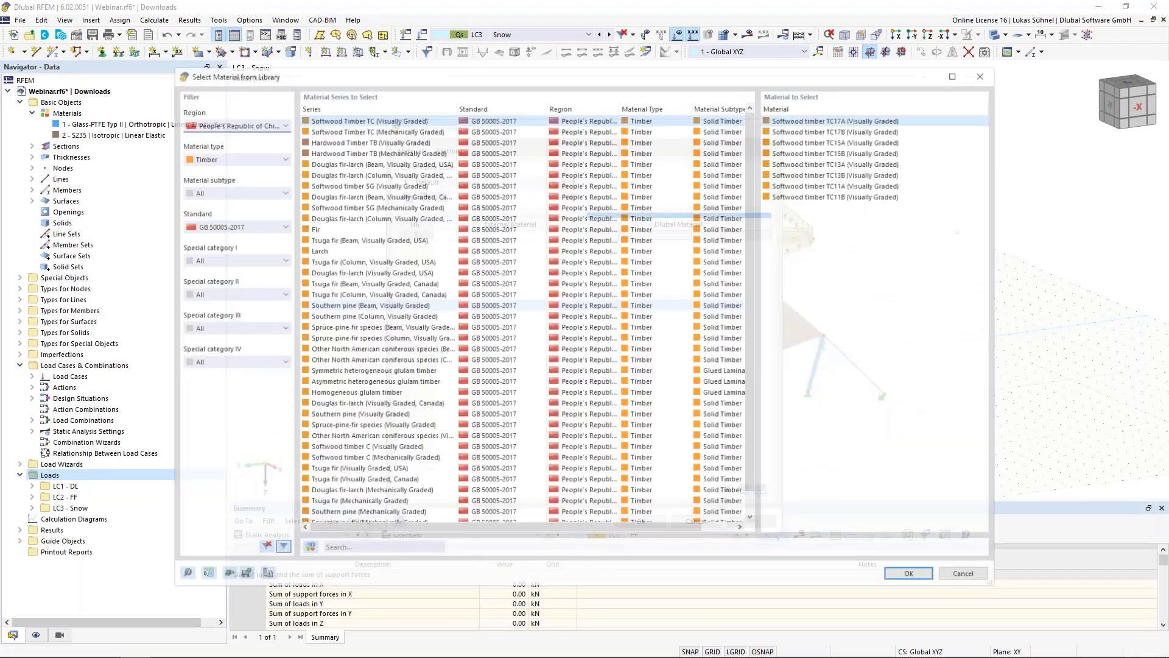
Step: Reset the library filter, restrict it to European Union, Steel and EN 1993-1-1:2005-05, and pick S235 for the conversion table
{"action": "left_click", "coordinate": [263, 548]}
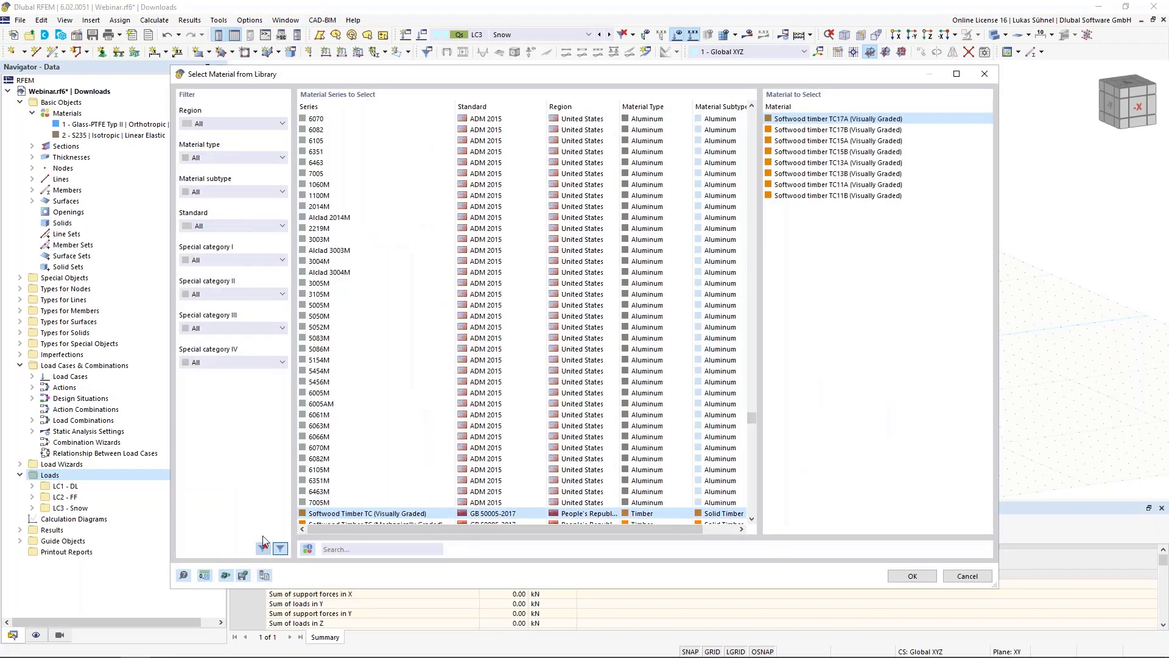
{"action": "left_click", "coordinate": [238, 124]}
{"action": "left_click", "coordinate": [220, 212]}
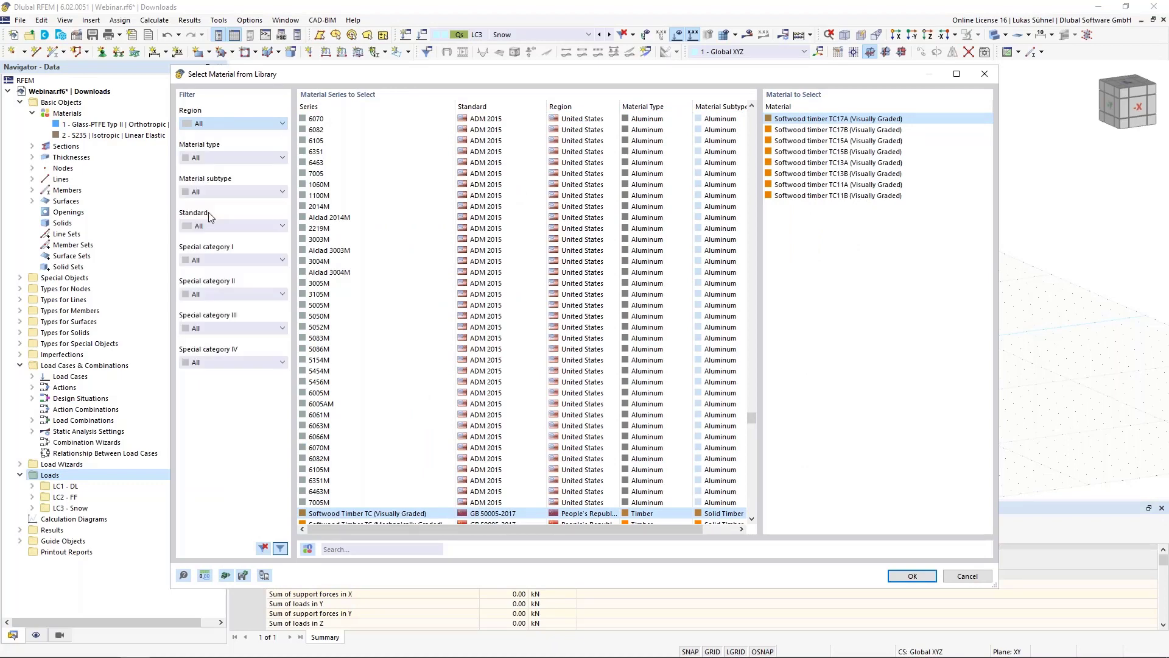
{"action": "left_click", "coordinate": [231, 158]}
{"action": "left_click", "coordinate": [212, 197]}
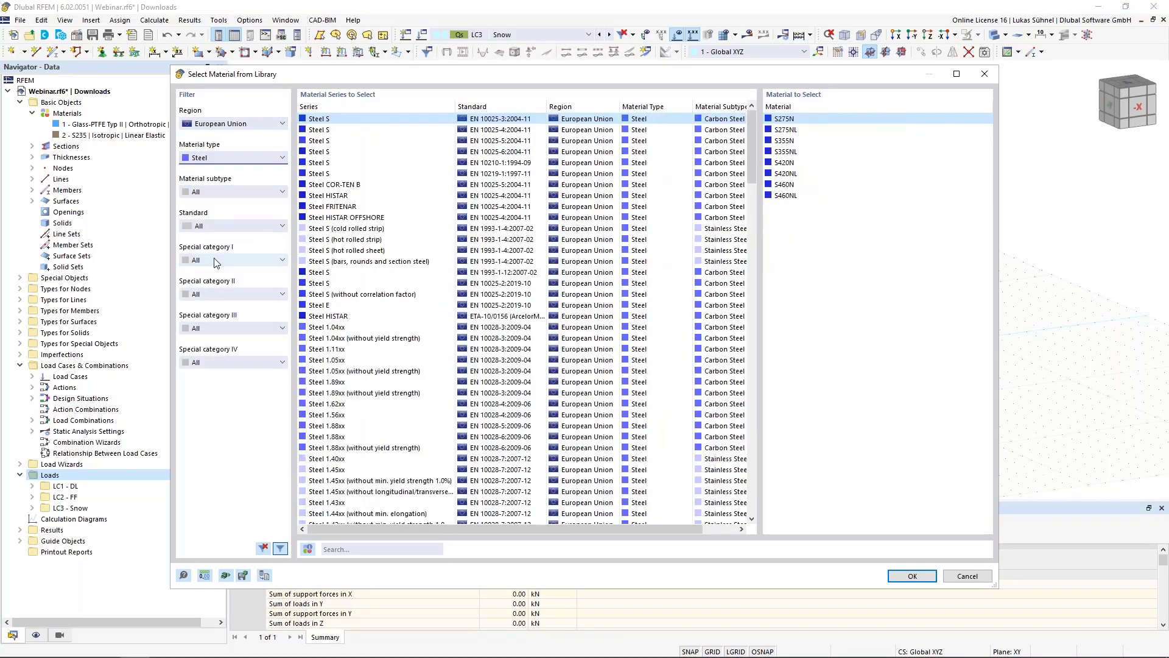
{"action": "left_click", "coordinate": [217, 225]}
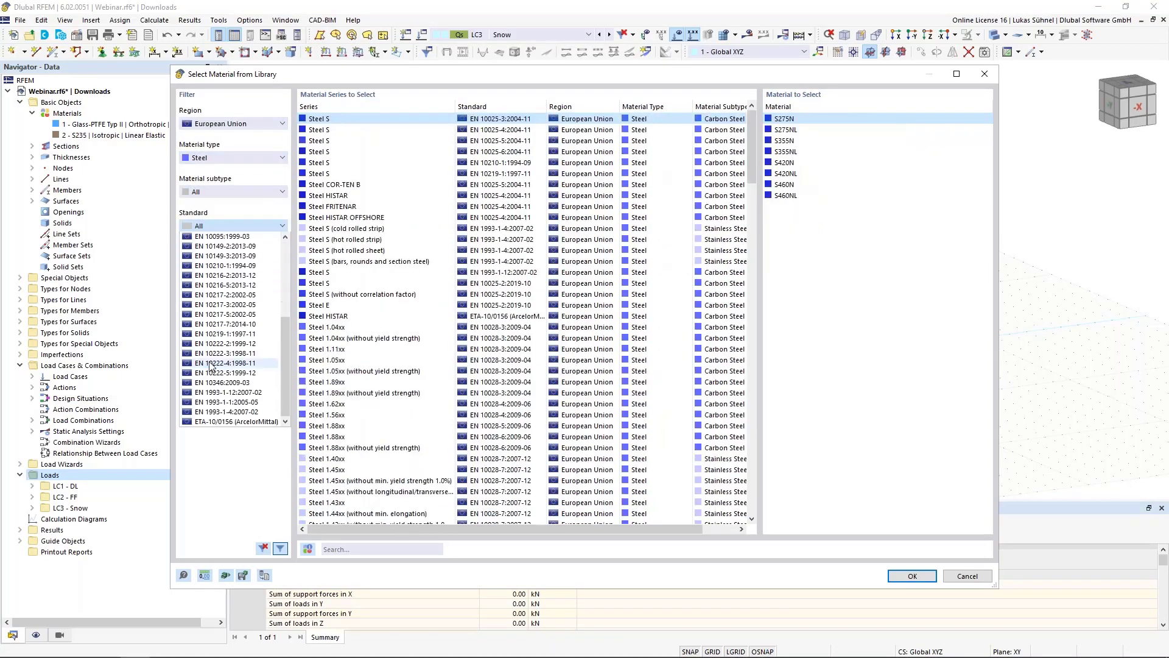
{"action": "left_click", "coordinate": [216, 402]}
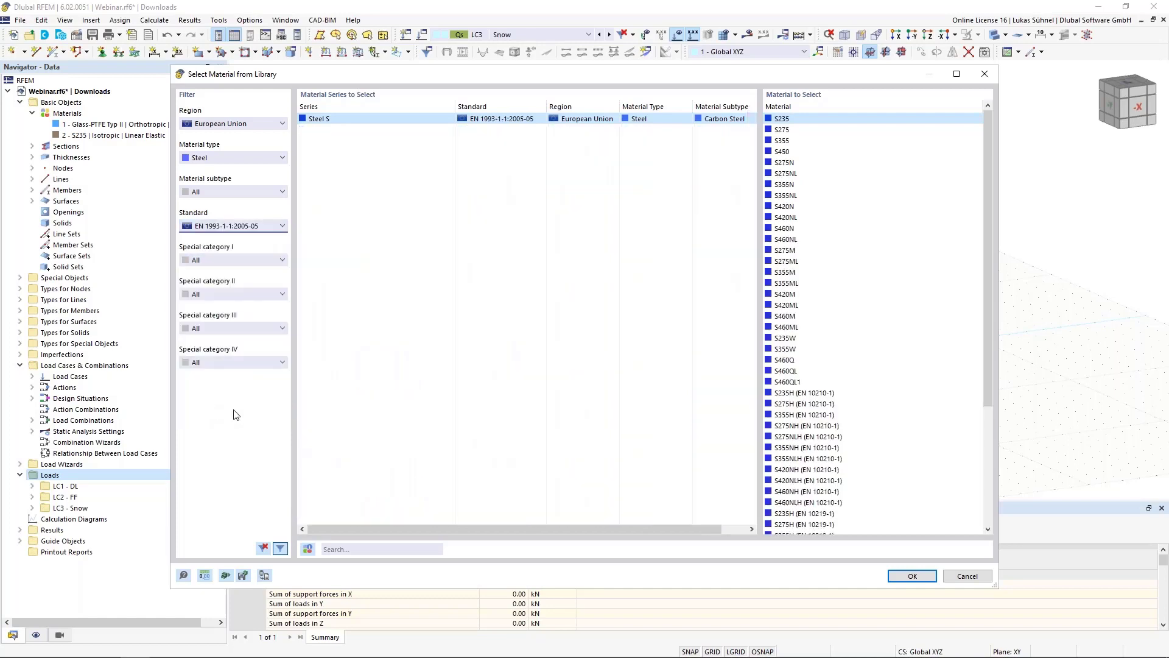
{"action": "double_click", "coordinate": [785, 118]}
Step: Examine the full material name in the conversion table, discard the table's changes and return to Rhino and Grasshopper
{"action": "left_click", "coordinate": [664, 237]}
{"action": "left_click", "coordinate": [634, 237]}
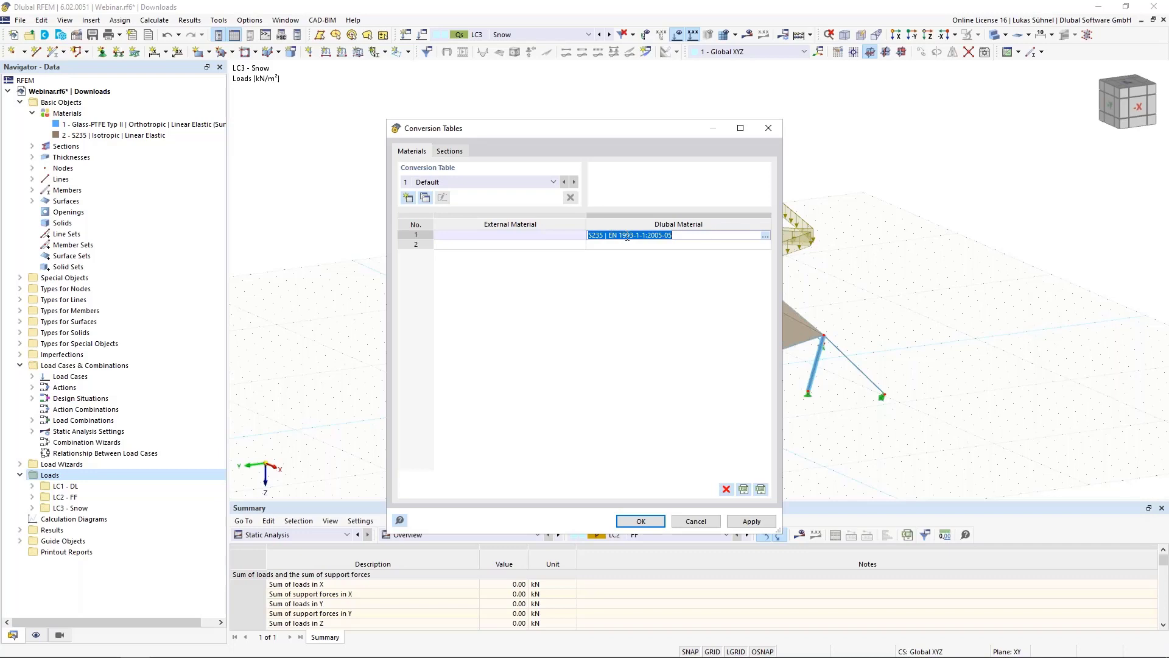
{"action": "left_click", "coordinate": [691, 522]}
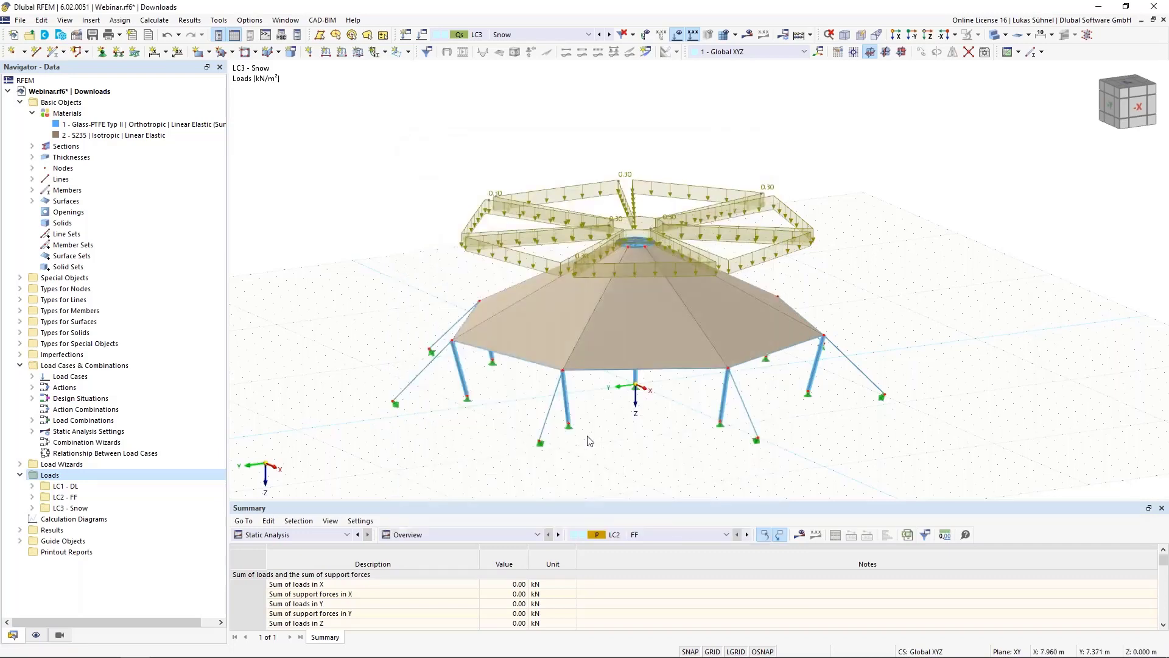
{"action": "mouse_move", "coordinate": [183, 653]}
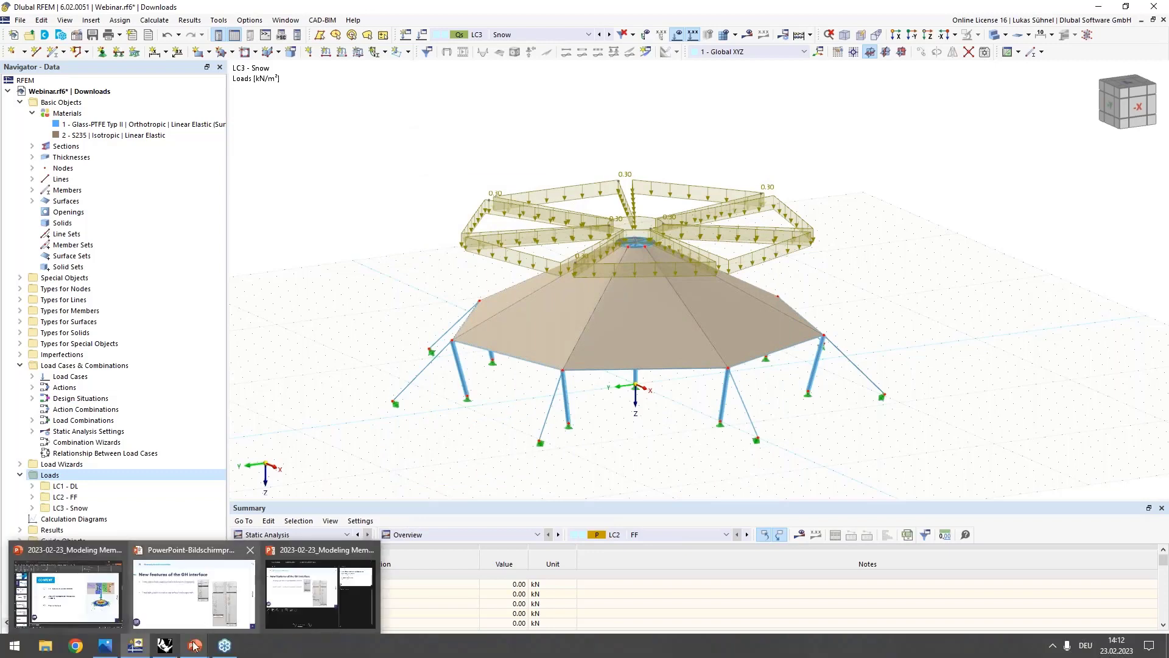
{"action": "left_click", "coordinate": [164, 654]}
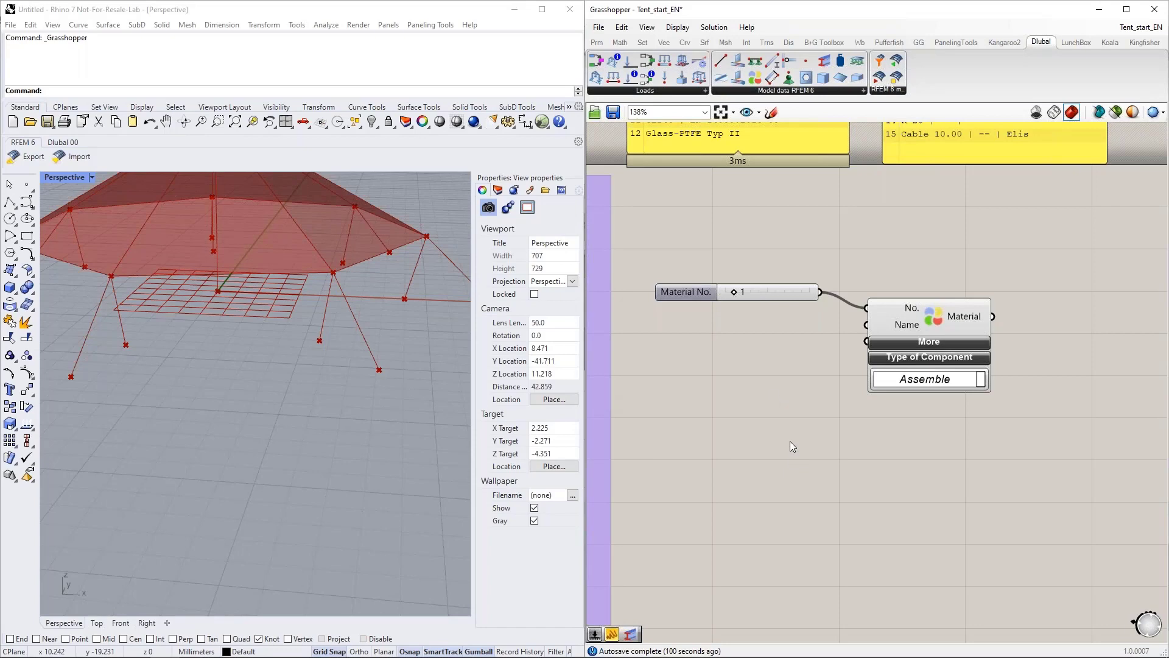
Step: Move the panel listing the material names down to the canvas area below the Material No. slider
{"action": "right_click_drag", "start_coordinate": [743, 202], "coordinate": [749, 348]}
{"action": "right_click_drag", "start_coordinate": [715, 244], "coordinate": [723, 401]}
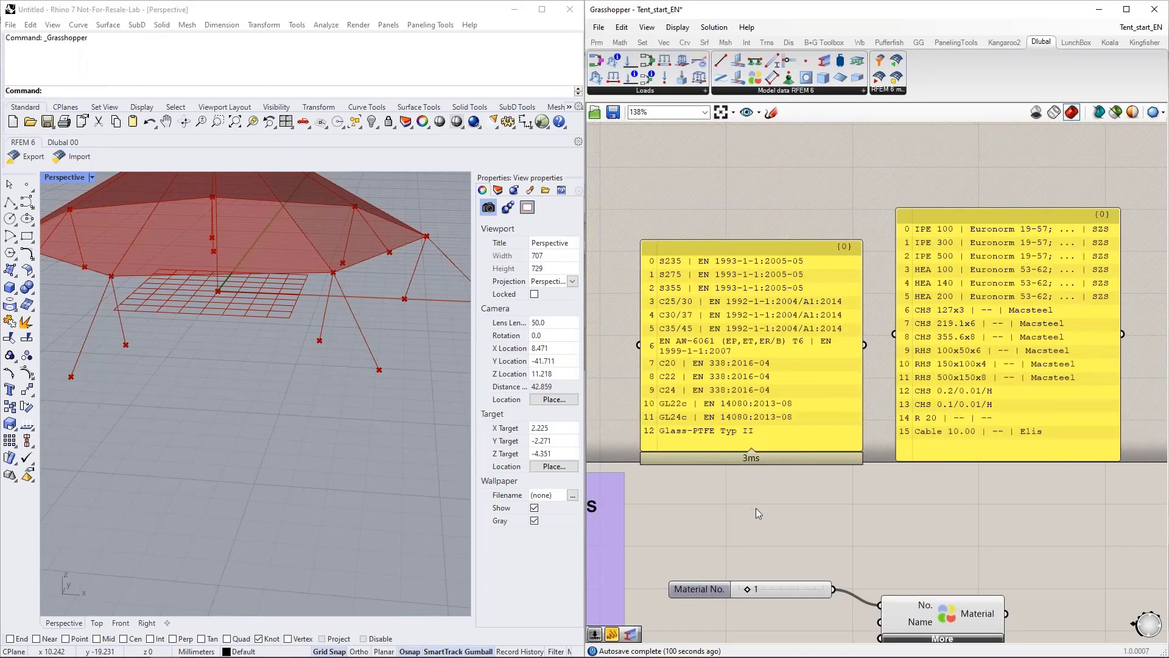
{"action": "right_click_drag", "start_coordinate": [754, 514], "coordinate": [750, 480]}
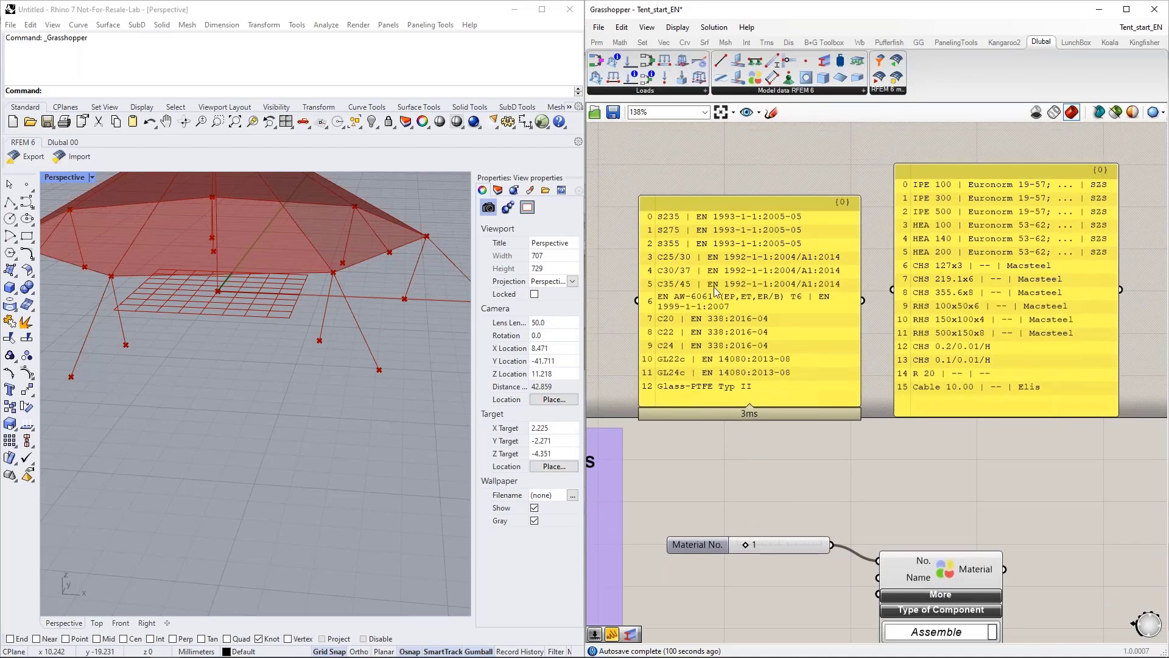
{"action": "left_click", "coordinate": [678, 225]}
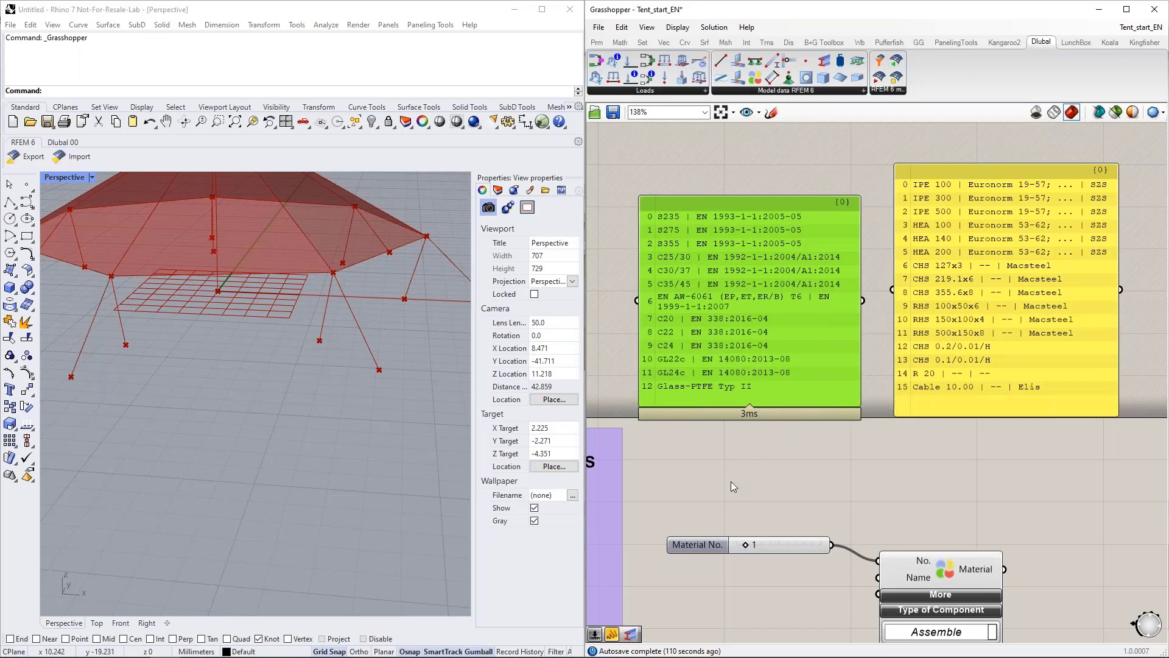
{"action": "scroll", "coordinate": [730, 481], "scroll_direction": "down", "scroll_amount": 1}
{"action": "right_click_drag", "start_coordinate": [797, 517], "coordinate": [797, 365]}
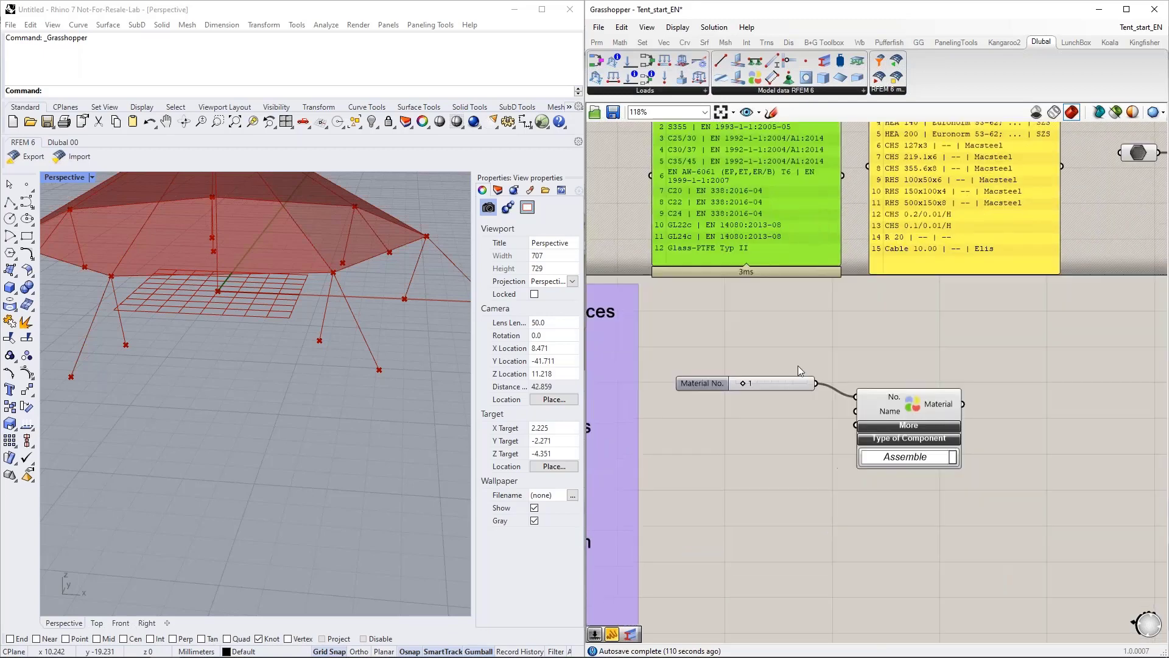
{"action": "left_click_drag", "start_coordinate": [736, 197], "coordinate": [740, 558]}
Step: Shrink the material names panel to a few visible rows and shift the Material component farther right
{"action": "right_click_drag", "start_coordinate": [762, 441], "coordinate": [762, 379]}
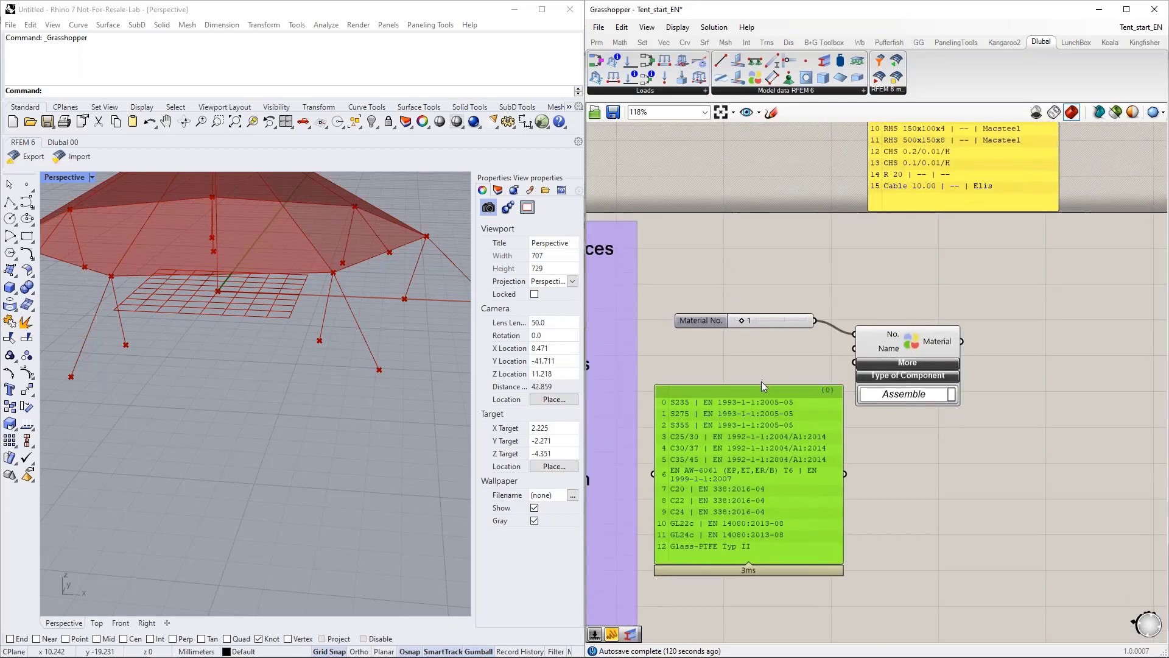
{"action": "left_click_drag", "start_coordinate": [759, 385], "coordinate": [770, 413]}
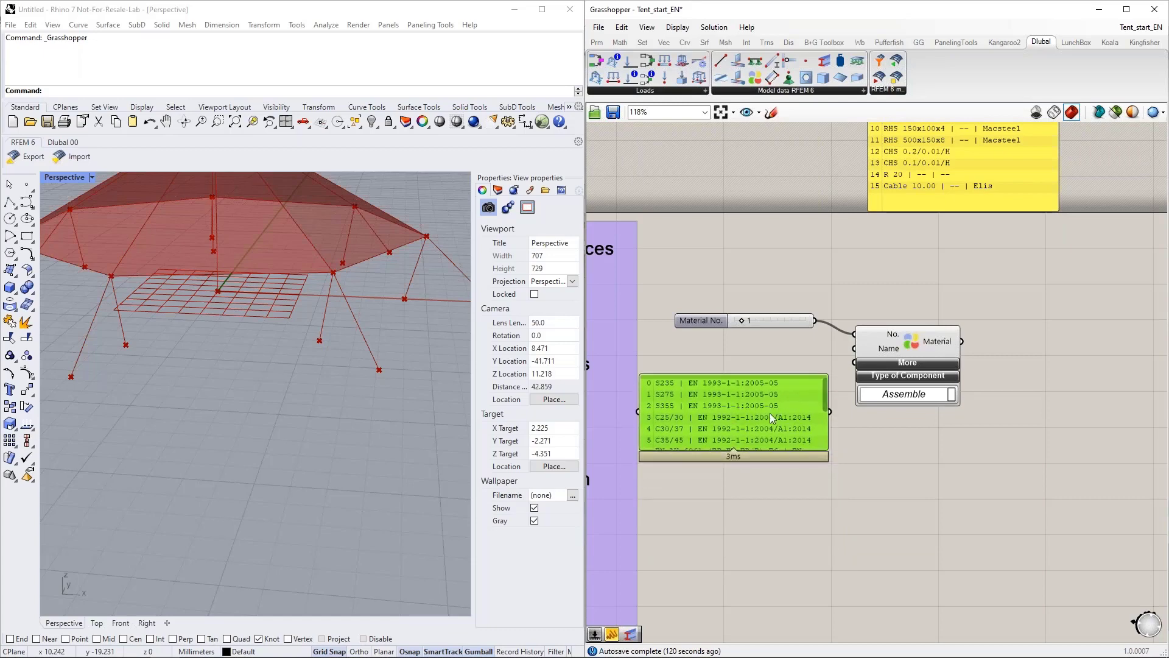
{"action": "right_click_drag", "start_coordinate": [864, 509], "coordinate": [841, 437]}
{"action": "left_click_drag", "start_coordinate": [883, 271], "coordinate": [945, 257]}
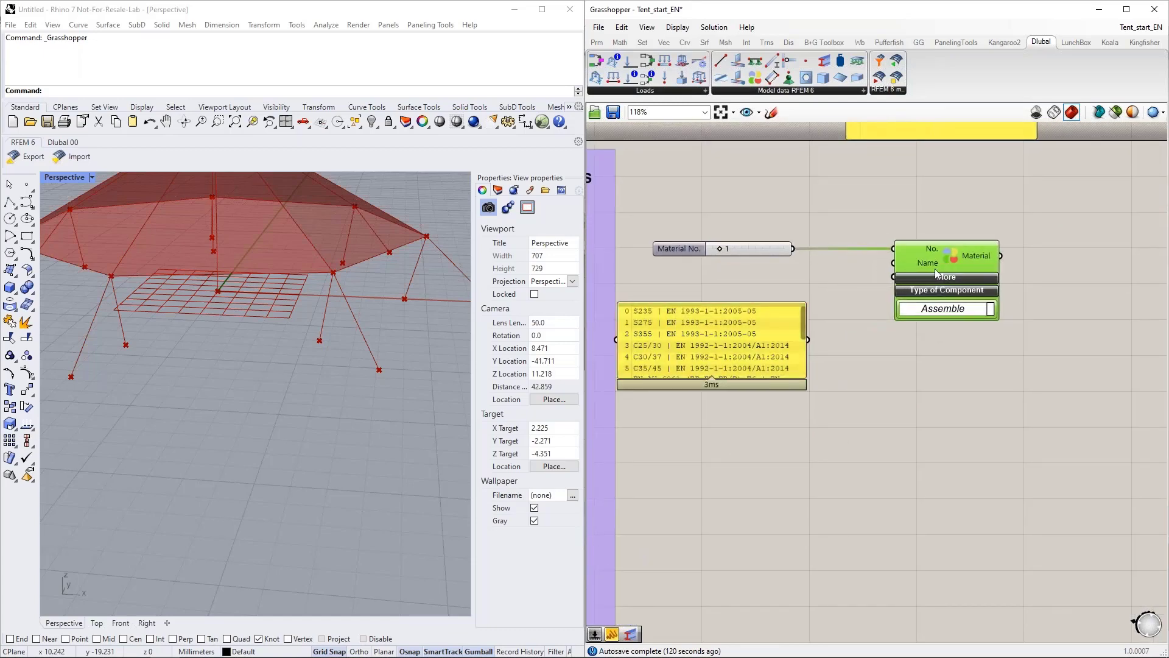
Step: Place a List Item component to the lower right of the material names panel and connect the panel to its L input
{"action": "double_click", "coordinate": [763, 447]}
{"action": "type", "text": "list item"}
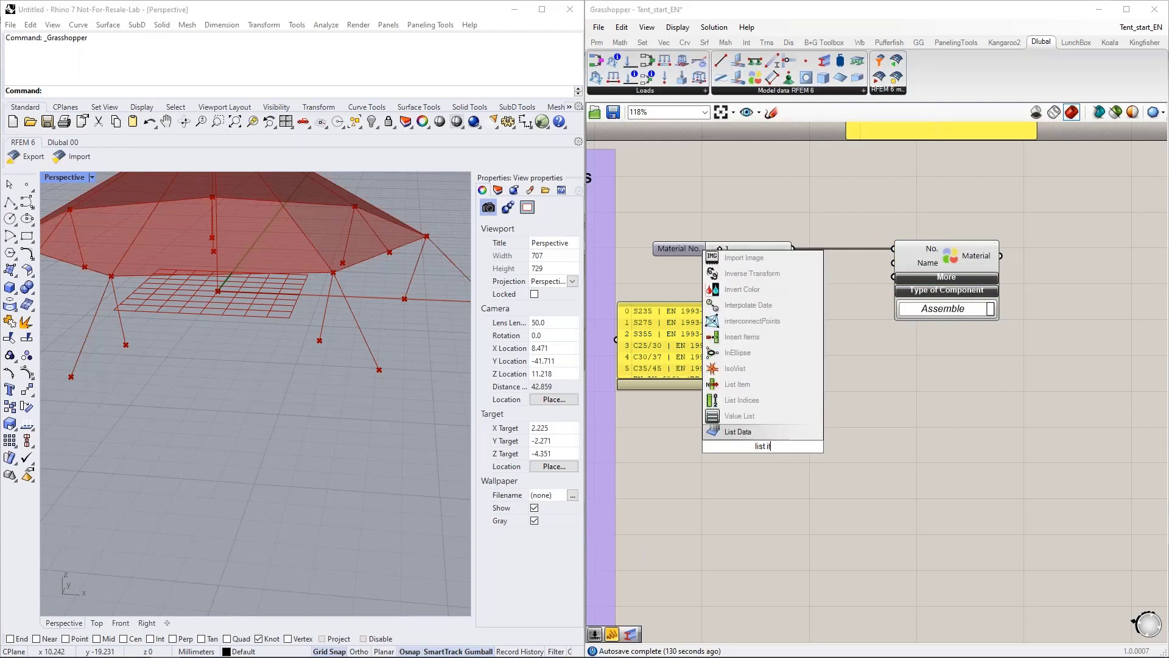
{"action": "left_click", "coordinate": [756, 432]}
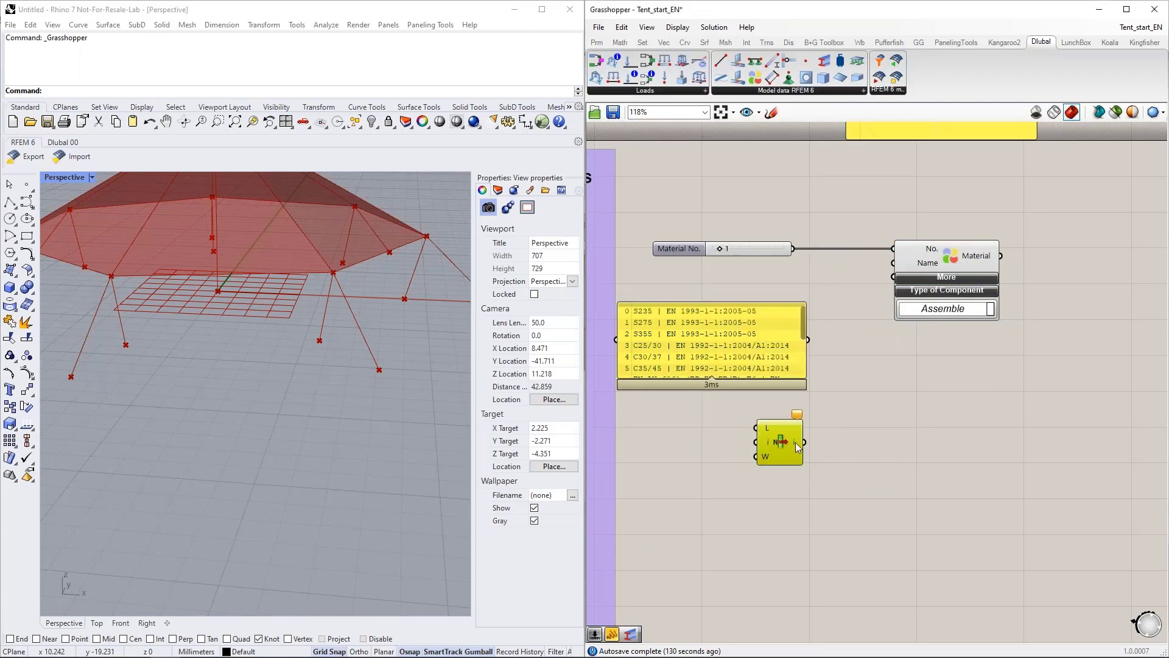
{"action": "left_click_drag", "start_coordinate": [795, 442], "coordinate": [871, 414]}
{"action": "left_click_drag", "start_coordinate": [836, 372], "coordinate": [857, 396]}
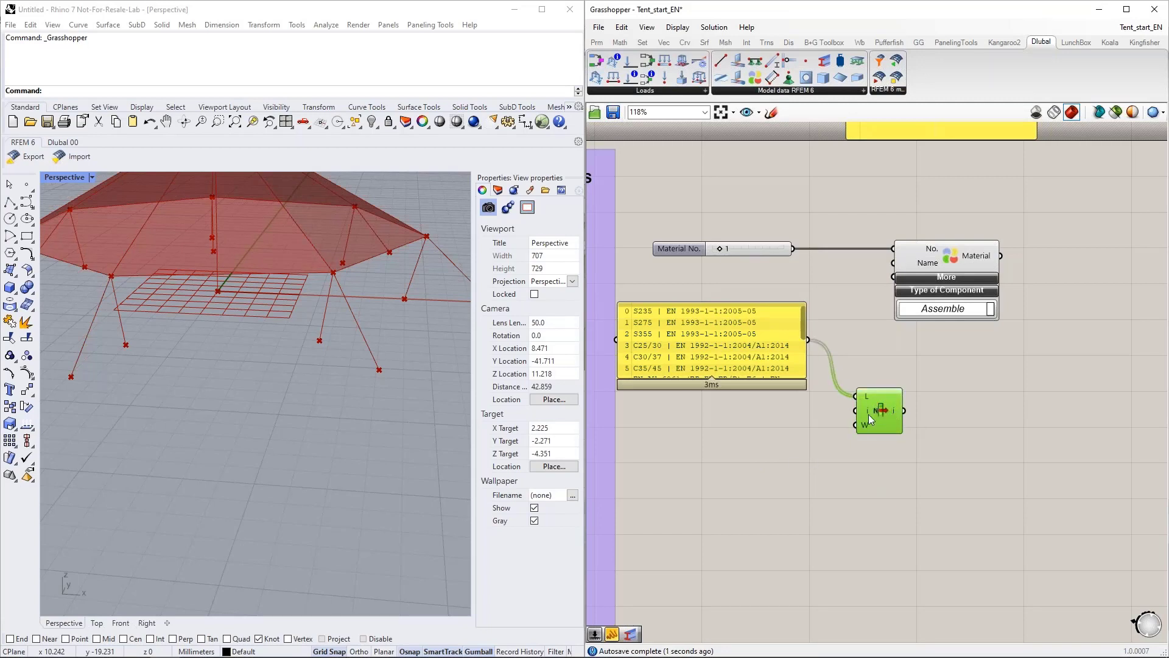
Step: Add an integer slider ranging from 0 to 15, set it to 12 and connect it to the List Item's index input
{"action": "double_click", "coordinate": [742, 436]}
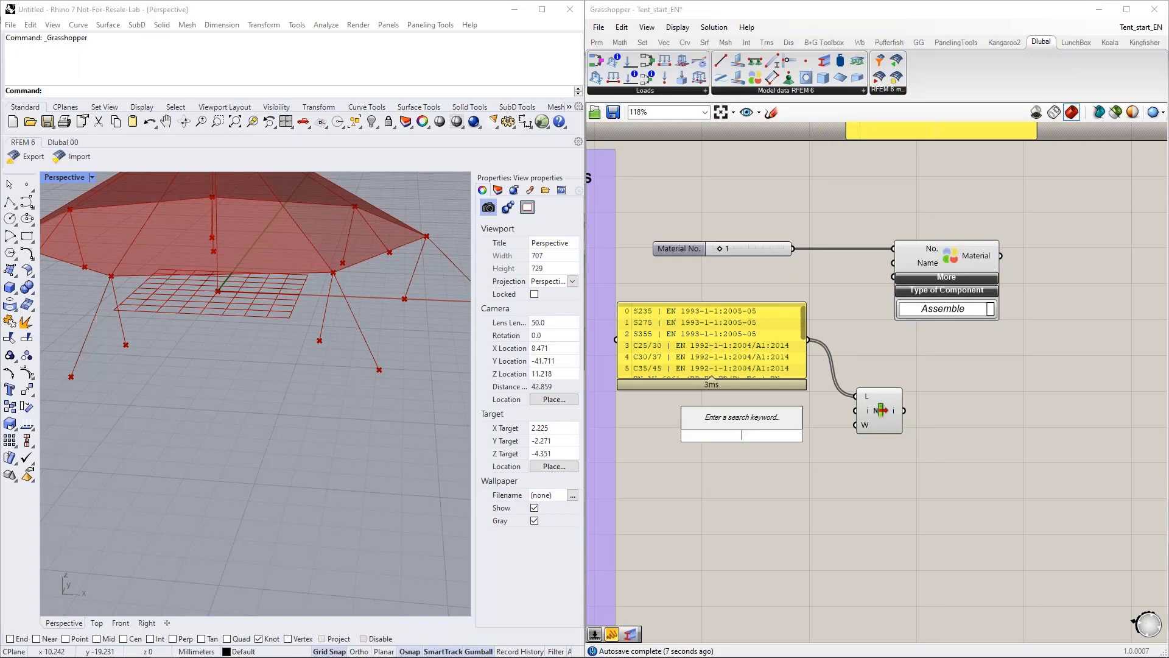
{"action": "type", "text": "0..15"}
{"action": "key", "text": "Return"}
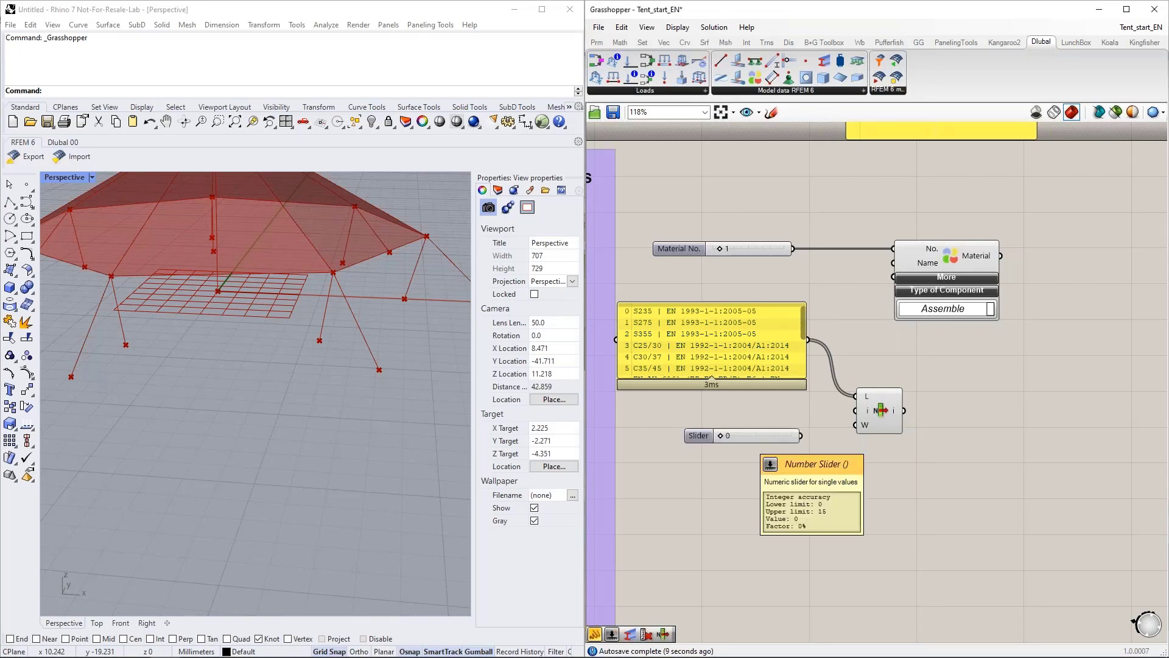
{"action": "left_click_drag", "start_coordinate": [805, 320], "coordinate": [802, 364]}
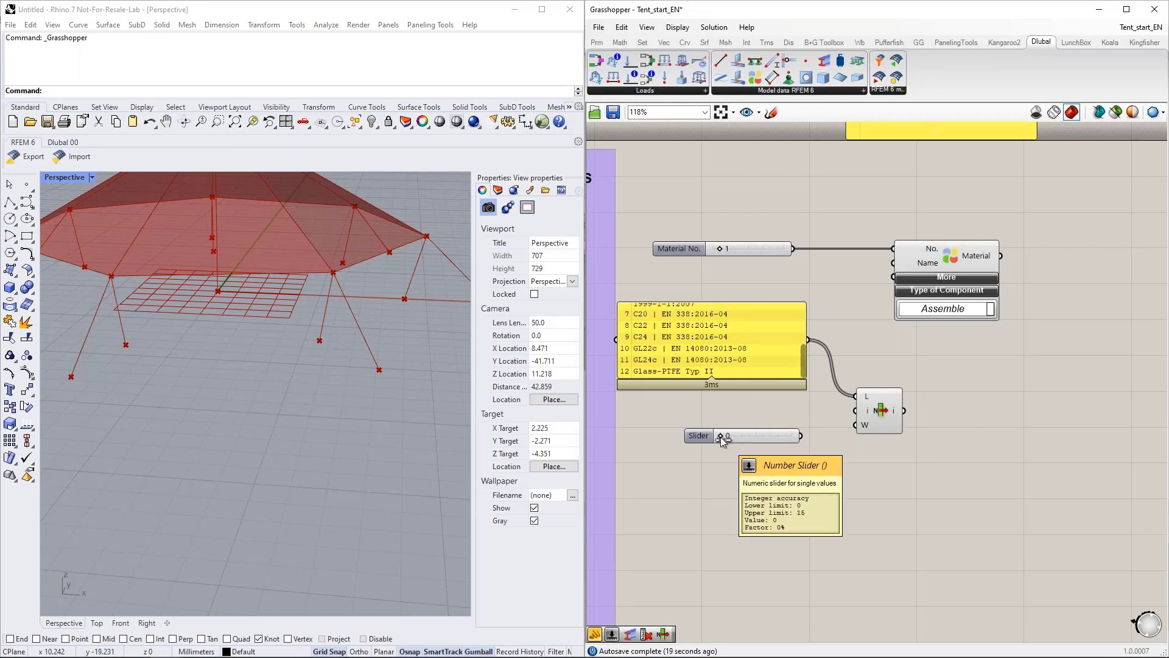
{"action": "left_click_drag", "start_coordinate": [721, 436], "coordinate": [855, 413]}
Step: Connect the List Item's output to the Material component's Name input and move the List Item closer beside the panel
{"action": "mouse_move", "coordinate": [895, 415]}
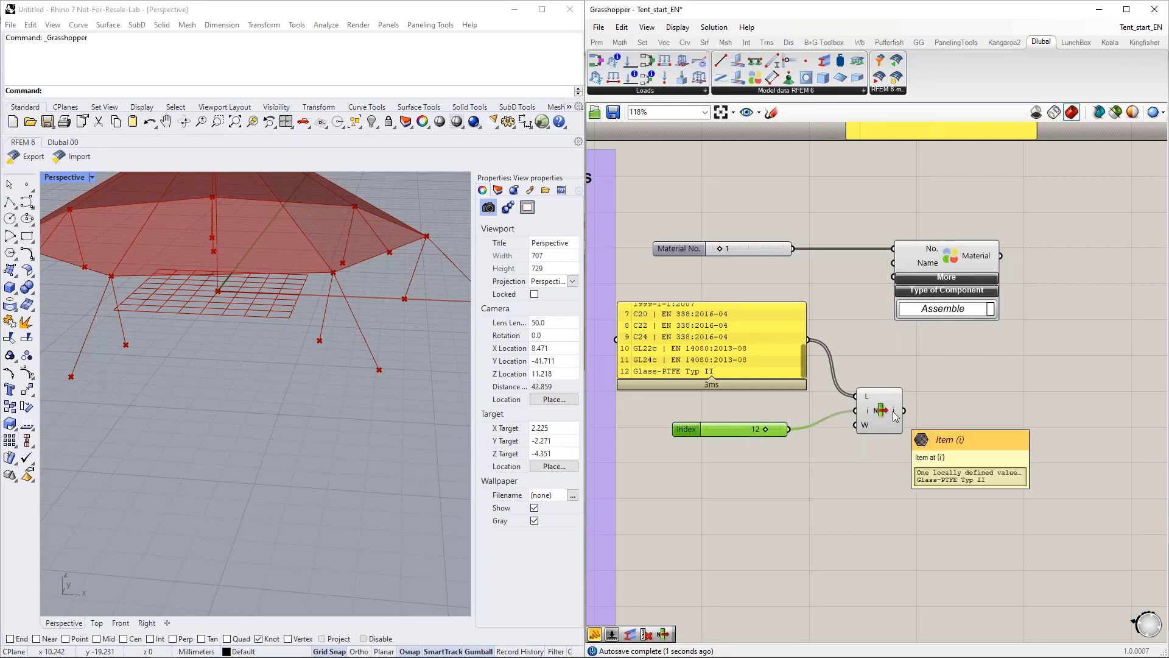
{"action": "left_click_drag", "start_coordinate": [905, 410], "coordinate": [893, 262]}
{"action": "left_click_drag", "start_coordinate": [877, 416], "coordinate": [864, 353]}
Step: Duplicate the complete material definition, including sliders, panel, List Item and Material component, and place the copy directly below the original
{"action": "scroll", "coordinate": [865, 354], "scroll_direction": "down", "scroll_amount": 3}
{"action": "scroll", "coordinate": [846, 382], "scroll_direction": "down", "scroll_amount": 1}
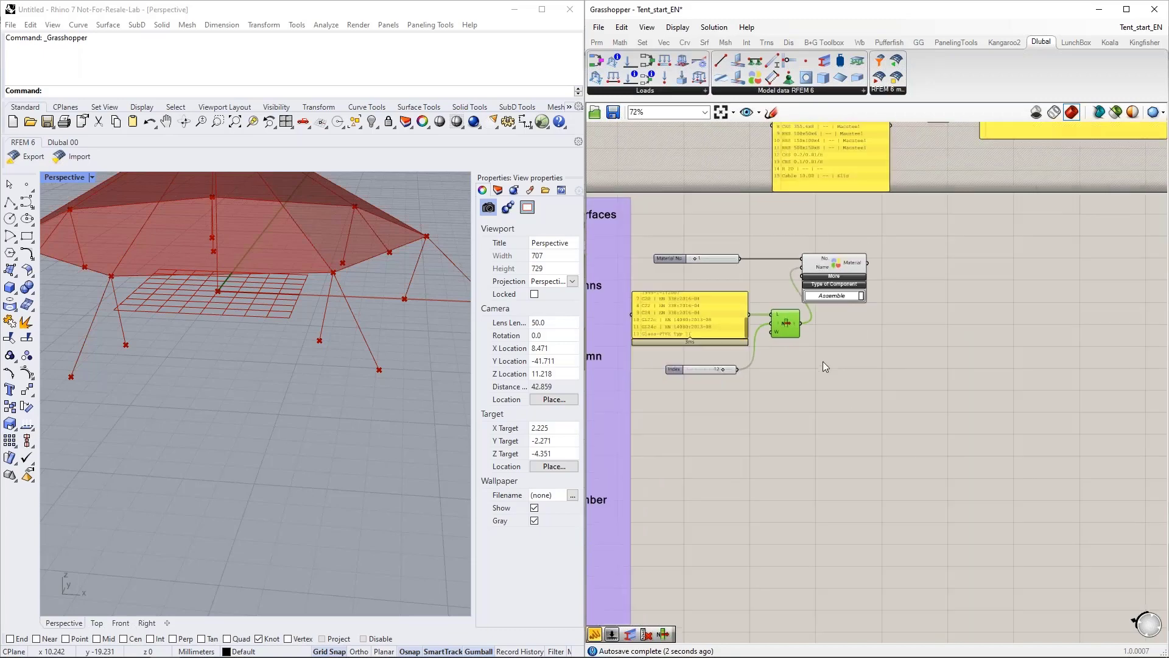
{"action": "left_click", "coordinate": [851, 406]}
{"action": "left_click_drag", "start_coordinate": [848, 384], "coordinate": [628, 220]}
{"action": "key", "text": "ctrl+c"}
{"action": "key", "text": "ctrl+v"}
{"action": "left_click_drag", "start_coordinate": [846, 274], "coordinate": [854, 408]}
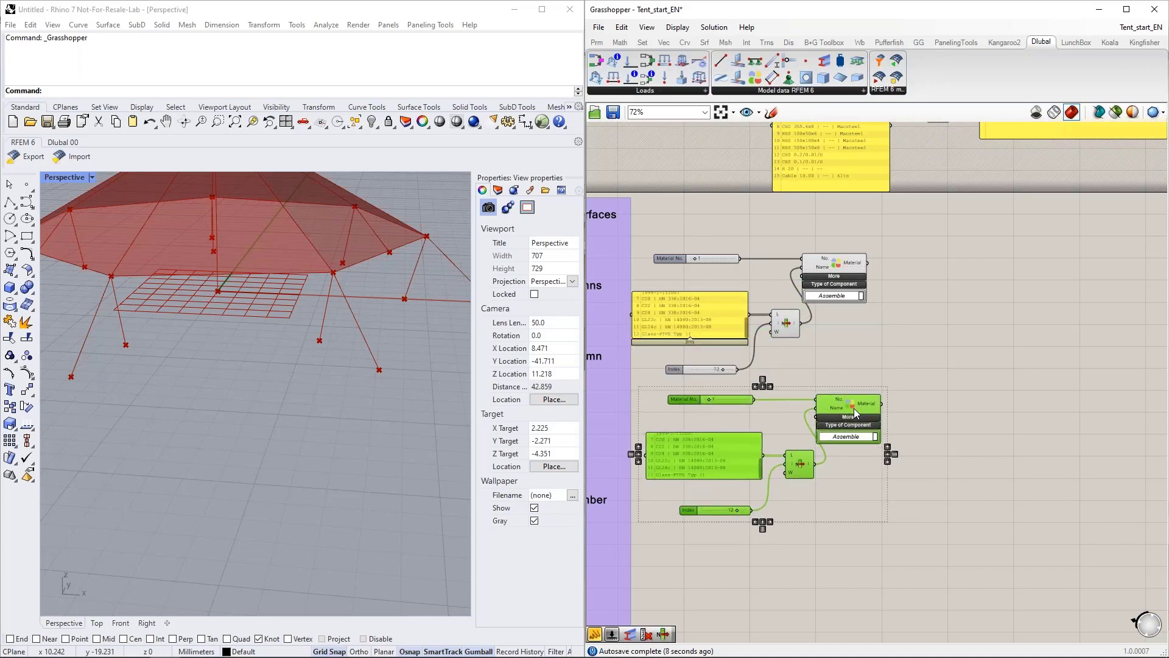
{"action": "left_click", "coordinate": [933, 419]}
Step: Set the copied definition's Material No. slider to 2 and its Index slider to 0 to select S235
{"action": "scroll", "coordinate": [721, 411], "scroll_direction": "up", "scroll_amount": 3}
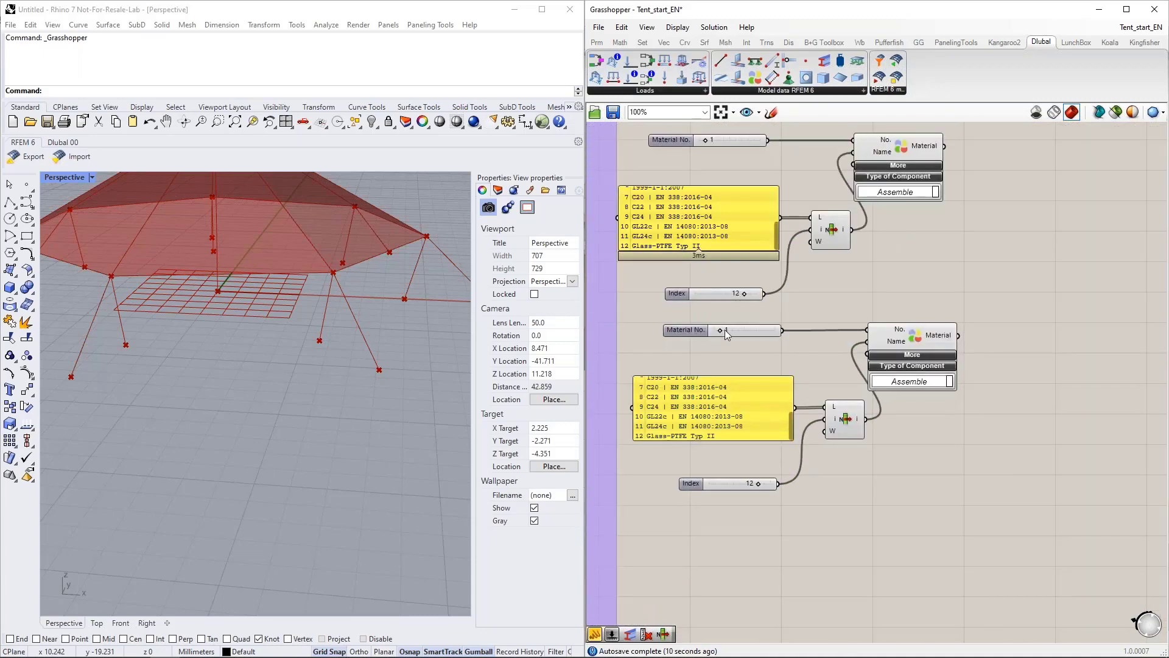
{"action": "left_click_drag", "start_coordinate": [722, 331], "coordinate": [725, 331]}
{"action": "scroll", "coordinate": [785, 426], "scroll_direction": "up", "scroll_amount": 3}
{"action": "left_click_drag", "start_coordinate": [759, 483], "coordinate": [708, 484]}
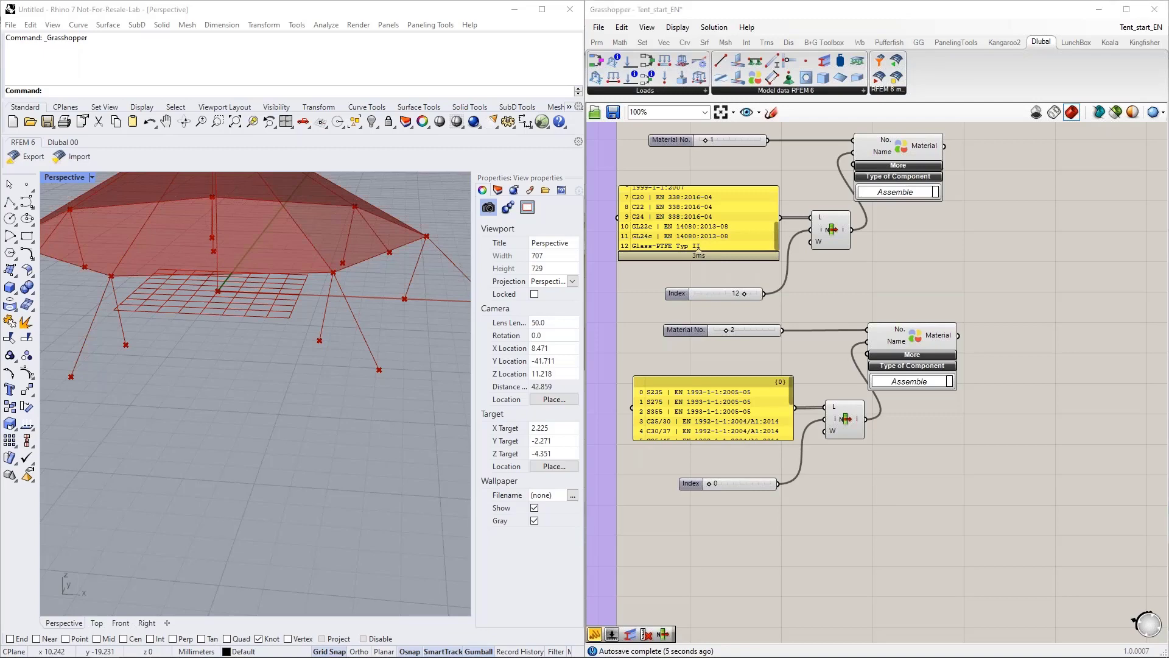
Step: Place a Dlubal Section component on the free canvas to the lower right of the second material definition
{"action": "right_click_drag", "start_coordinate": [916, 450], "coordinate": [845, 448]}
{"action": "scroll", "coordinate": [819, 452], "scroll_direction": "down", "scroll_amount": 2}
{"action": "scroll", "coordinate": [805, 444], "scroll_direction": "down", "scroll_amount": 1}
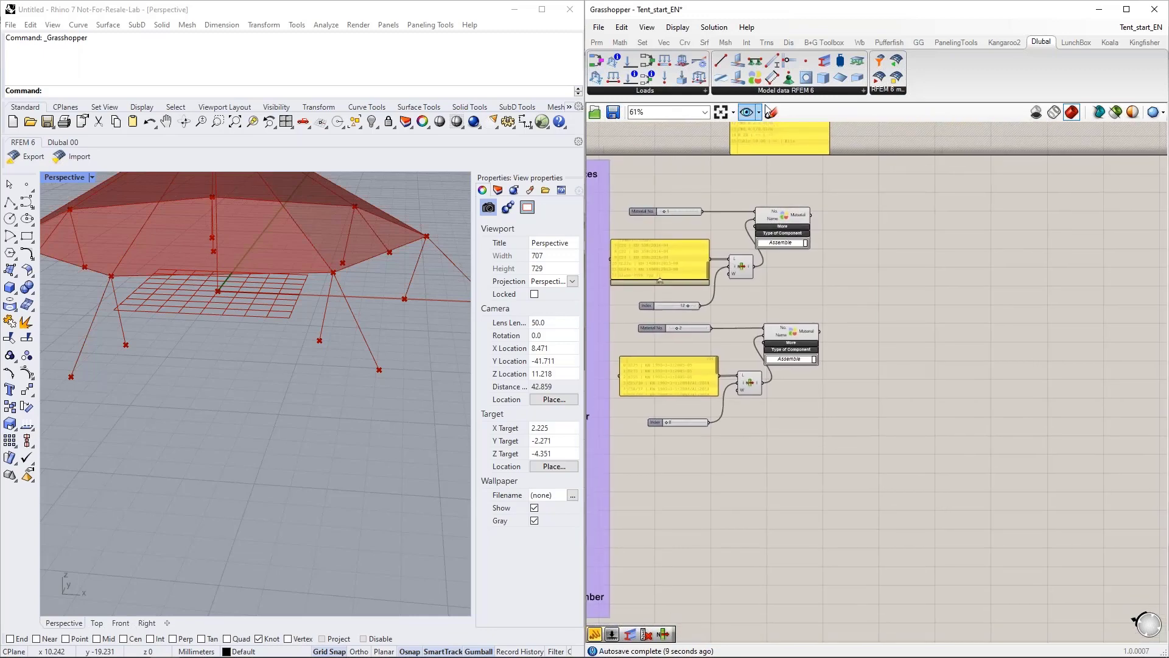
{"action": "left_click_drag", "start_coordinate": [826, 66], "coordinate": [871, 450]}
{"action": "scroll", "coordinate": [850, 480], "scroll_direction": "up", "scroll_amount": 3}
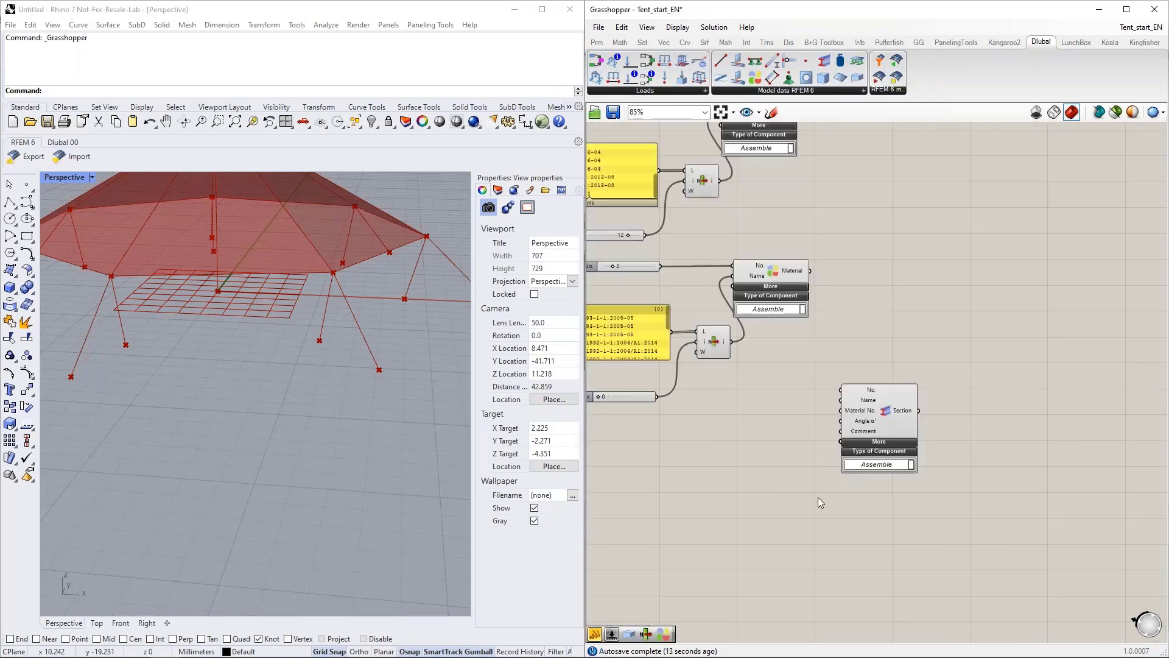
{"action": "left_click", "coordinate": [904, 445]}
{"action": "right_click_drag", "start_coordinate": [750, 462], "coordinate": [781, 447]}
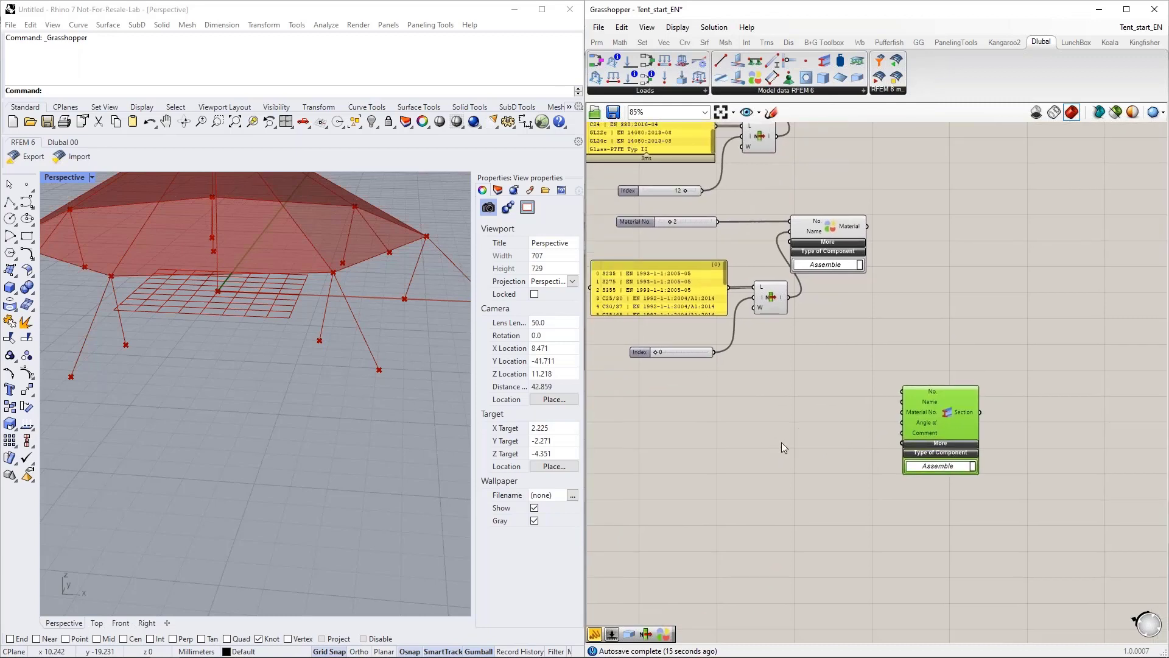
Step: Duplicate the second Material No. slider as a Section No. slider set to 1 and connect it to the Section component's No. input
{"action": "left_click", "coordinate": [693, 224]}
{"action": "key", "text": "ctrl+c"}
{"action": "key", "text": "ctrl+v"}
{"action": "left_click_drag", "start_coordinate": [818, 384], "coordinate": [769, 394]}
{"action": "left_click_drag", "start_coordinate": [880, 392], "coordinate": [902, 391]}
{"action": "left_click_drag", "start_coordinate": [816, 396], "coordinate": [823, 393]}
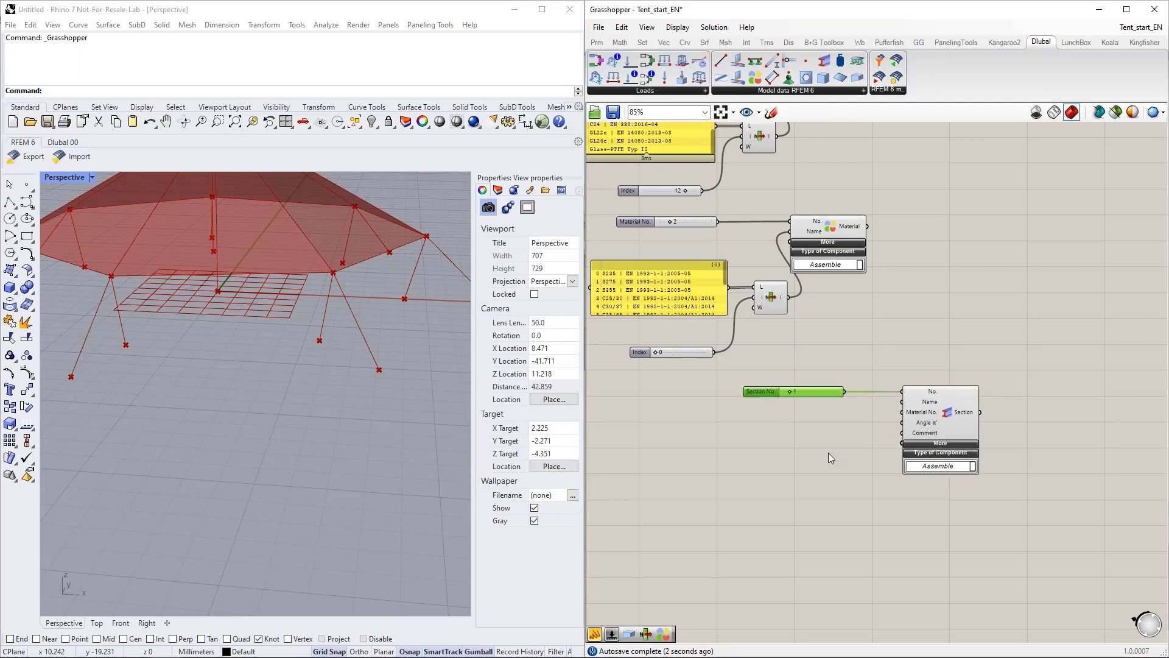
Step: Move the section names panel down beside the Section component and shrink it so its last entries show
{"action": "scroll", "coordinate": [870, 280], "scroll_direction": "up", "scroll_amount": 5}
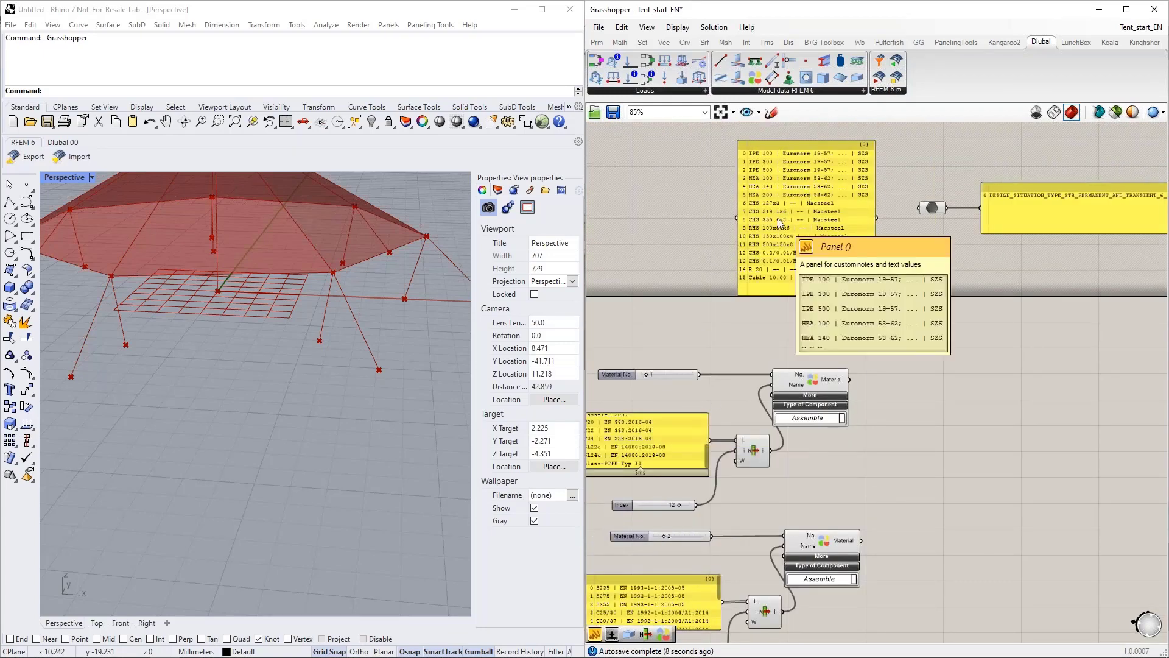
{"action": "scroll", "coordinate": [792, 163], "scroll_direction": "up", "scroll_amount": 3}
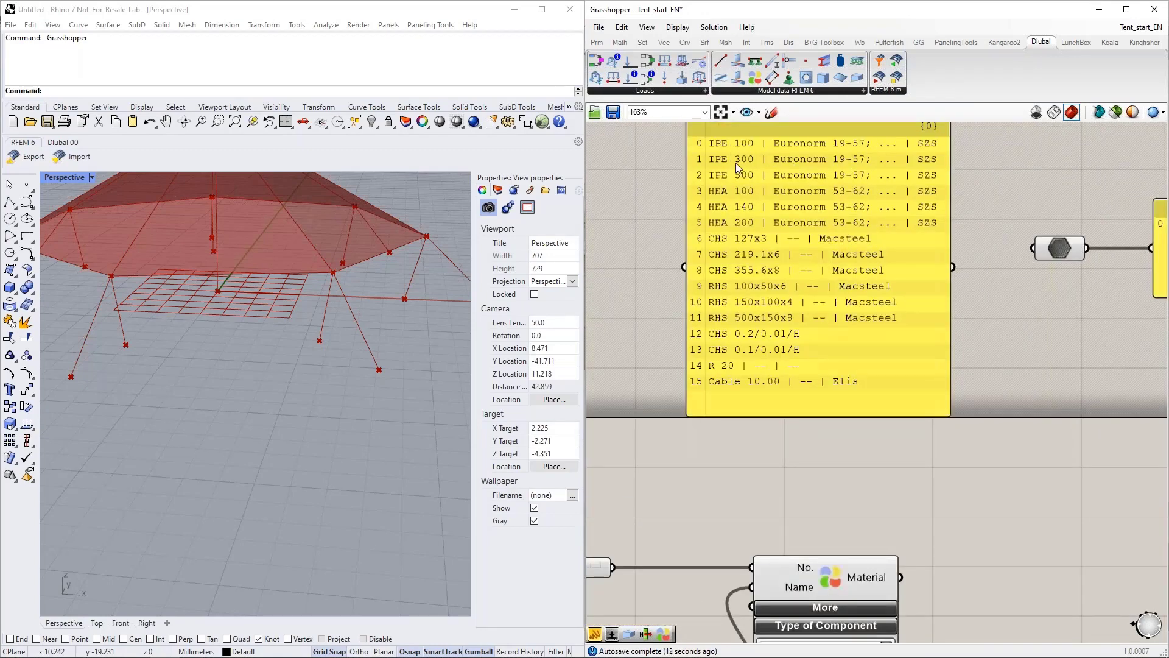
{"action": "scroll", "coordinate": [736, 162], "scroll_direction": "down", "scroll_amount": 5}
{"action": "left_click_drag", "start_coordinate": [803, 184], "coordinate": [731, 583]}
{"action": "right_click_drag", "start_coordinate": [838, 516], "coordinate": [863, 334]}
{"action": "scroll", "coordinate": [805, 474], "scroll_direction": "up", "scroll_amount": 3}
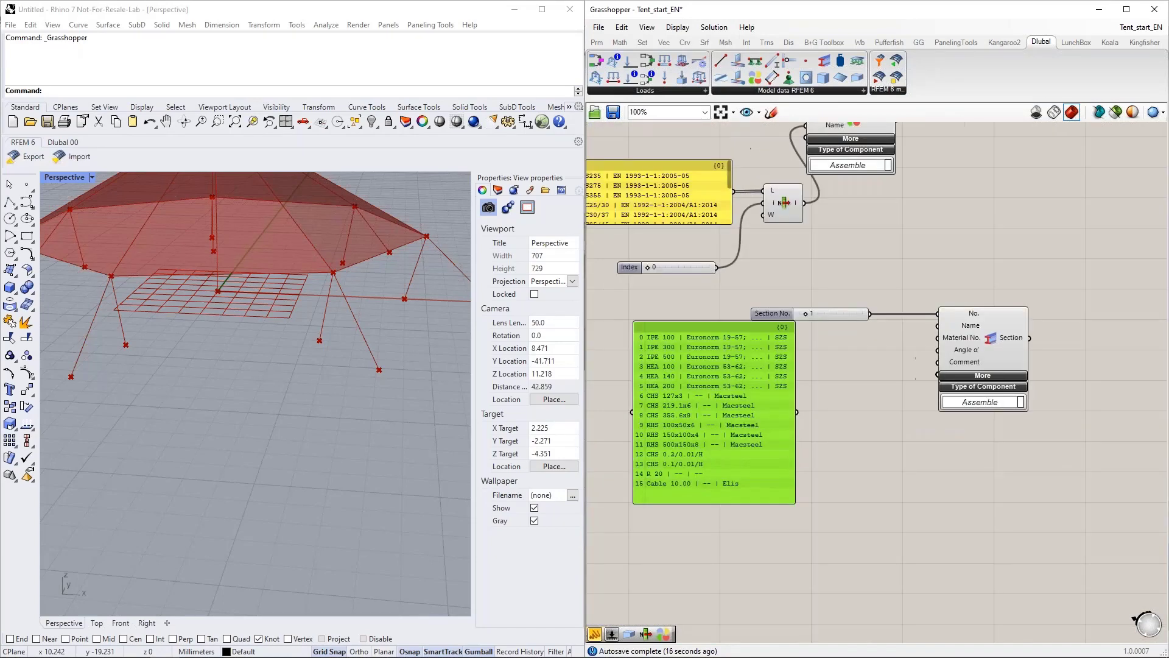
{"action": "scroll", "coordinate": [735, 361], "scroll_direction": "down", "scroll_amount": 3}
{"action": "left_click_drag", "start_coordinate": [734, 357], "coordinate": [725, 387]}
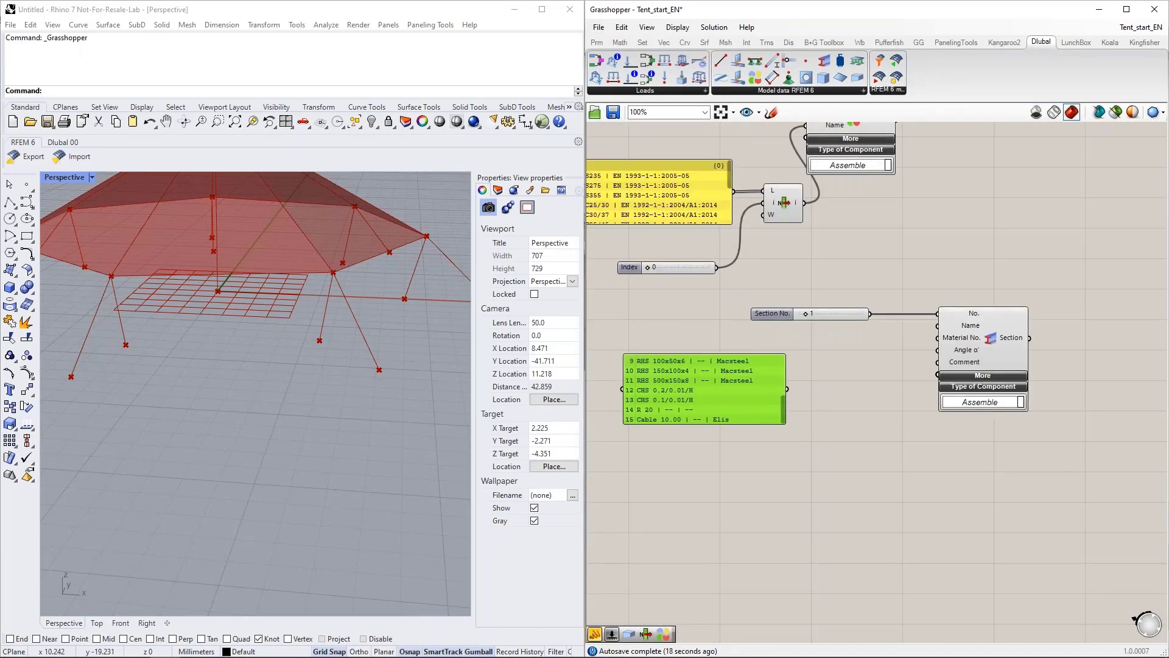
Step: Duplicate the second material's Index slider and List Item beside the section names panel and connect the panel to the copied List Item's L input
{"action": "left_click", "coordinate": [706, 268]}
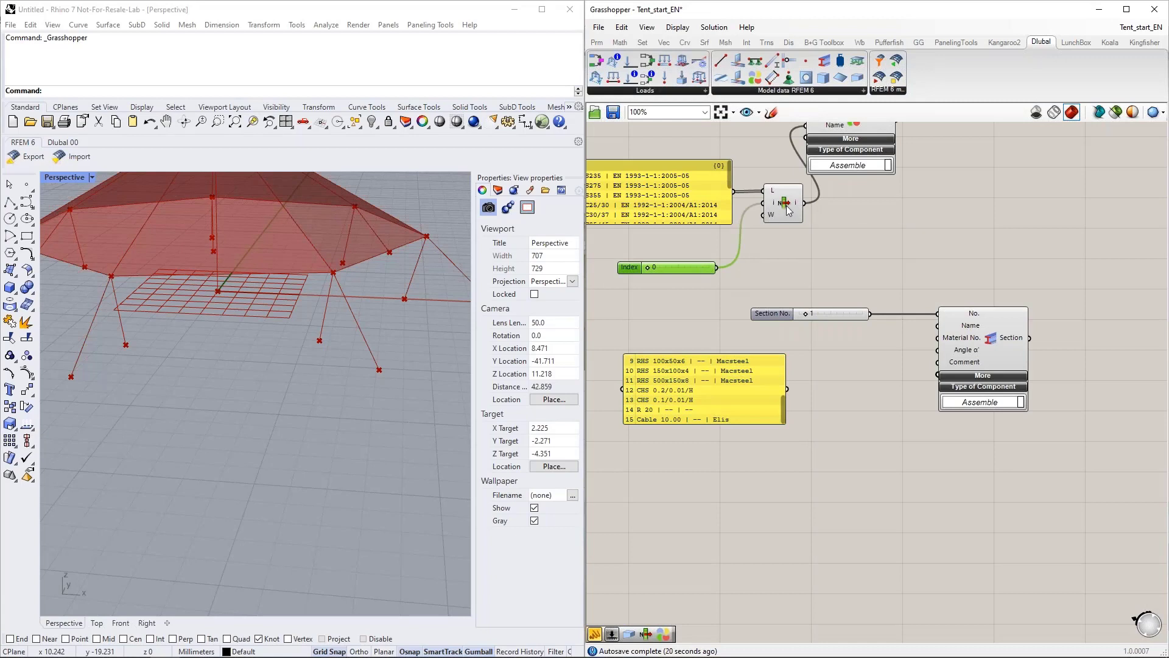
{"action": "left_click", "coordinate": [787, 211], "text": "shift"}
{"action": "left_click_drag", "start_coordinate": [786, 220], "coordinate": [842, 422], "text": "alt"}
{"action": "left_click_drag", "start_coordinate": [788, 388], "coordinate": [819, 393]}
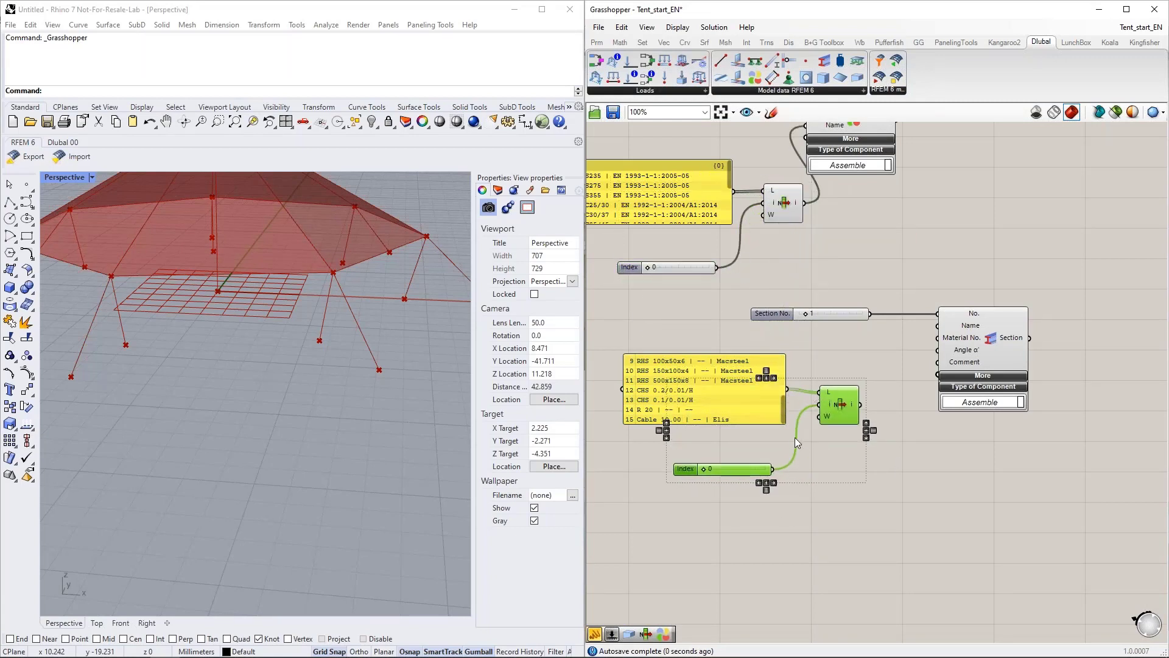
{"action": "mouse_move", "coordinate": [750, 473]}
{"action": "left_mouse_down"}
{"action": "mouse_move", "coordinate": [746, 459]}
{"action": "mouse_move", "coordinate": [753, 468]}
{"action": "left_mouse_up"}
{"action": "left_click", "coordinate": [794, 513]}
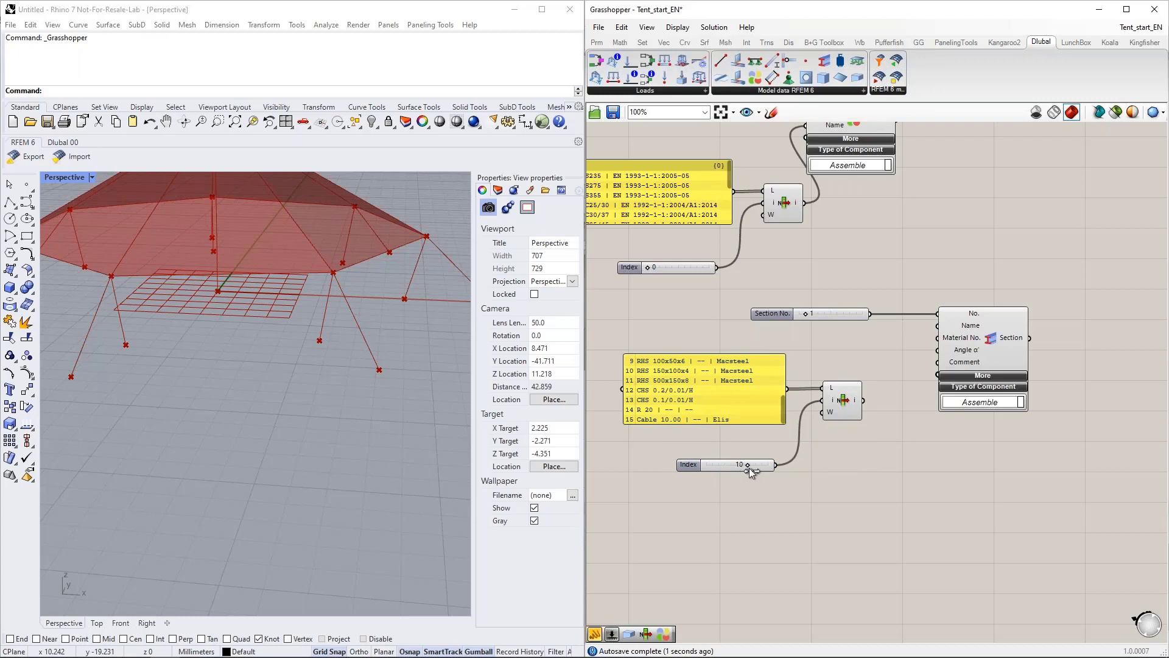
Step: Set the section Index slider to 12 to select CHS 0.2/0.01/H and connect the List Item's output to the Section component's Name input
{"action": "left_click_drag", "start_coordinate": [754, 467], "coordinate": [759, 468]}
{"action": "right_click_drag", "start_coordinate": [880, 465], "coordinate": [867, 465]}
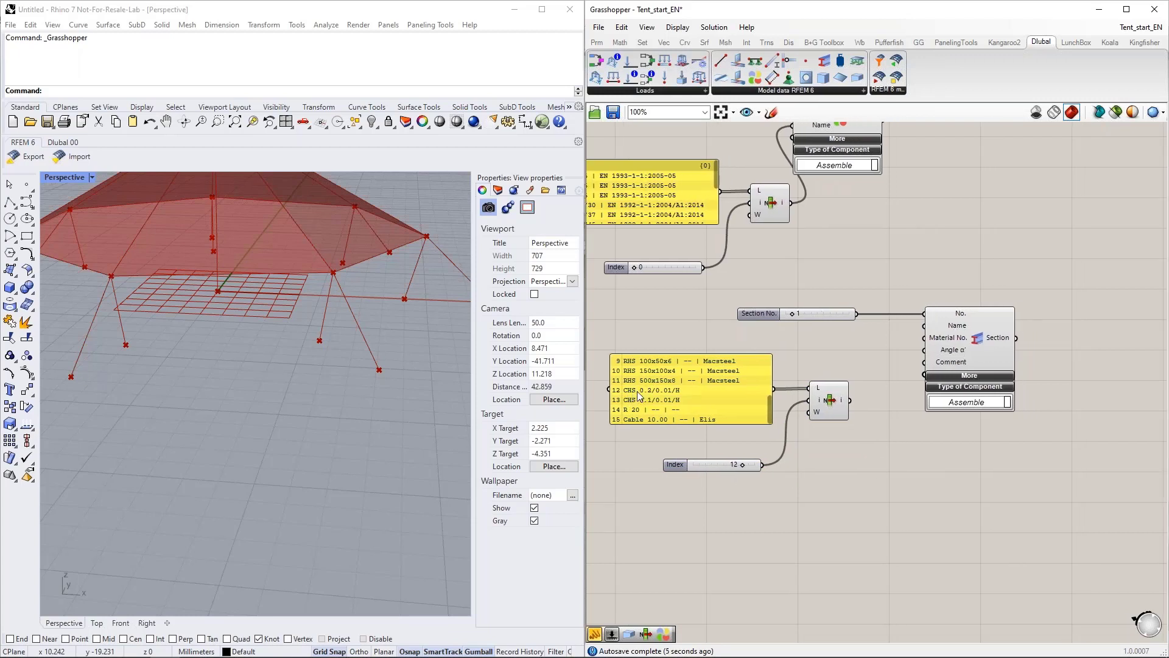
{"action": "left_click_drag", "start_coordinate": [851, 400], "coordinate": [924, 325]}
{"action": "right_click_drag", "start_coordinate": [912, 463], "coordinate": [878, 458]}
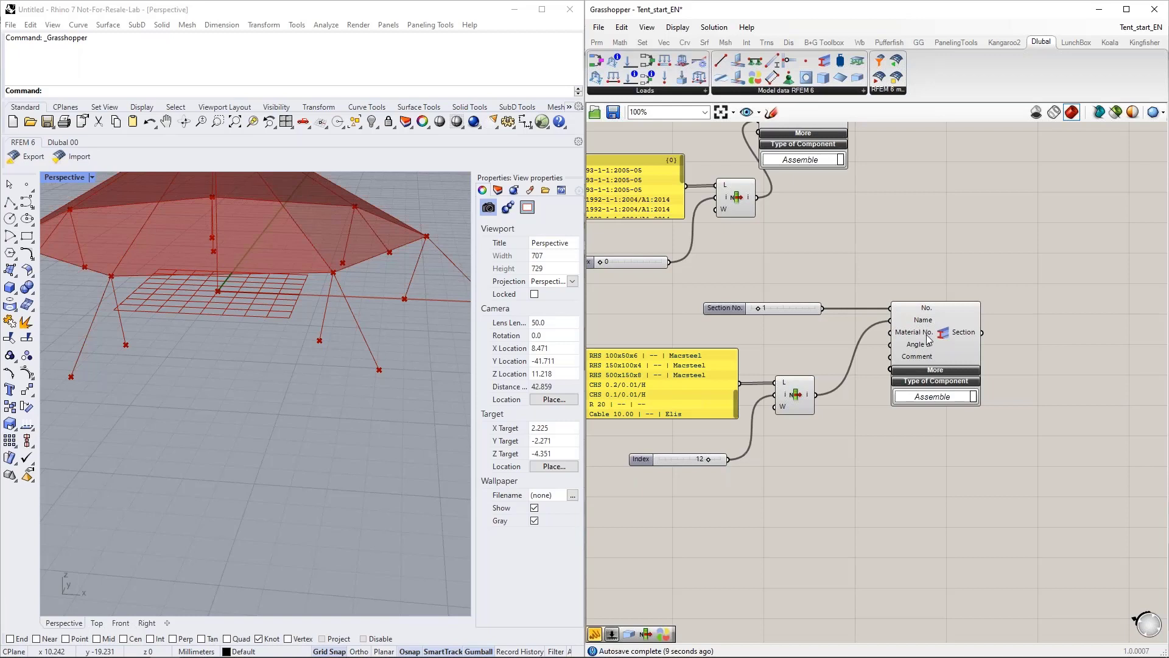
Step: Connect the second Material component's output to the Section component's Material No. input and inspect the inherited material number
{"action": "mouse_move", "coordinate": [928, 338]}
{"action": "right_click_drag", "start_coordinate": [794, 250], "coordinate": [882, 323]}
{"action": "scroll", "coordinate": [854, 311], "scroll_direction": "down", "scroll_amount": 1}
{"action": "scroll", "coordinate": [882, 318], "scroll_direction": "up", "scroll_amount": 1}
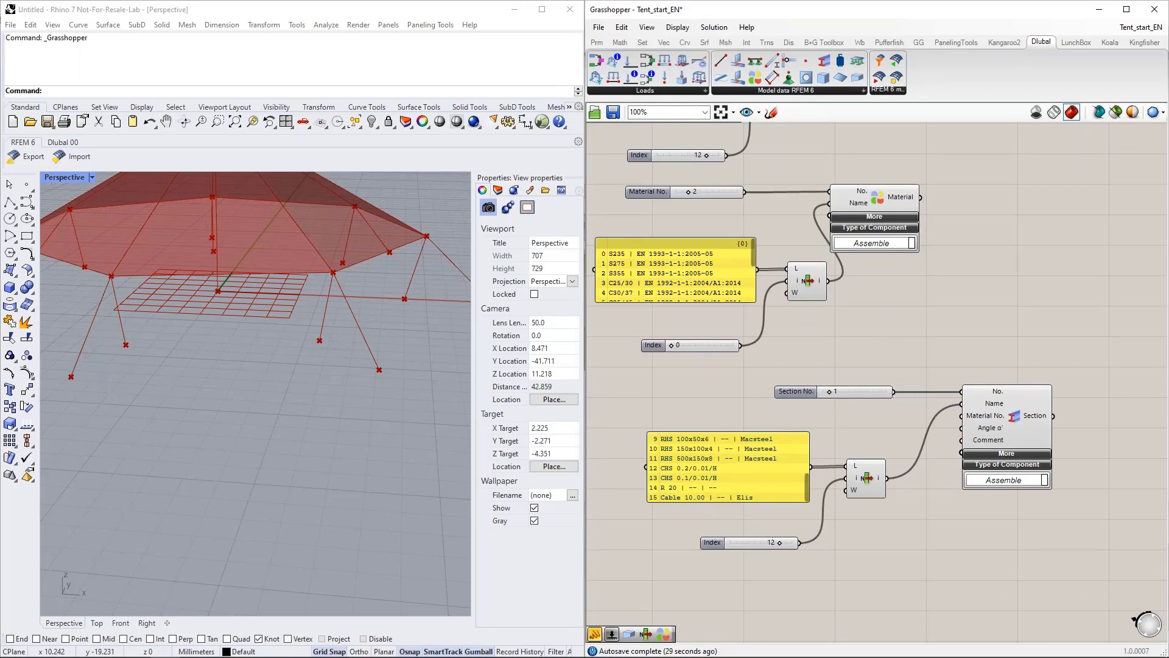
{"action": "left_click_drag", "start_coordinate": [920, 197], "coordinate": [961, 416]}
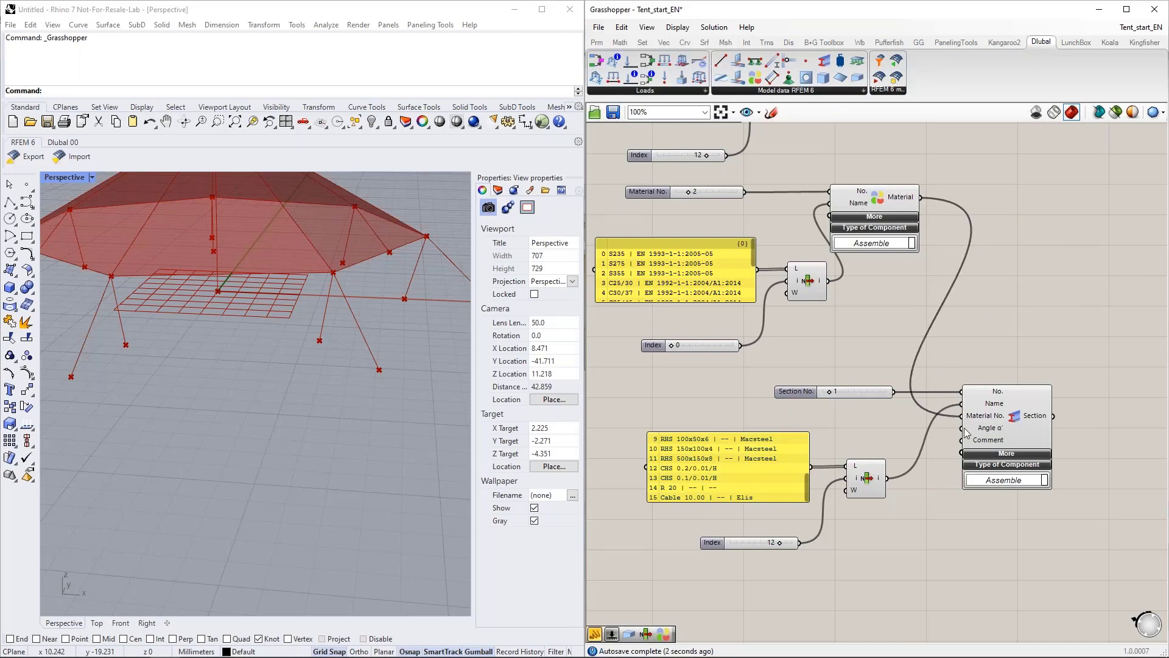
{"action": "mouse_move", "coordinate": [977, 419]}
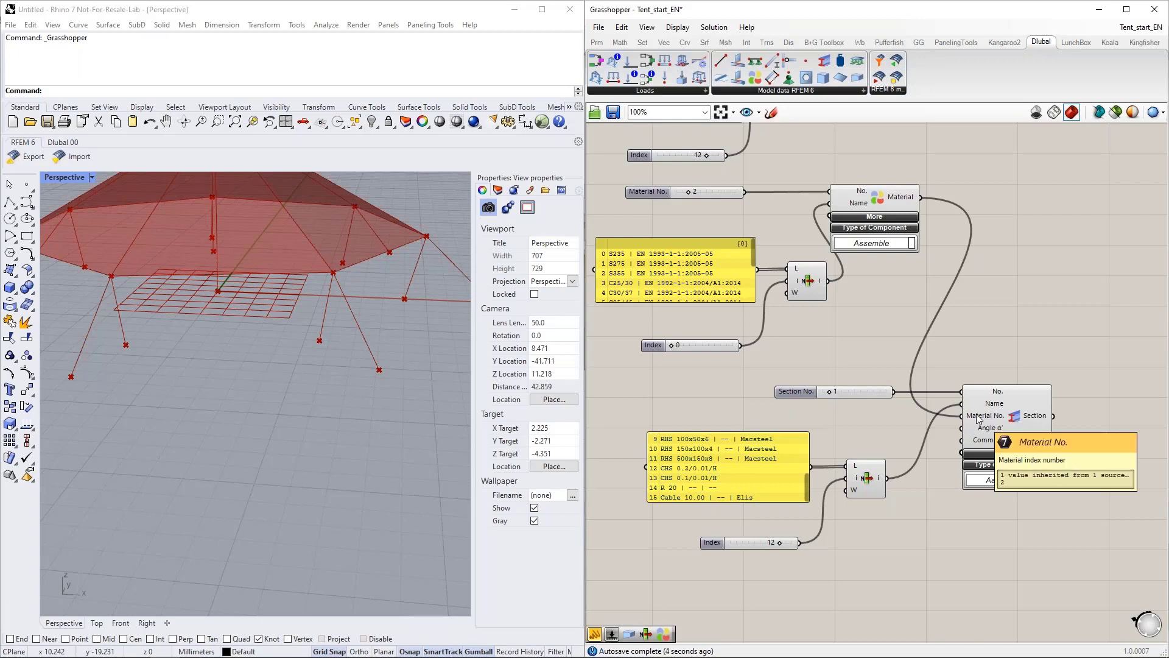
Step: Examine the second Material No. slider and both Material components as sources for the section's material number
{"action": "left_click", "coordinate": [713, 192]}
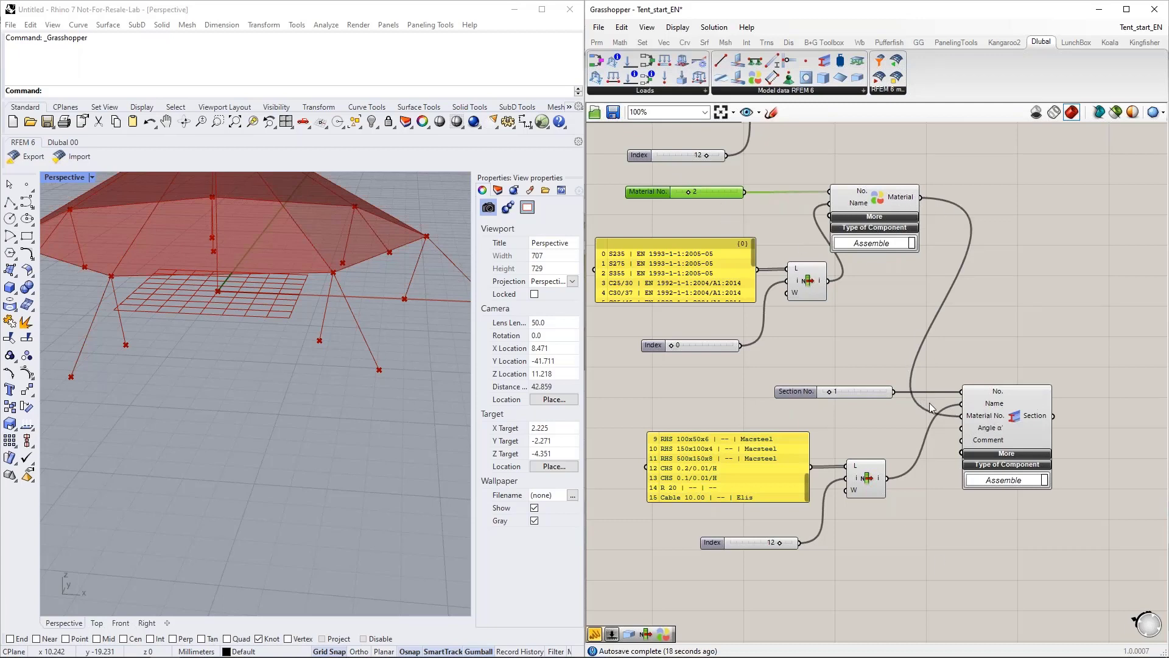
{"action": "mouse_move", "coordinate": [987, 424]}
{"action": "right_click_drag", "start_coordinate": [943, 533], "coordinate": [929, 504]}
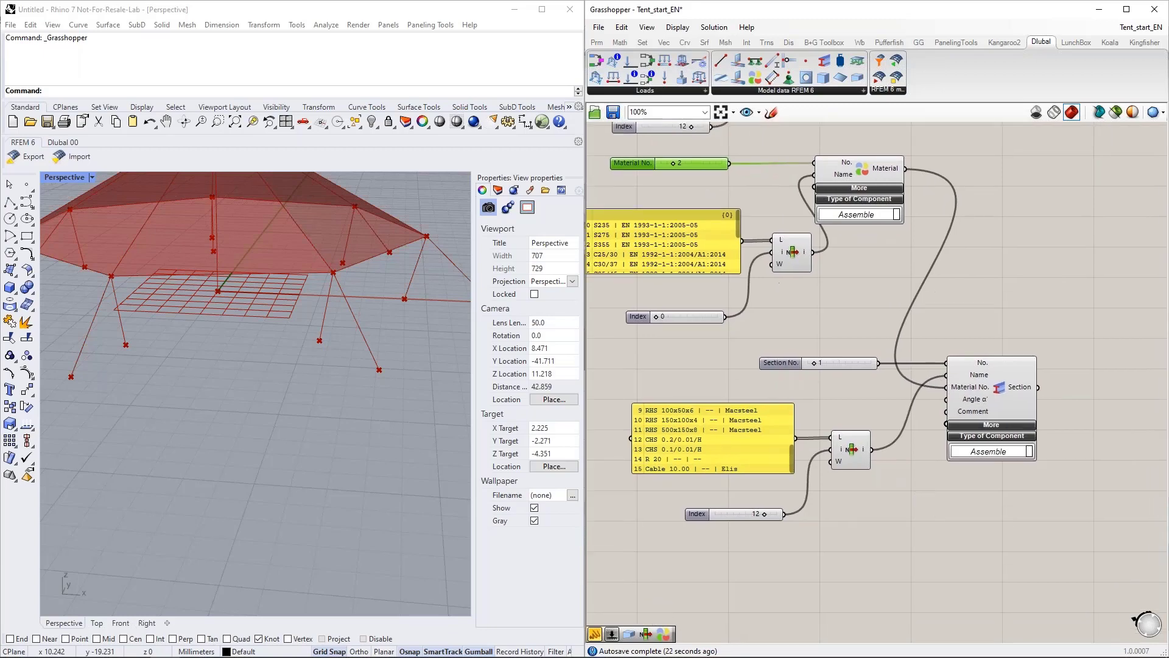
{"action": "scroll", "coordinate": [927, 509], "scroll_direction": "down", "scroll_amount": 1}
{"action": "right_click", "coordinate": [886, 301]}
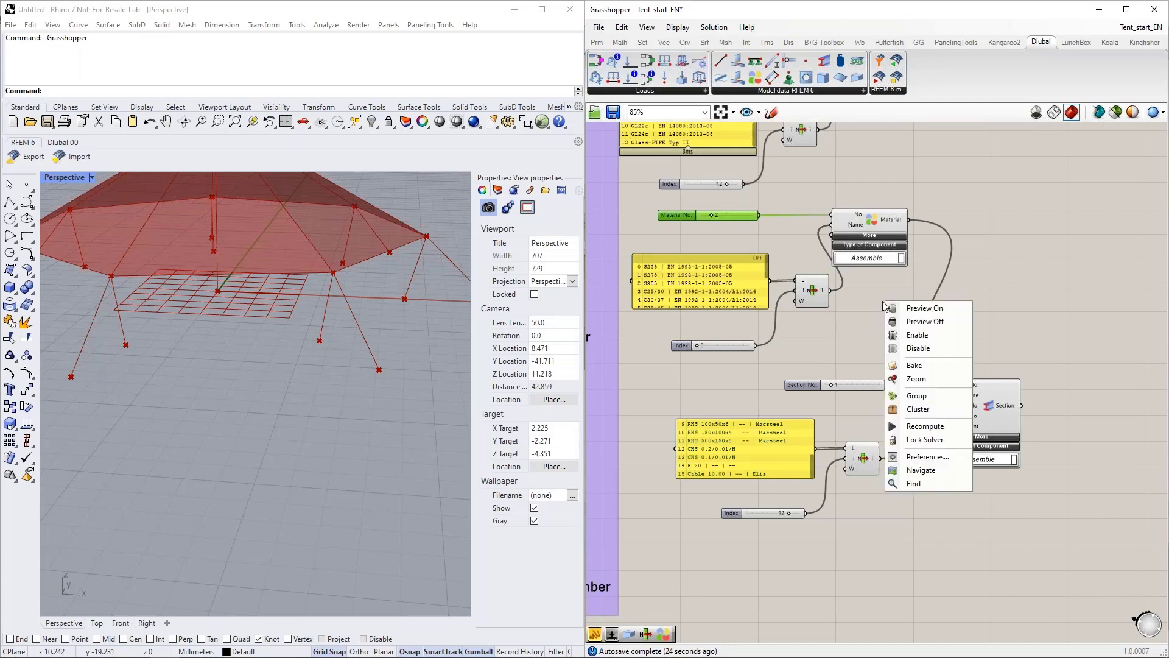
{"action": "left_click", "coordinate": [789, 243]}
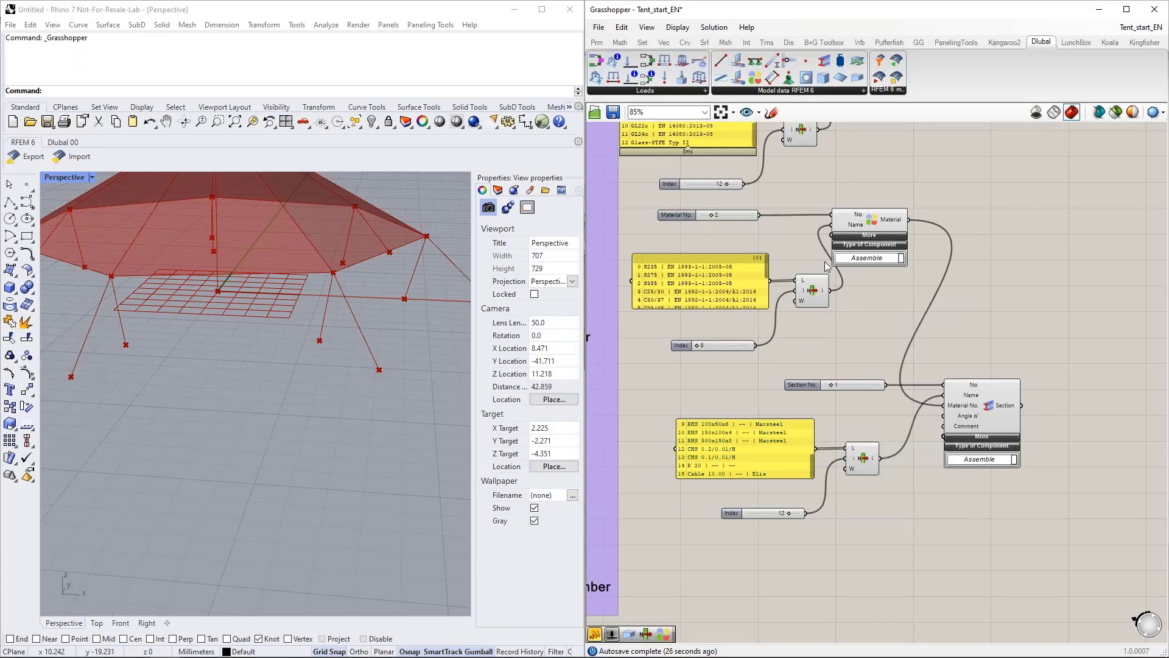
{"action": "right_click_drag", "start_coordinate": [859, 308], "coordinate": [851, 411]}
{"action": "scroll", "coordinate": [850, 411], "scroll_direction": "down", "scroll_amount": 1}
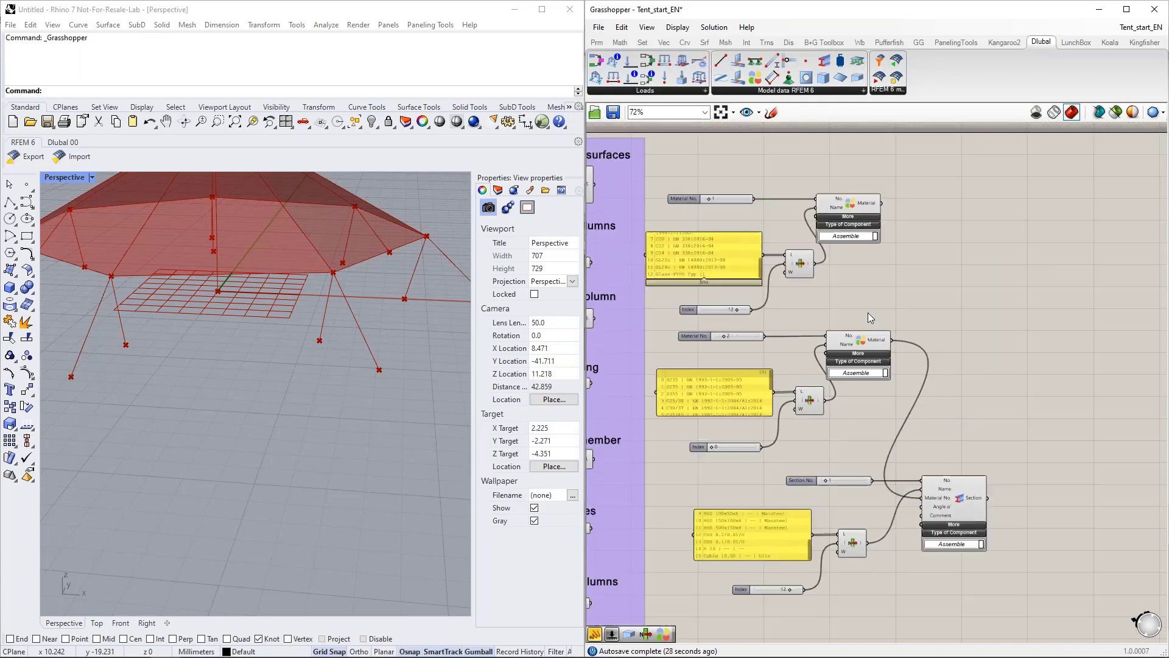
{"action": "left_click", "coordinate": [851, 207]}
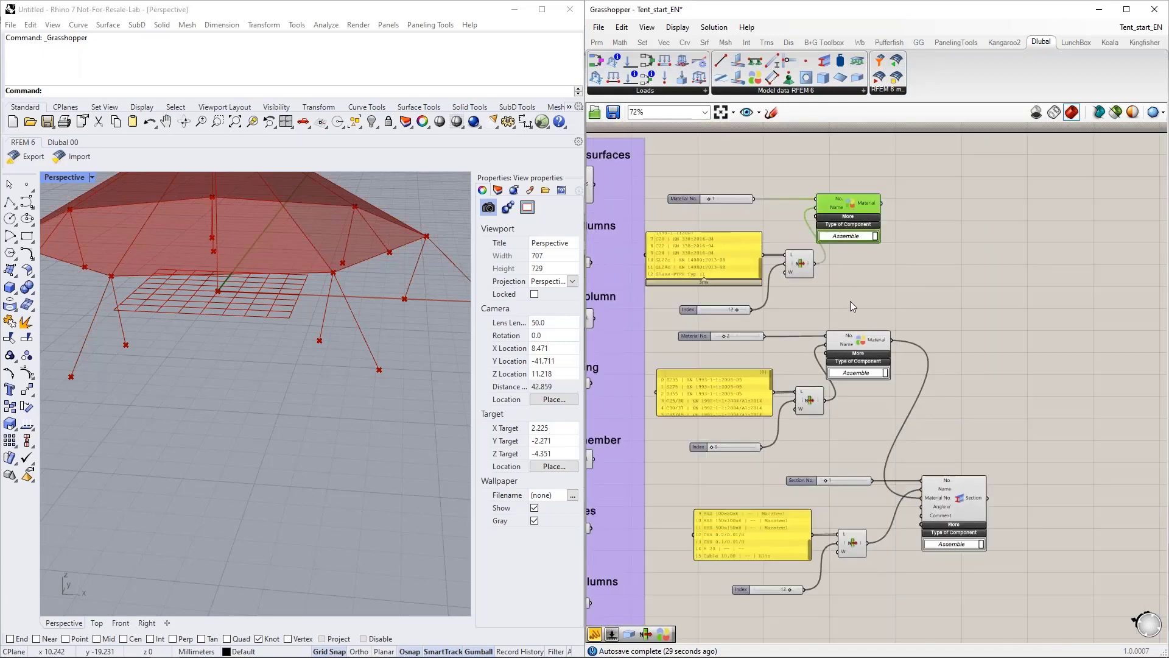
{"action": "left_click", "coordinate": [870, 341]}
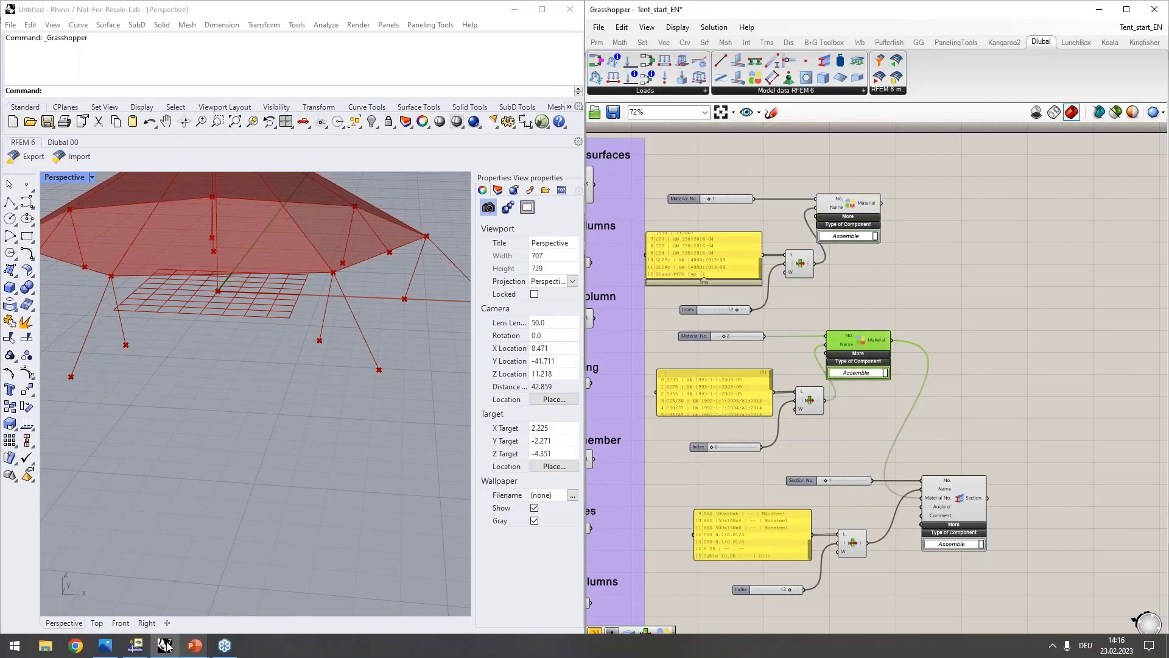
Step: Switch to RFEM, examine the Glass-PTFE Typ II and S235 materials in the finished model, and return to Grasshopper
{"action": "left_click", "coordinate": [135, 645]}
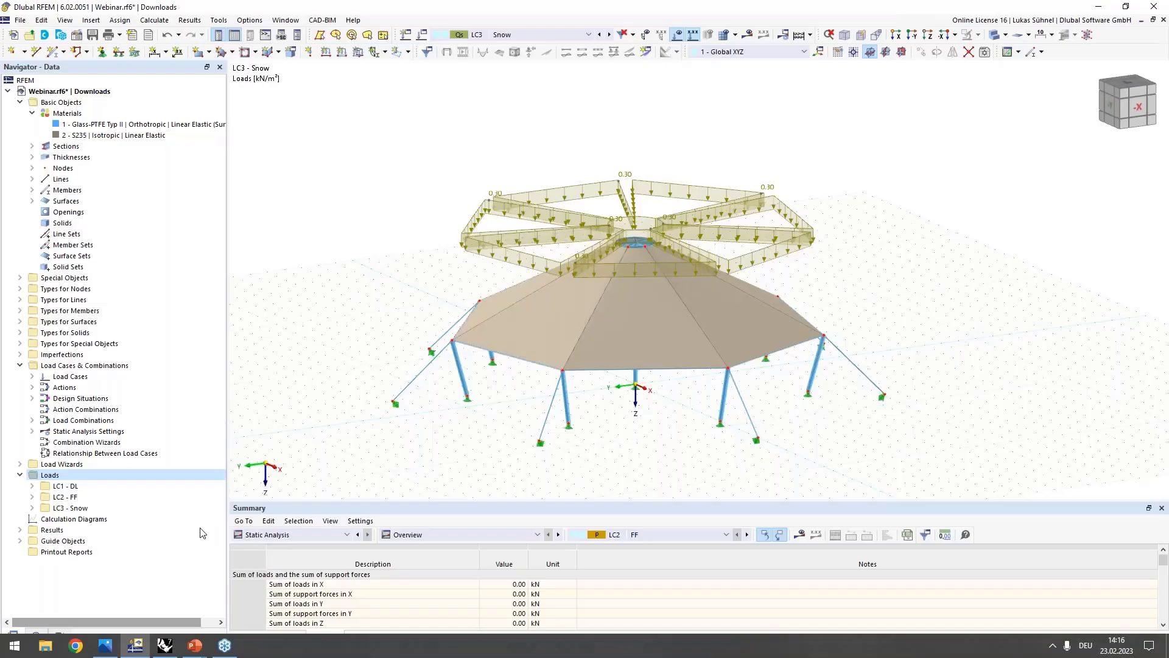
{"action": "left_click", "coordinate": [80, 125]}
{"action": "left_click", "coordinate": [79, 134]}
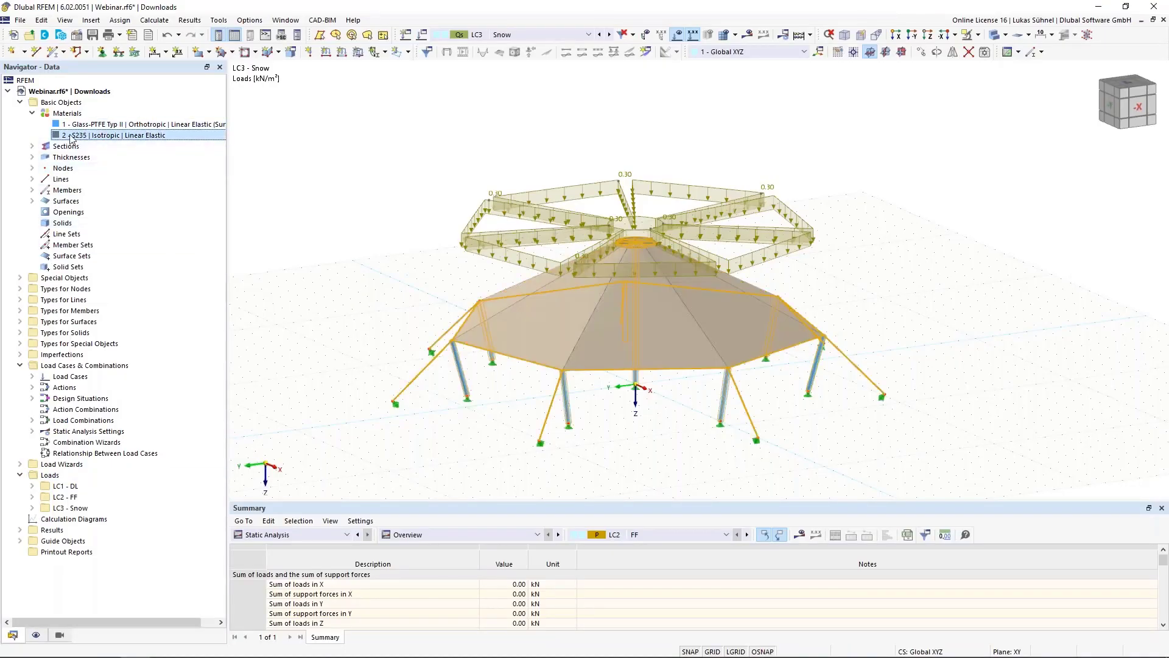
{"action": "left_click", "coordinate": [1099, 7]}
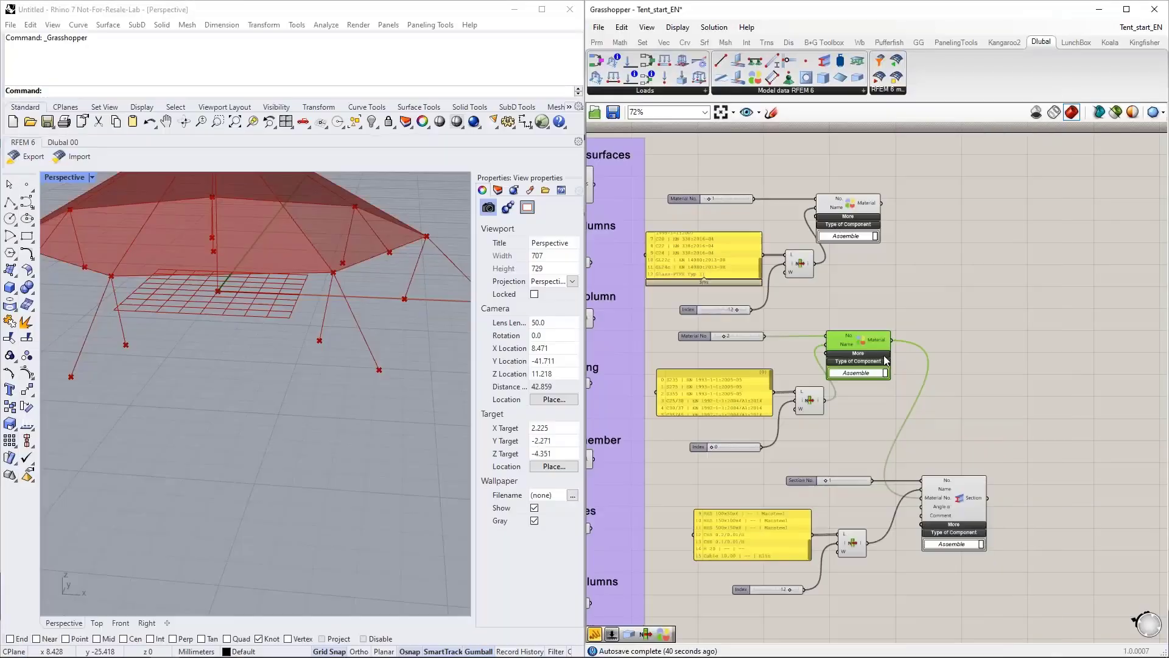
{"action": "double_click", "coordinate": [840, 411]}
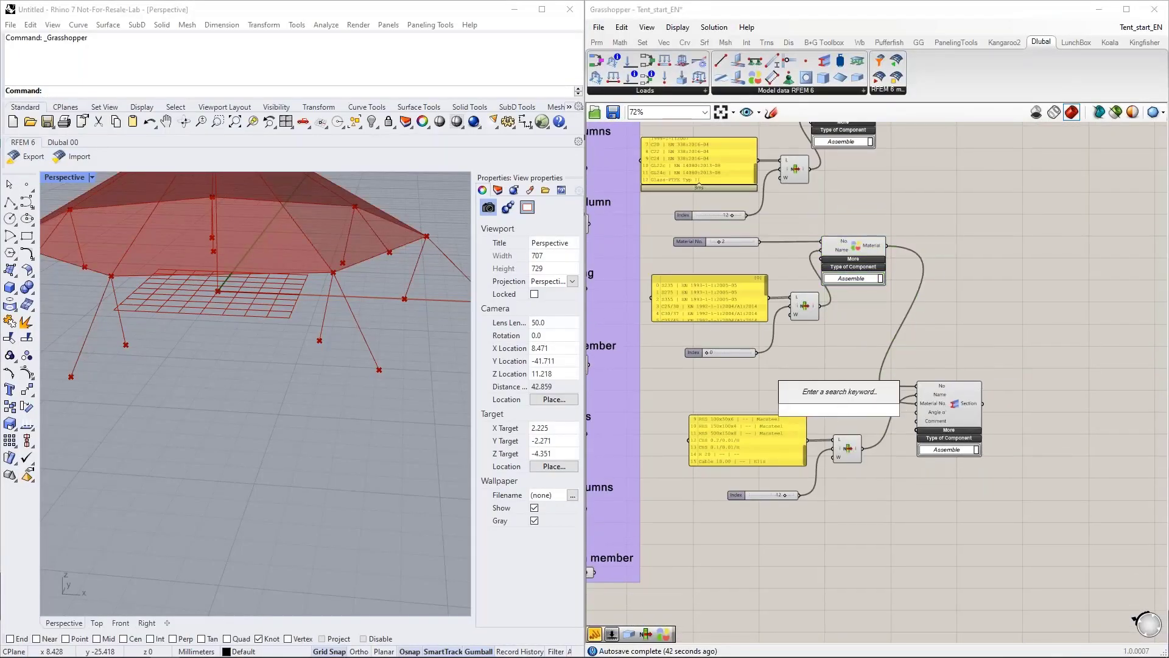
{"action": "left_click", "coordinate": [842, 419]}
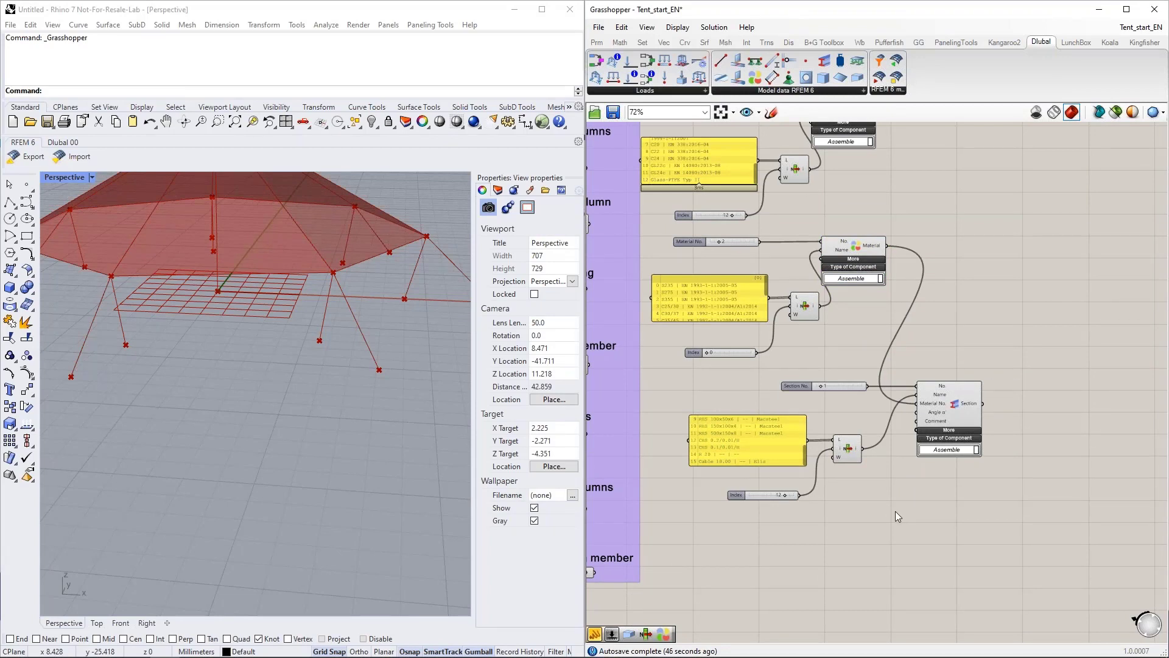
{"action": "right_click_drag", "start_coordinate": [925, 555], "coordinate": [915, 491]}
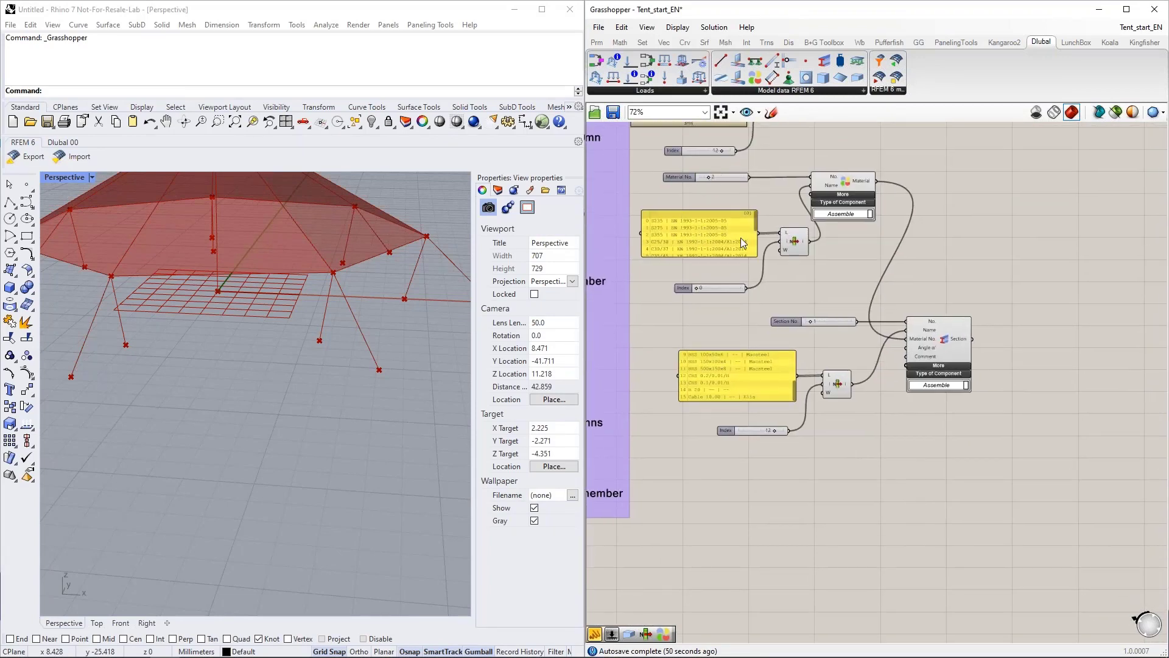
{"action": "right_click_drag", "start_coordinate": [841, 521], "coordinate": [830, 467]}
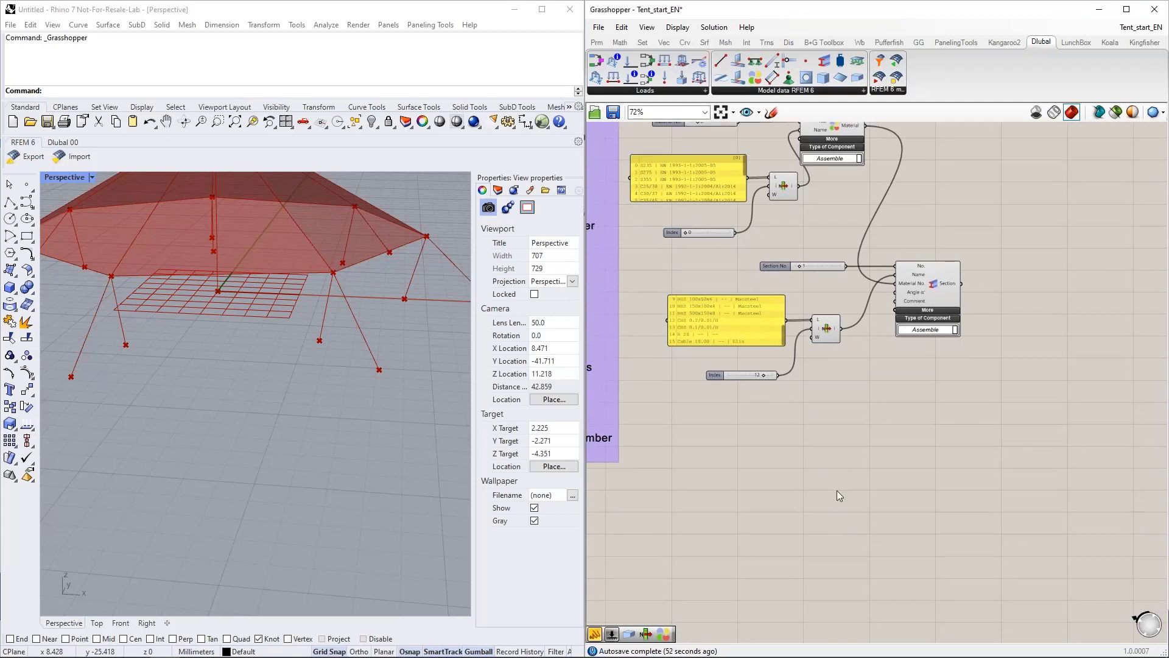
Step: Duplicate the complete section definition, including sliders, panel, List Item and Section component, and place the copy directly below the original
{"action": "left_click_drag", "start_coordinate": [978, 465], "coordinate": [709, 260]}
{"action": "right_click_drag", "start_coordinate": [872, 517], "coordinate": [861, 469]}
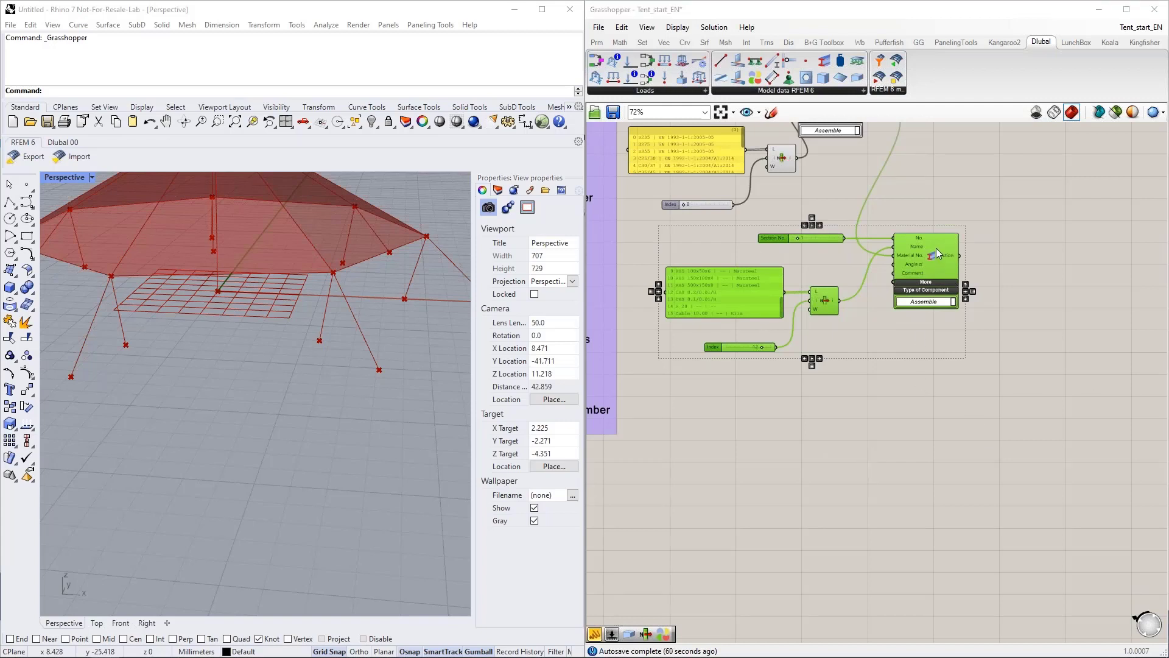
{"action": "key", "text": "ctrl+c"}
{"action": "key", "text": "ctrl+v"}
{"action": "left_click_drag", "start_coordinate": [930, 275], "coordinate": [931, 391]}
{"action": "left_click_drag", "start_coordinate": [930, 394], "coordinate": [930, 397]}
{"action": "left_click", "coordinate": [778, 473]}
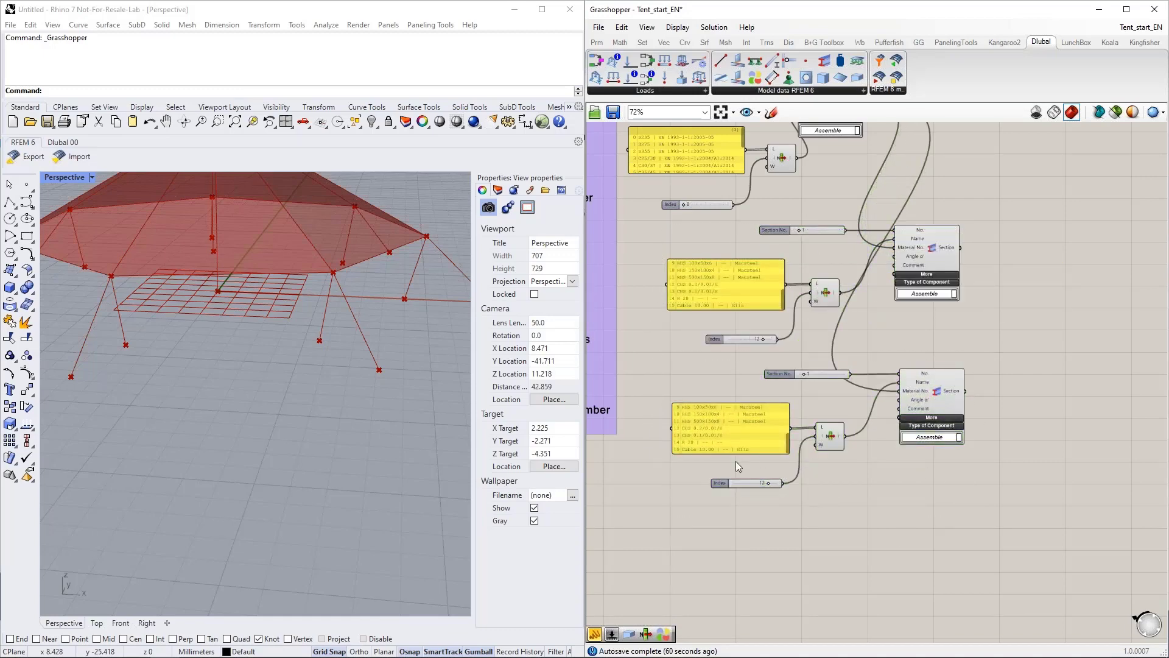
Step: Set the copied definition's Section No. slider to 2 and its Index slider to 13 to select CHS 0.1/0.01/H
{"action": "scroll", "coordinate": [769, 485], "scroll_direction": "up", "scroll_amount": 3}
{"action": "left_click_drag", "start_coordinate": [770, 485], "coordinate": [771, 486]}
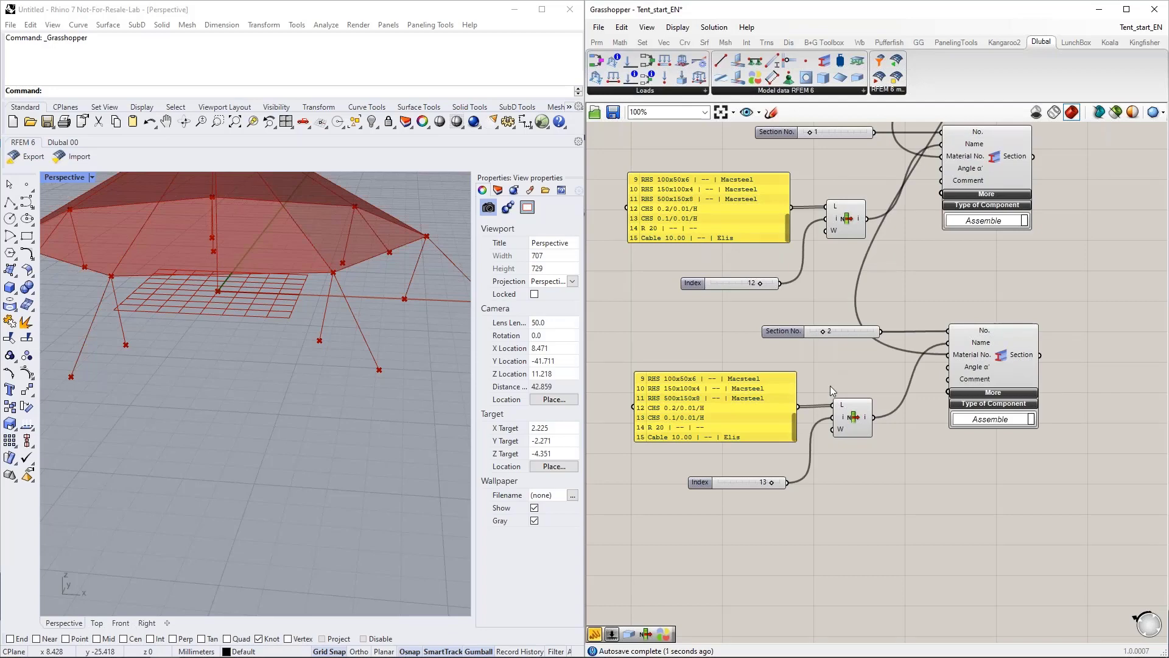
{"action": "scroll", "coordinate": [830, 385], "scroll_direction": "down", "scroll_amount": 1}
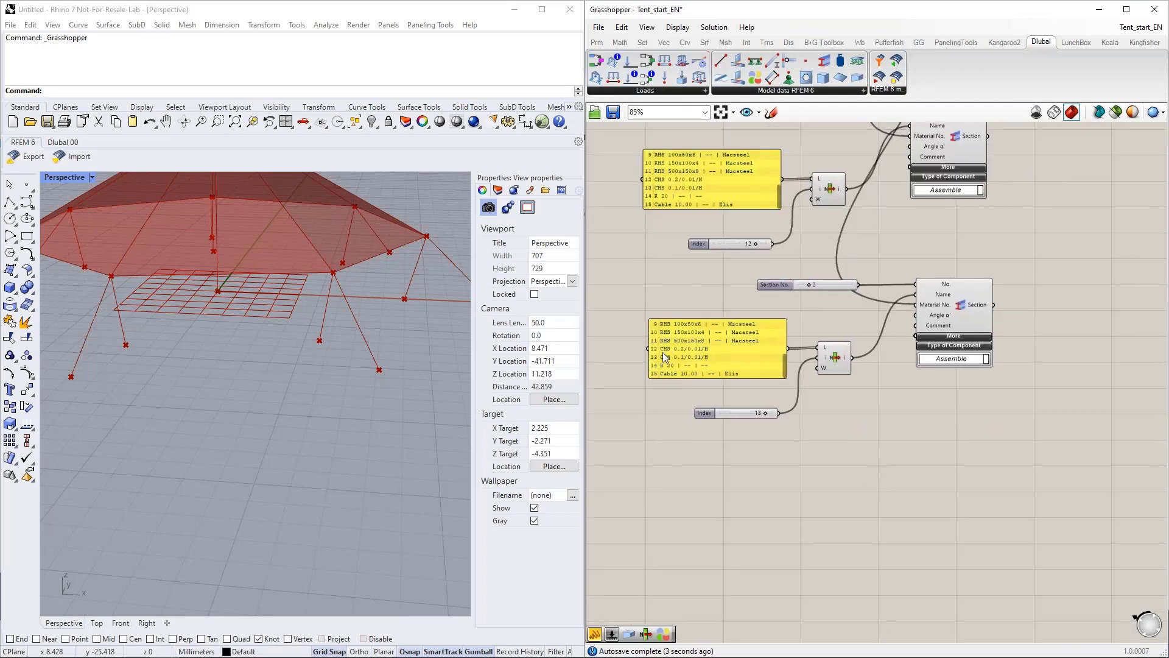
Step: Duplicate the second section definition with its sliders, panel, List Item and Section component directly below it
{"action": "left_click_drag", "start_coordinate": [1002, 508], "coordinate": [662, 277]}
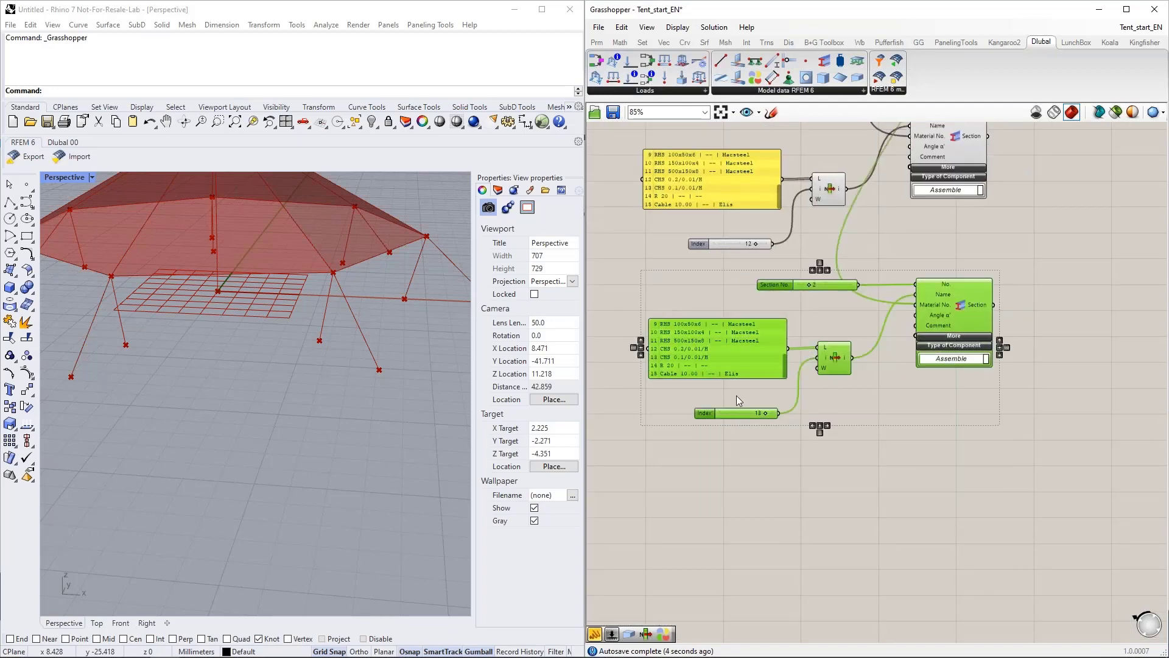
{"action": "left_click_drag", "start_coordinate": [962, 313], "coordinate": [958, 491], "text": "alt"}
{"action": "left_click", "coordinate": [890, 404]}
Step: Set the third definition's Section No. slider to 3 and its Index slider to 14 to select R 20
{"action": "right_click_drag", "start_coordinate": [907, 409], "coordinate": [908, 336]}
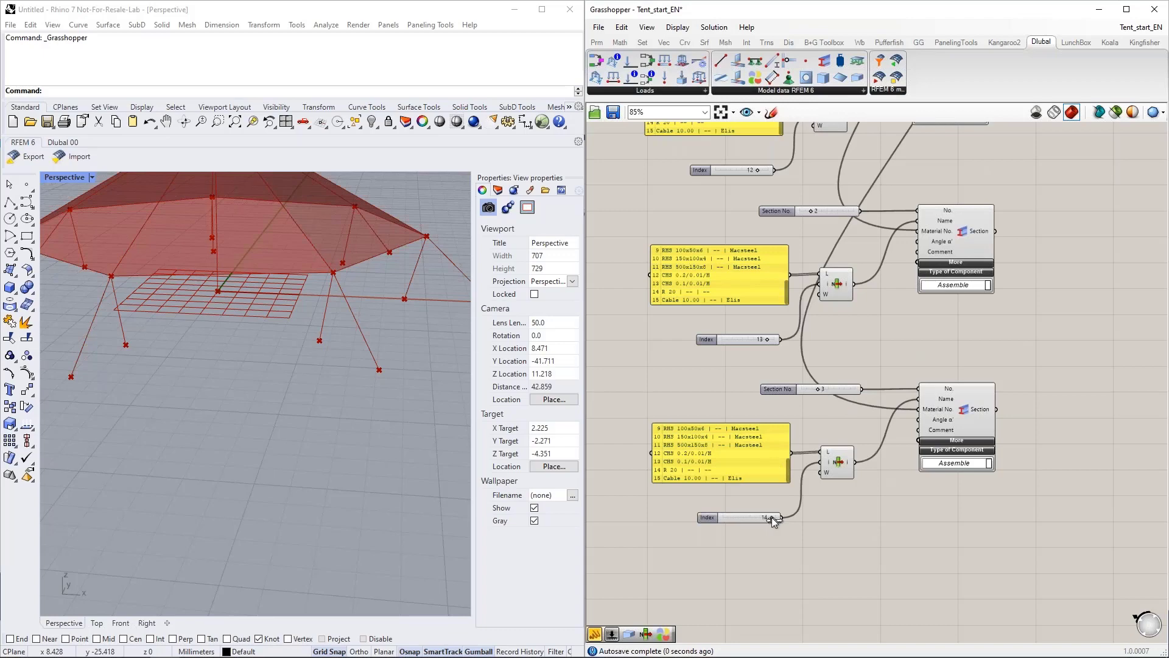
{"action": "scroll", "coordinate": [832, 571], "scroll_direction": "down", "scroll_amount": 3}
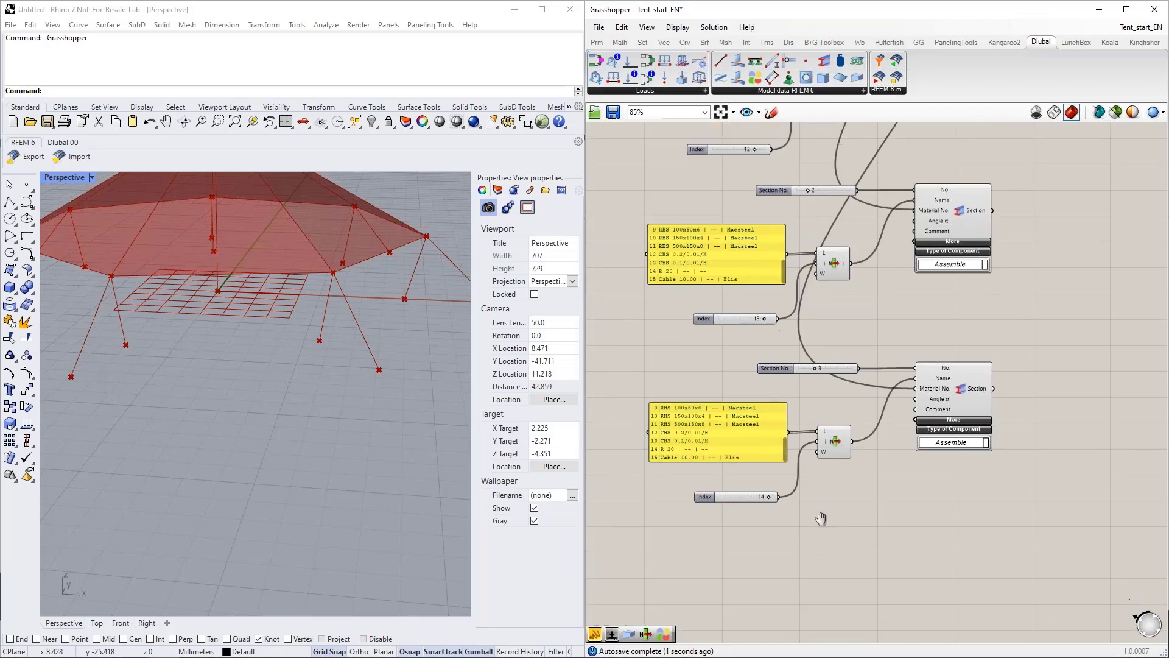
{"action": "scroll", "coordinate": [852, 455], "scroll_direction": "up", "scroll_amount": 2}
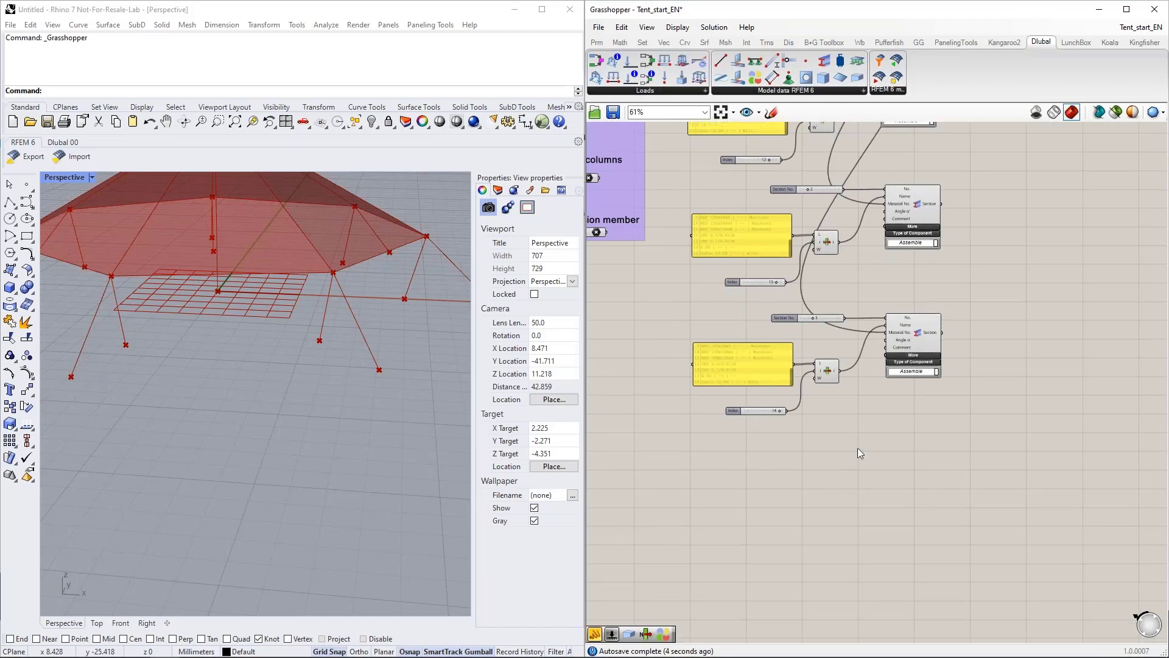
Step: Duplicate the third section definition directly below it and set the copy's Section No. to 4 and Index to 15 for Cable 10.00
{"action": "left_click_drag", "start_coordinate": [956, 451], "coordinate": [677, 281]}
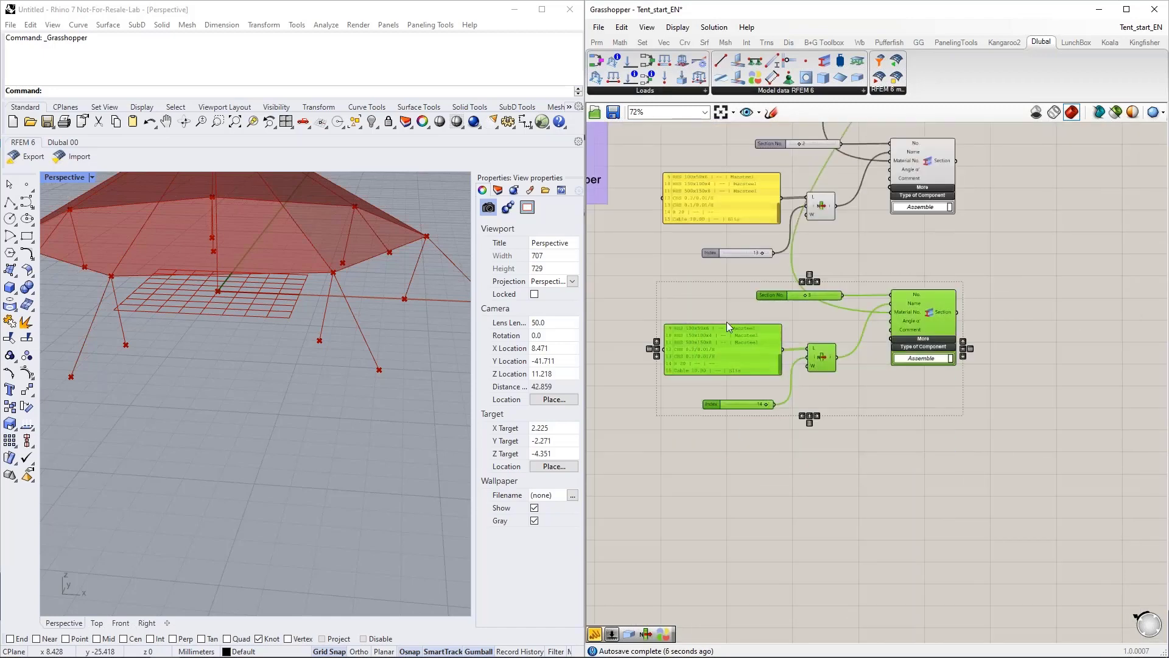
{"action": "left_click_drag", "start_coordinate": [933, 317], "coordinate": [935, 458], "text": "alt"}
{"action": "left_click", "coordinate": [894, 411]}
{"action": "left_click_drag", "start_coordinate": [809, 437], "coordinate": [819, 437]}
{"action": "scroll", "coordinate": [764, 546], "scroll_direction": "up", "scroll_amount": 2}
{"action": "scroll", "coordinate": [761, 542], "scroll_direction": "up", "scroll_amount": 1}
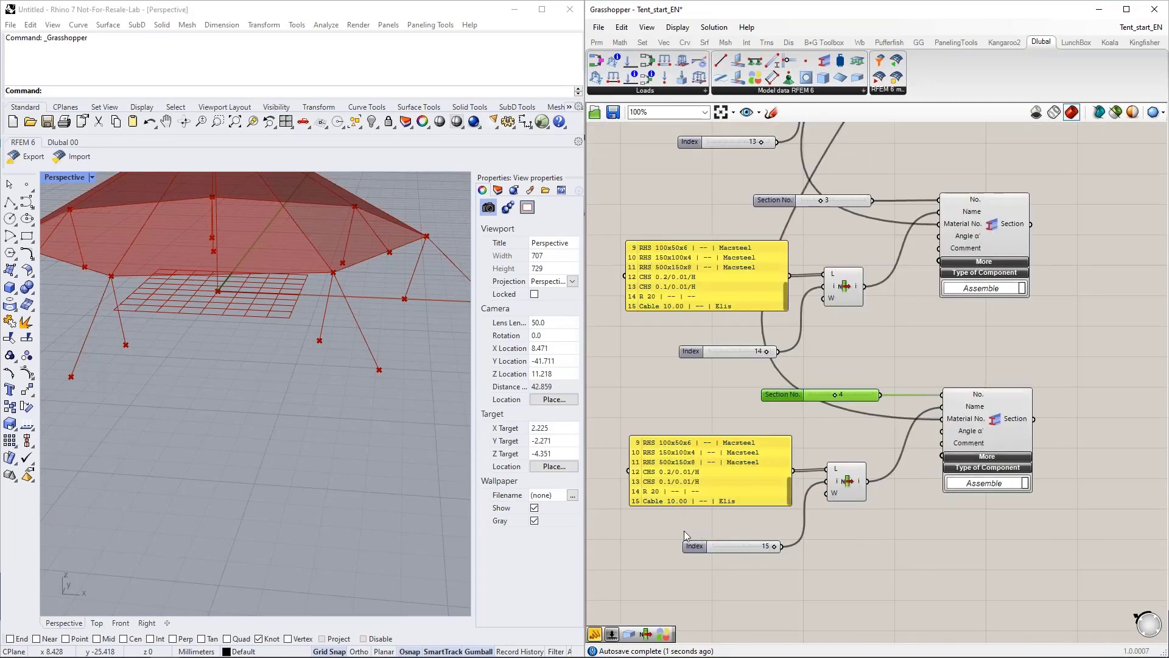
Step: Place a Dlubal Thickness component on the canvas below the fourth section definition
{"action": "right_click_drag", "start_coordinate": [281, 316], "coordinate": [230, 404]}
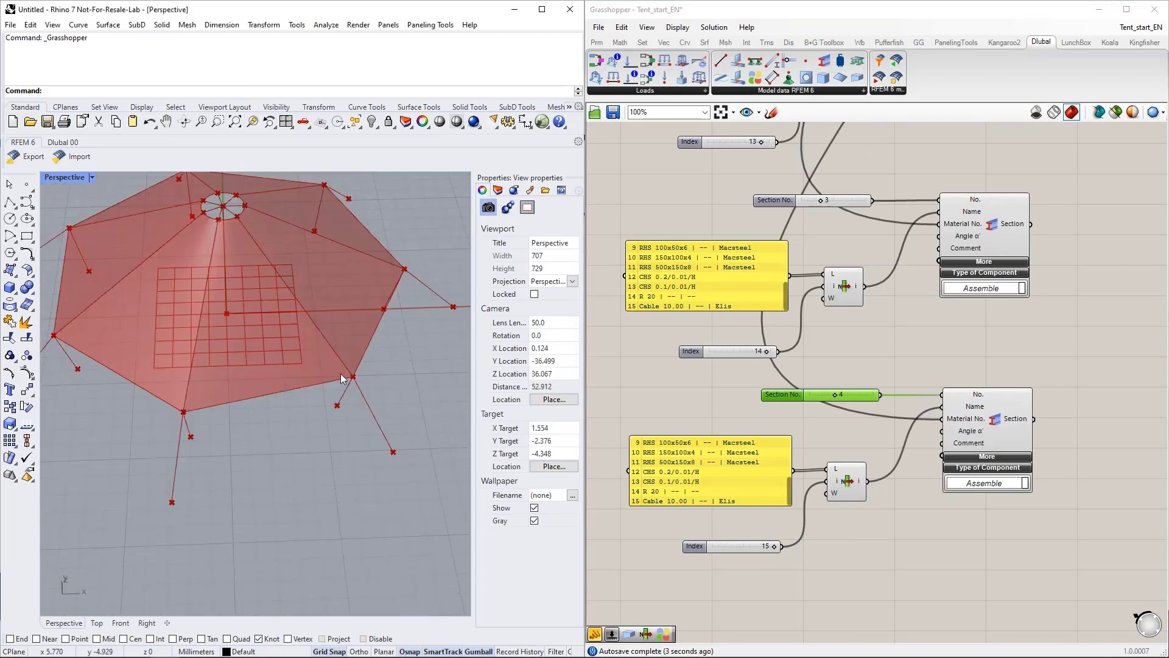
{"action": "scroll", "coordinate": [749, 447], "scroll_direction": "down", "scroll_amount": 3}
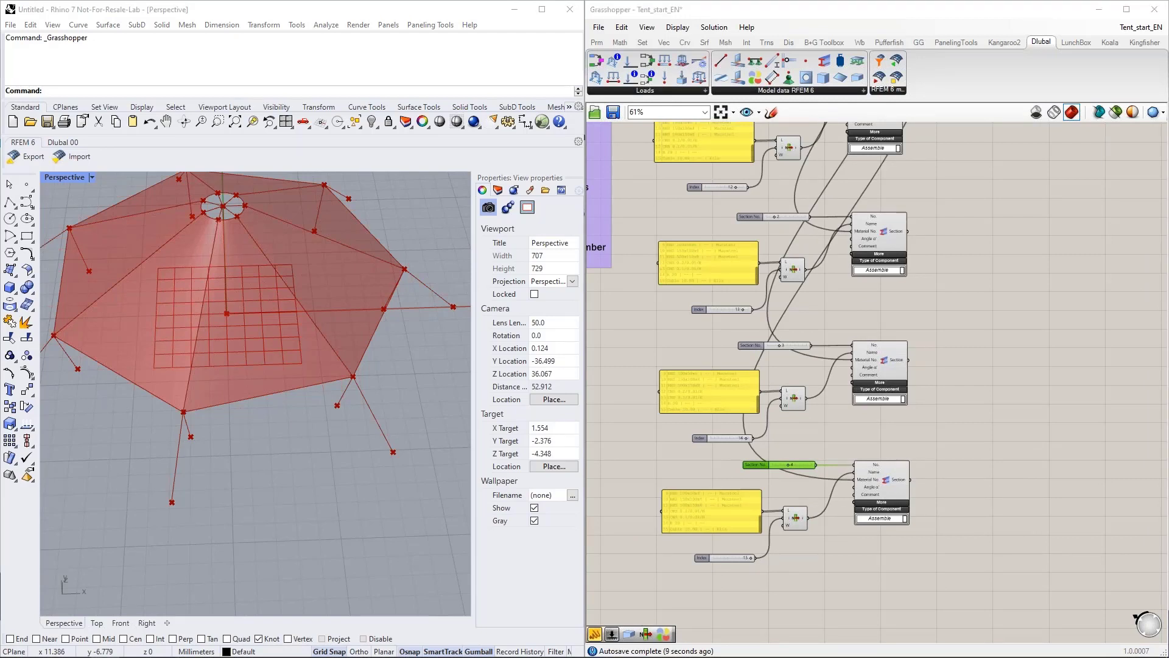
{"action": "right_click_drag", "start_coordinate": [879, 609], "coordinate": [884, 354]}
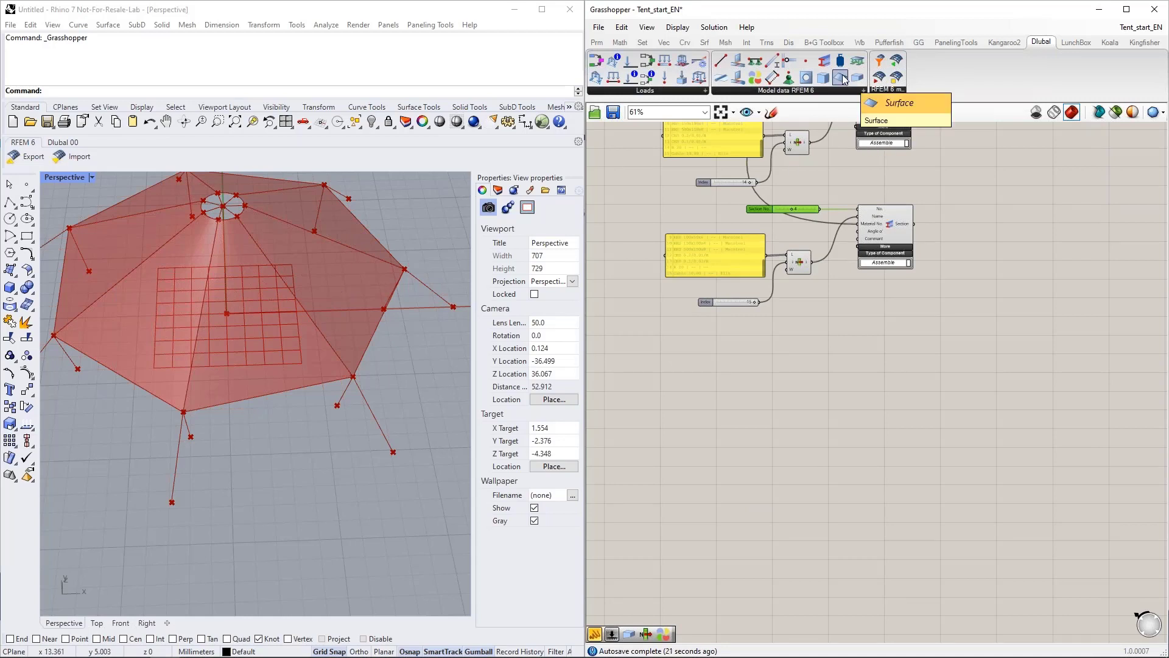
{"action": "left_click_drag", "start_coordinate": [843, 79], "coordinate": [878, 379]}
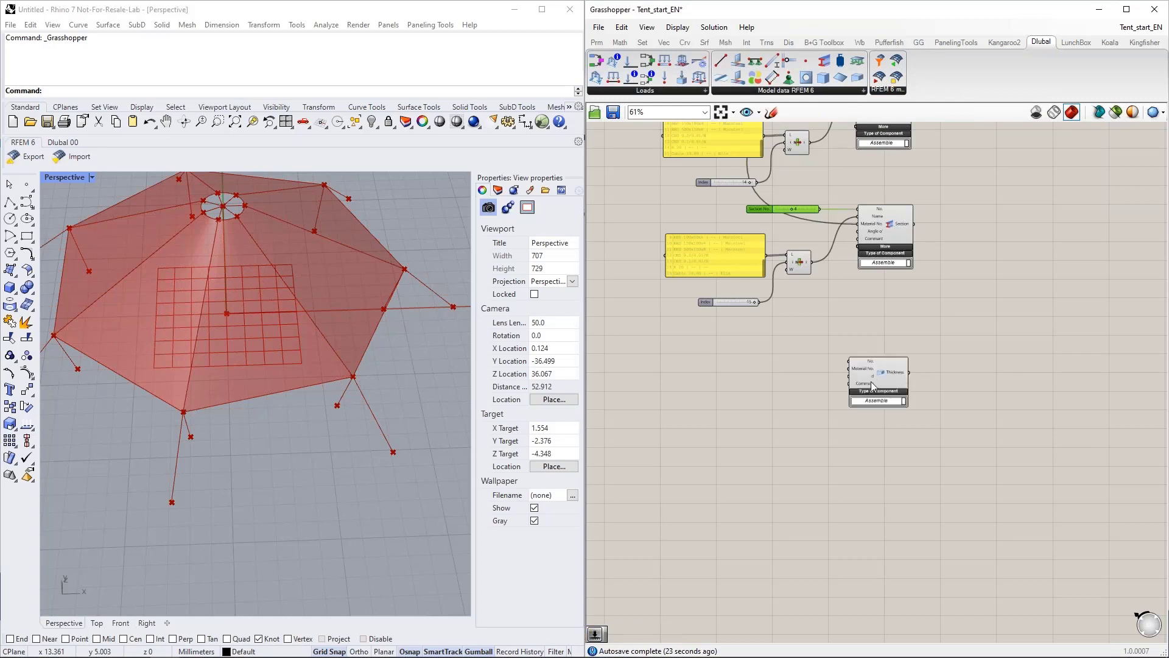
{"action": "scroll", "coordinate": [878, 379], "scroll_direction": "up", "scroll_amount": 1}
{"action": "scroll", "coordinate": [753, 379], "scroll_direction": "up", "scroll_amount": 2}
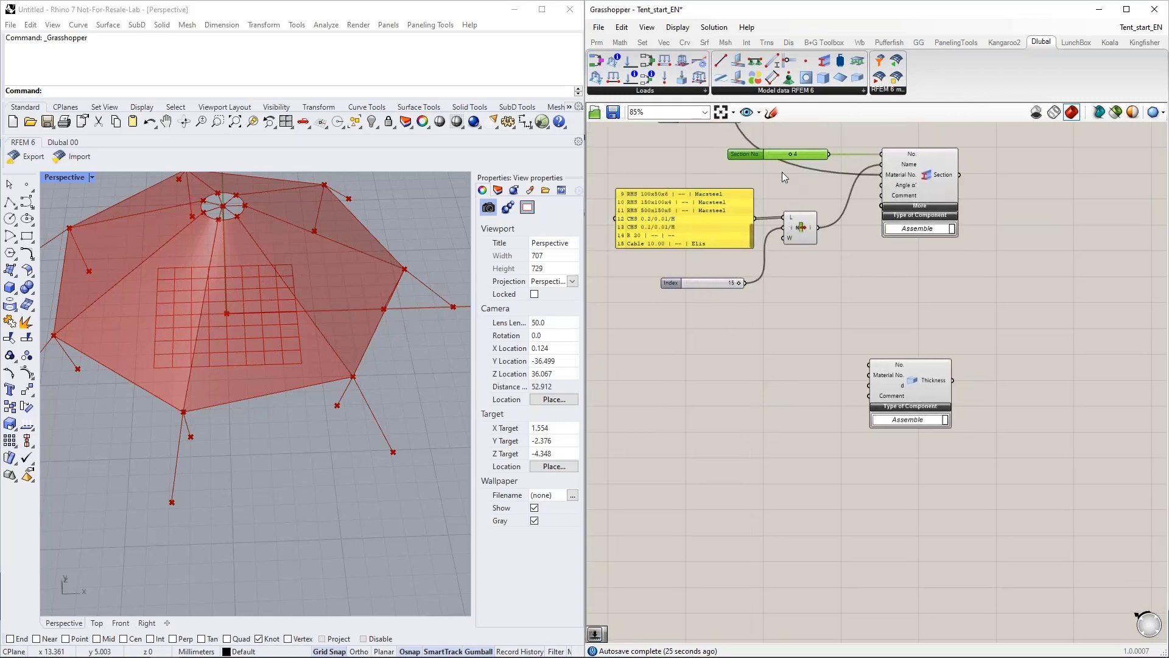
Step: Copy the Section No. slider beside the Thickness component, set it to 1 and wire it to the component's No. input as Thickness No
{"action": "key", "text": "ctrl+c"}
{"action": "key", "text": "ctrl+v"}
{"action": "left_click_drag", "start_coordinate": [773, 159], "coordinate": [779, 367]}
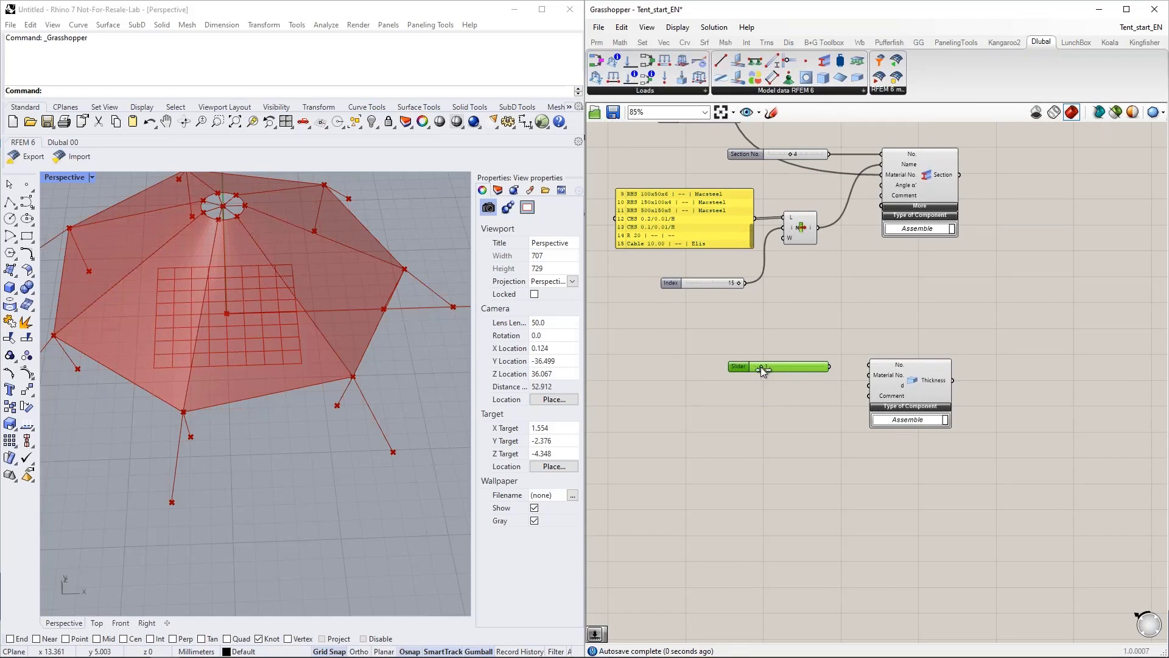
{"action": "double_click", "coordinate": [761, 366]}
{"action": "left_click", "coordinate": [841, 484]}
{"action": "left_click_drag", "start_coordinate": [832, 366], "coordinate": [869, 364]}
Step: Wire the first Material component's output to the Material No. input of Thickness, keeping the component below the section definitions
{"action": "scroll", "coordinate": [805, 386], "scroll_direction": "down", "scroll_amount": 5}
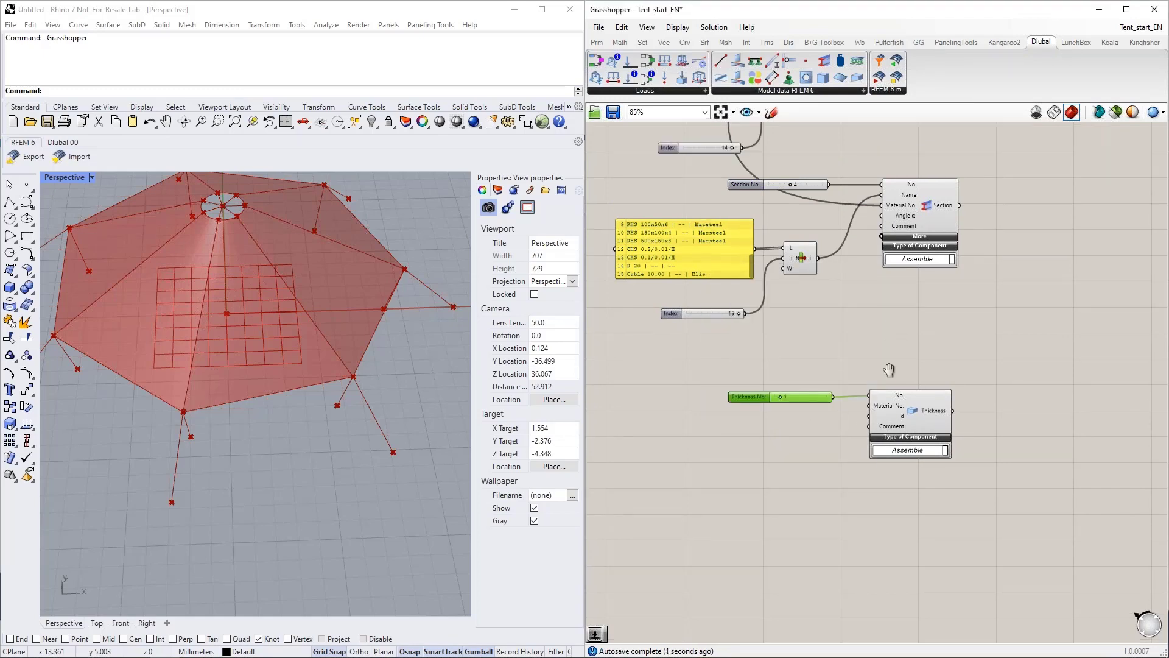
{"action": "scroll", "coordinate": [887, 214], "scroll_direction": "up", "scroll_amount": 4}
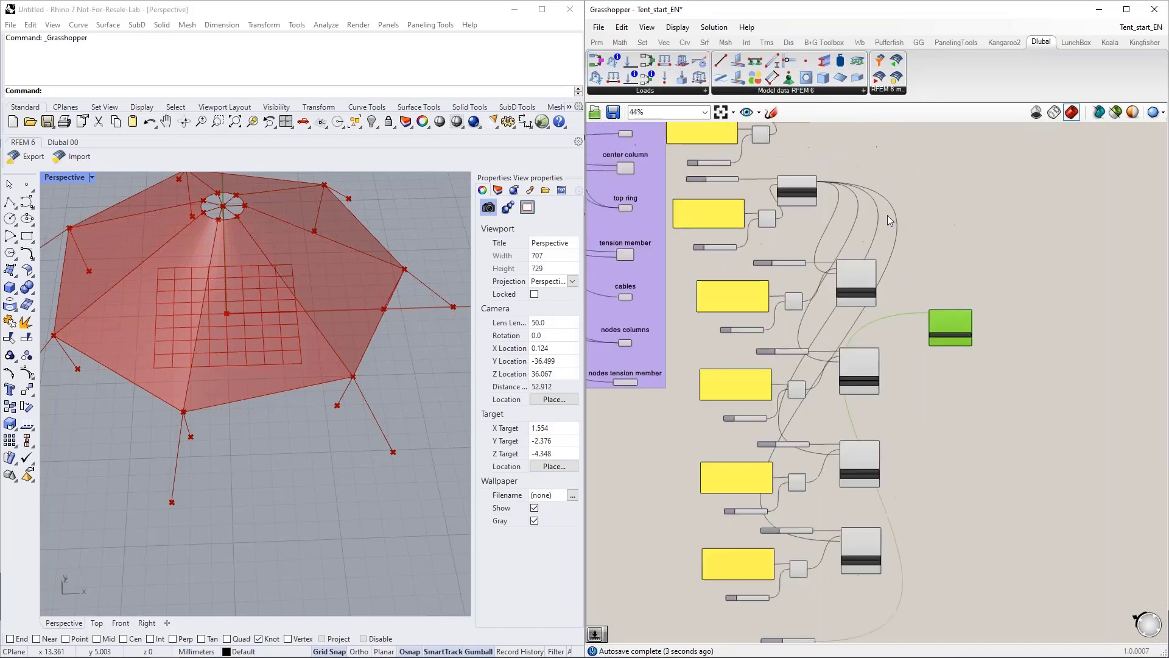
{"action": "left_click_drag", "start_coordinate": [778, 152], "coordinate": [968, 512]}
{"action": "scroll", "coordinate": [967, 513], "scroll_direction": "down", "scroll_amount": 5}
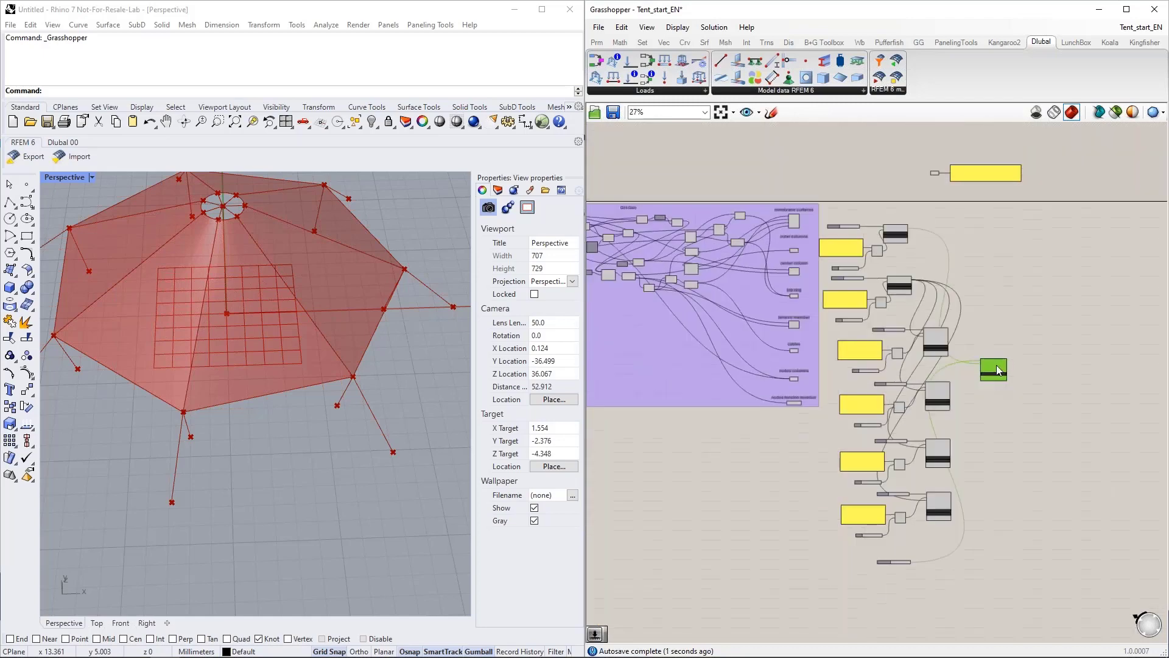
{"action": "scroll", "coordinate": [938, 577], "scroll_direction": "up", "scroll_amount": 5}
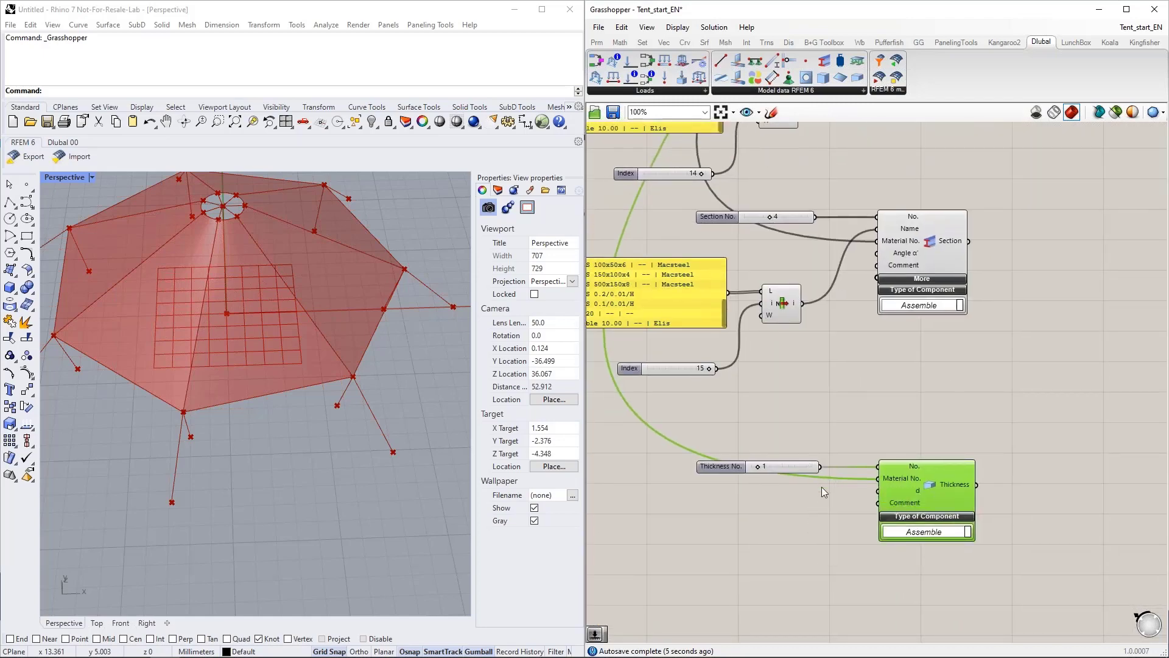
Step: Examine the Thickness component's Material No. input and trace it back to the first material definition
{"action": "mouse_move", "coordinate": [888, 488]}
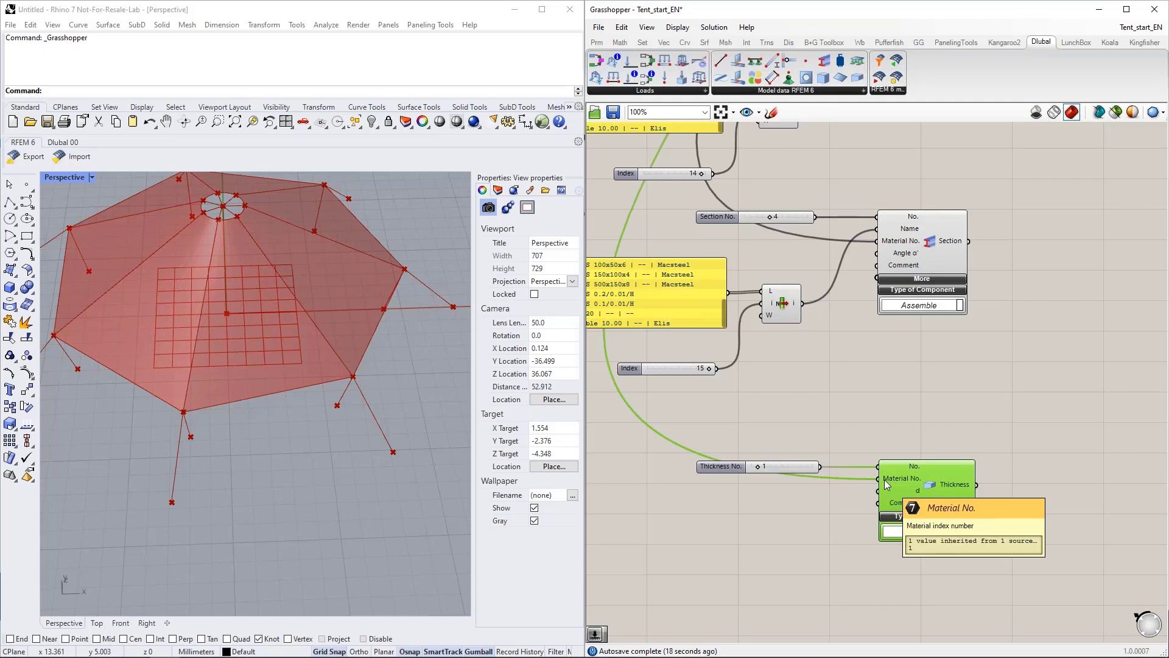
{"action": "scroll", "coordinate": [884, 479], "scroll_direction": "down", "scroll_amount": 5}
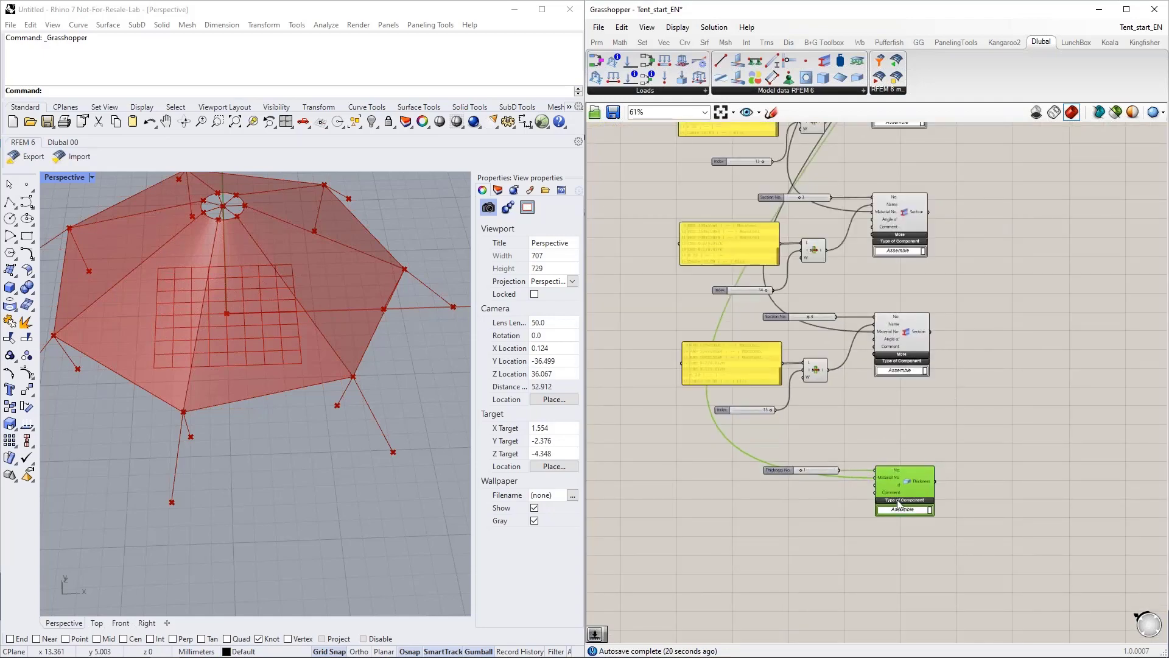
{"action": "right_click_drag", "start_coordinate": [973, 202], "coordinate": [921, 486]}
{"action": "right_click_drag", "start_coordinate": [898, 264], "coordinate": [938, 529]}
{"action": "scroll", "coordinate": [645, 291], "scroll_direction": "up", "scroll_amount": 4}
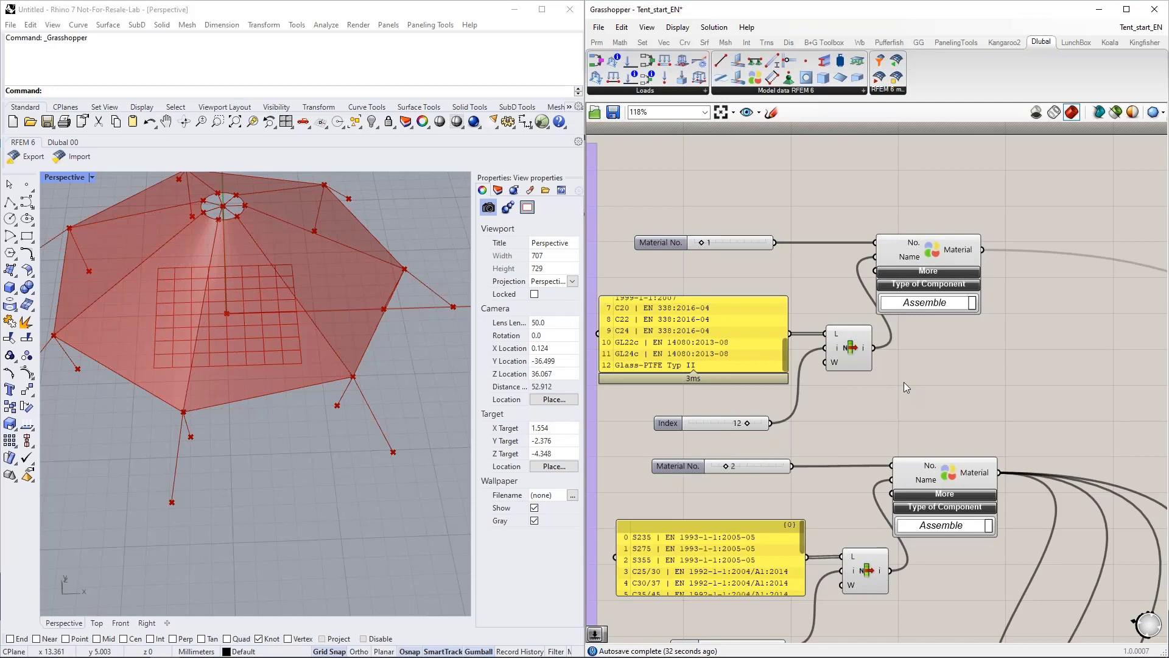
{"action": "scroll", "coordinate": [903, 382], "scroll_direction": "down", "scroll_amount": 5}
{"action": "right_click_drag", "start_coordinate": [981, 512], "coordinate": [889, 244]}
{"action": "right_click_drag", "start_coordinate": [870, 533], "coordinate": [868, 383]}
{"action": "scroll", "coordinate": [863, 455], "scroll_direction": "up", "scroll_amount": 4}
{"action": "scroll", "coordinate": [779, 470], "scroll_direction": "down", "scroll_amount": 2}
Step: Place a Dlubal Surface component in the free area beside the section definitions
{"action": "right_click_drag", "start_coordinate": [980, 383], "coordinate": [872, 418]}
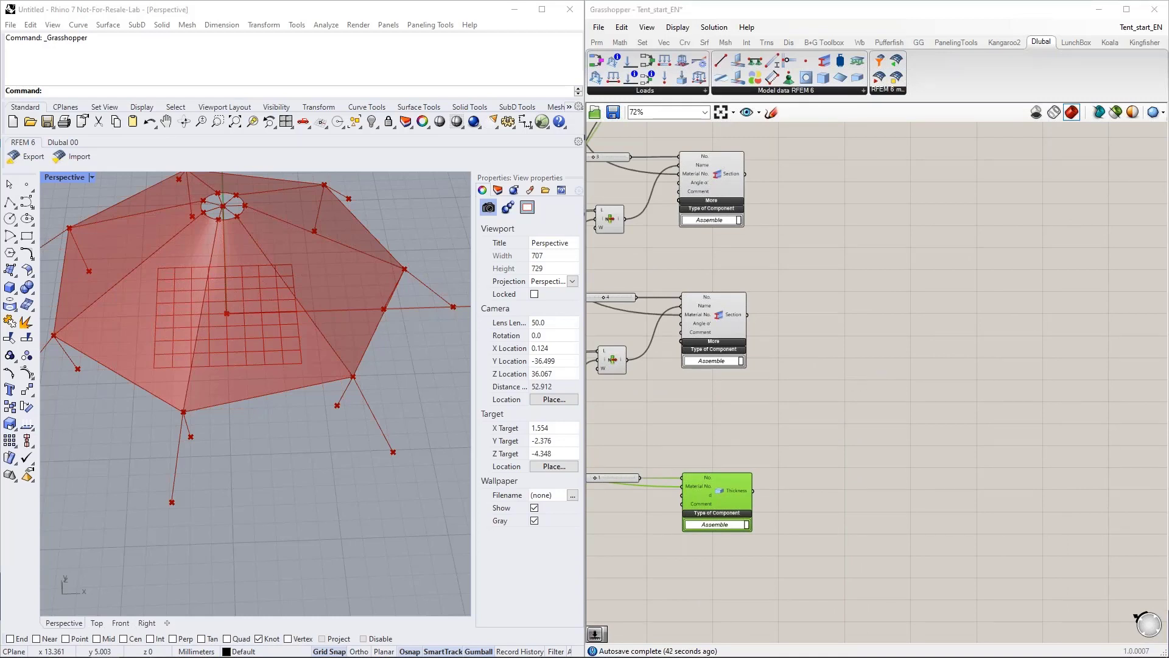
{"action": "right_click_drag", "start_coordinate": [889, 305], "coordinate": [834, 287]}
{"action": "left_click_drag", "start_coordinate": [840, 77], "coordinate": [874, 393]}
{"action": "scroll", "coordinate": [903, 443], "scroll_direction": "up", "scroll_amount": 2}
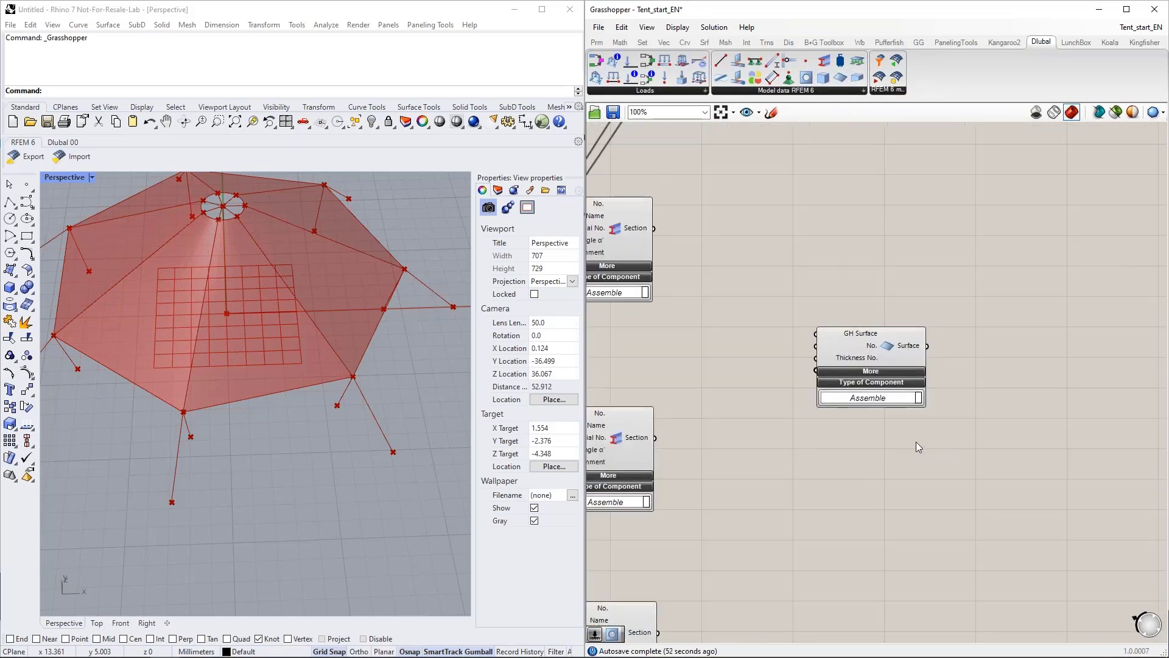
{"action": "left_click", "coordinate": [863, 339]}
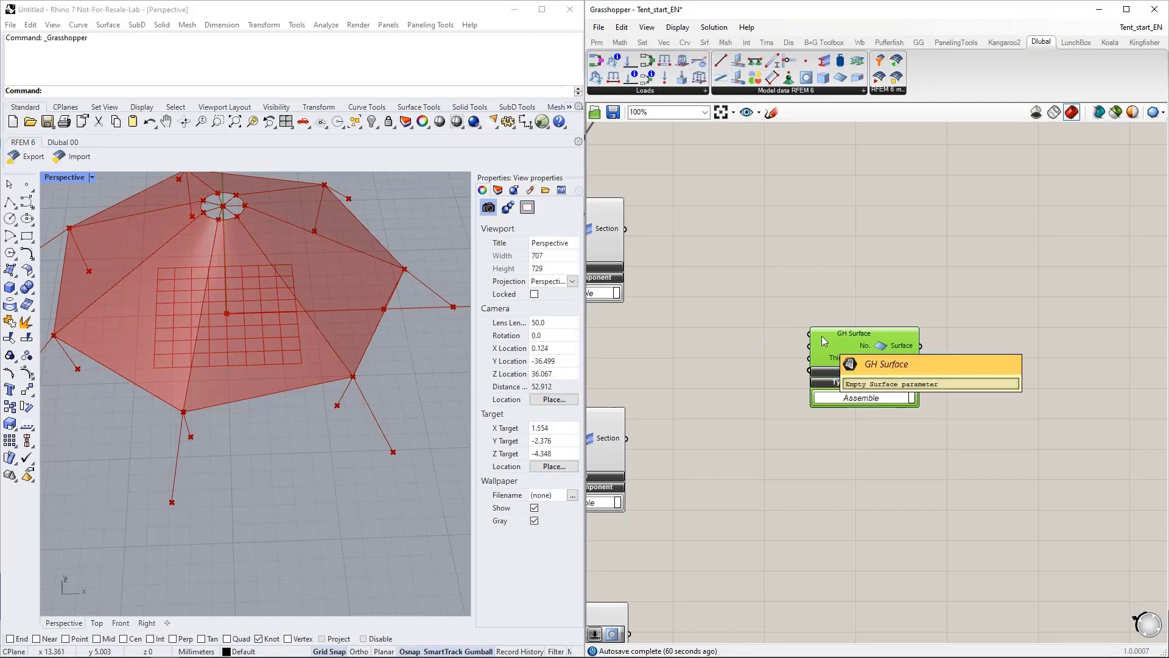
Step: Wire the membrane surfaces output to the Surface component's GH Surface input and position the component beyond the material definitions
{"action": "scroll", "coordinate": [1002, 380], "scroll_direction": "down", "scroll_amount": 5}
{"action": "left_click_drag", "start_coordinate": [964, 373], "coordinate": [813, 183]}
{"action": "scroll", "coordinate": [755, 152], "scroll_direction": "up", "scroll_amount": 3}
{"action": "scroll", "coordinate": [755, 150], "scroll_direction": "up", "scroll_amount": 3}
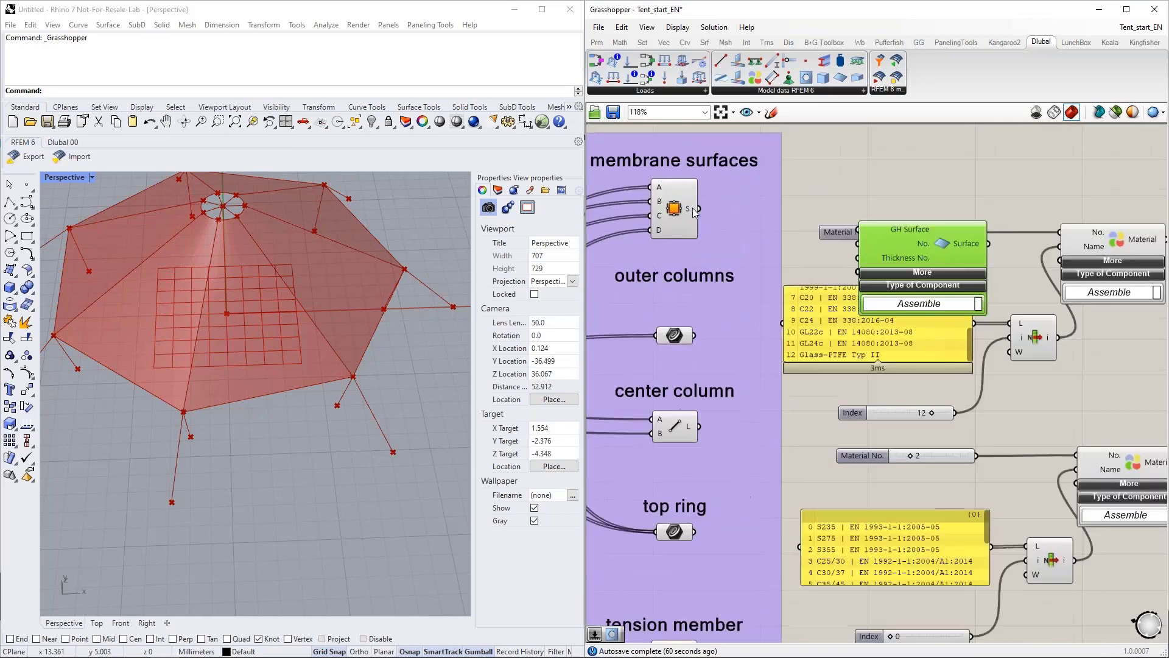
{"action": "left_click_drag", "start_coordinate": [700, 207], "coordinate": [847, 232]}
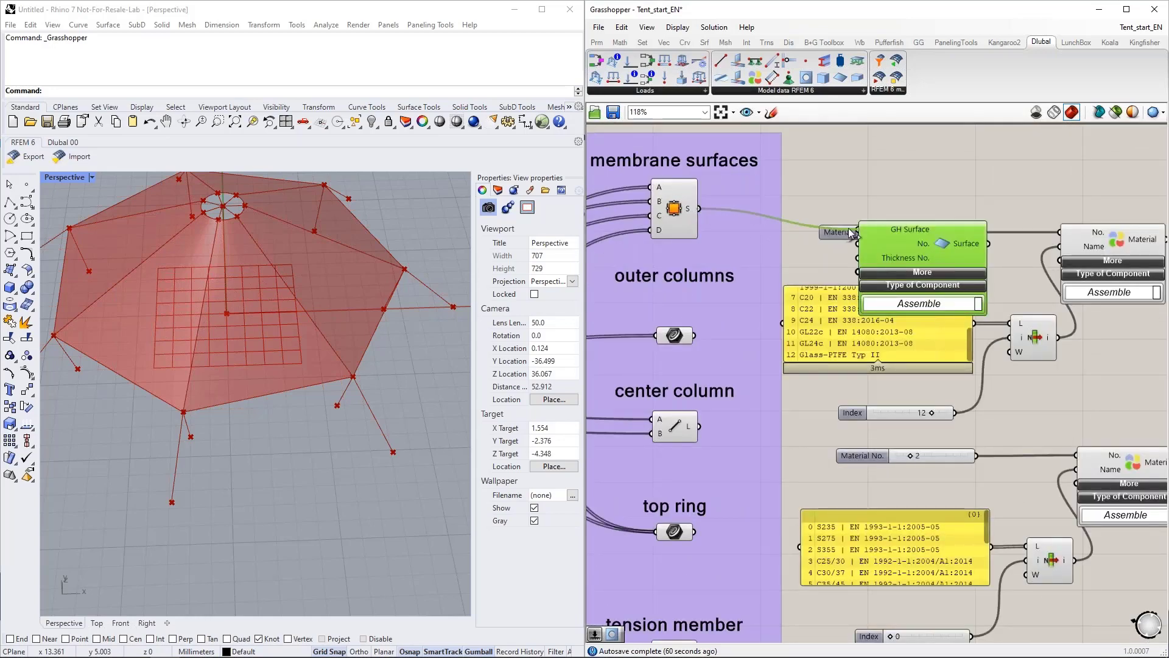
{"action": "mouse_move", "coordinate": [687, 211]}
{"action": "scroll", "coordinate": [688, 211], "scroll_direction": "down", "scroll_amount": 5}
{"action": "left_click_drag", "start_coordinate": [750, 220], "coordinate": [965, 280]}
{"action": "scroll", "coordinate": [901, 268], "scroll_direction": "up", "scroll_amount": 5}
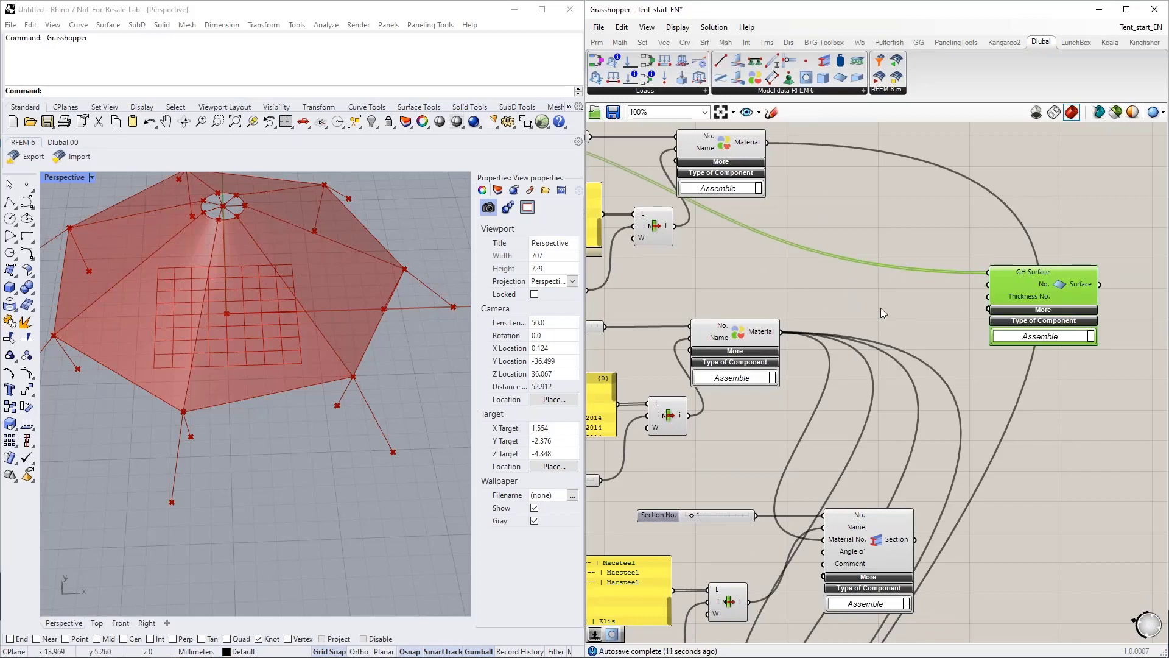
{"action": "right_click_drag", "start_coordinate": [779, 247], "coordinate": [835, 254]}
Step: Bring the Surface component near the Thickness component and wire the Thickness output to its Thickness No. input
{"action": "scroll", "coordinate": [834, 254], "scroll_direction": "down", "scroll_amount": 5}
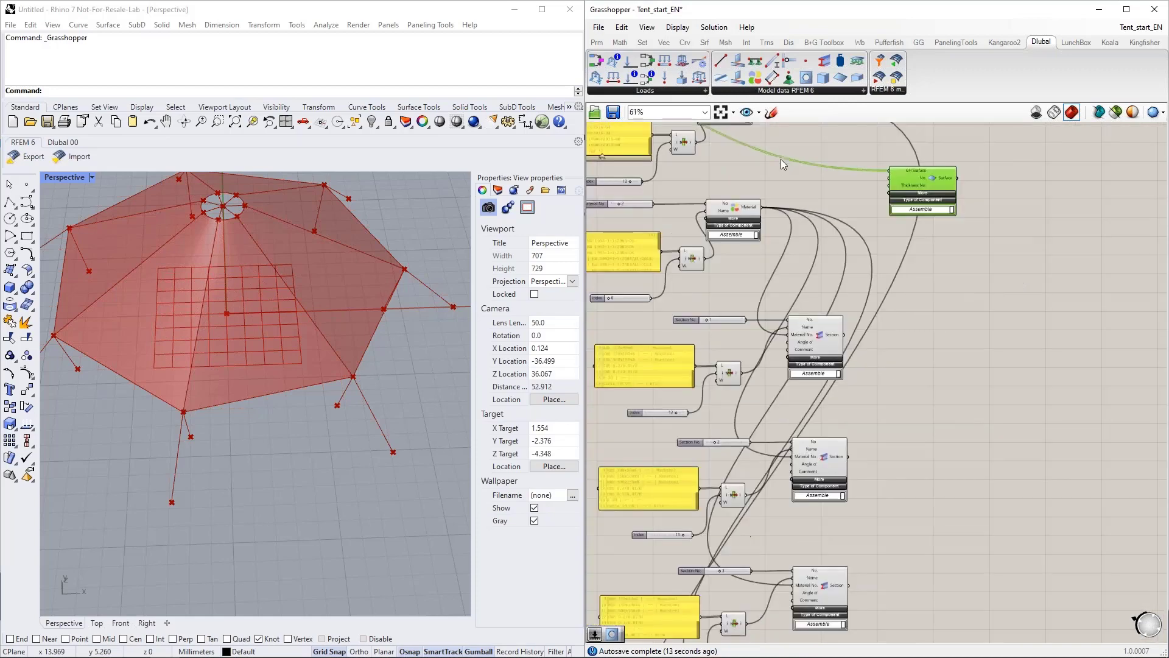
{"action": "left_click_drag", "start_coordinate": [890, 179], "coordinate": [925, 609]}
{"action": "right_click_drag", "start_coordinate": [985, 549], "coordinate": [984, 307]}
{"action": "scroll", "coordinate": [837, 430], "scroll_direction": "up", "scroll_amount": 5}
{"action": "left_click_drag", "start_coordinate": [982, 181], "coordinate": [969, 332]}
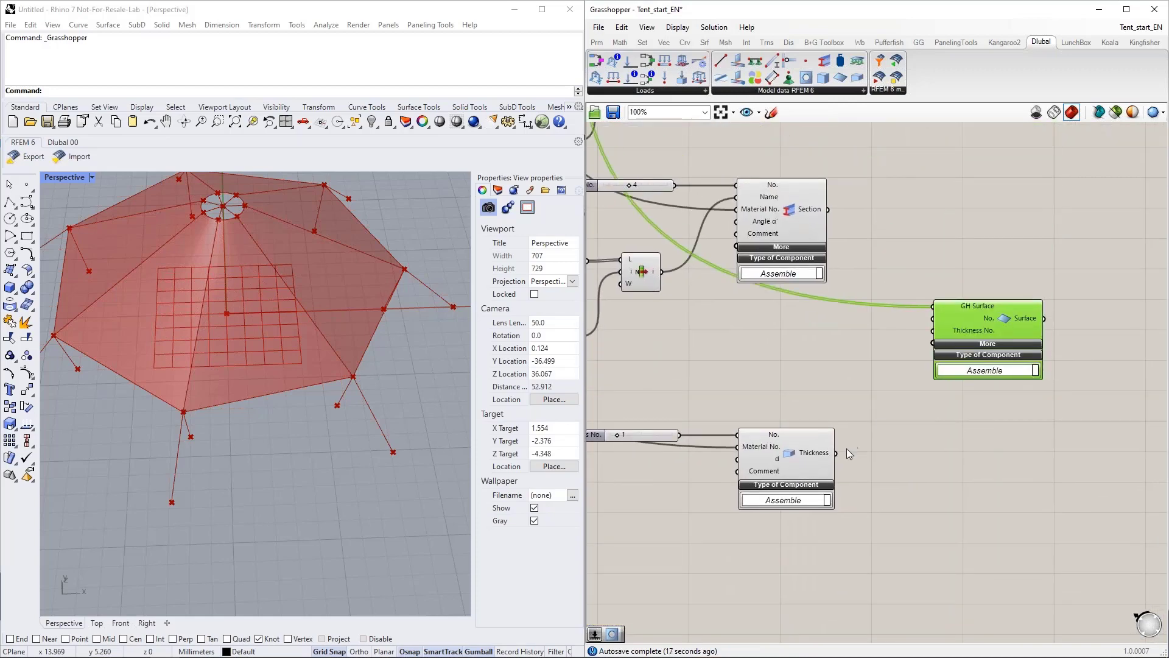
{"action": "left_click_drag", "start_coordinate": [836, 453], "coordinate": [933, 330]}
Step: Move the wired Surface component back up beside the first Material component
{"action": "scroll", "coordinate": [912, 432], "scroll_direction": "down", "scroll_amount": 6}
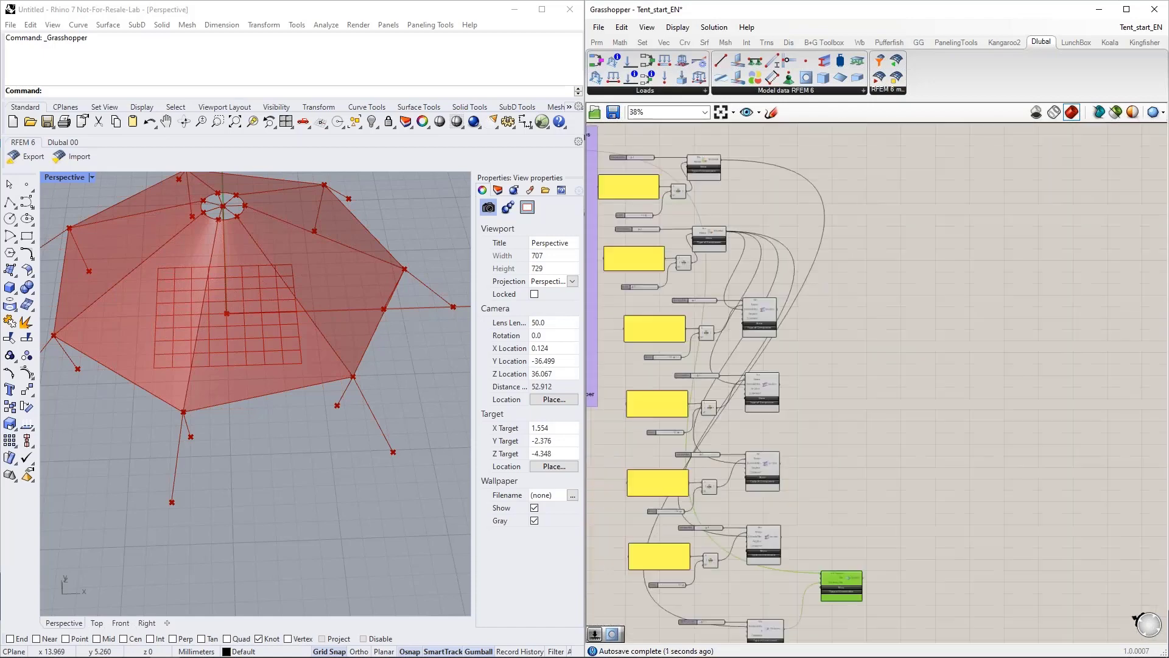
{"action": "left_click_drag", "start_coordinate": [838, 573], "coordinate": [858, 230]}
{"action": "scroll", "coordinate": [858, 230], "scroll_direction": "up", "scroll_amount": 6}
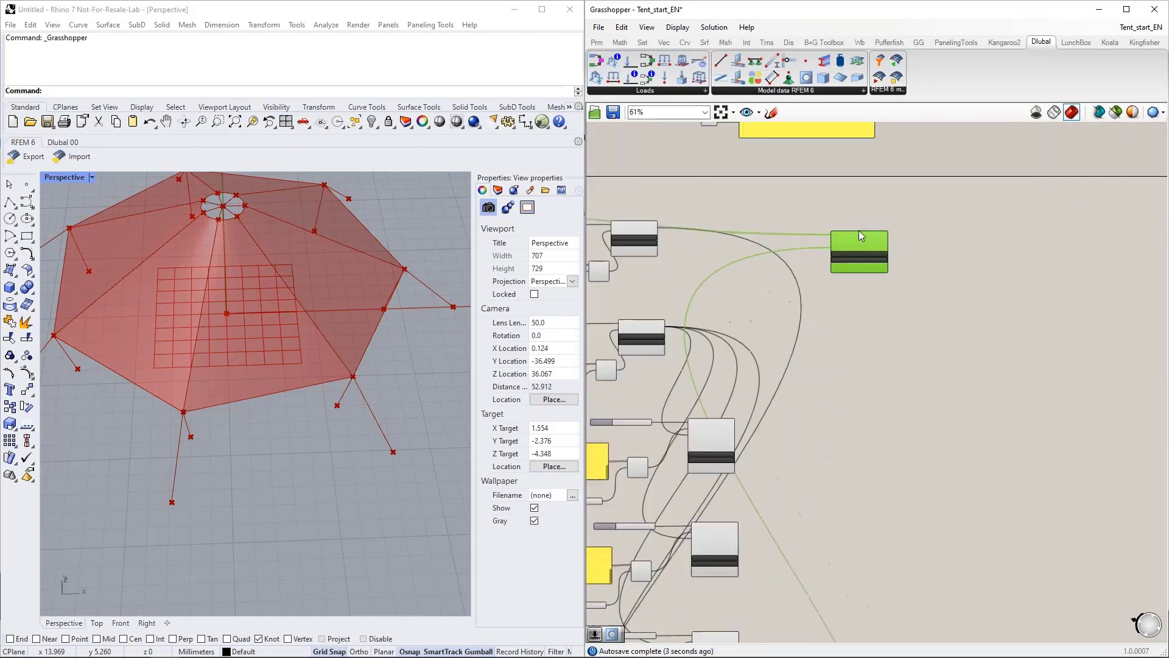
{"action": "right_click_drag", "start_coordinate": [790, 257], "coordinate": [885, 268]}
{"action": "right_click_drag", "start_coordinate": [895, 358], "coordinate": [973, 354]}
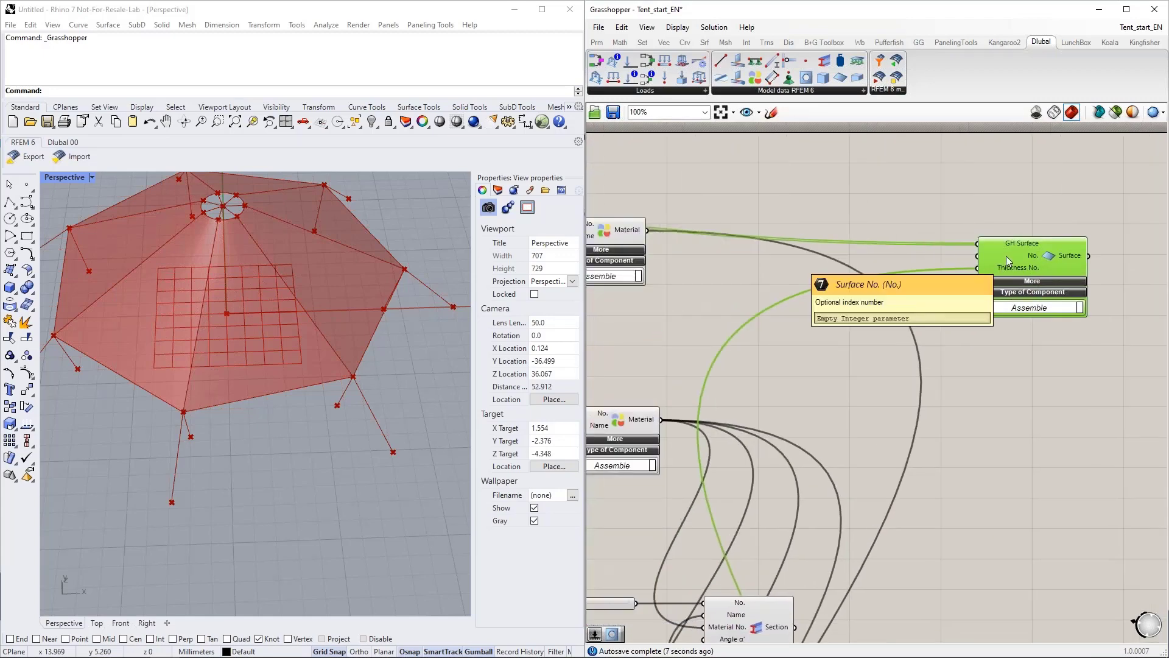
Step: Add a panel in front of the Surface component listing the numbers 1 to 7 on separate lines
{"action": "mouse_move", "coordinate": [985, 242]}
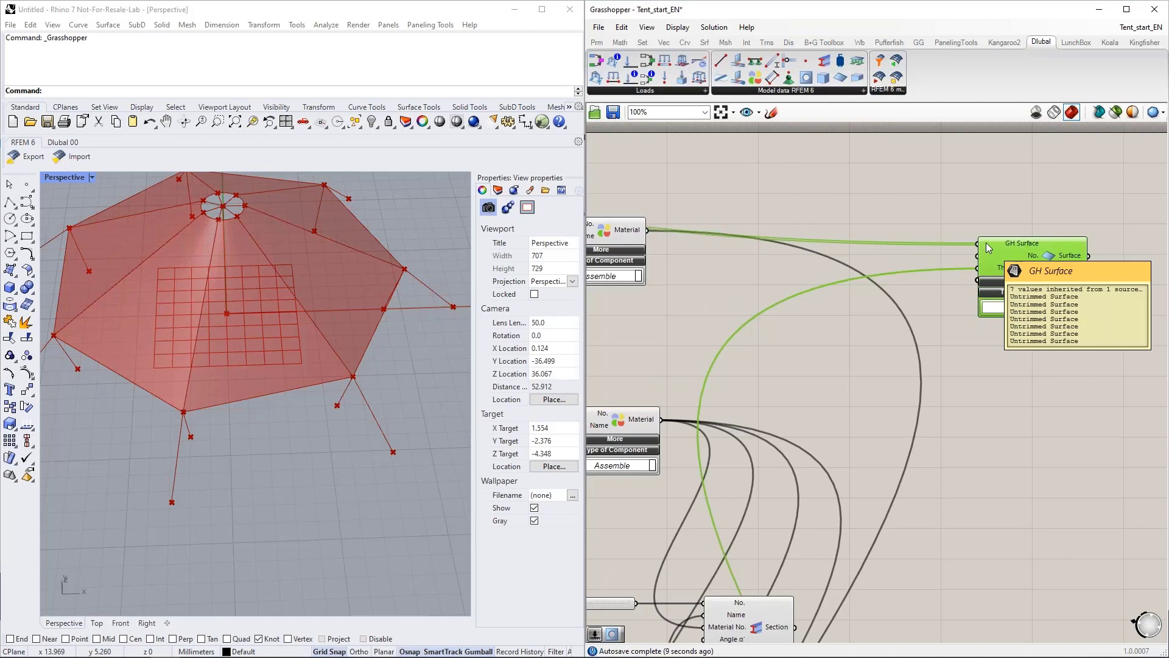
{"action": "double_click", "coordinate": [883, 254]}
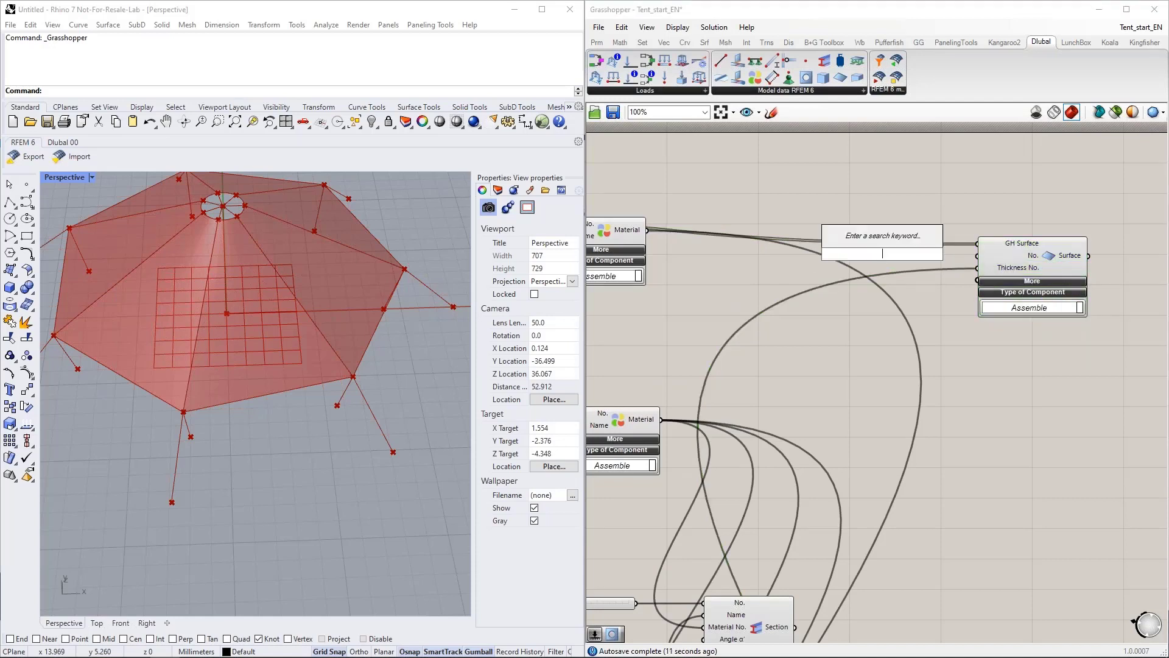
{"action": "type", "text": "\""}
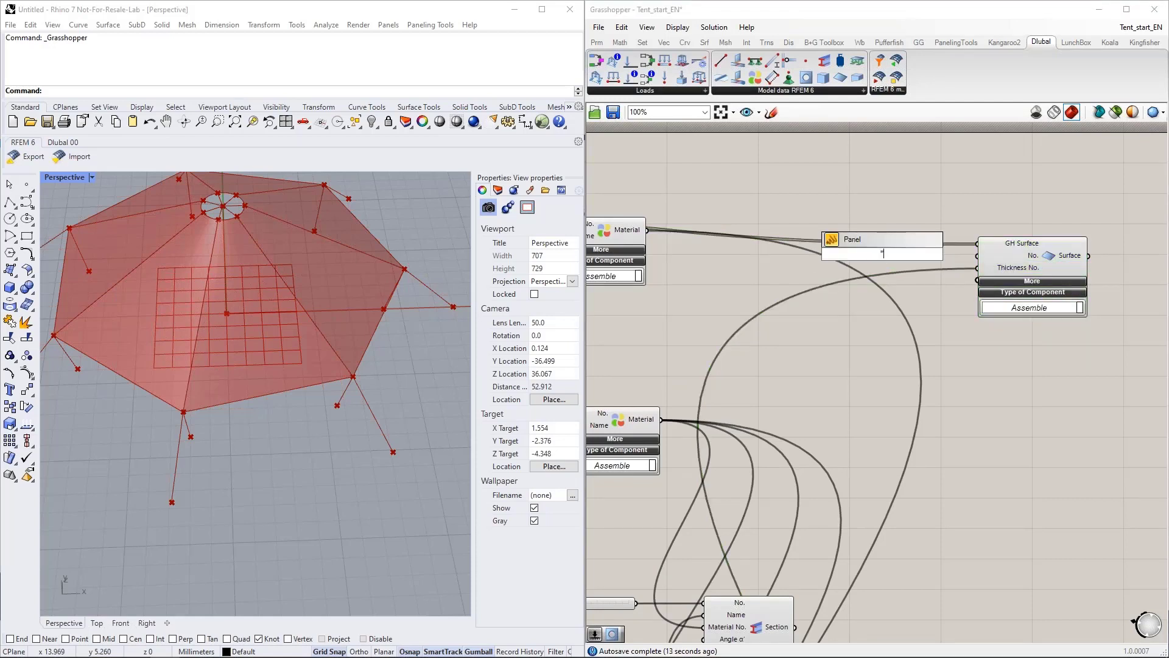
{"action": "key", "text": "Return"}
{"action": "double_click", "coordinate": [882, 254]}
{"action": "type", "text": "1"}
{"action": "key", "text": "Return"}
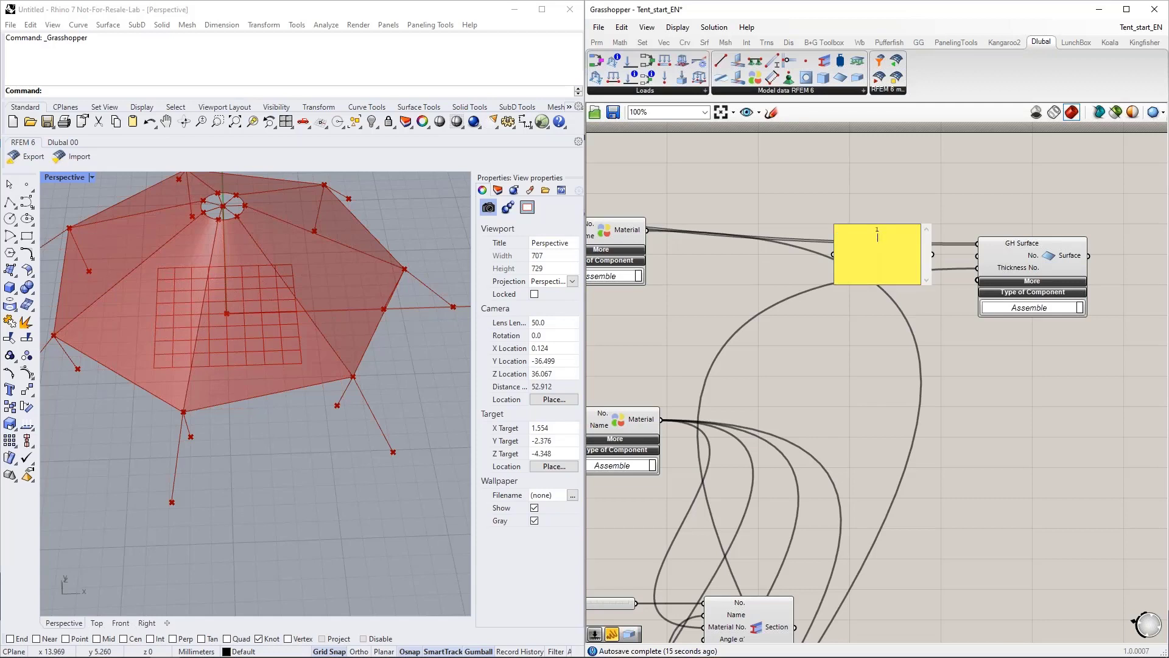
{"action": "type", "text": "2 3 4 5 6 7"}
{"action": "key", "text": "BackSpace"}
Step: Turn off Multiline Data for the number panel, enlarge it and wire it to the Surface component's No. input
{"action": "left_click", "coordinate": [907, 286]}
{"action": "right_click", "coordinate": [908, 280]}
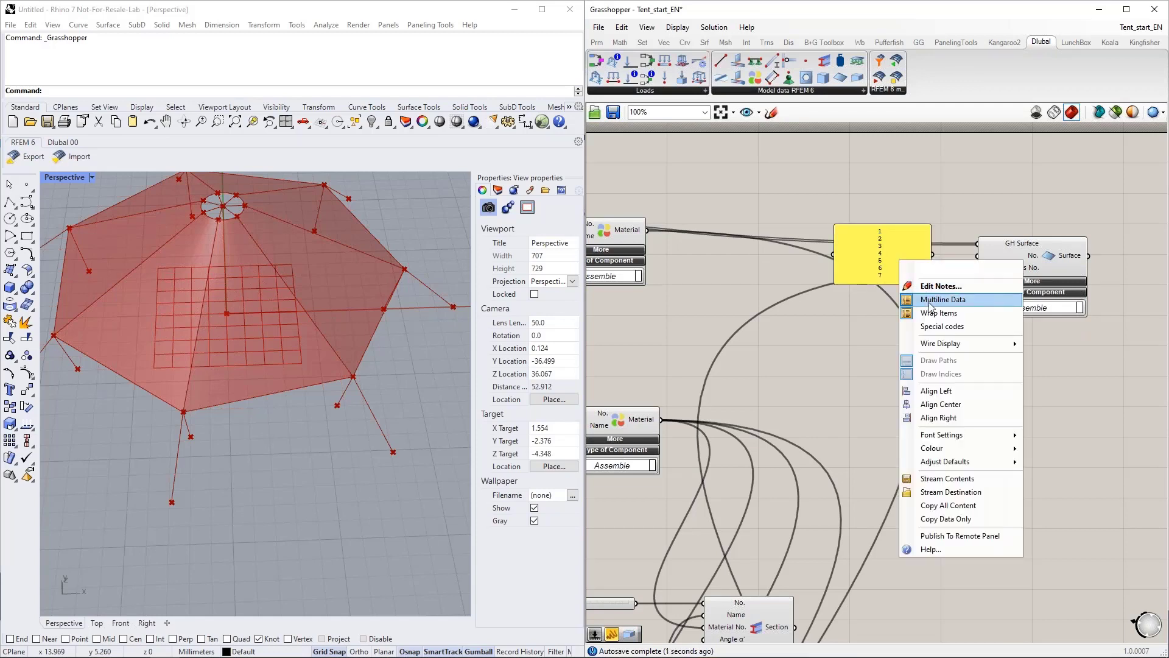
{"action": "left_click", "coordinate": [929, 300]}
{"action": "left_click_drag", "start_coordinate": [905, 254], "coordinate": [892, 324]}
{"action": "left_click_drag", "start_coordinate": [926, 268], "coordinate": [938, 269]}
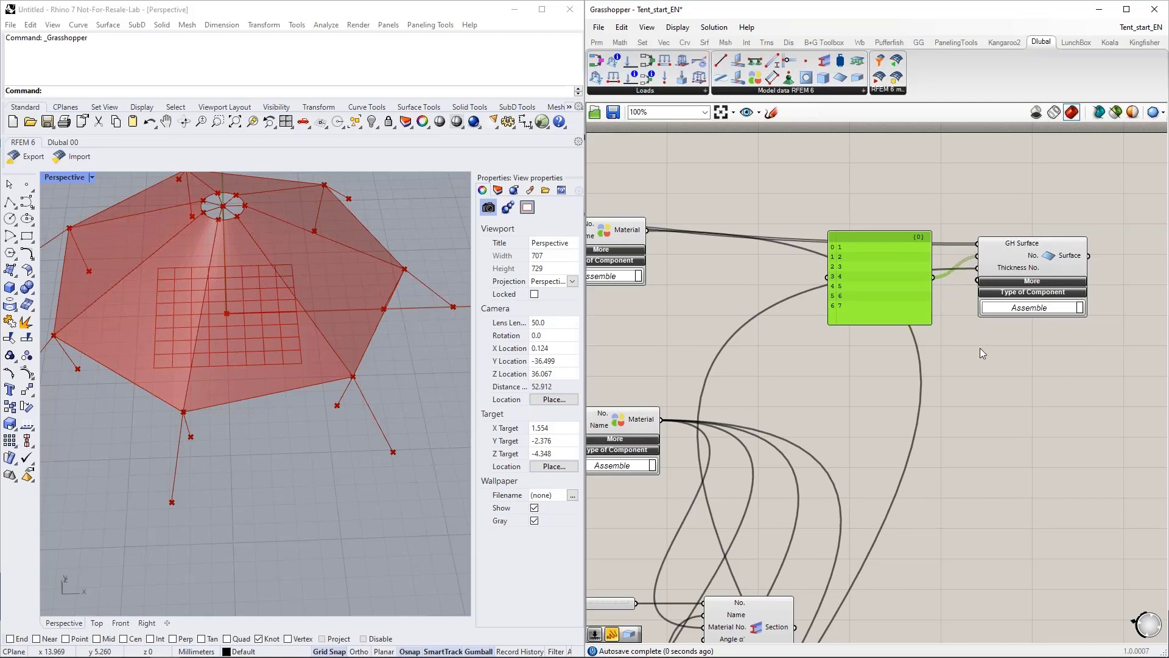
Step: Set the tent geometry's Amnt Clm slider to 10
{"action": "scroll", "coordinate": [989, 325], "scroll_direction": "down", "scroll_amount": 1}
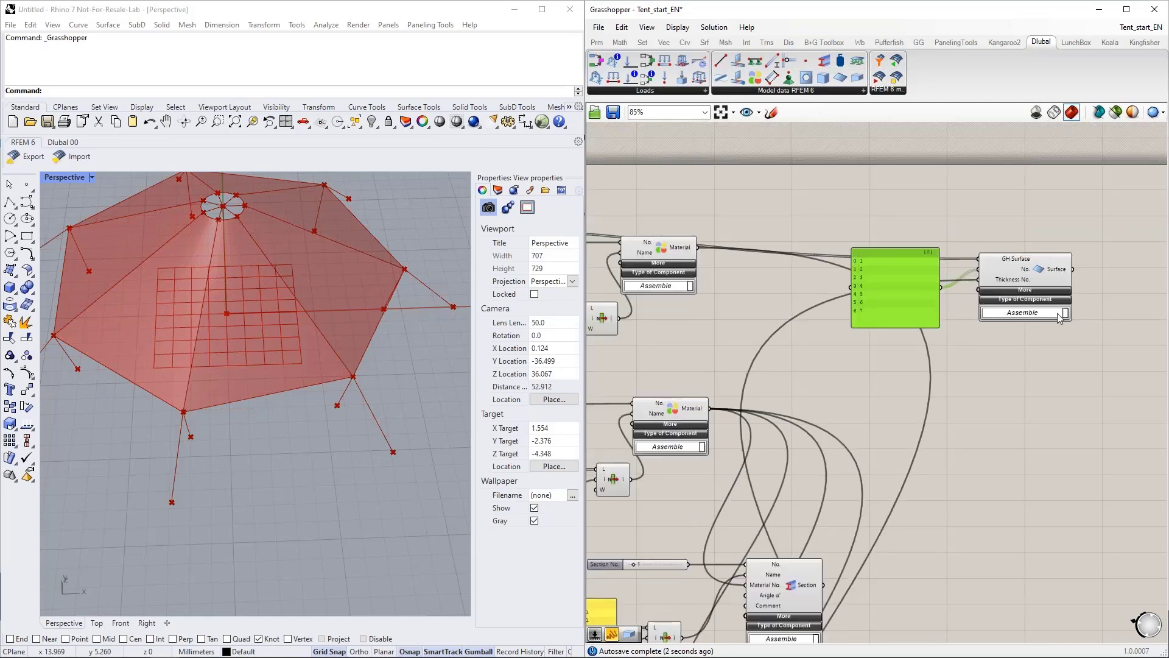
{"action": "scroll", "coordinate": [1062, 313], "scroll_direction": "down", "scroll_amount": 8}
{"action": "scroll", "coordinate": [658, 322], "scroll_direction": "up", "scroll_amount": 3}
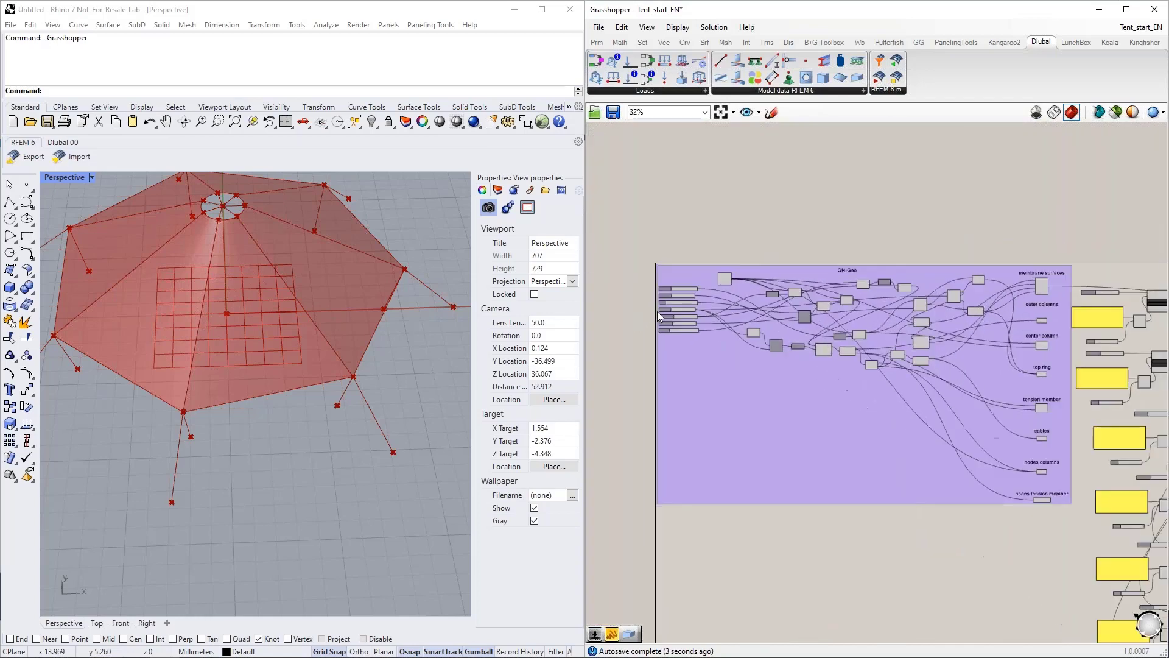
{"action": "scroll", "coordinate": [657, 312], "scroll_direction": "up", "scroll_amount": 8}
{"action": "left_click_drag", "start_coordinate": [800, 297], "coordinate": [823, 296]}
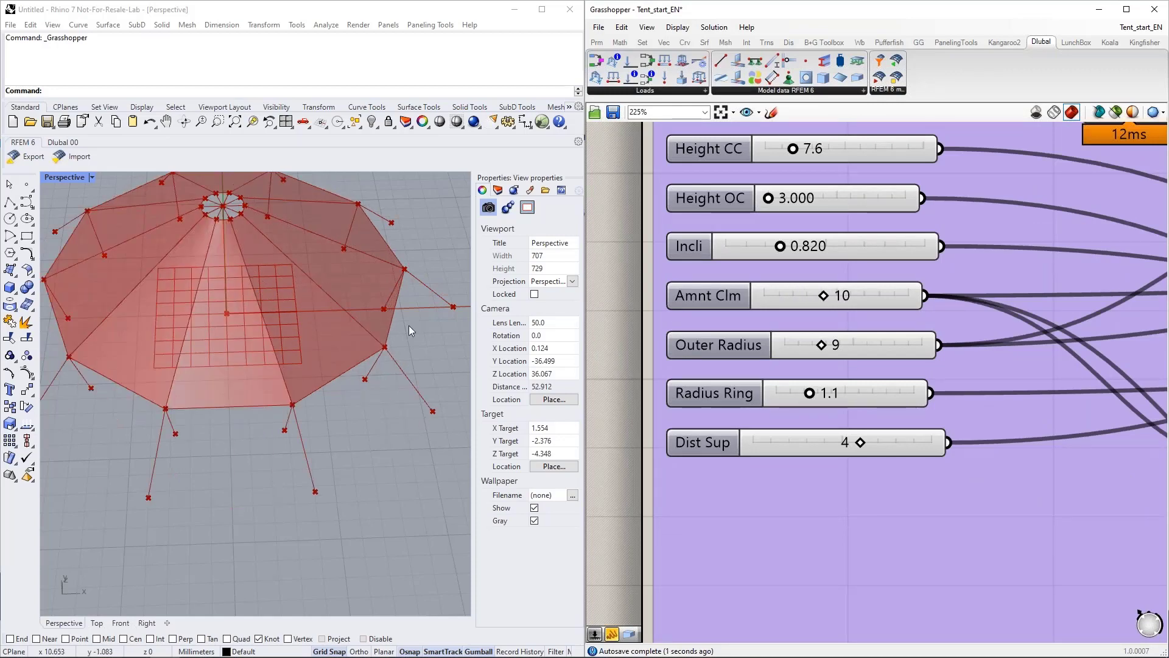
Step: Set the tent geometry's Amnt Clm slider to 7
{"action": "scroll", "coordinate": [410, 330], "scroll_direction": "down", "scroll_amount": 2}
{"action": "right_click_drag", "start_coordinate": [410, 330], "coordinate": [391, 357]}
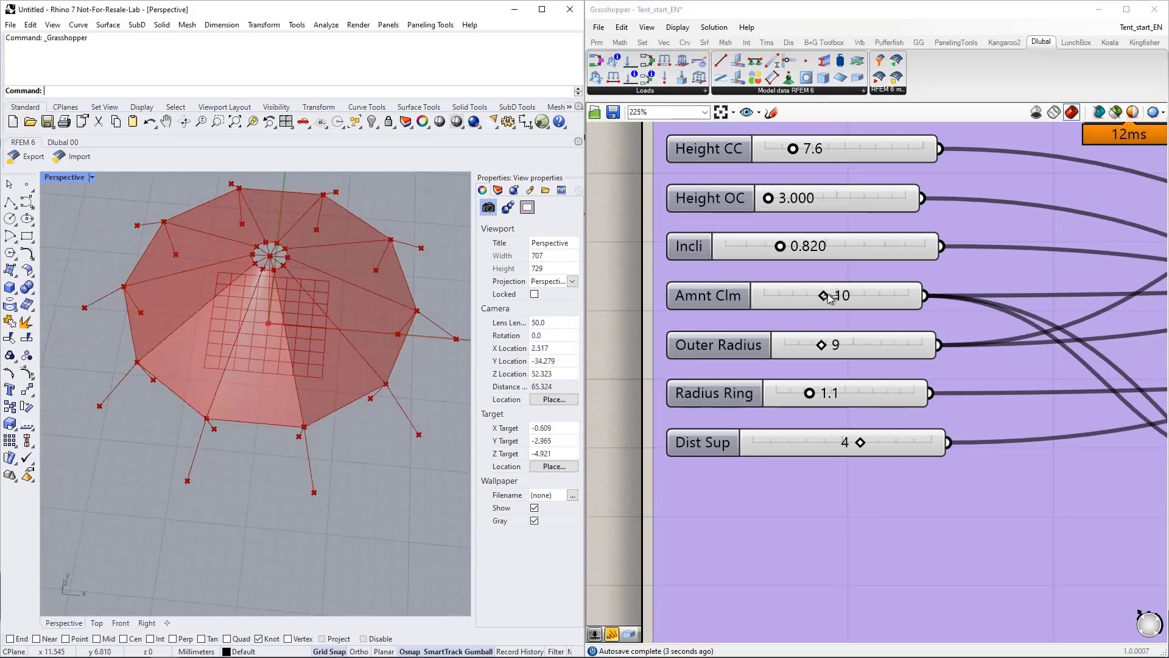
{"action": "left_click_drag", "start_coordinate": [828, 296], "coordinate": [799, 296]}
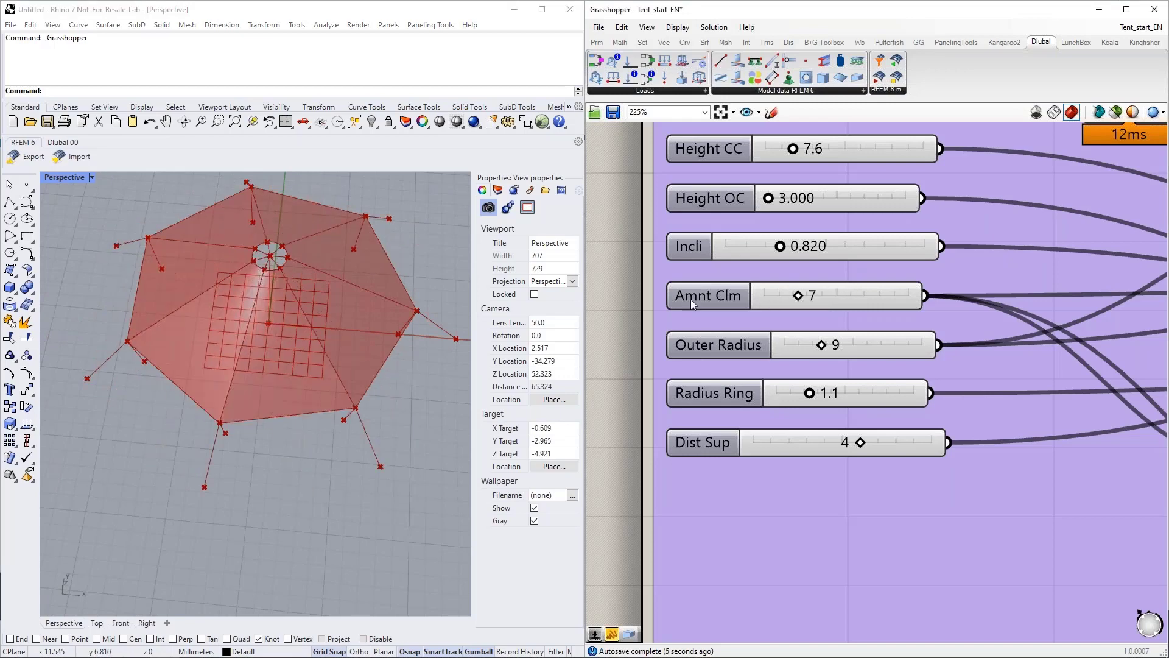
Step: Delete the number panel wired to the Surface component and move the Surface component slightly up
{"action": "scroll", "coordinate": [653, 305], "scroll_direction": "down", "scroll_amount": 11}
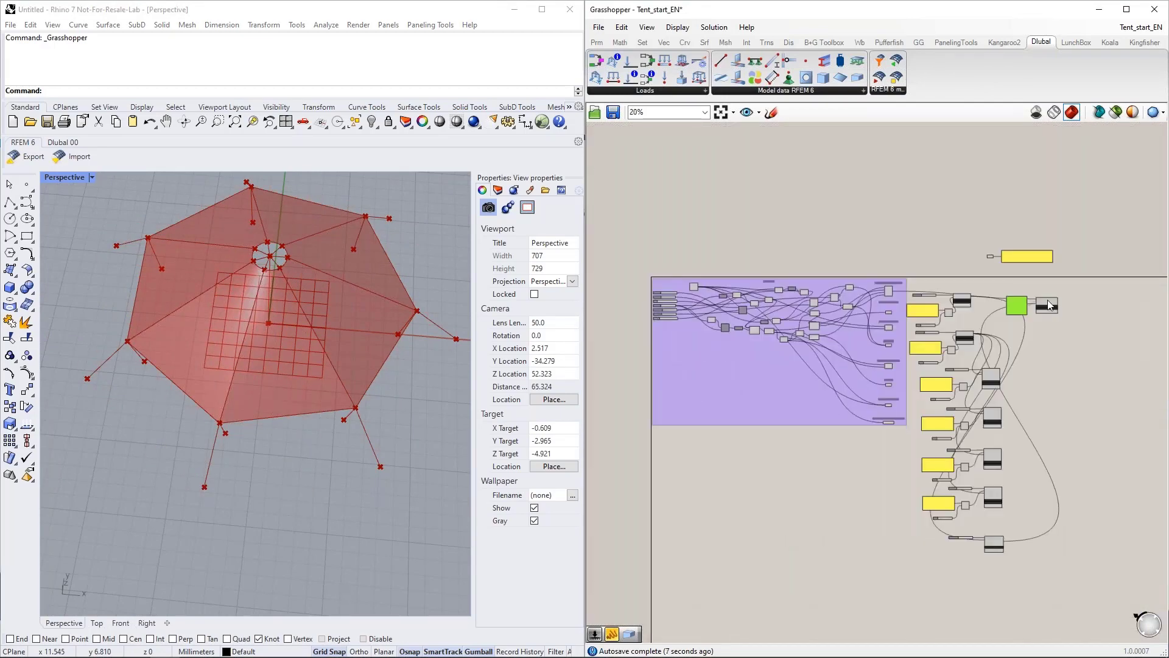
{"action": "scroll", "coordinate": [1048, 301], "scroll_direction": "up", "scroll_amount": 3}
{"action": "scroll", "coordinate": [968, 315], "scroll_direction": "up", "scroll_amount": 4}
{"action": "right_click_drag", "start_coordinate": [971, 382], "coordinate": [1003, 332]}
{"action": "key", "text": "Delete"}
{"action": "left_click_drag", "start_coordinate": [1079, 264], "coordinate": [1084, 224]}
{"action": "right_click_drag", "start_coordinate": [902, 246], "coordinate": [925, 283]}
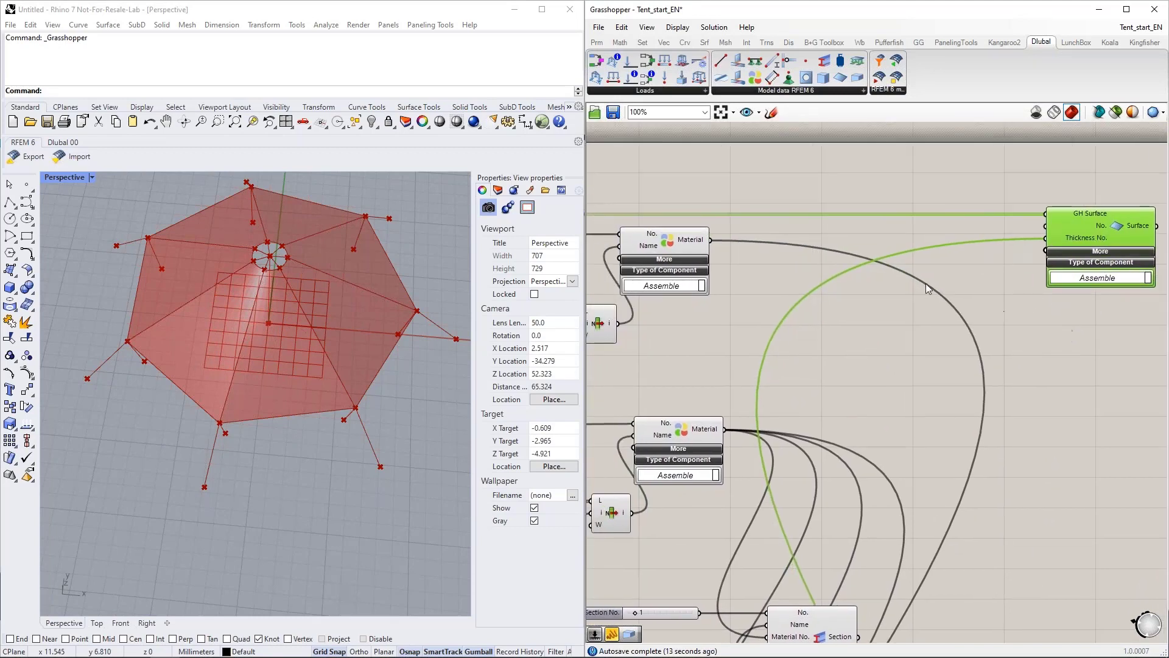
Step: Add a Series component in front of the Surface component
{"action": "double_click", "coordinate": [850, 302]}
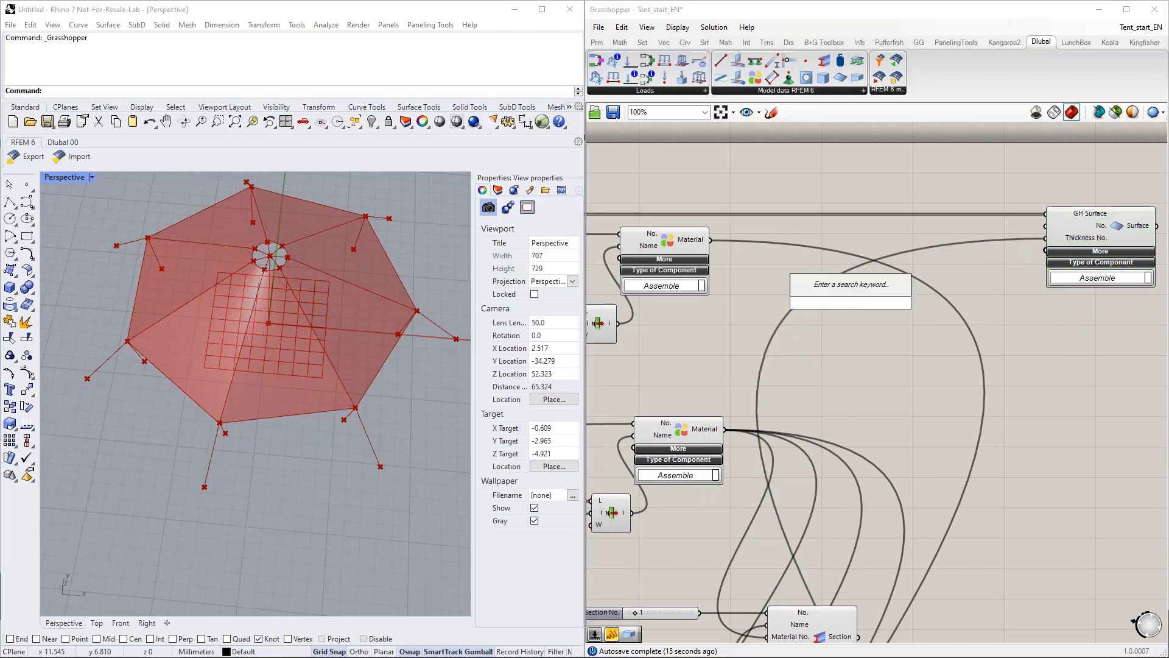
{"action": "type", "text": "\"serie"}
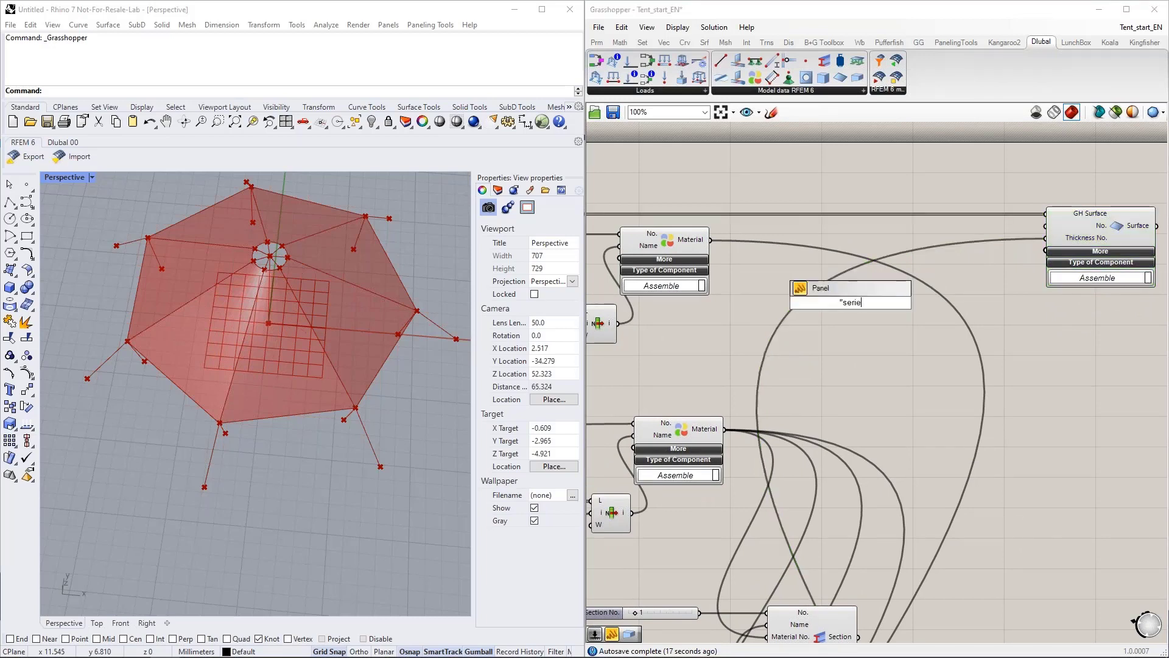
{"action": "key", "text": "BackSpace"}
{"action": "key", "text": "BackSpace"}
{"action": "key", "text": "BackSpace"}
{"action": "key", "text": "BackSpace"}
{"action": "key", "text": "BackSpace"}
{"action": "type", "text": "seri"}
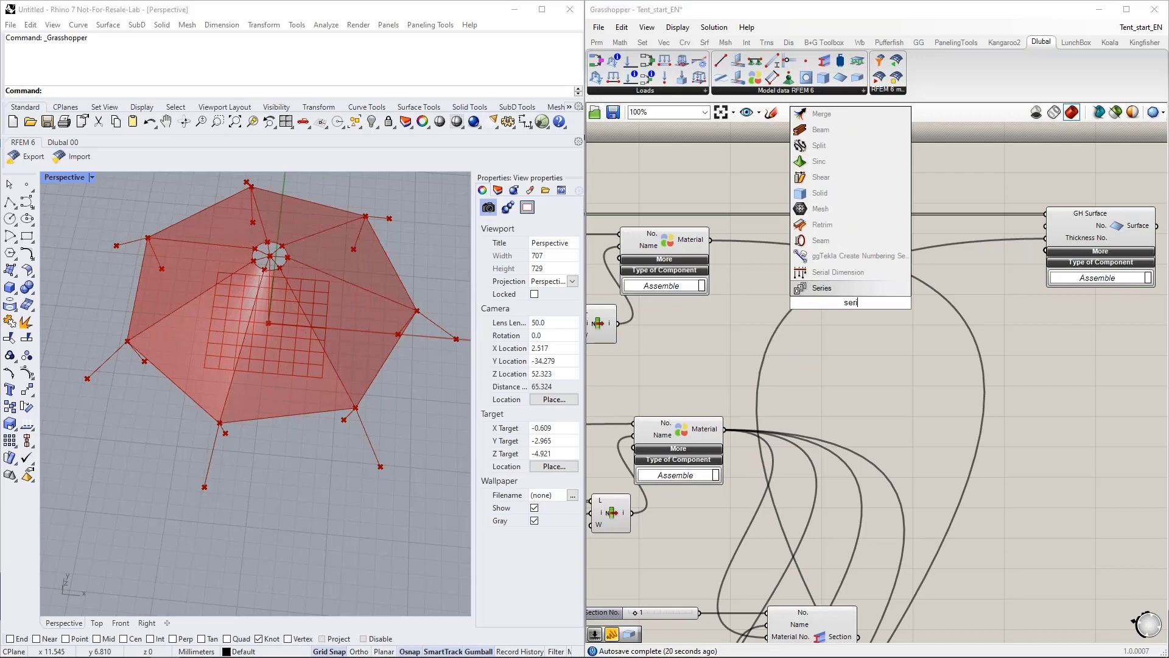
{"action": "key", "text": "Return"}
{"action": "left_click_drag", "start_coordinate": [861, 300], "coordinate": [910, 258]}
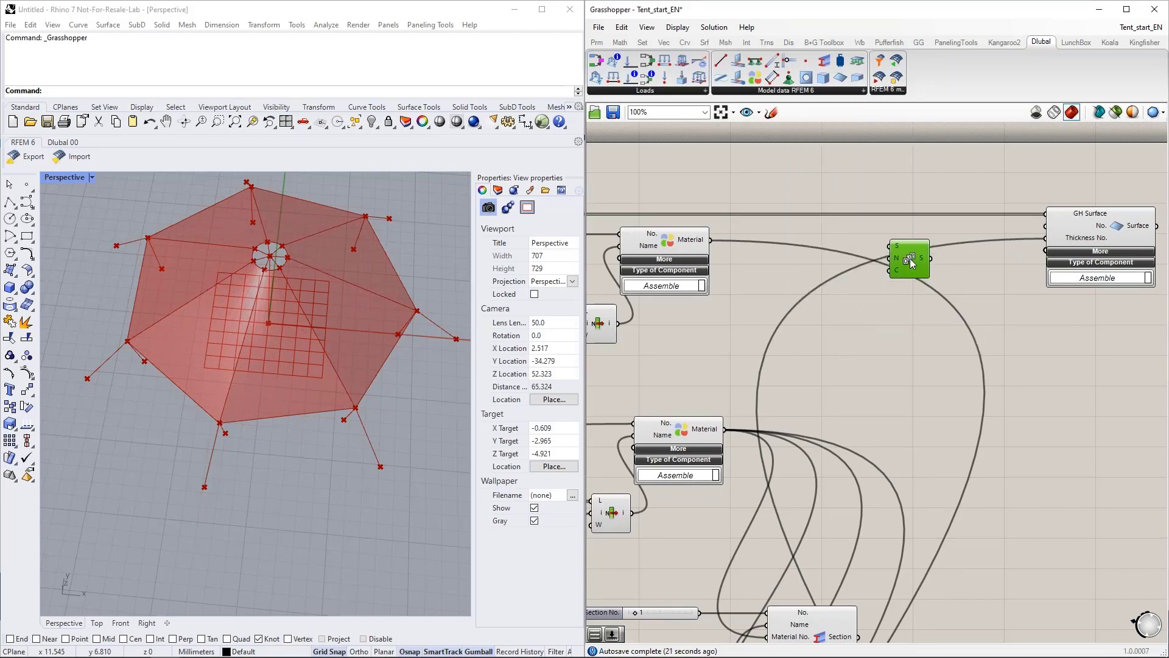
Step: Set the Series component's start value S to 1
{"action": "right_click", "coordinate": [895, 244]}
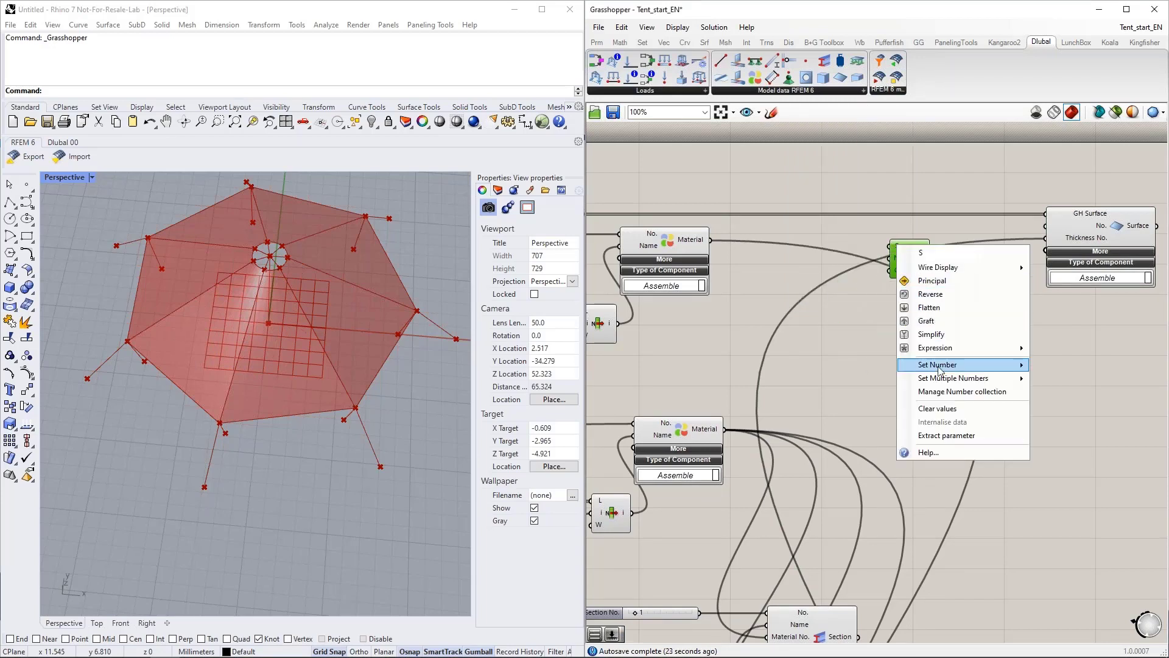
{"action": "mouse_move", "coordinate": [942, 366]}
{"action": "type", "text": "1"}
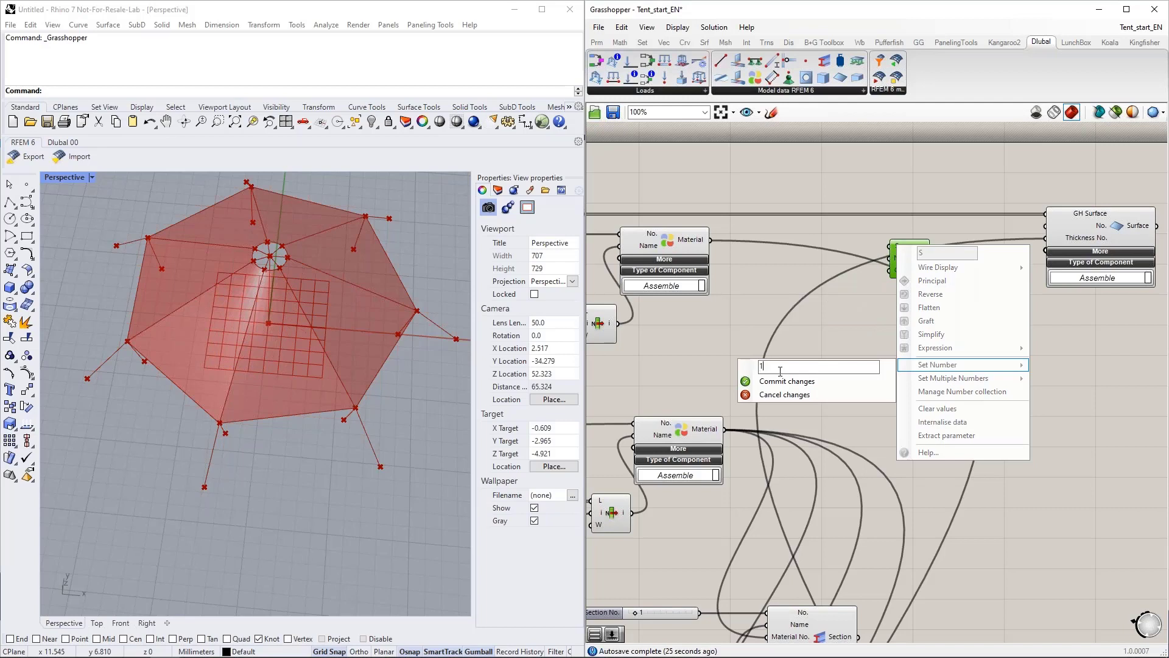
{"action": "left_click", "coordinate": [785, 382]}
Step: Move the Series component over to the geometry sliders and wire the Amnt Clm slider to its C input
{"action": "mouse_move", "coordinate": [895, 257]}
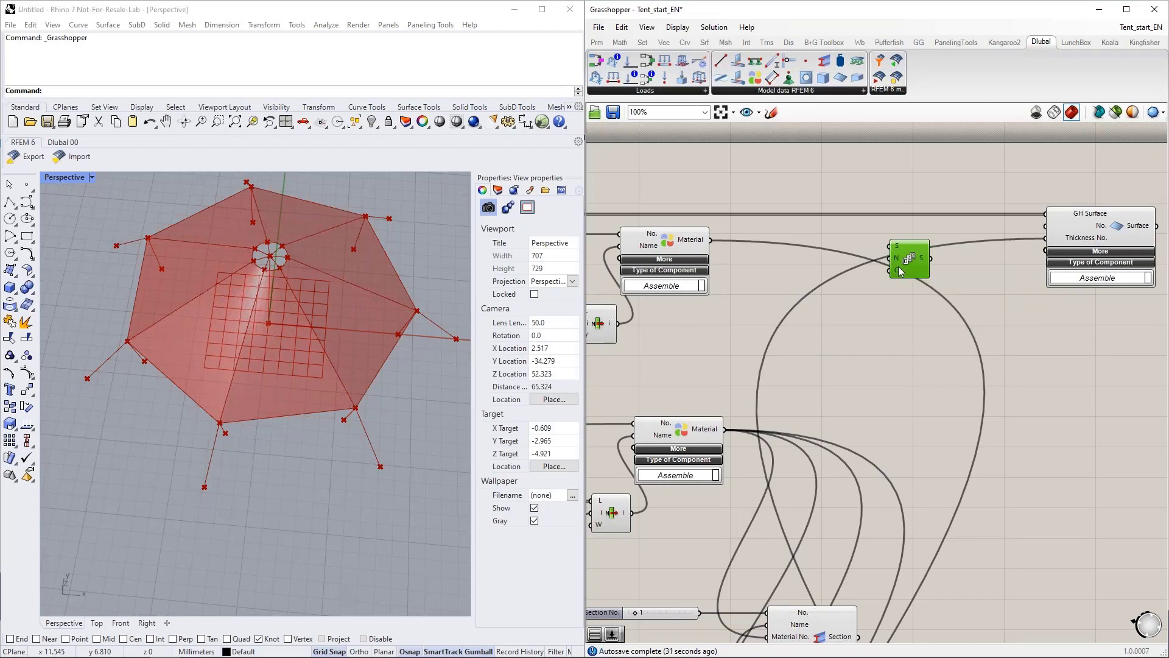
{"action": "scroll", "coordinate": [898, 265], "scroll_direction": "down", "scroll_amount": 2}
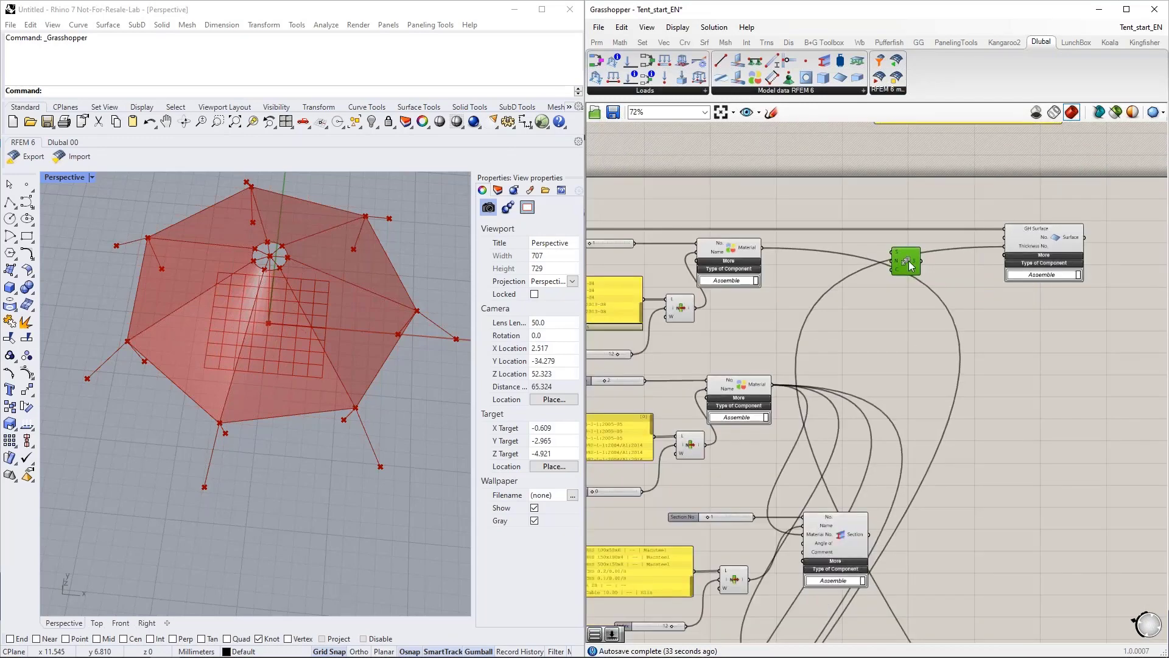
{"action": "scroll", "coordinate": [930, 271], "scroll_direction": "down", "scroll_amount": 3}
{"action": "right_click_drag", "start_coordinate": [859, 281], "coordinate": [1161, 298]}
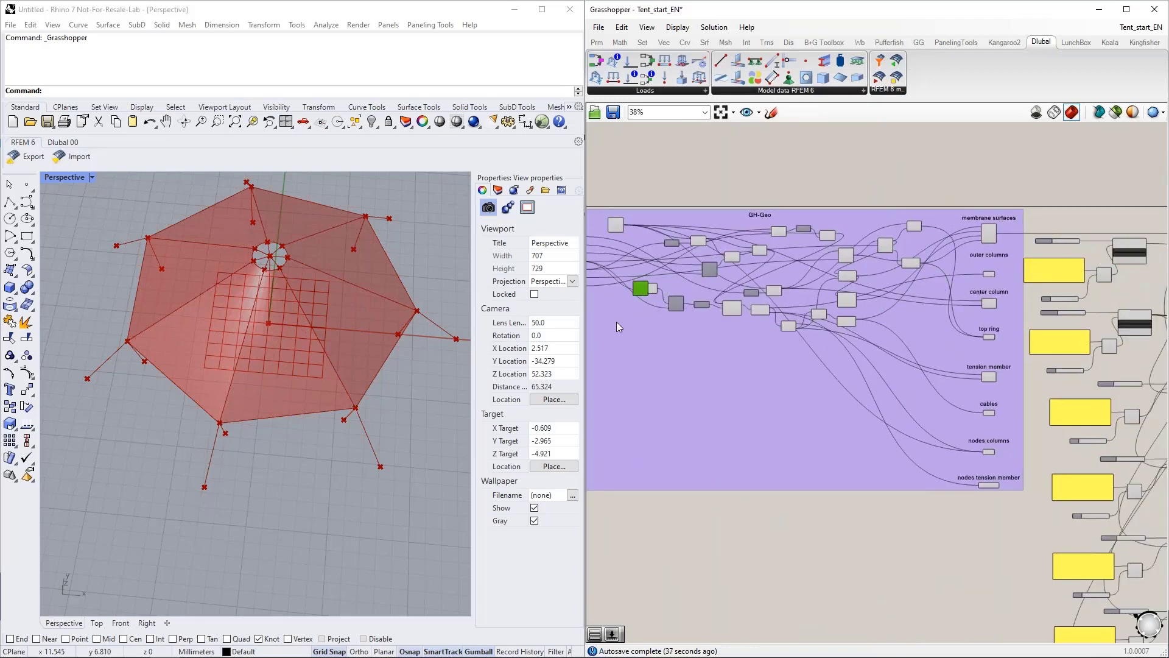
{"action": "right_click_drag", "start_coordinate": [619, 326], "coordinate": [731, 354]}
{"action": "scroll", "coordinate": [703, 323], "scroll_direction": "up", "scroll_amount": 6}
{"action": "right_click_drag", "start_coordinate": [693, 242], "coordinate": [726, 258]}
{"action": "left_click_drag", "start_coordinate": [723, 250], "coordinate": [882, 348]}
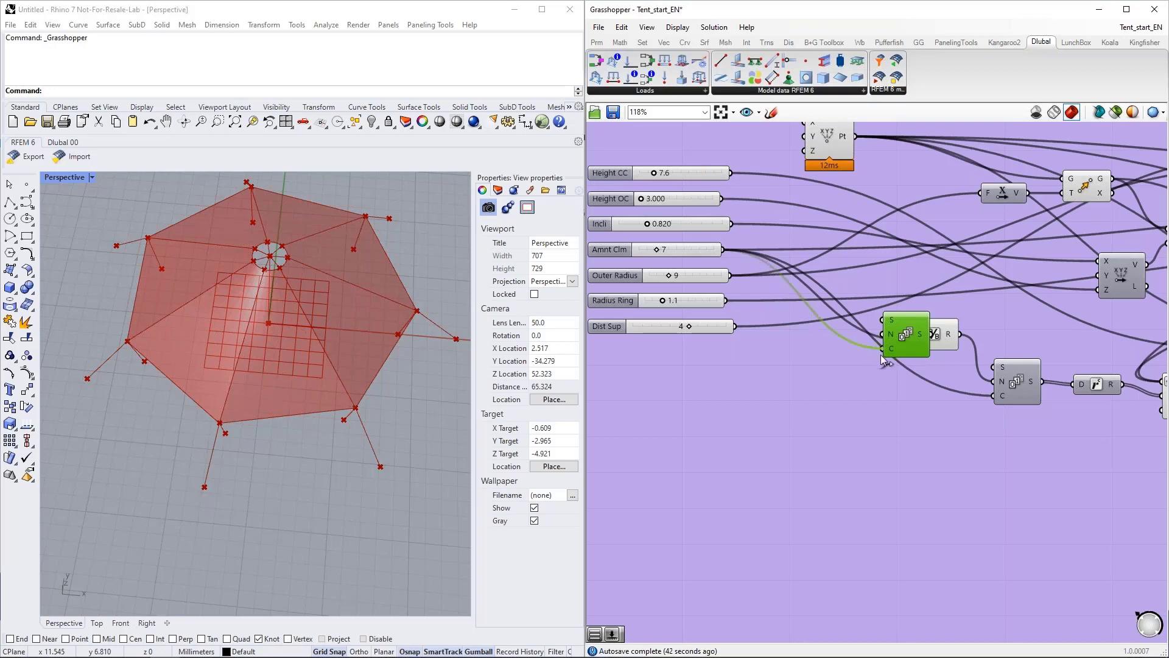
Step: Move the Series component back in front of the Surface component and wire its output to the No. input
{"action": "scroll", "coordinate": [640, 369], "scroll_direction": "down", "scroll_amount": 1}
{"action": "scroll", "coordinate": [640, 367], "scroll_direction": "down", "scroll_amount": 6}
{"action": "scroll", "coordinate": [1149, 332], "scroll_direction": "up", "scroll_amount": 1}
{"action": "right_click_drag", "start_coordinate": [1149, 332], "coordinate": [754, 353]}
{"action": "scroll", "coordinate": [754, 354], "scroll_direction": "up", "scroll_amount": 5}
{"action": "left_click_drag", "start_coordinate": [683, 300], "coordinate": [857, 340]}
{"action": "scroll", "coordinate": [900, 361], "scroll_direction": "up", "scroll_amount": 3}
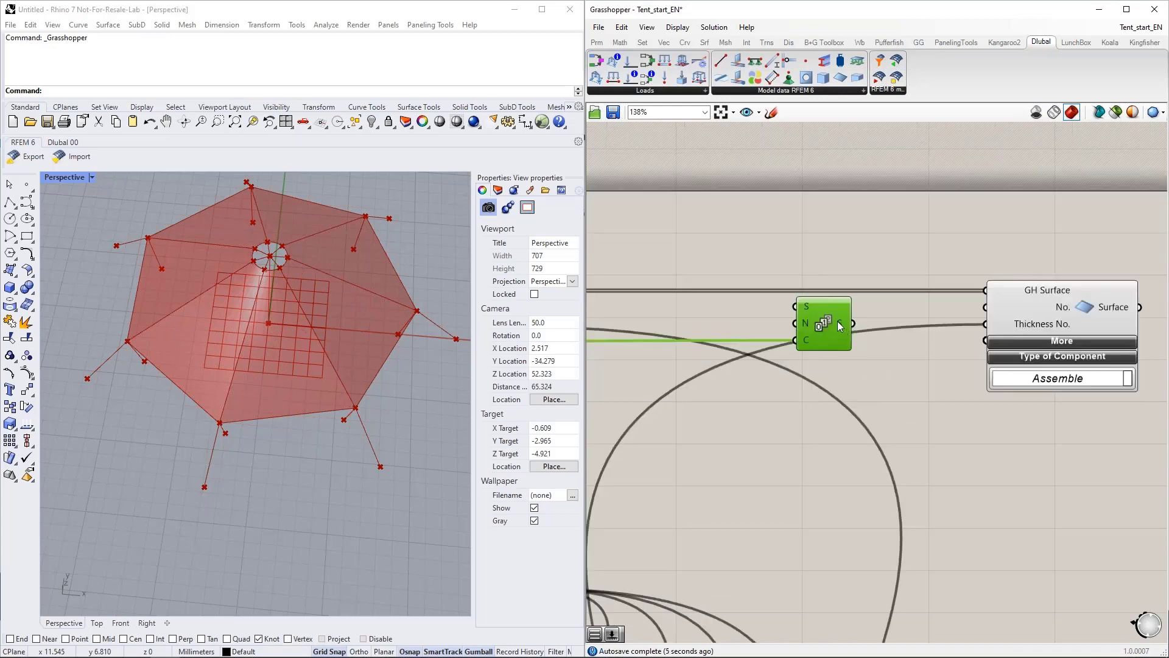
{"action": "mouse_move", "coordinate": [838, 321]}
{"action": "left_click_drag", "start_coordinate": [853, 323], "coordinate": [985, 307]}
{"action": "scroll", "coordinate": [774, 261], "scroll_direction": "down", "scroll_amount": 3}
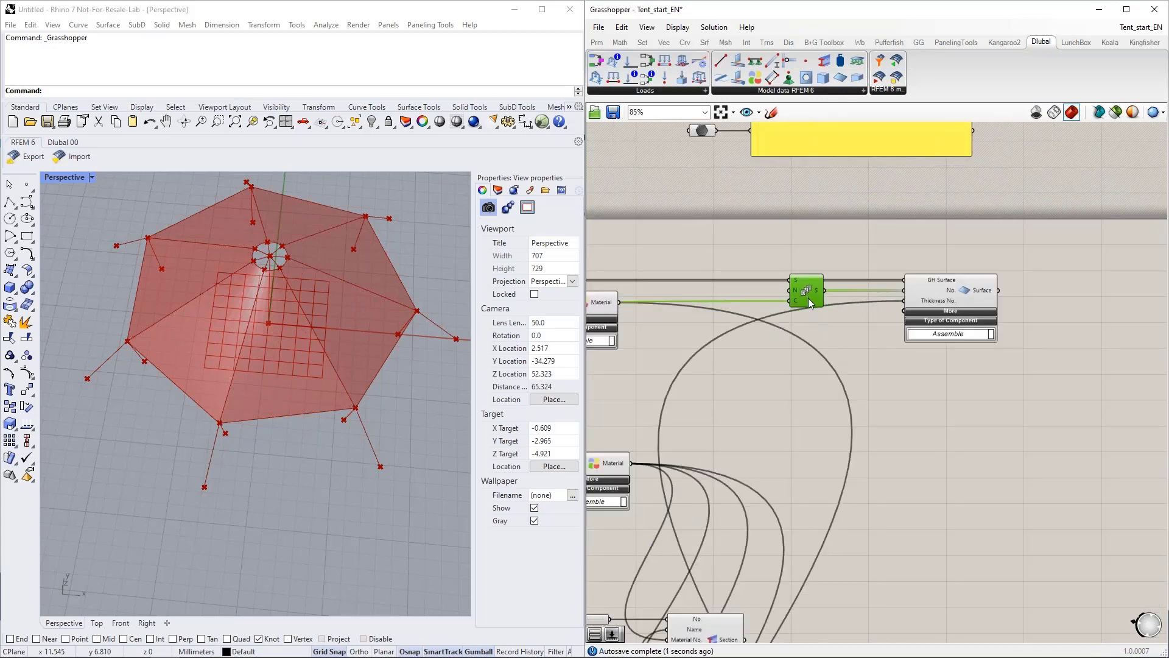
Step: Expand the Surface component's additional inputs and add a Value List in front of them
{"action": "right_click_drag", "start_coordinate": [849, 385], "coordinate": [850, 295]}
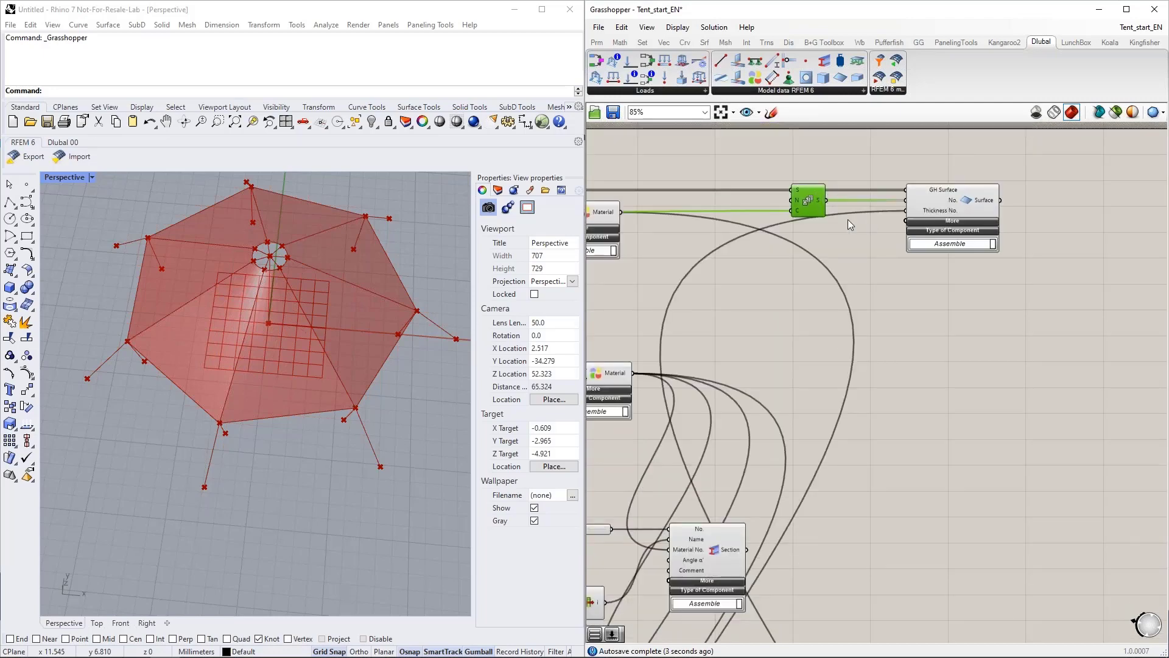
{"action": "left_click", "coordinate": [947, 221]}
{"action": "double_click", "coordinate": [793, 269]}
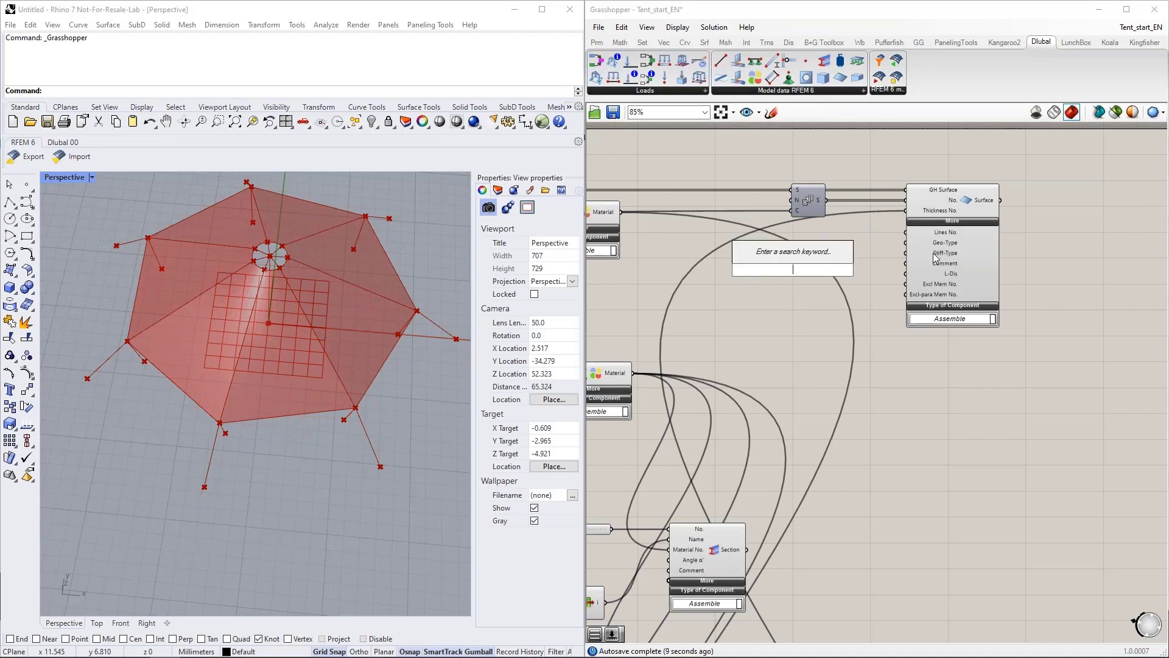
{"action": "mouse_move", "coordinate": [935, 258]}
{"action": "type", "text": "va"}
{"action": "key", "text": "Return"}
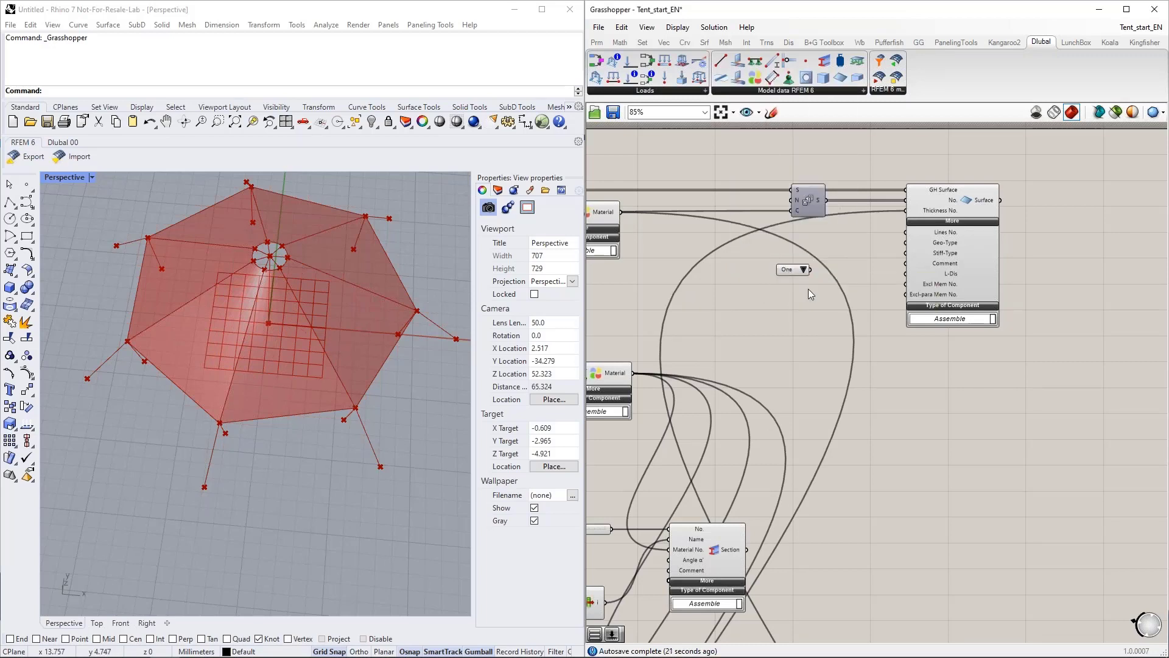
{"action": "left_click_drag", "start_coordinate": [840, 266], "coordinate": [880, 268]}
Step: Wire the Value List to the Surface component's Stiff-Type input, choose TYPE_MEMBRANE and align the list with that input
{"action": "scroll", "coordinate": [880, 268], "scroll_direction": "up", "scroll_amount": 3}
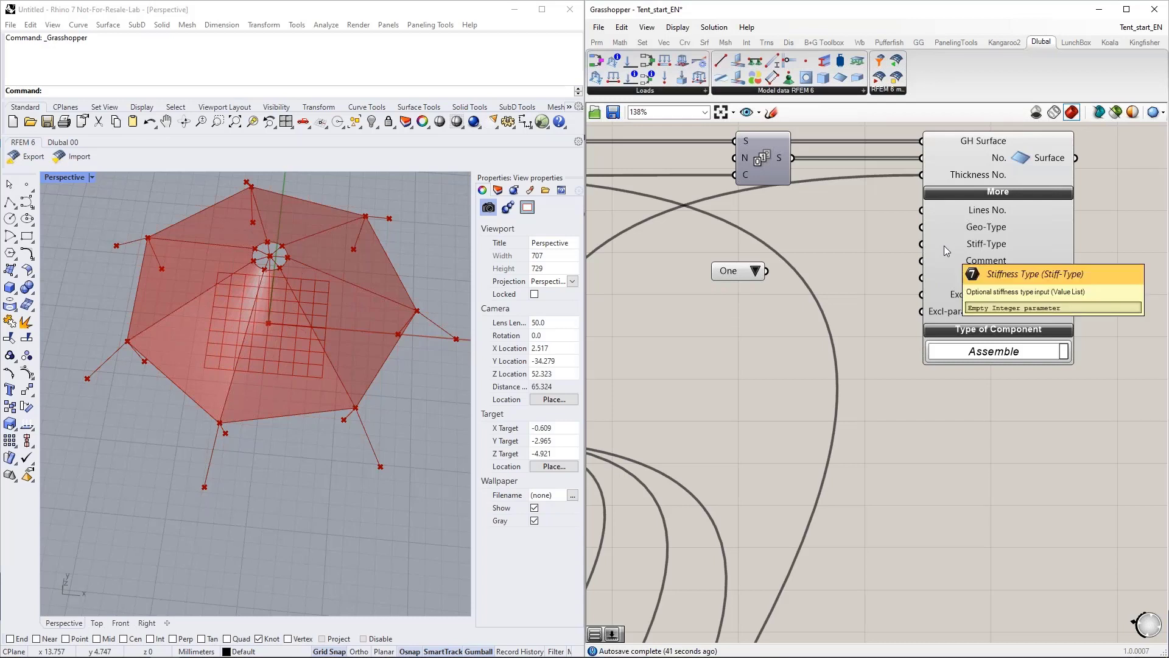
{"action": "mouse_move", "coordinate": [766, 271]}
{"action": "left_mouse_down"}
{"action": "mouse_move", "coordinate": [915, 248]}
{"action": "mouse_move", "coordinate": [759, 255]}
{"action": "left_mouse_up"}
{"action": "left_click", "coordinate": [857, 254]}
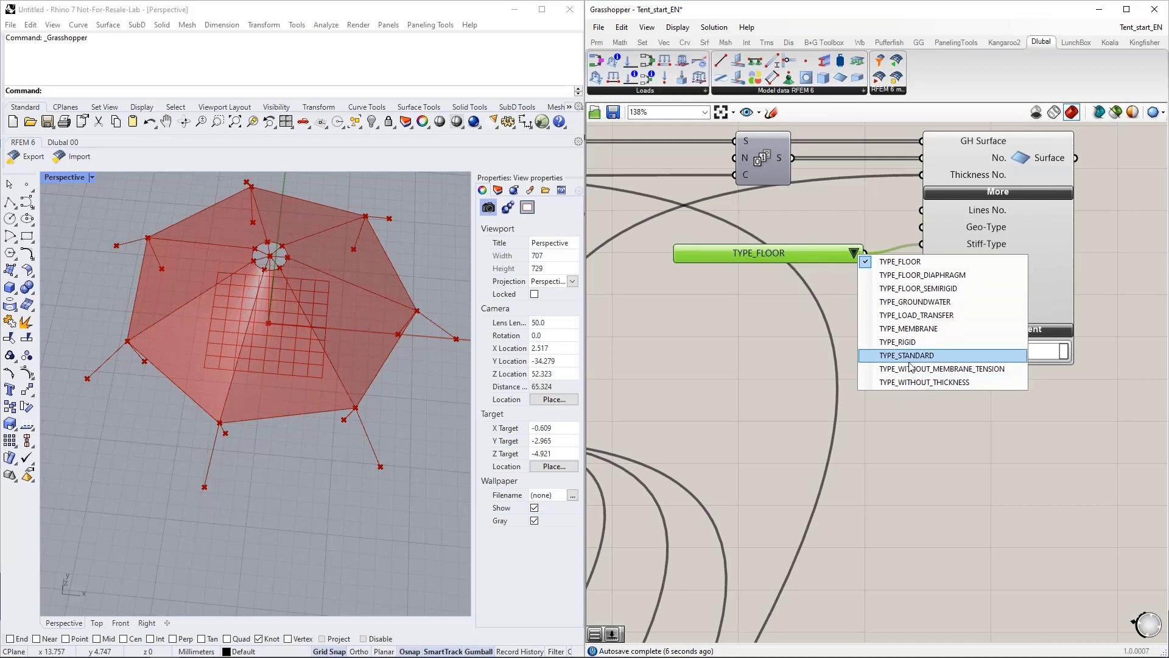
{"action": "left_click", "coordinate": [884, 328]}
{"action": "left_click_drag", "start_coordinate": [761, 254], "coordinate": [761, 245]}
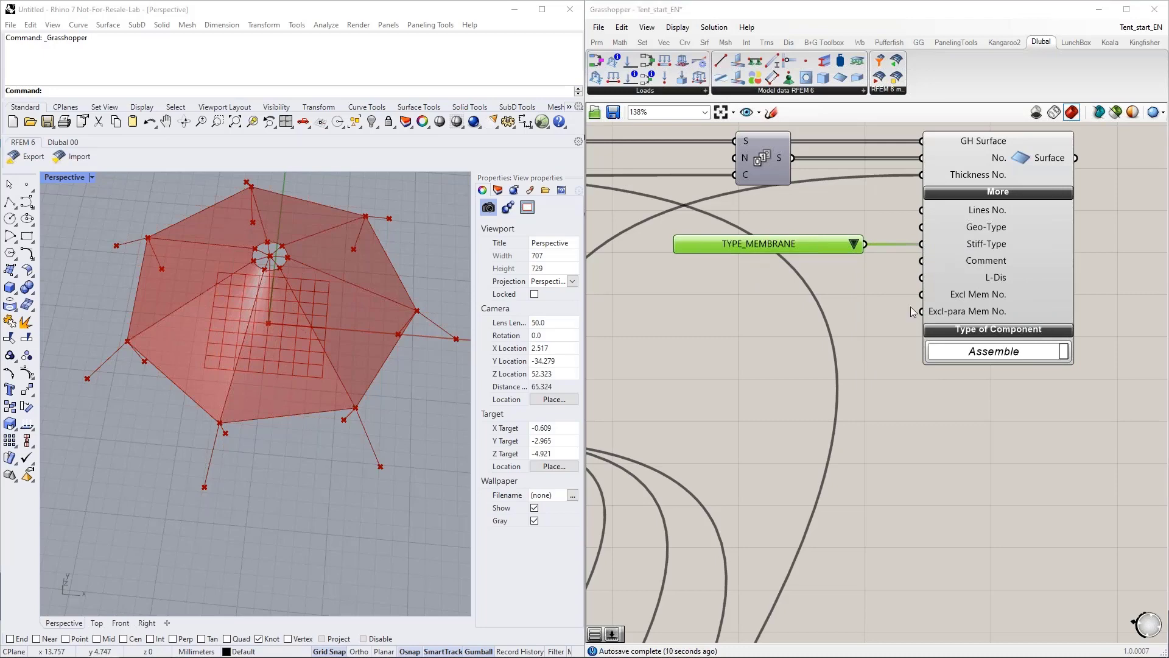
Step: Place a Dlubal Member component below the Surface component
{"action": "scroll", "coordinate": [938, 289], "scroll_direction": "down", "scroll_amount": 2}
{"action": "scroll", "coordinate": [938, 398], "scroll_direction": "down", "scroll_amount": 2}
{"action": "right_click_drag", "start_coordinate": [939, 399], "coordinate": [811, 362]}
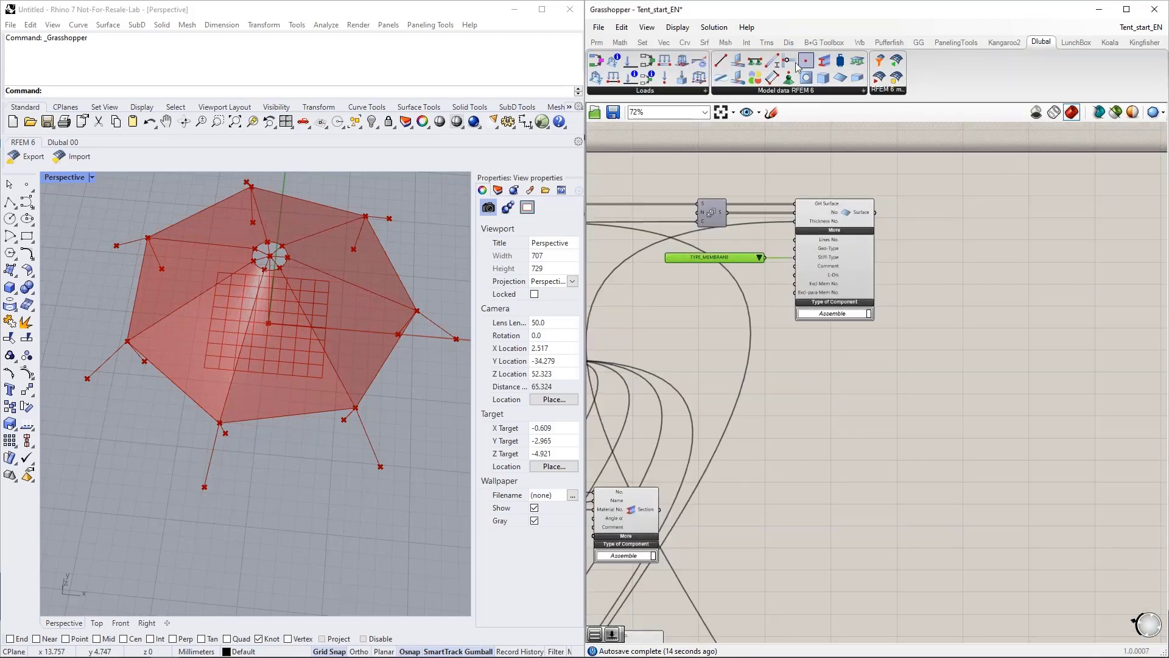
{"action": "left_click_drag", "start_coordinate": [772, 60], "coordinate": [865, 436]}
{"action": "scroll", "coordinate": [780, 416], "scroll_direction": "up", "scroll_amount": 5}
{"action": "left_click", "coordinate": [885, 359]}
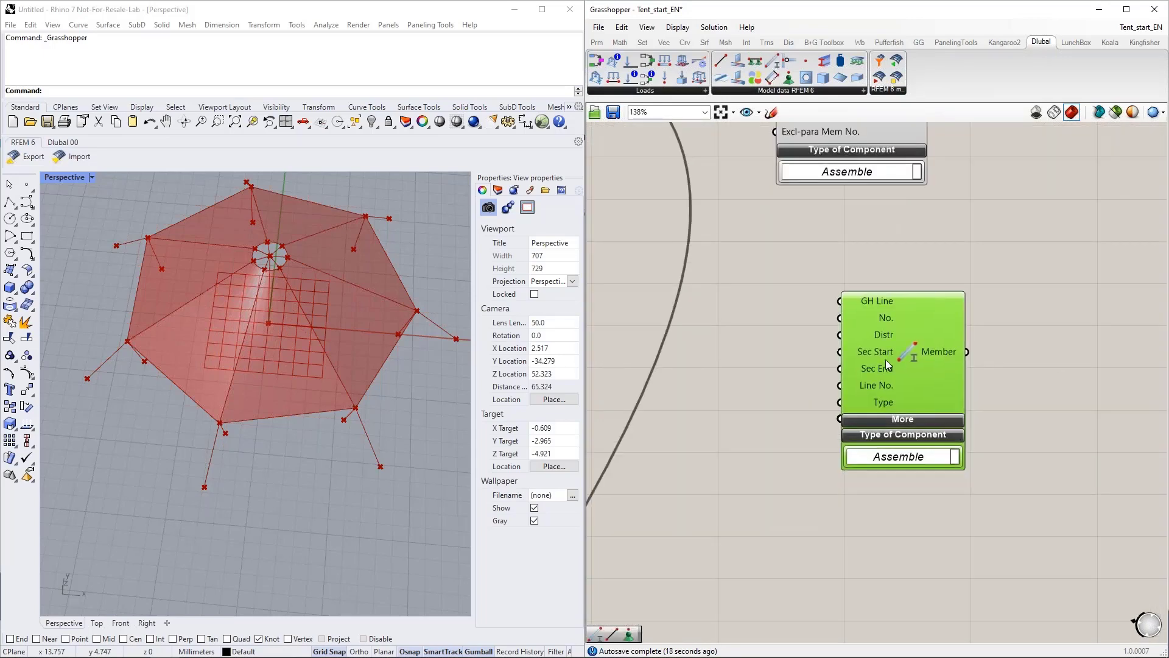
Step: Wire the outer columns geometry to the Member component's GH Line input and place the component back below the Surface component
{"action": "scroll", "coordinate": [864, 357], "scroll_direction": "down", "scroll_amount": 3}
{"action": "scroll", "coordinate": [971, 370], "scroll_direction": "down", "scroll_amount": 5}
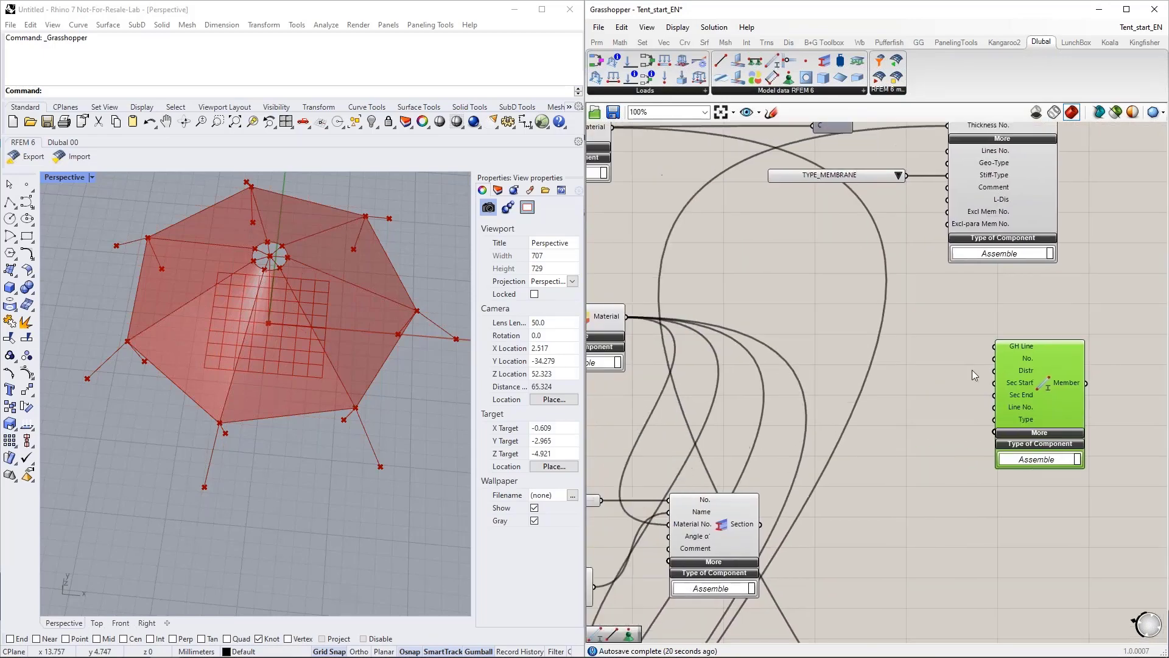
{"action": "left_click_drag", "start_coordinate": [1069, 378], "coordinate": [827, 343]}
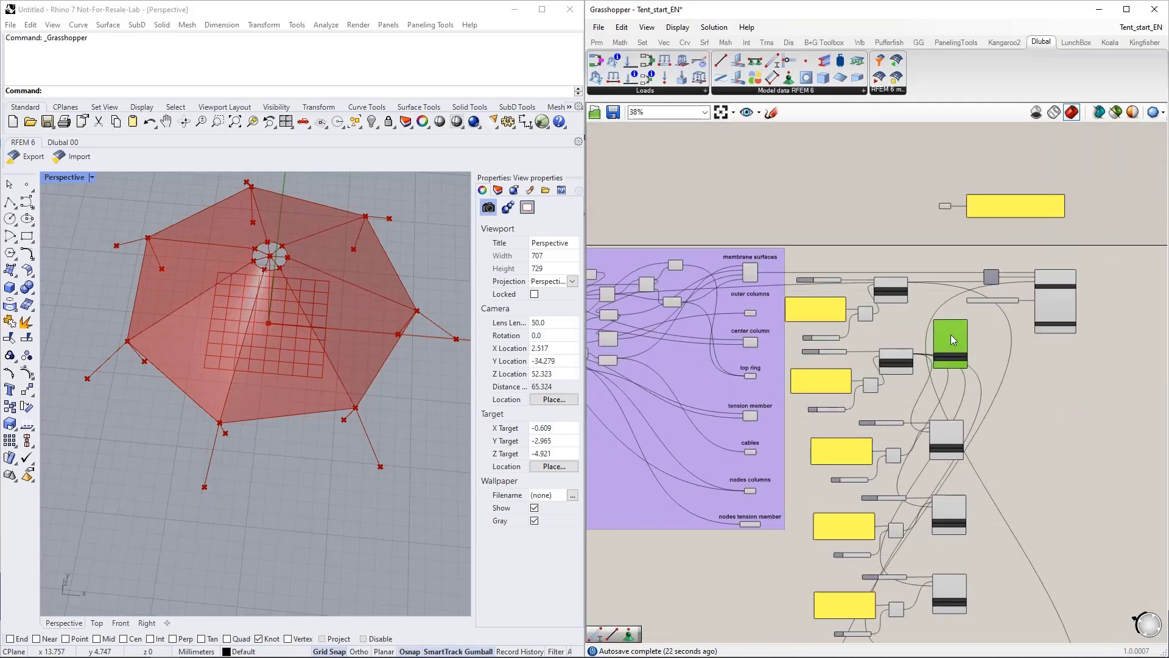
{"action": "scroll", "coordinate": [834, 333], "scroll_direction": "up", "scroll_amount": 4}
{"action": "left_click_drag", "start_coordinate": [634, 281], "coordinate": [1033, 301]}
{"action": "right_click_drag", "start_coordinate": [910, 303], "coordinate": [696, 279]}
{"action": "left_click_drag", "start_coordinate": [696, 279], "coordinate": [953, 364]}
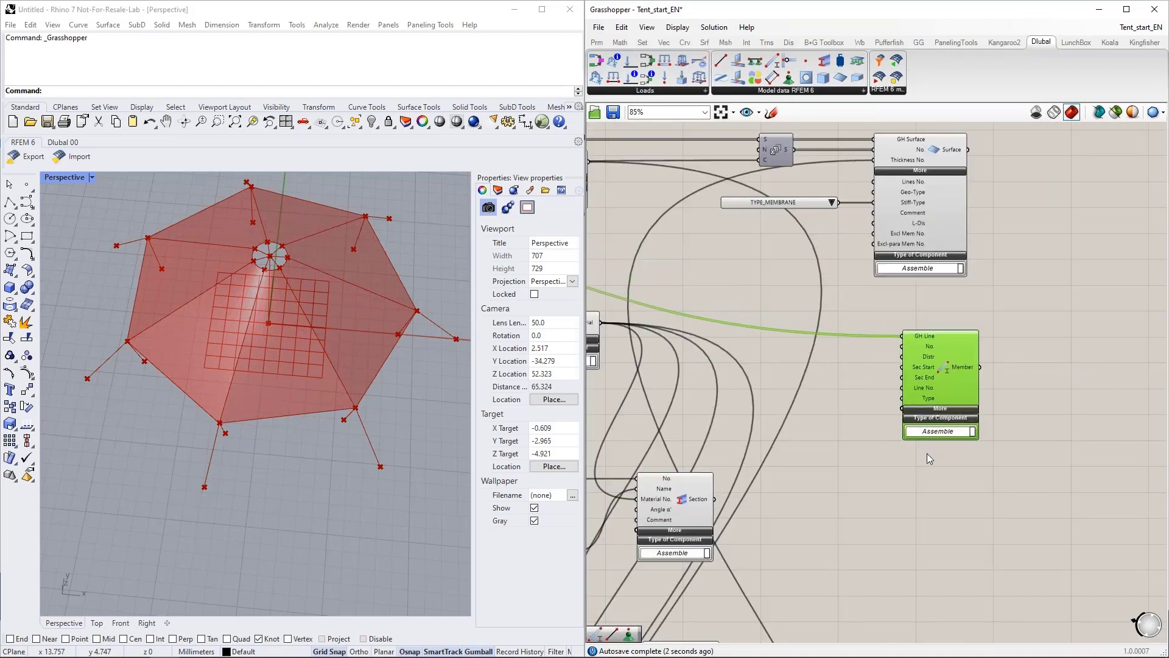
{"action": "right_click_drag", "start_coordinate": [926, 453], "coordinate": [927, 400]}
{"action": "mouse_move", "coordinate": [925, 284]}
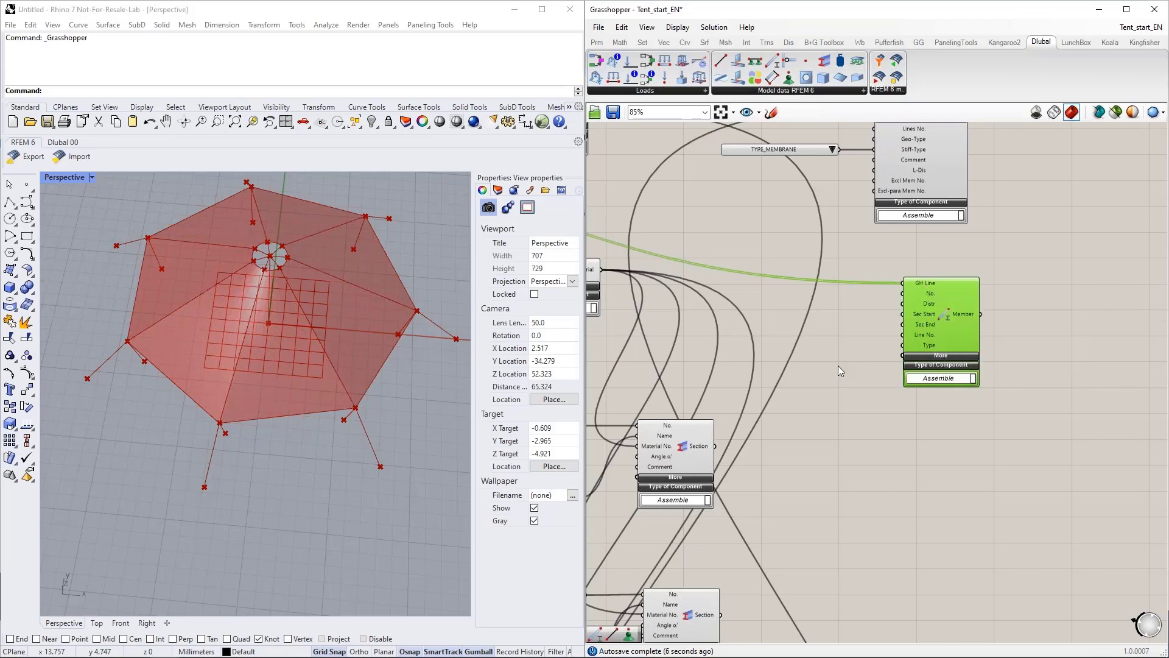
Step: Duplicate the Series component in front of the Member component and wire the copy to the Member's No. input
{"action": "right_click_drag", "start_coordinate": [853, 347], "coordinate": [907, 432]}
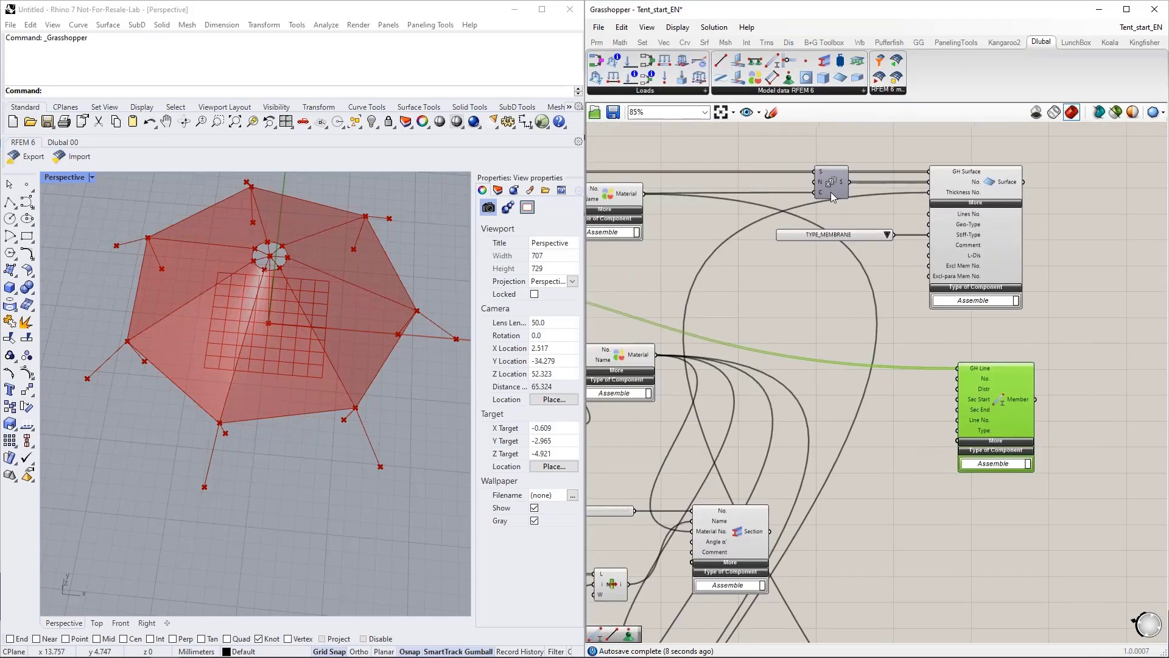
{"action": "left_click_drag", "start_coordinate": [830, 192], "coordinate": [957, 378], "text": "alt"}
{"action": "left_click_drag", "start_coordinate": [845, 399], "coordinate": [849, 389]}
{"action": "right_click_drag", "start_coordinate": [899, 418], "coordinate": [915, 356]}
Step: Wire the output of the Section component numbered 1 to the Member component's Sec Start input
{"action": "mouse_move", "coordinate": [968, 317]}
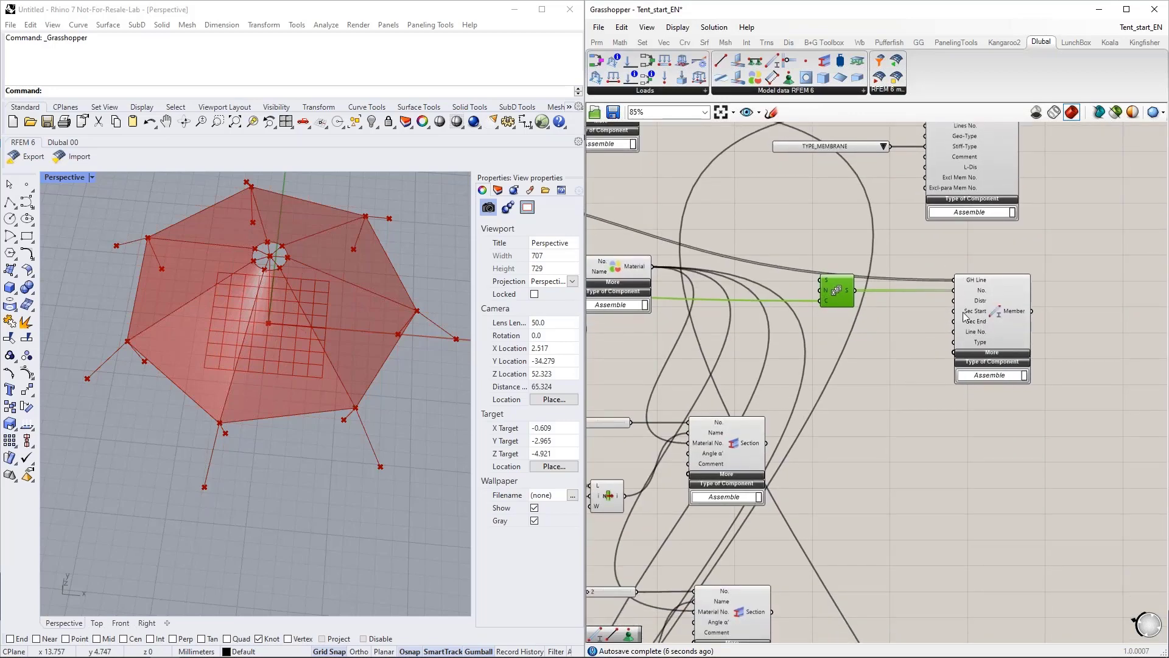
{"action": "right_click_drag", "start_coordinate": [744, 347], "coordinate": [841, 300]}
{"action": "left_click_drag", "start_coordinate": [865, 397], "coordinate": [1052, 265]}
{"action": "right_click_drag", "start_coordinate": [1060, 336], "coordinate": [955, 316]}
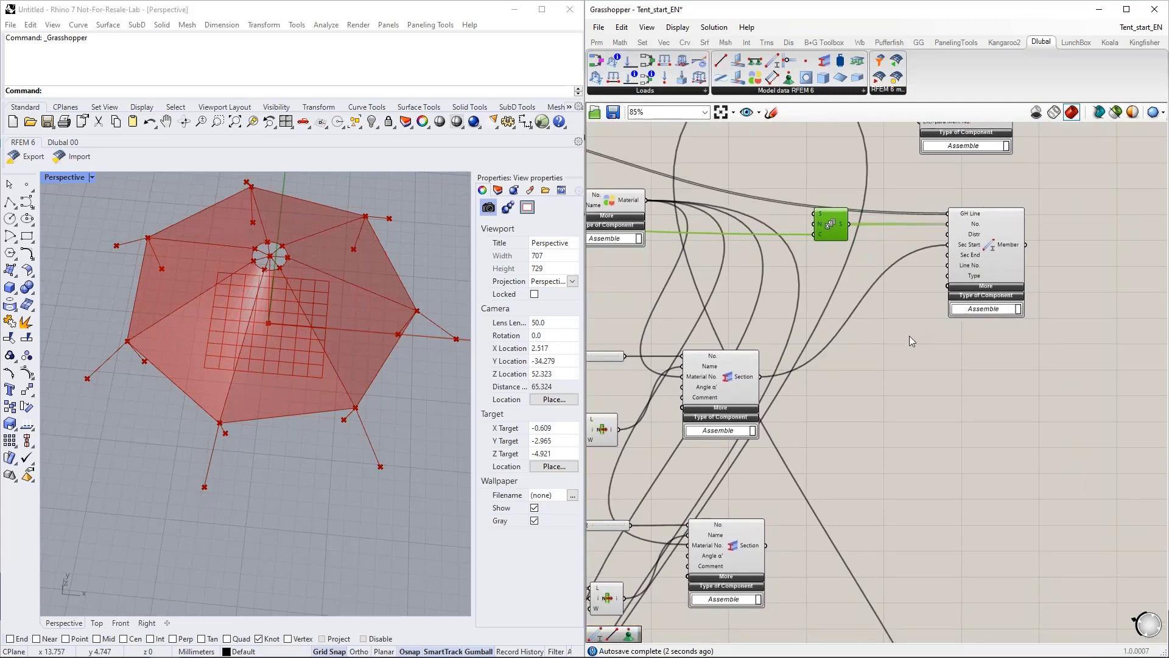
{"action": "right_click_drag", "start_coordinate": [1026, 378], "coordinate": [982, 332]}
Step: Place a second Member component below the first one and maximize the Grasshopper window
{"action": "left_click", "coordinate": [949, 216]}
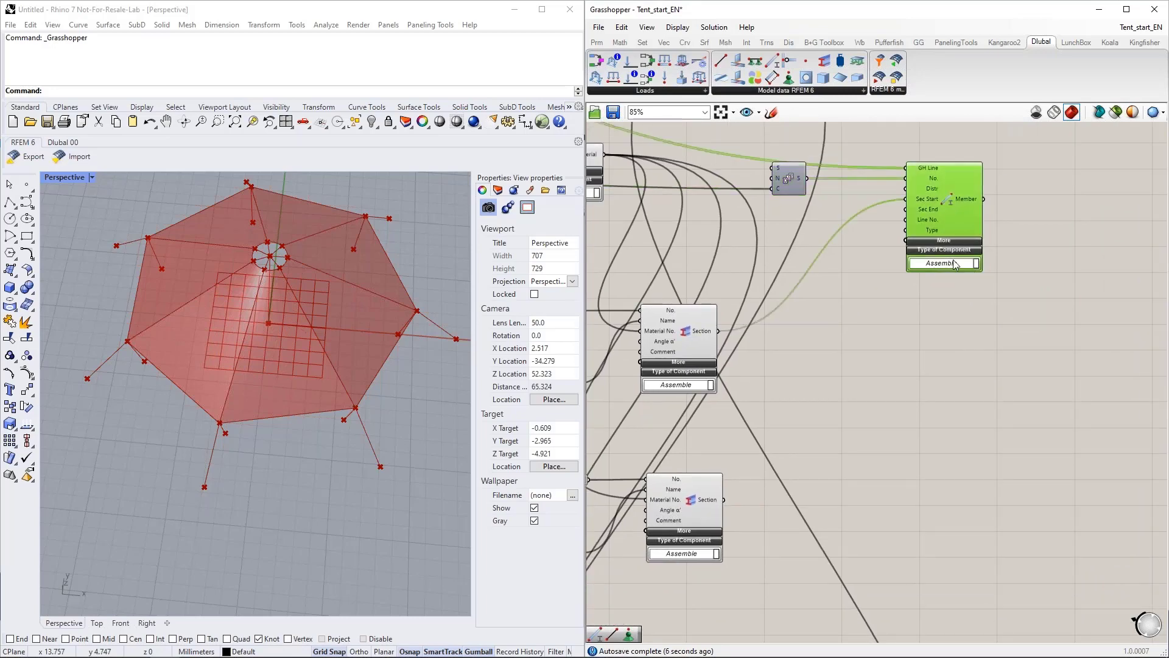
{"action": "scroll", "coordinate": [955, 338], "scroll_direction": "down", "scroll_amount": 1}
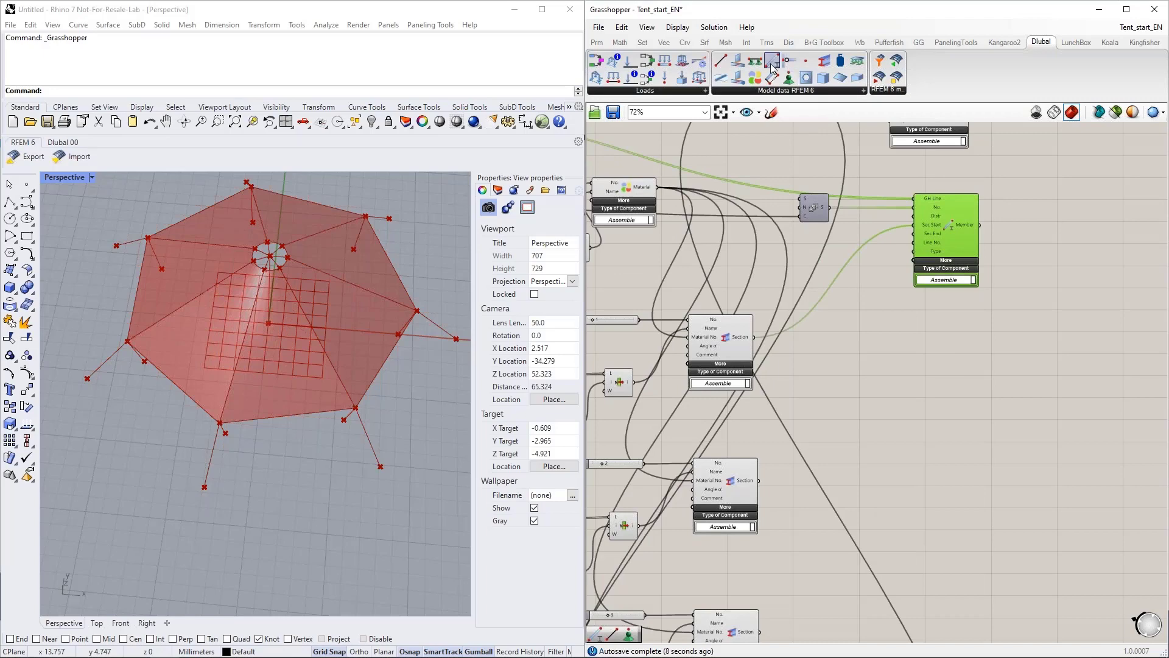
{"action": "left_click", "coordinate": [951, 368]}
{"action": "right_click_drag", "start_coordinate": [847, 352], "coordinate": [1034, 385]}
{"action": "scroll", "coordinate": [1032, 394], "scroll_direction": "down", "scroll_amount": 1}
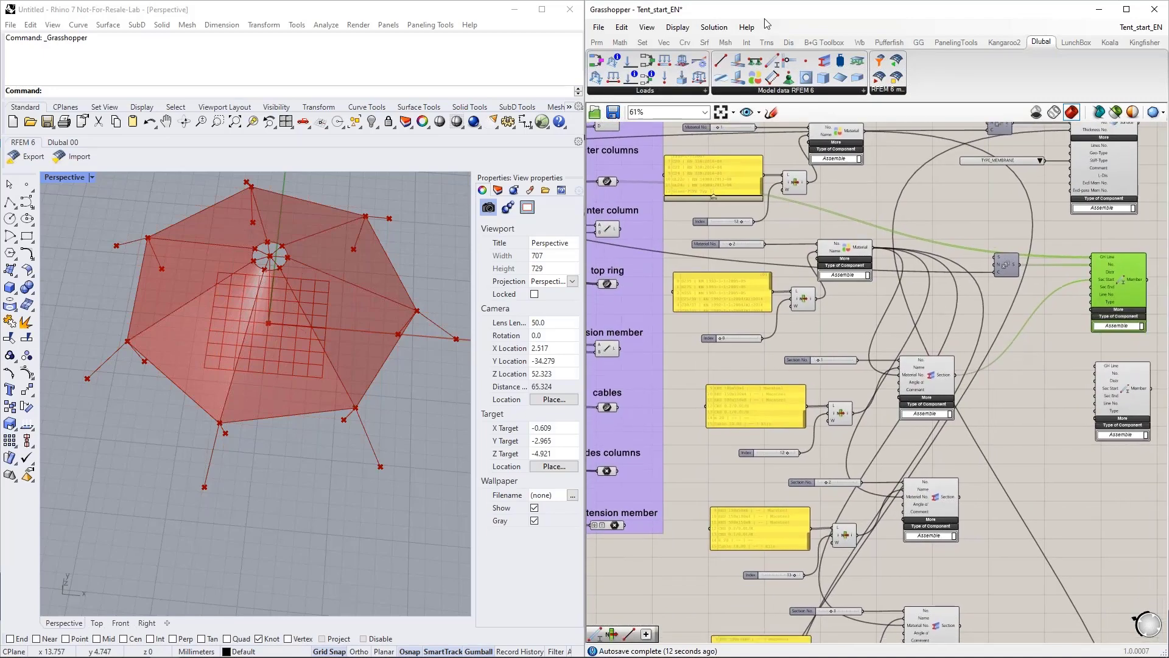
{"action": "left_click_drag", "start_coordinate": [728, 10], "coordinate": [653, 1]}
{"action": "right_click_drag", "start_coordinate": [615, 257], "coordinate": [732, 246]}
{"action": "left_click", "coordinate": [900, 425]}
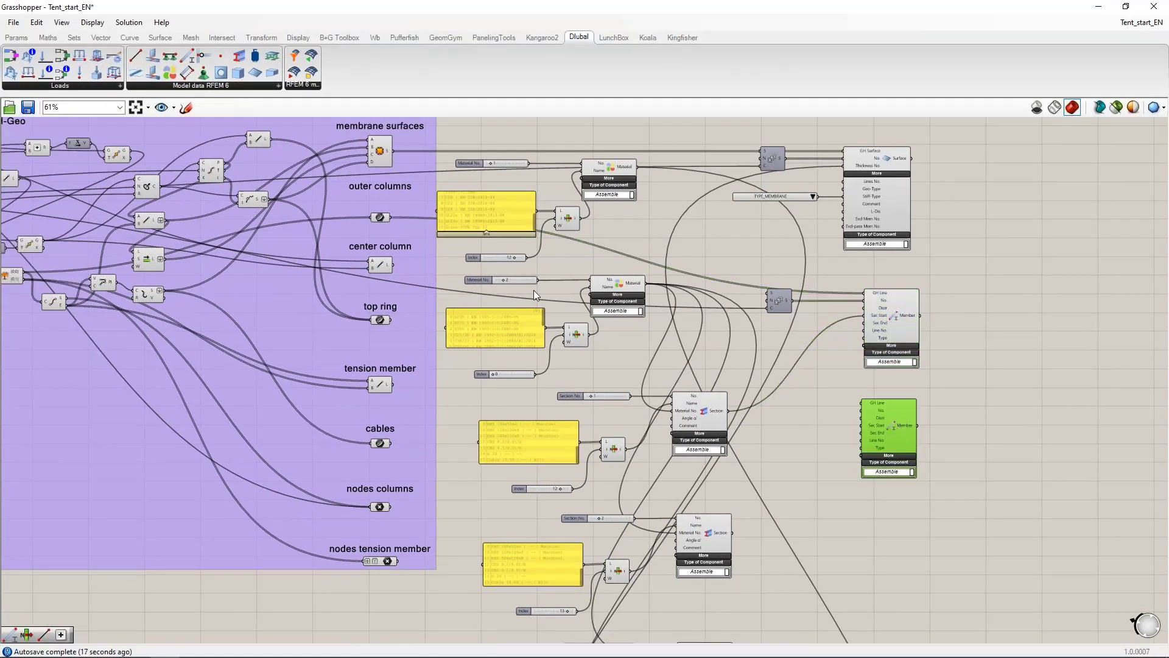
Step: Wire the center column line to the second Member component's GH Line input and the Section component numbered 1 to its Sec Start input
{"action": "left_click_drag", "start_coordinate": [394, 264], "coordinate": [862, 402]}
{"action": "scroll", "coordinate": [881, 494], "scroll_direction": "up", "scroll_amount": 4}
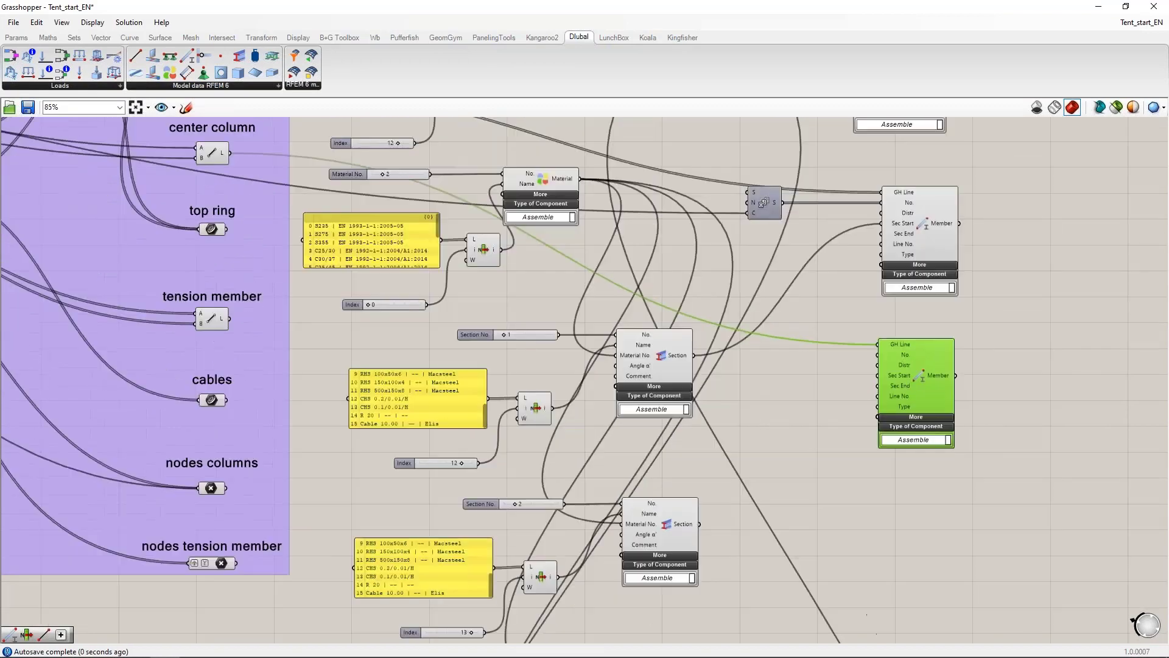
{"action": "left_click_drag", "start_coordinate": [929, 362], "coordinate": [936, 353]}
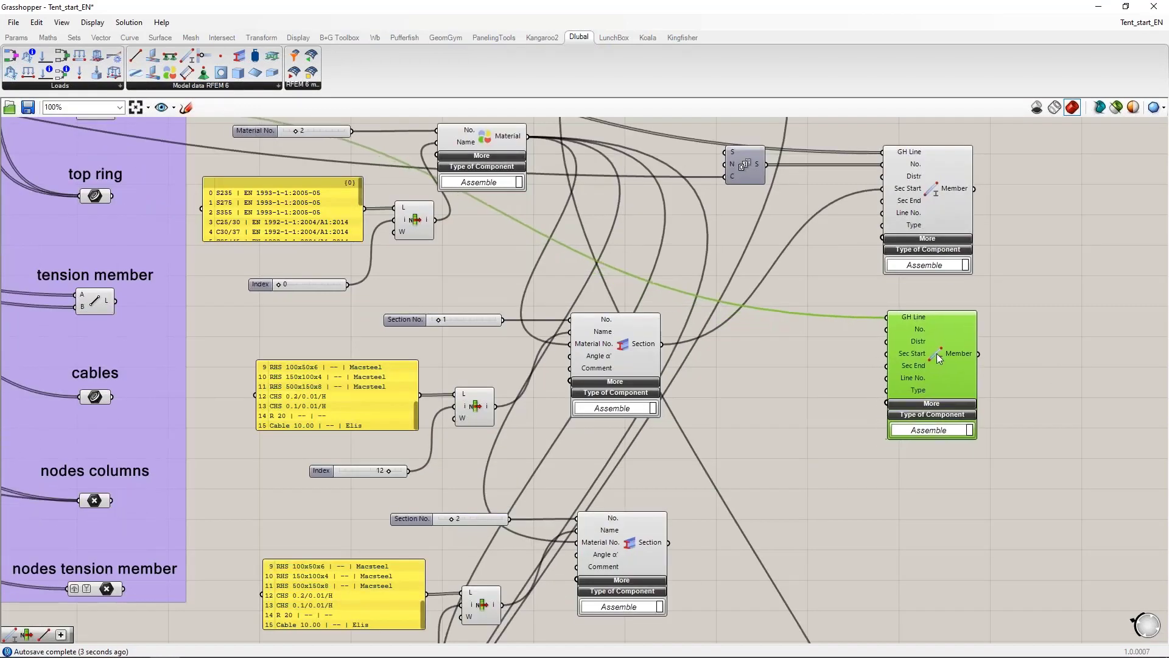
{"action": "left_click", "coordinate": [803, 383]}
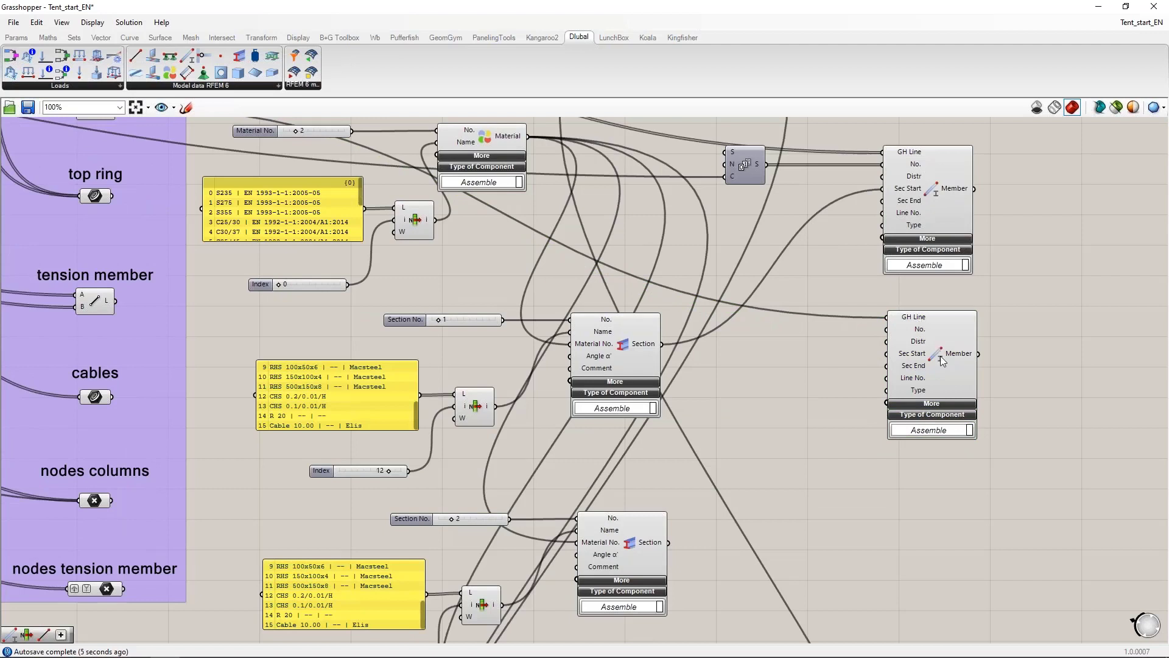
{"action": "left_click", "coordinate": [940, 356]}
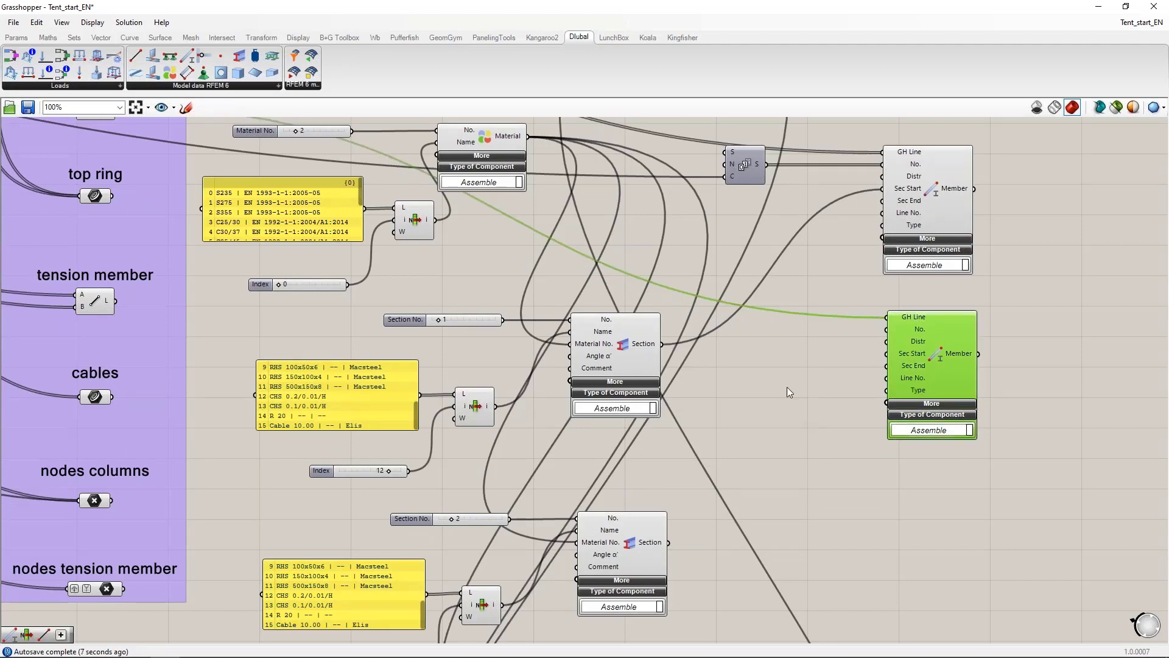
{"action": "left_click_drag", "start_coordinate": [663, 344], "coordinate": [886, 354]}
{"action": "left_click", "coordinate": [794, 392]}
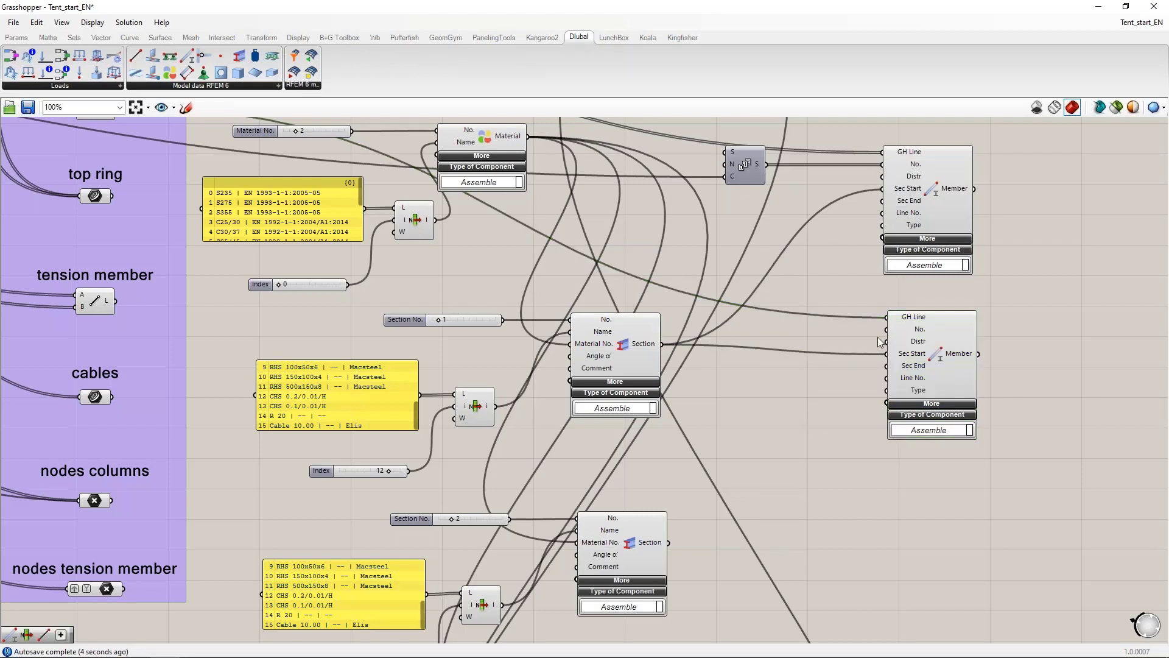
{"action": "mouse_move", "coordinate": [912, 331]}
{"action": "mouse_move", "coordinate": [755, 167]}
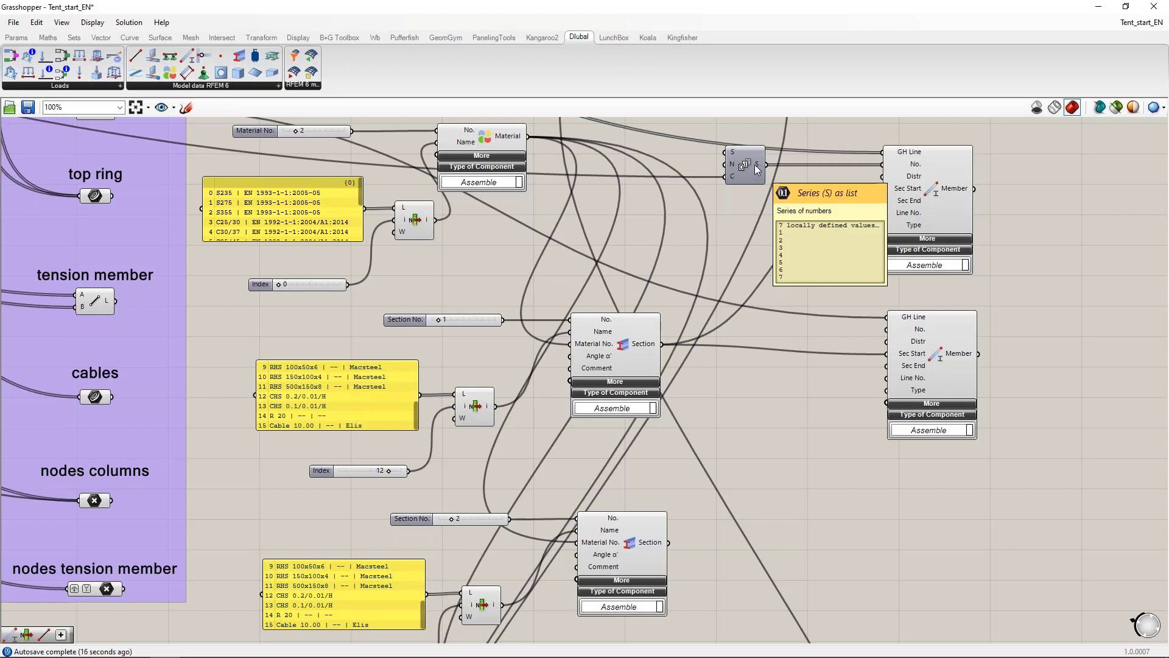
{"action": "double_click", "coordinate": [797, 330]}
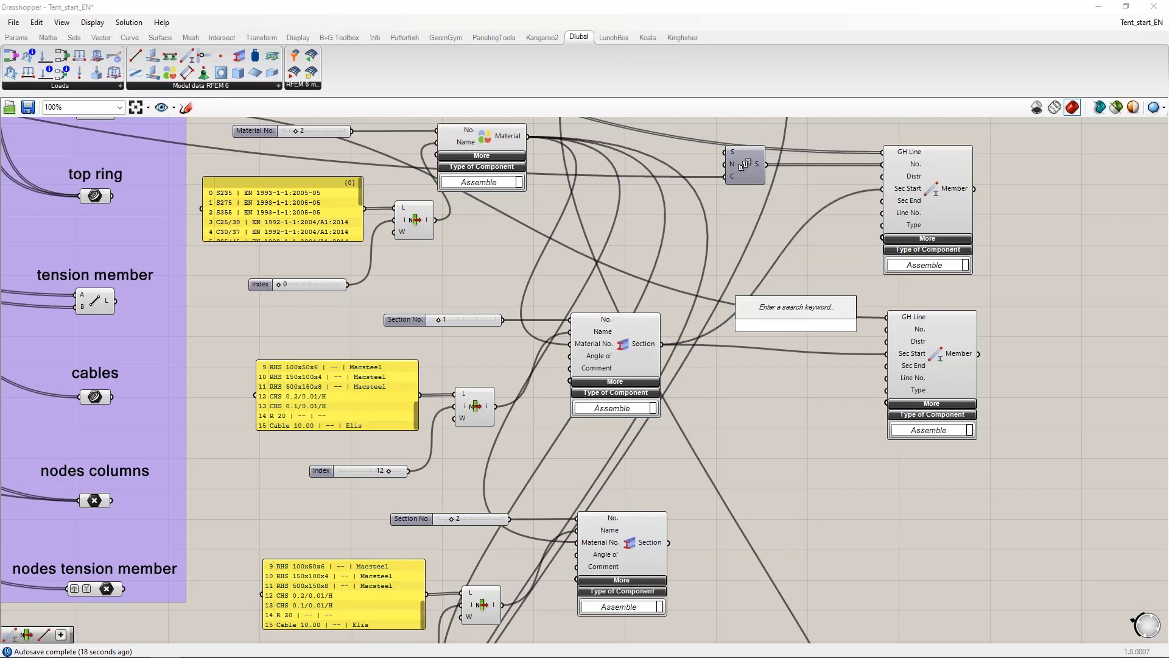
{"action": "type", "text": "8"}
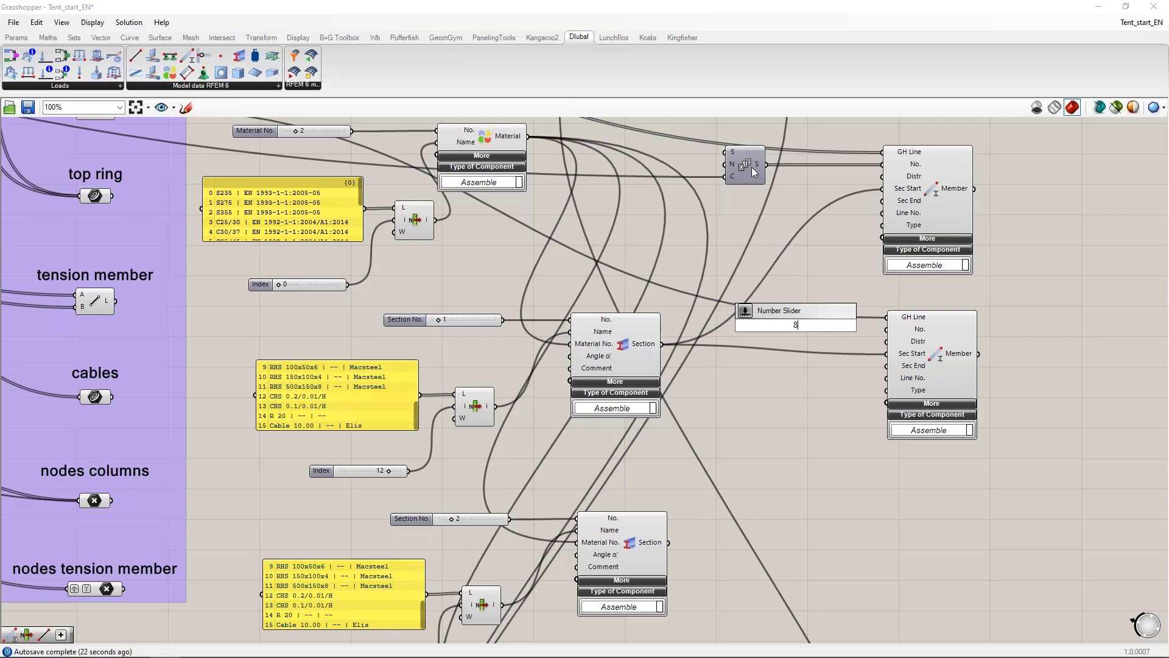
{"action": "left_click", "coordinate": [832, 305]}
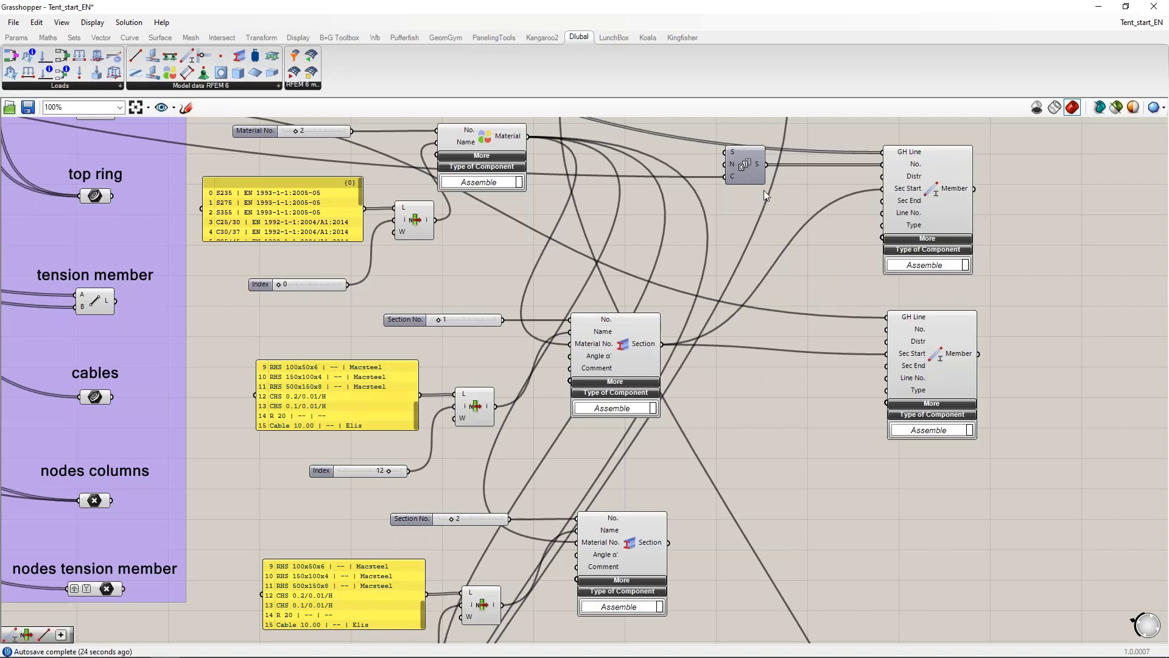
Step: Add a List Item component in front of the second Member and wire the outer columns' Series output to its list input
{"action": "double_click", "coordinate": [754, 328]}
{"action": "type", "text": "list ite"}
{"action": "key", "text": "Return"}
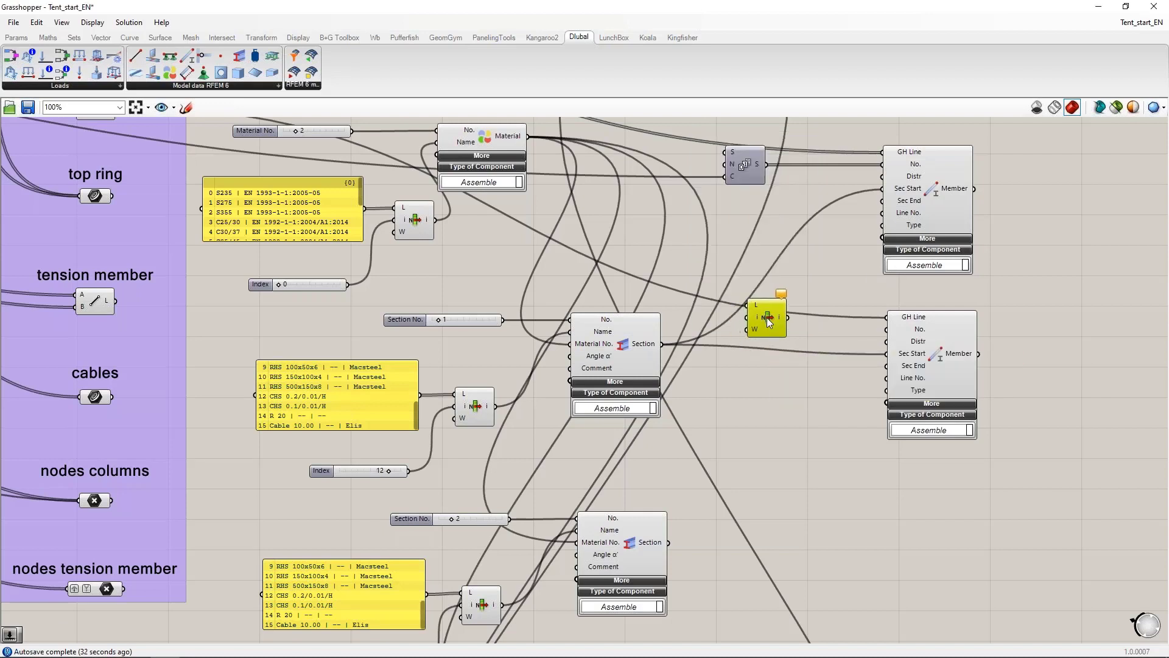
{"action": "left_click_drag", "start_coordinate": [765, 164], "coordinate": [795, 312]}
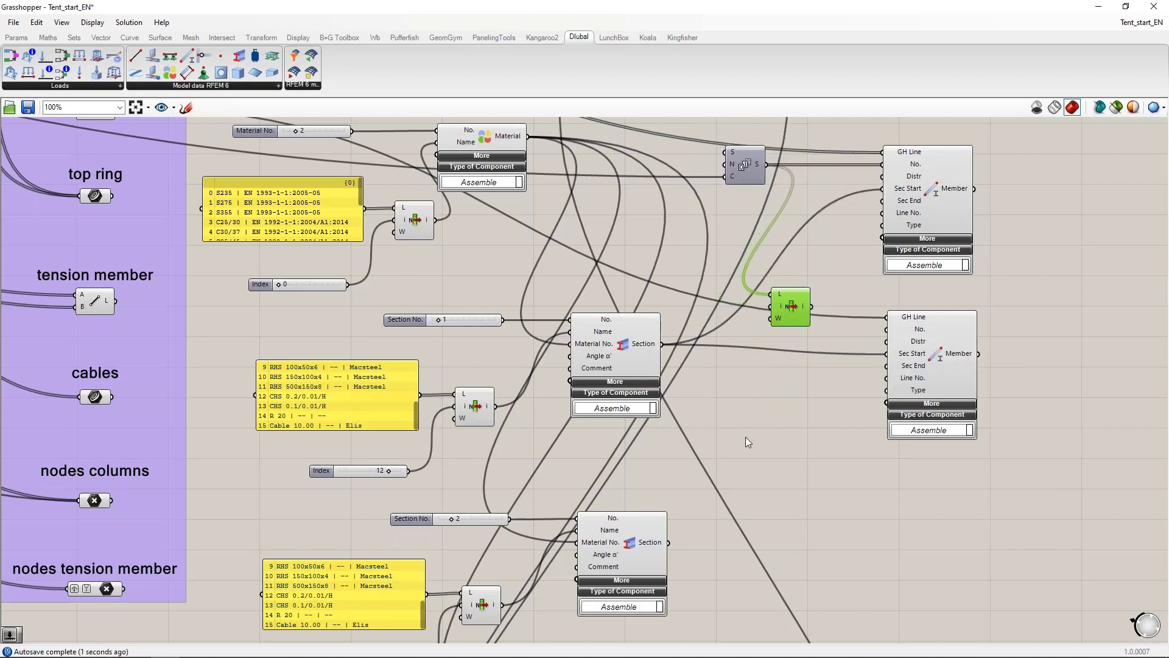
Step: Add a panel containing -1 and wire it to the new List Item's index input
{"action": "double_click", "coordinate": [731, 407]}
{"action": "type", "text": "-1"}
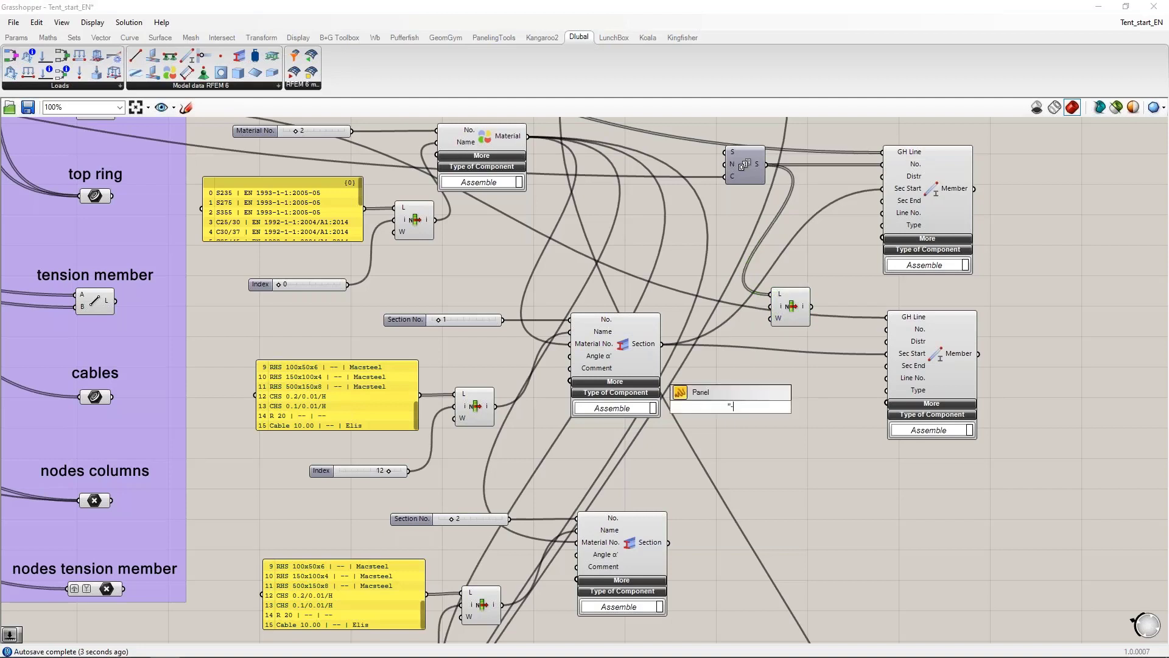
{"action": "key", "text": "Return"}
{"action": "left_click_drag", "start_coordinate": [744, 399], "coordinate": [771, 306]}
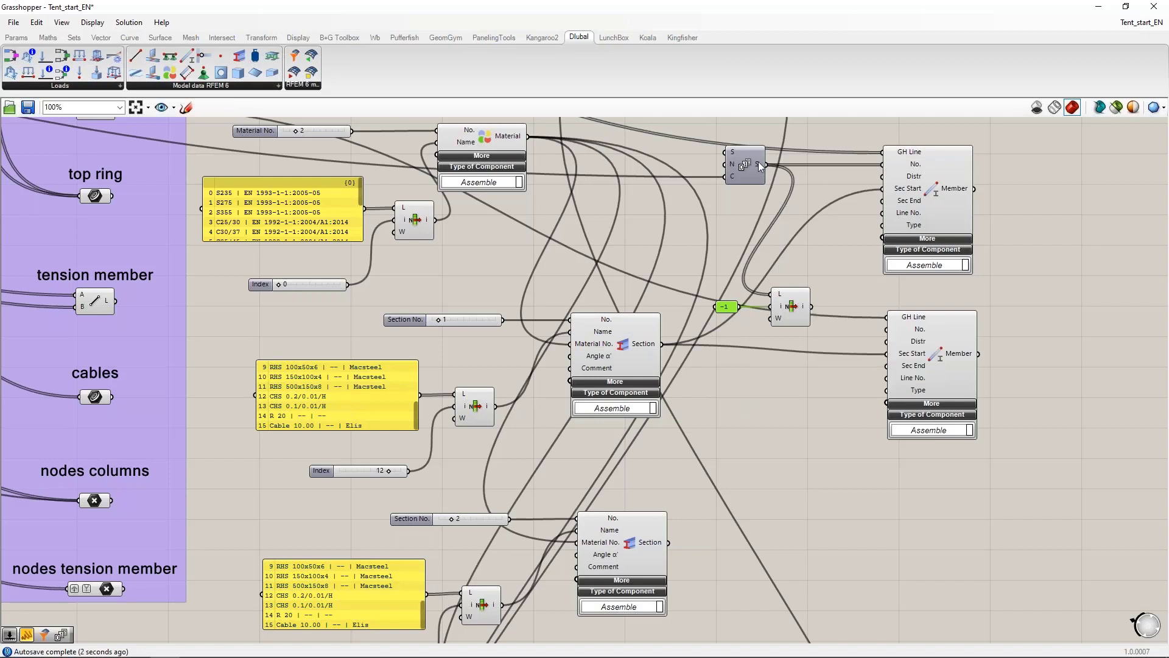
{"action": "left_click_drag", "start_coordinate": [791, 308], "coordinate": [783, 308]}
Step: Add an Addition component that adds 1 to the List Item's output and wire its result to the second Member's No. input
{"action": "double_click", "coordinate": [759, 350]}
{"action": "type", "text": "+1"}
{"action": "key", "text": "Return"}
{"action": "left_click_drag", "start_coordinate": [755, 374], "coordinate": [829, 354]}
{"action": "left_click_drag", "start_coordinate": [803, 306], "coordinate": [885, 329]}
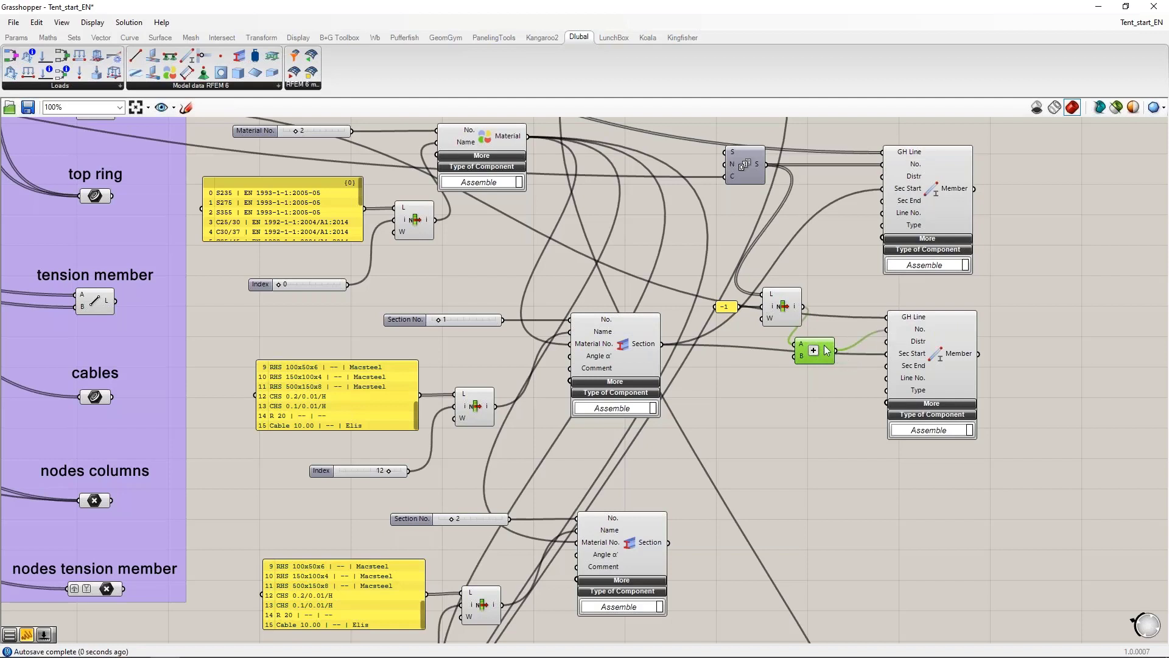
{"action": "left_click_drag", "start_coordinate": [817, 354], "coordinate": [826, 346]}
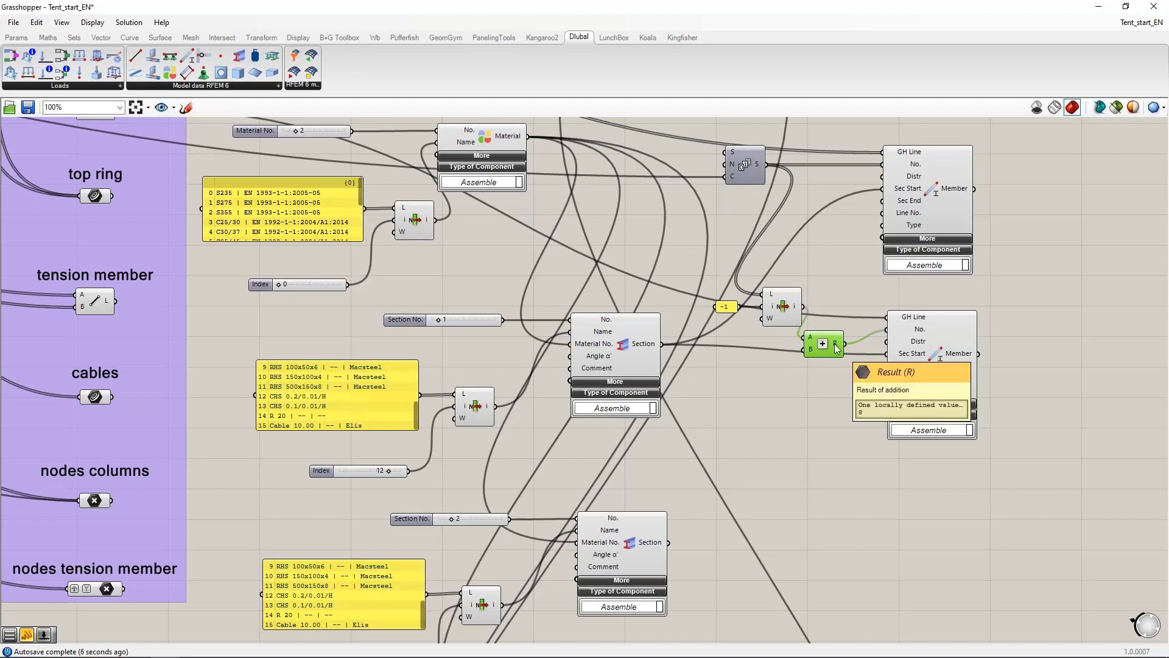
{"action": "right_click_drag", "start_coordinate": [827, 352], "coordinate": [816, 333]}
{"action": "left_click_drag", "start_coordinate": [823, 325], "coordinate": [818, 319]}
Step: Place a third Member component below the second one and wire the top ring curves to its GH Line input
{"action": "right_click_drag", "start_coordinate": [736, 297], "coordinate": [722, 269]}
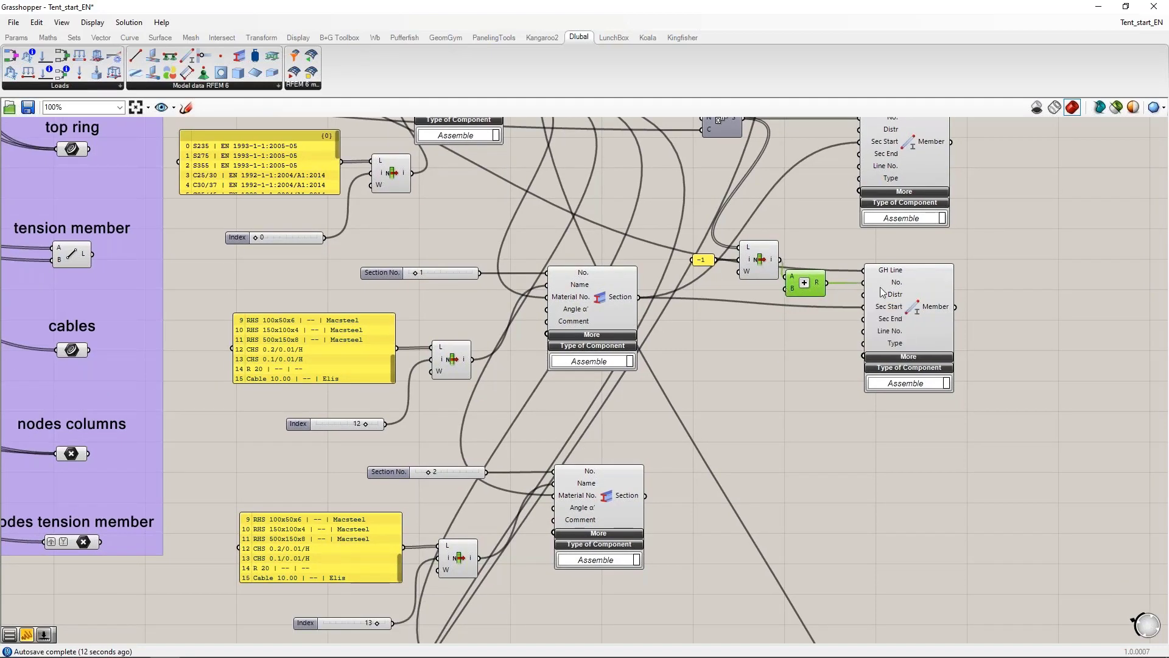
{"action": "scroll", "coordinate": [864, 303], "scroll_direction": "down", "scroll_amount": 3}
{"action": "scroll", "coordinate": [889, 414], "scroll_direction": "up", "scroll_amount": 1}
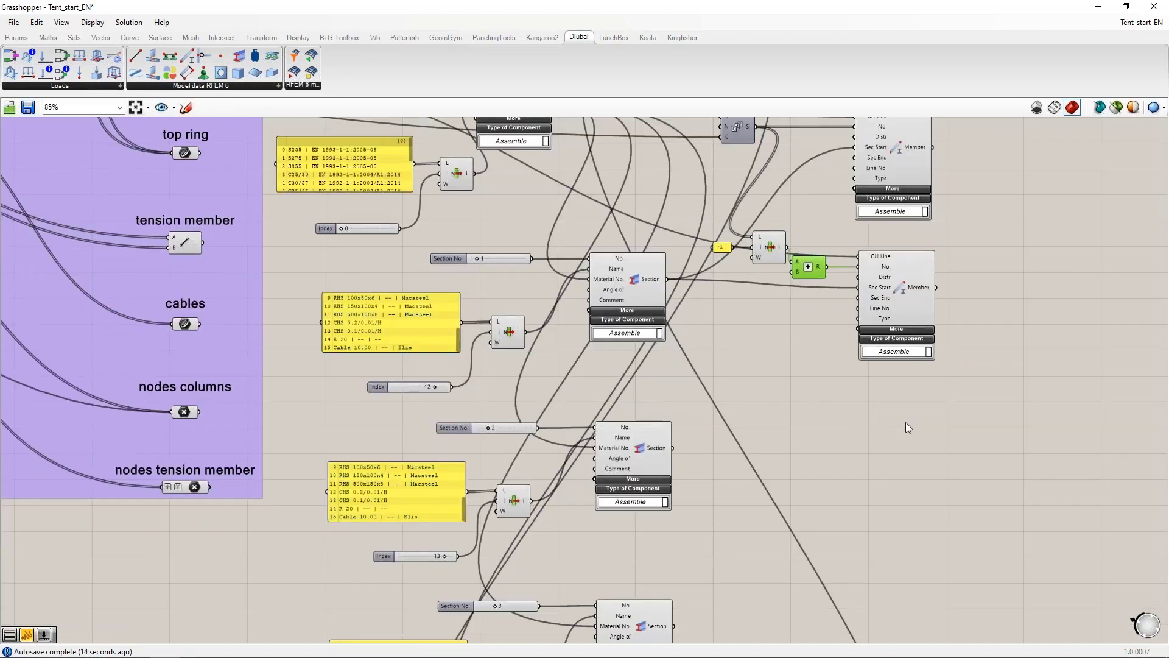
{"action": "right_click_drag", "start_coordinate": [904, 422], "coordinate": [814, 408]}
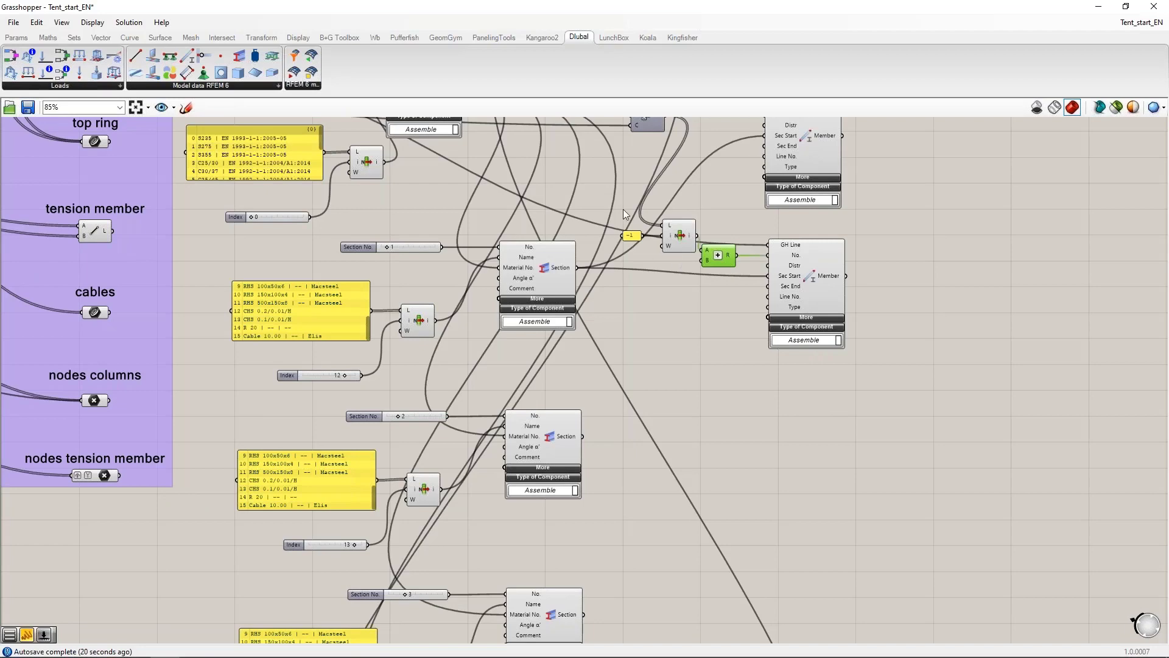
{"action": "left_click_drag", "start_coordinate": [187, 56], "coordinate": [814, 439]}
{"action": "right_click_drag", "start_coordinate": [406, 339], "coordinate": [449, 417]}
{"action": "left_click_drag", "start_coordinate": [150, 198], "coordinate": [813, 449]}
Step: Wire the output of the Section component numbered 2 to the third Member's Sec Start input
{"action": "right_click_drag", "start_coordinate": [778, 514], "coordinate": [688, 408]}
{"action": "left_click_drag", "start_coordinate": [576, 373], "coordinate": [766, 362]}
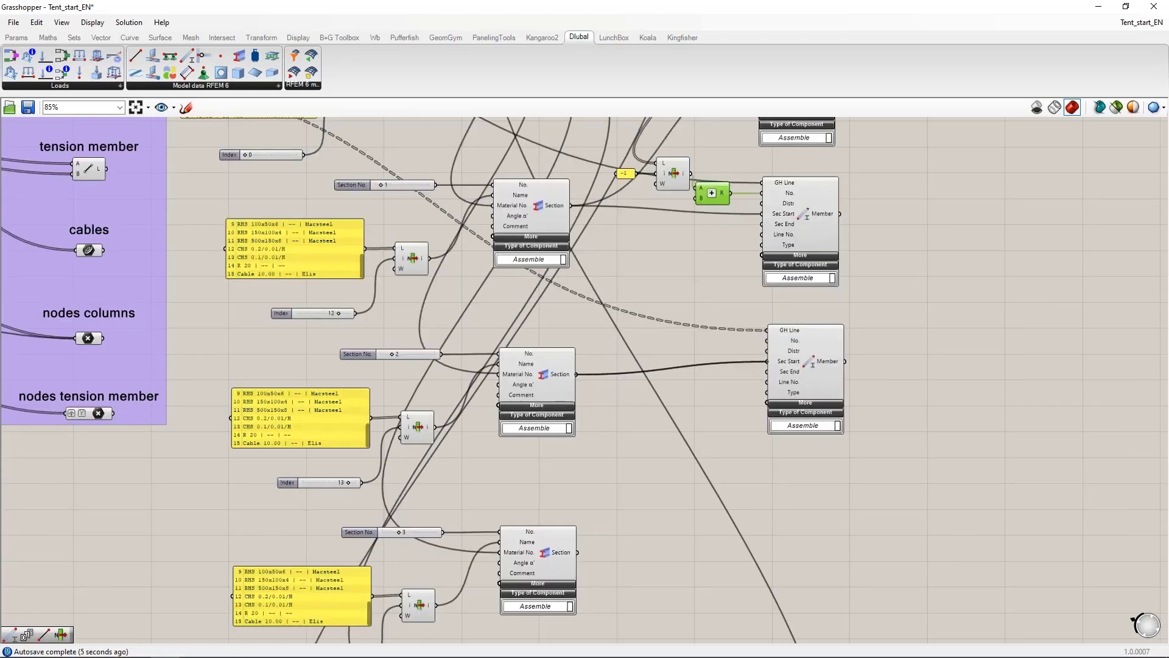
{"action": "right_click_drag", "start_coordinate": [722, 358], "coordinate": [794, 411]}
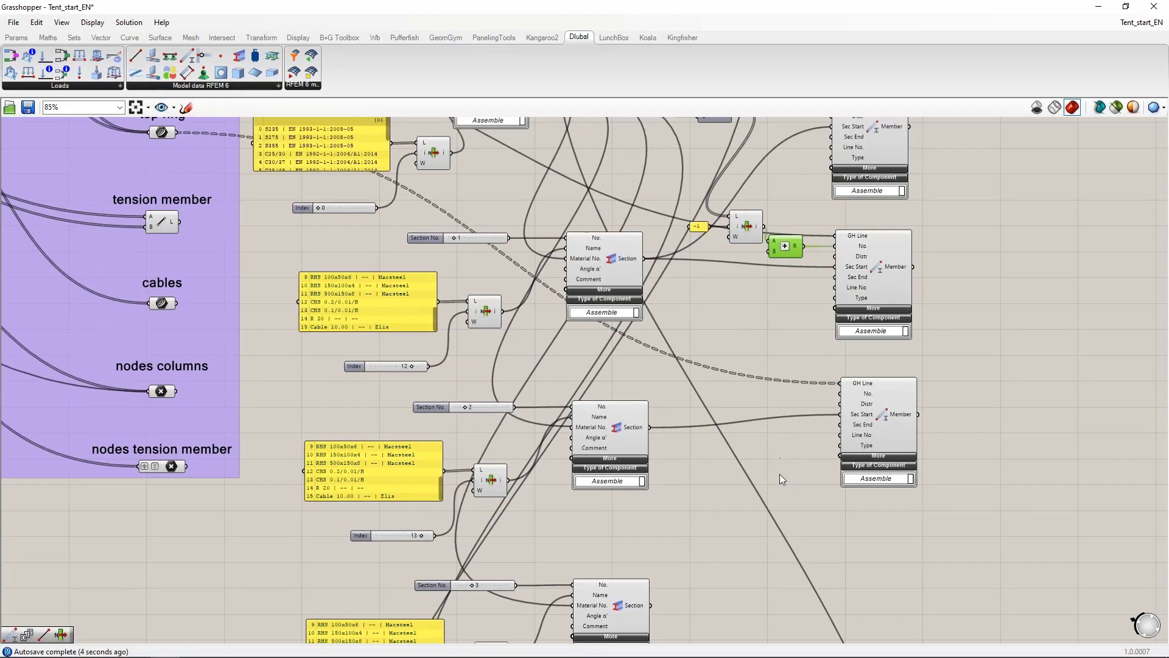
Step: Add a Series component and position it in front of the third Member component
{"action": "double_click", "coordinate": [723, 337]}
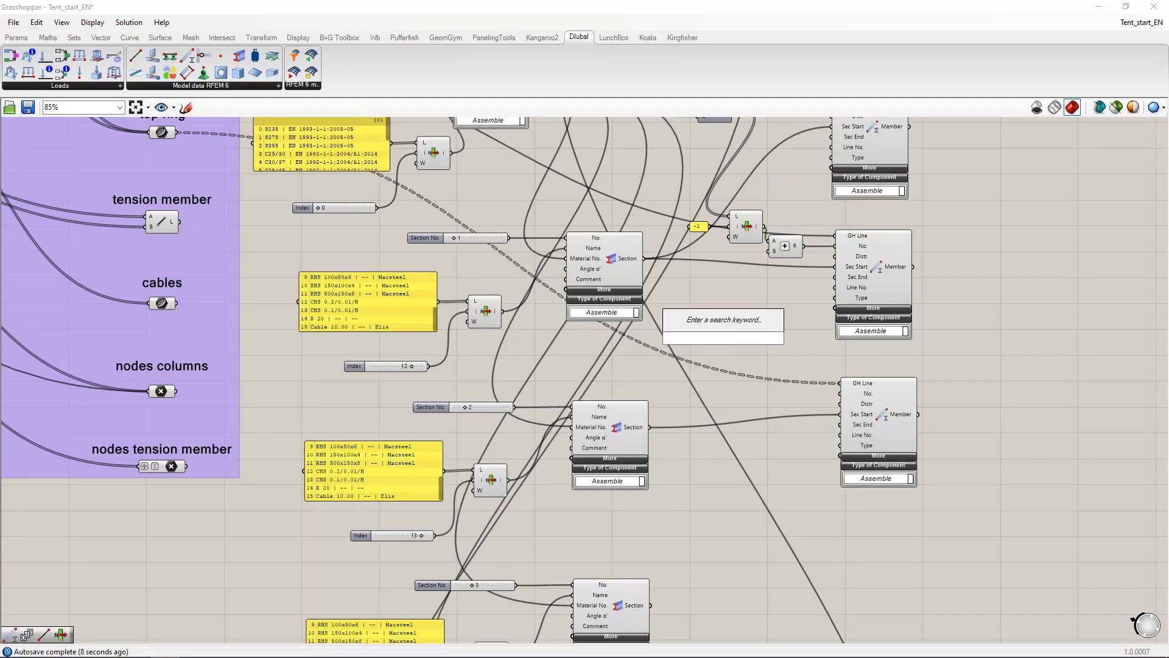
{"action": "type", "text": "ser"}
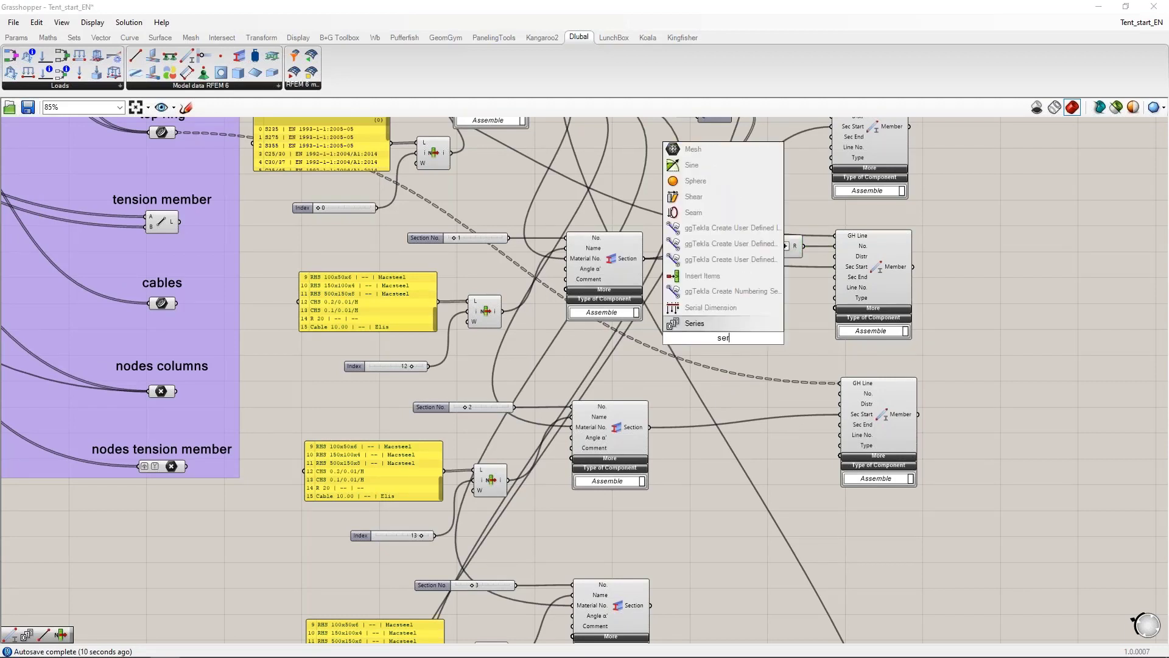
{"action": "left_click", "coordinate": [699, 327]}
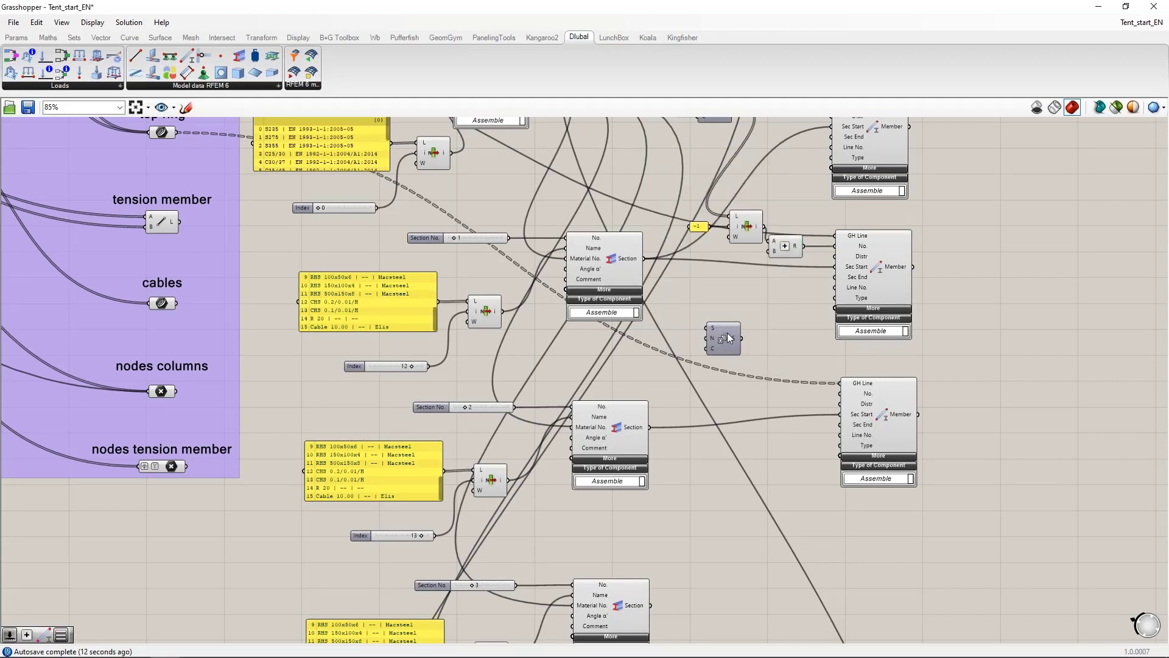
{"action": "mouse_move", "coordinate": [849, 383]}
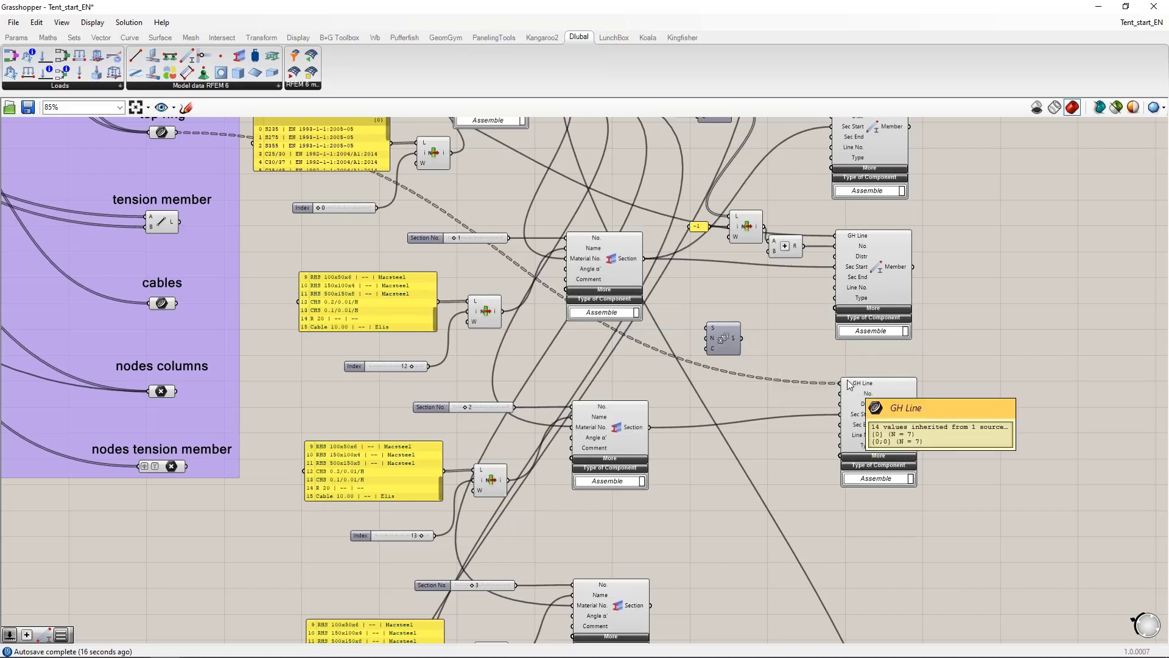
{"action": "left_click_drag", "start_coordinate": [721, 344], "coordinate": [753, 387]}
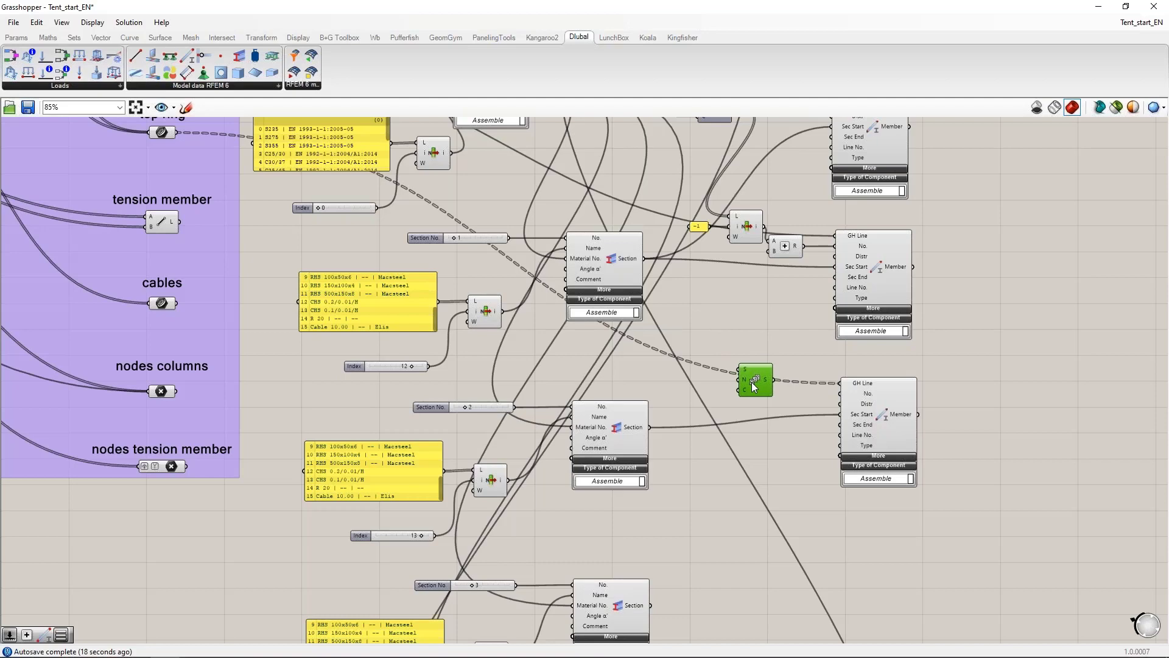
{"action": "scroll", "coordinate": [746, 347], "scroll_direction": "down", "scroll_amount": 2}
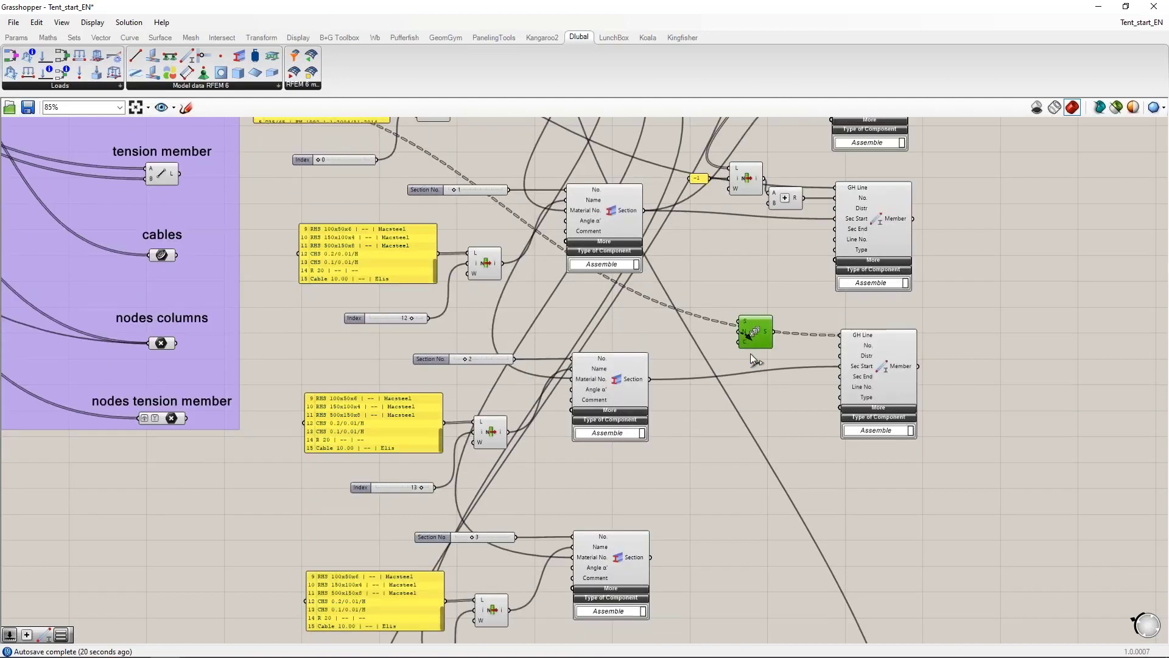
{"action": "mouse_move", "coordinate": [750, 327]}
{"action": "left_mouse_down"}
{"action": "mouse_move", "coordinate": [752, 357]}
{"action": "mouse_move", "coordinate": [748, 328]}
{"action": "left_mouse_up"}
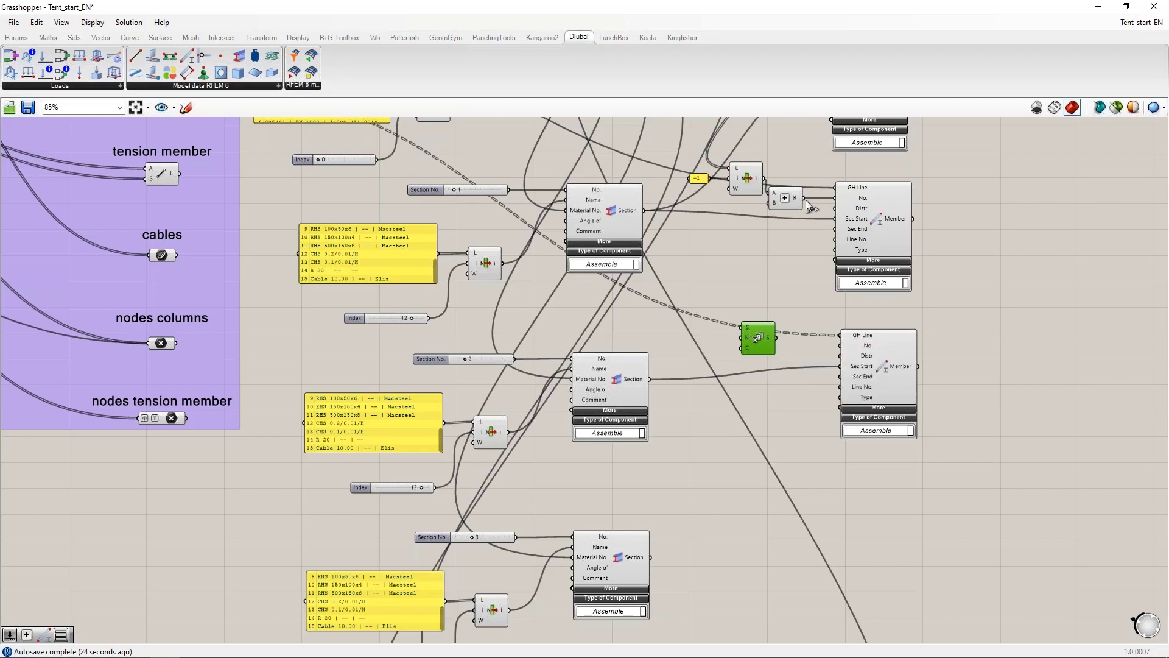
Step: Add another +1 Addition component fed by the second Member's numbering result and wire its output to the new Series' start input
{"action": "mouse_move", "coordinate": [796, 202]}
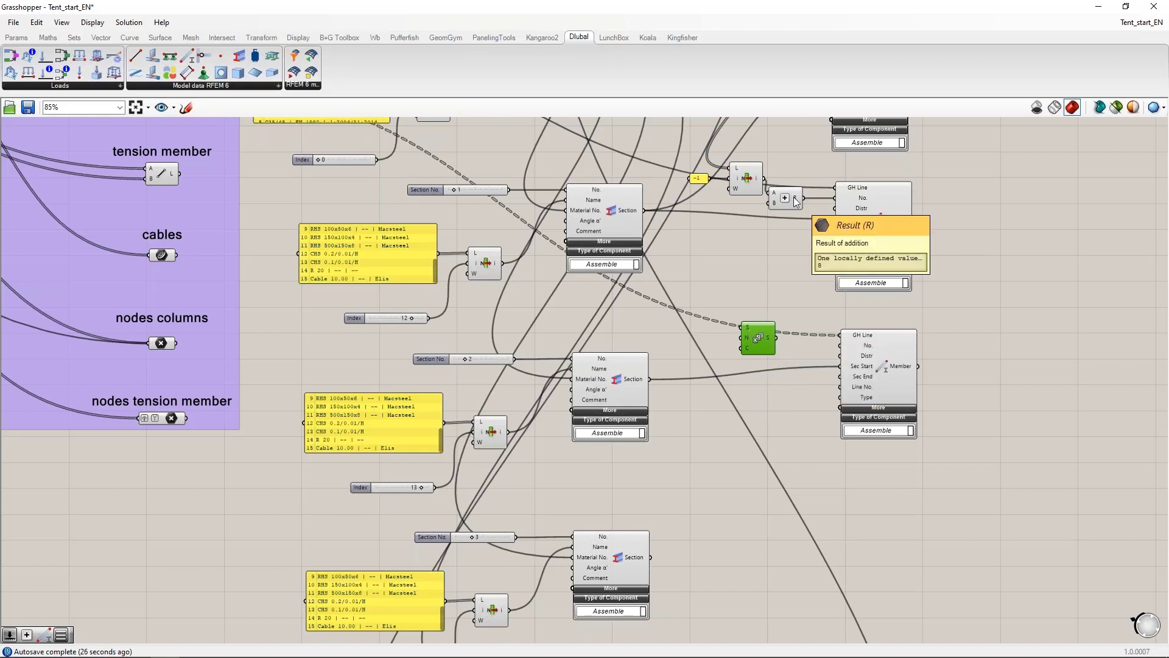
{"action": "double_click", "coordinate": [693, 286]}
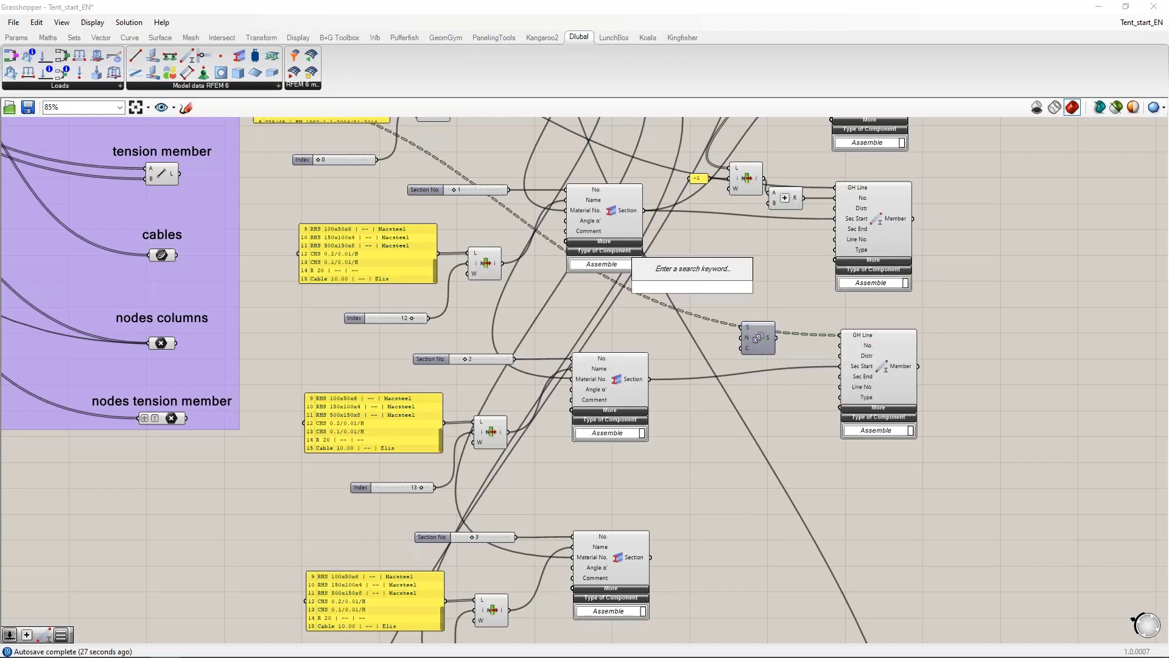
{"action": "type", "text": "+1"}
{"action": "key", "text": "Return"}
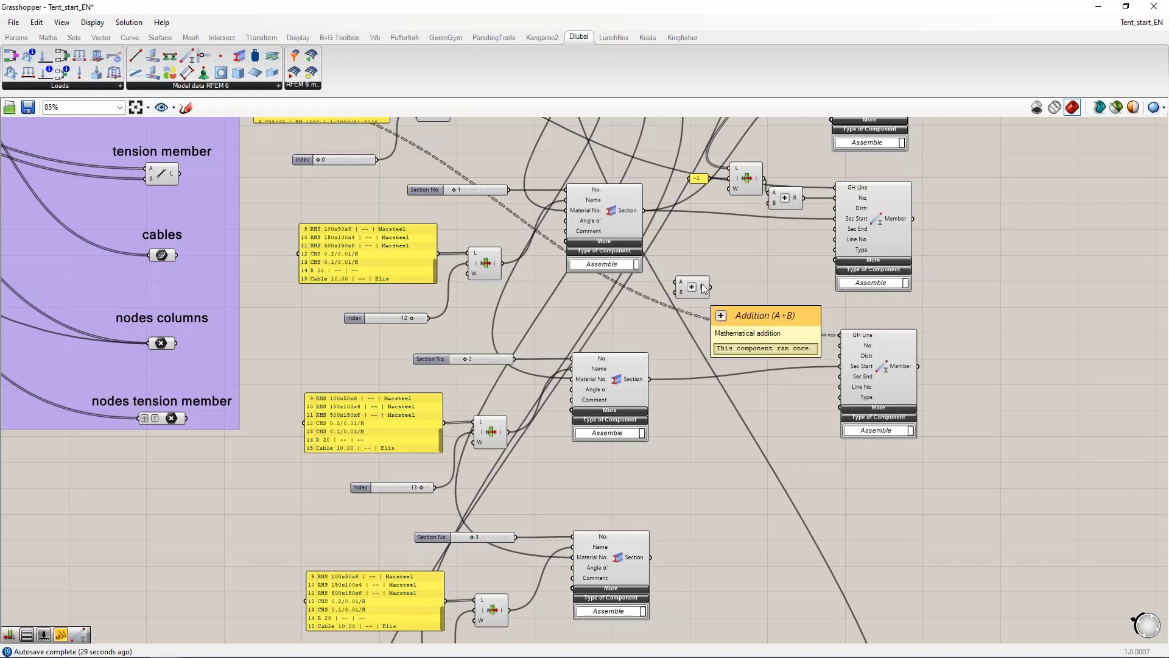
{"action": "left_click_drag", "start_coordinate": [804, 198], "coordinate": [678, 282]}
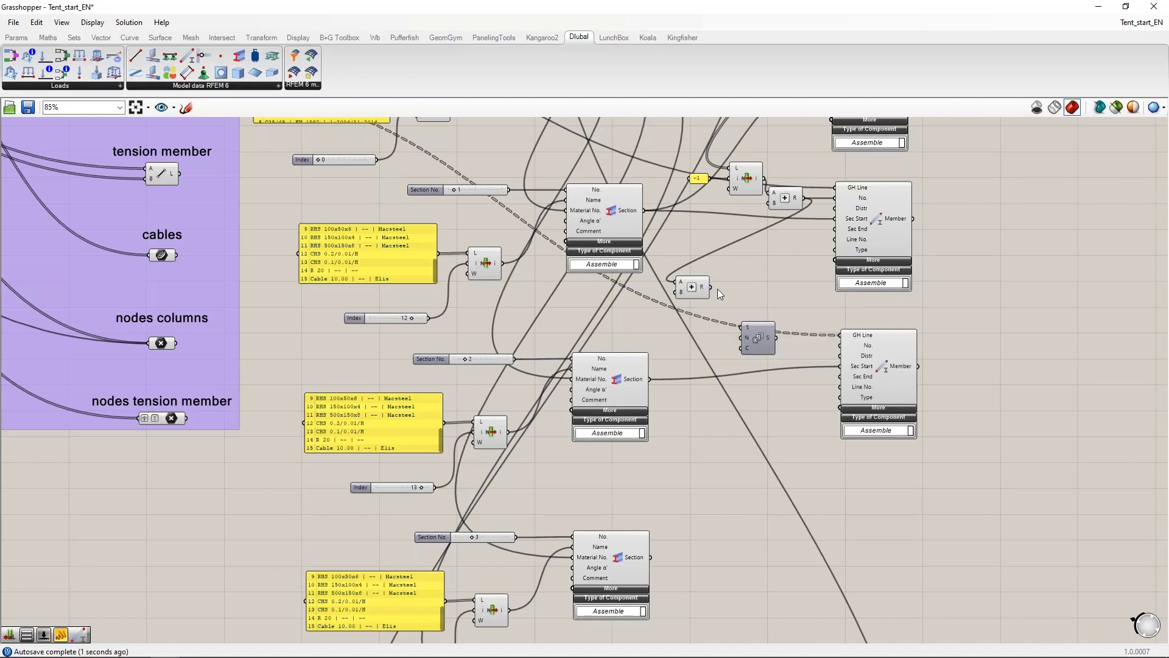
{"action": "left_click_drag", "start_coordinate": [738, 322], "coordinate": [763, 346]}
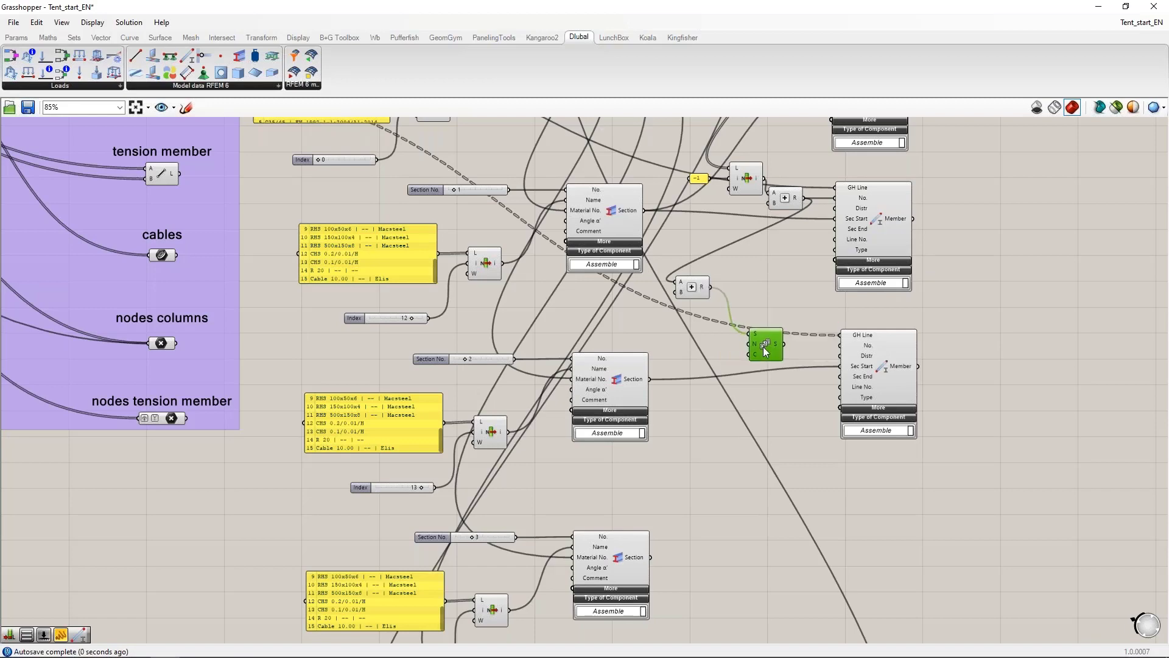
Step: Add a List Length component and position it in front of the Series that numbers the top ring members
{"action": "right_click_drag", "start_coordinate": [369, 229], "coordinate": [444, 368]}
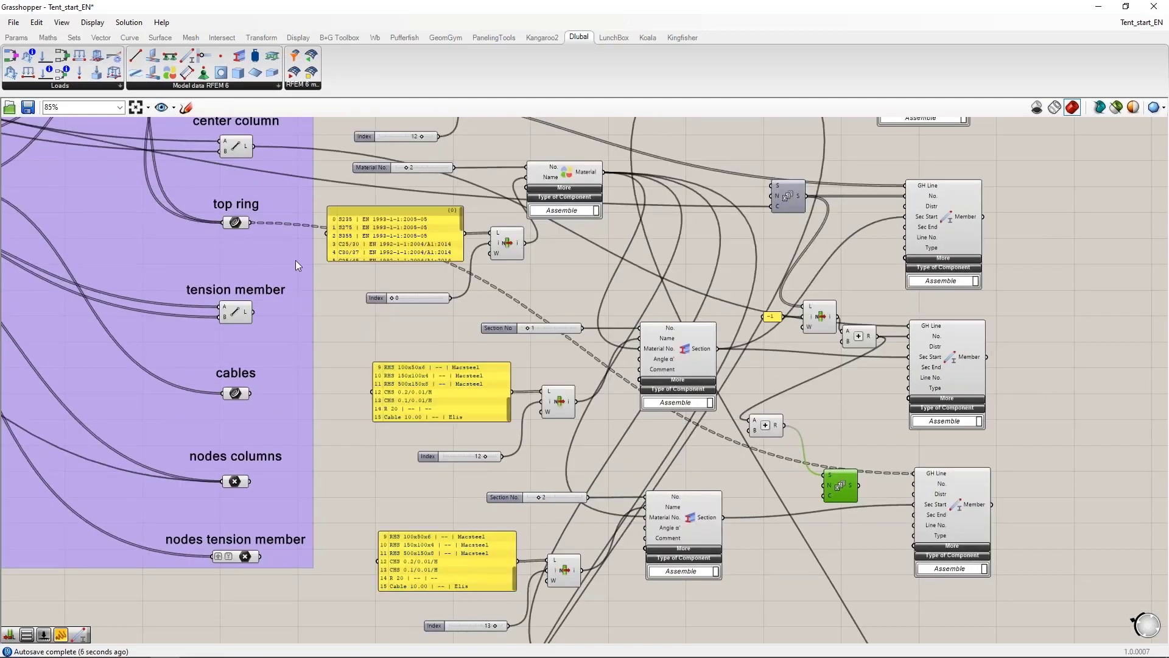
{"action": "mouse_move", "coordinate": [245, 223]}
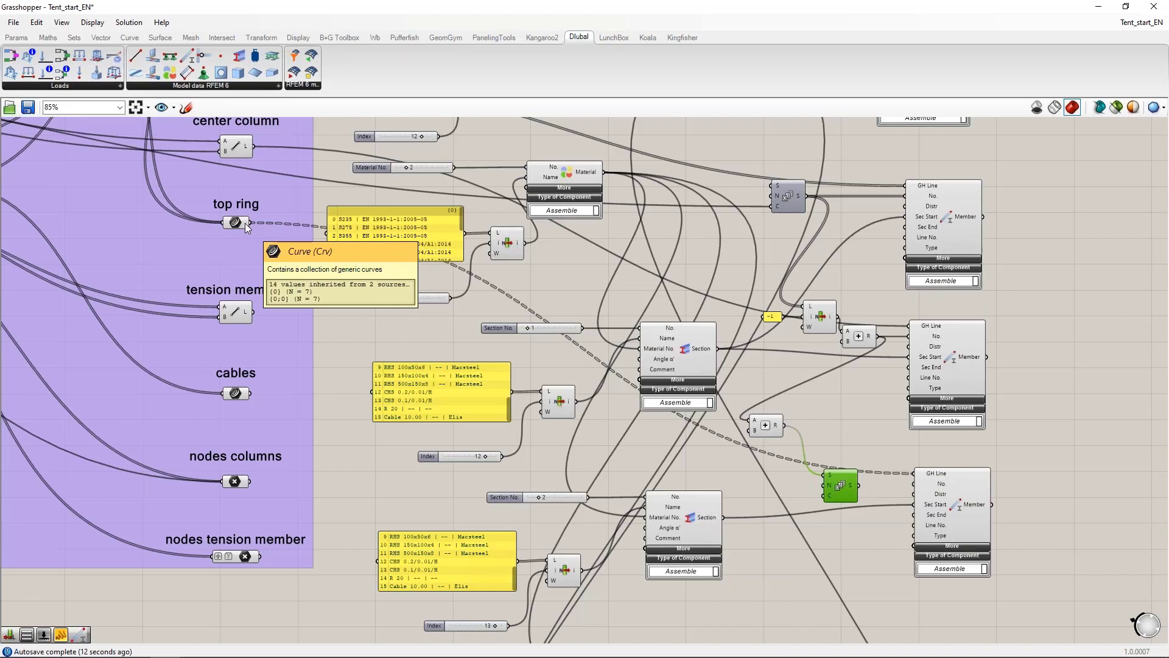
{"action": "double_click", "coordinate": [697, 462]}
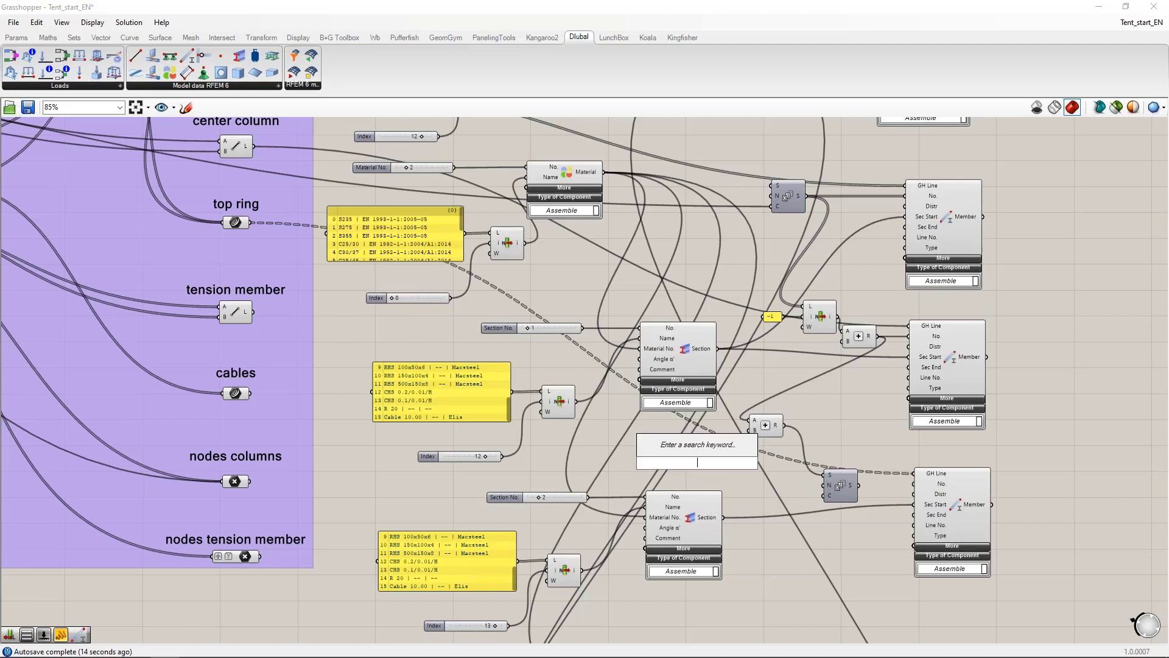
{"action": "type", "text": "last"}
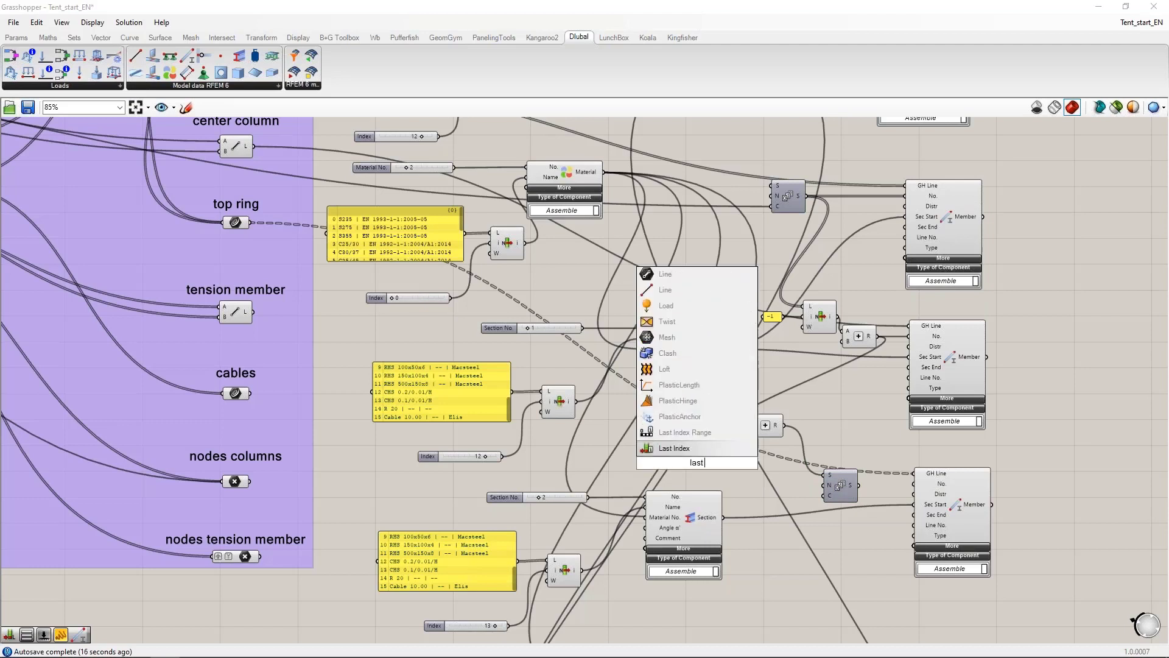
{"action": "key", "text": "BackSpace"}
{"action": "key", "text": "BackSpace"}
{"action": "key", "text": "BackSpace"}
{"action": "key", "text": "BackSpace"}
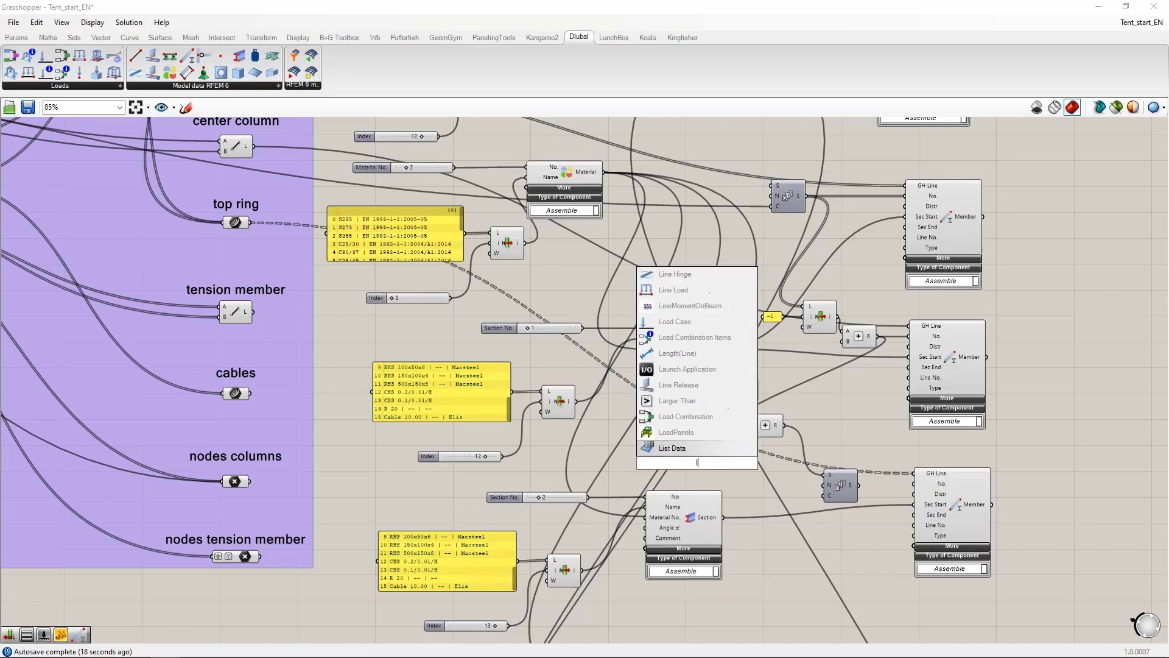
{"action": "type", "text": "list leng"}
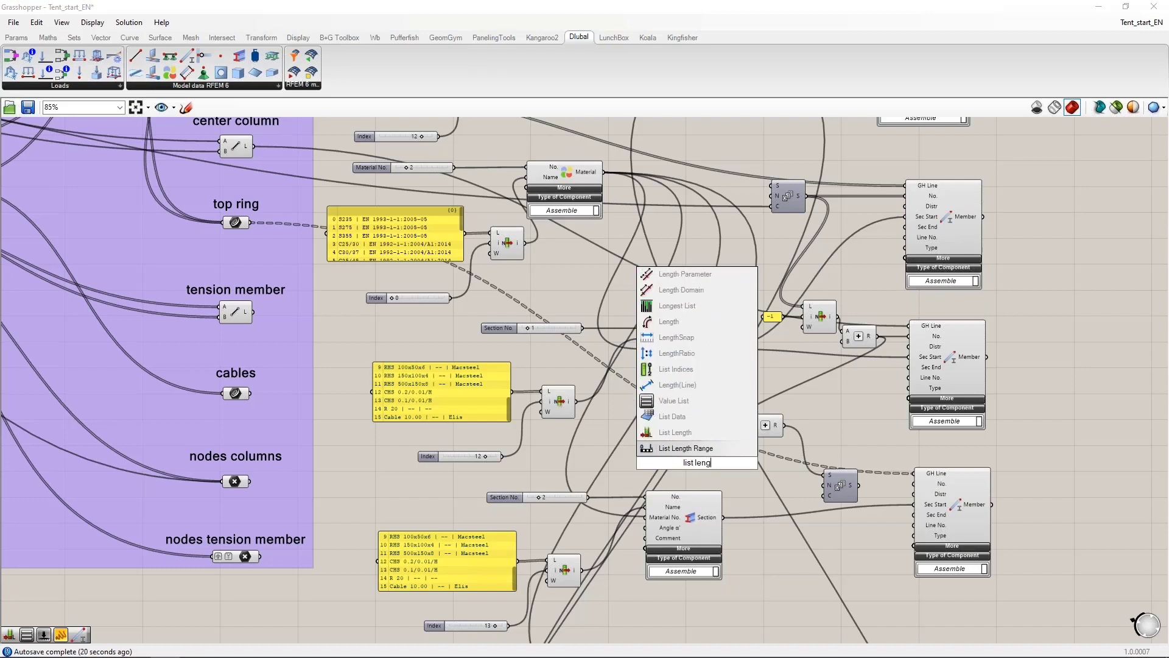
{"action": "left_click", "coordinate": [689, 434]}
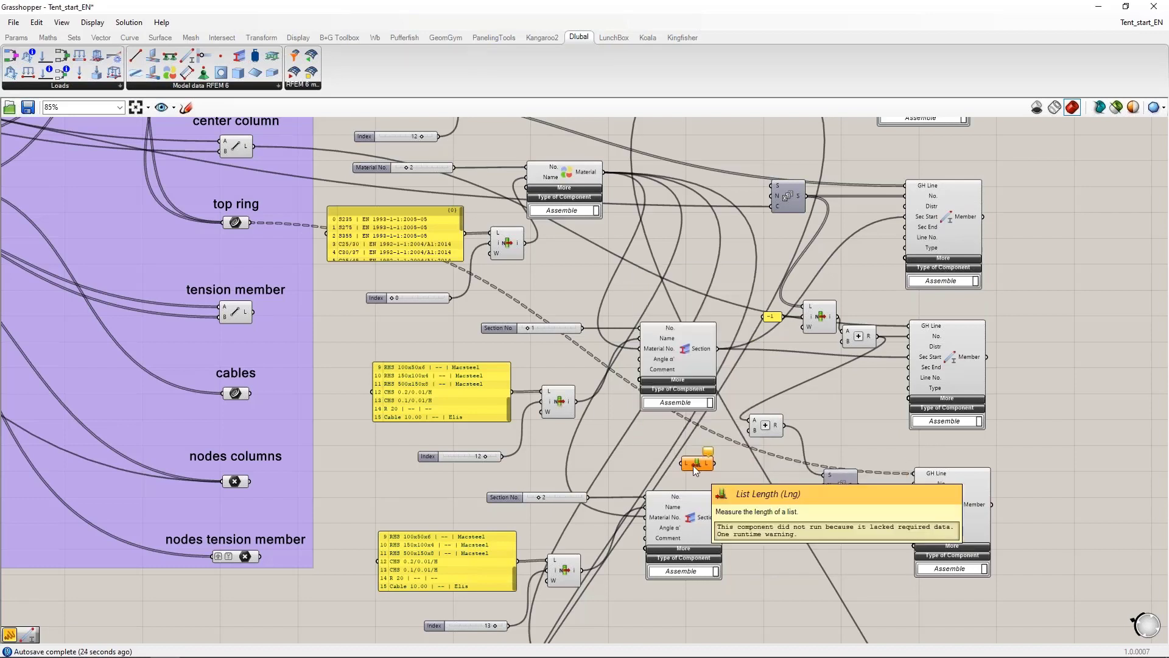
{"action": "left_click_drag", "start_coordinate": [692, 465], "coordinate": [710, 465]}
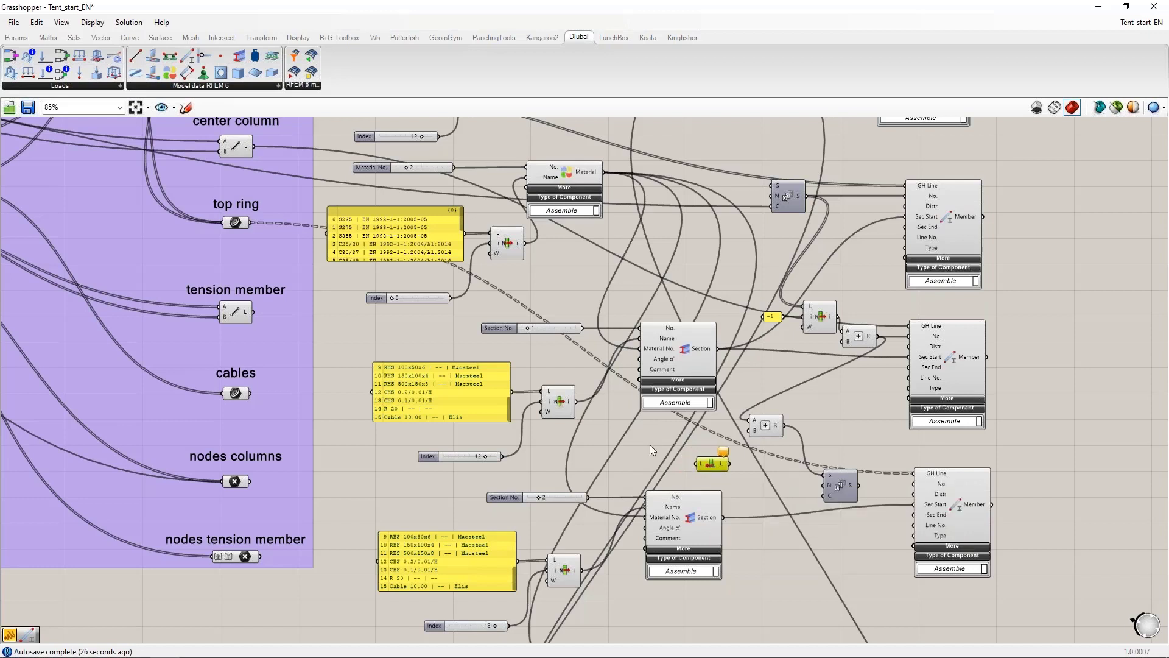
Step: Wire the top ring curves to the List Length component and flatten its list input
{"action": "left_click_drag", "start_coordinate": [253, 224], "coordinate": [700, 466]}
{"action": "scroll", "coordinate": [722, 484], "scroll_direction": "up", "scroll_amount": 2}
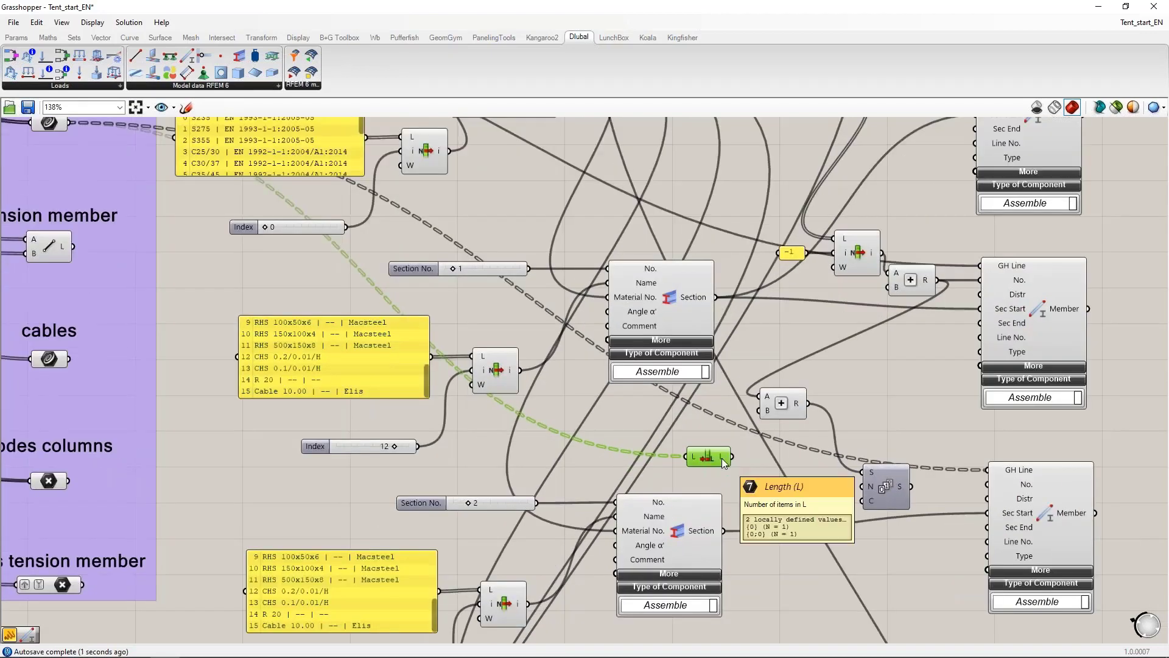
{"action": "scroll", "coordinate": [723, 462], "scroll_direction": "up", "scroll_amount": 1}
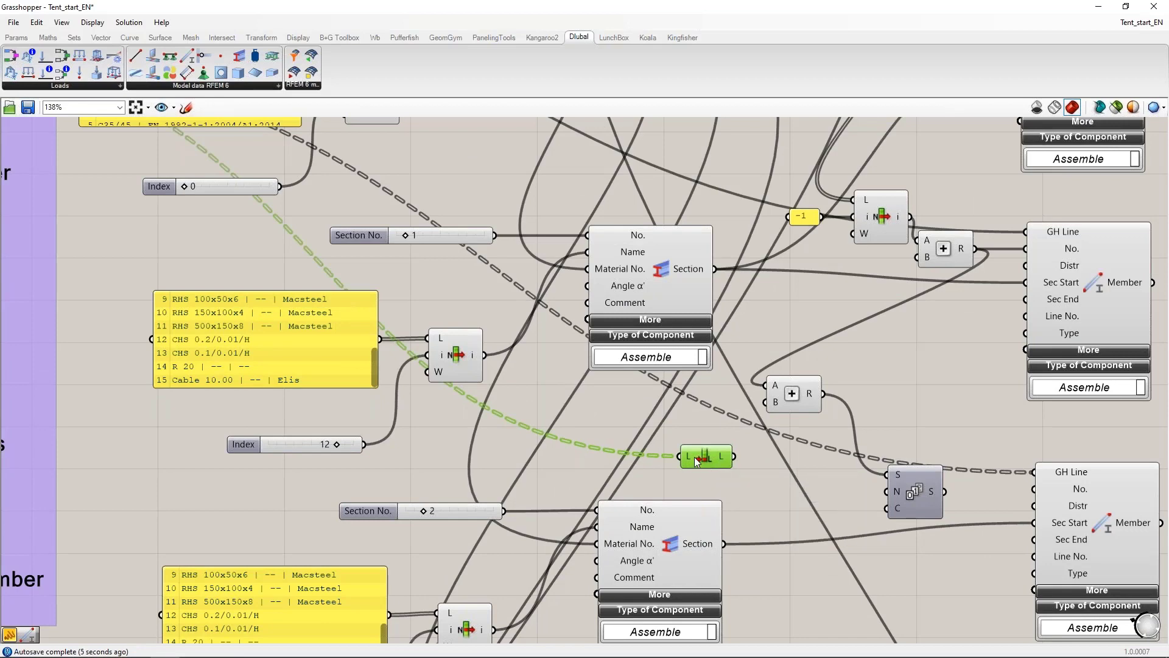
{"action": "scroll", "coordinate": [682, 457], "scroll_direction": "down", "scroll_amount": 3}
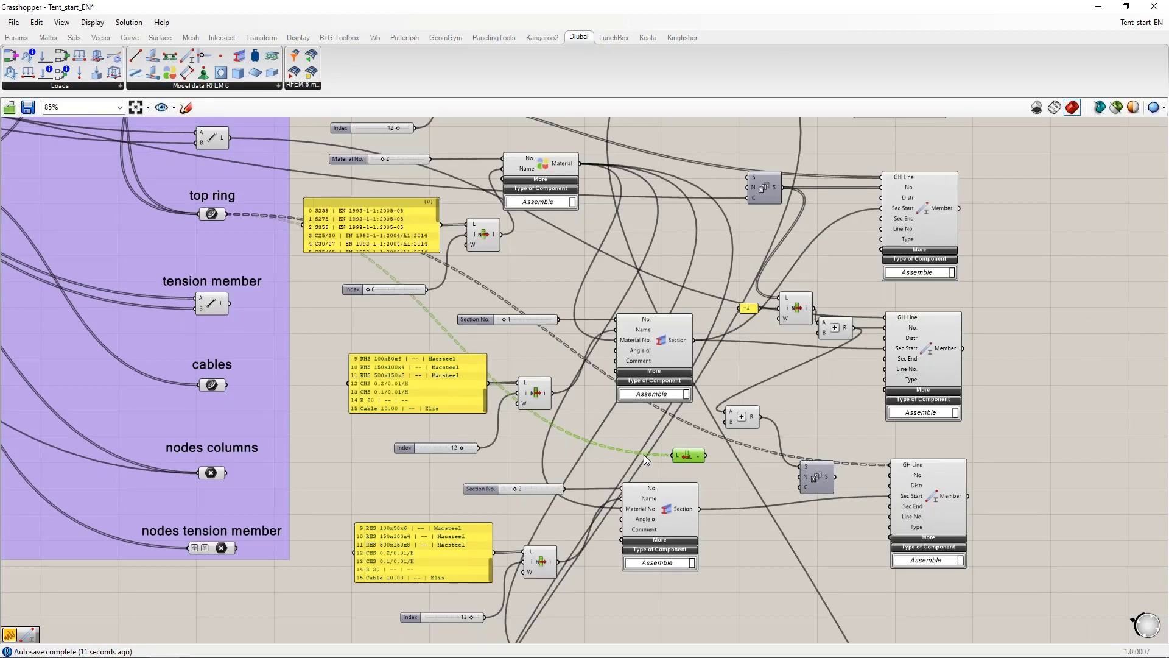
{"action": "right_click_drag", "start_coordinate": [682, 465], "coordinate": [669, 430]}
{"action": "right_click", "coordinate": [670, 423]}
{"action": "left_click", "coordinate": [694, 515]}
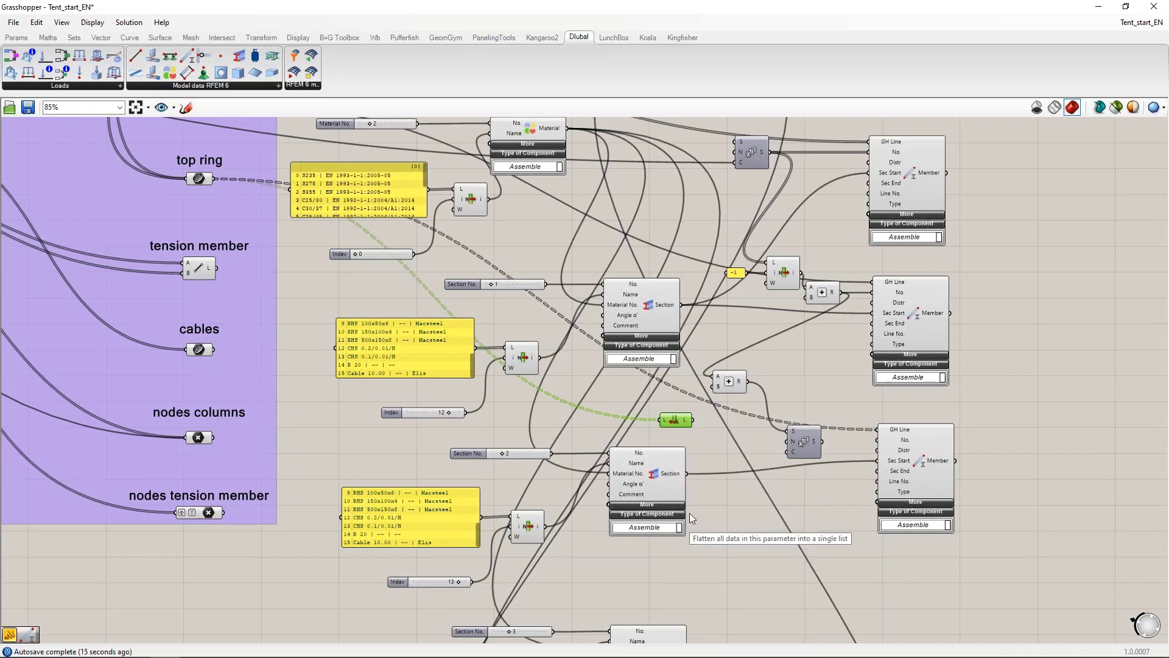
{"action": "mouse_move", "coordinate": [667, 424]}
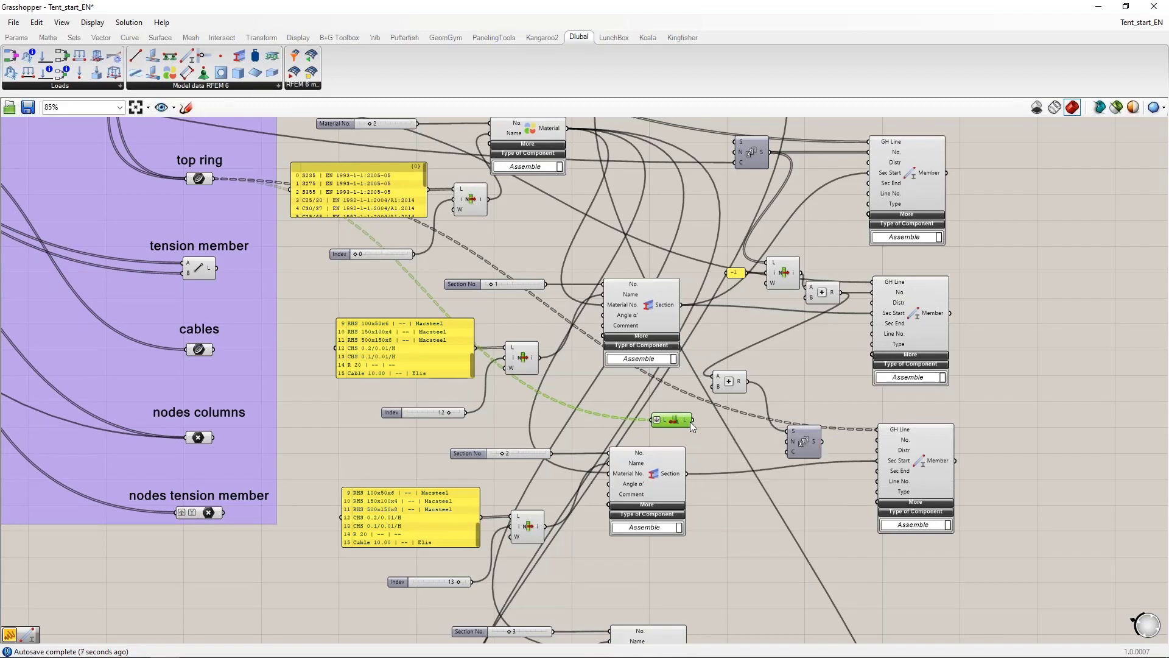
Step: Wire the List Length output to the Series' count input and the Series output to the third Member's No. input, tidying the List Length position
{"action": "left_click_drag", "start_coordinate": [693, 421], "coordinate": [787, 451]}
{"action": "mouse_move", "coordinate": [888, 430]}
{"action": "left_click_drag", "start_coordinate": [822, 442], "coordinate": [874, 441]}
{"action": "right_click_drag", "start_coordinate": [849, 528], "coordinate": [801, 427]}
{"action": "left_click_drag", "start_coordinate": [634, 326], "coordinate": [702, 354]}
{"action": "left_click", "coordinate": [786, 392]}
{"action": "scroll", "coordinate": [788, 353], "scroll_direction": "up", "scroll_amount": 3}
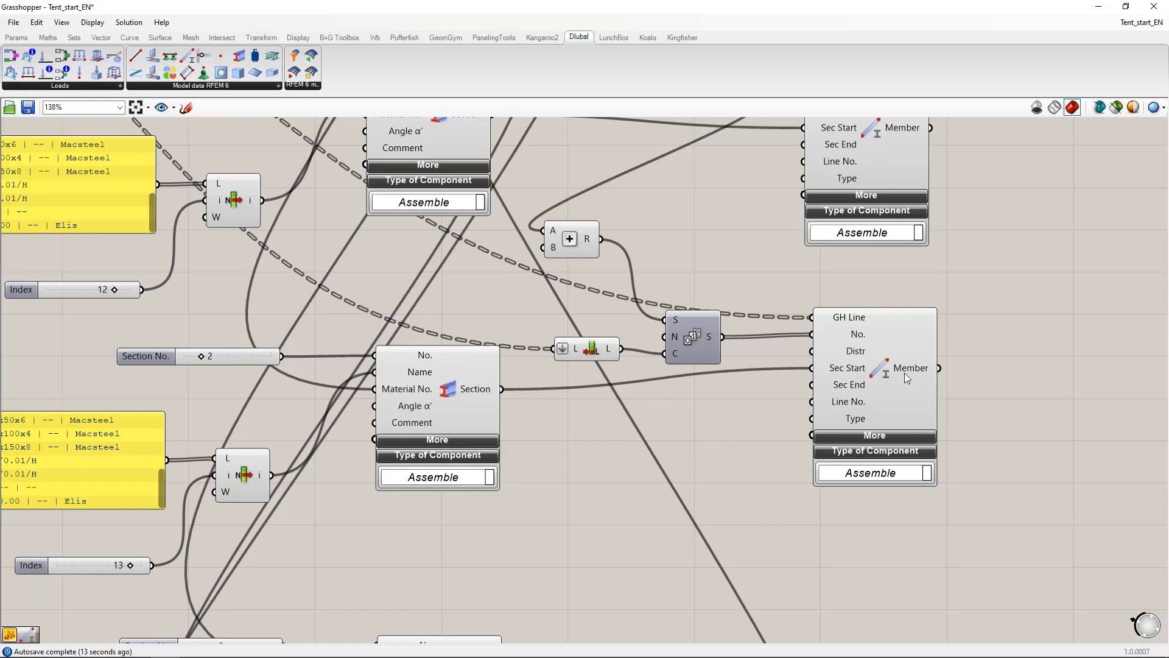
Step: Flatten the GH Line input of the third Member component
{"action": "mouse_move", "coordinate": [819, 352]}
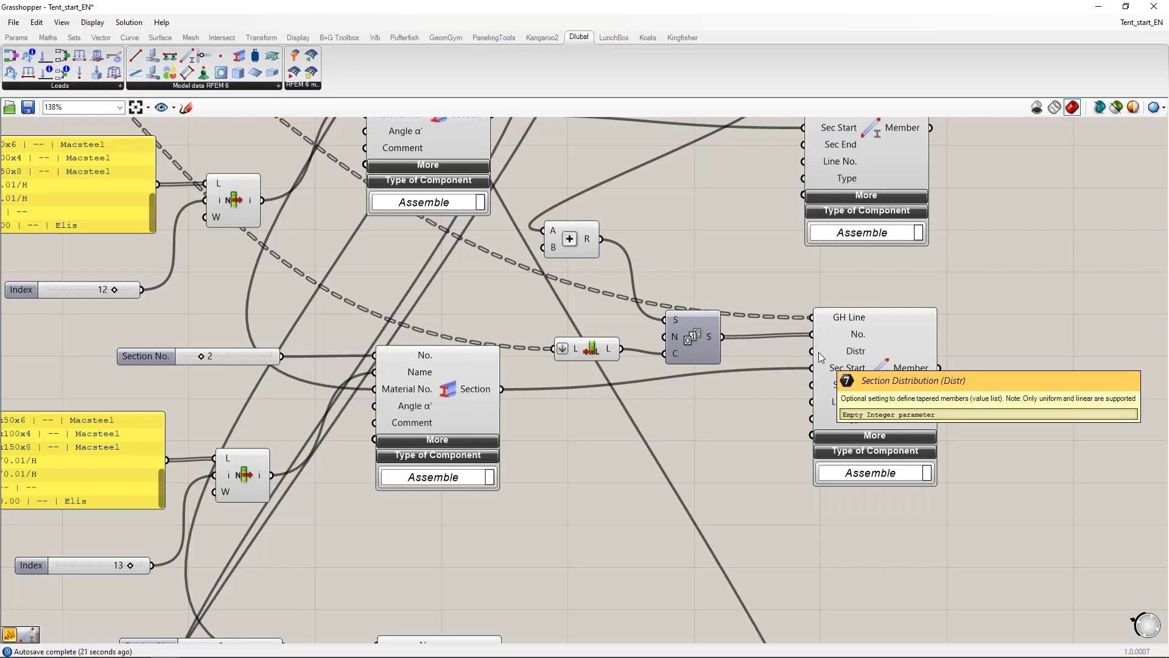
{"action": "right_click", "coordinate": [823, 319]}
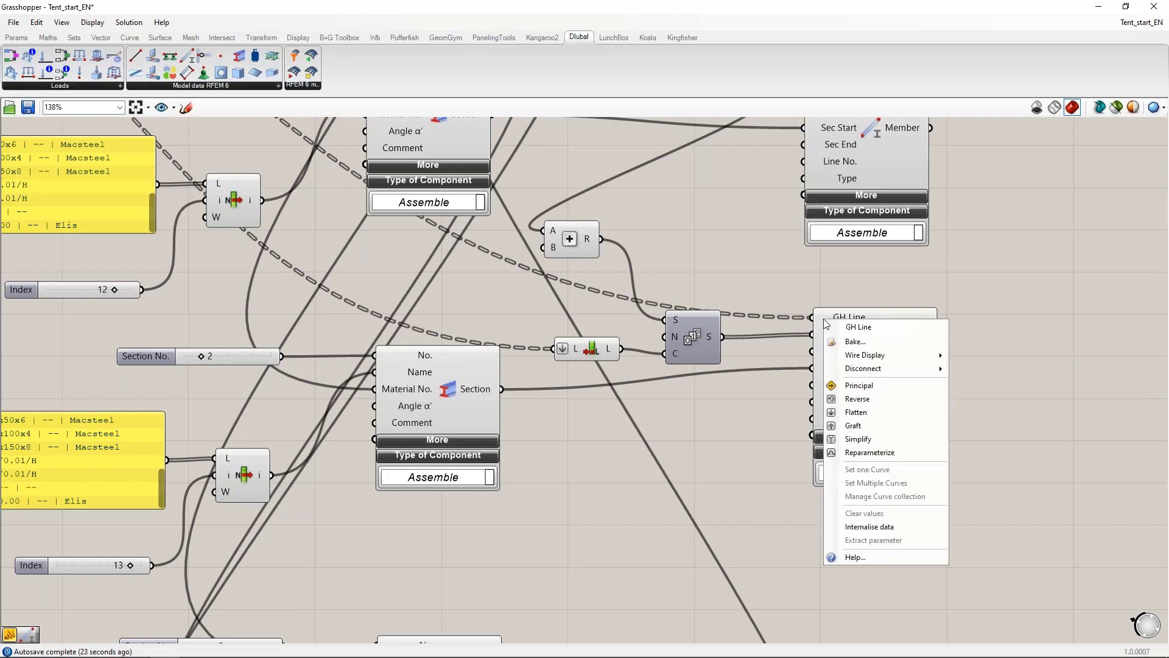
{"action": "left_click", "coordinate": [843, 416]}
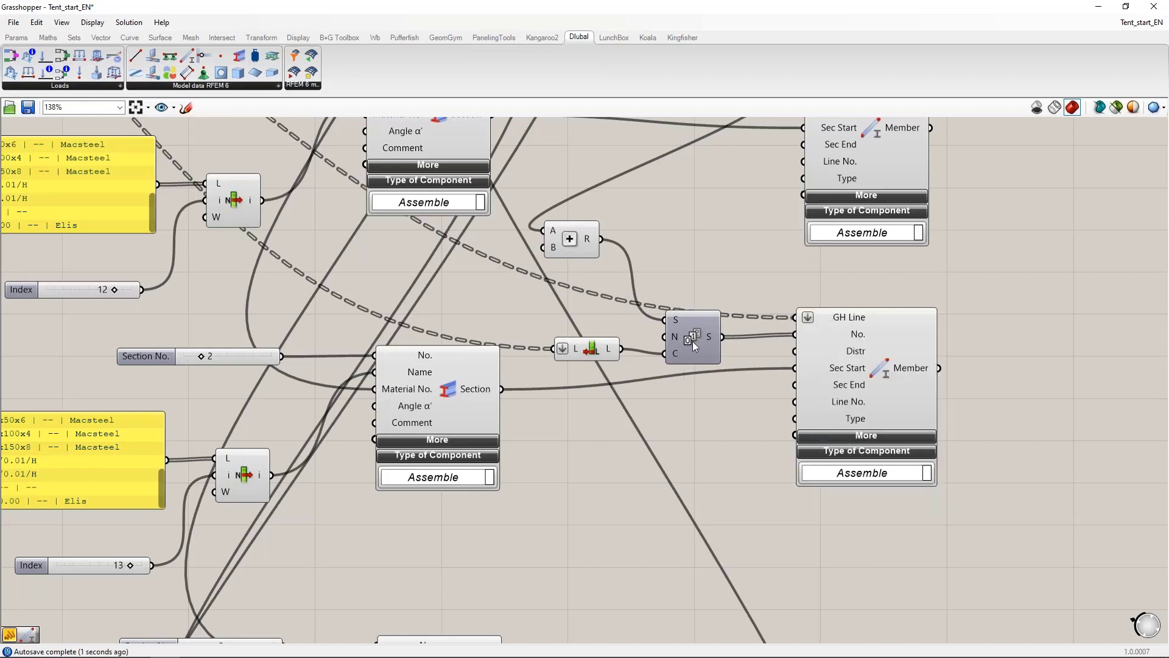
Step: Place a fourth Member component below the third one and wire the tension member lines to its GH Line input
{"action": "scroll", "coordinate": [910, 266], "scroll_direction": "down", "scroll_amount": 5}
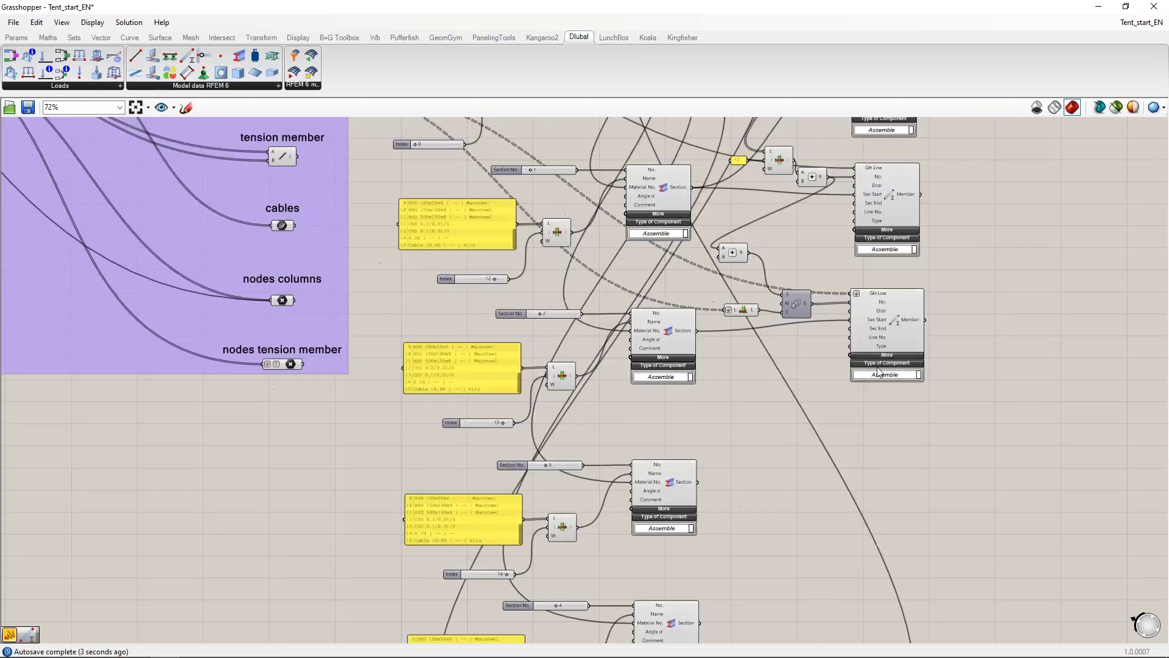
{"action": "right_click_drag", "start_coordinate": [834, 431], "coordinate": [820, 390]}
{"action": "left_click_drag", "start_coordinate": [187, 56], "coordinate": [810, 401]}
{"action": "right_click_drag", "start_coordinate": [751, 358], "coordinate": [769, 438]}
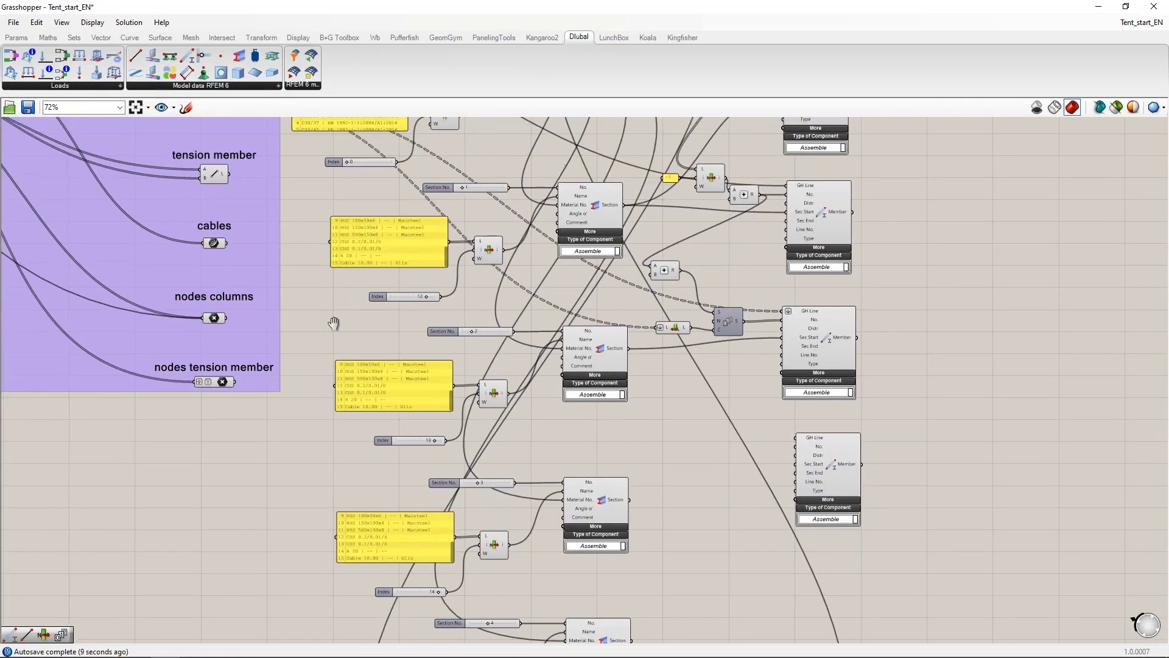
{"action": "right_click_drag", "start_coordinate": [334, 323], "coordinate": [335, 393]}
{"action": "left_click_drag", "start_coordinate": [231, 245], "coordinate": [796, 509]}
{"action": "scroll", "coordinate": [700, 487], "scroll_direction": "up", "scroll_amount": 3}
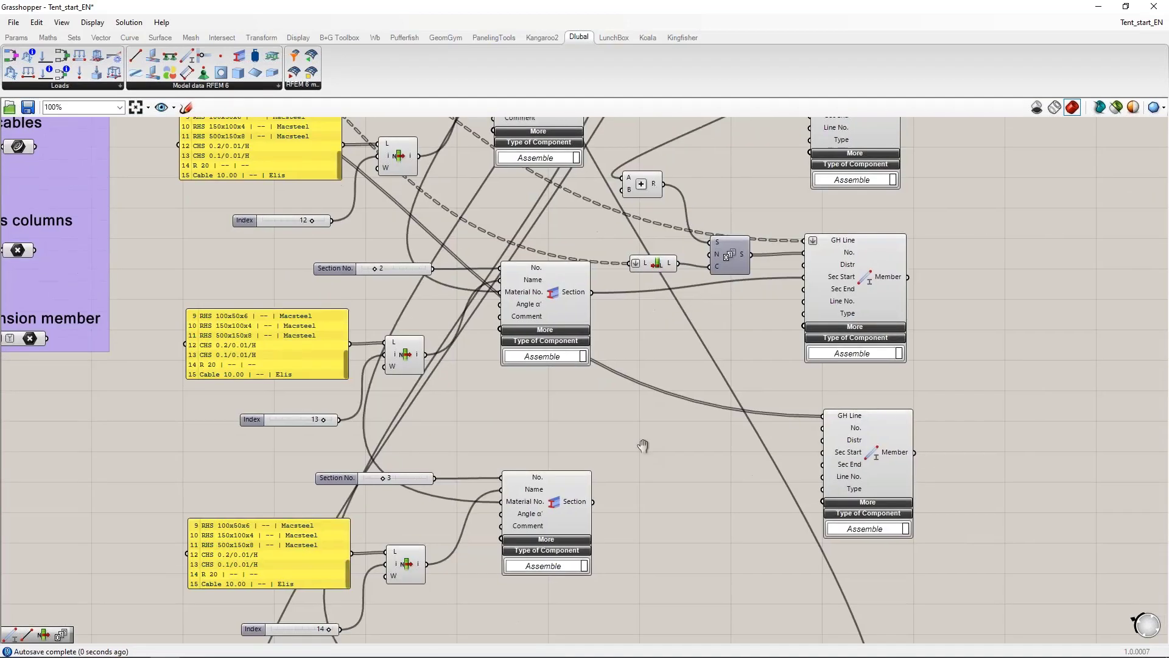
Step: Wire the output of the Section component numbered 3 to the fourth Member's Sec Start input
{"action": "right_click_drag", "start_coordinate": [643, 446], "coordinate": [610, 381]}
{"action": "left_click_drag", "start_coordinate": [559, 437], "coordinate": [786, 392]}
{"action": "right_click_drag", "start_coordinate": [576, 381], "coordinate": [619, 423]}
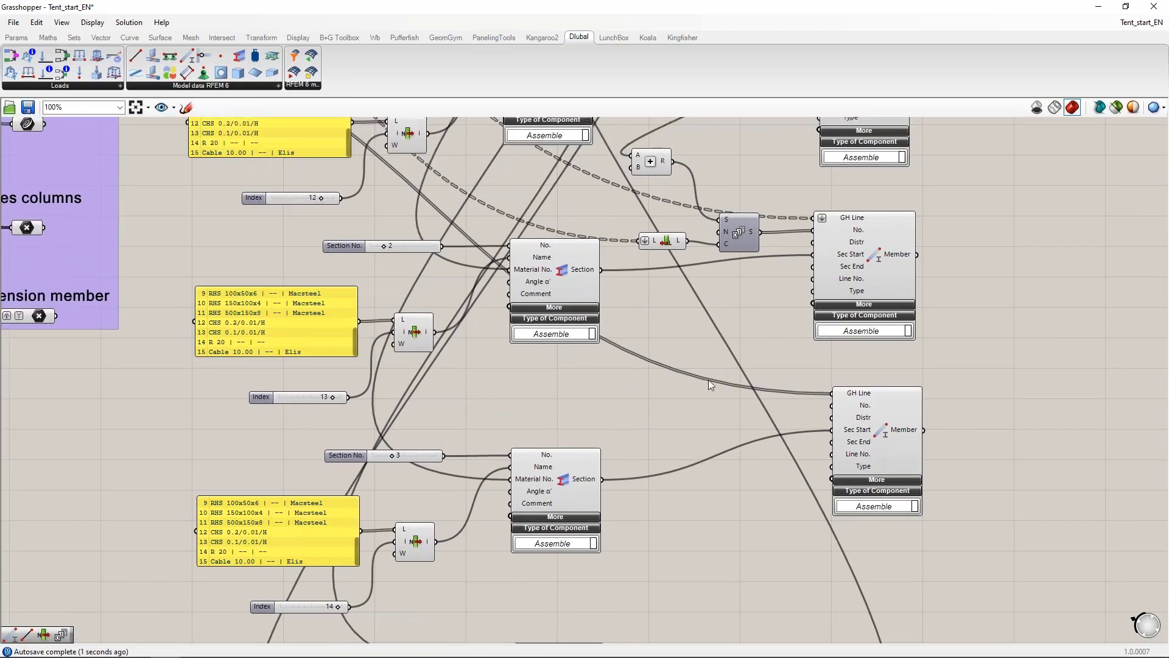
Step: Copy the -1 panel, List Item and Addition components of the second Member and place the copies in front of the fourth Member
{"action": "right_click_drag", "start_coordinate": [684, 320], "coordinate": [690, 487]}
{"action": "left_click", "coordinate": [705, 209]}
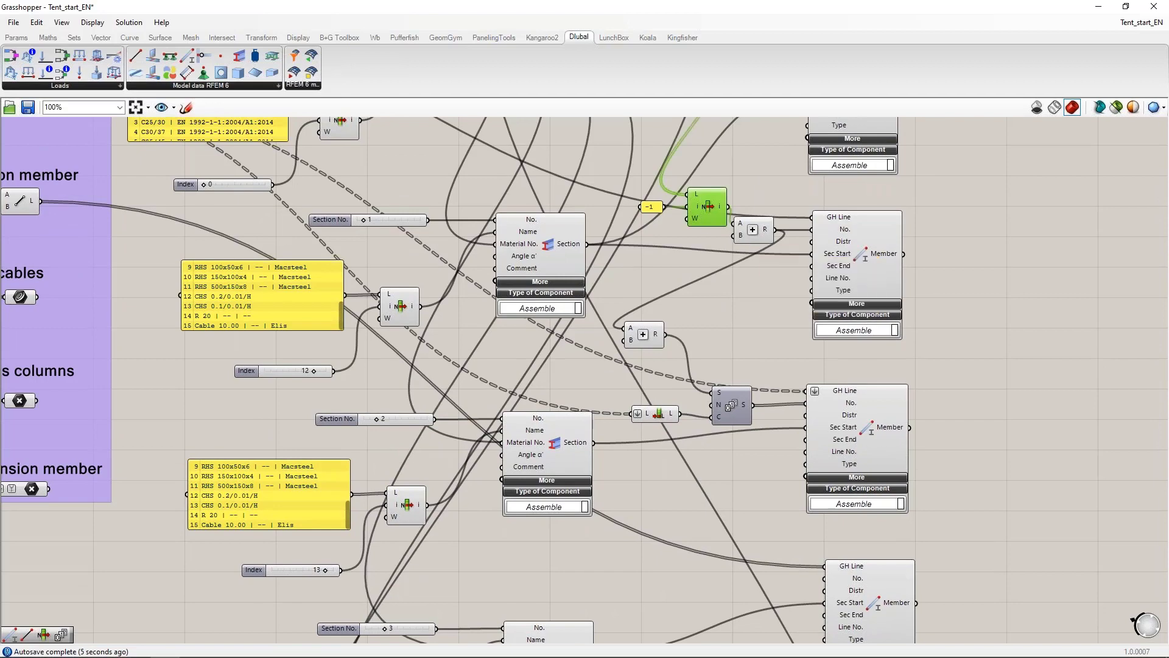
{"action": "left_click", "coordinate": [651, 207], "text": "shift"}
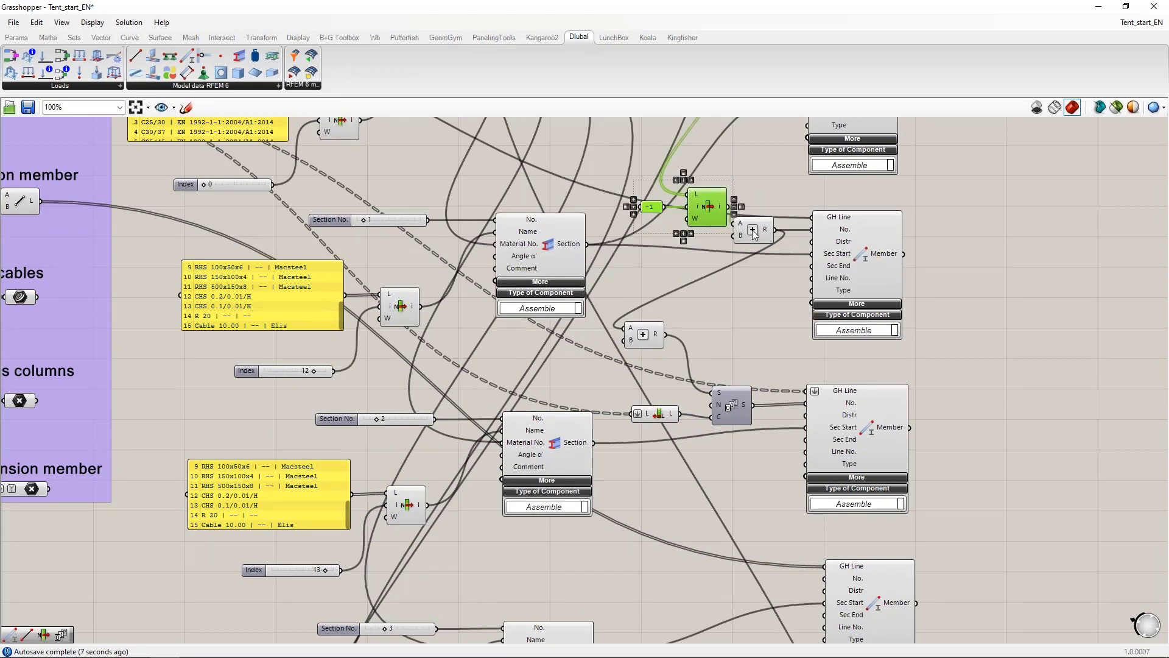
{"action": "left_click", "coordinate": [751, 229], "text": "shift"}
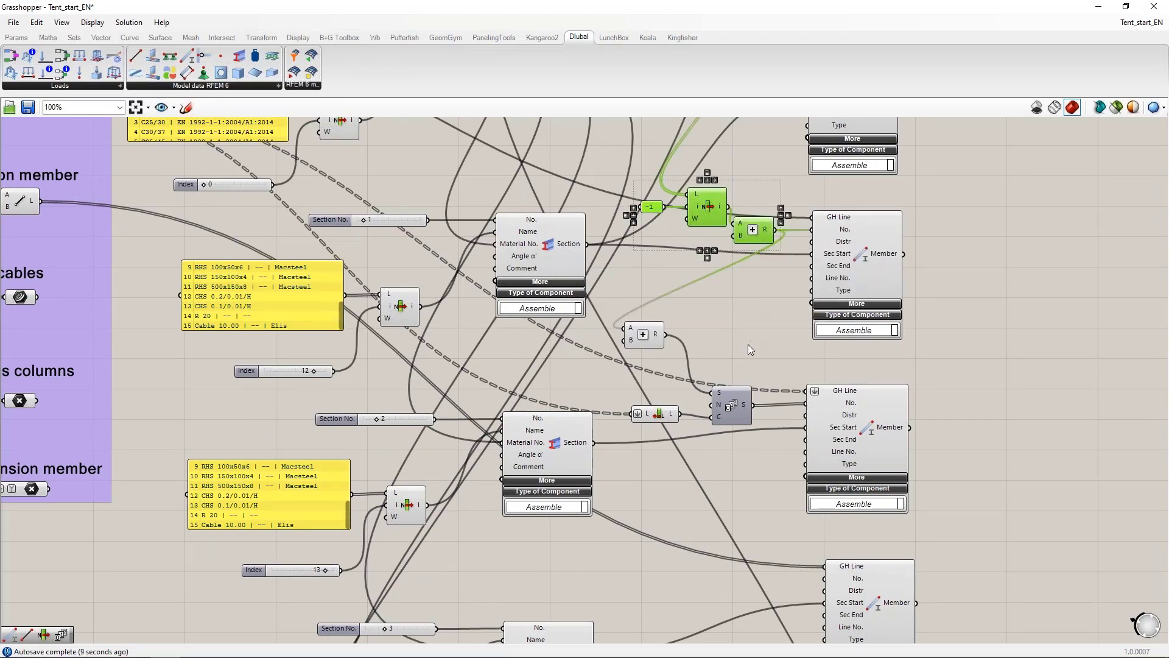
{"action": "right_click_drag", "start_coordinate": [748, 344], "coordinate": [747, 284]}
{"action": "key", "text": "ctrl+c"}
{"action": "key", "text": "ctrl+v"}
{"action": "left_click_drag", "start_coordinate": [753, 186], "coordinate": [742, 545]}
{"action": "left_click", "coordinate": [748, 414]}
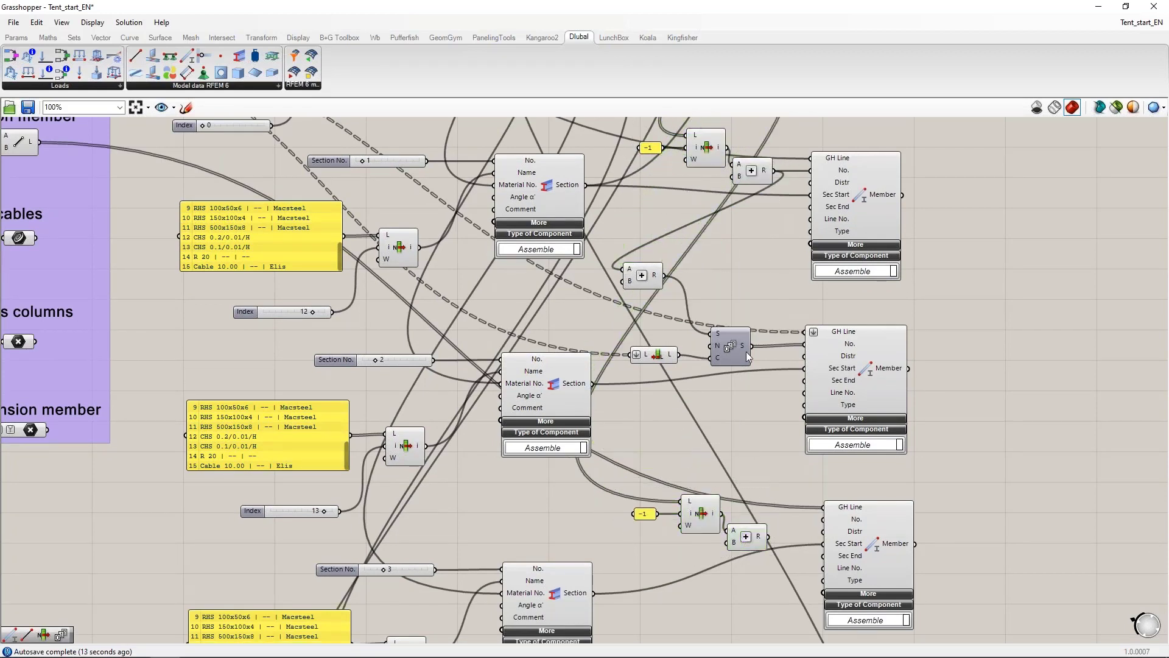
Step: Wire the third Member's numbering Series to the copied List Item's list input and move the copied Addition below the List Item
{"action": "left_click_drag", "start_coordinate": [752, 346], "coordinate": [681, 500]}
{"action": "right_click_drag", "start_coordinate": [676, 575], "coordinate": [629, 471]}
{"action": "left_click_drag", "start_coordinate": [698, 429], "coordinate": [651, 449]}
{"action": "left_click", "coordinate": [677, 503]}
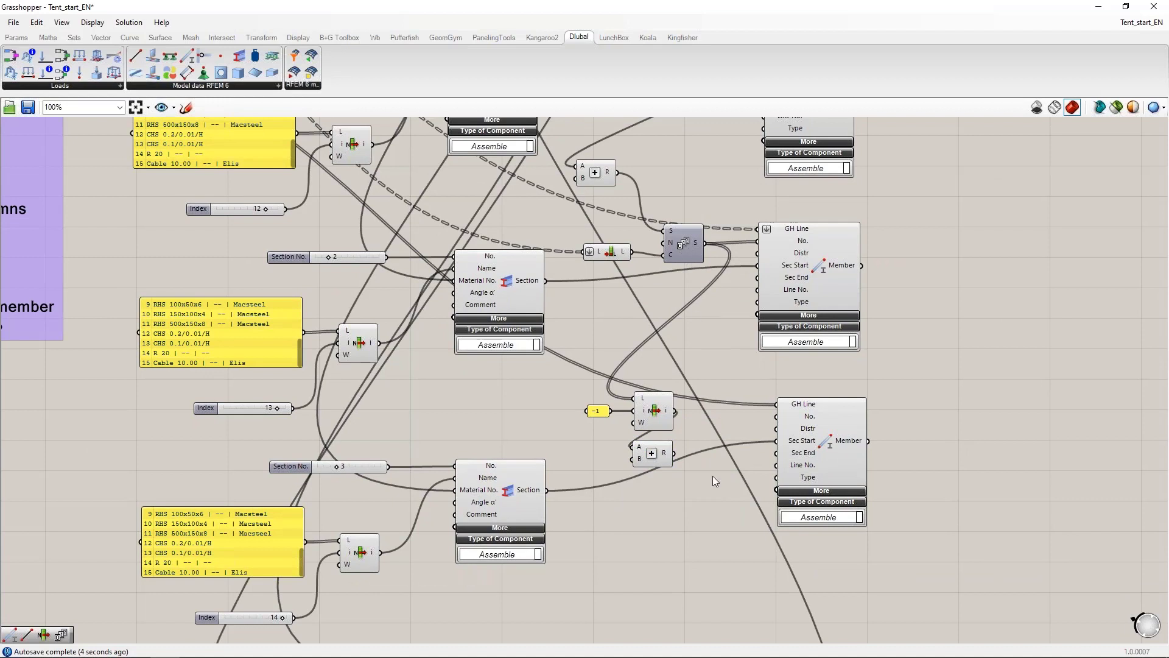
Step: Add a Series component with the copied Addition's result as its start input and move it near the GH-Geo sliders
{"action": "double_click", "coordinate": [686, 487]}
{"action": "type", "text": "series"}
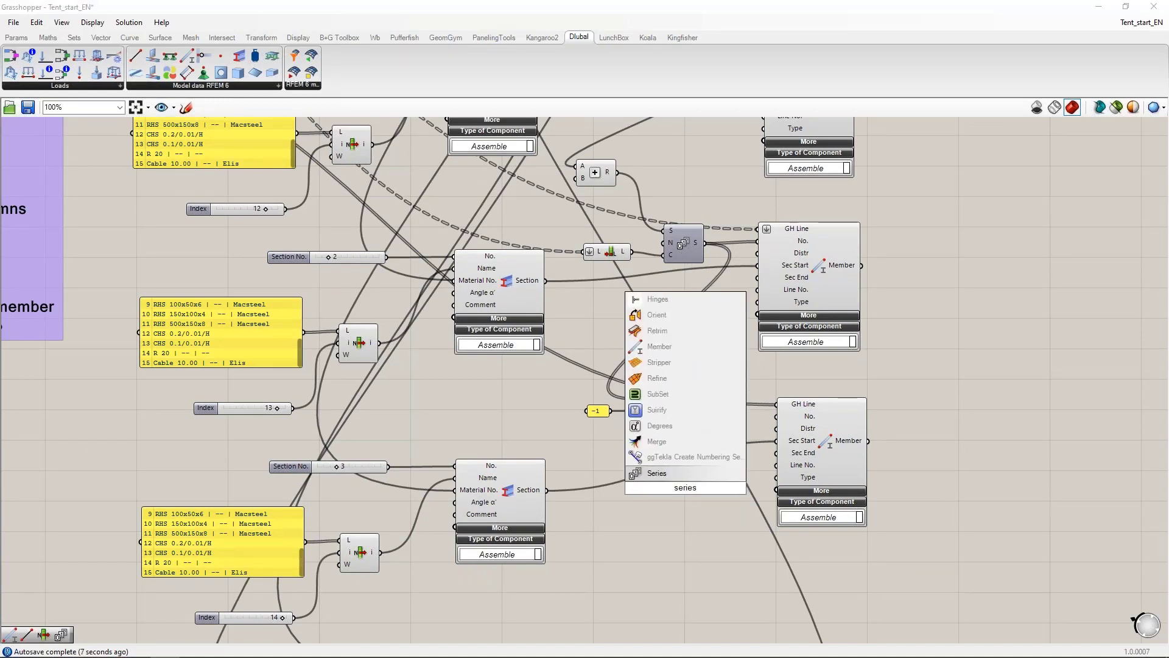
{"action": "left_click", "coordinate": [675, 474]}
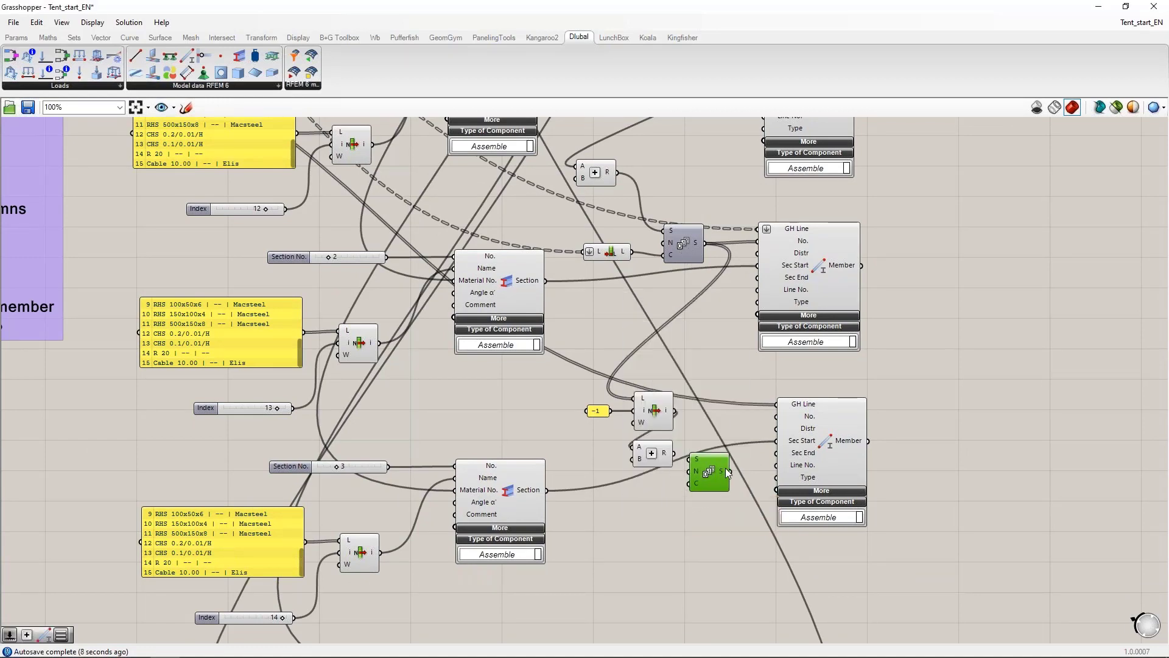
{"action": "left_click_drag", "start_coordinate": [674, 453], "coordinate": [245, 365]}
{"action": "scroll", "coordinate": [720, 492], "scroll_direction": "down", "scroll_amount": 5}
{"action": "scroll", "coordinate": [210, 323], "scroll_direction": "up", "scroll_amount": 5}
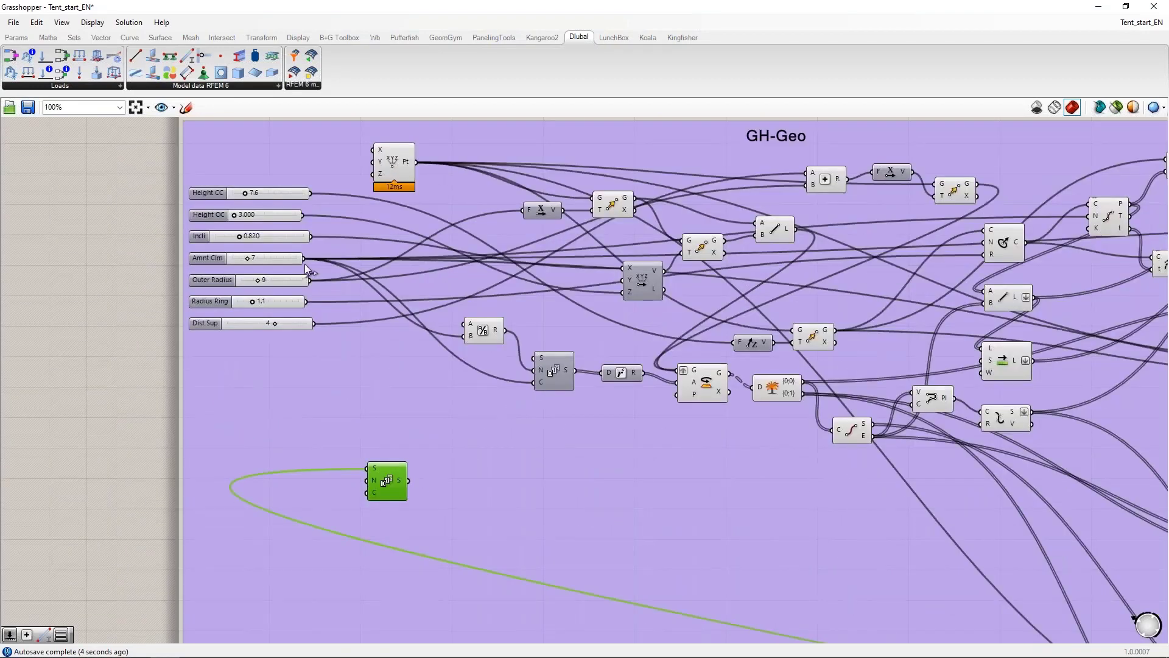
Step: Wire the Amnt Clm slider to the new Series' count input and move the Series back in front of the fourth Member
{"action": "left_click_drag", "start_coordinate": [303, 259], "coordinate": [368, 490]}
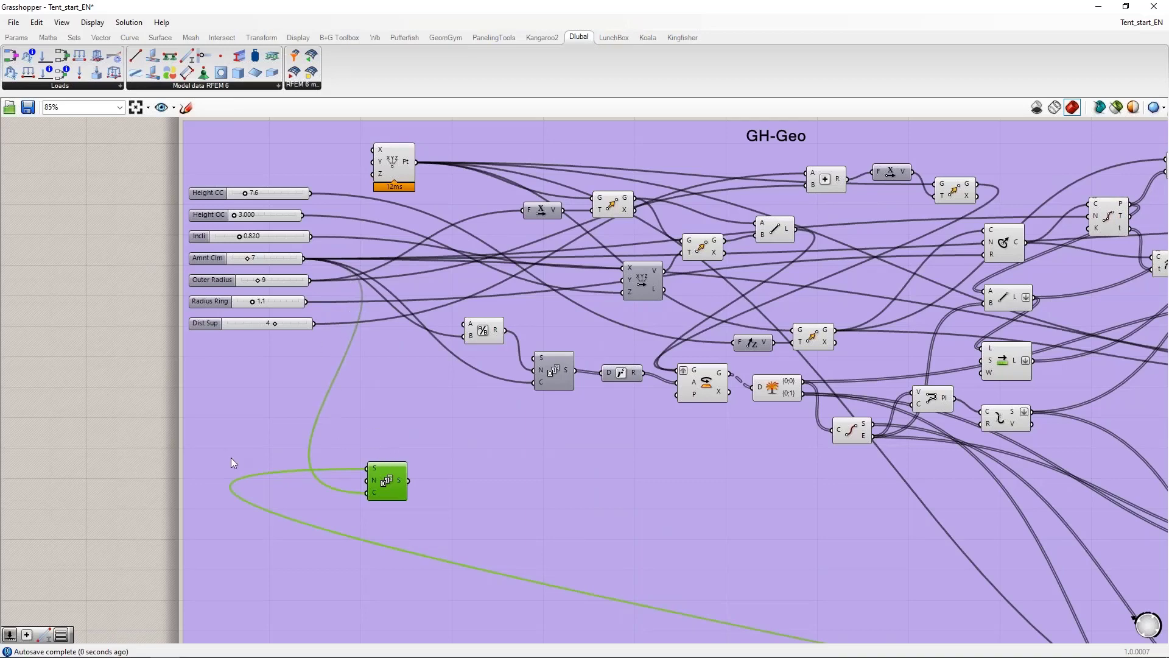
{"action": "scroll", "coordinate": [231, 457], "scroll_direction": "down", "scroll_amount": 5}
{"action": "left_click_drag", "start_coordinate": [282, 466], "coordinate": [843, 634]}
{"action": "scroll", "coordinate": [842, 632], "scroll_direction": "up", "scroll_amount": 4}
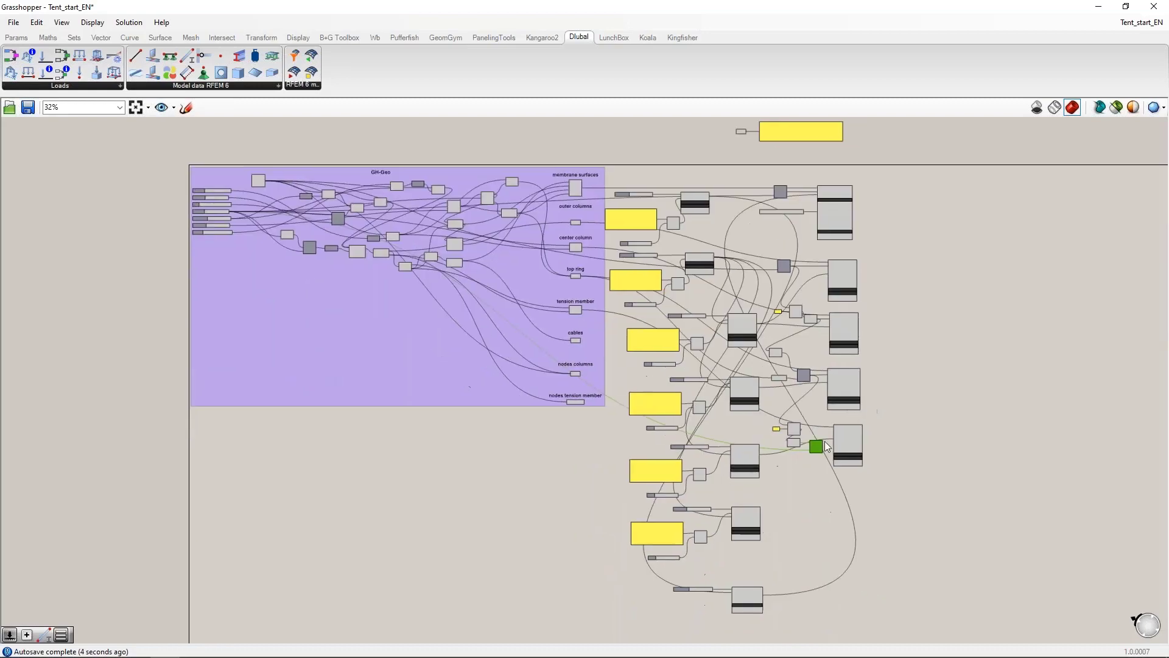
{"action": "scroll", "coordinate": [798, 437], "scroll_direction": "up", "scroll_amount": 5}
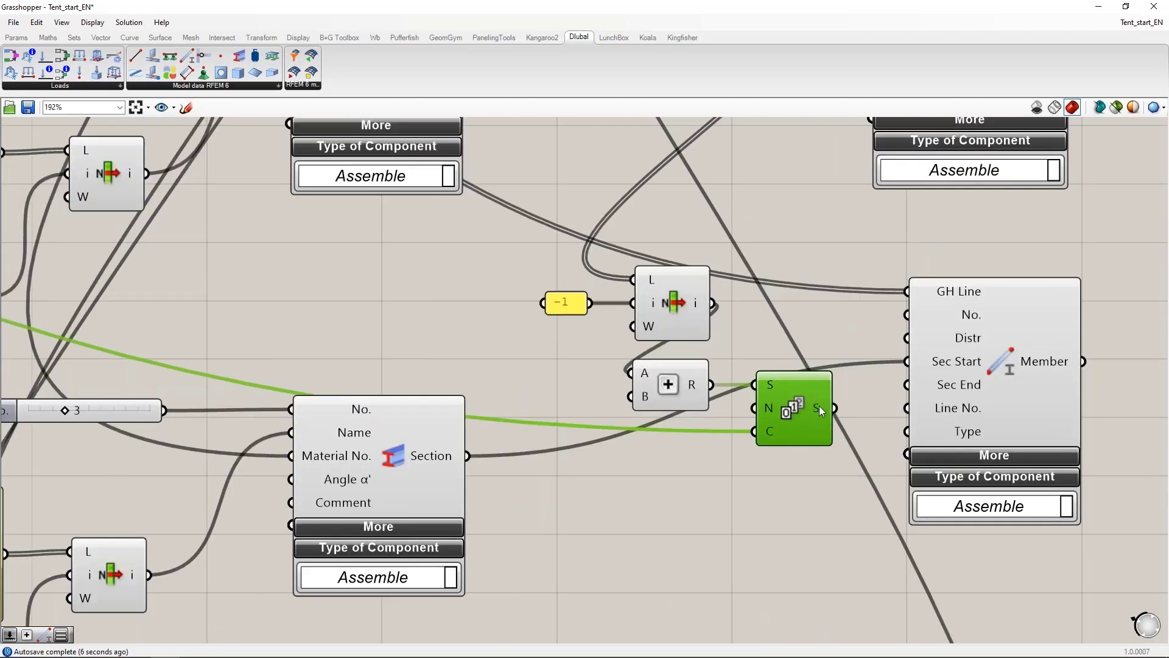
Step: Wire the new Series' output to the fourth Member's No. input
{"action": "mouse_move", "coordinate": [819, 406]}
{"action": "left_click_drag", "start_coordinate": [835, 406], "coordinate": [915, 324]}
{"action": "scroll", "coordinate": [819, 306], "scroll_direction": "down", "scroll_amount": 3}
Step: Add a Value List below the Series and wire it to the fourth Member's Type input
{"action": "left_click", "coordinate": [910, 397]}
{"action": "right_click_drag", "start_coordinate": [796, 484], "coordinate": [747, 452]}
{"action": "double_click", "coordinate": [699, 434]}
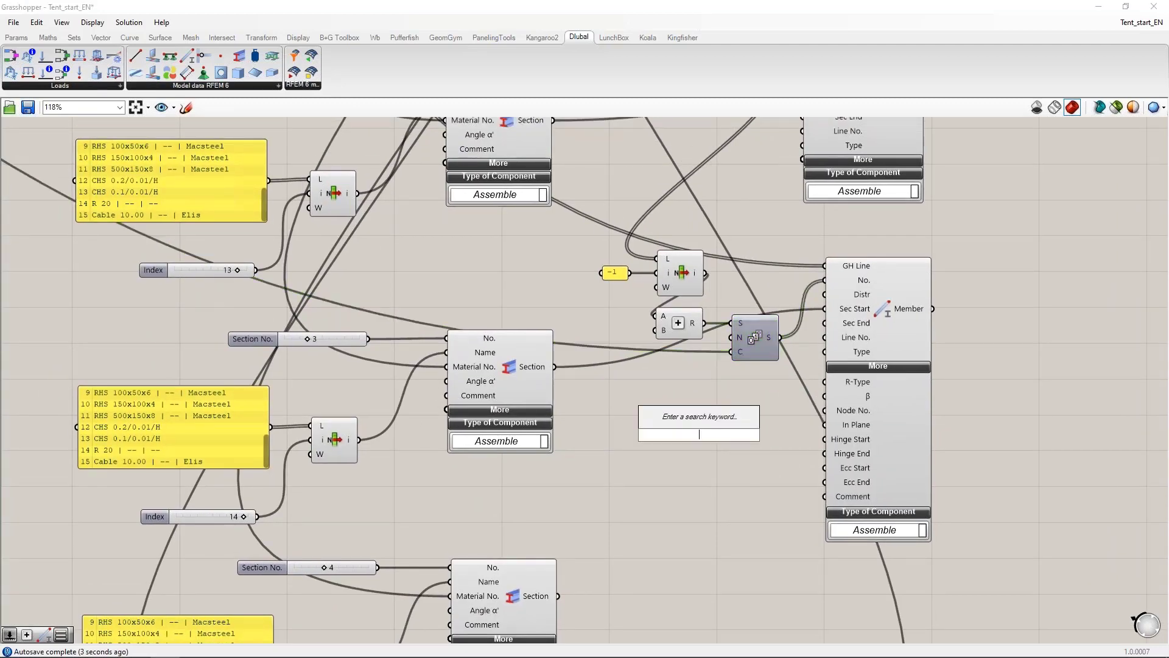
{"action": "type", "text": "val"}
{"action": "left_click", "coordinate": [694, 421]}
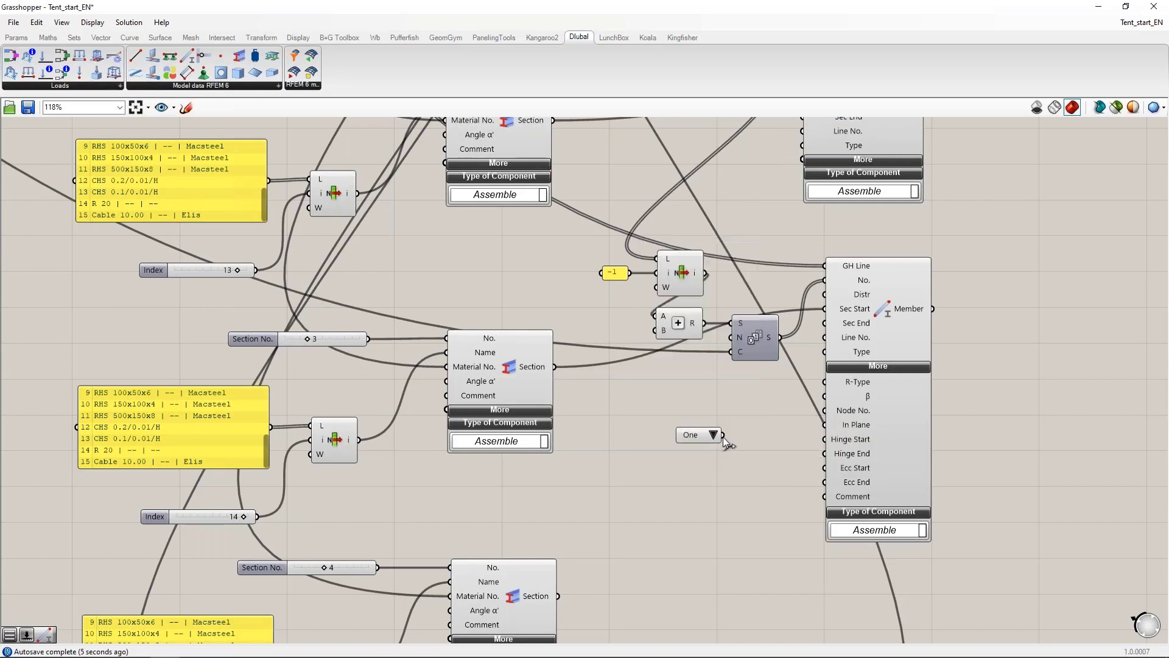
{"action": "left_click", "coordinate": [885, 365]}
{"action": "left_click_drag", "start_coordinate": [723, 435], "coordinate": [825, 352]}
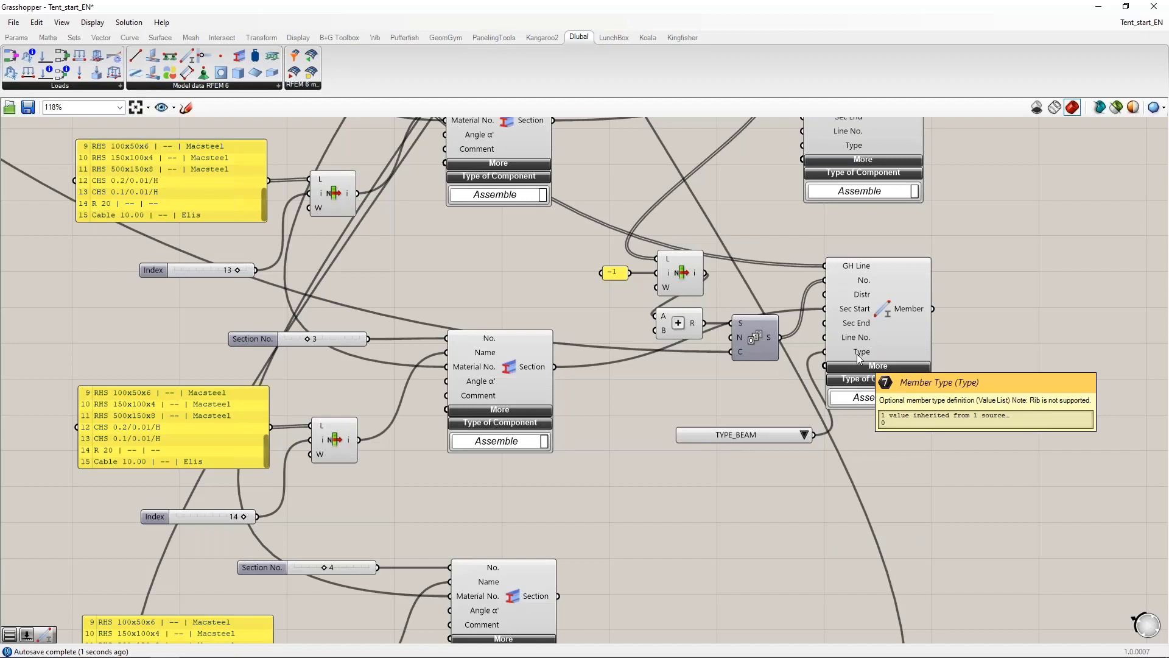
Step: Set the fourth Member's type value list to TYPE_TENSION and place it just below the Series
{"action": "left_click_drag", "start_coordinate": [804, 435], "coordinate": [759, 394]}
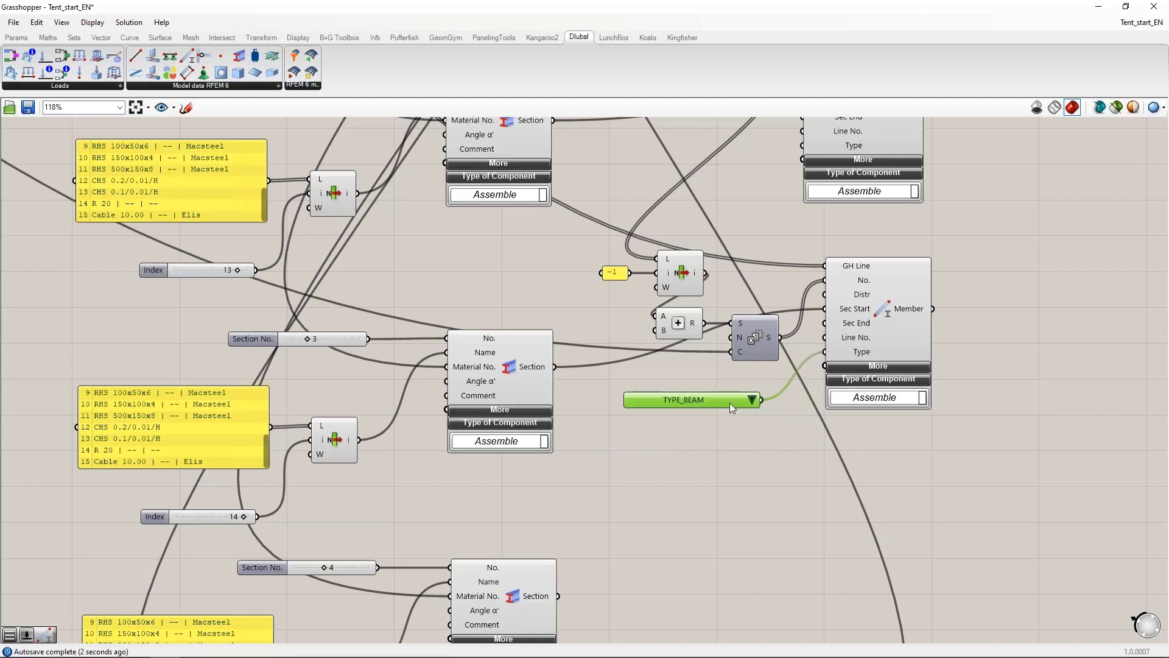
{"action": "left_click", "coordinate": [759, 394]}
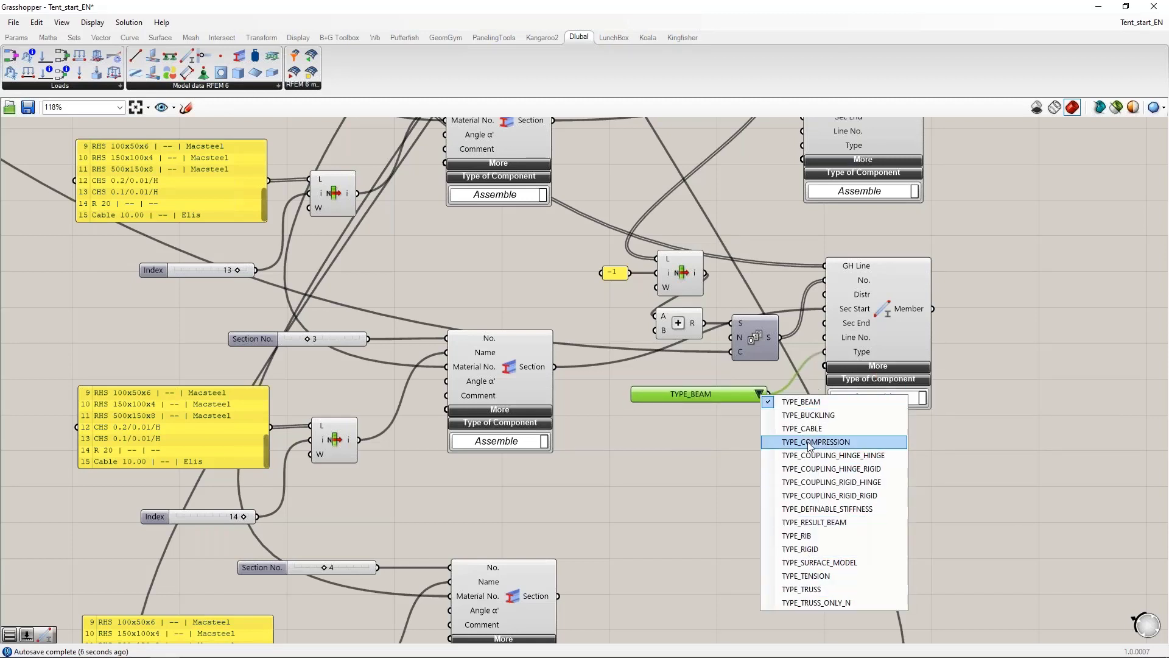
{"action": "left_click", "coordinate": [803, 576]}
{"action": "left_click_drag", "start_coordinate": [727, 402], "coordinate": [743, 393]}
Step: Duplicate the fourth Member with its -1 panel, List Item, Addition, Series and type value list directly below the originals
{"action": "scroll", "coordinate": [738, 420], "scroll_direction": "down", "scroll_amount": 3}
{"action": "left_click", "coordinate": [836, 344]}
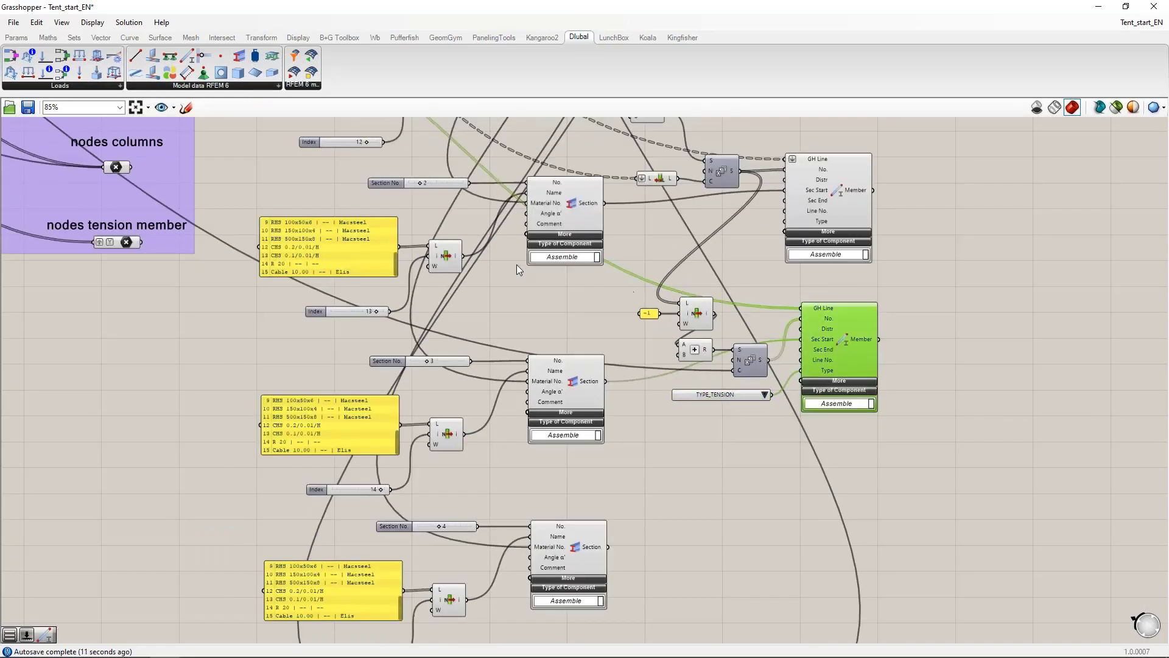
{"action": "right_click_drag", "start_coordinate": [527, 320], "coordinate": [586, 557]}
{"action": "right_click_drag", "start_coordinate": [307, 356], "coordinate": [278, 174]}
{"action": "left_click", "coordinate": [824, 514]}
{"action": "left_click_drag", "start_coordinate": [871, 470], "coordinate": [671, 331]}
{"action": "scroll", "coordinate": [686, 292], "scroll_direction": "down", "scroll_amount": 2}
{"action": "right_click_drag", "start_coordinate": [740, 477], "coordinate": [728, 437]}
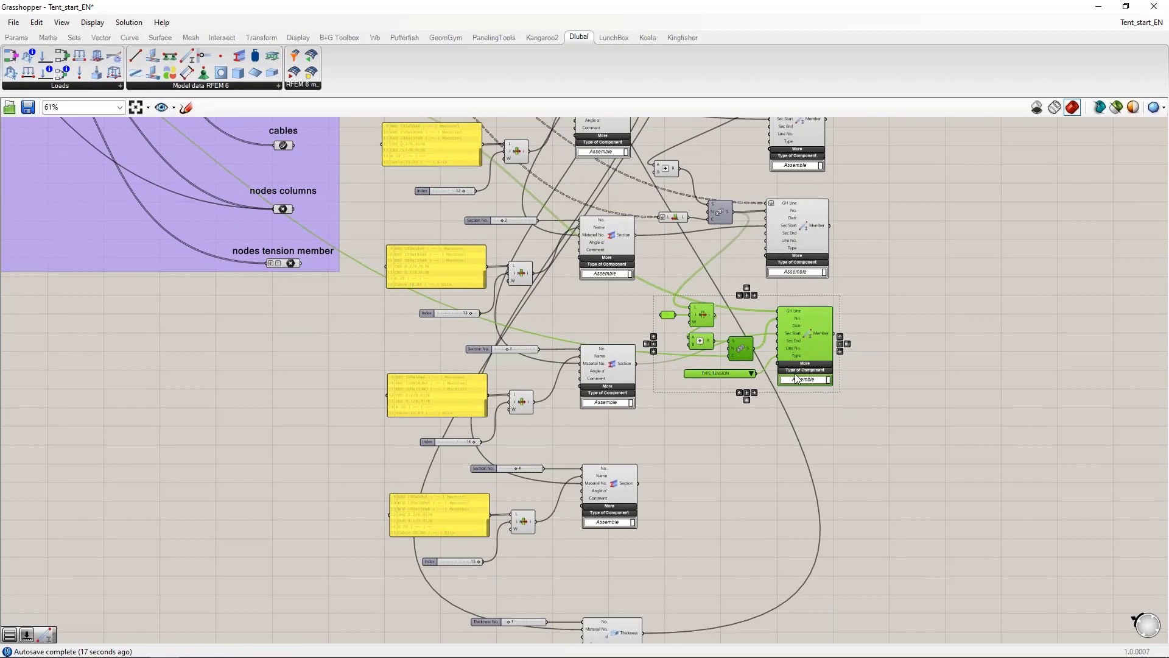
{"action": "left_click_drag", "start_coordinate": [803, 344], "coordinate": [831, 459], "text": "alt"}
{"action": "left_click", "coordinate": [847, 401]}
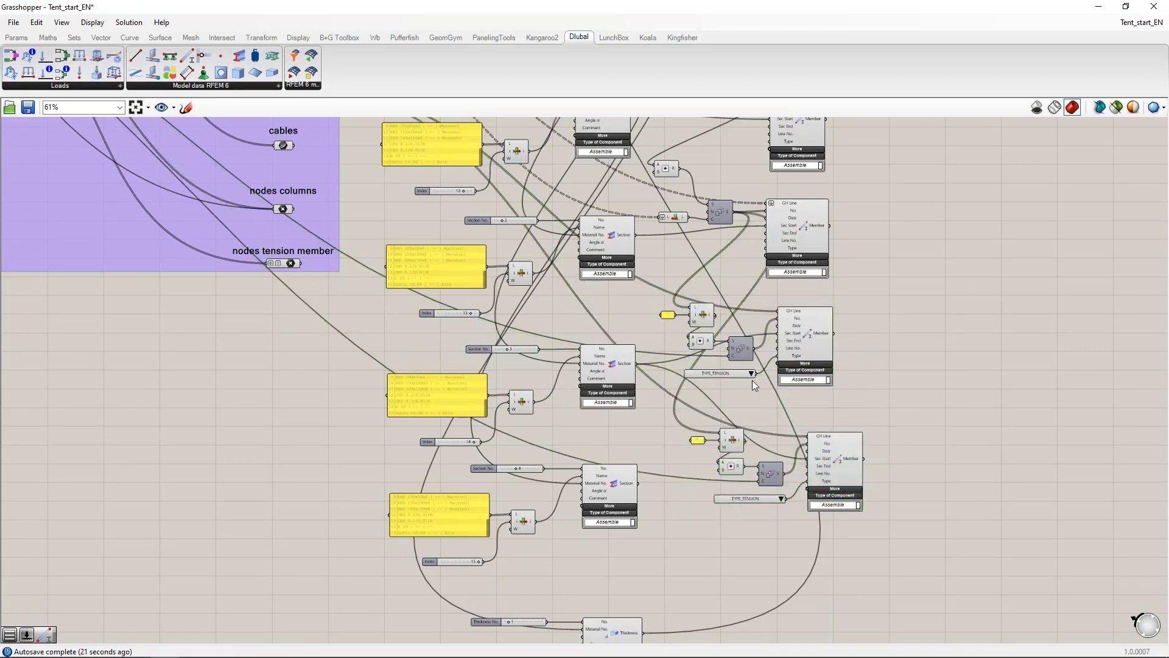
Step: Wire the fourth Member's Series output to the copied List Item's list input and set the copied type value list to TYPE_CABLE
{"action": "scroll", "coordinate": [751, 412], "scroll_direction": "up", "scroll_amount": 3}
{"action": "left_click_drag", "start_coordinate": [755, 309], "coordinate": [699, 445]}
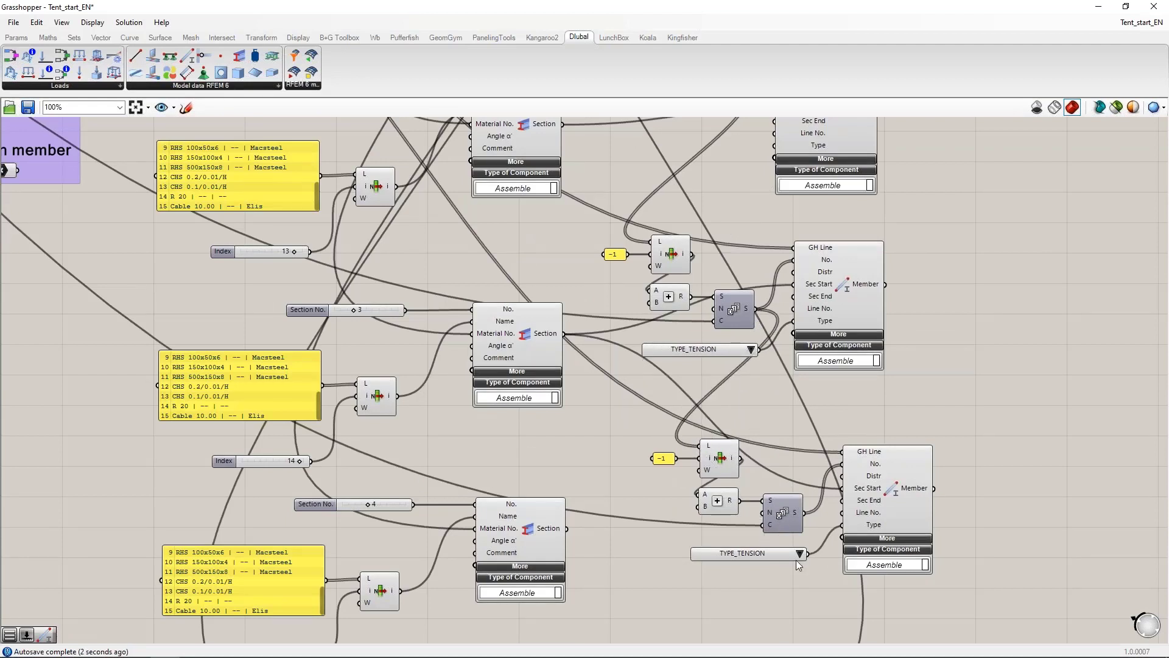
{"action": "right_click_drag", "start_coordinate": [784, 597], "coordinate": [780, 575]}
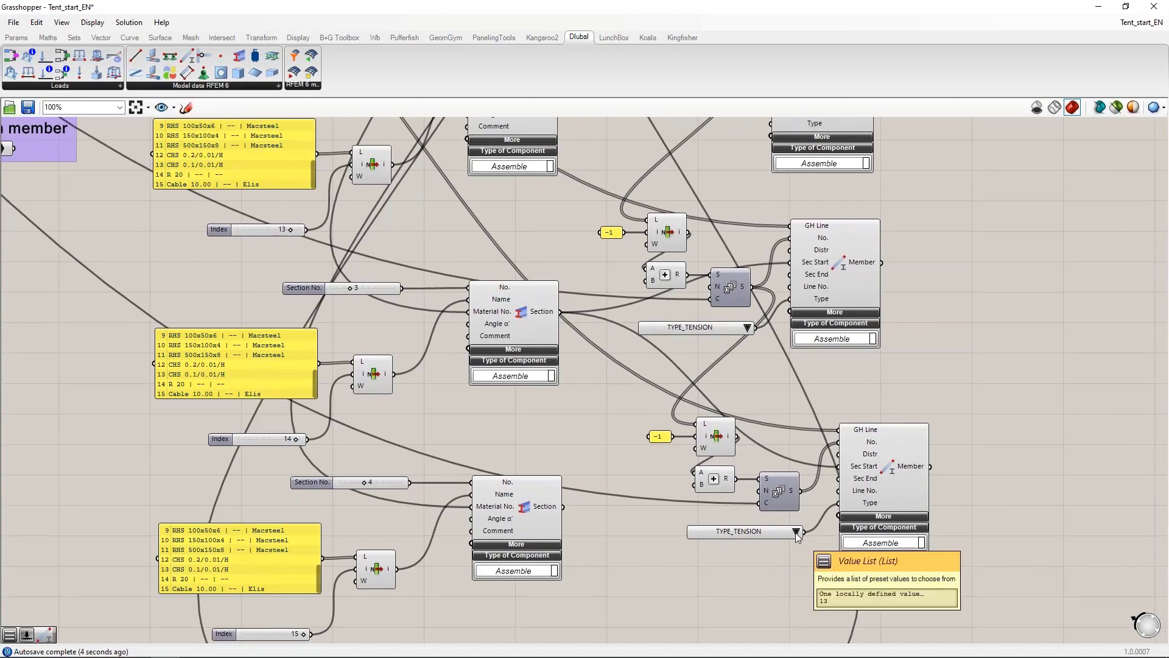
{"action": "left_click", "coordinate": [795, 532]}
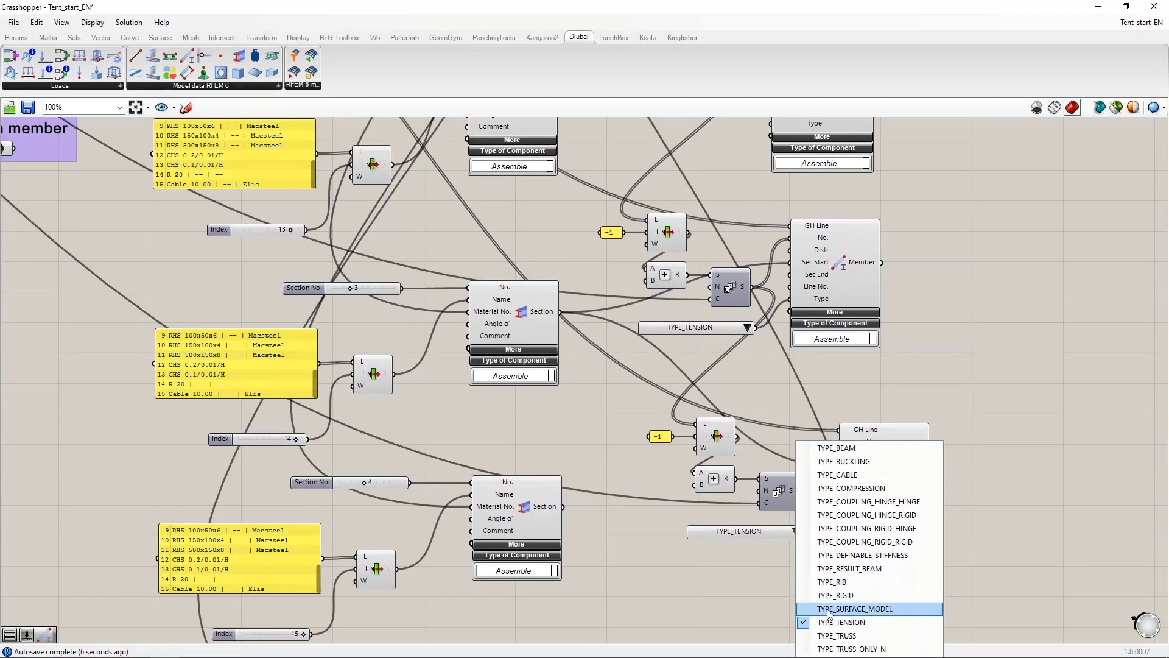
{"action": "left_click", "coordinate": [846, 475]}
Step: Wire the cables curve output to the fifth Member's GH Line input and shift its TYPE_CABLE value list slightly closer to the Series
{"action": "scroll", "coordinate": [872, 479], "scroll_direction": "down", "scroll_amount": 3}
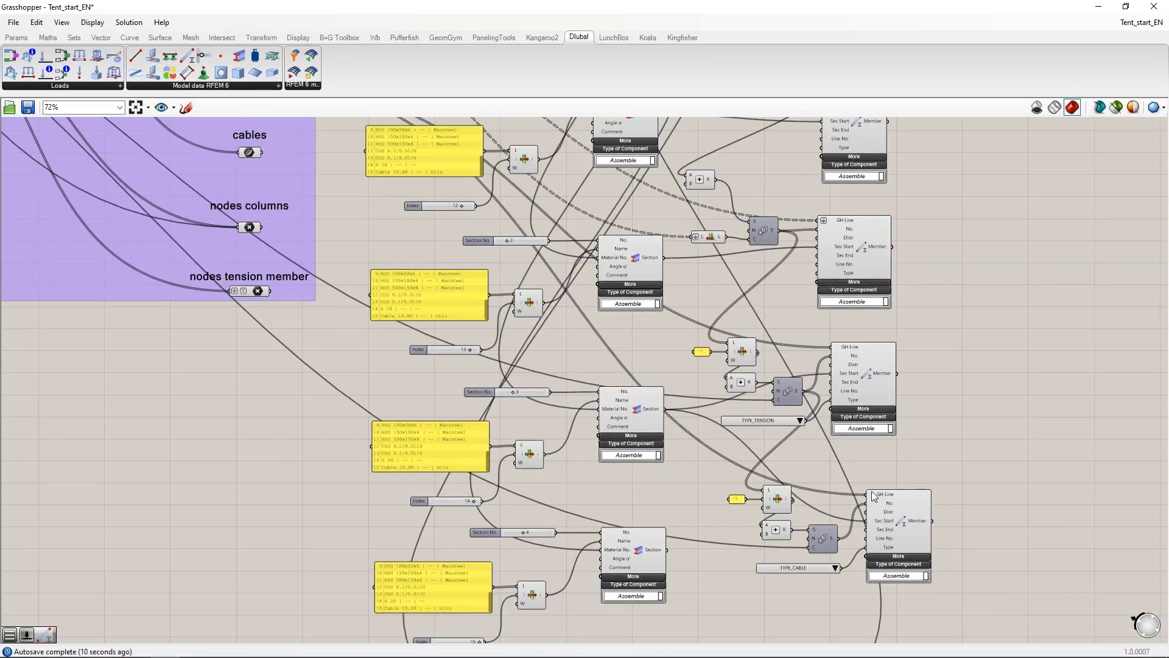
{"action": "right_click_drag", "start_coordinate": [268, 157], "coordinate": [276, 213]}
{"action": "left_click_drag", "start_coordinate": [309, 237], "coordinate": [882, 549]}
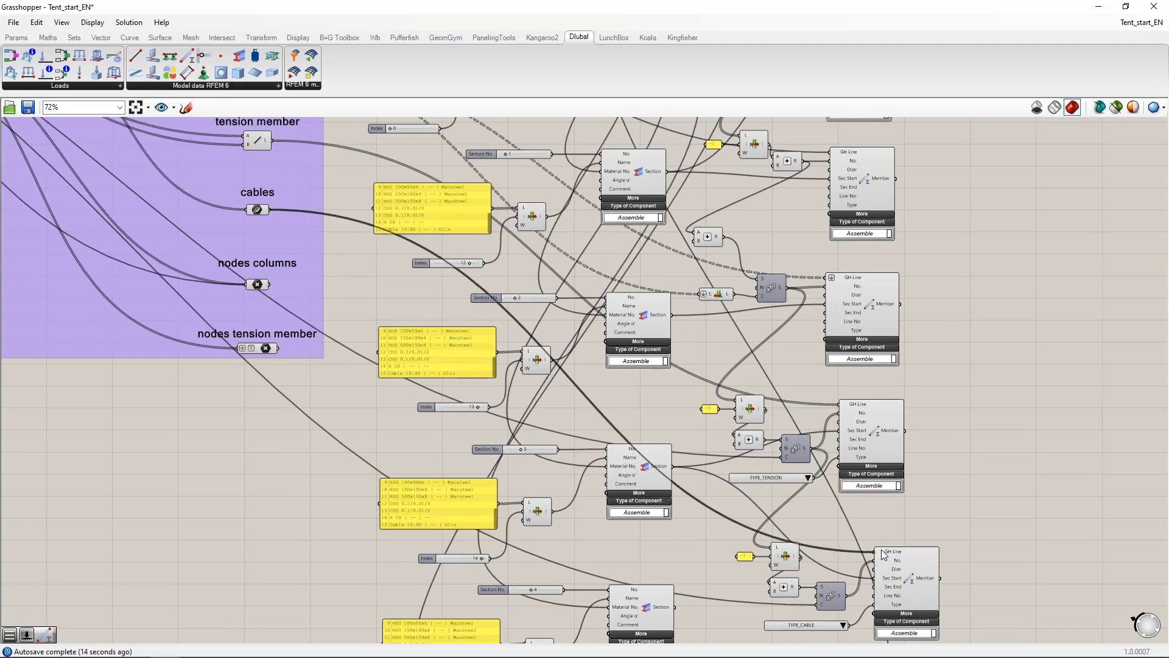
{"action": "scroll", "coordinate": [881, 550], "scroll_direction": "up", "scroll_amount": 5}
{"action": "mouse_move", "coordinate": [831, 357]}
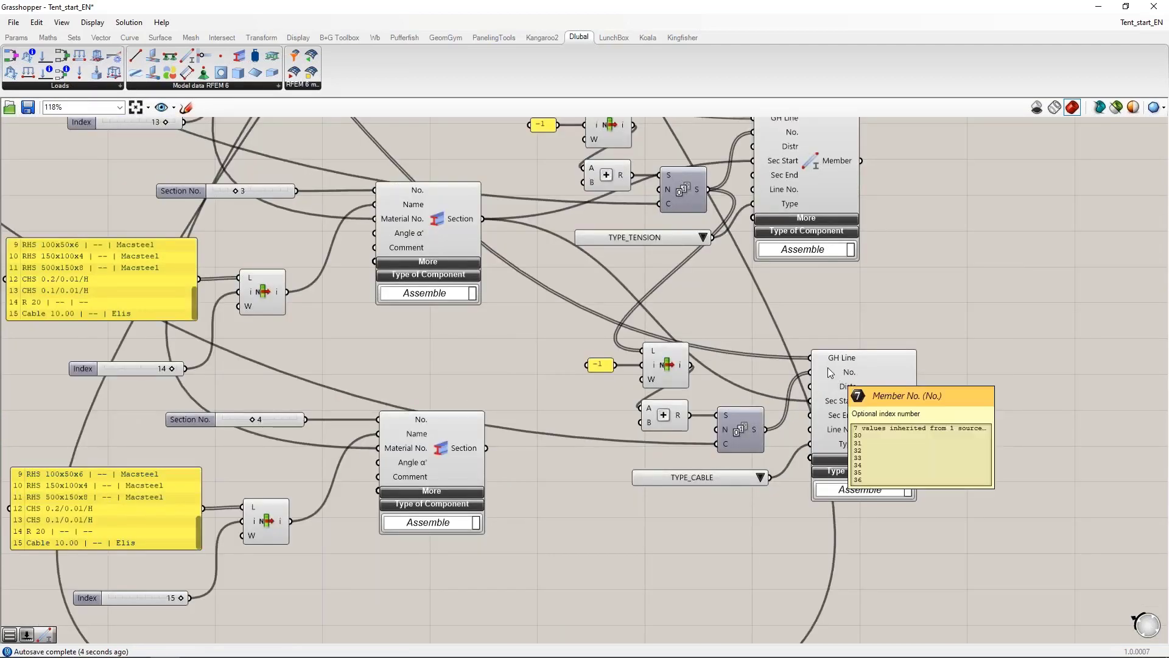
{"action": "left_click", "coordinate": [666, 369]}
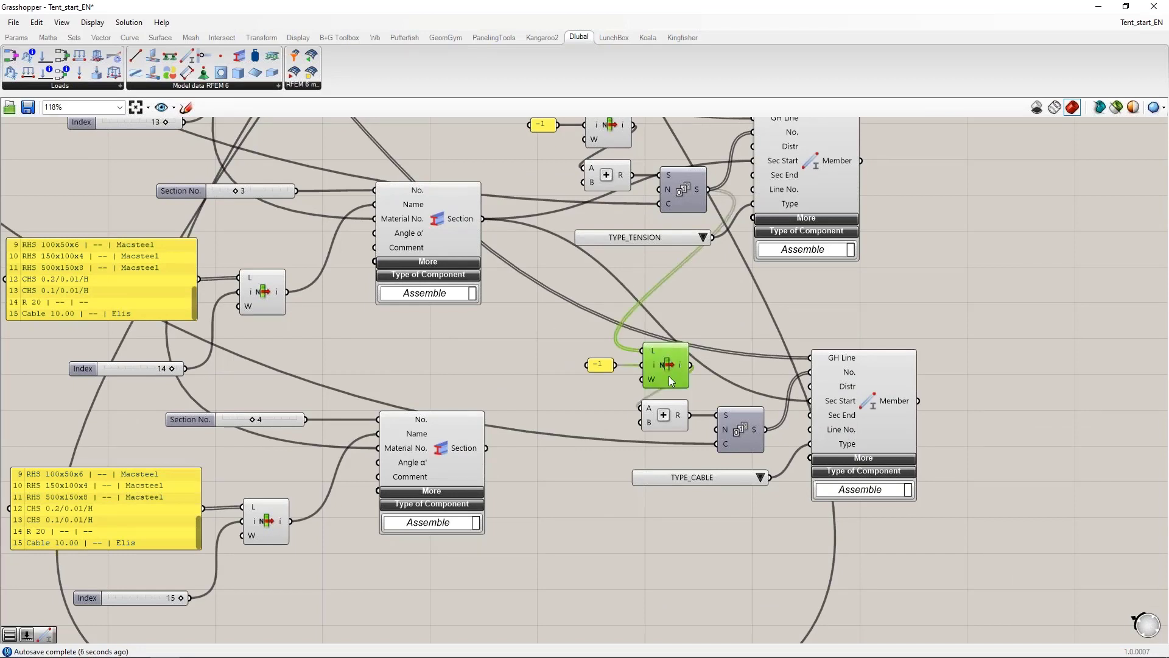
{"action": "left_click_drag", "start_coordinate": [733, 478], "coordinate": [725, 474]}
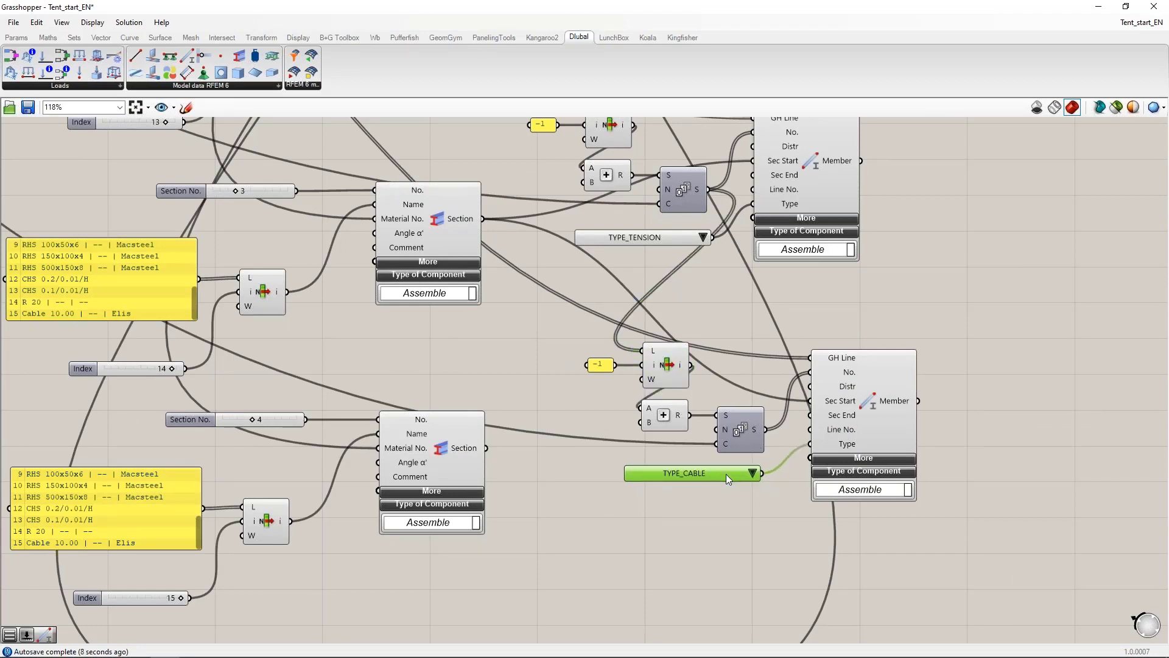
Step: Add a Dlubal Nodal Support component below the fifth Member
{"action": "right_click_drag", "start_coordinate": [735, 542], "coordinate": [728, 458]}
{"action": "scroll", "coordinate": [728, 457], "scroll_direction": "down", "scroll_amount": 2}
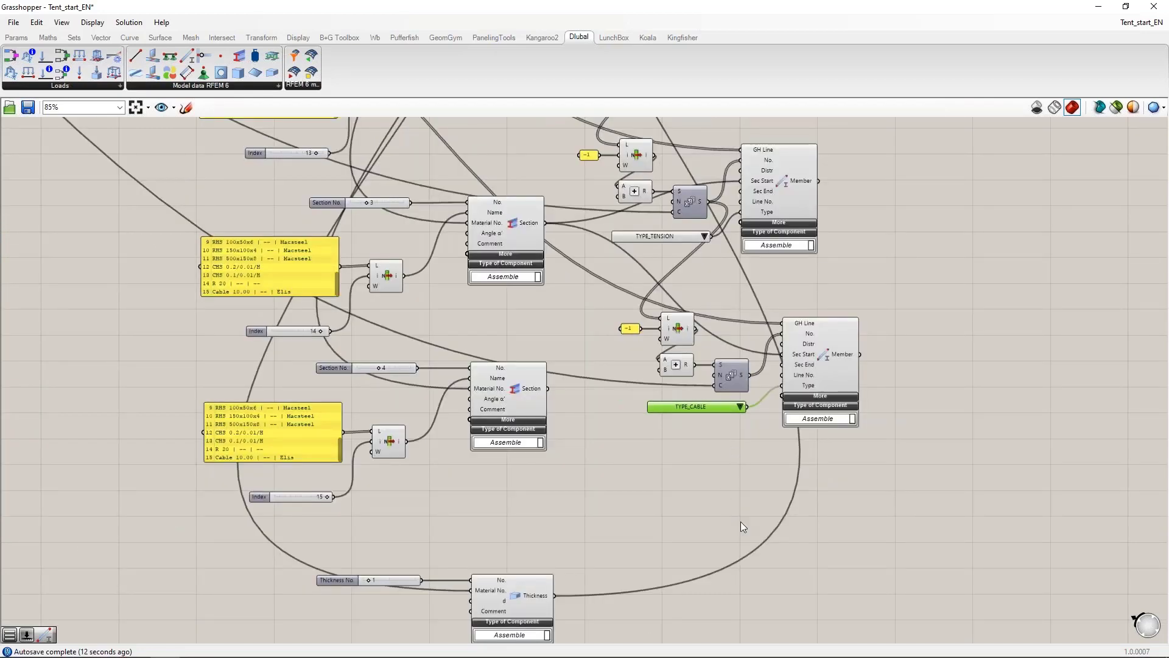
{"action": "scroll", "coordinate": [740, 529], "scroll_direction": "down", "scroll_amount": 3}
{"action": "scroll", "coordinate": [740, 528], "scroll_direction": "up", "scroll_amount": 1}
{"action": "right_click_drag", "start_coordinate": [834, 566], "coordinate": [690, 375]}
{"action": "scroll", "coordinate": [720, 415], "scroll_direction": "up", "scroll_amount": 2}
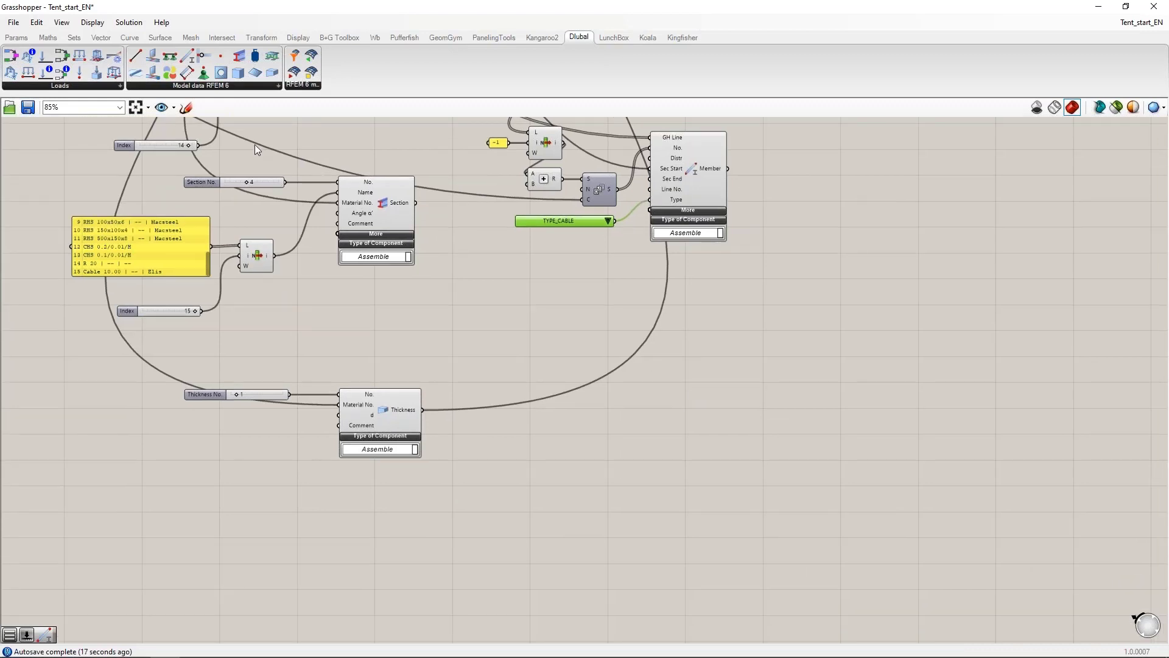
{"action": "left_click_drag", "start_coordinate": [209, 75], "coordinate": [678, 341]}
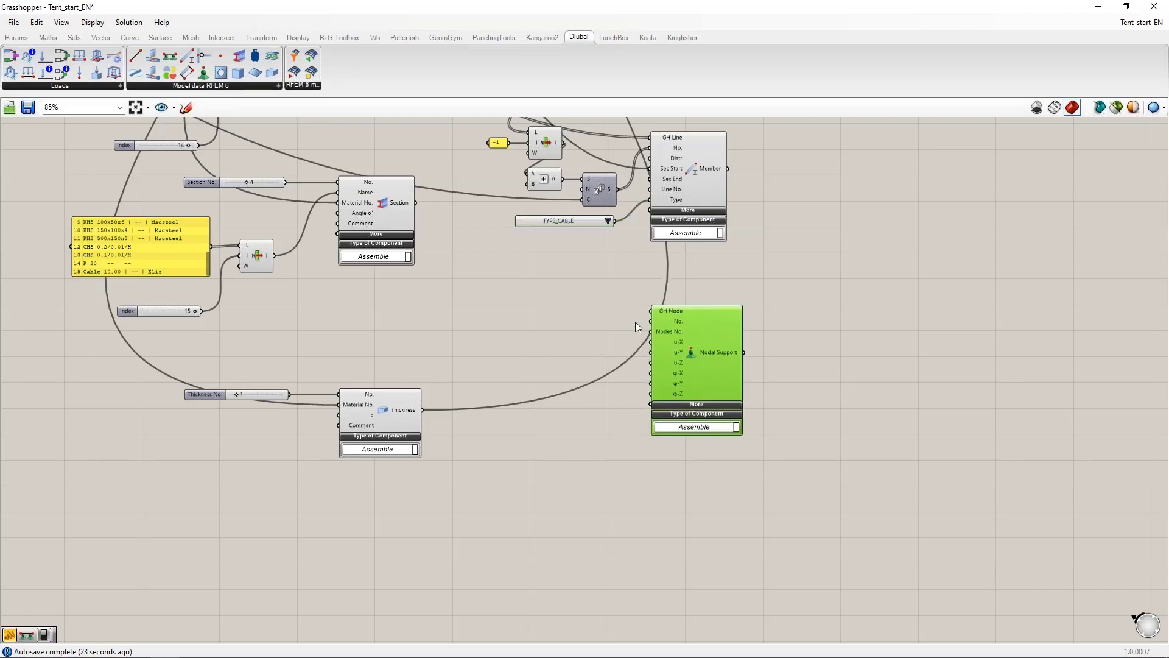
Step: Wire the nodes columns point output to the Nodal Support's GH Node input and adjust the component's position slightly
{"action": "right_click_drag", "start_coordinate": [500, 300], "coordinate": [790, 472]}
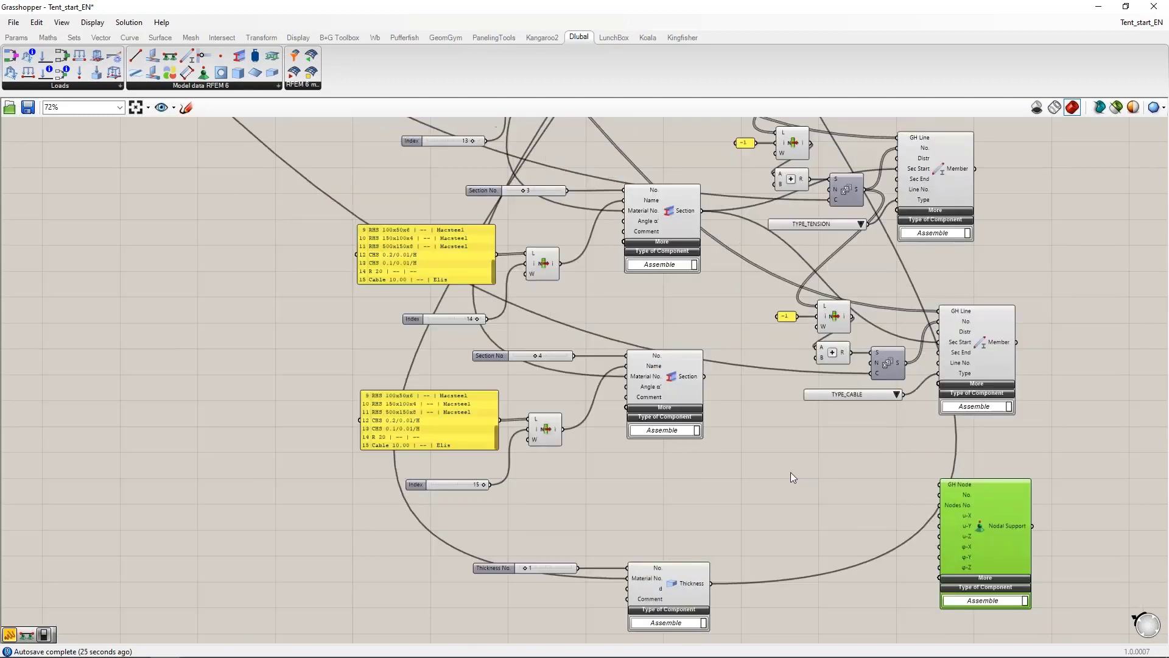
{"action": "scroll", "coordinate": [790, 472], "scroll_direction": "down", "scroll_amount": 2}
{"action": "right_click_drag", "start_coordinate": [493, 244], "coordinate": [419, 308]}
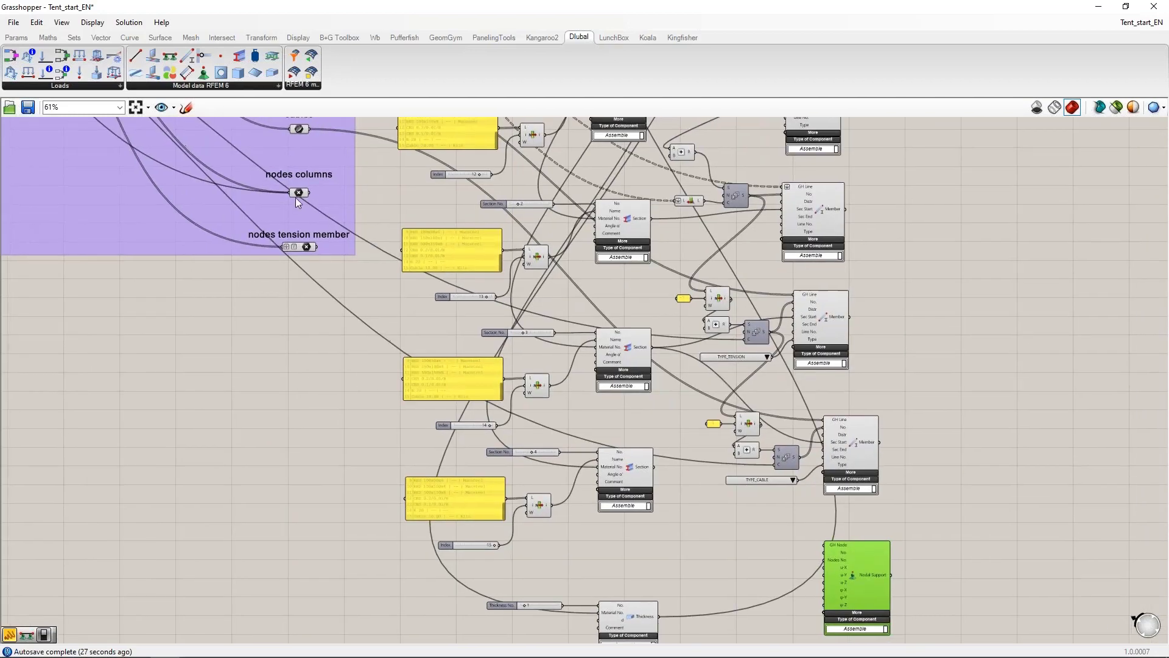
{"action": "left_click", "coordinate": [298, 192]}
{"action": "left_click_drag", "start_coordinate": [309, 192], "coordinate": [823, 548]}
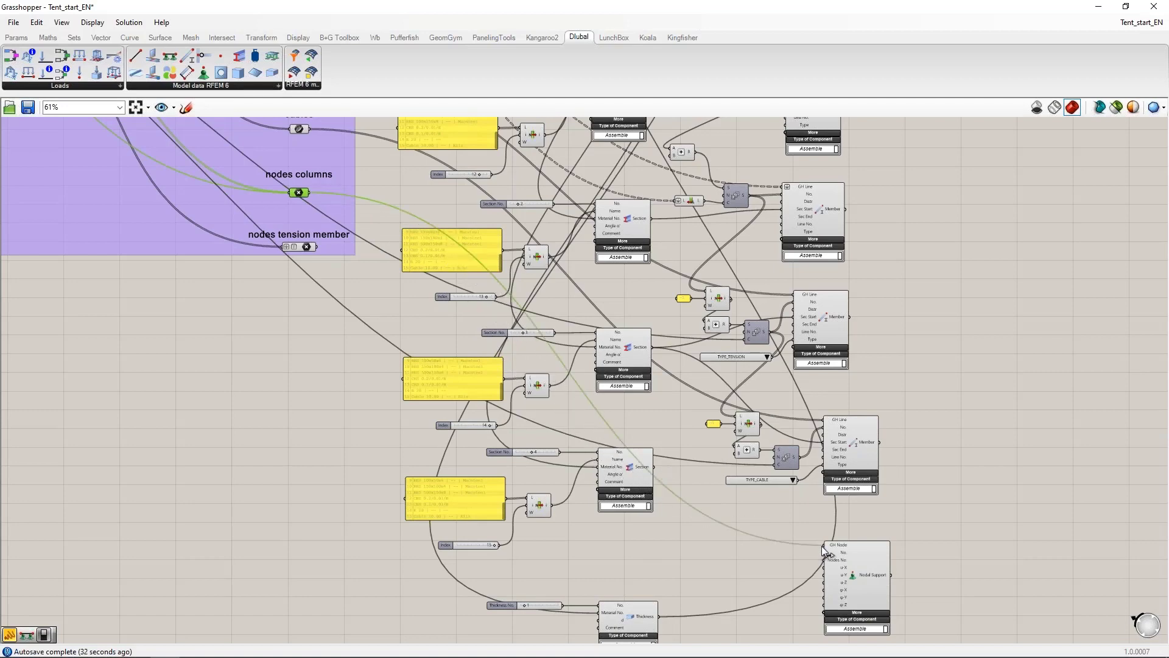
{"action": "scroll", "coordinate": [717, 411], "scroll_direction": "up", "scroll_amount": 6}
{"action": "left_click", "coordinate": [727, 403]}
{"action": "left_click_drag", "start_coordinate": [729, 407], "coordinate": [740, 407]}
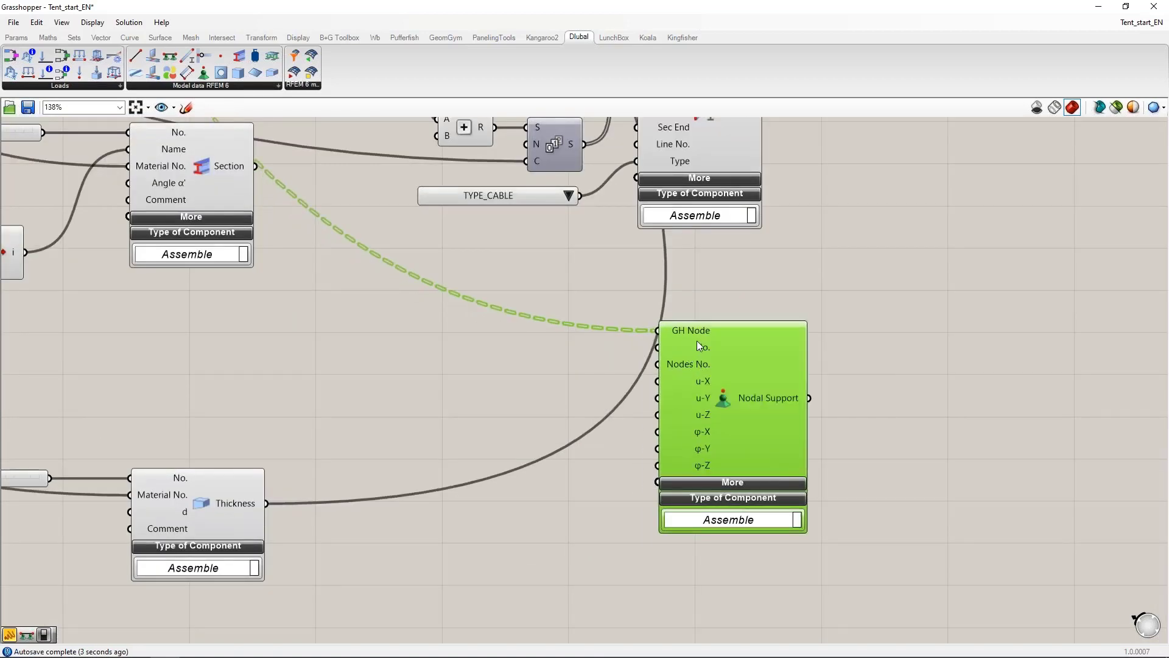
{"action": "mouse_move", "coordinate": [693, 345]}
{"action": "left_click_drag", "start_coordinate": [690, 427], "coordinate": [675, 414]}
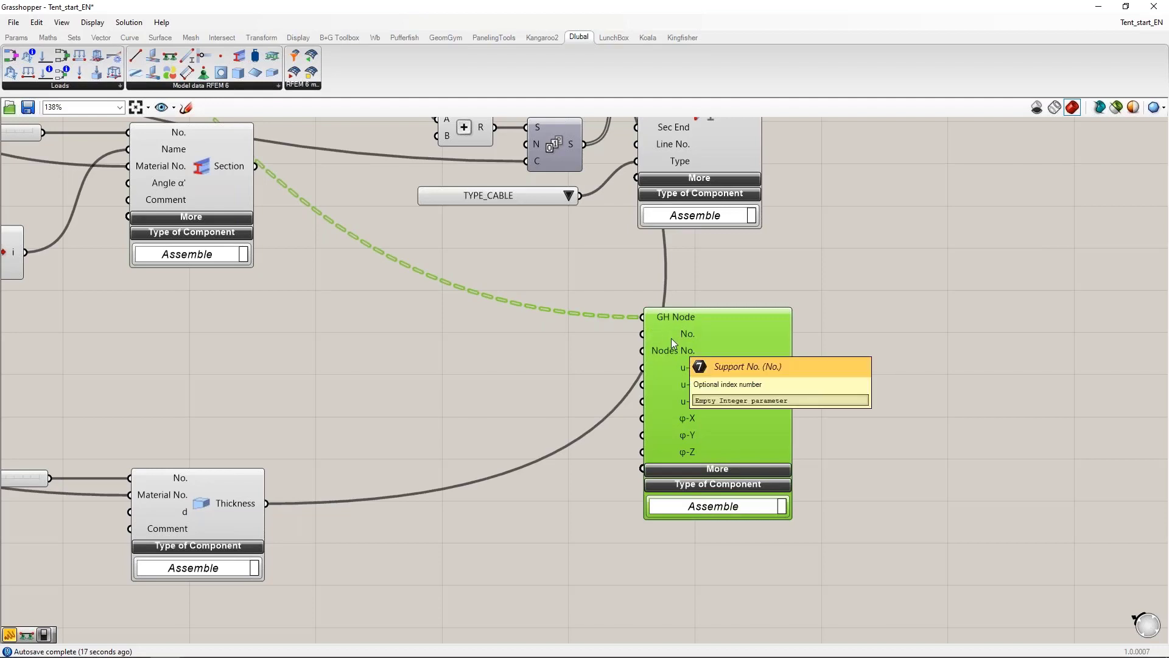
Step: Add a panel containing inf in front of the Nodal Support and wire it to the u-X input
{"action": "right_click_drag", "start_coordinate": [522, 376], "coordinate": [552, 363]}
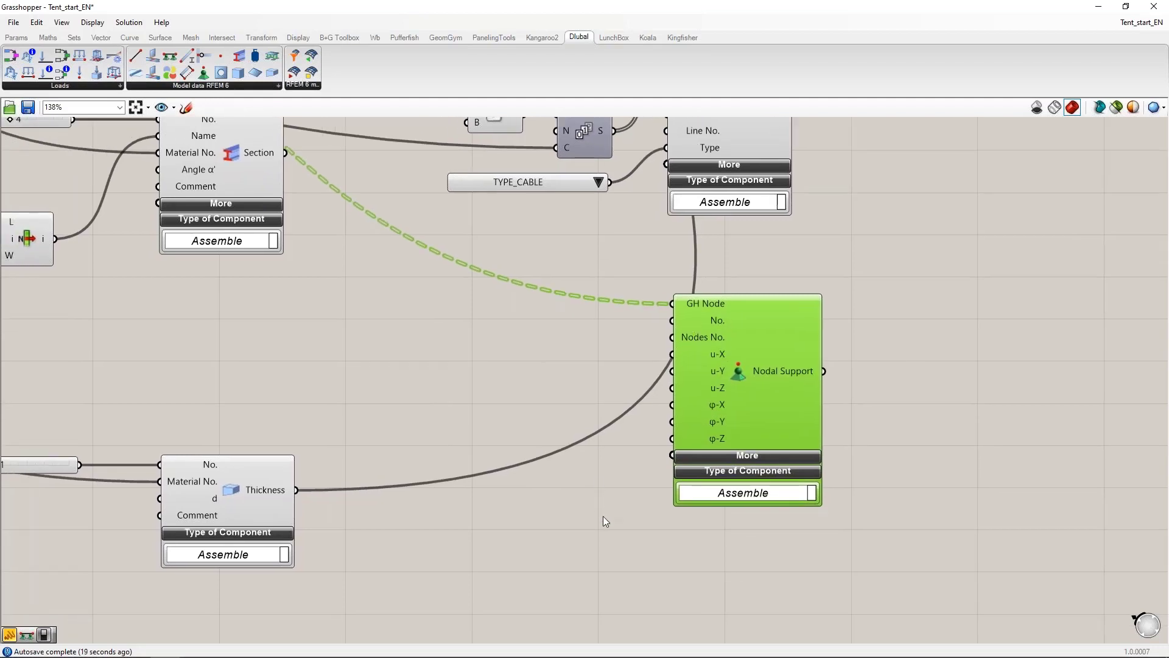
{"action": "right_click_drag", "start_coordinate": [658, 487], "coordinate": [692, 481]}
{"action": "double_click", "coordinate": [552, 404]}
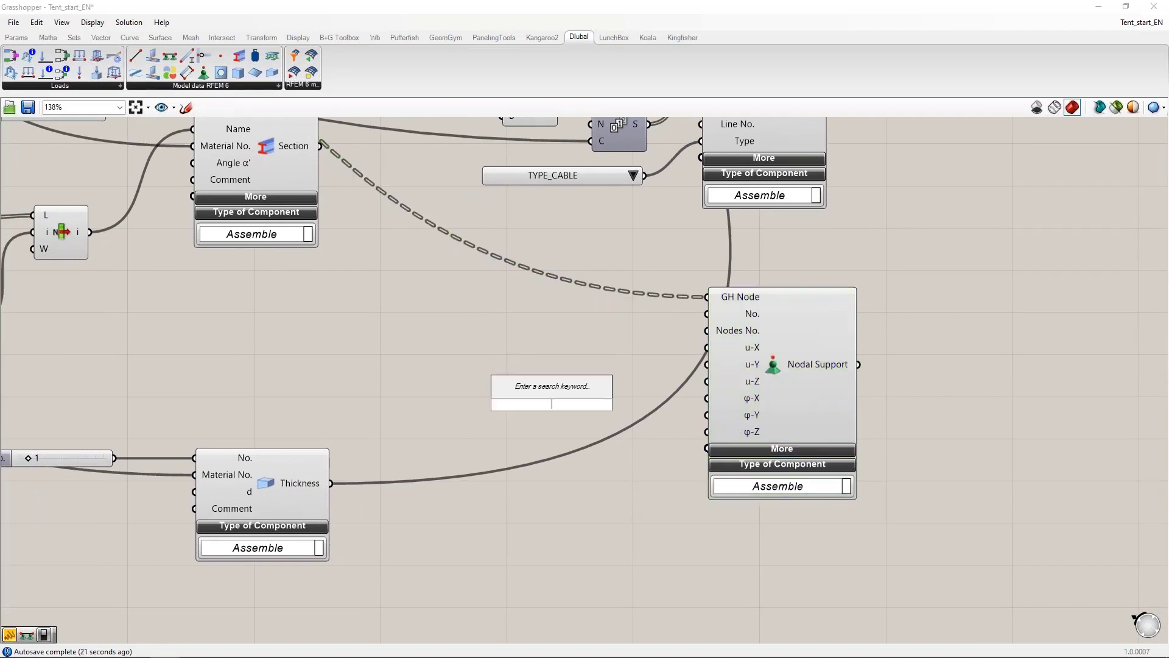
{"action": "type", "text": "inf"}
{"action": "key", "text": "Return"}
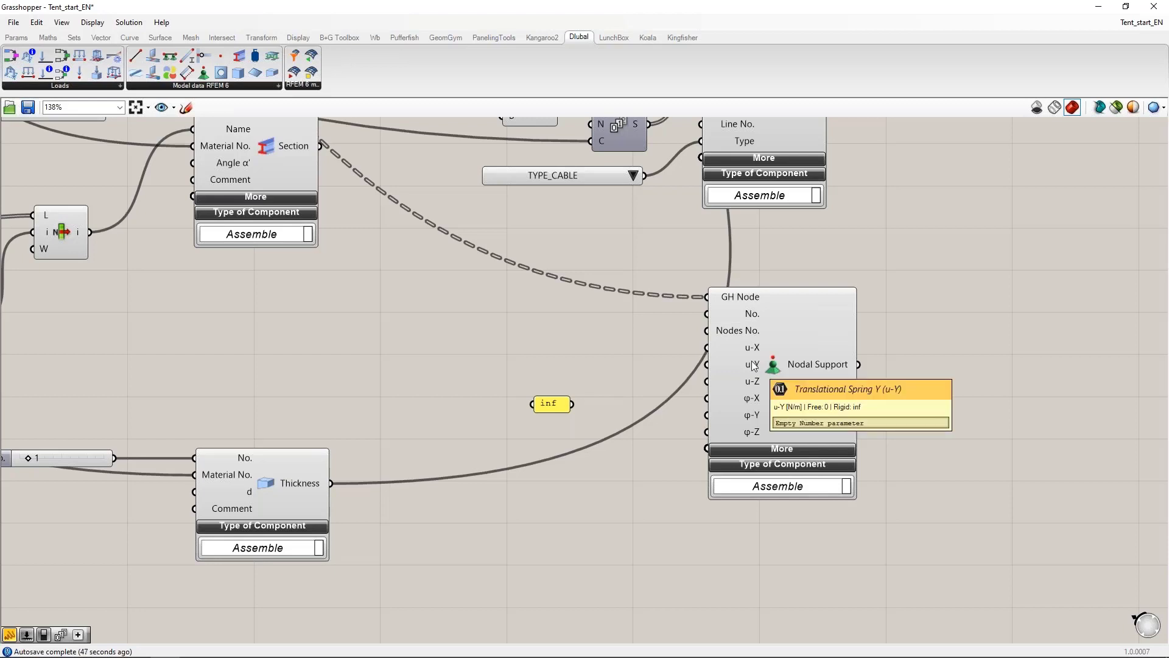
{"action": "left_click_drag", "start_coordinate": [548, 403], "coordinate": [698, 363]}
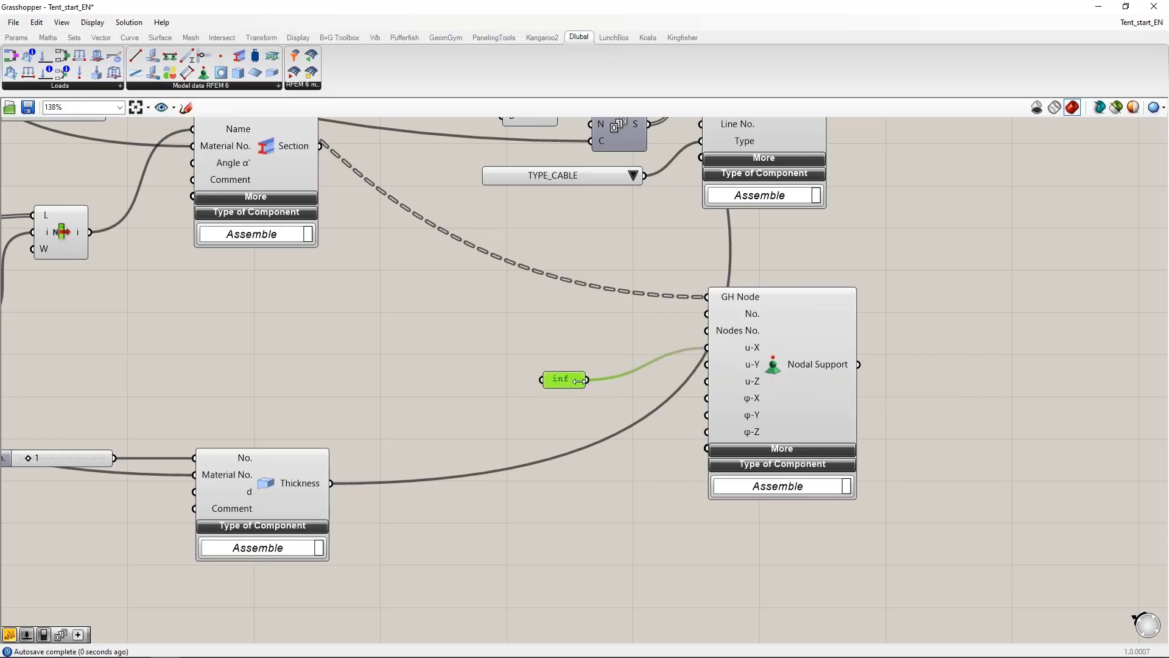
Step: Wire the inf panel to the Nodal Support's u-Y, u-Z and φ-Z inputs and move the panel closer to the component
{"action": "left_click_drag", "start_coordinate": [586, 380], "coordinate": [700, 364]}
{"action": "left_click_drag", "start_coordinate": [640, 385], "coordinate": [707, 381]}
{"action": "left_click_drag", "start_coordinate": [587, 380], "coordinate": [708, 432]}
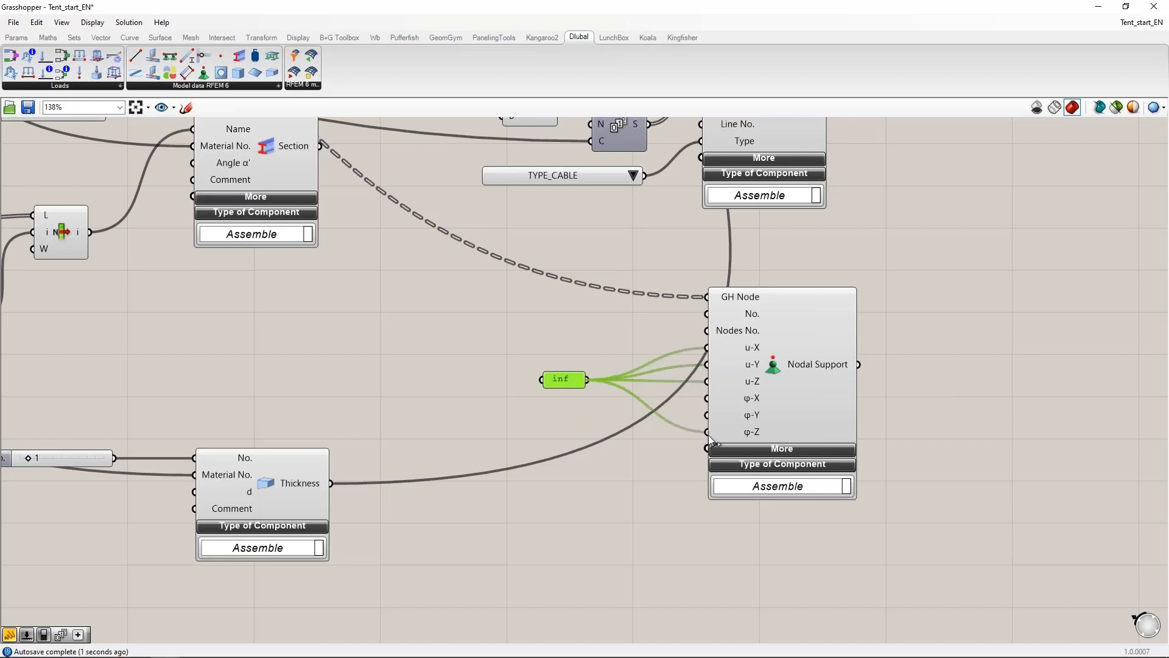
{"action": "left_click_drag", "start_coordinate": [558, 376], "coordinate": [620, 385]}
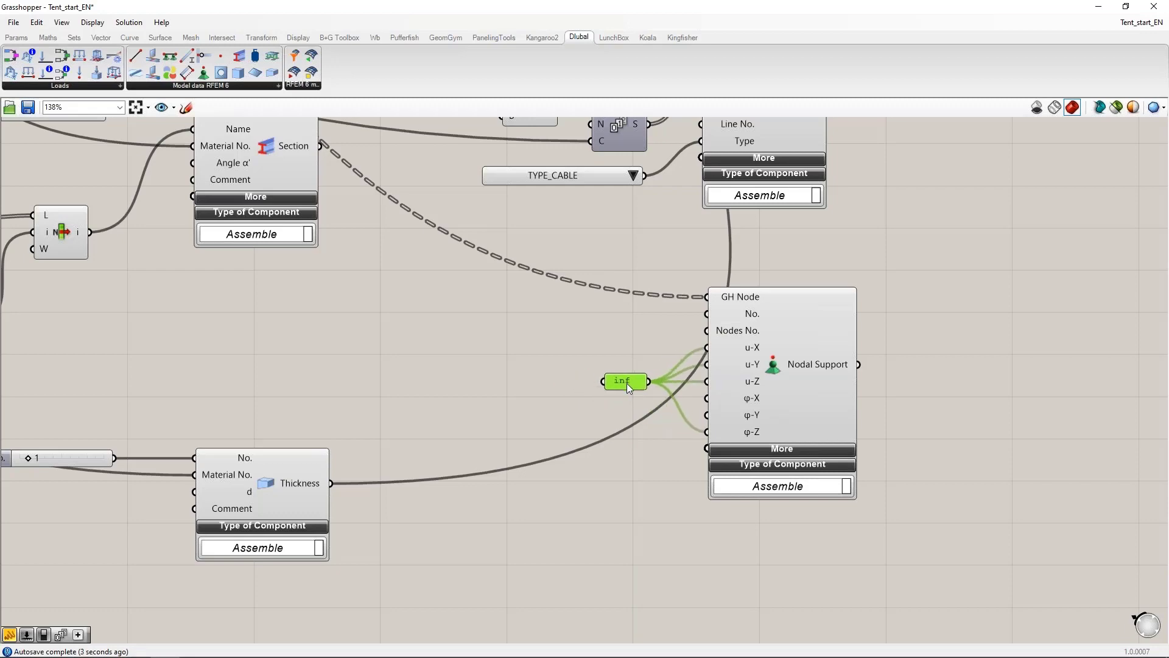
Step: Add a second Nodal Support component below the first one
{"action": "scroll", "coordinate": [688, 426], "scroll_direction": "down", "scroll_amount": 2}
{"action": "scroll", "coordinate": [687, 439], "scroll_direction": "down", "scroll_amount": 1}
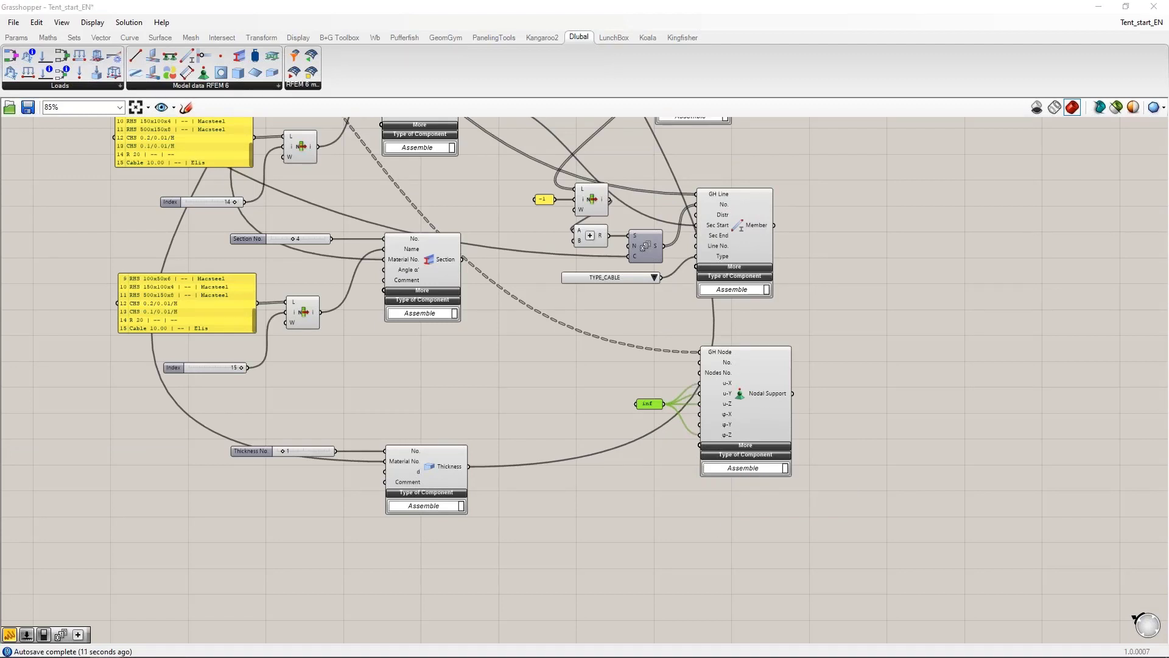
{"action": "left_click", "coordinate": [911, 375]}
{"action": "left_click_drag", "start_coordinate": [204, 73], "coordinate": [739, 566]}
Step: Wire the nodes tension member point output to the second Nodal Support's GH Node input
{"action": "scroll", "coordinate": [537, 386], "scroll_direction": "down", "scroll_amount": 4}
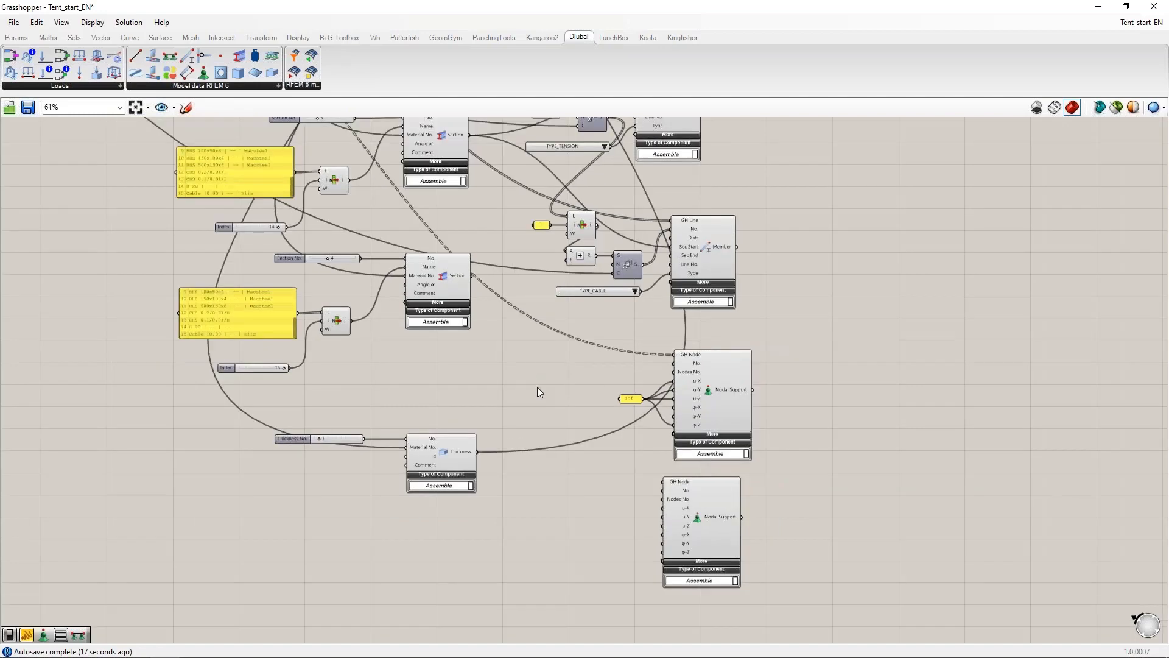
{"action": "left_click_drag", "start_coordinate": [224, 167], "coordinate": [648, 504]}
{"action": "scroll", "coordinate": [649, 505], "scroll_direction": "up", "scroll_amount": 8}
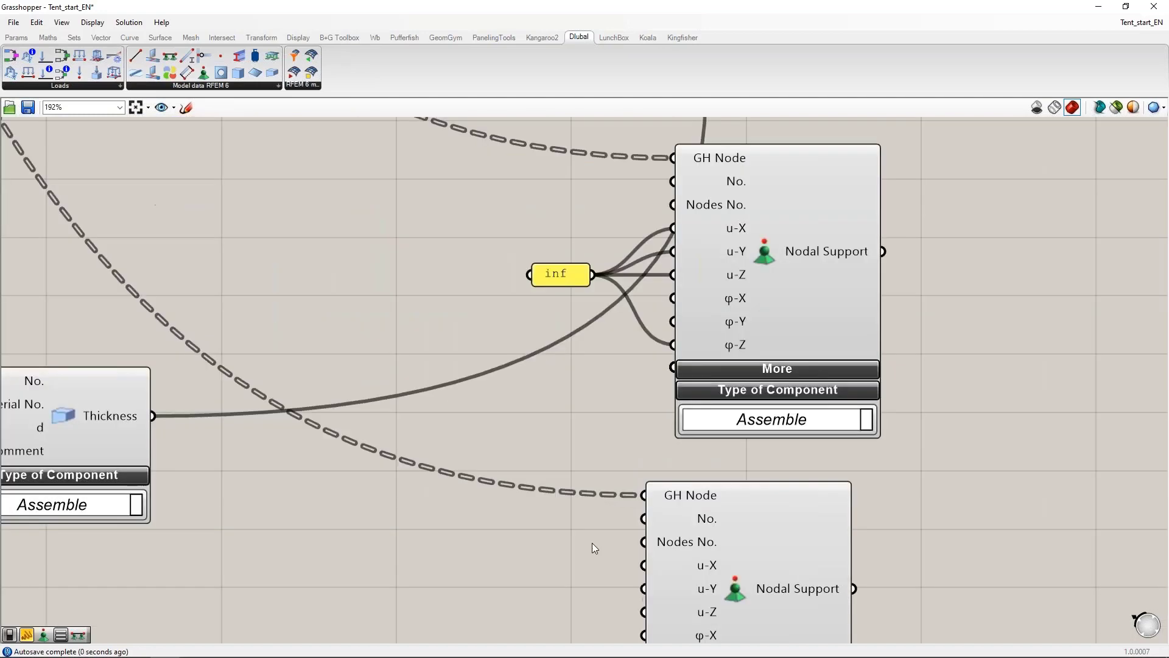
{"action": "right_click_drag", "start_coordinate": [573, 487], "coordinate": [543, 313]}
{"action": "scroll", "coordinate": [543, 312], "scroll_direction": "down", "scroll_amount": 3}
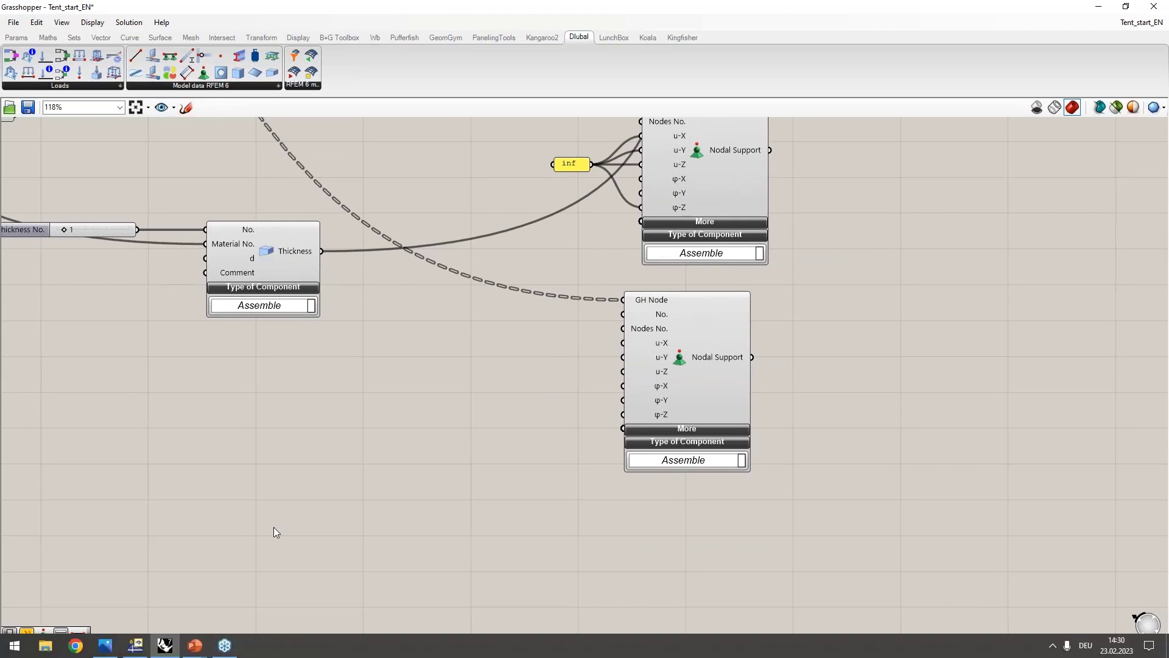
Step: Show Rhino's perspective view beside Grasshopper and examine the tent's support nodes and their tension members from different angles
{"action": "left_click_drag", "start_coordinate": [342, 27], "coordinate": [1168, 206]}
{"action": "right_click_drag", "start_coordinate": [412, 508], "coordinate": [261, 321]}
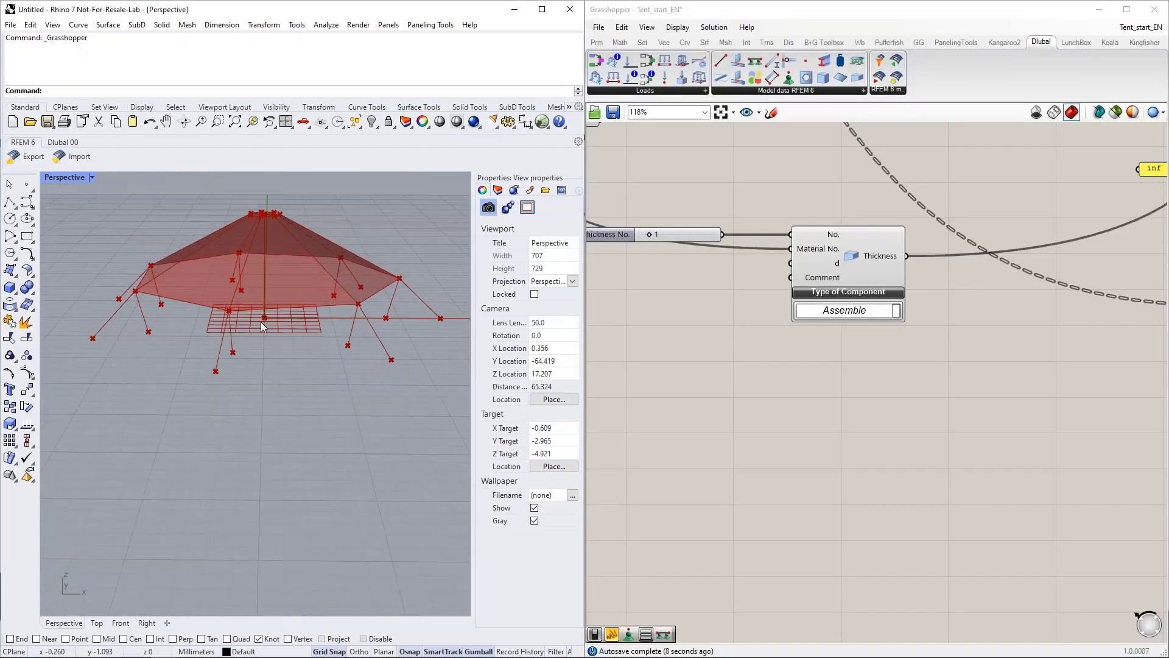
{"action": "scroll", "coordinate": [222, 360], "scroll_direction": "up", "scroll_amount": 3}
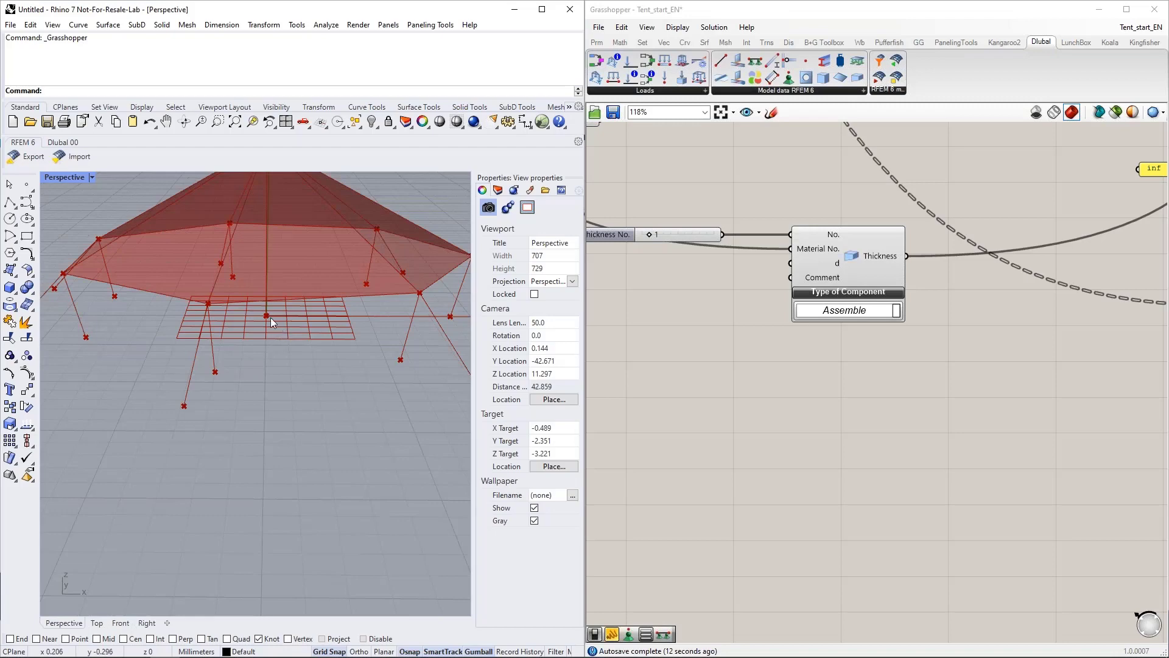
{"action": "right_click_drag", "start_coordinate": [287, 343], "coordinate": [83, 376]}
{"action": "scroll", "coordinate": [255, 364], "scroll_direction": "down", "scroll_amount": 3}
{"action": "scroll", "coordinate": [324, 388], "scroll_direction": "up", "scroll_amount": 3}
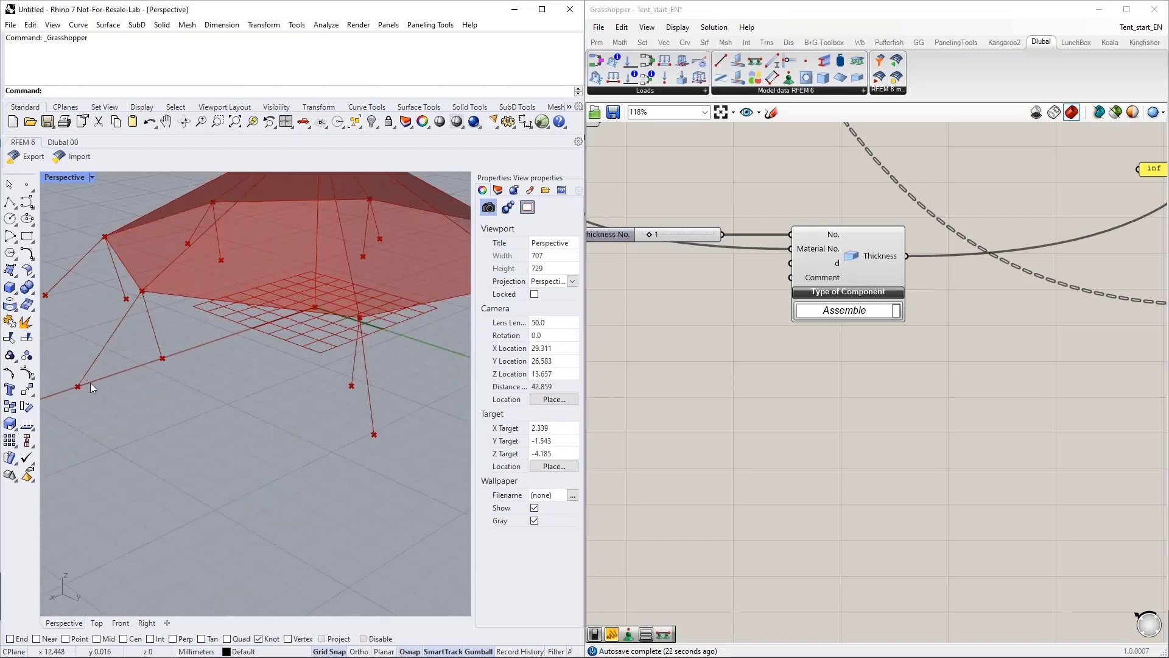
{"action": "right_click_drag", "start_coordinate": [122, 418], "coordinate": [186, 405]}
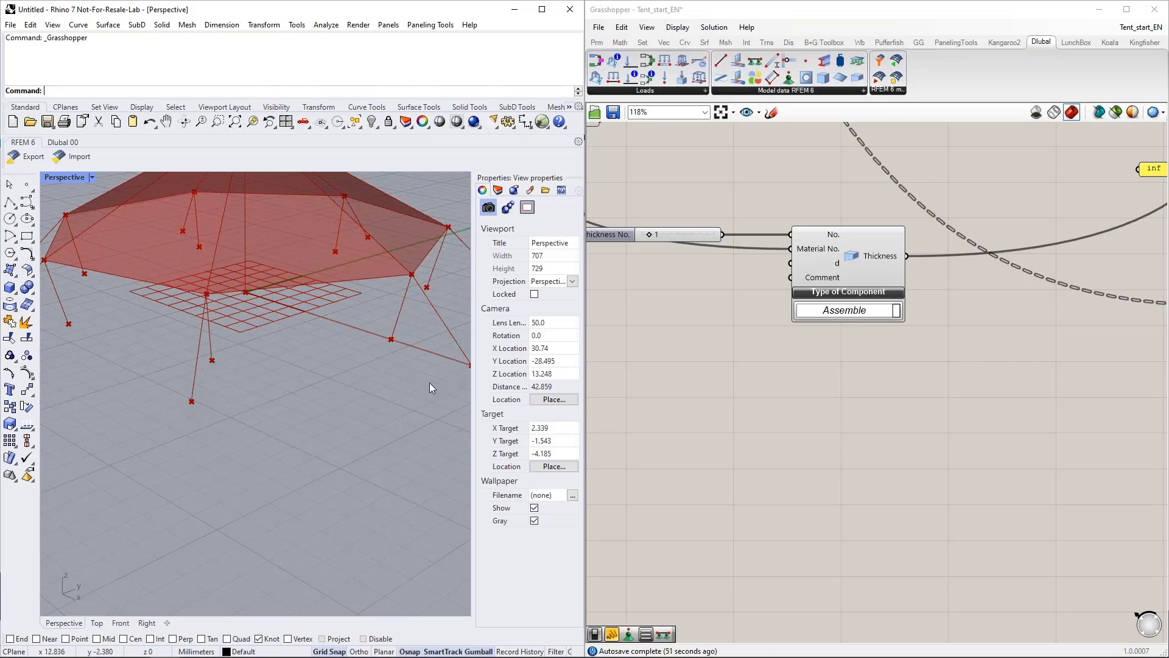
Step: Add a panel containing inf beside the second Nodal Support and wire it to the u-X, u-Y and u-Z inputs
{"action": "scroll", "coordinate": [688, 392], "scroll_direction": "down", "scroll_amount": 4}
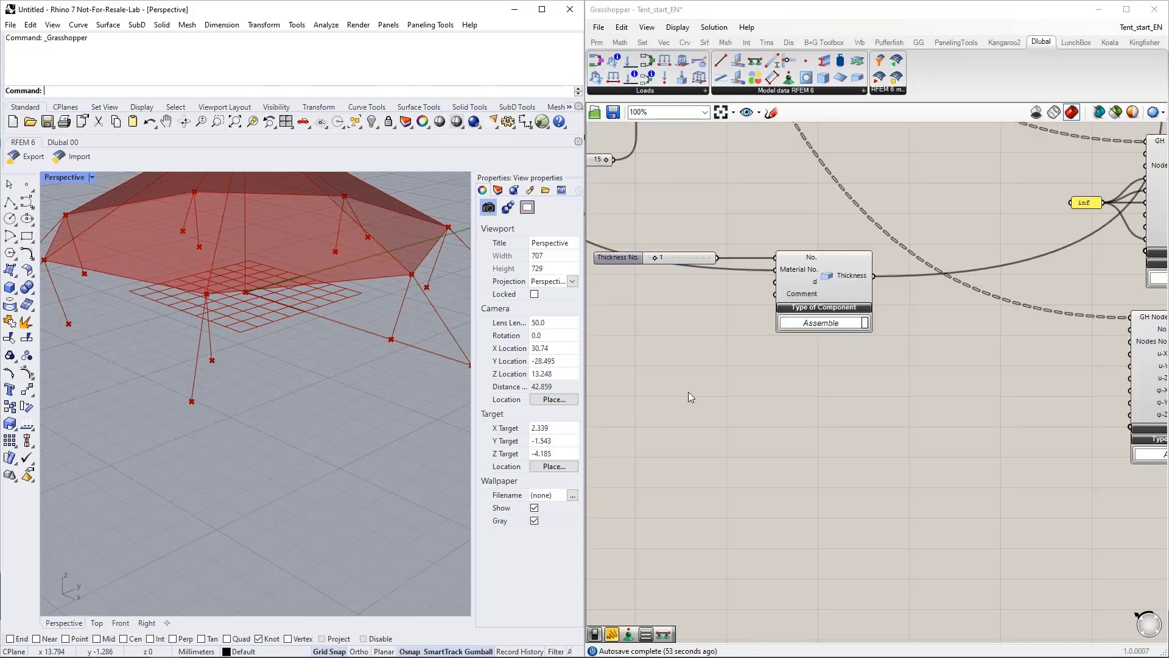
{"action": "scroll", "coordinate": [695, 454], "scroll_direction": "up", "scroll_amount": 3}
{"action": "right_click_drag", "start_coordinate": [858, 442], "coordinate": [781, 423]}
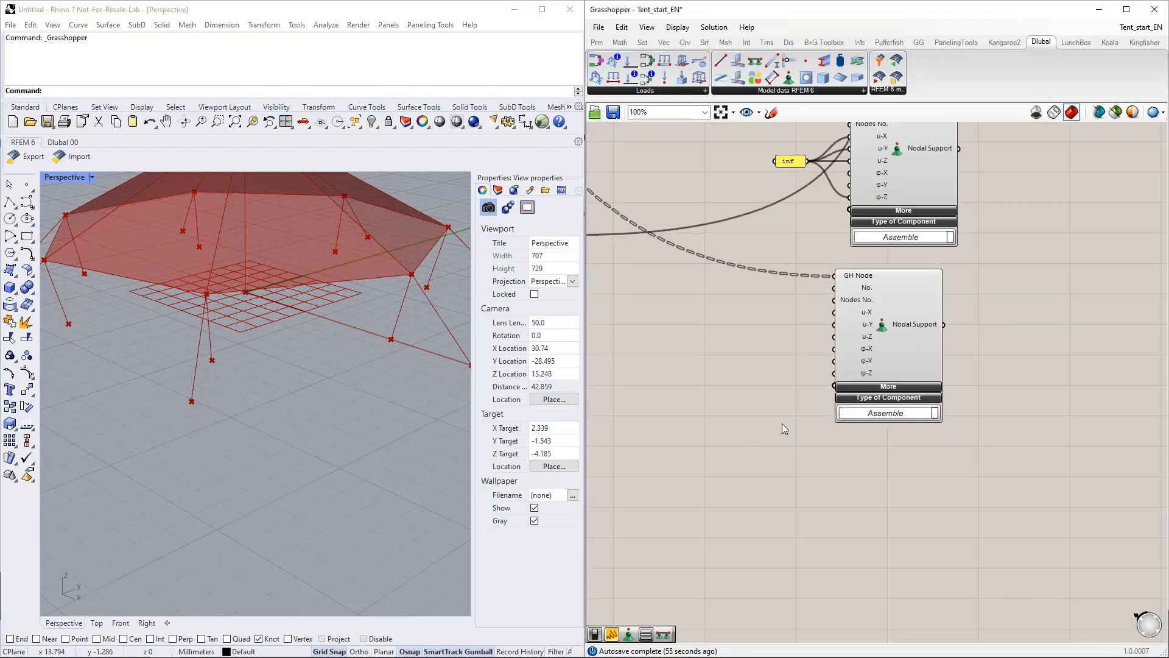
{"action": "double_click", "coordinate": [774, 343]}
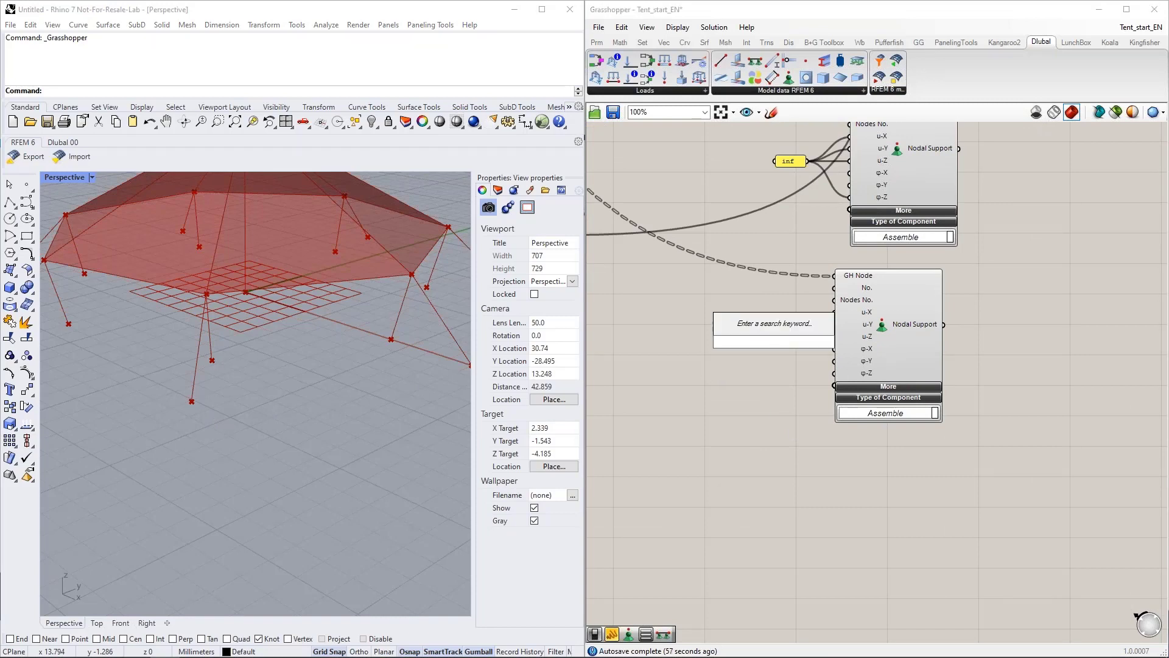
{"action": "type", "text": "\"in"}
{"action": "key", "text": "Return"}
{"action": "left_click_drag", "start_coordinate": [790, 342], "coordinate": [820, 343]}
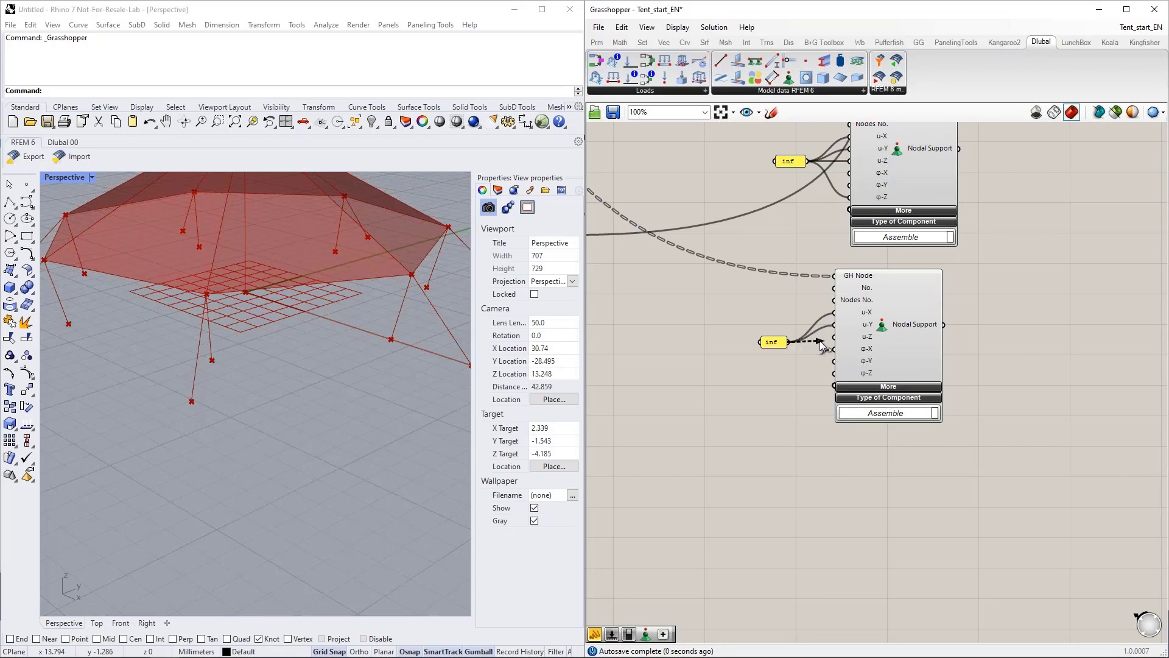
Step: Expand the second Nodal Support's additional inputs, shift the component slightly away from the inf panel, and examine the extra inputs
{"action": "left_click", "coordinate": [908, 387]}
{"action": "scroll", "coordinate": [758, 436], "scroll_direction": "down", "scroll_amount": 1}
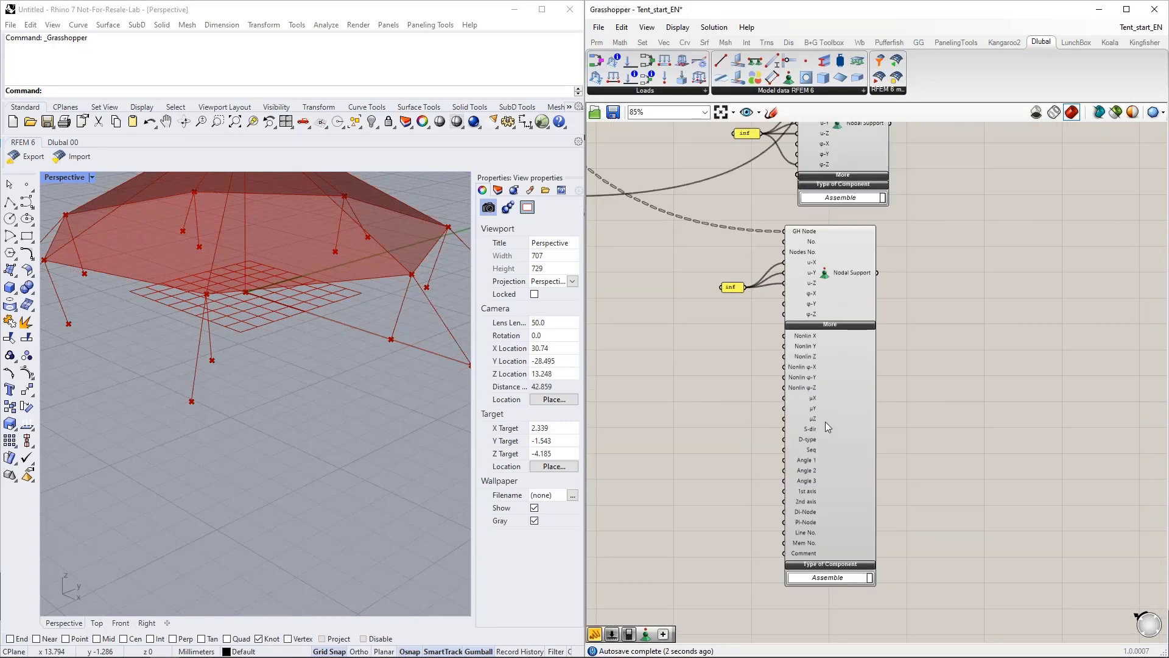
{"action": "left_click_drag", "start_coordinate": [826, 426], "coordinate": [837, 426]}
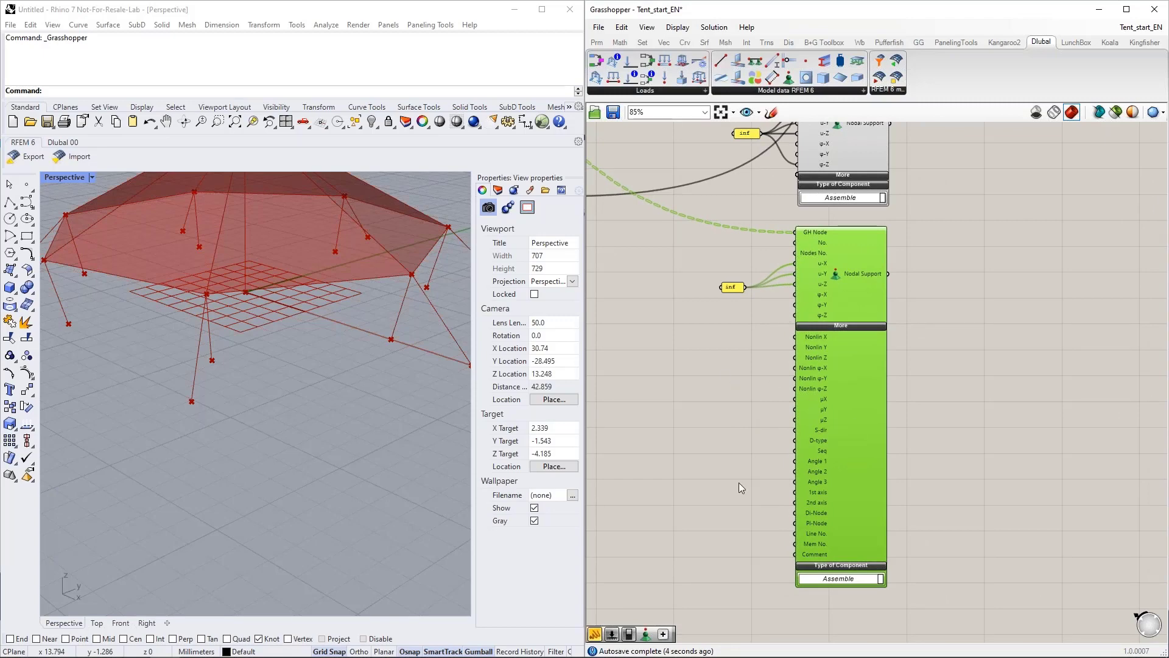
{"action": "scroll", "coordinate": [770, 364], "scroll_direction": "up", "scroll_amount": 2}
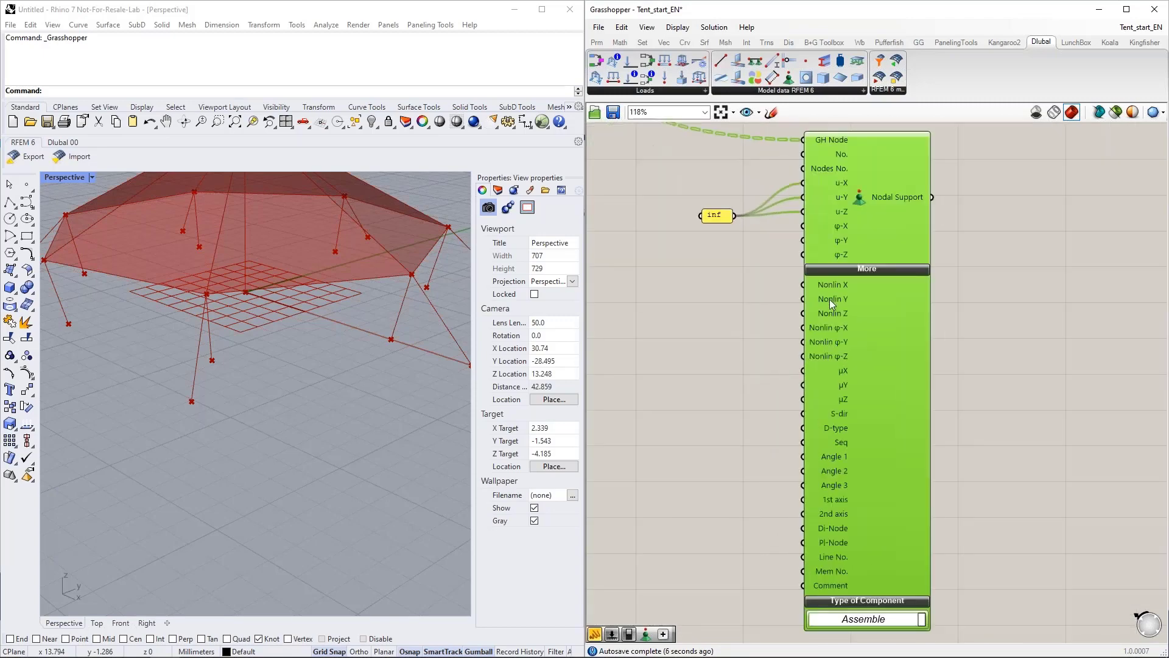
{"action": "scroll", "coordinate": [825, 272], "scroll_direction": "up", "scroll_amount": 2}
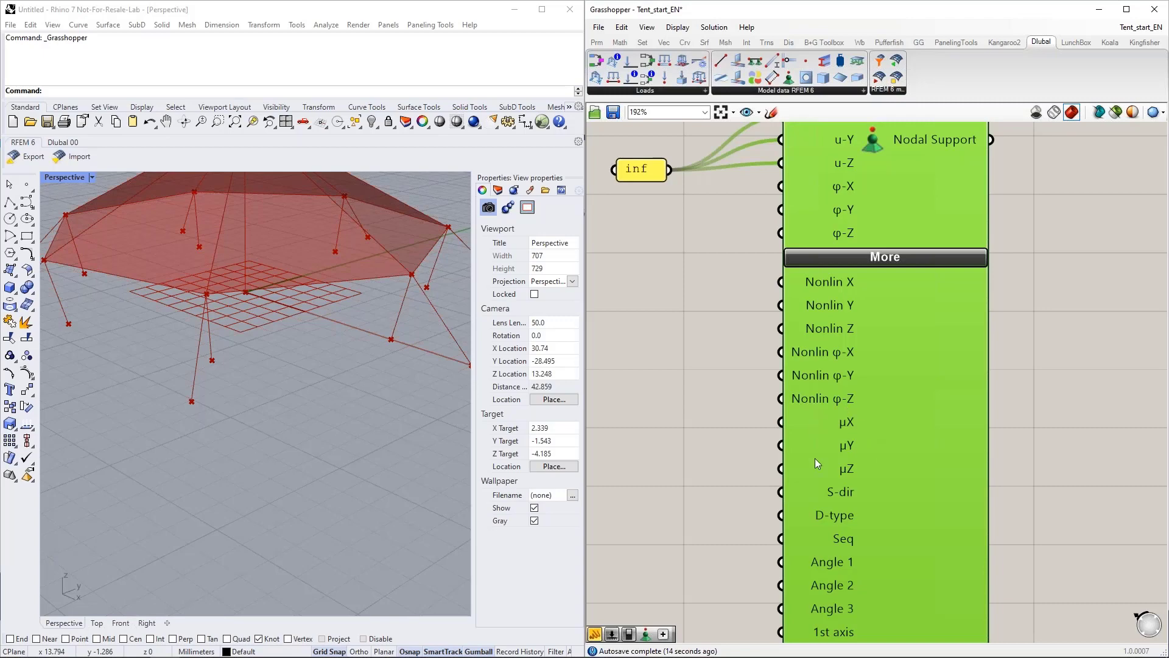
{"action": "scroll", "coordinate": [728, 512], "scroll_direction": "down", "scroll_amount": 2}
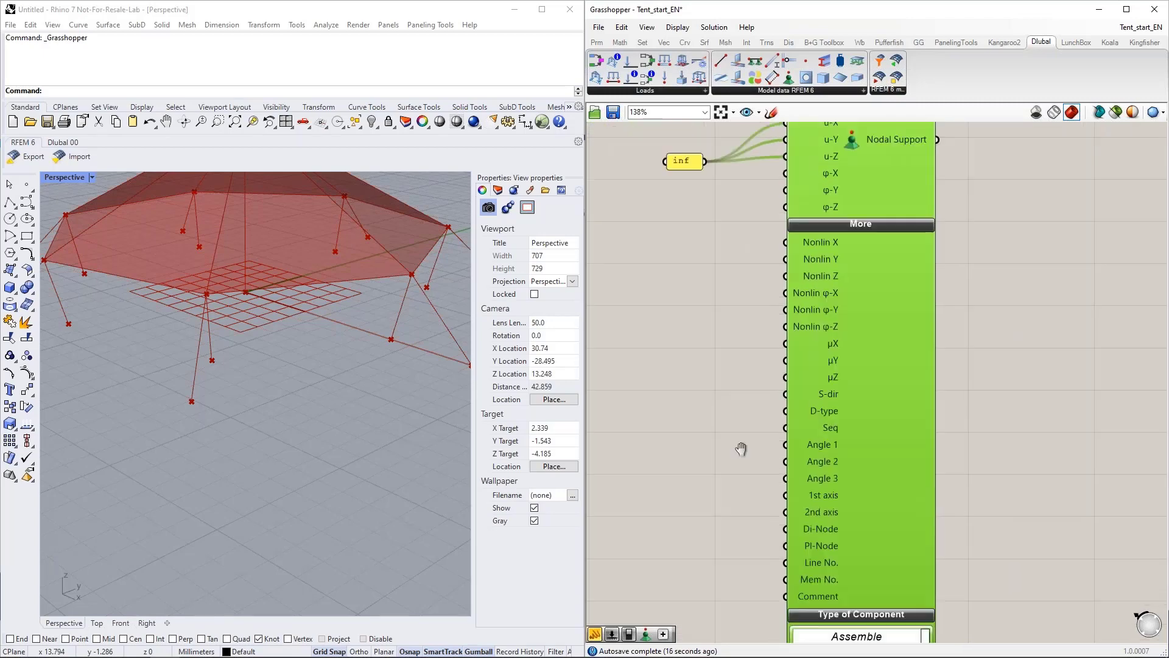
{"action": "right_click_drag", "start_coordinate": [737, 484], "coordinate": [748, 418]}
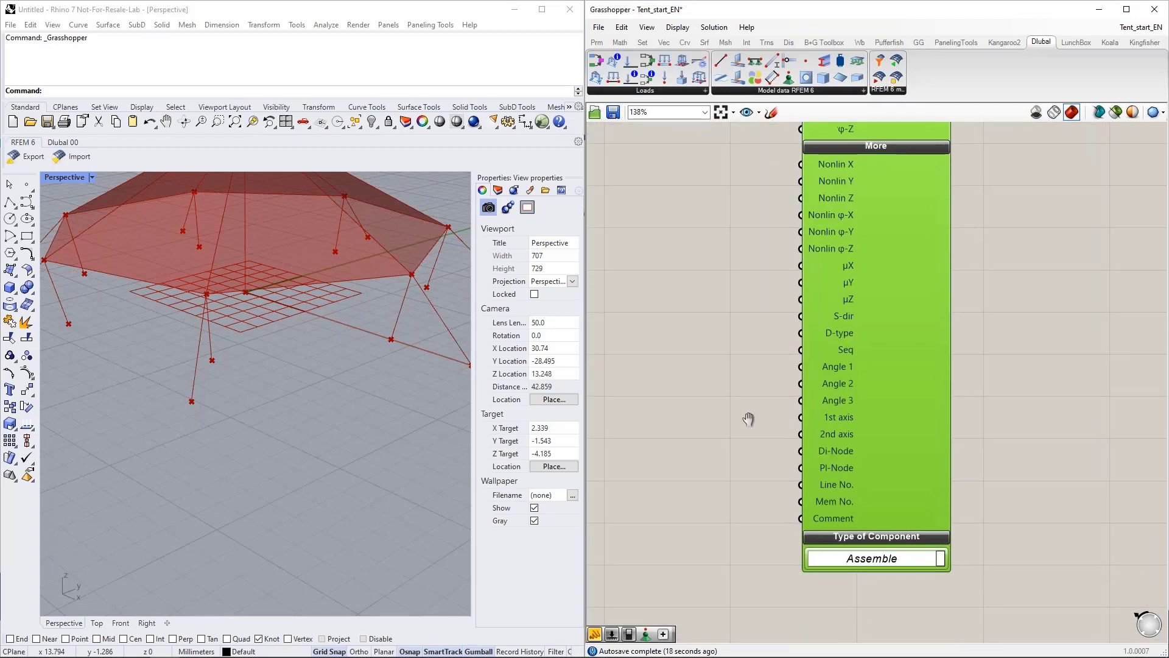
{"action": "right_click_drag", "start_coordinate": [755, 485], "coordinate": [802, 496]}
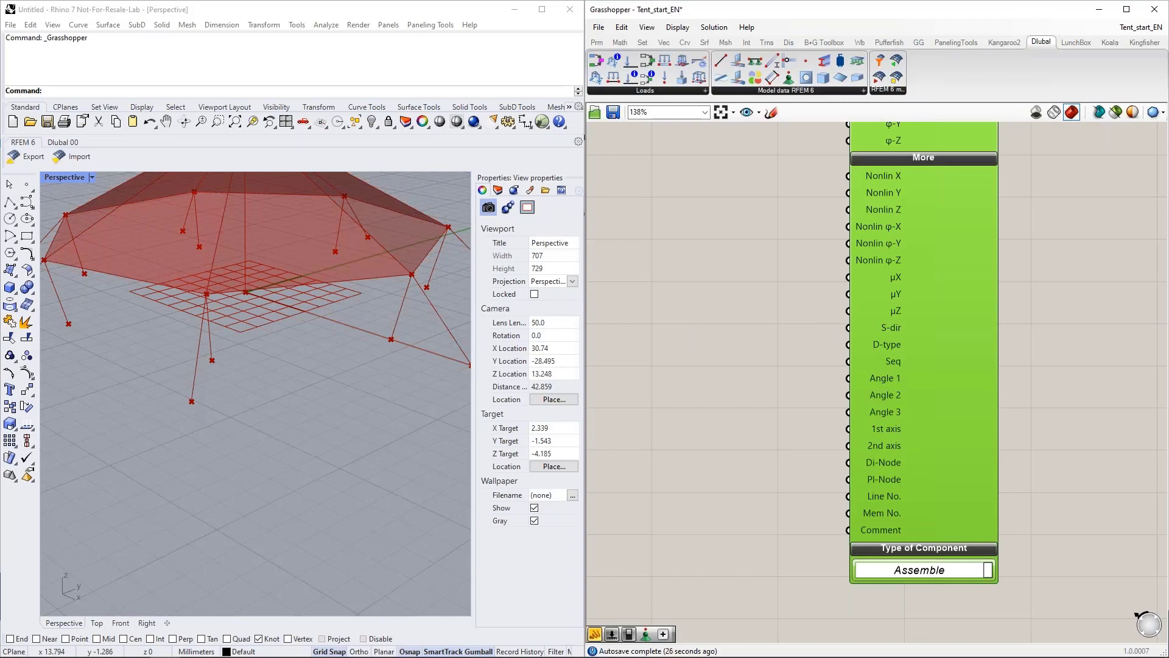
Step: Switch to the RFEM model and open the nodal support at the foot of a tension member for editing
{"action": "key", "text": "alt+Tab"}
{"action": "left_click", "coordinate": [550, 468]}
{"action": "scroll", "coordinate": [547, 455], "scroll_direction": "up", "scroll_amount": 5}
{"action": "left_click_drag", "start_coordinate": [556, 483], "coordinate": [553, 449]}
{"action": "scroll", "coordinate": [551, 444], "scroll_direction": "down", "scroll_amount": 2}
{"action": "scroll", "coordinate": [542, 408], "scroll_direction": "up", "scroll_amount": 4}
{"action": "scroll", "coordinate": [543, 339], "scroll_direction": "down", "scroll_amount": 3}
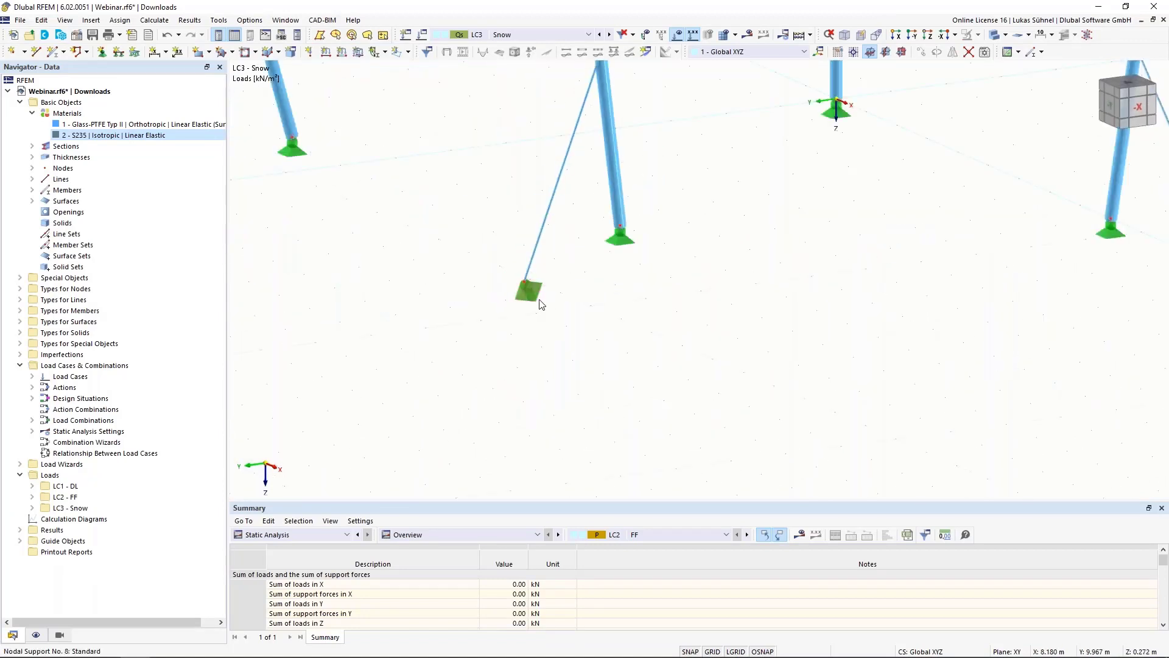
{"action": "double_click", "coordinate": [533, 298]}
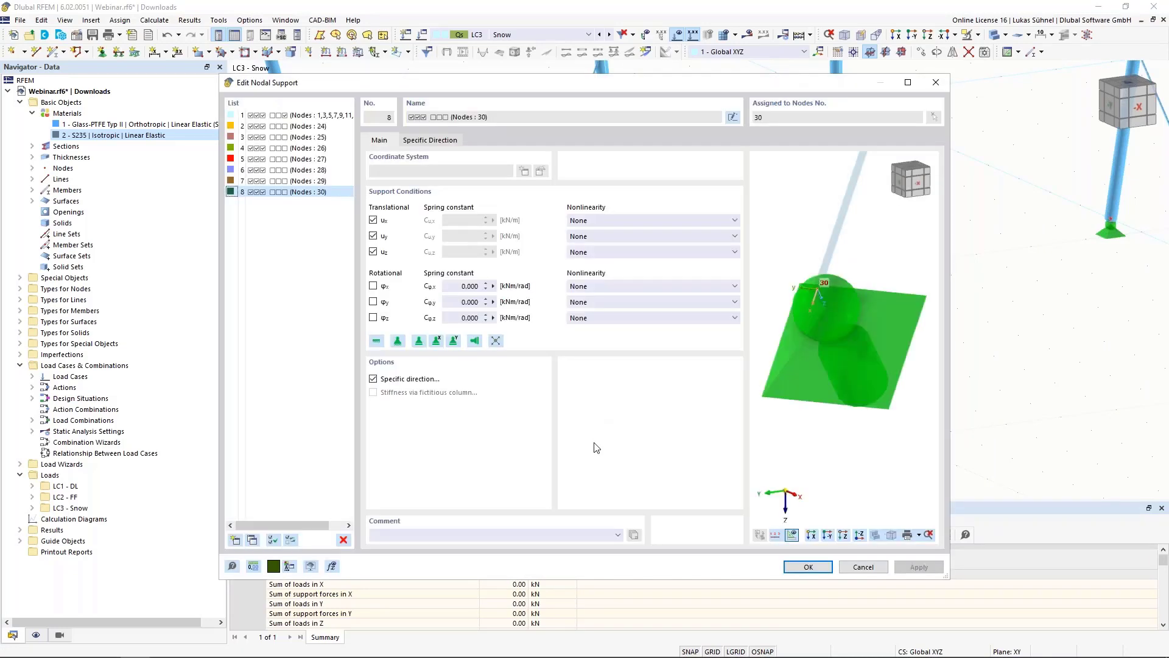
Step: Re-enable the support's specific direction, try Parallel to CS of Member as direction type, and discard the support and node edits
{"action": "left_click", "coordinate": [378, 381]}
{"action": "left_click", "coordinate": [390, 386]}
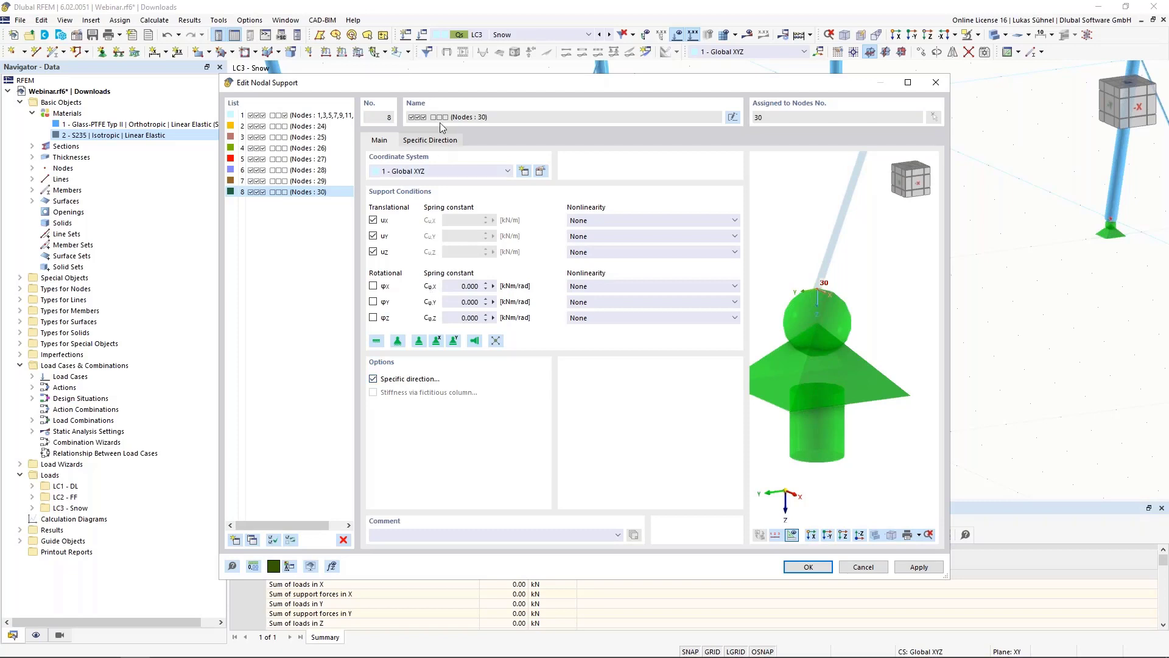
{"action": "left_click", "coordinate": [433, 140]}
{"action": "left_click", "coordinate": [414, 175]}
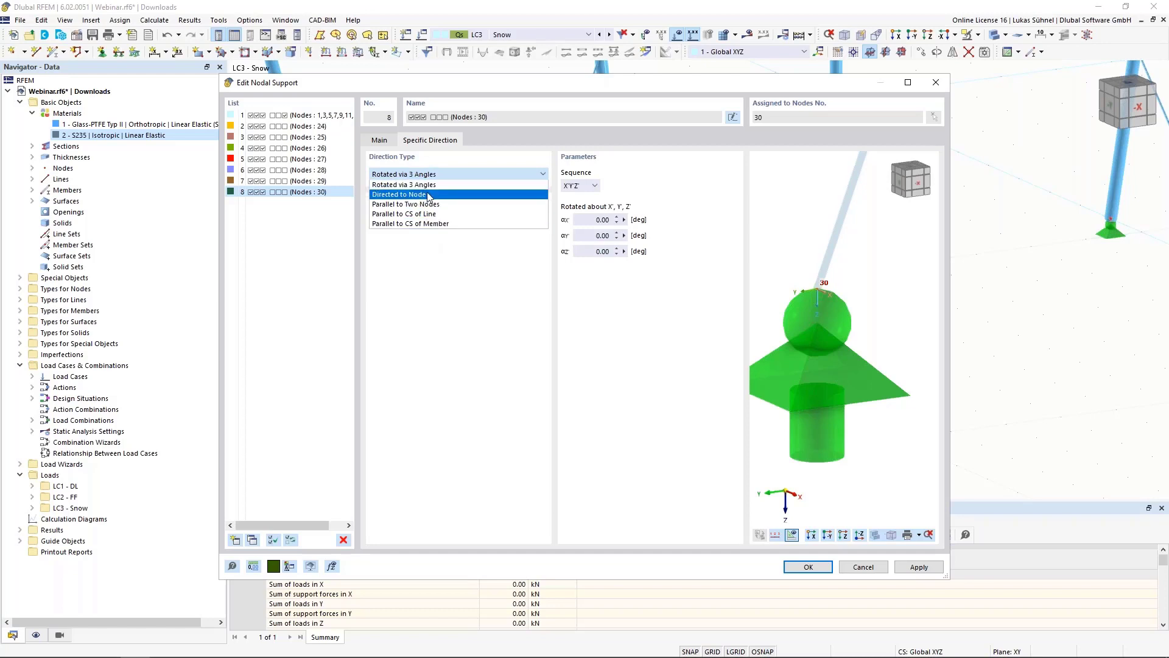
{"action": "left_click", "coordinate": [426, 224]}
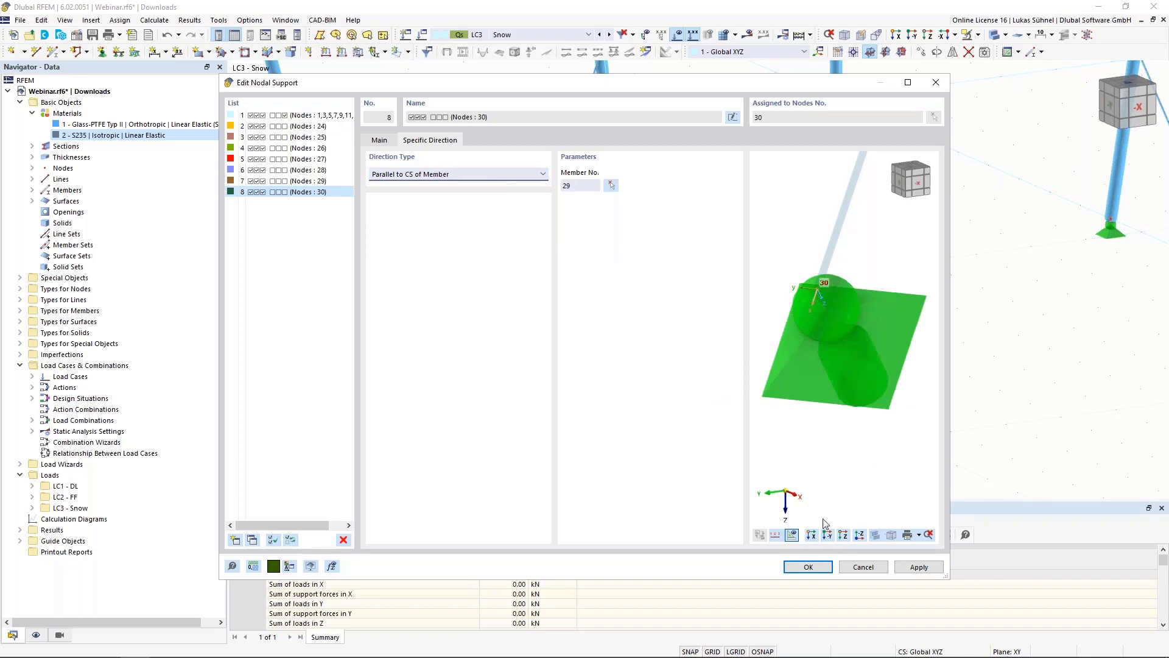
{"action": "left_click", "coordinate": [863, 566]}
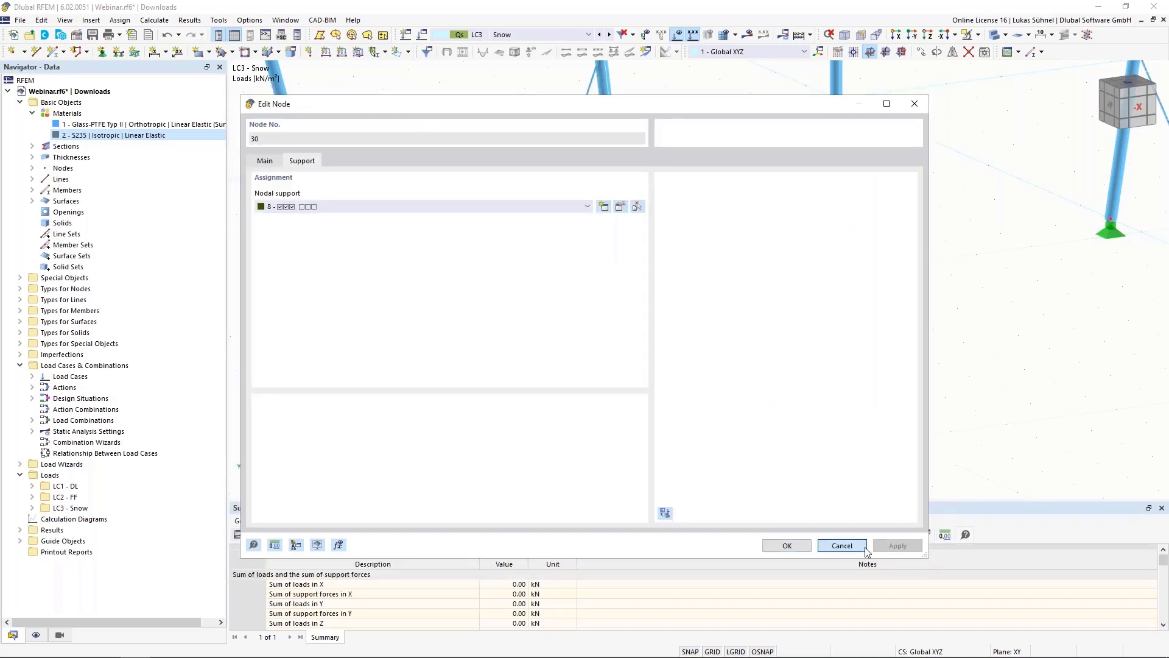
{"action": "left_click", "coordinate": [842, 545]}
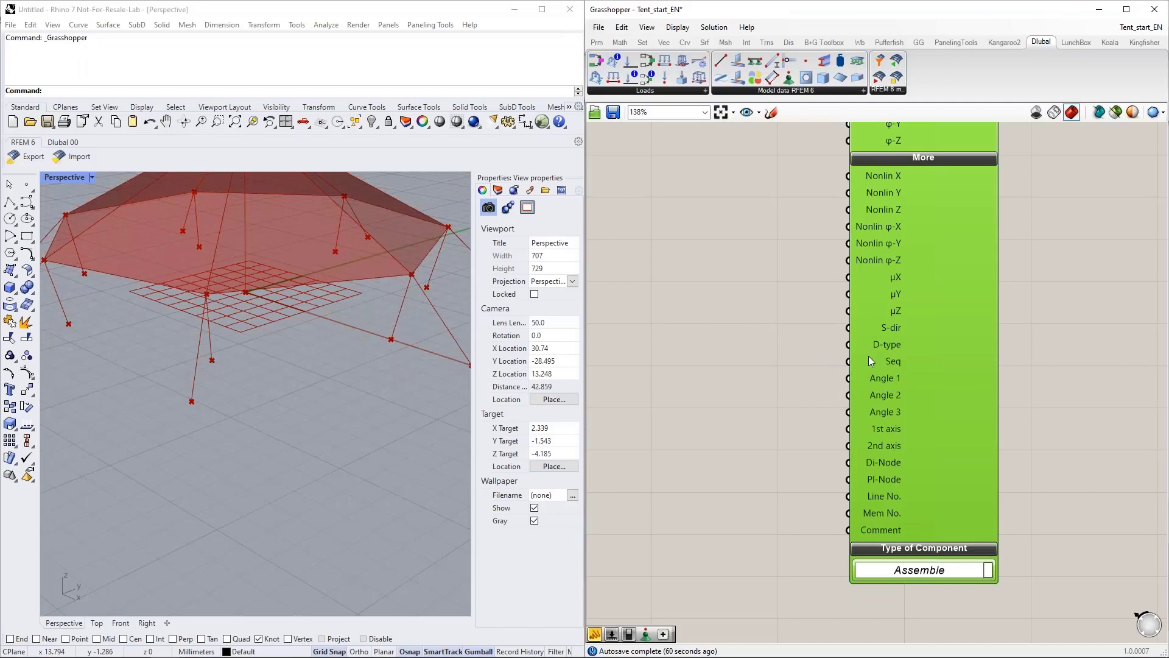
Step: Back in Grasshopper, add a Boolean Toggle set to True and wire it to the second Nodal Support's S-dir input
{"action": "mouse_move", "coordinate": [871, 347]}
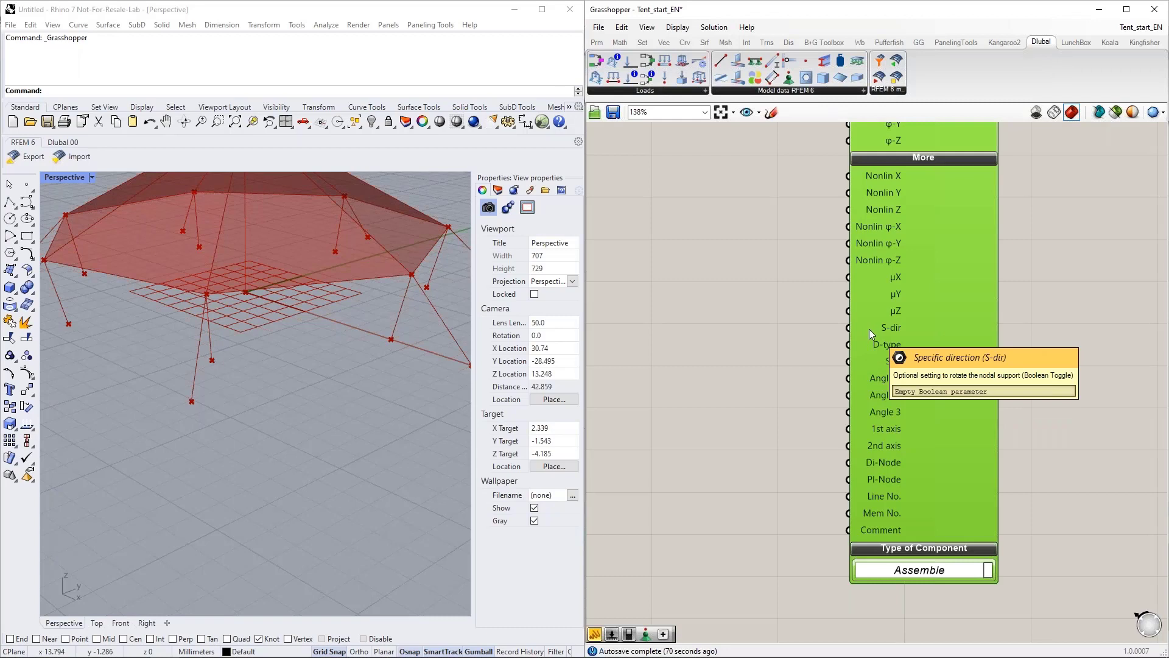
{"action": "double_click", "coordinate": [691, 329]}
{"action": "type", "text": "bool"}
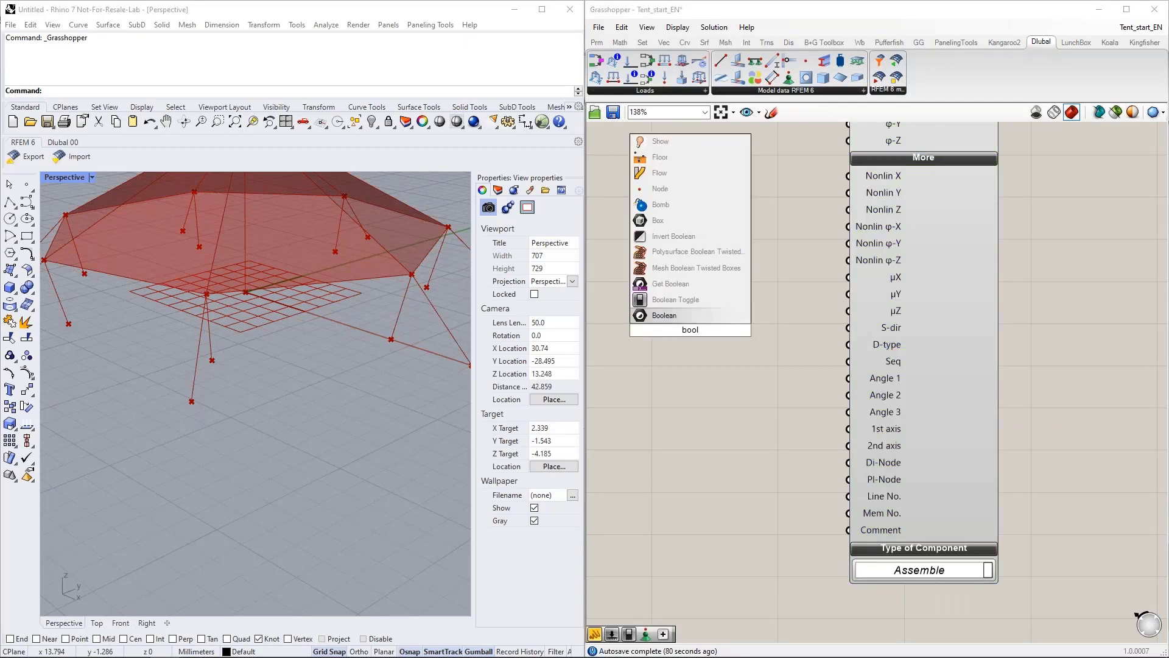
{"action": "left_click", "coordinate": [687, 302]}
{"action": "left_click", "coordinate": [721, 330]}
{"action": "left_click_drag", "start_coordinate": [735, 330], "coordinate": [847, 327]}
{"action": "left_click_drag", "start_coordinate": [702, 332], "coordinate": [730, 329]}
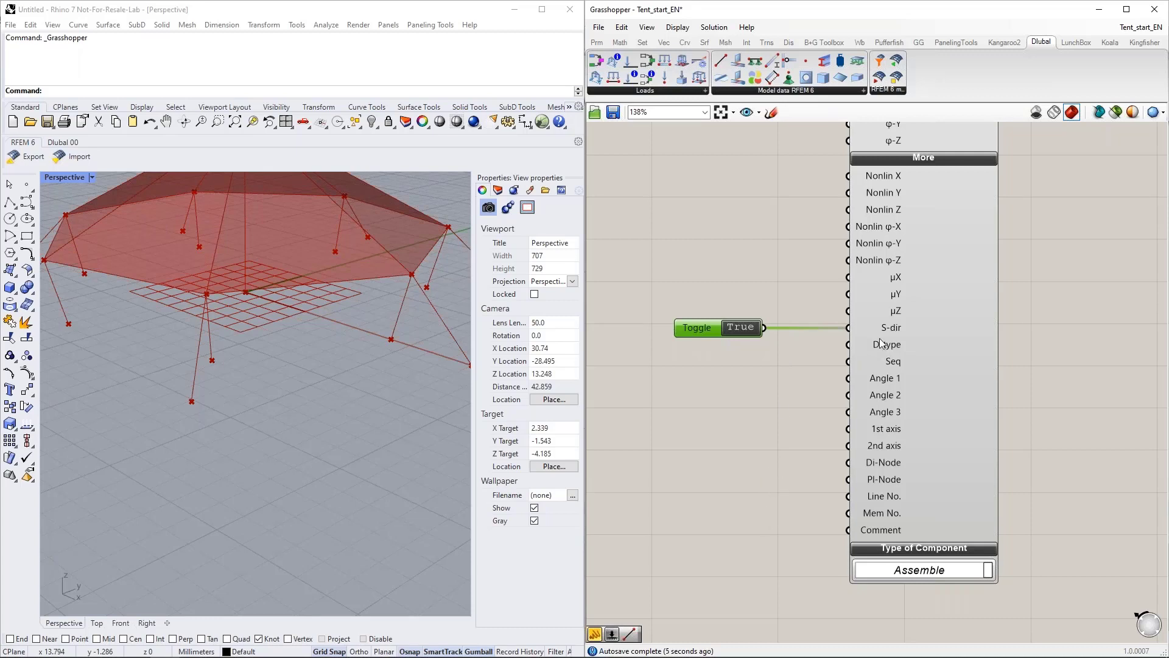
Step: Add a Value List wired to the D-type input and set it to DIRECTION_TYPE_PARALLEL_TO_CS_OF_MEMBER
{"action": "double_click", "coordinate": [703, 392]}
{"action": "type", "text": "va"}
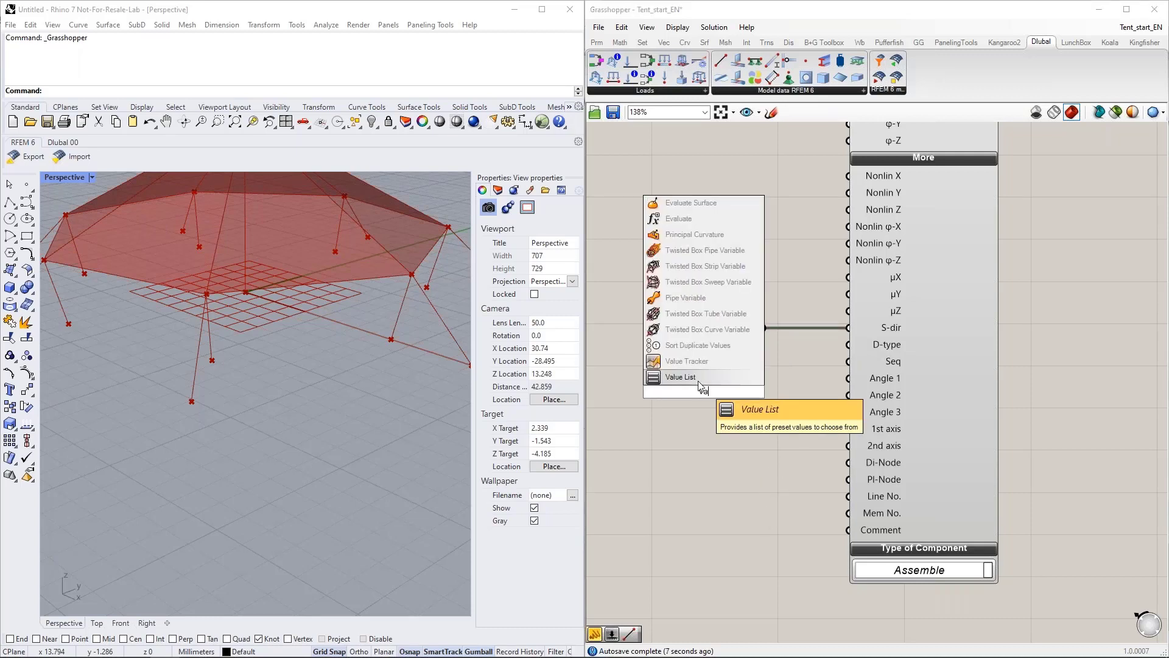
{"action": "left_click", "coordinate": [705, 376]}
{"action": "left_click_drag", "start_coordinate": [737, 391], "coordinate": [660, 363]}
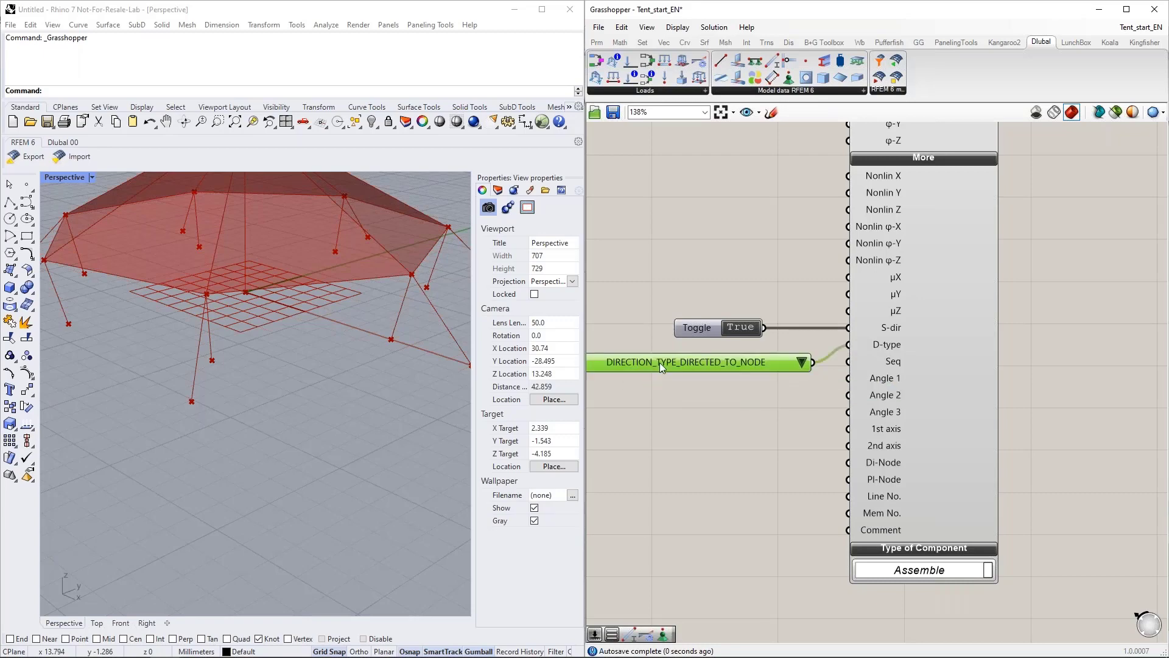
{"action": "scroll", "coordinate": [731, 358], "scroll_direction": "down", "scroll_amount": 2}
{"action": "left_click", "coordinate": [798, 353]}
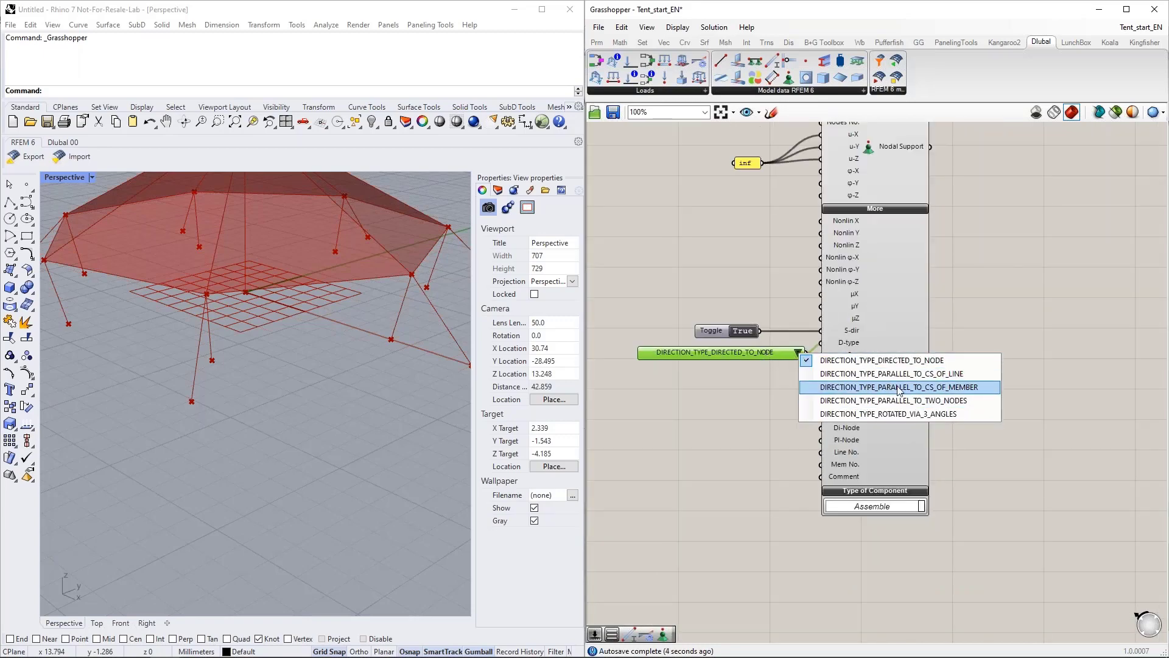
{"action": "left_click", "coordinate": [870, 389]}
{"action": "left_click_drag", "start_coordinate": [745, 353], "coordinate": [733, 353]}
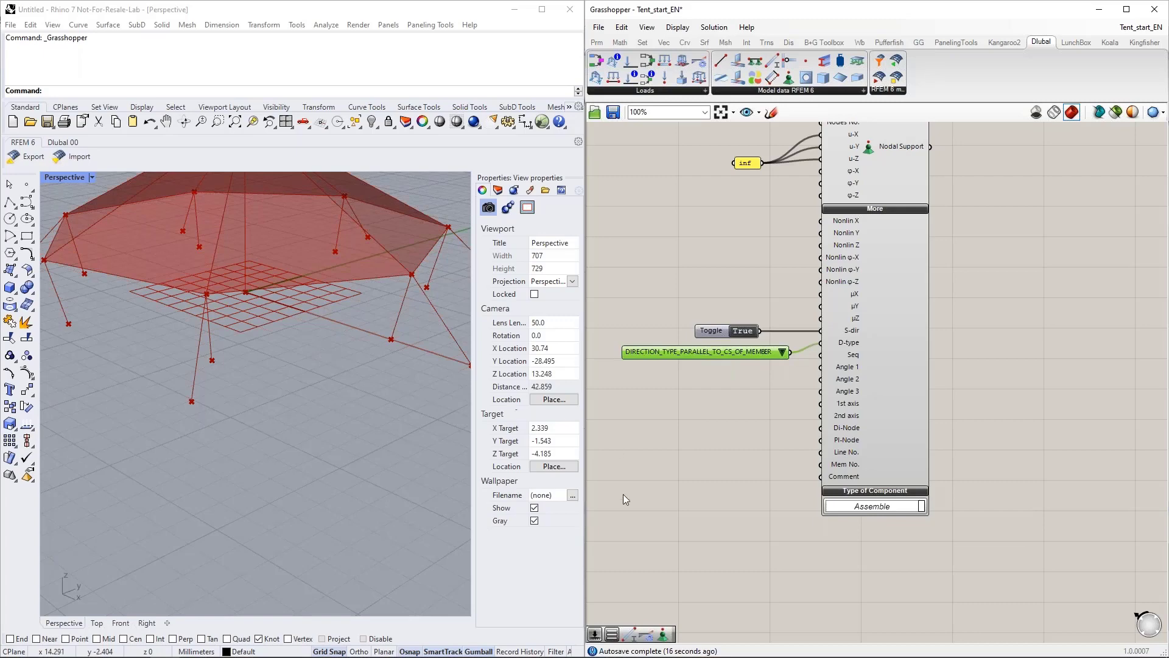
Step: Move the second Nodal Support near the Member components and wire the tension Member output to its Mem No. input
{"action": "scroll", "coordinate": [659, 504], "scroll_direction": "down", "scroll_amount": 1}
{"action": "scroll", "coordinate": [660, 504], "scroll_direction": "down", "scroll_amount": 3}
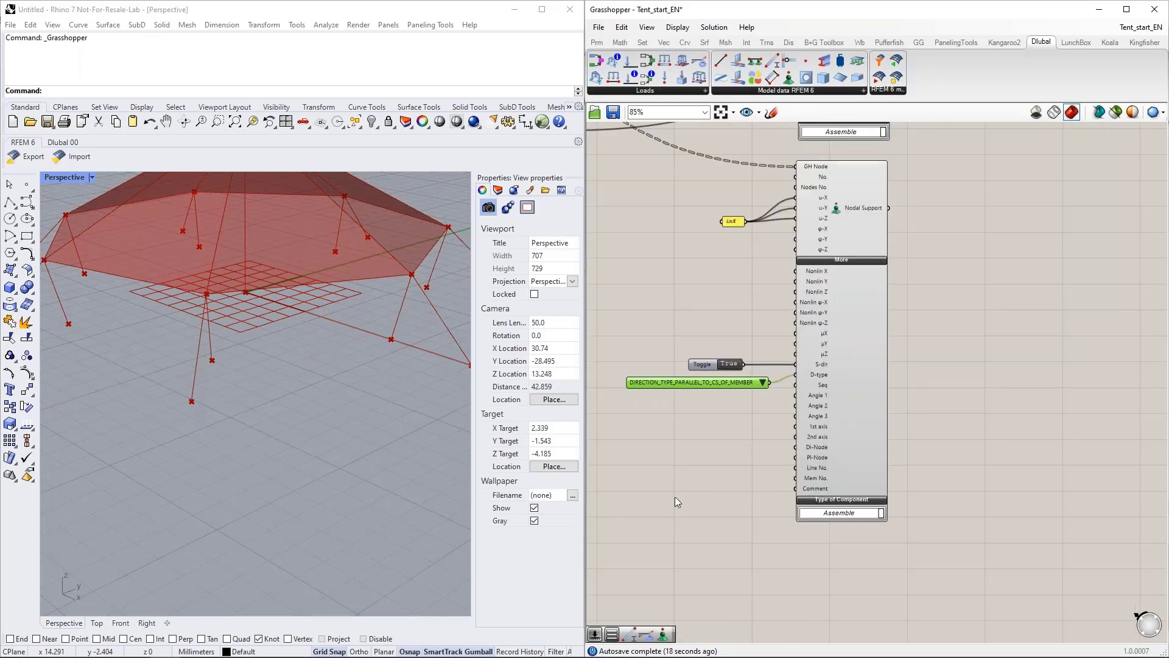
{"action": "scroll", "coordinate": [681, 554], "scroll_direction": "down", "scroll_amount": 4}
{"action": "left_click_drag", "start_coordinate": [735, 517], "coordinate": [830, 288]}
{"action": "scroll", "coordinate": [690, 293], "scroll_direction": "up", "scroll_amount": 2}
{"action": "scroll", "coordinate": [689, 294], "scroll_direction": "up", "scroll_amount": 5}
{"action": "right_click_drag", "start_coordinate": [911, 289], "coordinate": [794, 350]}
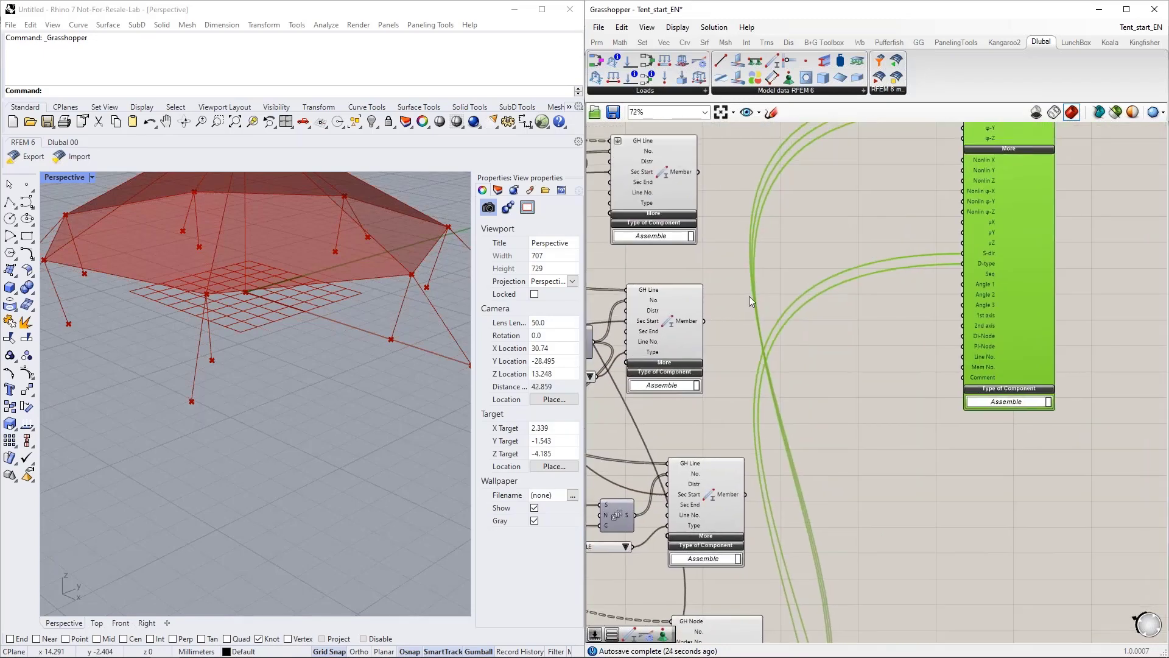
{"action": "scroll", "coordinate": [749, 296], "scroll_direction": "down", "scroll_amount": 1}
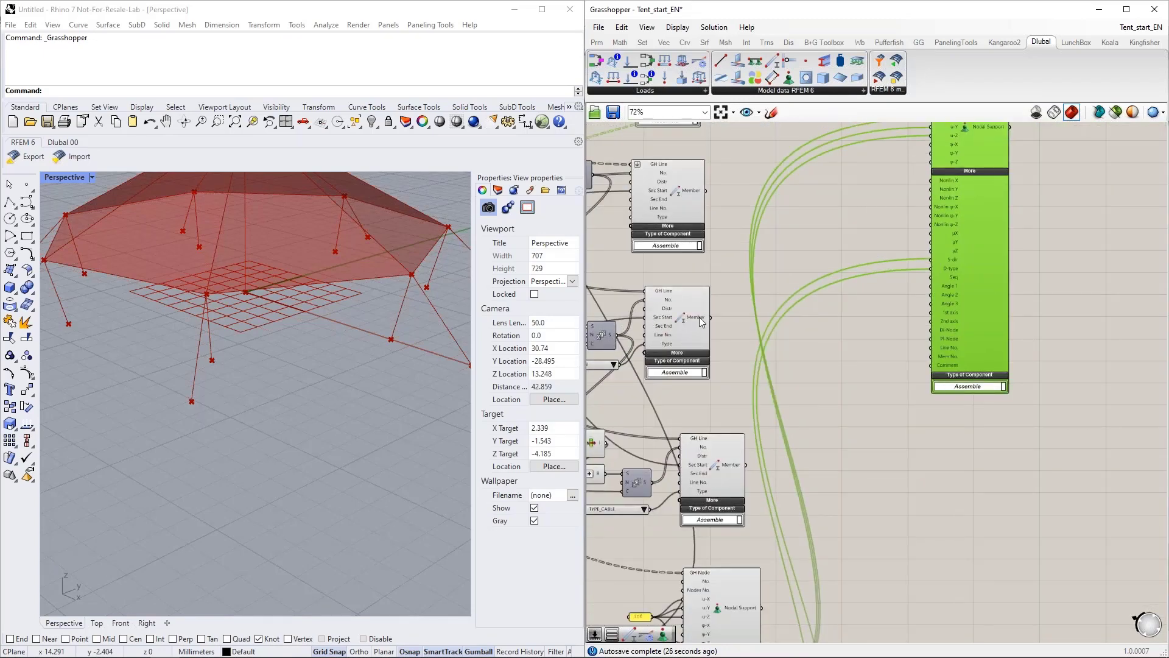
{"action": "left_click_drag", "start_coordinate": [740, 315], "coordinate": [929, 358]}
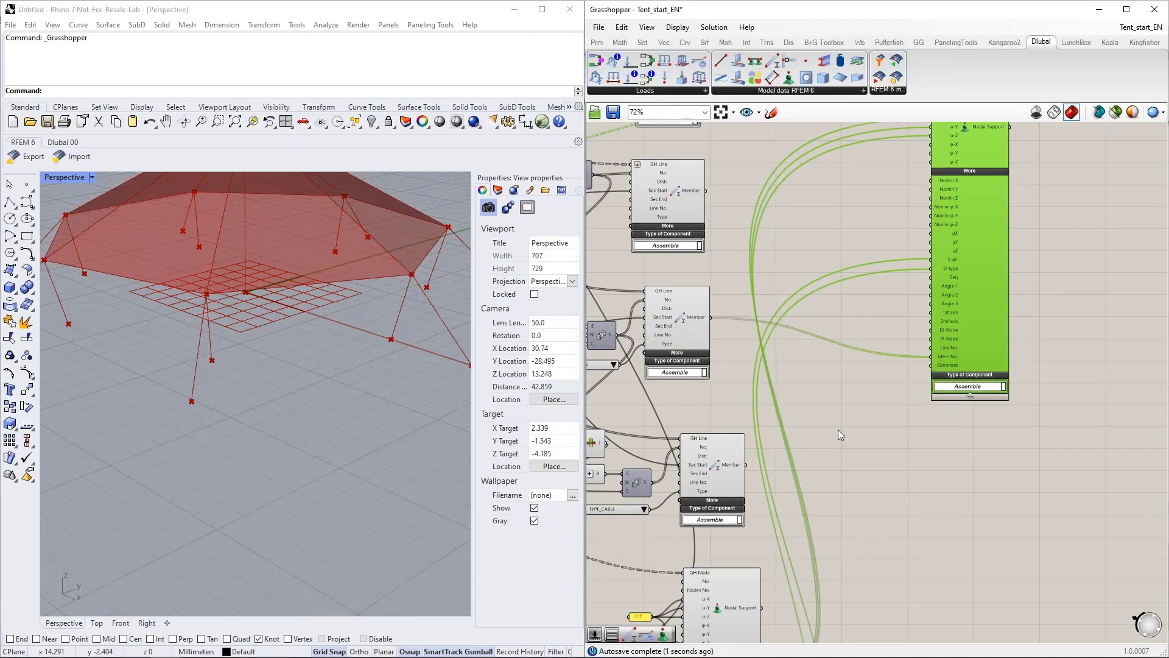
{"action": "right_click_drag", "start_coordinate": [839, 433], "coordinate": [861, 414]}
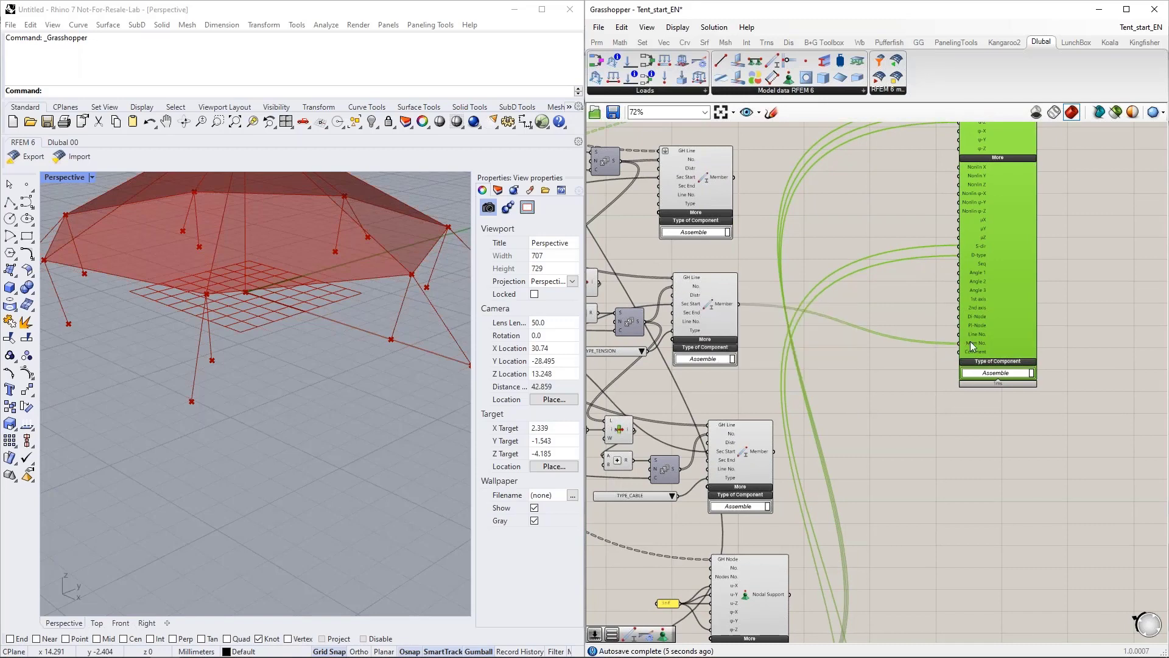
Step: Move the second Nodal Support back below the first one and flatten its GH Node input
{"action": "scroll", "coordinate": [981, 308], "scroll_direction": "down", "scroll_amount": 4}
{"action": "left_click_drag", "start_coordinate": [995, 294], "coordinate": [899, 523]}
{"action": "scroll", "coordinate": [896, 520], "scroll_direction": "up", "scroll_amount": 5}
{"action": "right_click_drag", "start_coordinate": [894, 516], "coordinate": [850, 449]}
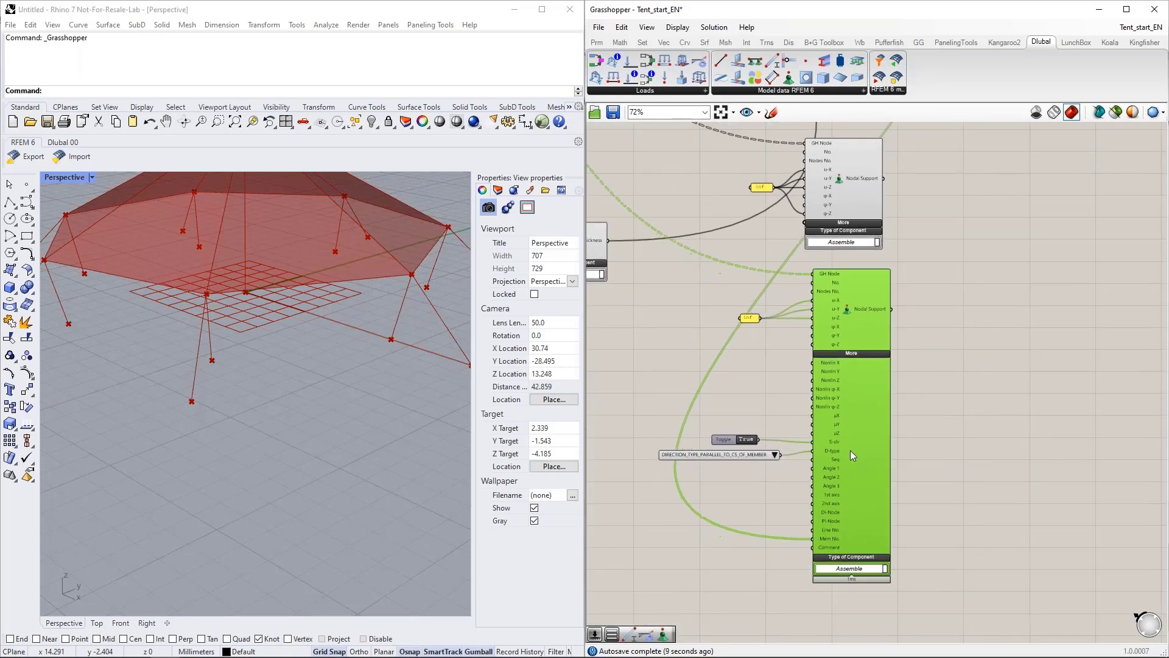
{"action": "left_click", "coordinate": [795, 419]}
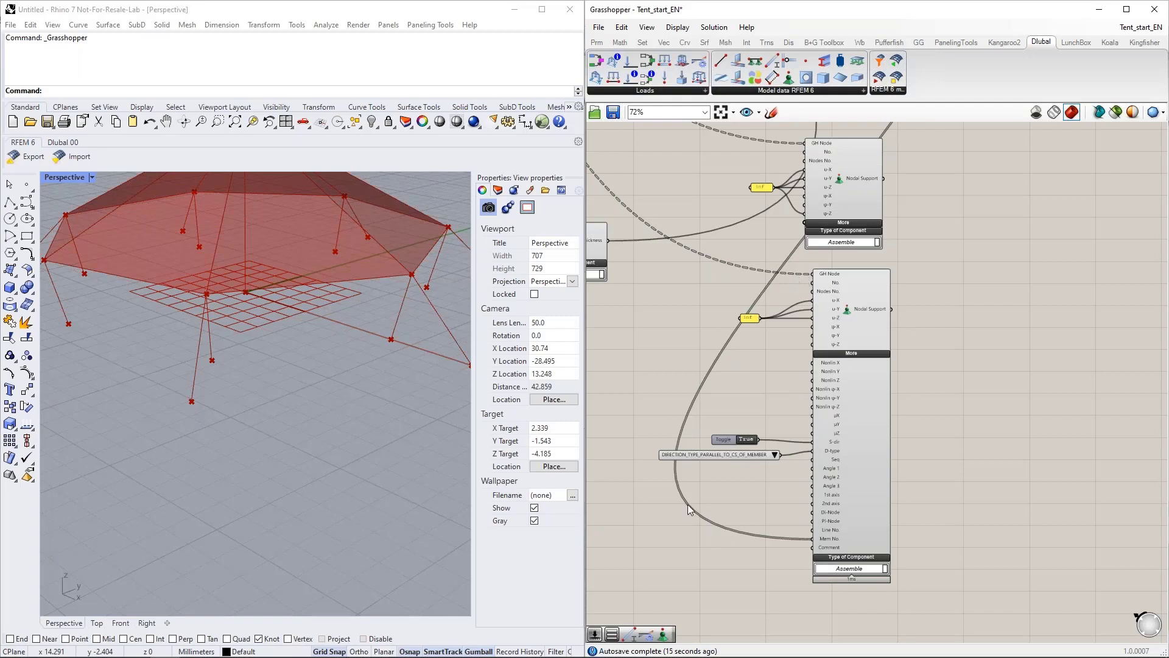
{"action": "right_click", "coordinate": [818, 274]}
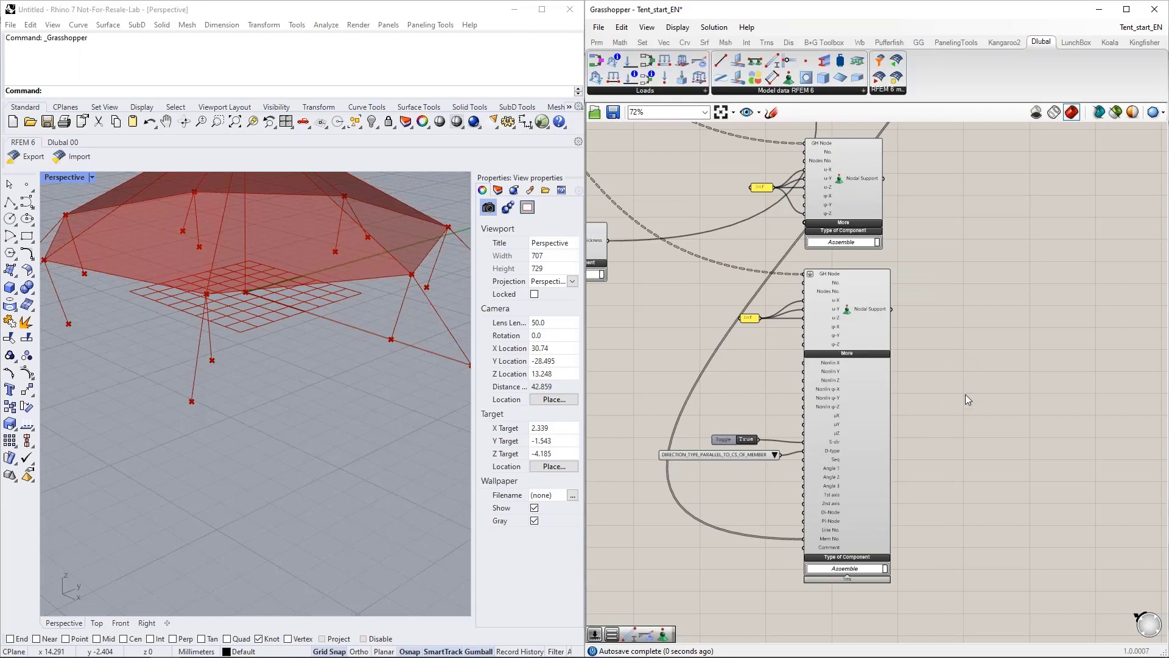
Step: Group all the Dlubal model-data components beside the geometry group and colour the new group cyan
{"action": "right_click_drag", "start_coordinate": [939, 366], "coordinate": [871, 393]}
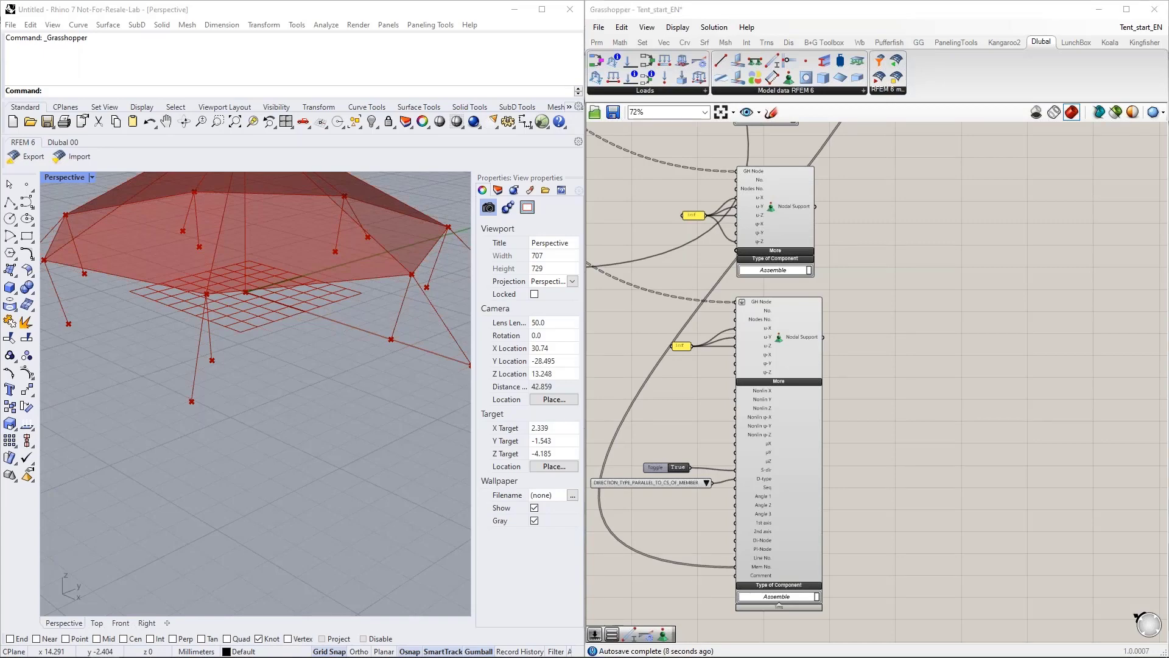
{"action": "scroll", "coordinate": [940, 397], "scroll_direction": "down", "scroll_amount": 10}
{"action": "left_click_drag", "start_coordinate": [994, 527], "coordinate": [765, 153]}
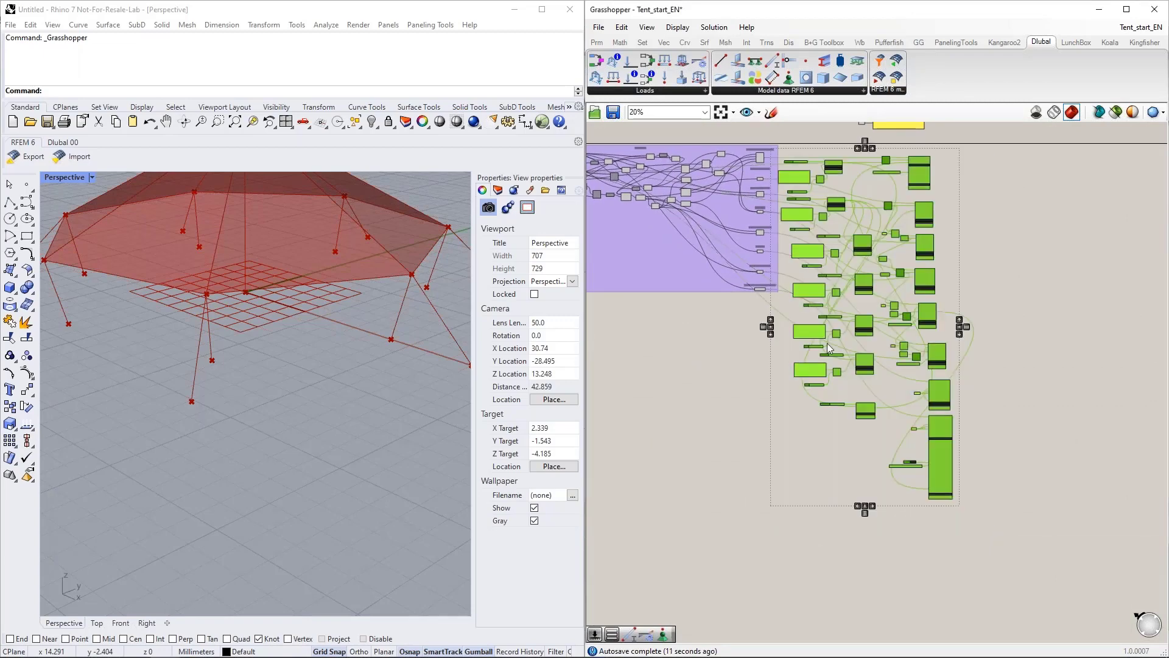
{"action": "right_click", "coordinate": [866, 426]}
{"action": "left_click", "coordinate": [903, 520]}
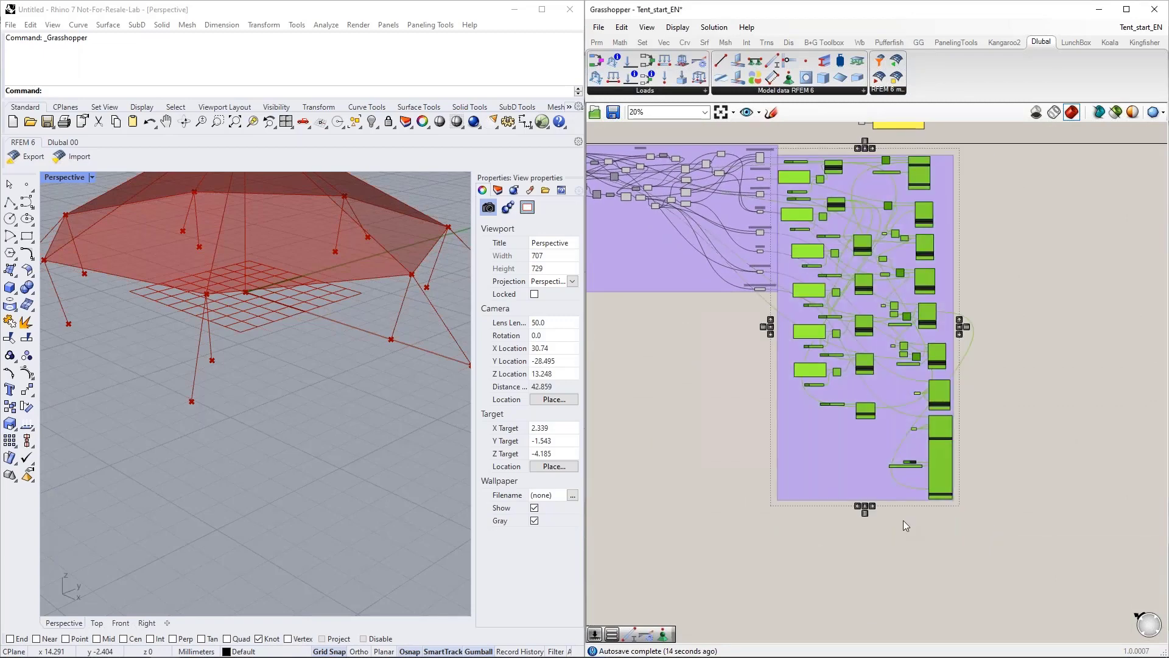
{"action": "right_click", "coordinate": [859, 473]}
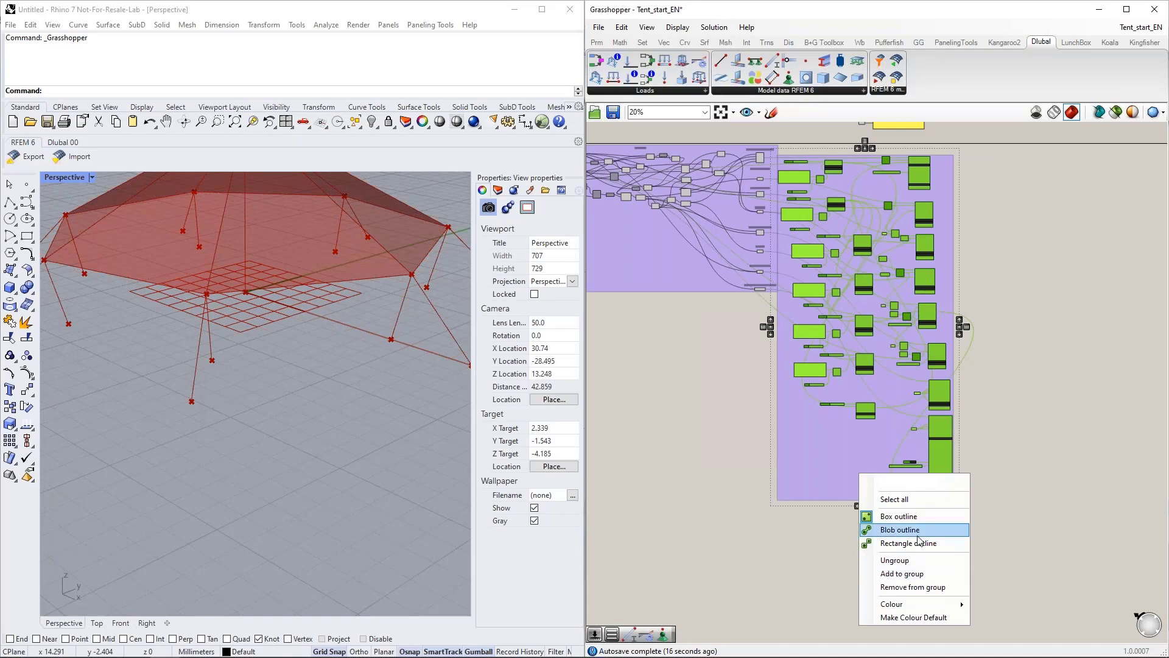
{"action": "mouse_move", "coordinate": [918, 601]}
{"action": "left_click_drag", "start_coordinate": [1071, 510], "coordinate": [1110, 568]}
{"action": "left_click", "coordinate": [1032, 341]}
{"action": "right_click_drag", "start_coordinate": [1095, 303], "coordinate": [907, 442]}
{"action": "left_click", "coordinate": [758, 388]}
Step: Add a Dlubal Load Case component on the empty canvas beside the model-data group
{"action": "scroll", "coordinate": [761, 382], "scroll_direction": "up", "scroll_amount": 3}
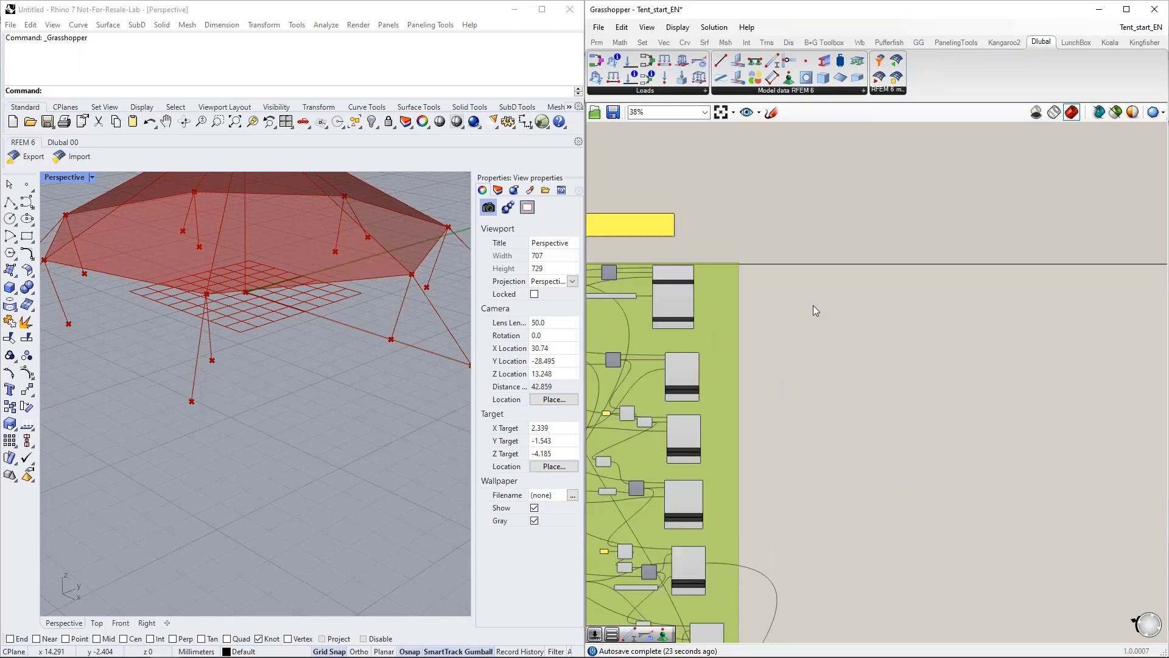
{"action": "scroll", "coordinate": [736, 326], "scroll_direction": "up", "scroll_amount": 4}
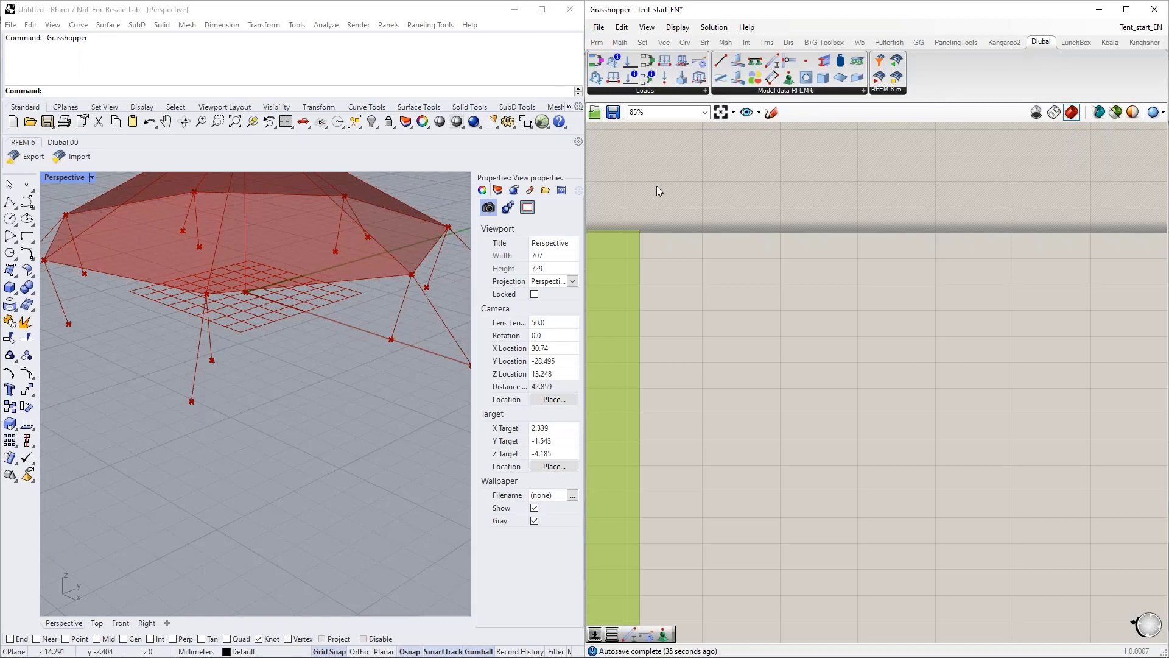
{"action": "left_click_drag", "start_coordinate": [627, 57], "coordinate": [878, 304]}
{"action": "scroll", "coordinate": [852, 331], "scroll_direction": "up", "scroll_amount": 3}
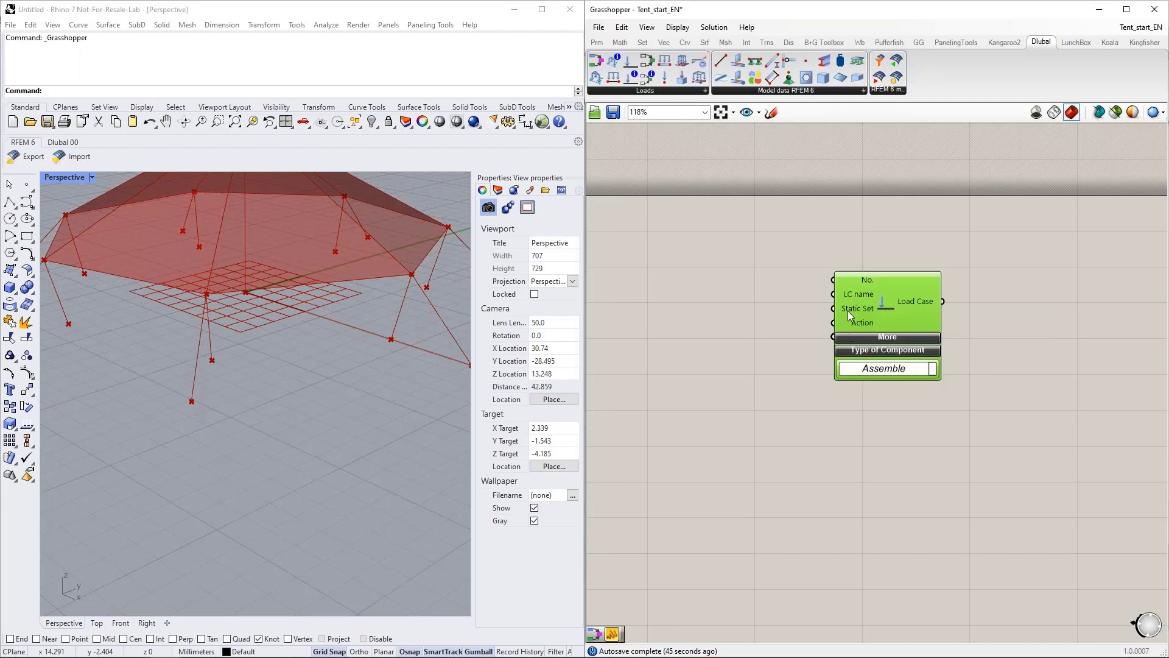
{"action": "mouse_move", "coordinate": [853, 297]}
Step: Switch to RFEM 6 and examine the settings of load case LC1 - DL, including its static analysis settings and action category
{"action": "key", "text": "alt+Tab"}
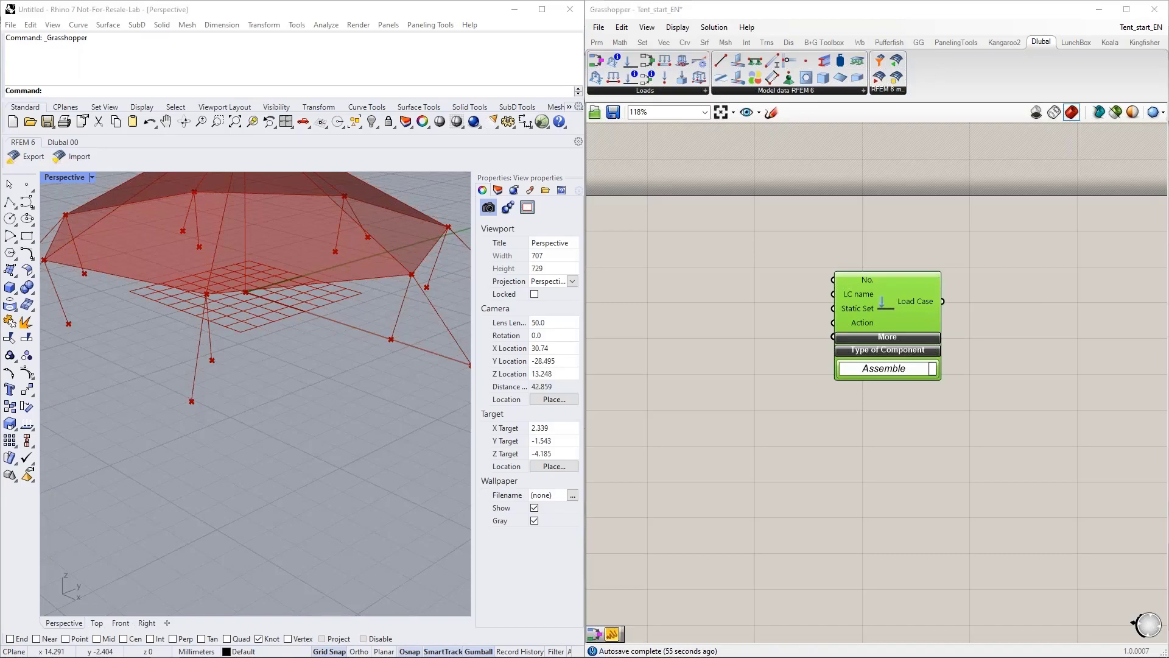
{"action": "scroll", "coordinate": [622, 333], "scroll_direction": "down", "scroll_amount": 2}
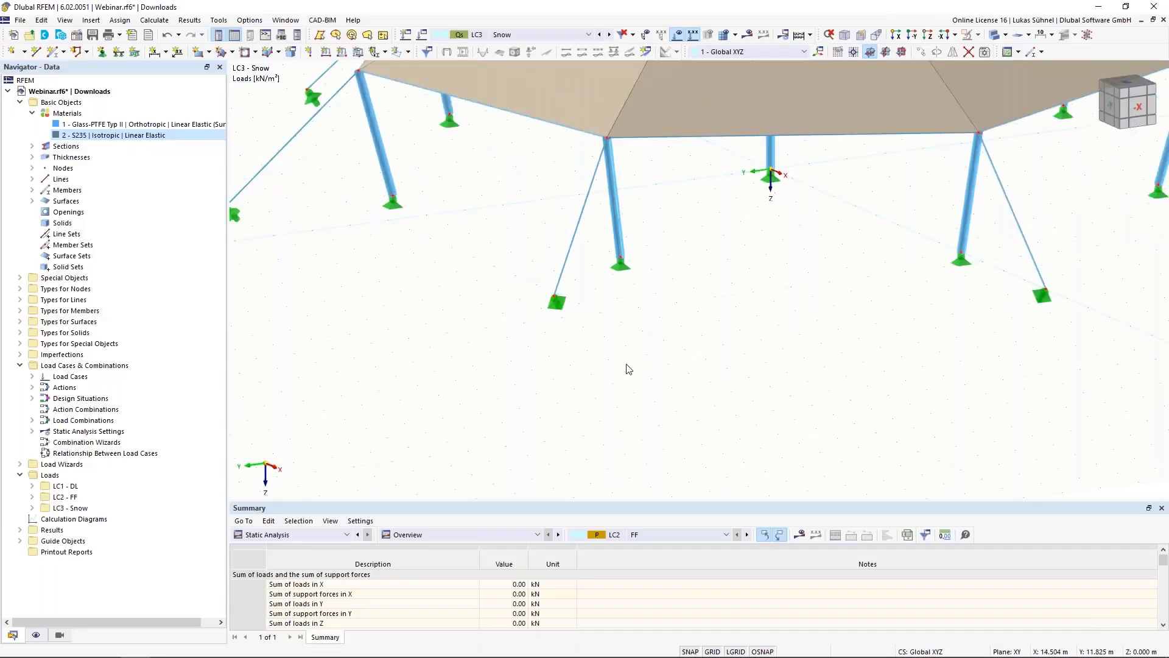
{"action": "left_click", "coordinate": [32, 377]}
{"action": "left_click", "coordinate": [90, 387]}
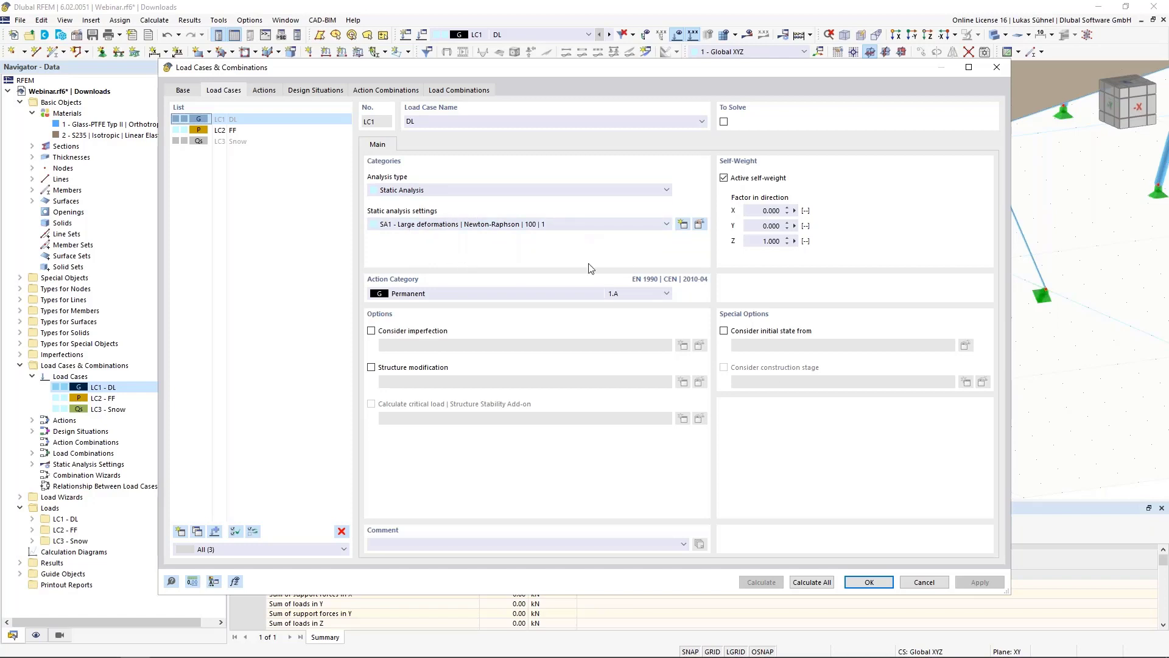
{"action": "left_click", "coordinate": [926, 589]}
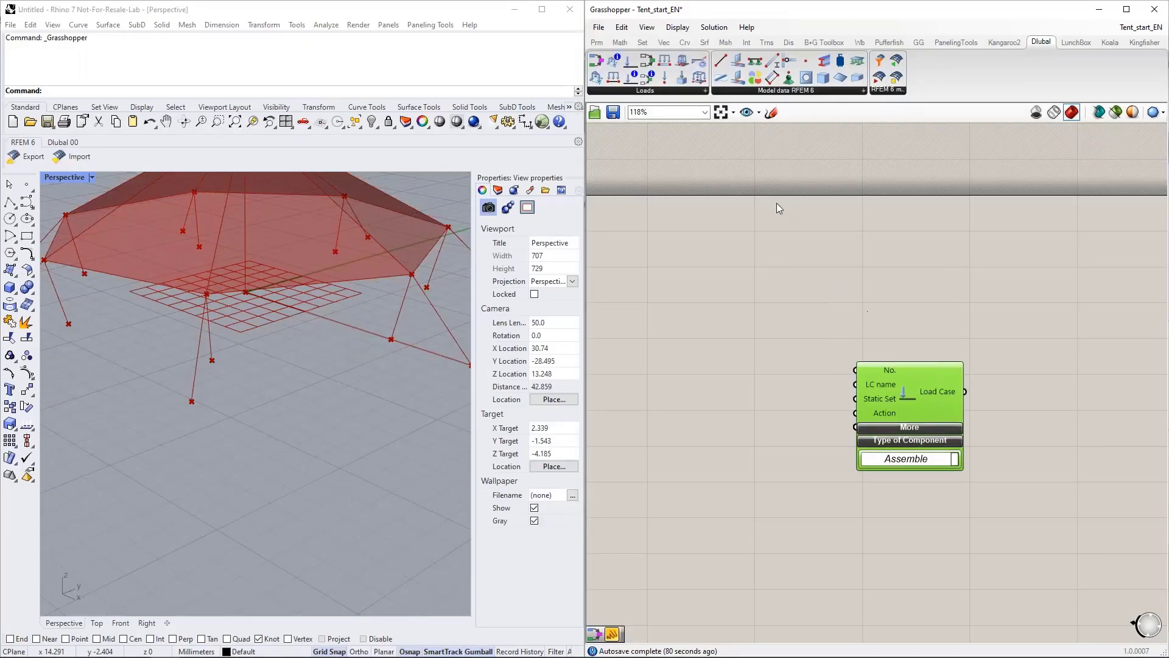
Step: Back in Grasshopper, add a Static Analysis Settings component and wire a number slider set to 1 to its No. input
{"action": "left_click_drag", "start_coordinate": [703, 68], "coordinate": [771, 247]}
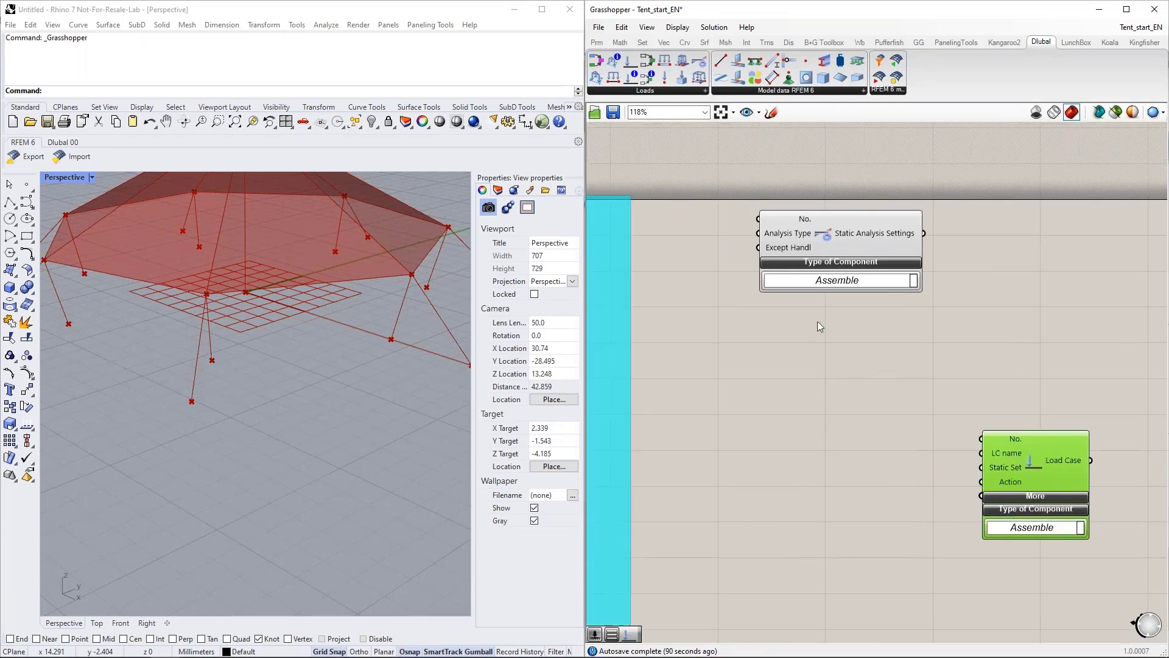
{"action": "left_click_drag", "start_coordinate": [808, 245], "coordinate": [804, 271]}
{"action": "double_click", "coordinate": [669, 207]}
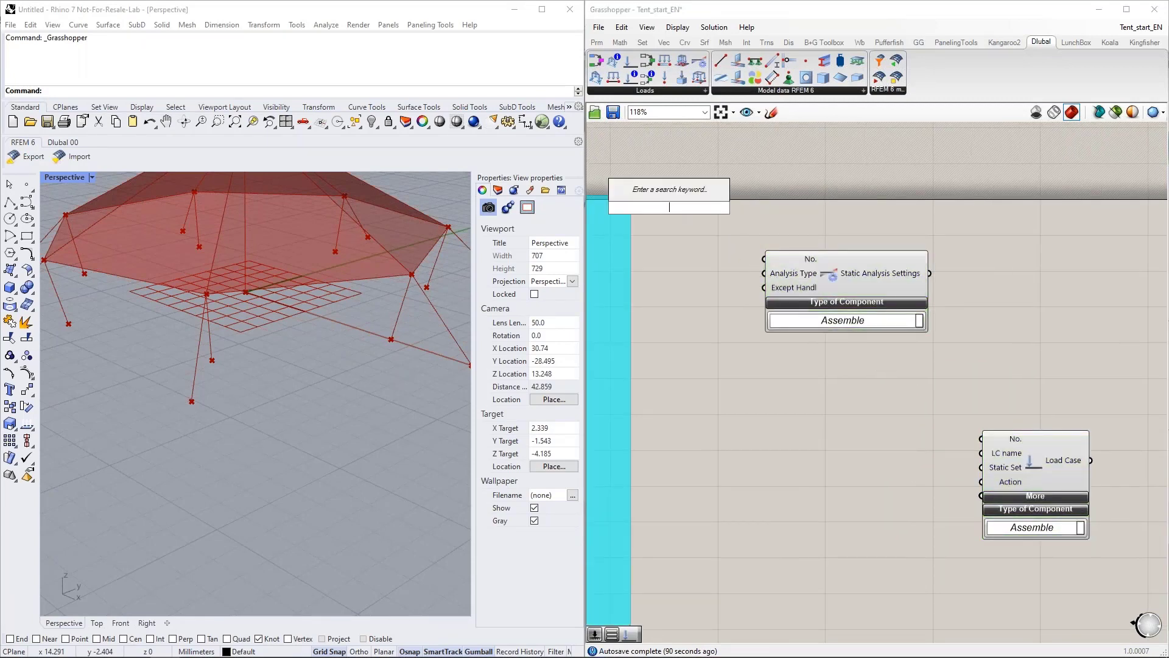
{"action": "type", "text": "1"}
{"action": "key", "text": "Return"}
{"action": "left_click_drag", "start_coordinate": [727, 208], "coordinate": [762, 259]}
{"action": "left_click_drag", "start_coordinate": [677, 207], "coordinate": [710, 223]}
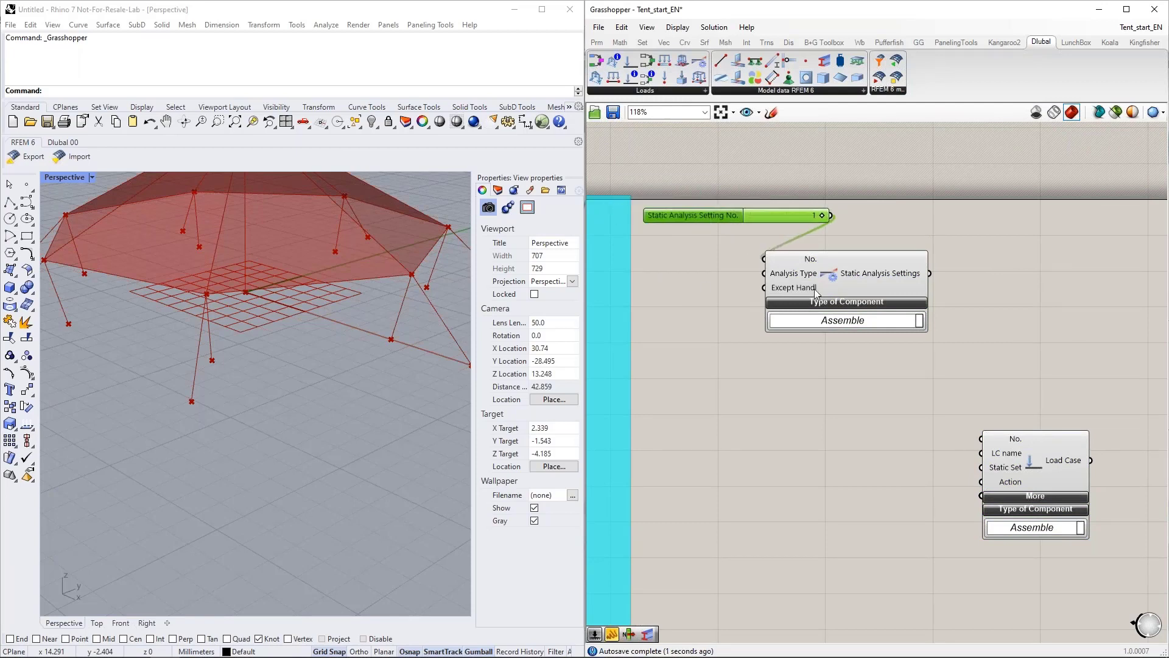
{"action": "left_click_drag", "start_coordinate": [813, 288], "coordinate": [927, 273]}
Step: Add a Value List wired to the Analysis Type input and set it to LARGE_DEFORMATIONS
{"action": "double_click", "coordinate": [711, 284]}
{"action": "type", "text": "va"}
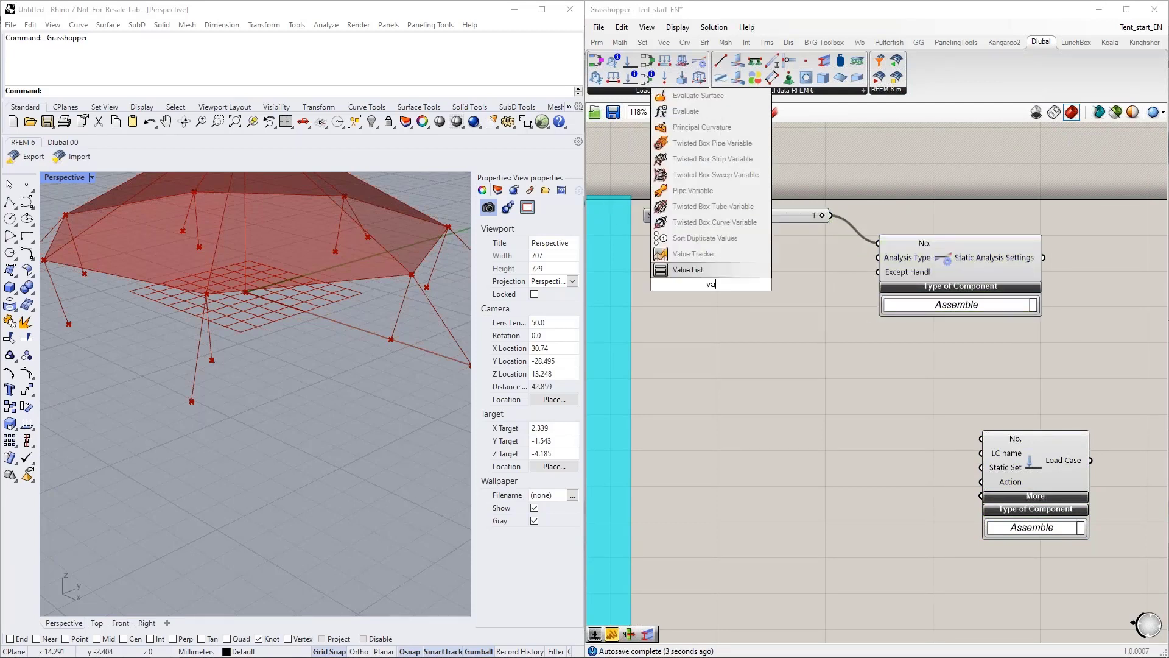
{"action": "key", "text": "Return"}
{"action": "left_click_drag", "start_coordinate": [794, 298], "coordinate": [878, 258]}
{"action": "left_click_drag", "start_coordinate": [785, 285], "coordinate": [775, 259]}
{"action": "left_click", "coordinate": [789, 256]}
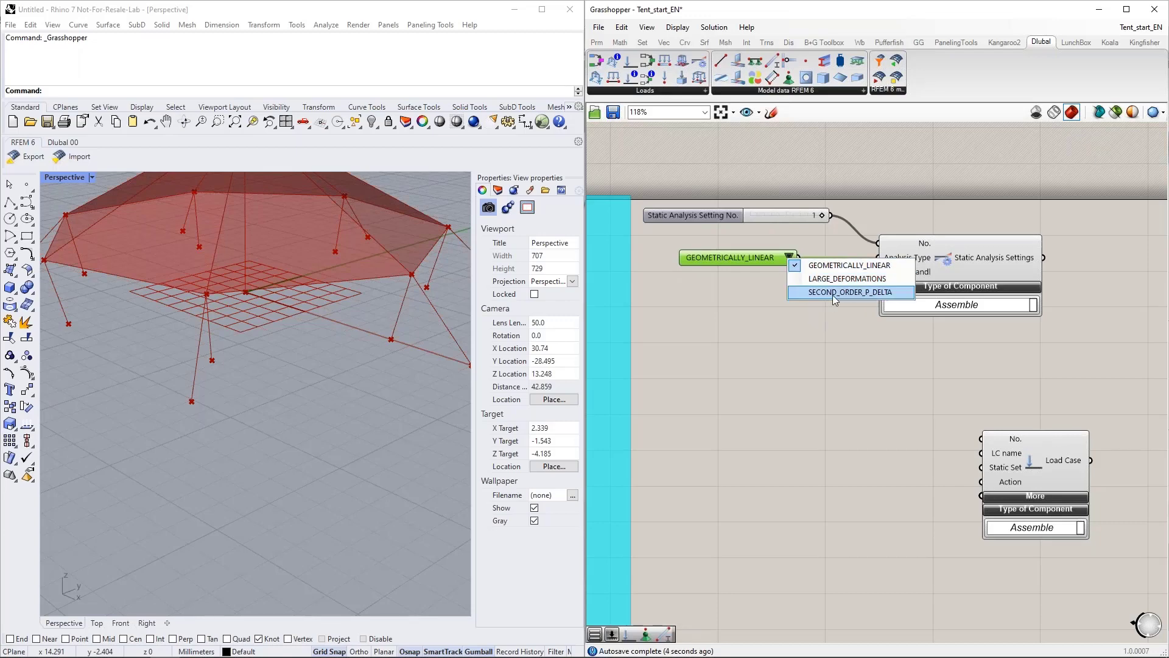
{"action": "left_click", "coordinate": [846, 278]}
{"action": "left_click_drag", "start_coordinate": [745, 255], "coordinate": [773, 255]}
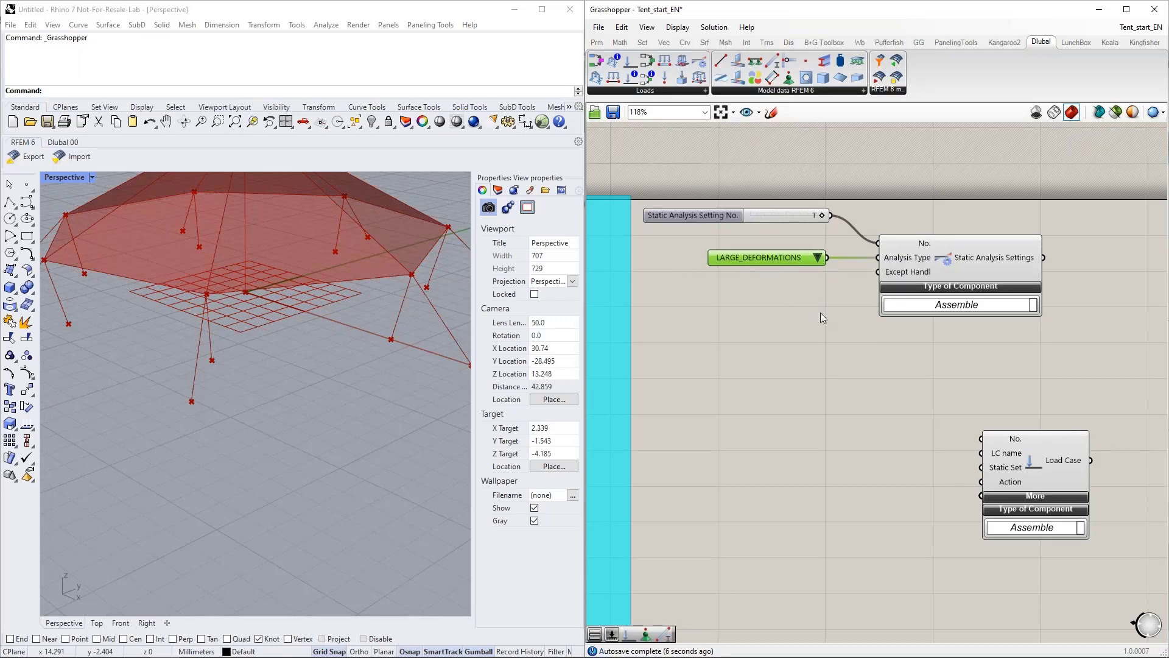
Step: Wire the Static Analysis Settings output to the Load Case component's Static Set input
{"action": "right_click_drag", "start_coordinate": [854, 318], "coordinate": [740, 292]}
{"action": "scroll", "coordinate": [740, 295], "scroll_direction": "down", "scroll_amount": 1}
{"action": "left_click_drag", "start_coordinate": [902, 242], "coordinate": [952, 412]}
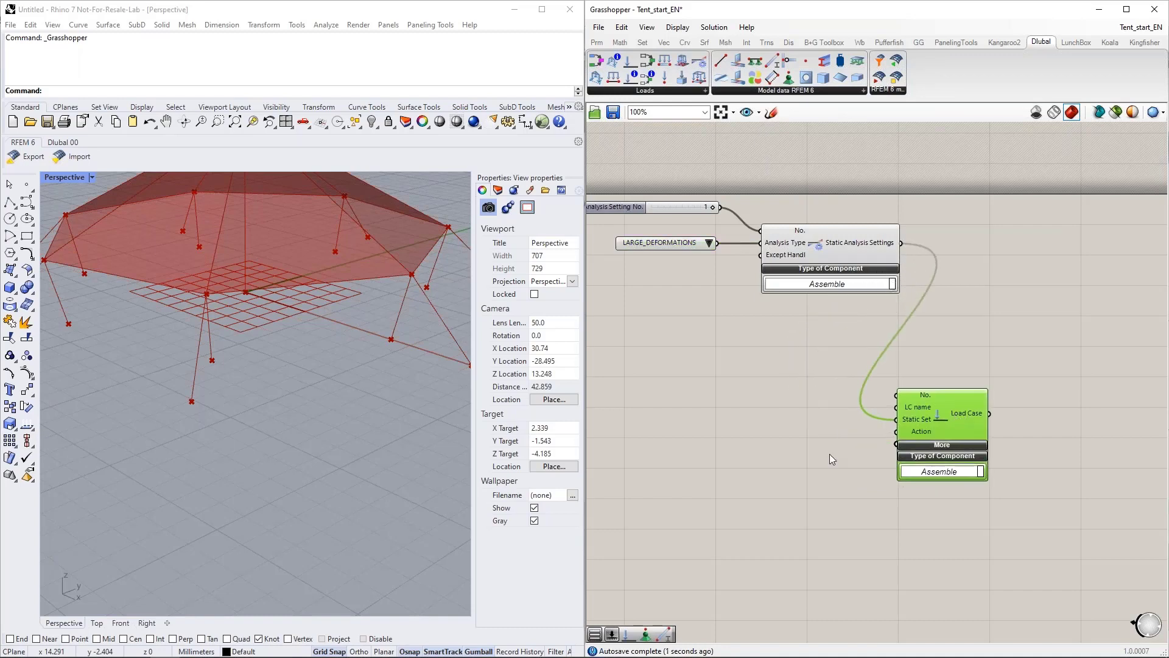
Step: Add a number slider set to 1 and wire it to the Load Case's No. input
{"action": "right_click_drag", "start_coordinate": [830, 457], "coordinate": [851, 412]}
{"action": "double_click", "coordinate": [729, 333]}
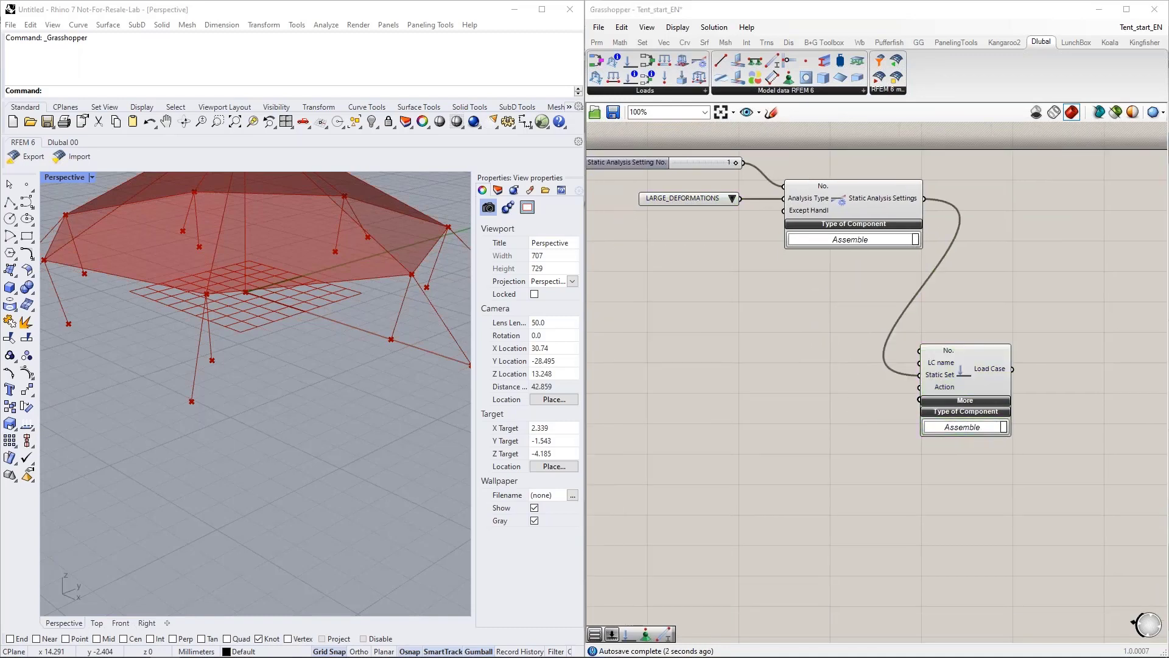
{"action": "type", "text": "3"}
{"action": "key", "text": "Return"}
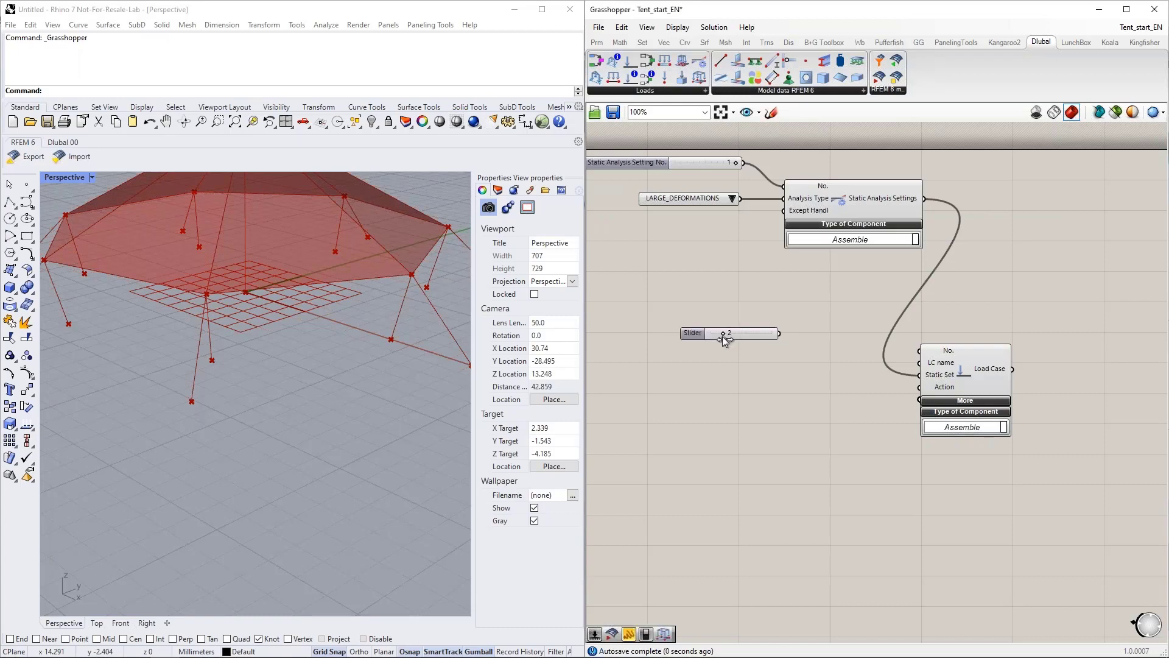
{"action": "left_click_drag", "start_coordinate": [779, 333], "coordinate": [919, 351]}
{"action": "left_click_drag", "start_coordinate": [746, 330], "coordinate": [787, 352]}
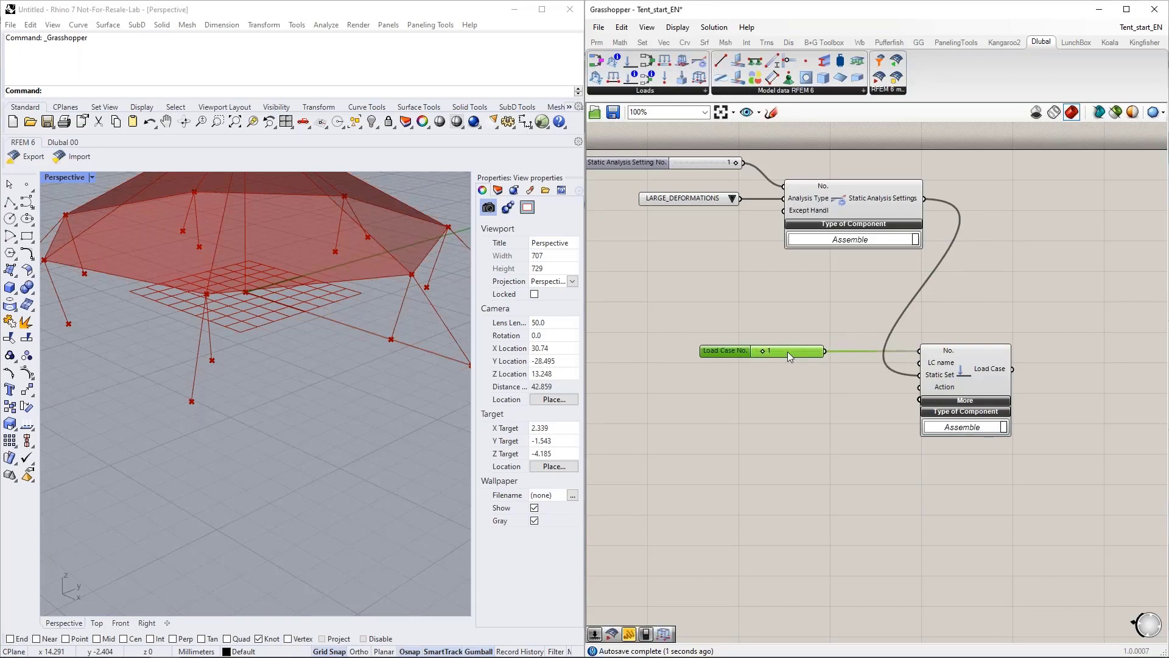
Step: Add a Panel containing DL, wire it to the Load Case's LC name input and place it beside that component
{"action": "right_click_drag", "start_coordinate": [807, 401], "coordinate": [774, 357]}
{"action": "double_click", "coordinate": [722, 349]}
{"action": "type", "text": "\""}
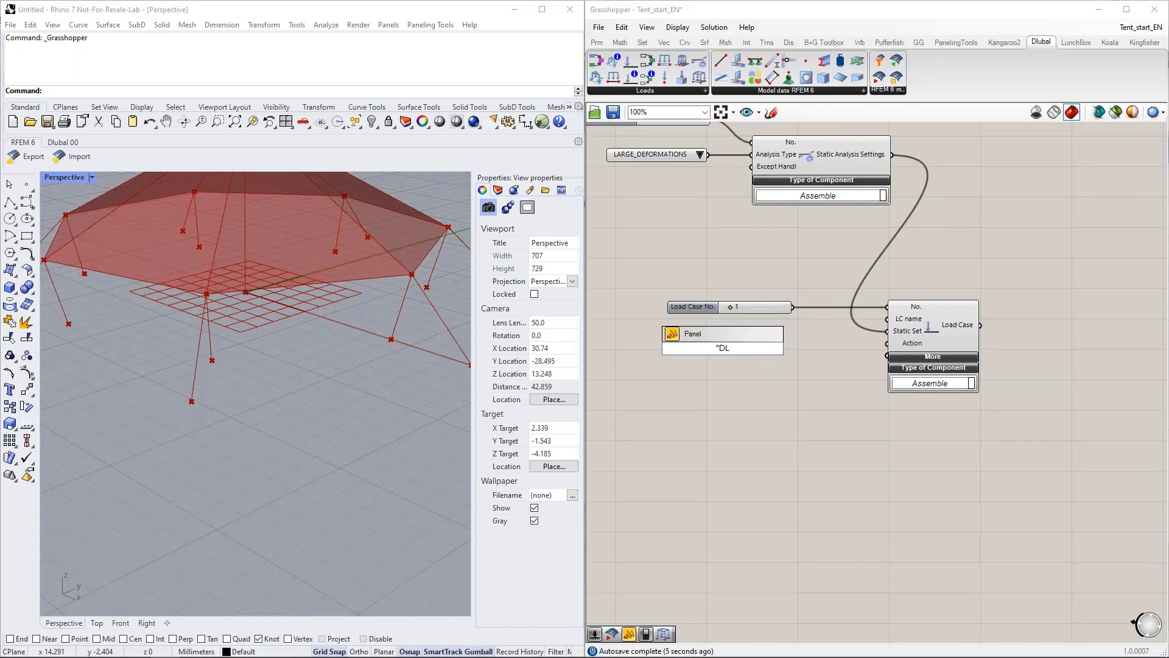
{"action": "type", "text": "DL"}
{"action": "key", "text": "Return"}
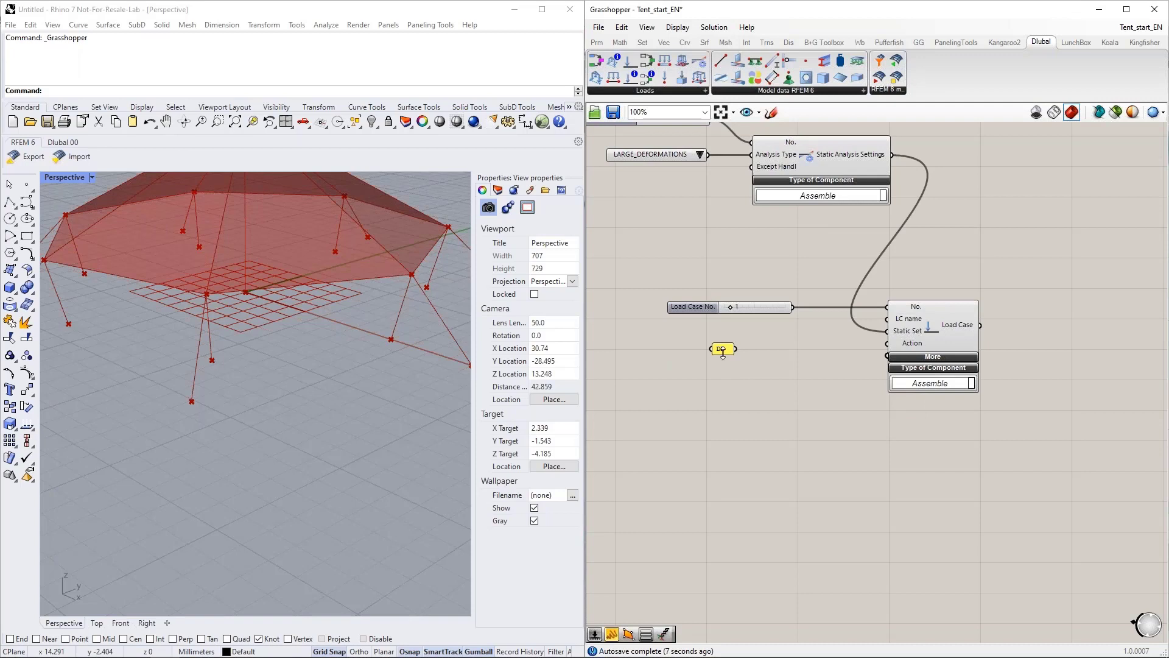
{"action": "left_click_drag", "start_coordinate": [743, 349], "coordinate": [887, 318]}
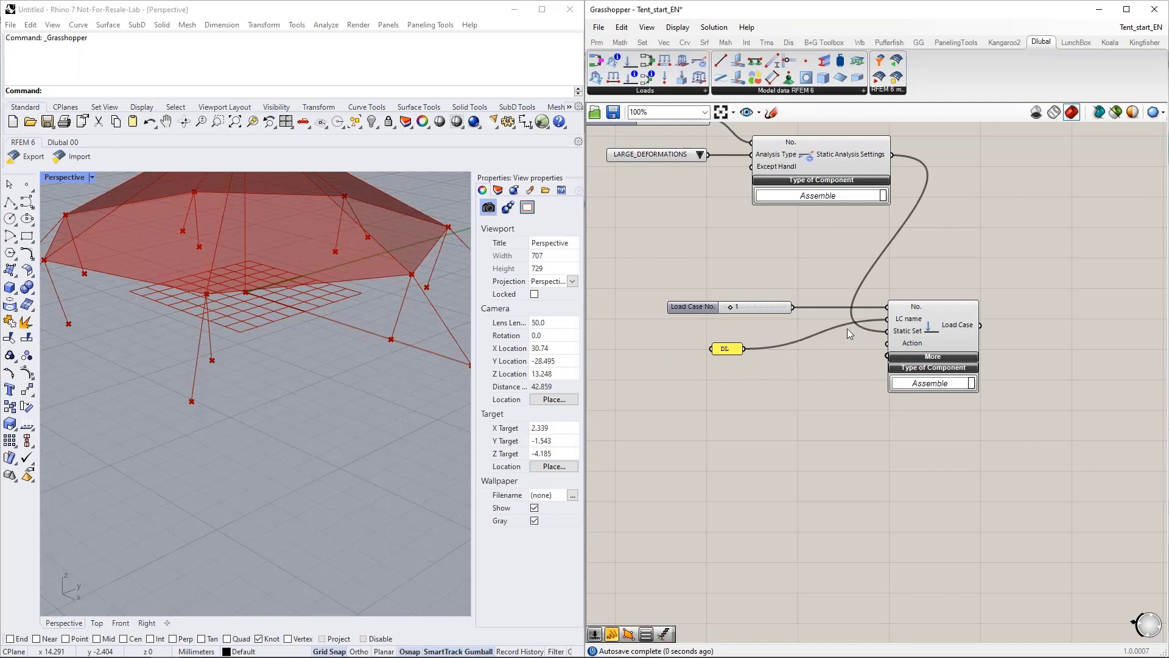
{"action": "left_click_drag", "start_coordinate": [726, 349], "coordinate": [804, 324]}
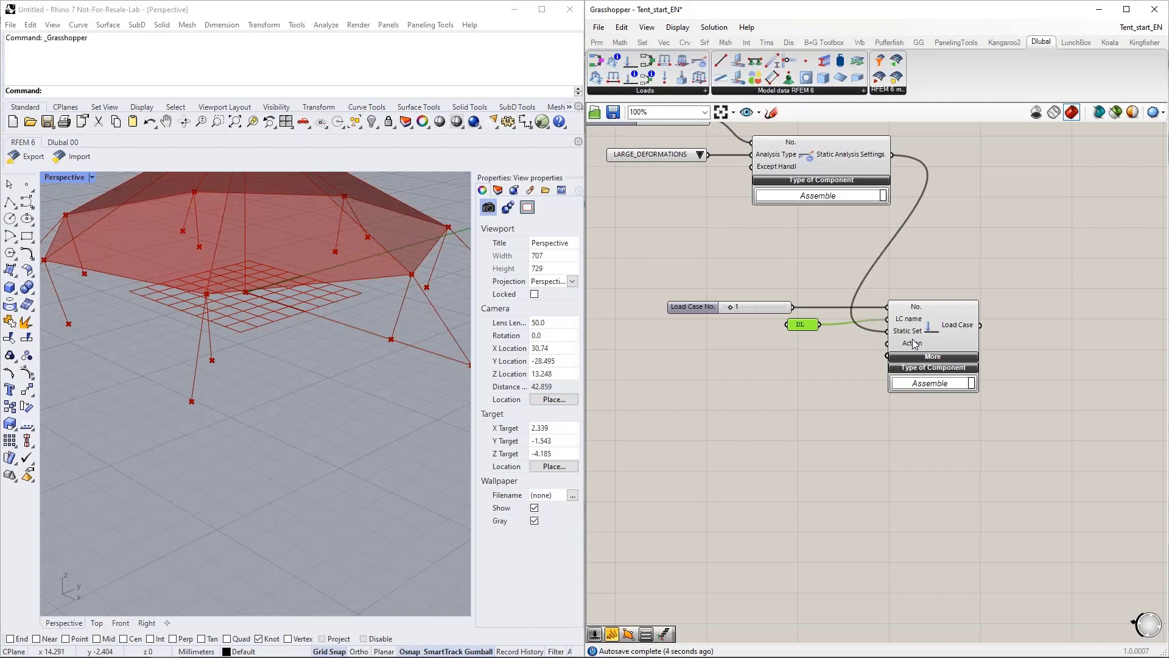
Step: Add the Dlubal classification component below the Load Case and set its Standard Group to EN 1990
{"action": "right_click_drag", "start_coordinate": [762, 399], "coordinate": [785, 360]}
{"action": "right_click_drag", "start_coordinate": [712, 358], "coordinate": [792, 350]}
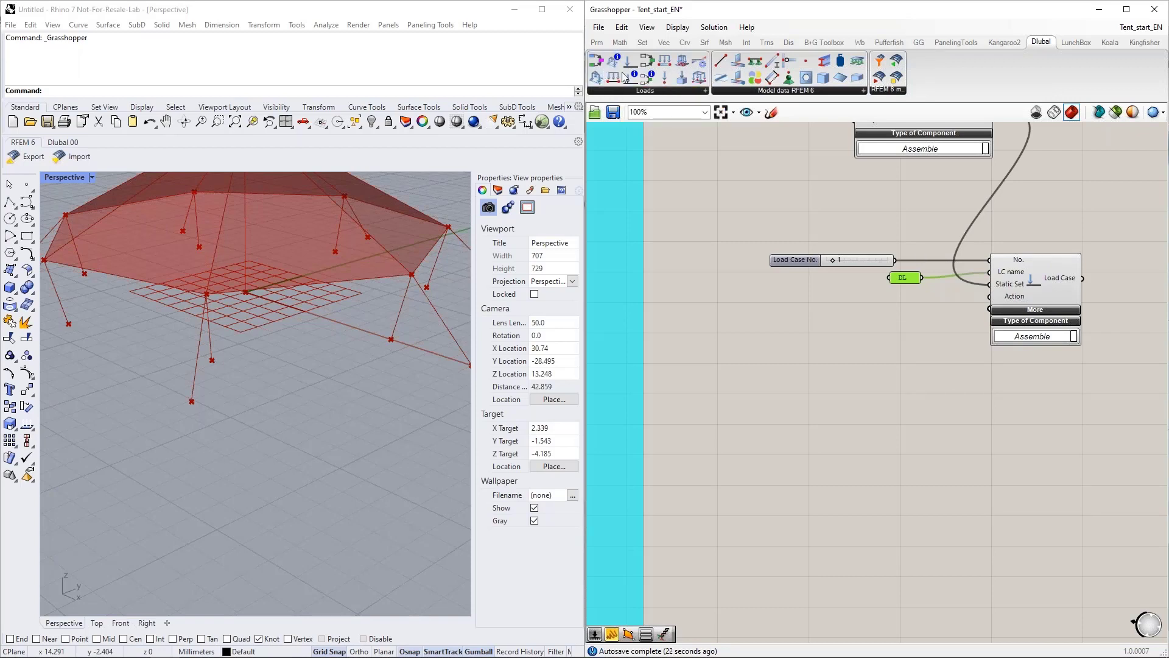
{"action": "left_click_drag", "start_coordinate": [628, 79], "coordinate": [819, 366]}
{"action": "scroll", "coordinate": [831, 418], "scroll_direction": "up", "scroll_amount": 2}
{"action": "scroll", "coordinate": [808, 359], "scroll_direction": "down", "scroll_amount": 1}
{"action": "left_click", "coordinate": [796, 312]}
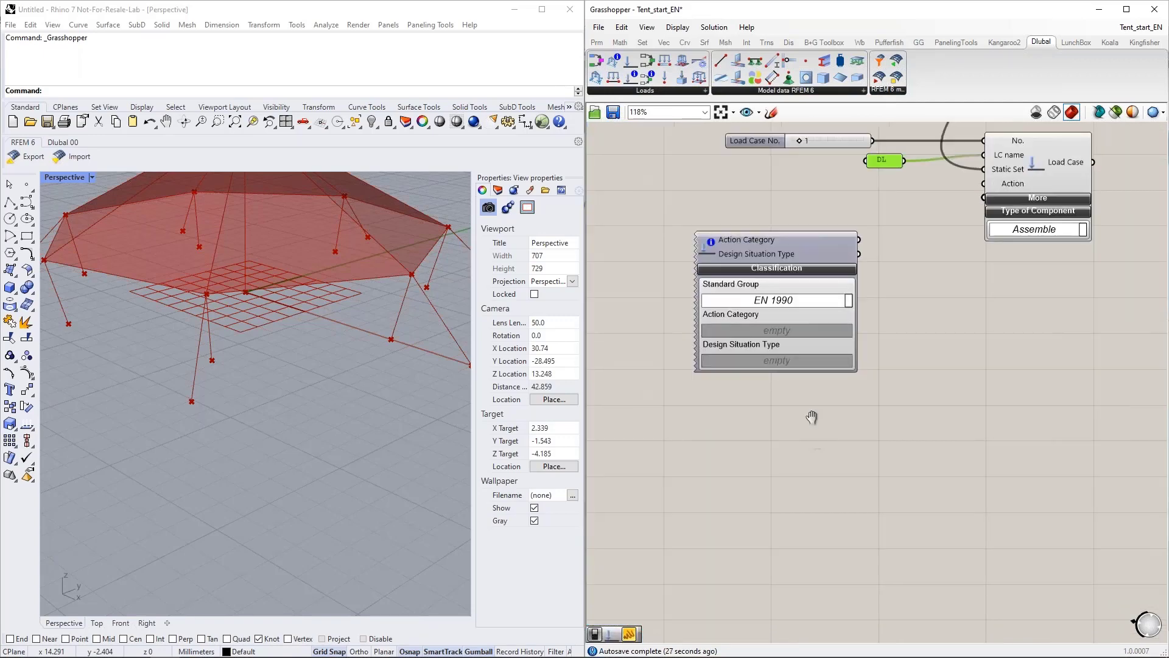
{"action": "left_click", "coordinate": [847, 290]}
{"action": "left_click", "coordinate": [778, 291]}
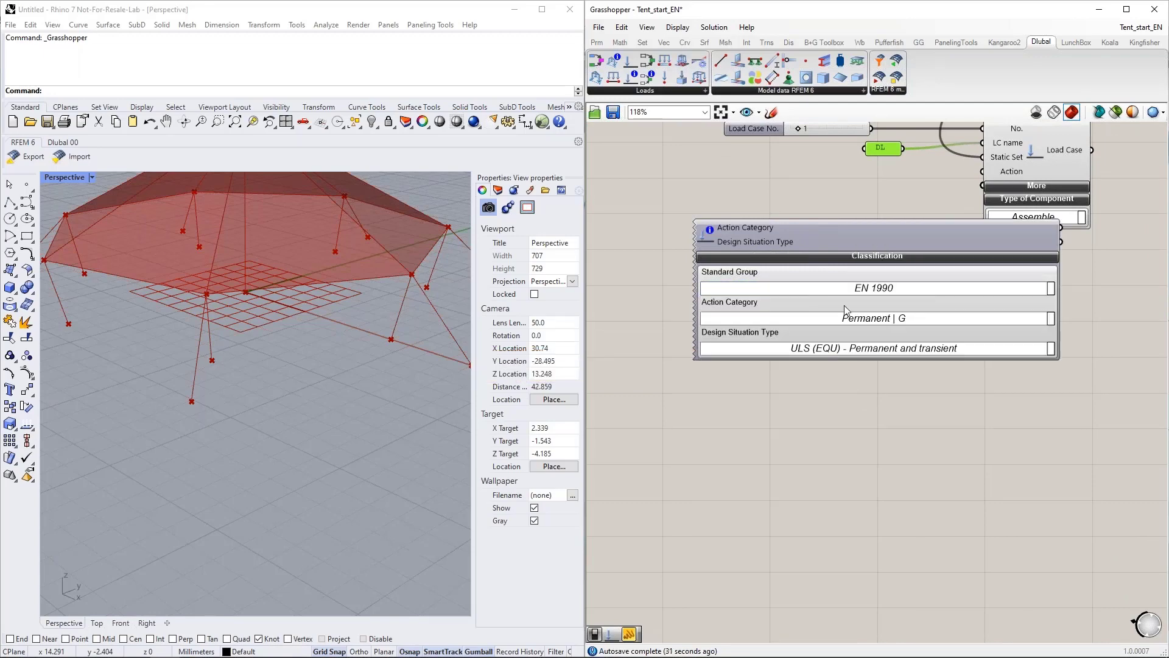
{"action": "left_click_drag", "start_coordinate": [824, 228], "coordinate": [775, 269]}
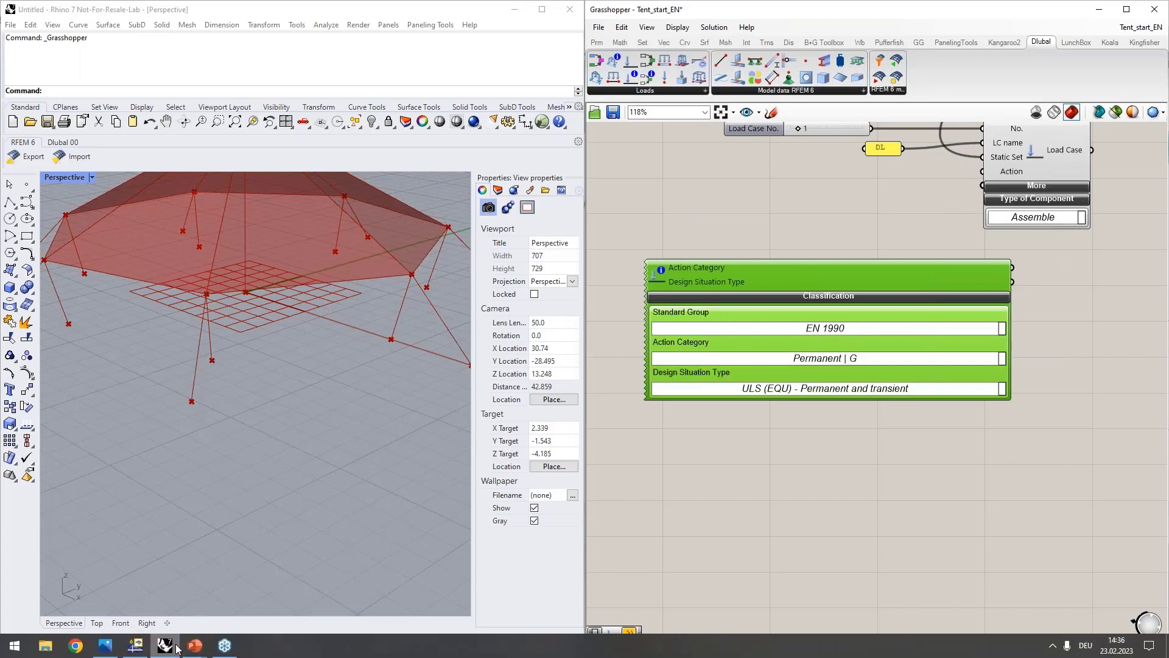
Step: Switch to RFEM 6 and check the load case classification standard in the model's base data
{"action": "left_click", "coordinate": [136, 644]}
{"action": "right_click", "coordinate": [69, 90]}
{"action": "left_click", "coordinate": [91, 96]}
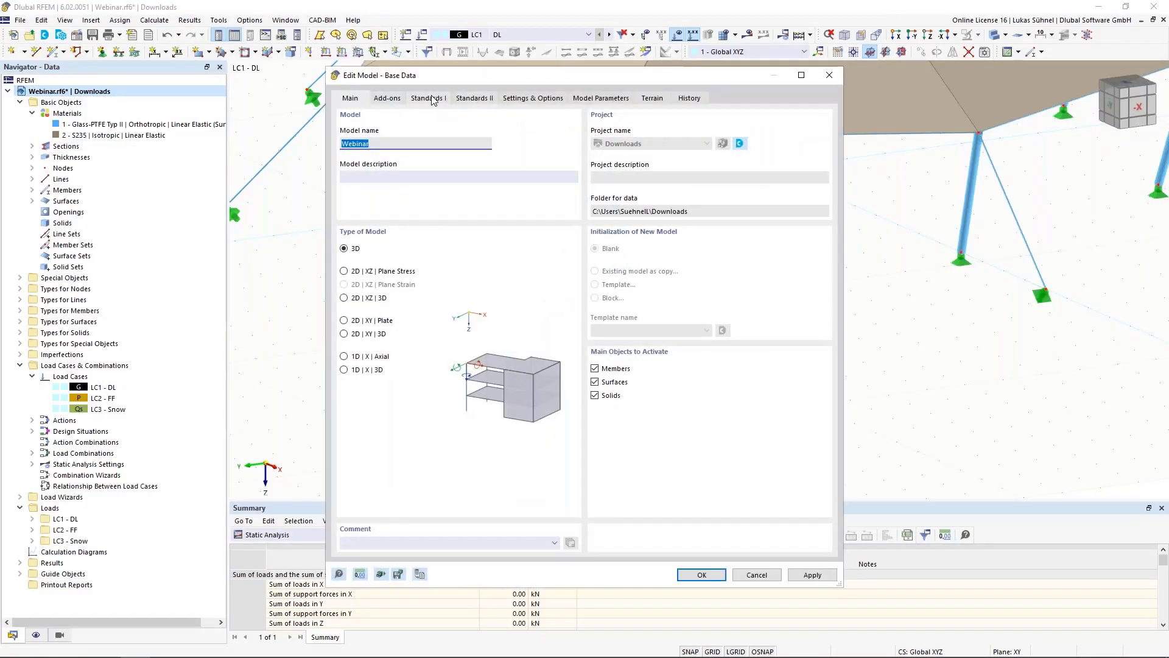
{"action": "left_click", "coordinate": [431, 98]}
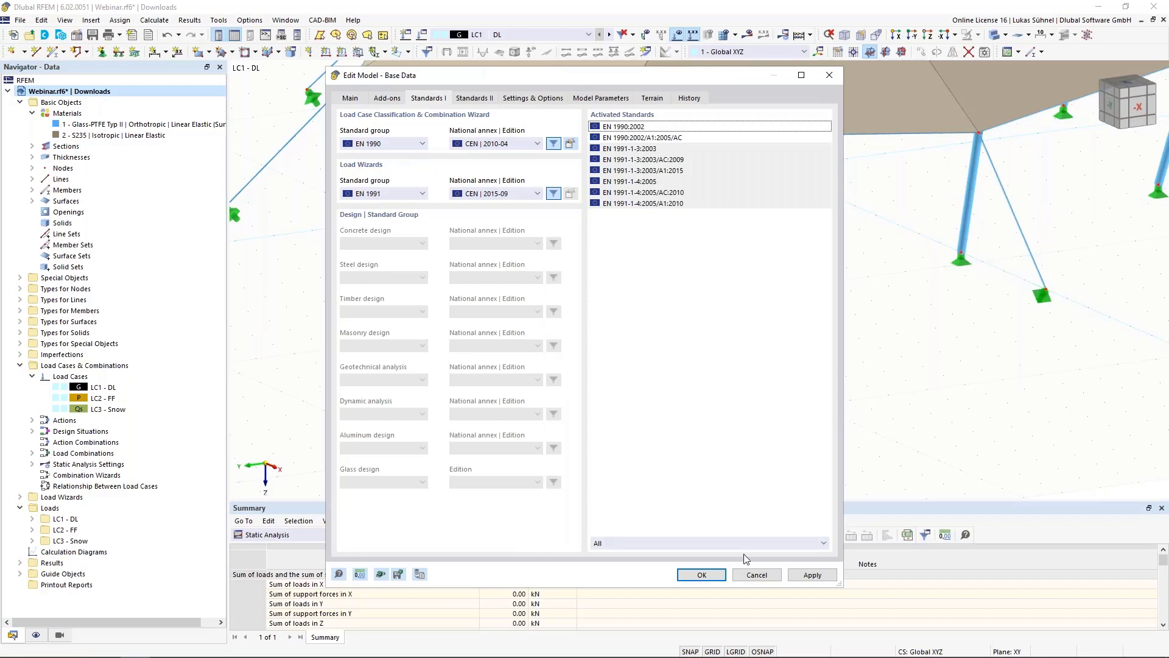
{"action": "left_click", "coordinate": [755, 575]}
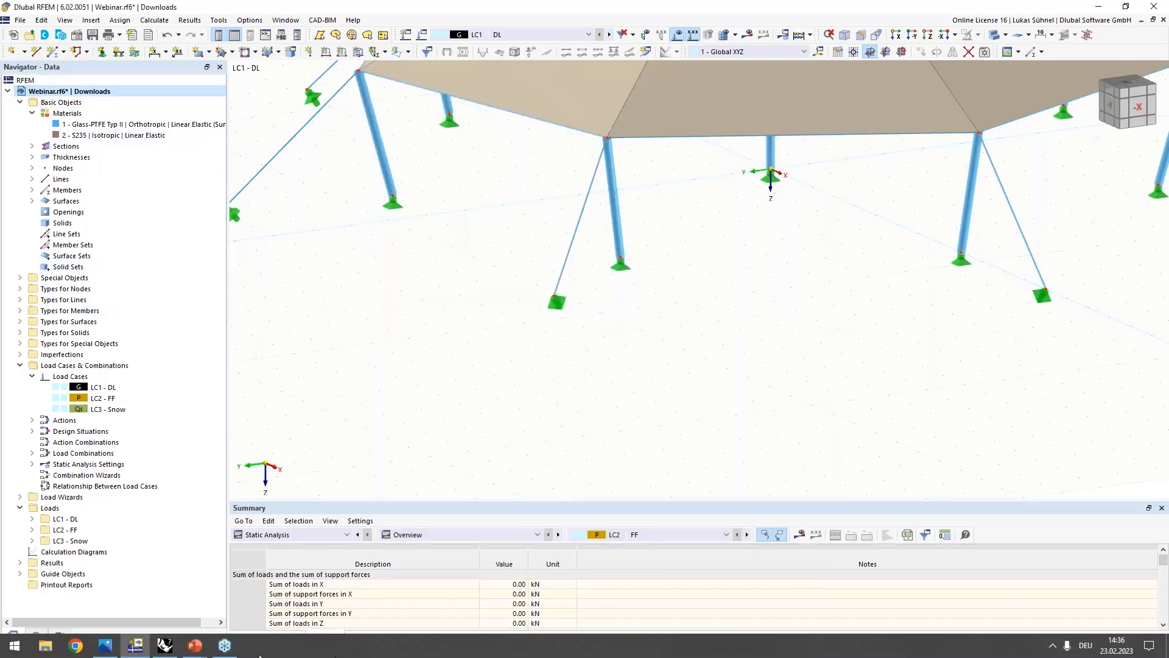
Step: Back in Grasshopper, open the Action Category choices of the classification component
{"action": "left_click", "coordinate": [165, 645]}
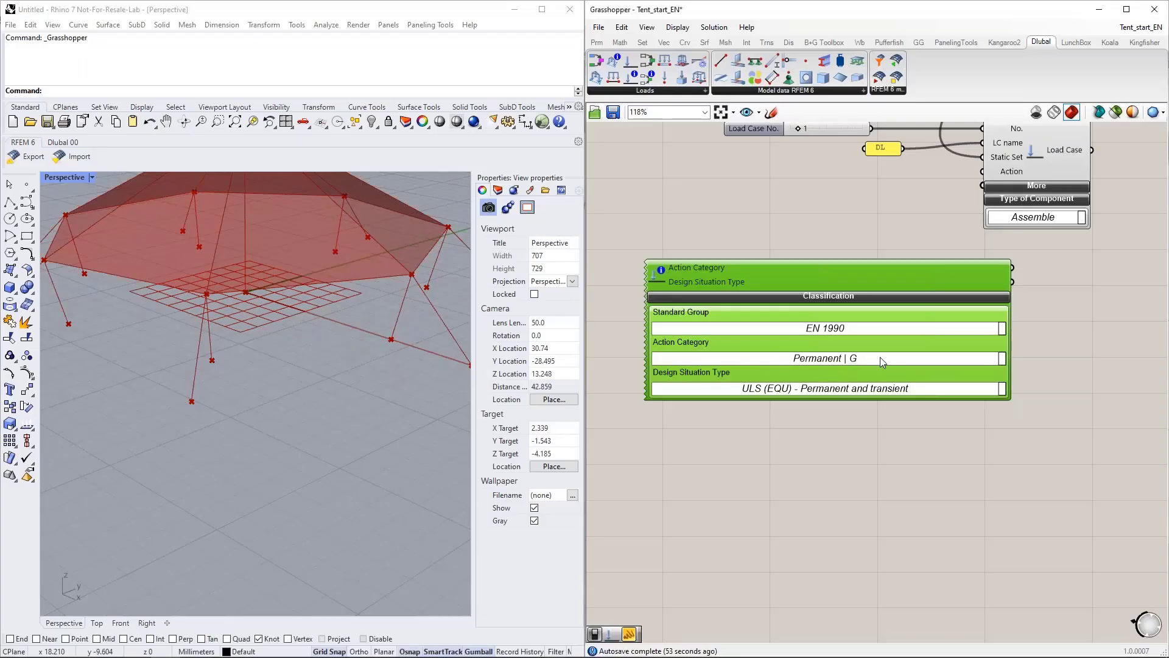
{"action": "left_click", "coordinate": [1002, 358]}
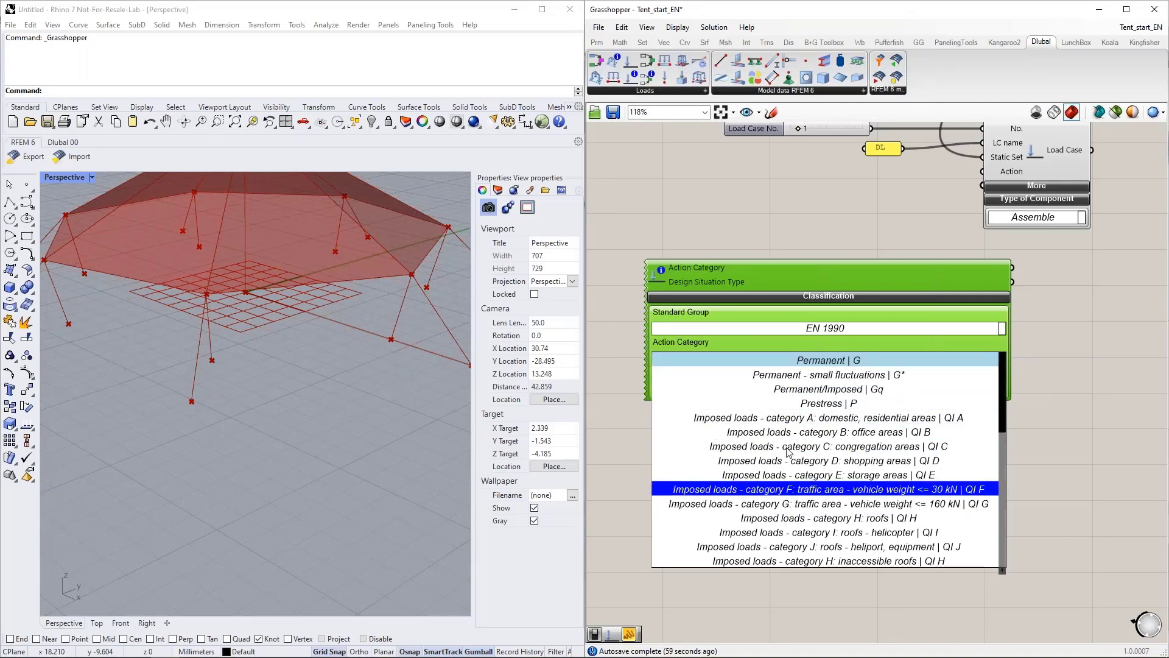
Step: Select Permanent | G as action category, collapse the classification component, and connect its Action Category output to the DL load case's Action input
{"action": "left_click", "coordinate": [848, 335]}
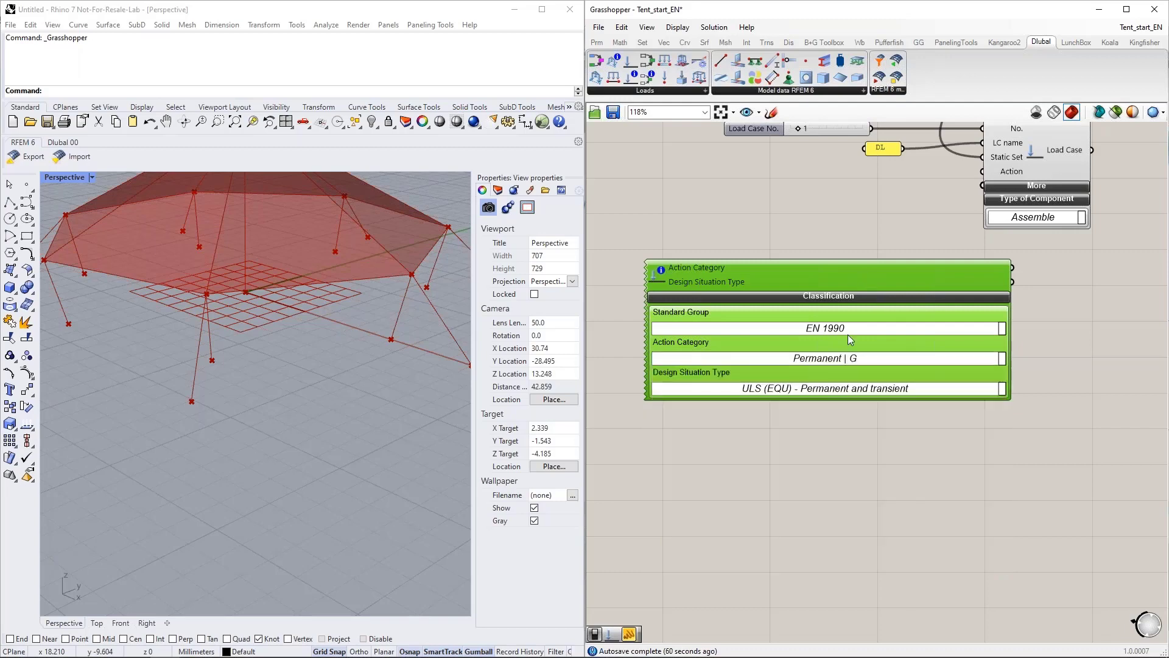
{"action": "left_click", "coordinate": [841, 296]}
{"action": "left_click_drag", "start_coordinate": [826, 268], "coordinate": [769, 196]}
{"action": "right_click_drag", "start_coordinate": [883, 263], "coordinate": [885, 373]}
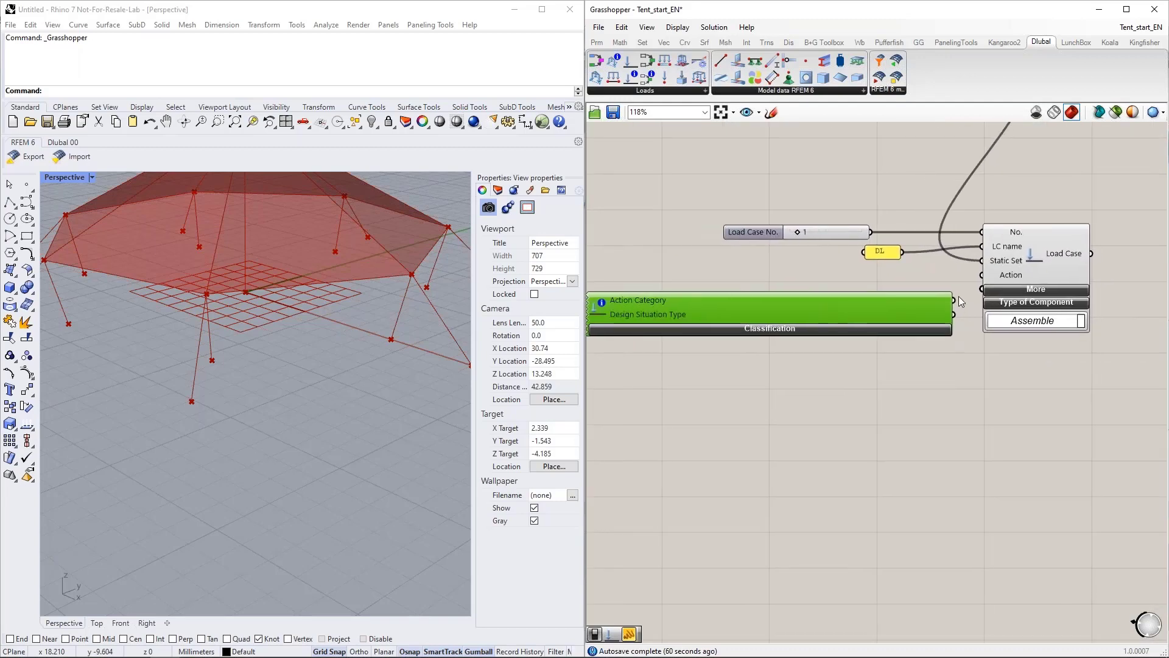
{"action": "left_click_drag", "start_coordinate": [955, 301], "coordinate": [1005, 284]}
{"action": "scroll", "coordinate": [824, 430], "scroll_direction": "down", "scroll_amount": 1}
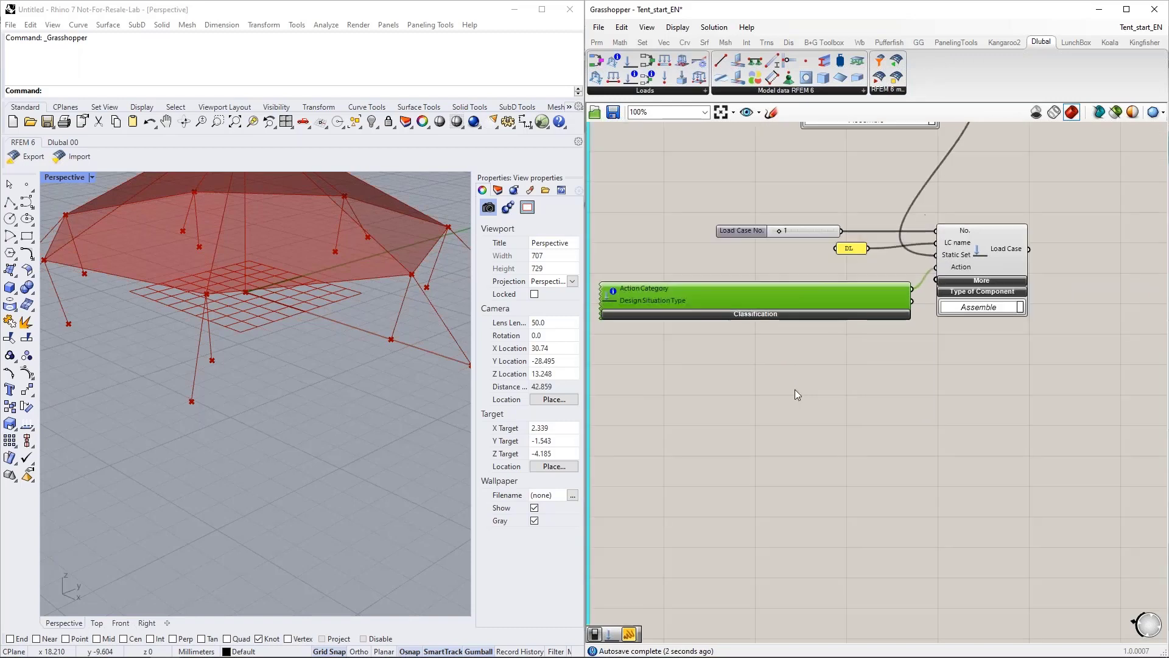
{"action": "left_click_drag", "start_coordinate": [865, 293], "coordinate": [846, 272]}
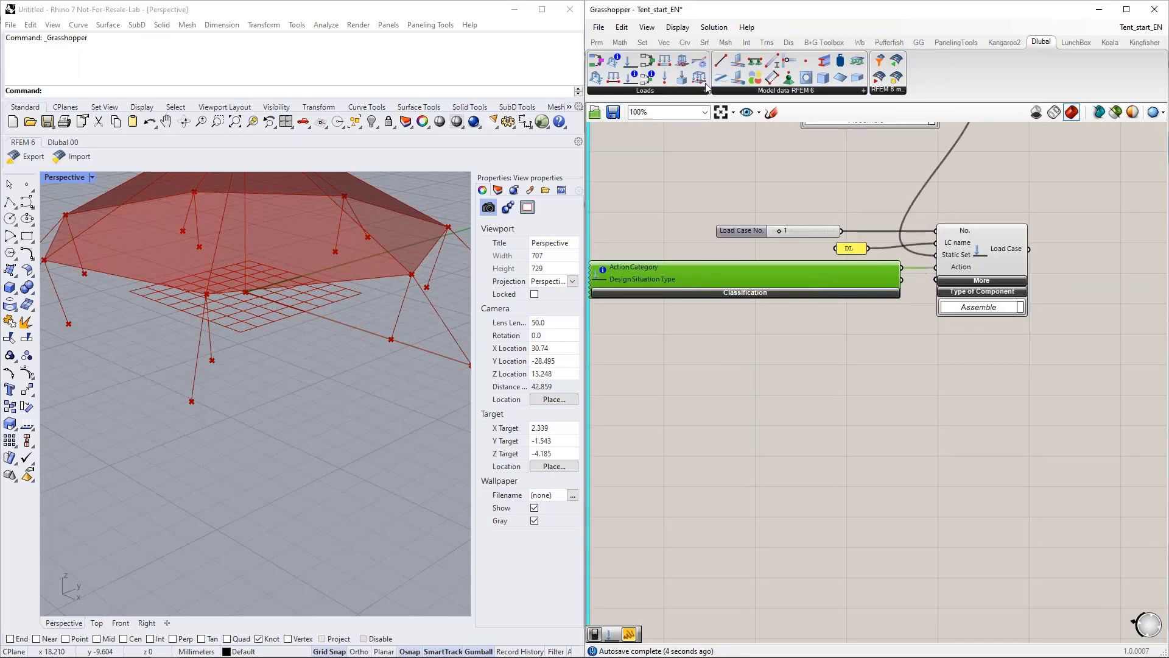
Step: Examine the Action Category output in a temporary panel connected to it, and delete the panel
{"action": "left_click", "coordinate": [596, 42]}
{"action": "left_click_drag", "start_coordinate": [755, 77], "coordinate": [944, 371]}
{"action": "left_click_drag", "start_coordinate": [929, 272], "coordinate": [895, 371]}
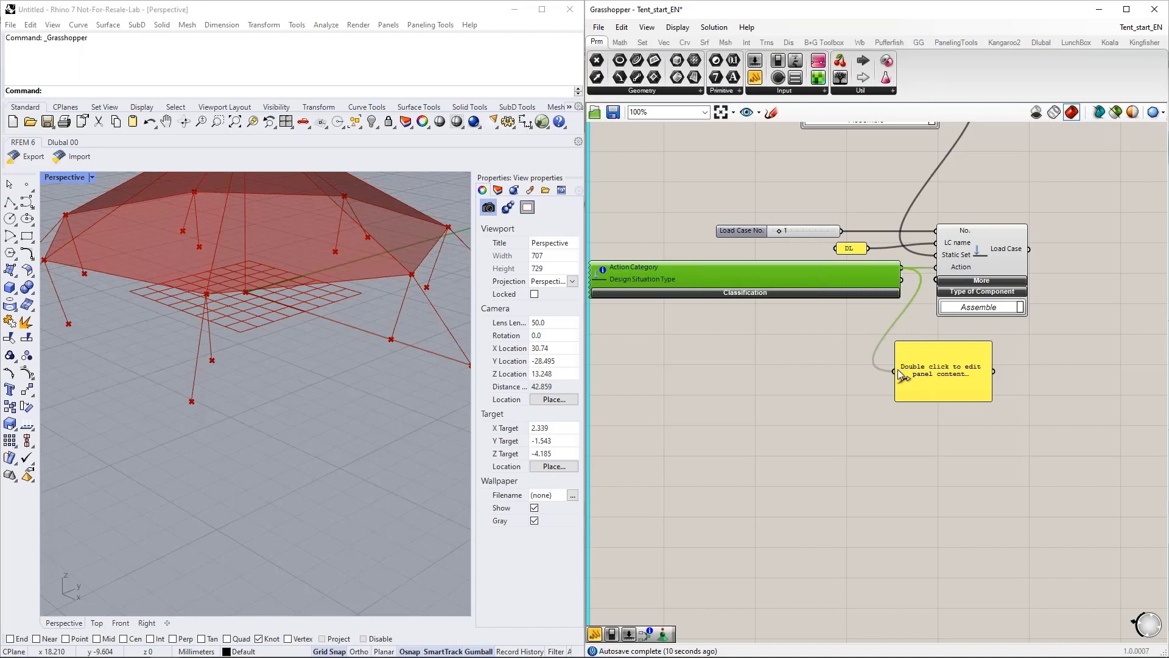
{"action": "left_click_drag", "start_coordinate": [993, 386], "coordinate": [1064, 381]}
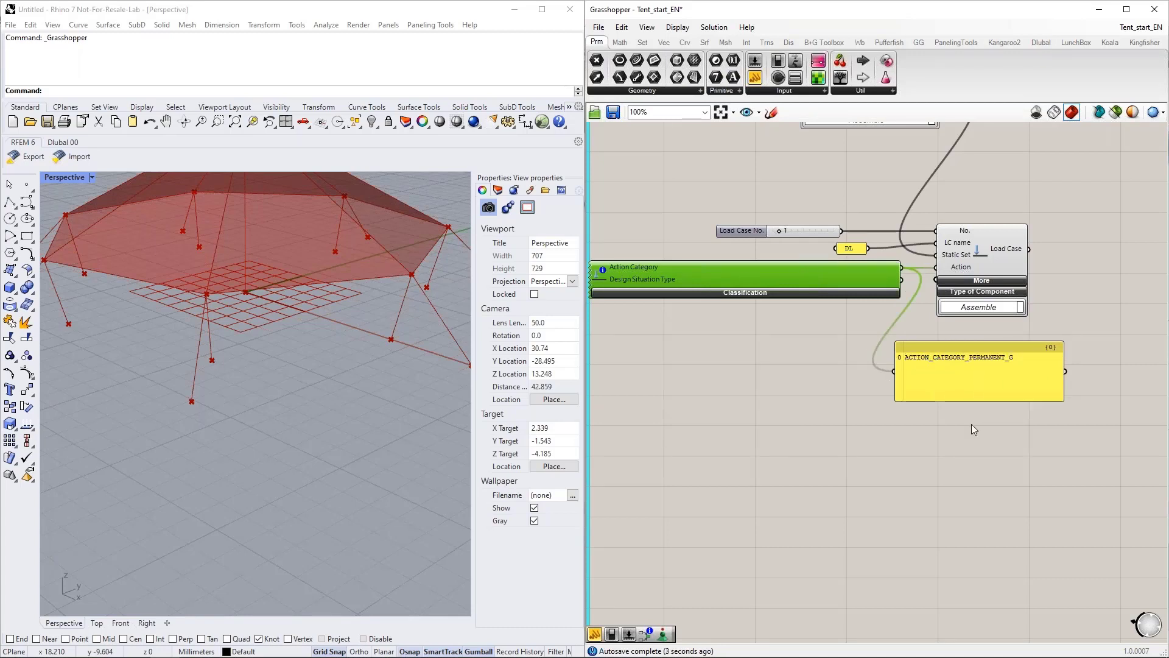
{"action": "left_click", "coordinate": [958, 372]}
{"action": "key", "text": "Delete"}
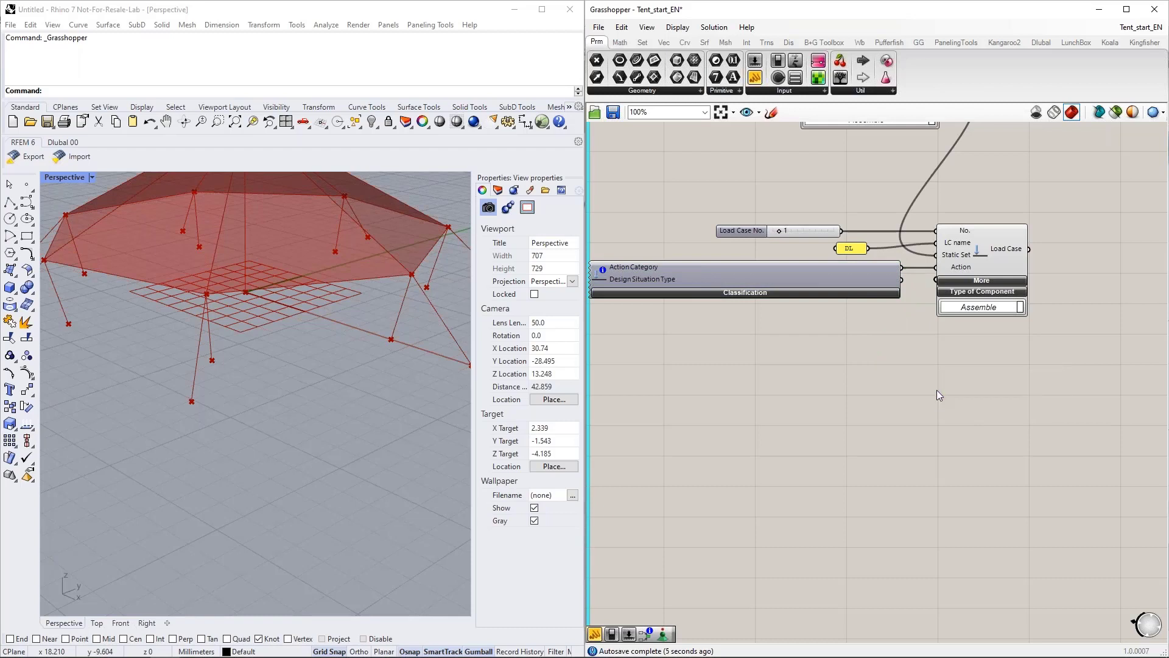
Step: Expand the DL load case's additional inputs and connect a Boolean Toggle set to True to SW active
{"action": "left_click", "coordinate": [986, 281]}
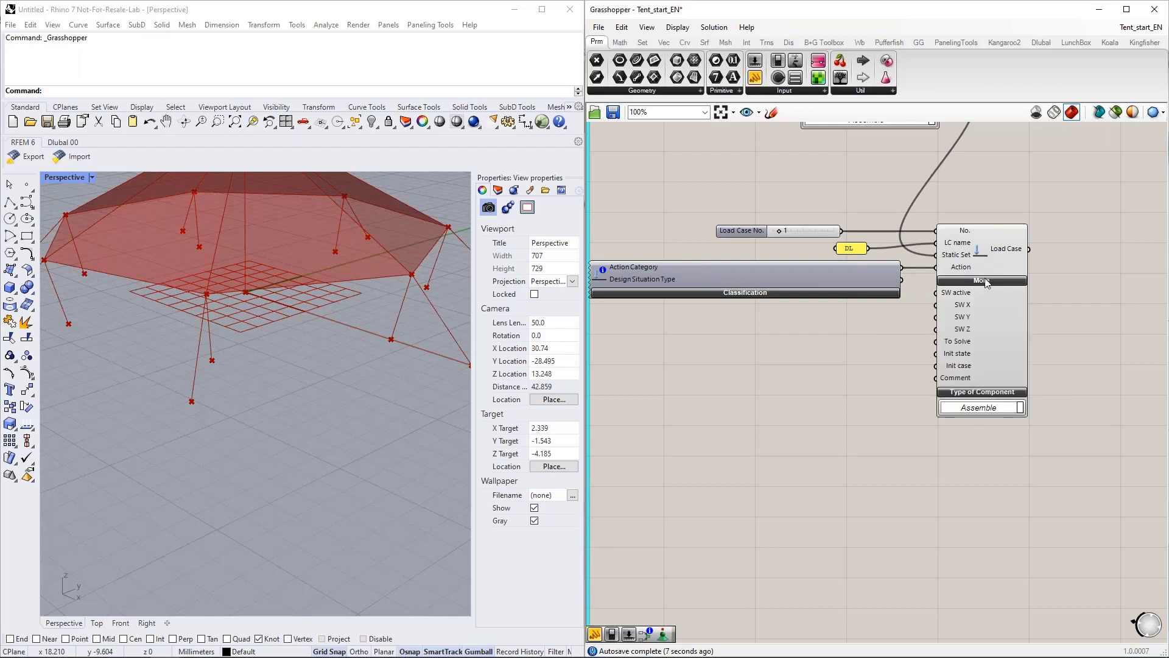
{"action": "double_click", "coordinate": [788, 363]}
{"action": "type", "text": "boolea"}
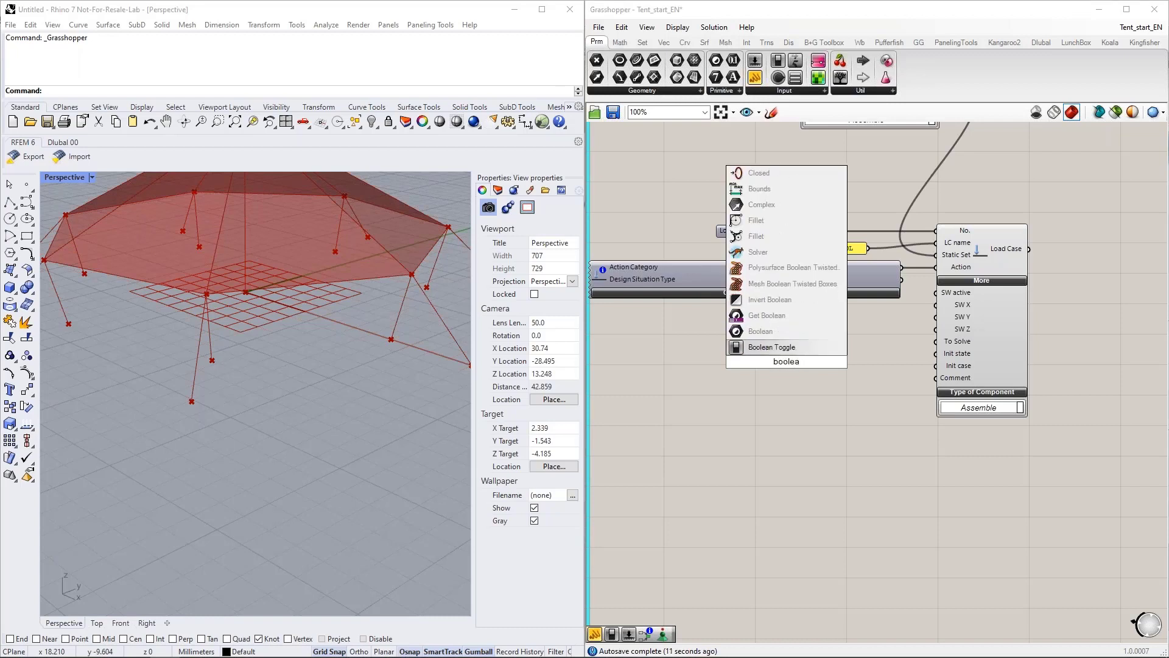
{"action": "key", "text": "Return"}
{"action": "left_click_drag", "start_coordinate": [851, 355], "coordinate": [936, 293]}
Step: Add a number slider set to 1 and connect it to the DL load case's SW Z input
{"action": "double_click", "coordinate": [801, 364]}
{"action": "left_click_drag", "start_coordinate": [777, 367], "coordinate": [935, 329]}
{"action": "double_click", "coordinate": [795, 349]}
{"action": "type", "text": "1"}
{"action": "key", "text": "Return"}
{"action": "left_click_drag", "start_coordinate": [828, 349], "coordinate": [805, 328]}
{"action": "right_click_drag", "start_coordinate": [828, 387], "coordinate": [805, 374]}
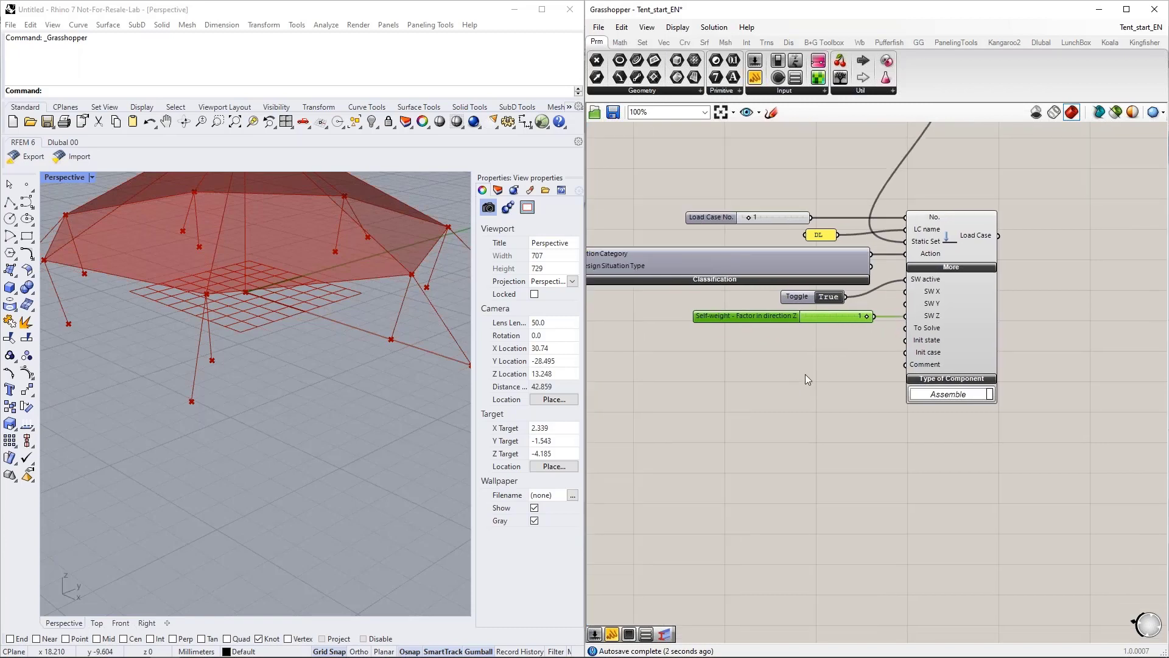
Step: Duplicate the Boolean Toggle, set the copy to False, and connect it to the DL load case's To Solve input
{"action": "double_click", "coordinate": [742, 366]}
{"action": "left_click", "coordinate": [793, 297]}
{"action": "key", "text": "ctrl+c"}
{"action": "key", "text": "ctrl+v"}
{"action": "left_click_drag", "start_coordinate": [800, 299], "coordinate": [906, 328]}
{"action": "left_click_drag", "start_coordinate": [807, 359], "coordinate": [804, 341]}
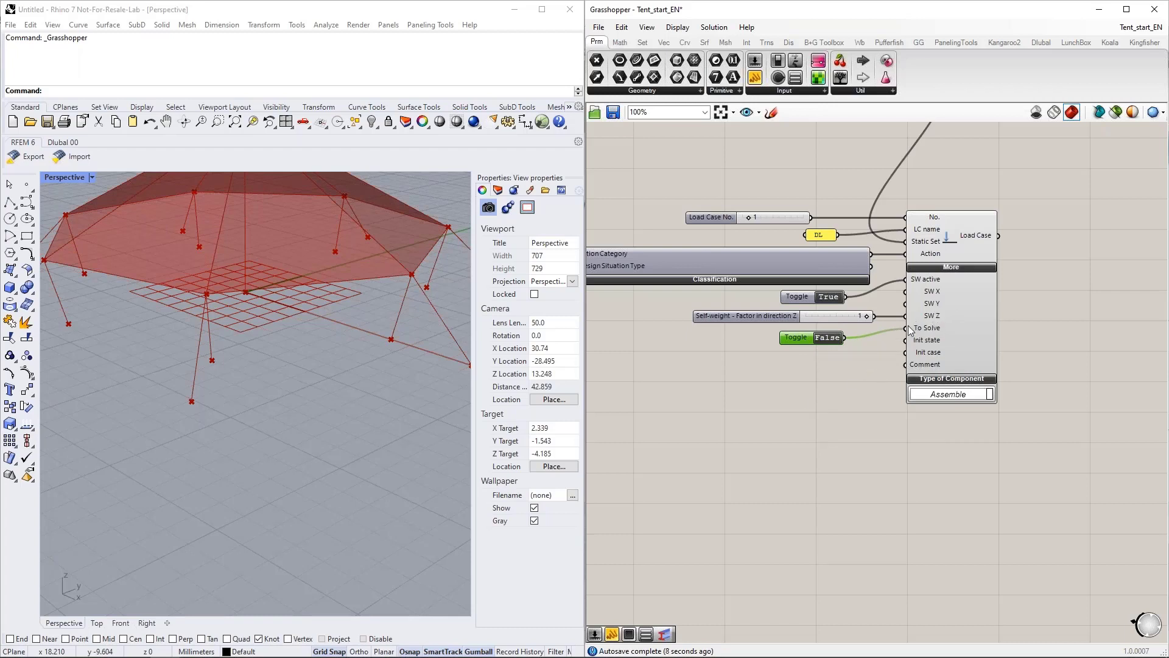
{"action": "right_click_drag", "start_coordinate": [811, 431], "coordinate": [791, 399]}
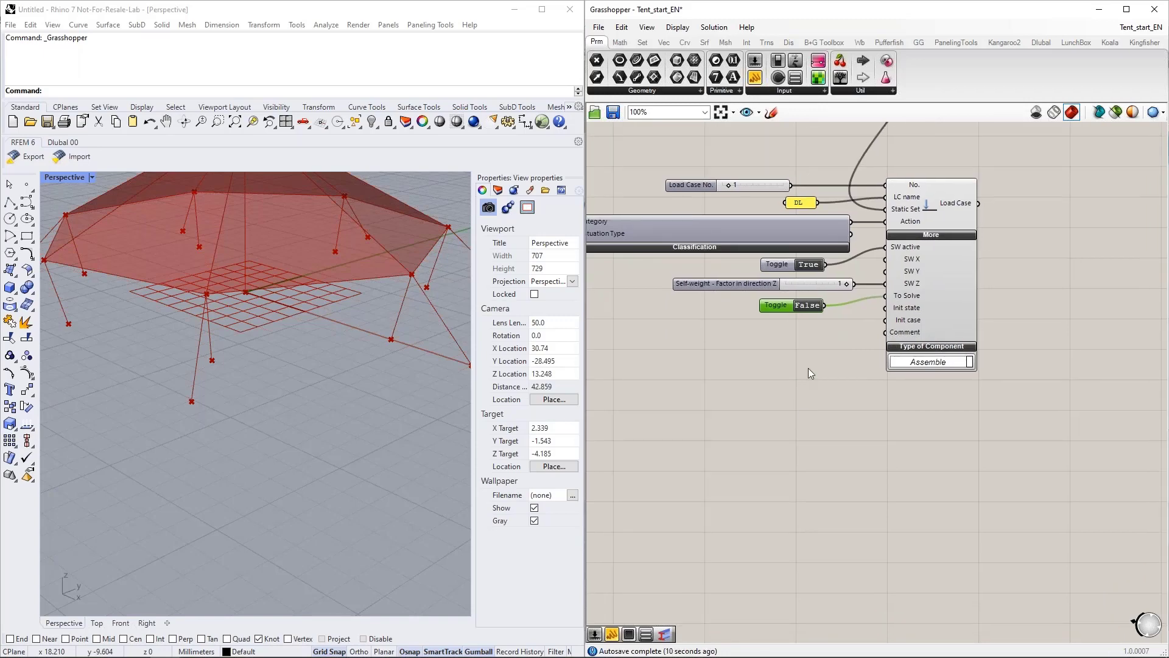
{"action": "scroll", "coordinate": [816, 394], "scroll_direction": "down", "scroll_amount": 3}
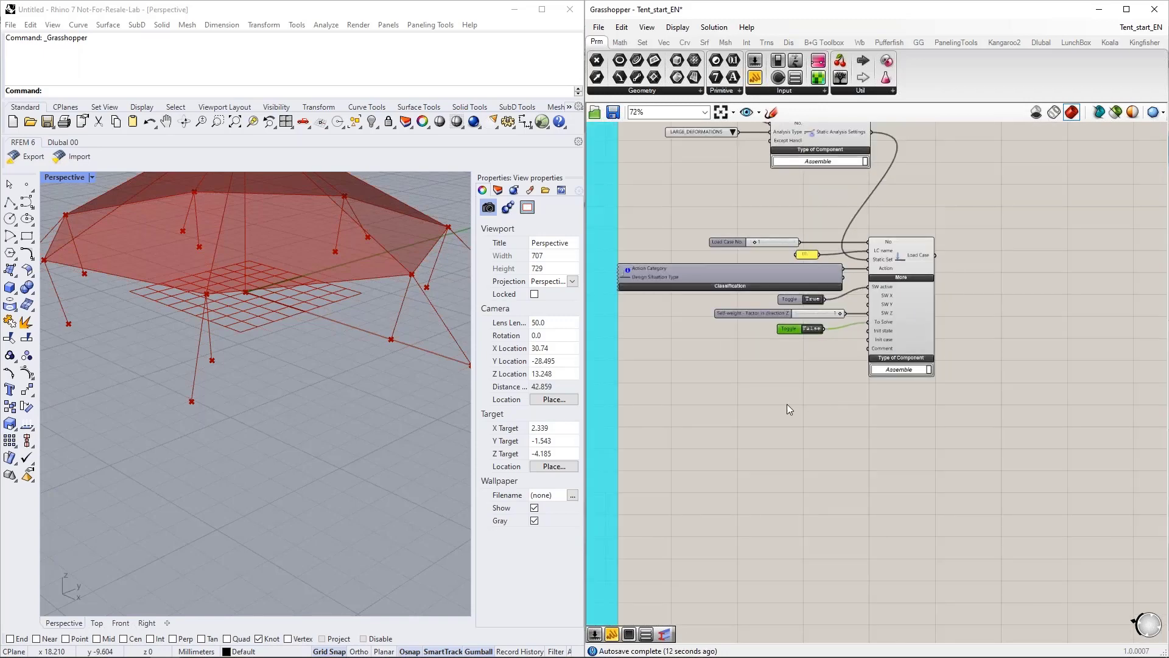
{"action": "right_click_drag", "start_coordinate": [805, 403], "coordinate": [885, 409]}
{"action": "left_click", "coordinate": [1039, 42]}
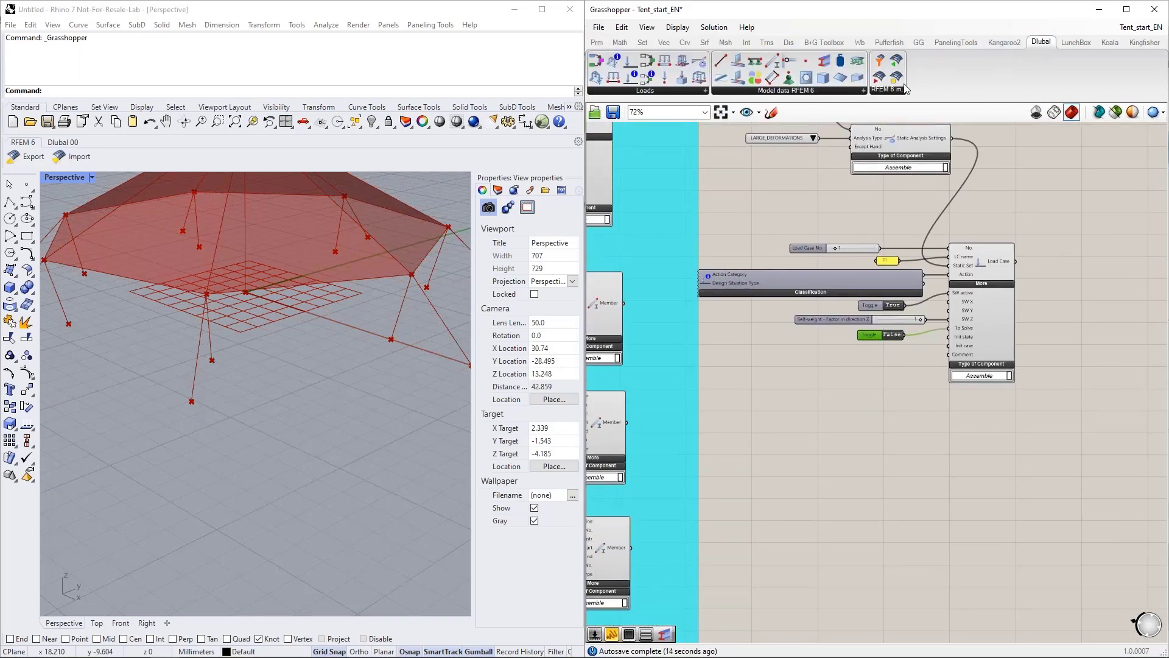
{"action": "left_click_drag", "start_coordinate": [664, 83], "coordinate": [977, 478]}
{"action": "right_click_drag", "start_coordinate": [1027, 485], "coordinate": [1026, 470]}
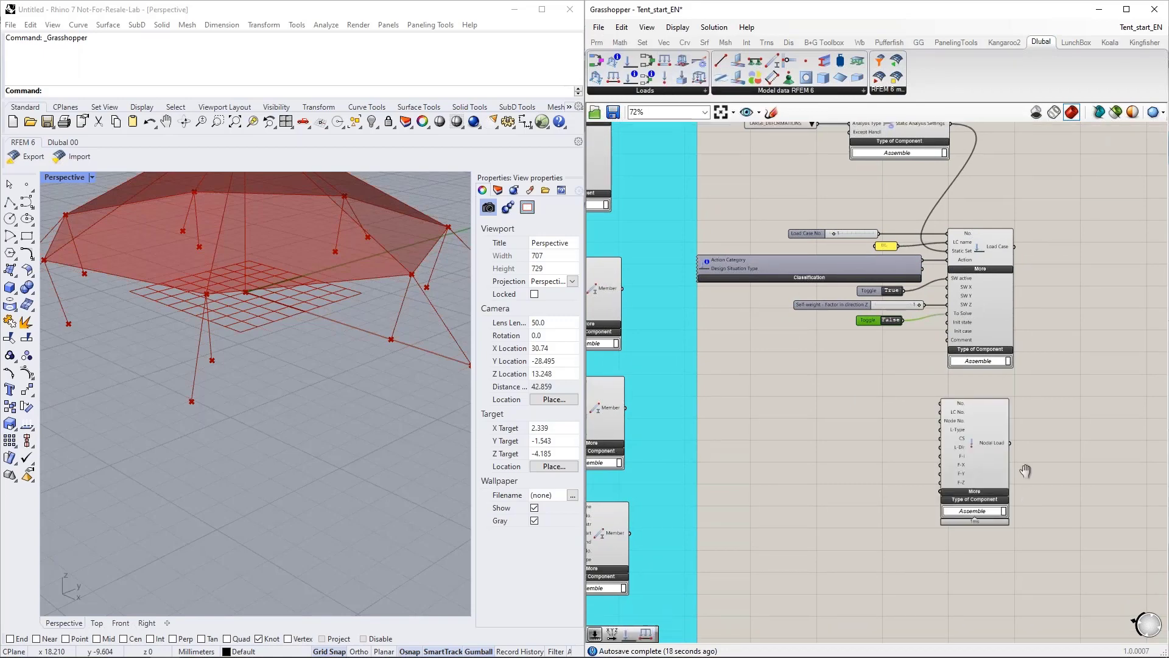
{"action": "scroll", "coordinate": [967, 418], "scroll_direction": "up", "scroll_amount": 2}
{"action": "left_click", "coordinate": [937, 382]}
{"action": "right_click_drag", "start_coordinate": [860, 367], "coordinate": [903, 421]}
{"action": "left_click", "coordinate": [762, 144]}
{"action": "key", "text": "ctrl+c"}
{"action": "key", "text": "ctrl+v"}
{"action": "left_click_drag", "start_coordinate": [767, 151], "coordinate": [768, 379]}
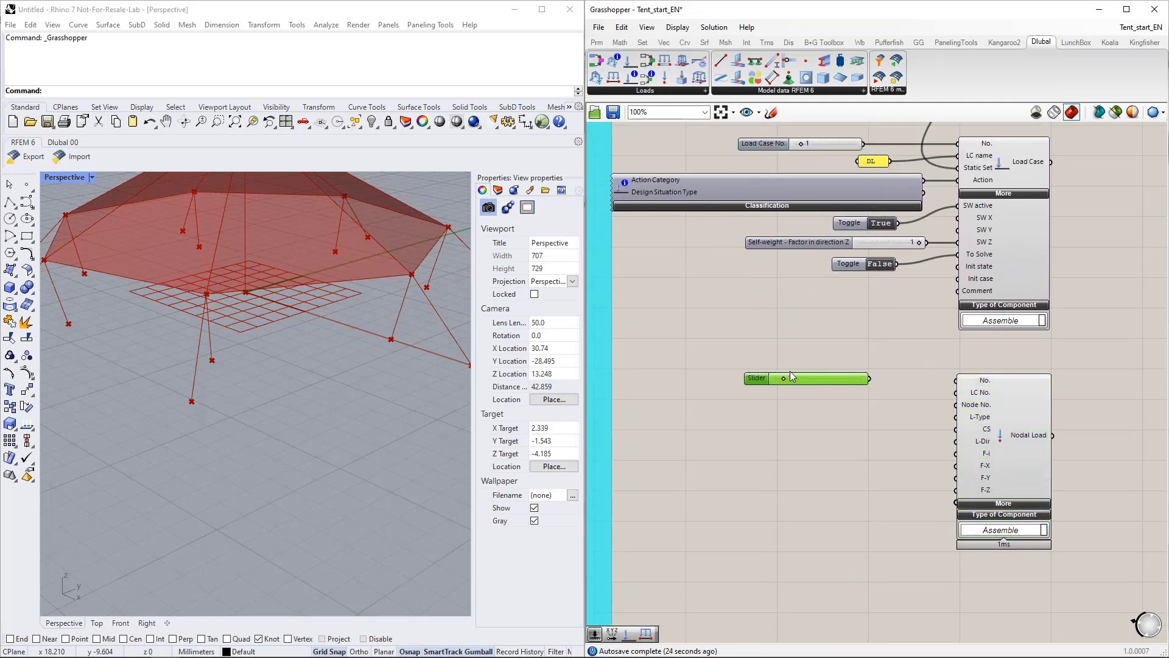
{"action": "left_click_drag", "start_coordinate": [871, 378], "coordinate": [956, 380]}
{"action": "right_click_drag", "start_coordinate": [886, 432], "coordinate": [908, 408]}
{"action": "scroll", "coordinate": [908, 408], "scroll_direction": "down", "scroll_amount": 2}
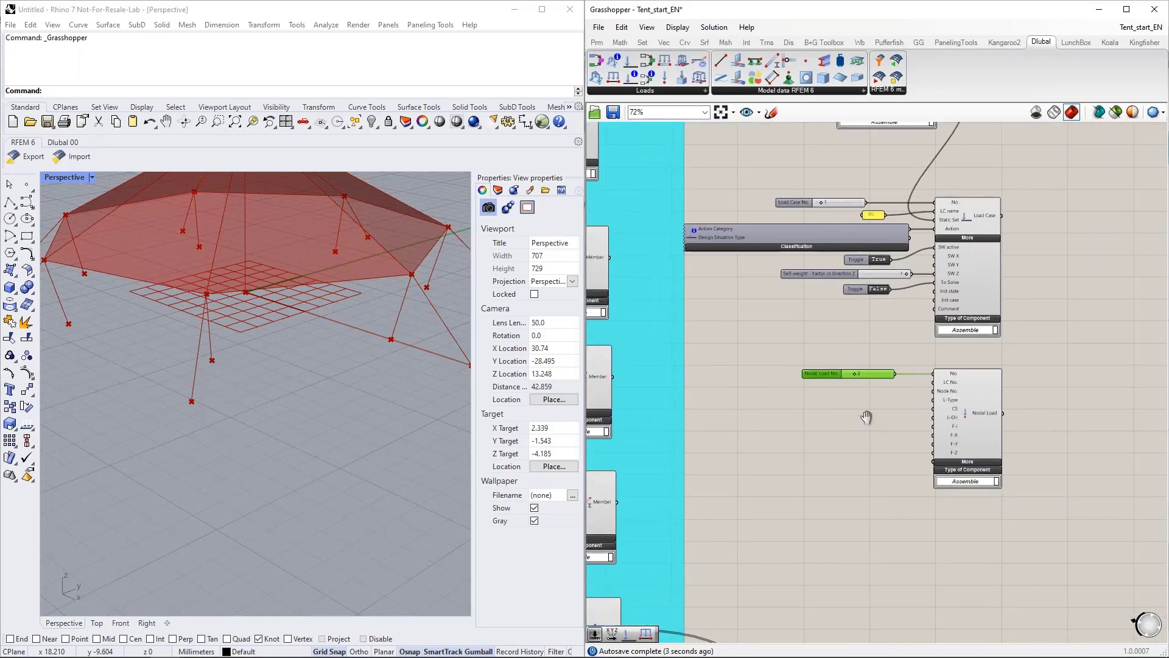
{"action": "left_click", "coordinate": [958, 396]}
{"action": "key", "text": "Delete"}
{"action": "left_click_drag", "start_coordinate": [928, 421], "coordinate": [747, 342]}
{"action": "key", "text": "Delete"}
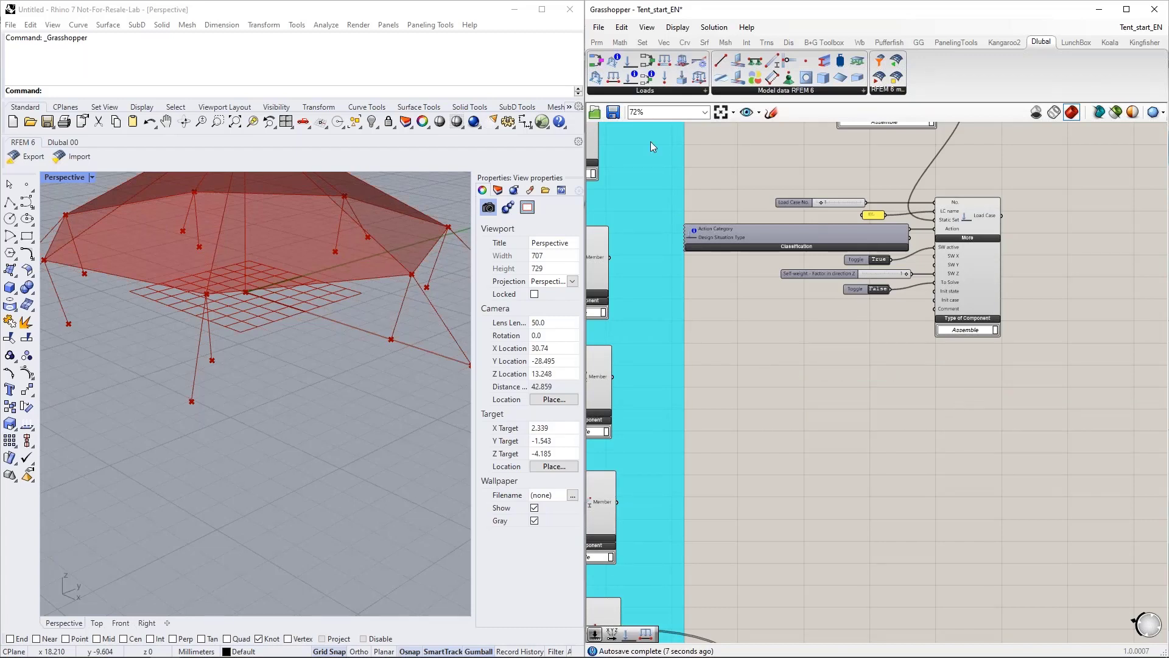
Step: Add a second Load Case component below the first and connect a Load Case No. slider set to 2 to its No. input
{"action": "left_click_drag", "start_coordinate": [630, 76], "coordinate": [962, 413]}
{"action": "left_click_drag", "start_coordinate": [834, 199], "coordinate": [929, 384], "text": "alt"}
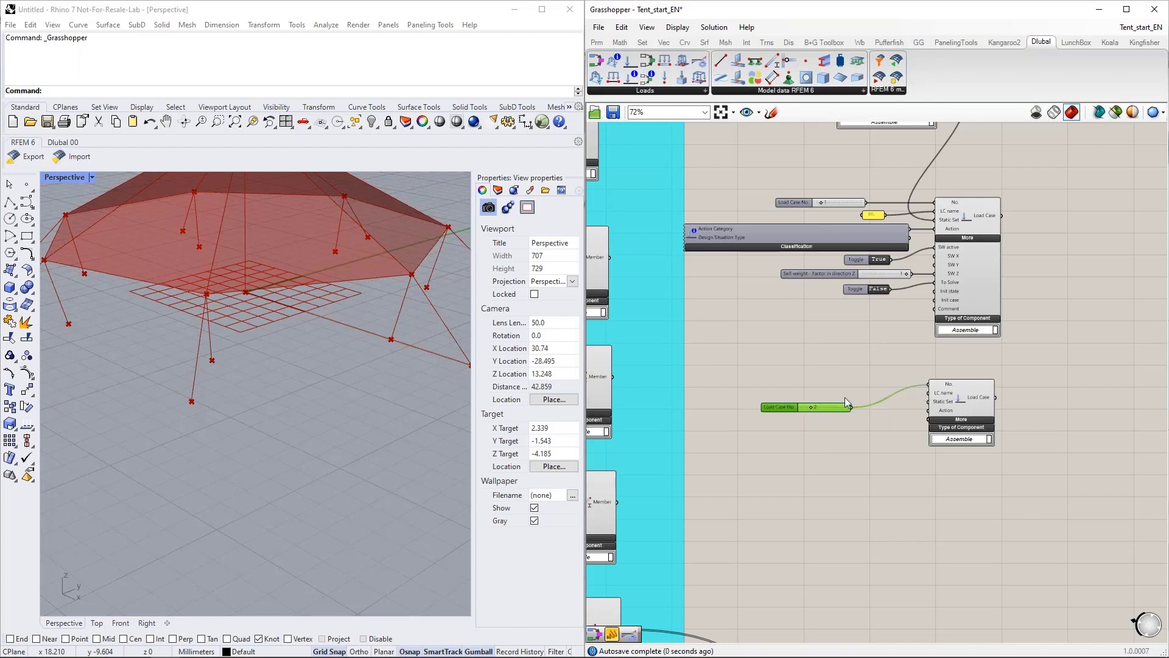
{"action": "left_click_drag", "start_coordinate": [835, 407], "coordinate": [870, 387]}
Step: Connect an FF text panel to the second load case's LC name and the Static Analysis Settings output to its Static Set input
{"action": "double_click", "coordinate": [841, 417]}
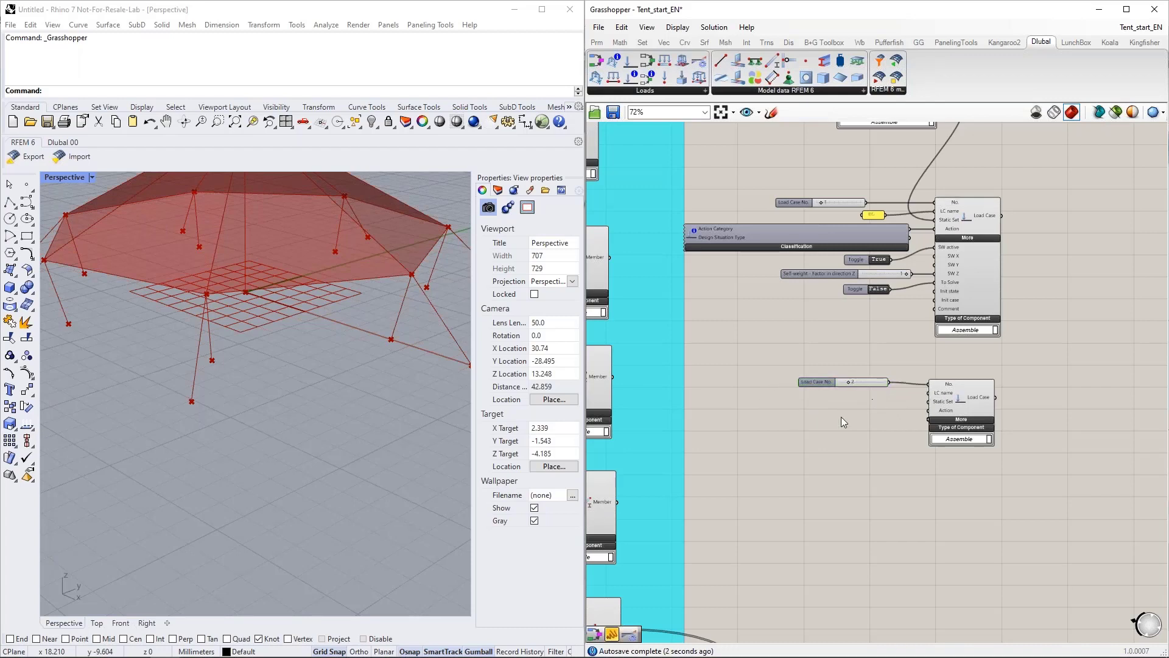
{"action": "type", "text": "\"FF"}
{"action": "key", "text": "Return"}
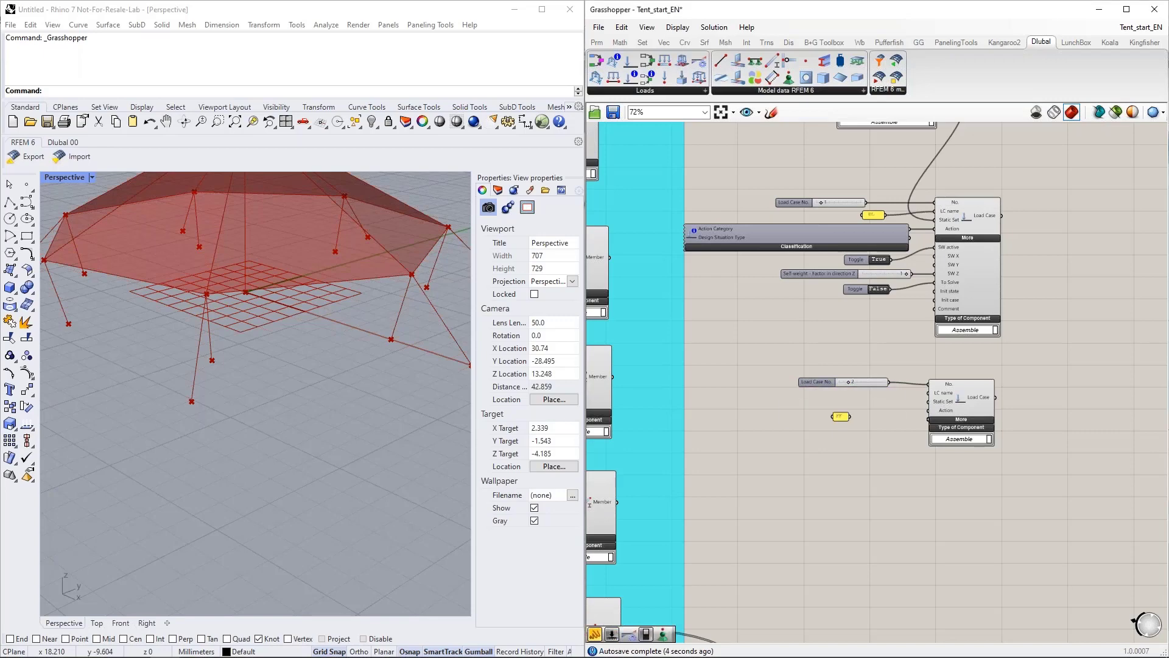
{"action": "scroll", "coordinate": [841, 418], "scroll_direction": "up", "scroll_amount": 3}
{"action": "left_click_drag", "start_coordinate": [857, 416], "coordinate": [1011, 377]}
{"action": "left_click_drag", "start_coordinate": [836, 418], "coordinate": [853, 373]}
{"action": "scroll", "coordinate": [855, 462], "scroll_direction": "down", "scroll_amount": 4}
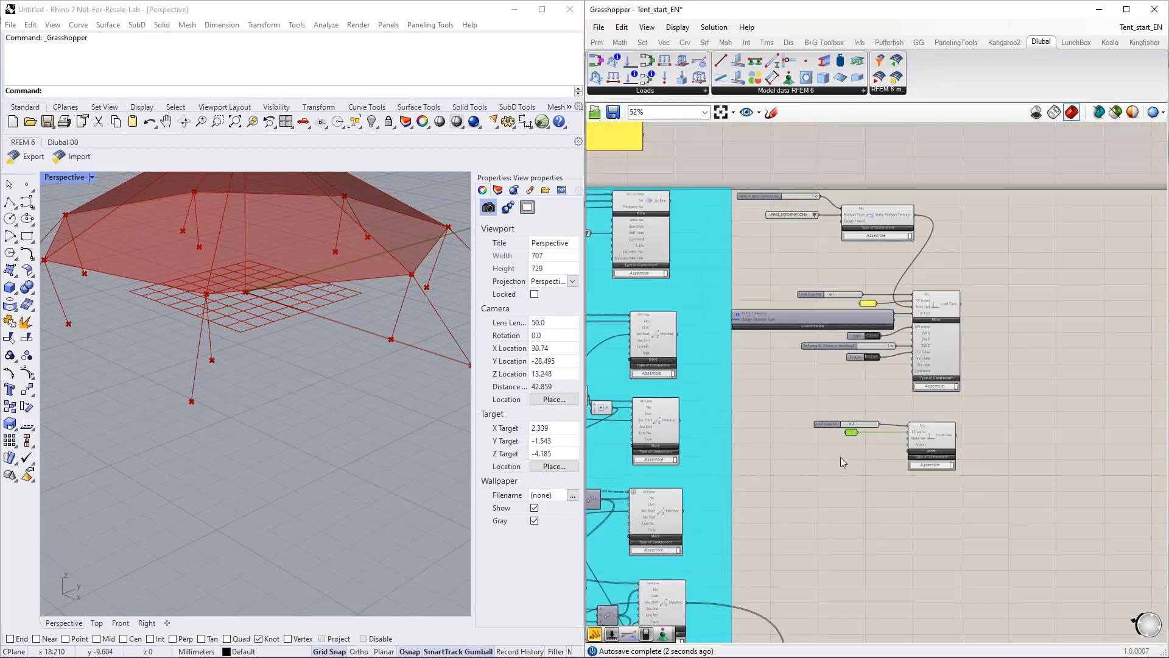
{"action": "left_click_drag", "start_coordinate": [915, 217], "coordinate": [905, 436]}
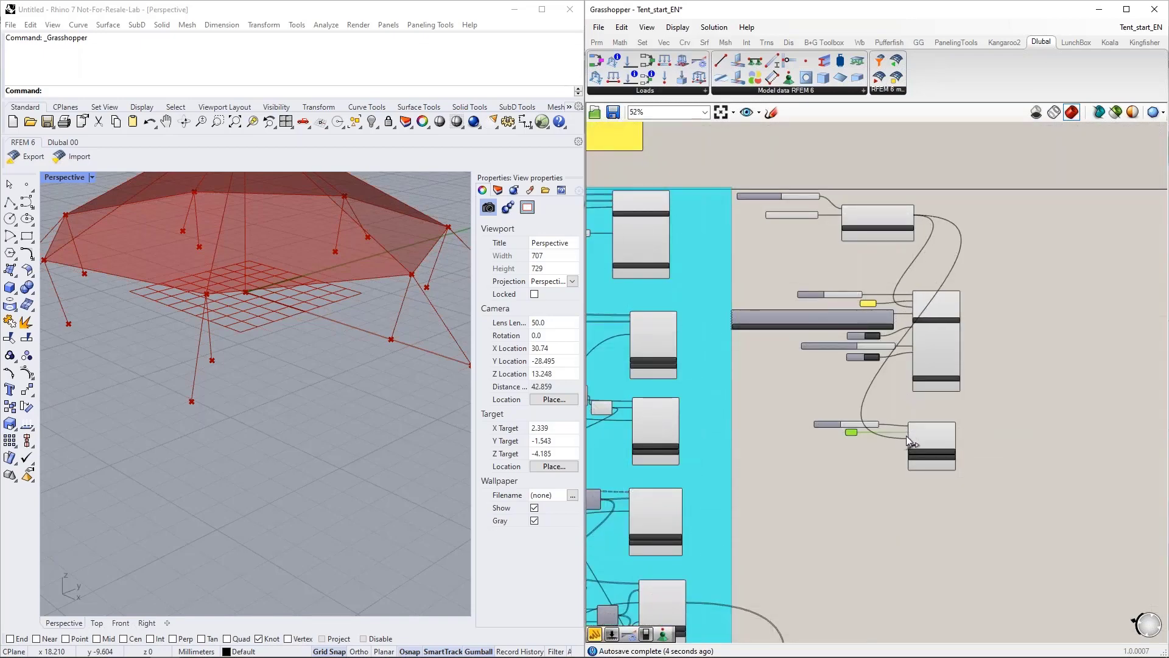
Step: Add another classification component with standard group EN 1990 and action category Prestress | P, and collapse its options
{"action": "scroll", "coordinate": [908, 455], "scroll_direction": "up", "scroll_amount": 4}
{"action": "scroll", "coordinate": [882, 430], "scroll_direction": "down", "scroll_amount": 2}
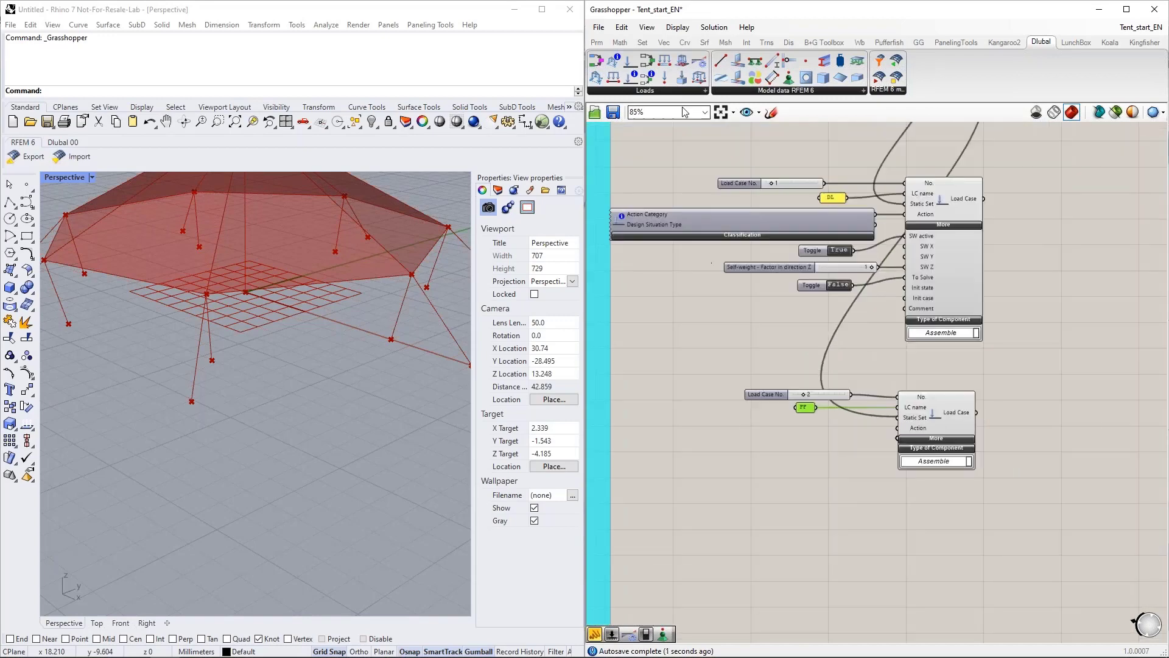
{"action": "left_click_drag", "start_coordinate": [631, 78], "coordinate": [720, 434]}
{"action": "left_click", "coordinate": [717, 480]}
{"action": "left_click", "coordinate": [709, 501]}
{"action": "left_click", "coordinate": [709, 503]}
{"action": "left_click", "coordinate": [758, 490]}
{"action": "left_click", "coordinate": [771, 520]}
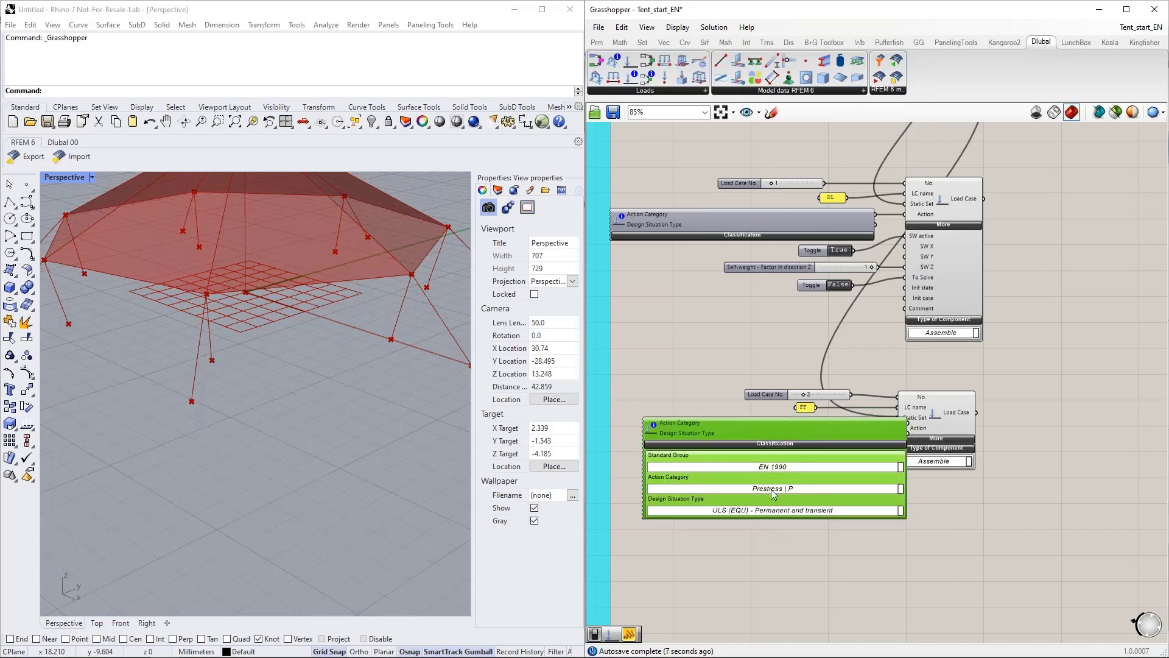
{"action": "left_click_drag", "start_coordinate": [786, 433], "coordinate": [746, 449]}
{"action": "left_click", "coordinate": [753, 466]}
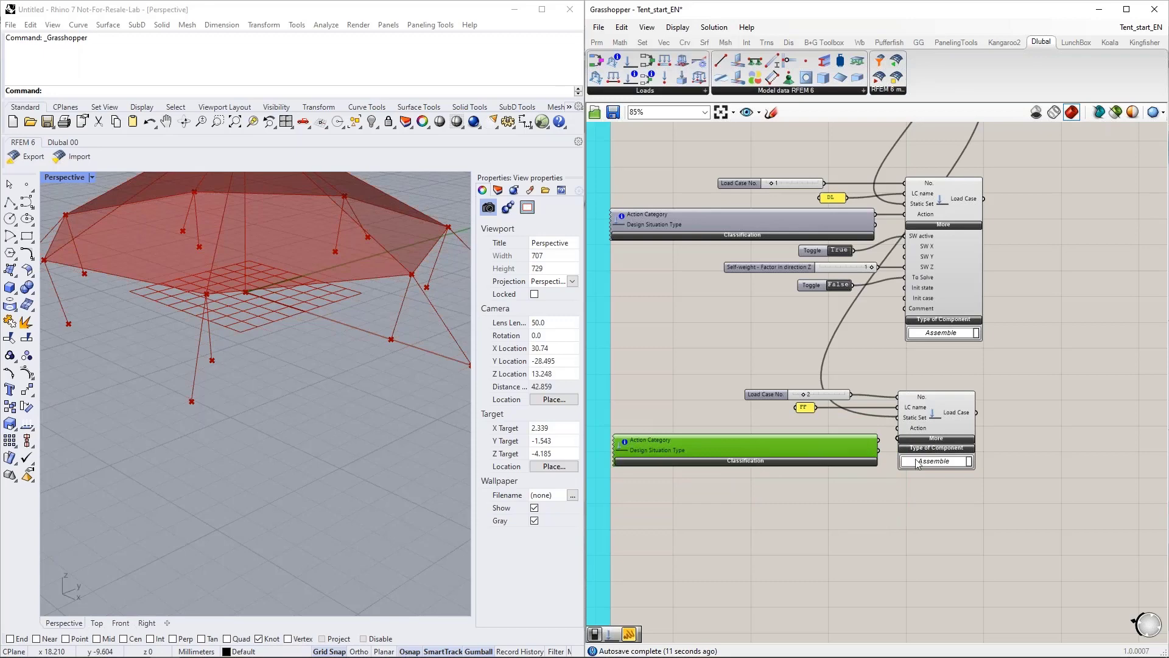
Step: Connect the Prestress component's Action Category output to the FF load case's Action input and align the component beside it
{"action": "scroll", "coordinate": [886, 462], "scroll_direction": "up", "scroll_amount": 2}
{"action": "left_click_drag", "start_coordinate": [875, 424], "coordinate": [900, 407]}
{"action": "right_click_drag", "start_coordinate": [894, 525], "coordinate": [922, 436]}
{"action": "left_click_drag", "start_coordinate": [841, 346], "coordinate": [843, 329]}
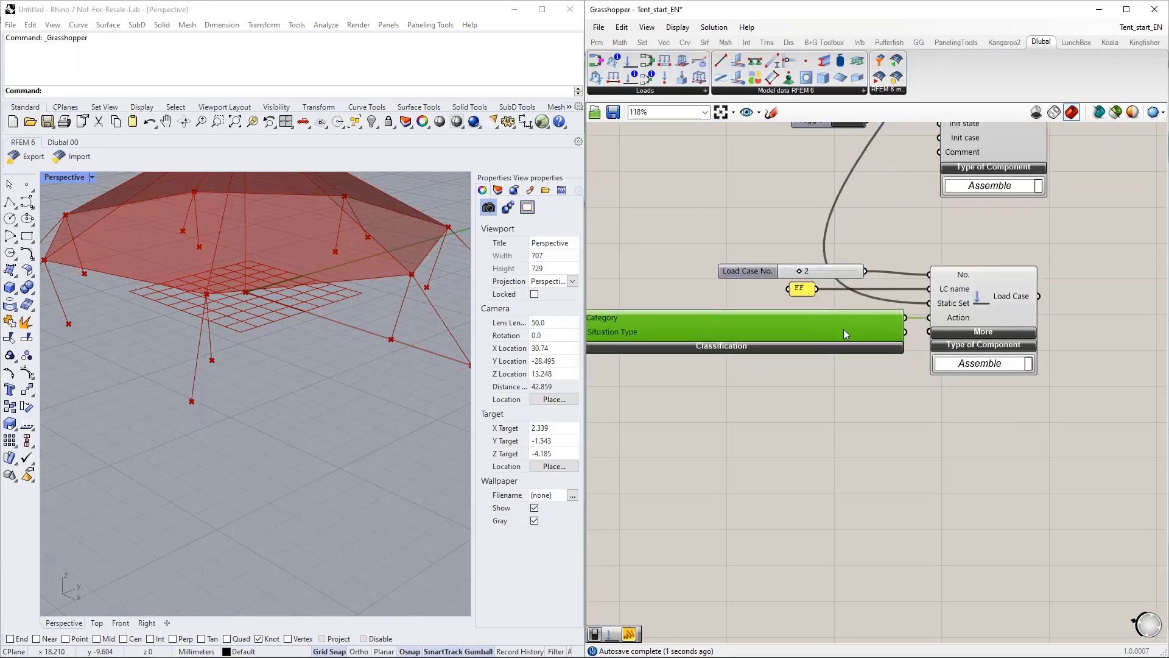
{"action": "left_click", "coordinate": [983, 331]}
{"action": "left_click", "coordinate": [978, 332]}
Step: Add a third Load Case component and connect a duplicated Load Case No. slider set to 3 to its No. input
{"action": "scroll", "coordinate": [948, 440], "scroll_direction": "down", "scroll_amount": 2}
{"action": "scroll", "coordinate": [997, 409], "scroll_direction": "down", "scroll_amount": 1}
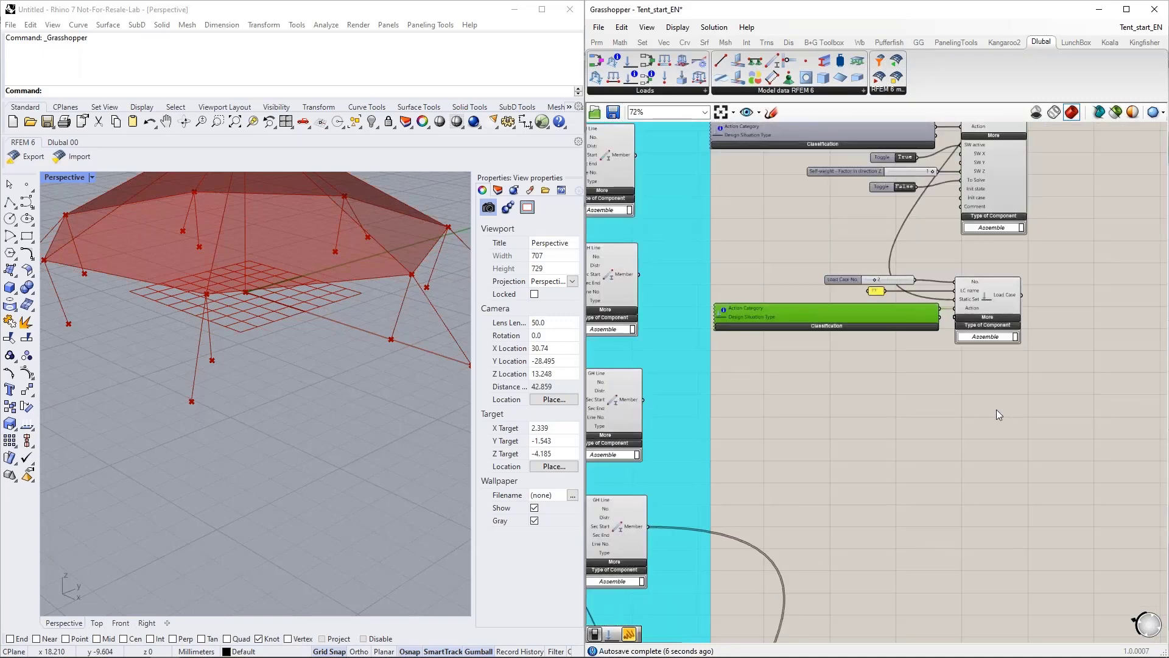
{"action": "right_click_drag", "start_coordinate": [996, 410], "coordinate": [946, 443]}
{"action": "left_click_drag", "start_coordinate": [630, 67], "coordinate": [944, 453]}
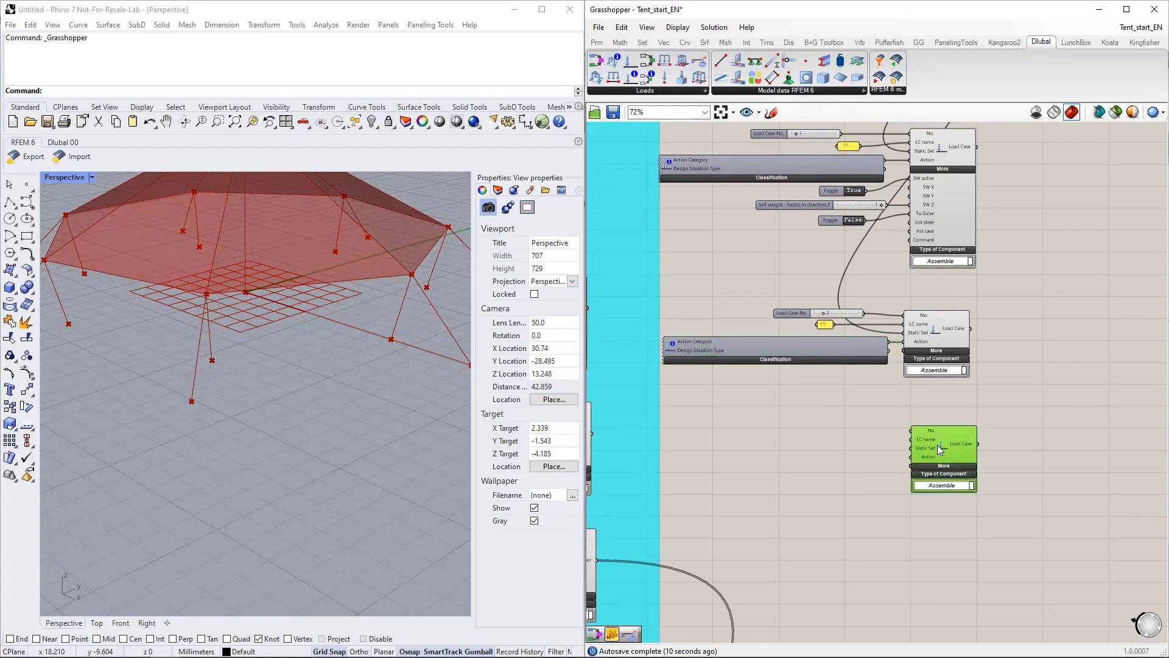
{"action": "left_click", "coordinate": [794, 315]}
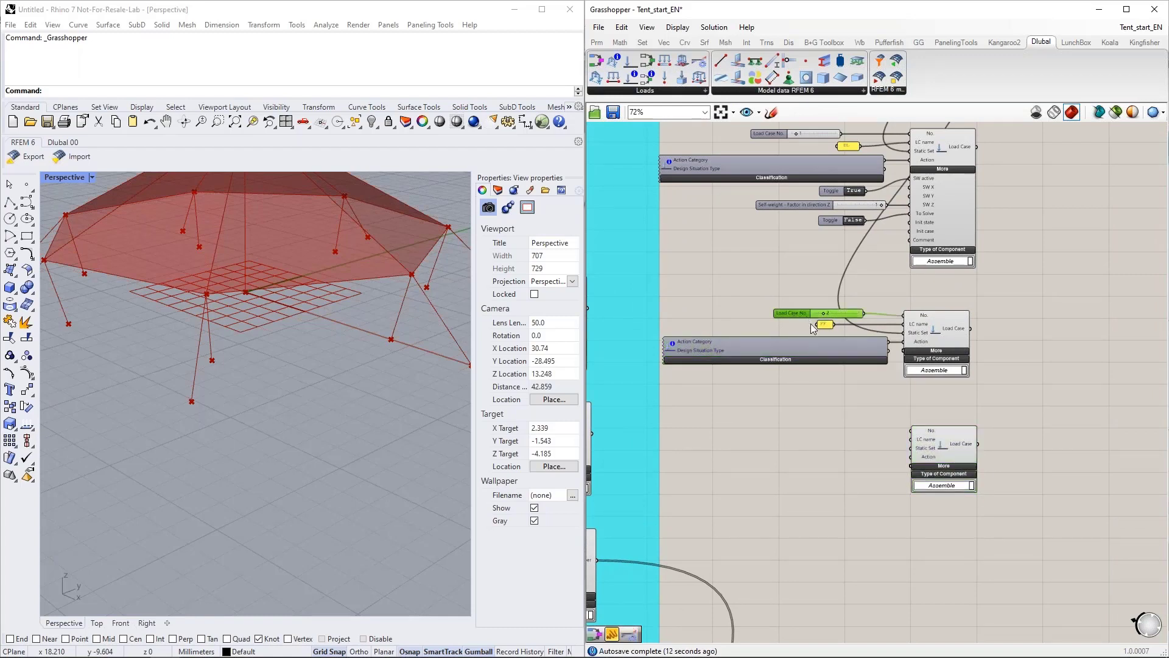
{"action": "key", "text": "ctrl+c"}
{"action": "key", "text": "ctrl+v"}
{"action": "left_click_drag", "start_coordinate": [836, 314], "coordinate": [832, 424]}
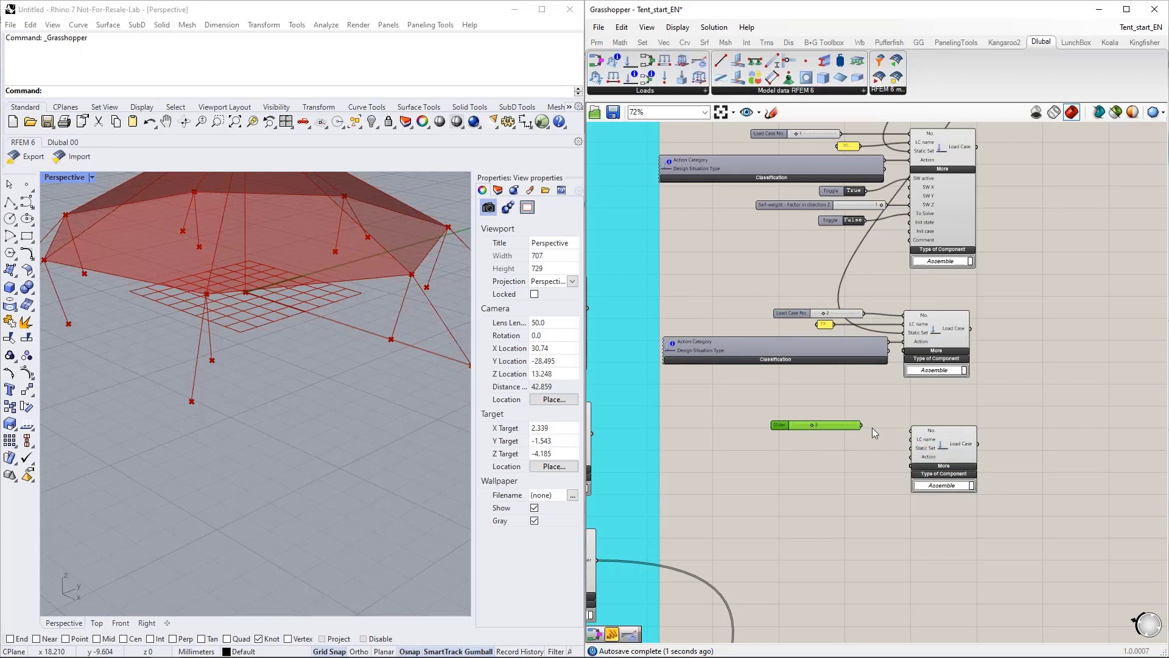
{"action": "left_click_drag", "start_coordinate": [913, 437], "coordinate": [911, 430]}
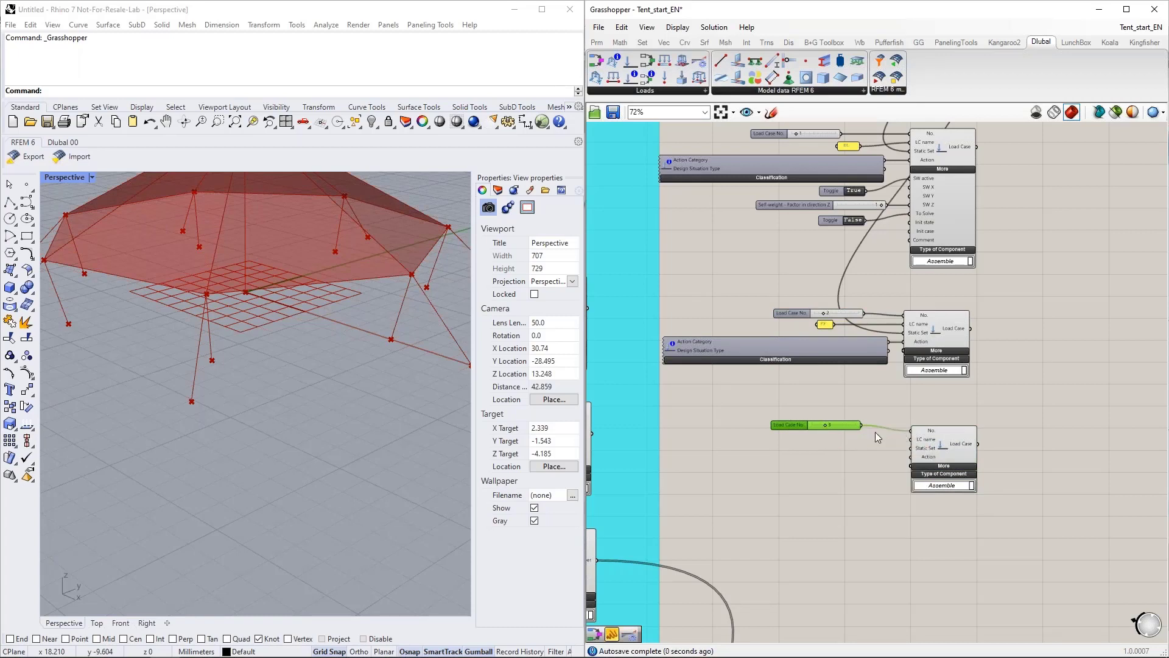
Step: Create a text panel reading Snow, connect it to the third load case's LC name input, and place it under the slider
{"action": "double_click", "coordinate": [785, 451]}
{"action": "type", "text": "\"SNow"}
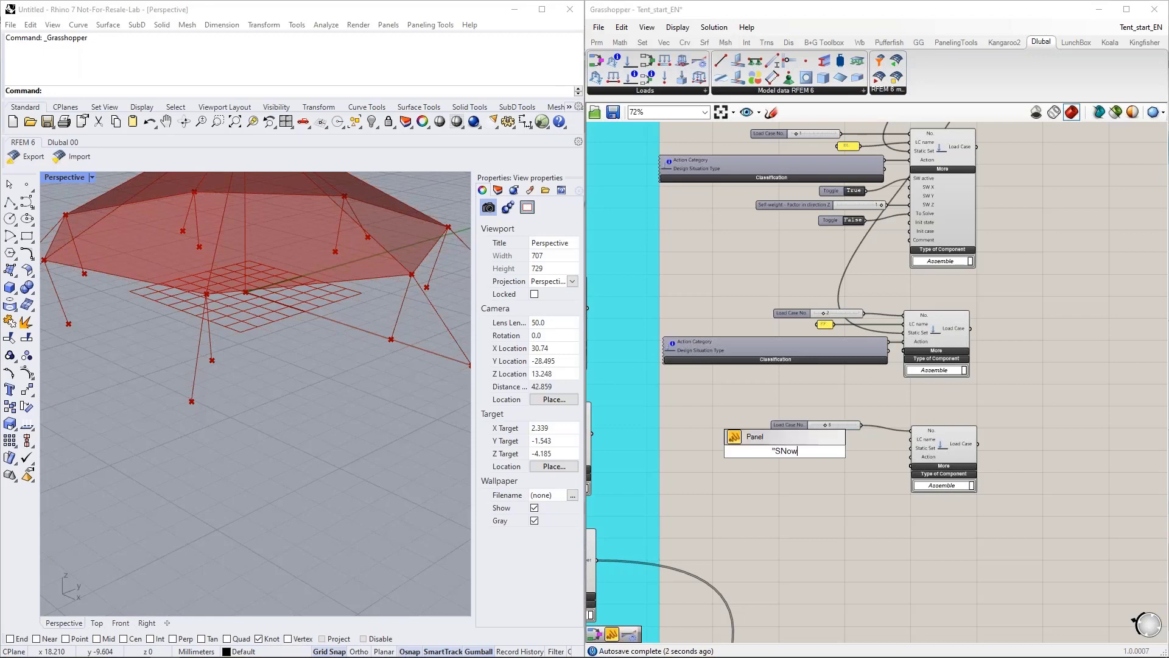
{"action": "key", "text": "BackSpace"}
{"action": "key", "text": "BackSpace"}
{"action": "key", "text": "BackSpace"}
{"action": "type", "text": "now"}
{"action": "key", "text": "Return"}
{"action": "scroll", "coordinate": [803, 454], "scroll_direction": "up", "scroll_amount": 5}
{"action": "left_click_drag", "start_coordinate": [793, 443], "coordinate": [1048, 417]}
{"action": "left_click_drag", "start_coordinate": [761, 443], "coordinate": [840, 419]}
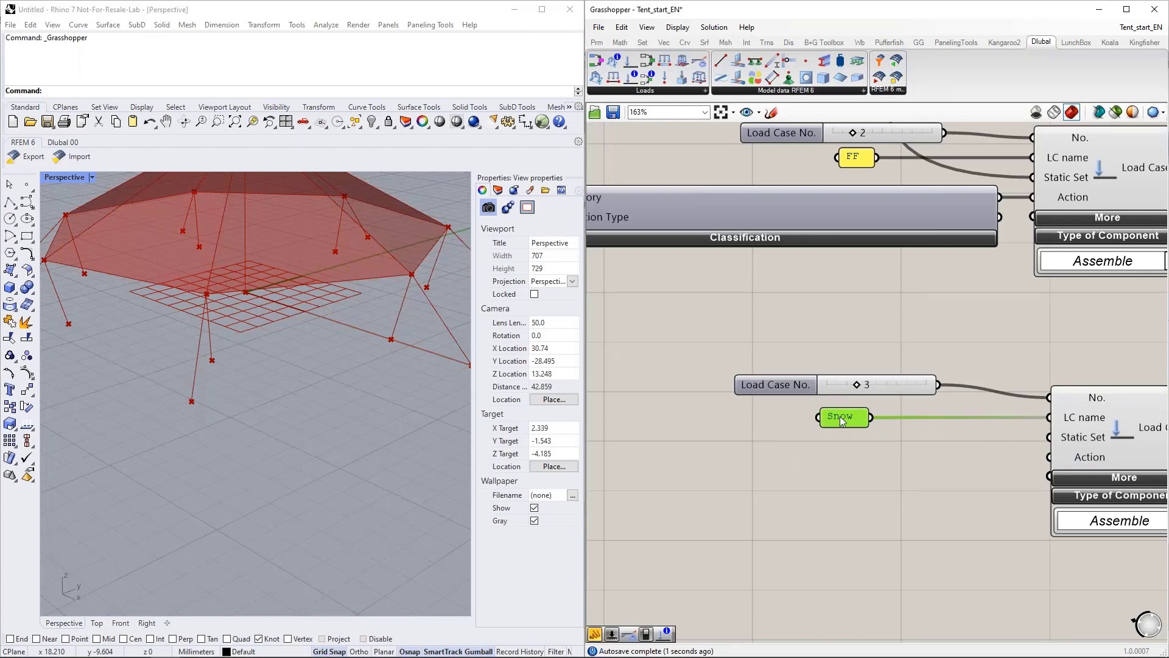
{"action": "scroll", "coordinate": [842, 420], "scroll_direction": "down", "scroll_amount": 6}
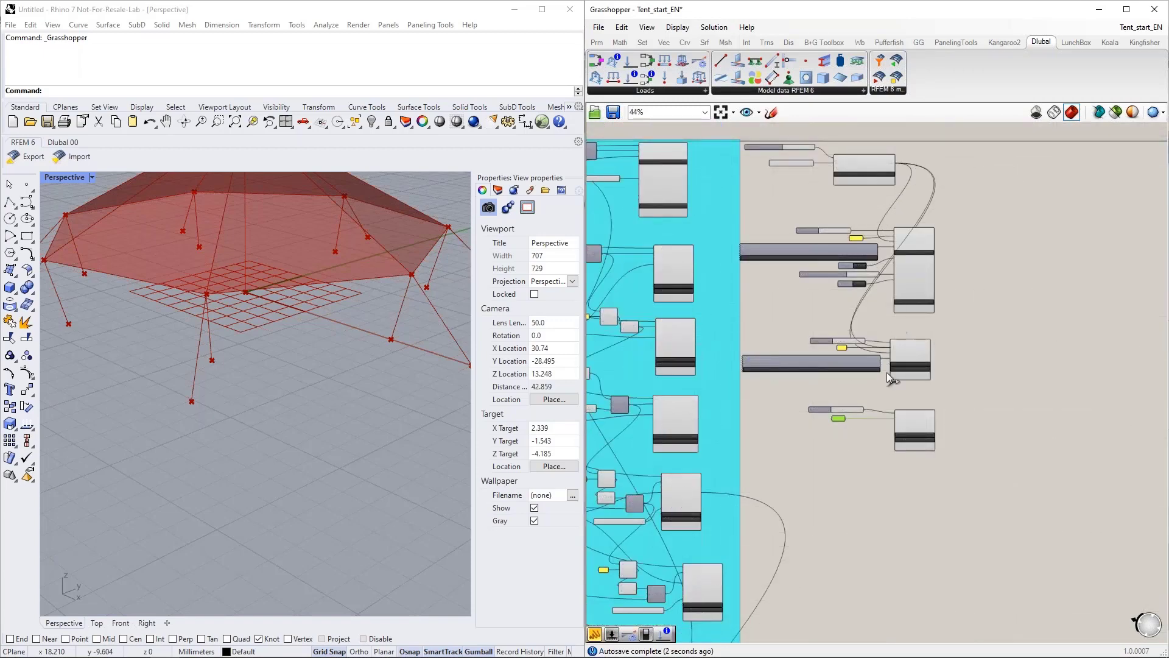
Step: Duplicate the FF load case's classification component and place the copy below the Snow panel
{"action": "scroll", "coordinate": [889, 434], "scroll_direction": "up", "scroll_amount": 7}
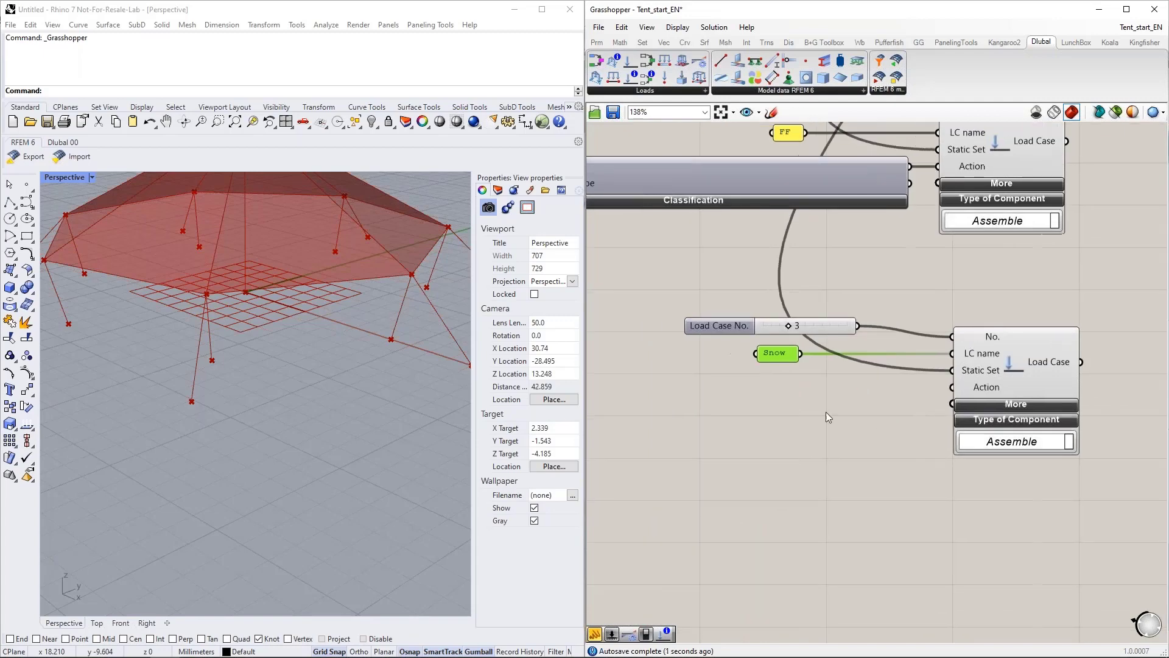
{"action": "scroll", "coordinate": [788, 407], "scroll_direction": "down", "scroll_amount": 2}
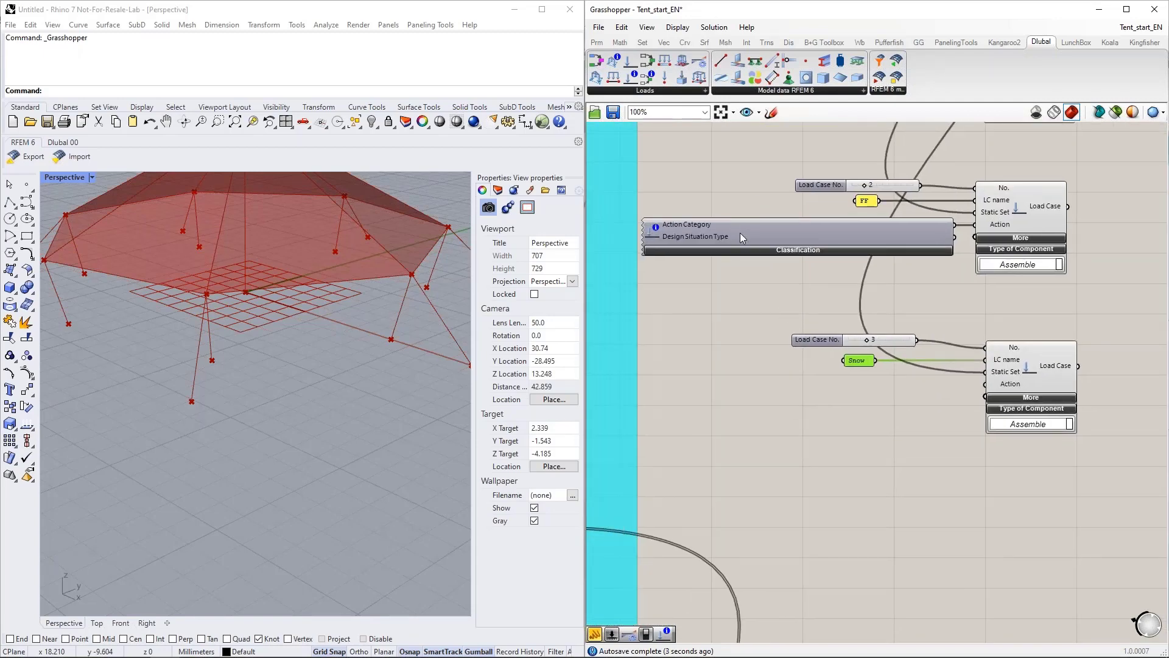
{"action": "left_click", "coordinate": [740, 233]}
{"action": "key", "text": "ctrl+c"}
{"action": "key", "text": "ctrl+v"}
{"action": "left_click_drag", "start_coordinate": [760, 239], "coordinate": [761, 414]}
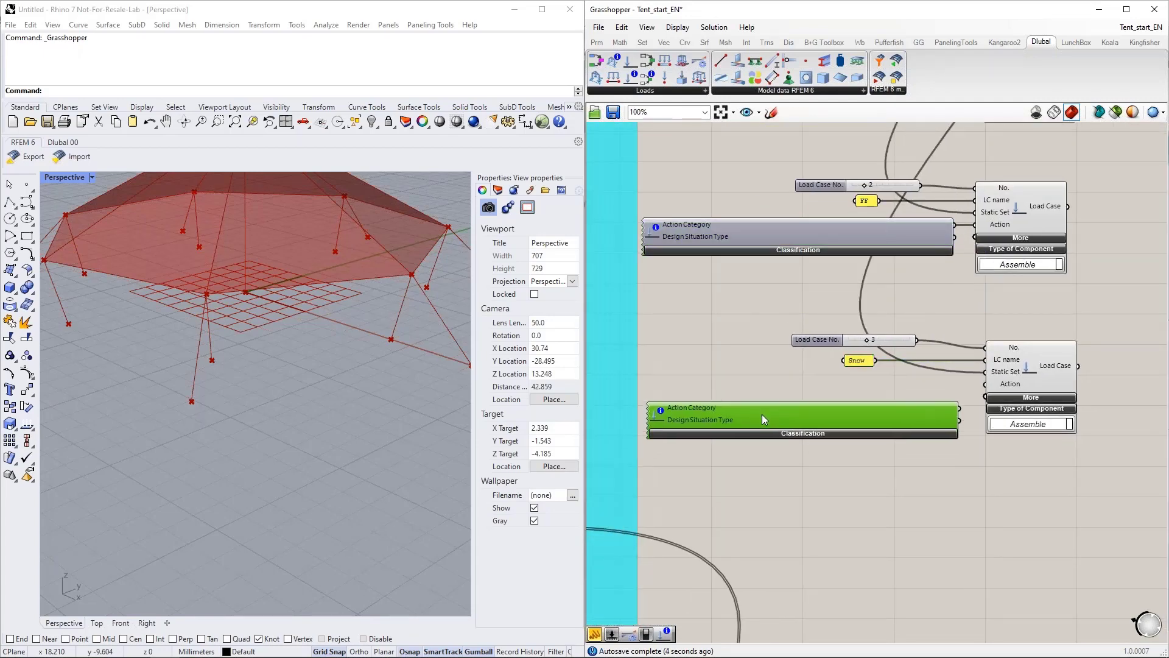
Step: Expand the duplicated classification component's options and set its action category to Snow/Ice loads - H <= 1000 m | Qs
{"action": "left_click", "coordinate": [764, 432]}
{"action": "right_click_drag", "start_coordinate": [806, 386], "coordinate": [789, 166]}
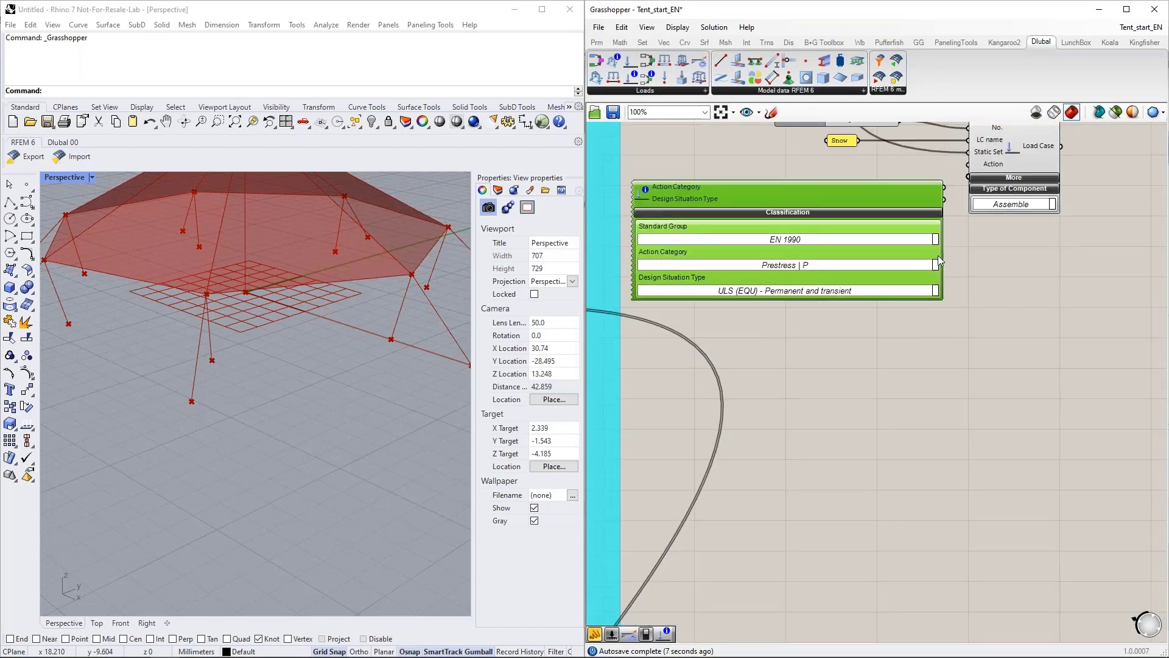
{"action": "left_click", "coordinate": [936, 266]}
{"action": "scroll", "coordinate": [937, 341], "scroll_direction": "down", "scroll_amount": 3}
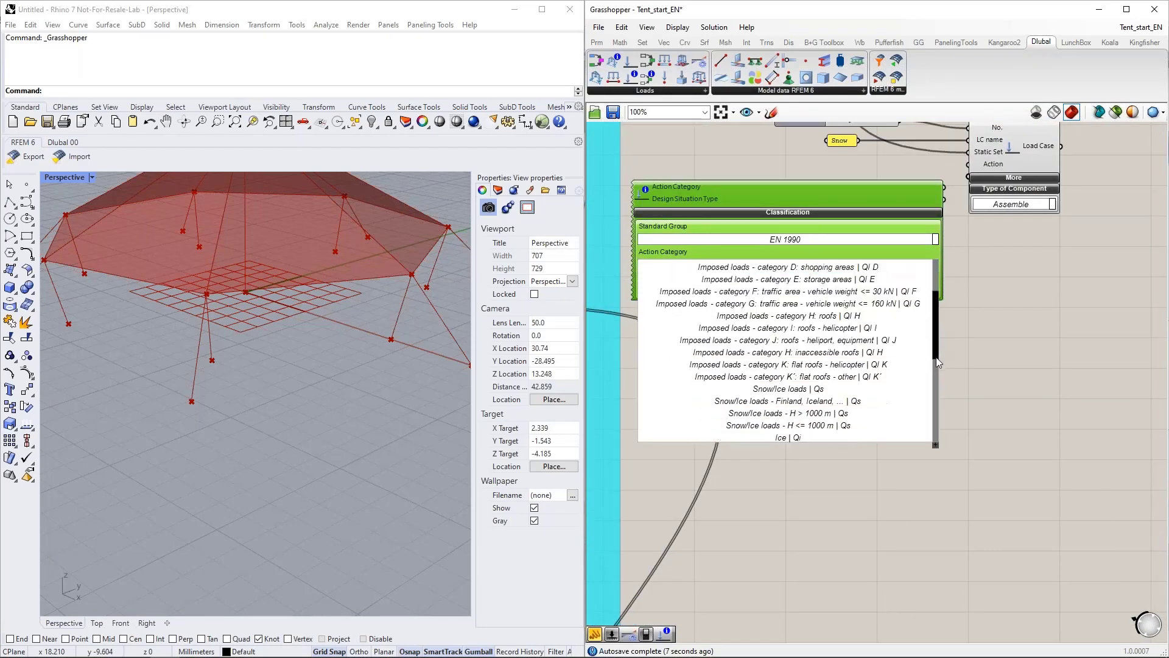
{"action": "left_click", "coordinate": [793, 400]}
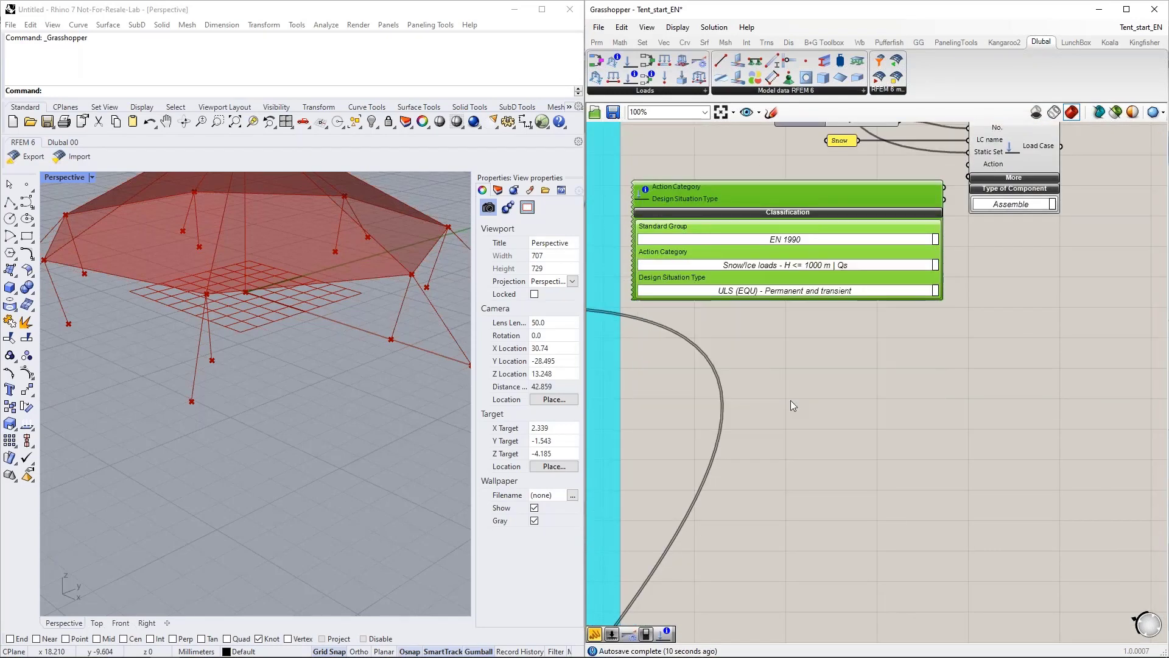
Step: Collapse the snow classification options, connect its Action Category output to the Snow load case's Action input, and align the component beside it
{"action": "right_click_drag", "start_coordinate": [836, 331], "coordinate": [801, 469]}
{"action": "left_click", "coordinate": [884, 351]}
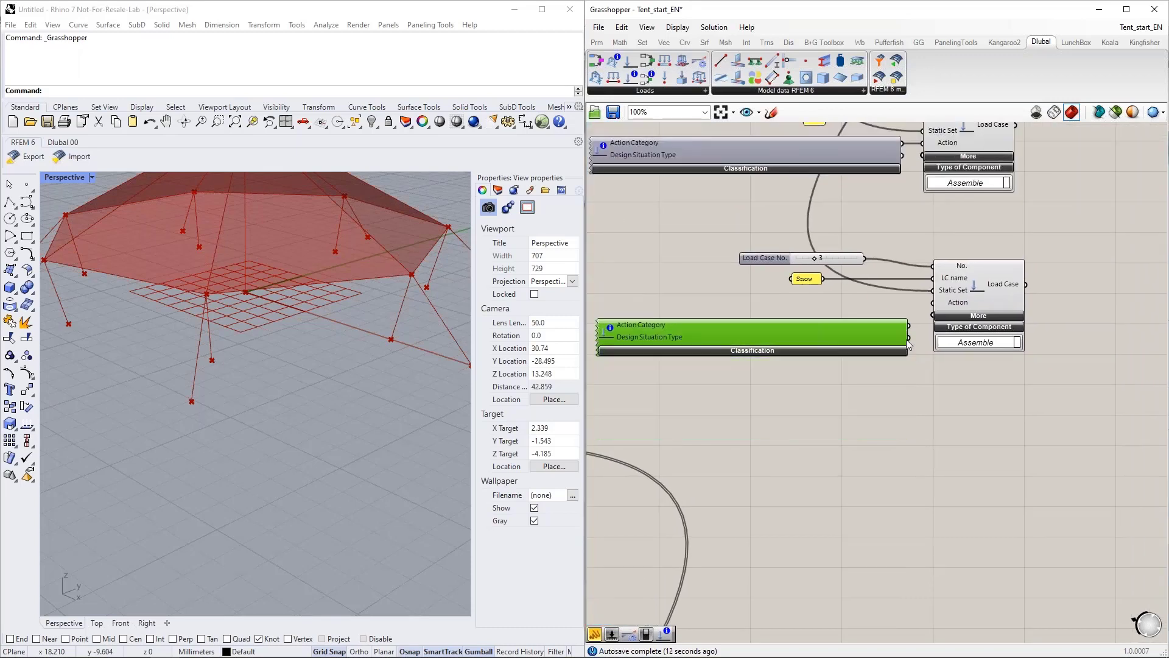
{"action": "left_click_drag", "start_coordinate": [909, 325], "coordinate": [934, 303]}
{"action": "left_click_drag", "start_coordinate": [865, 336], "coordinate": [865, 321]}
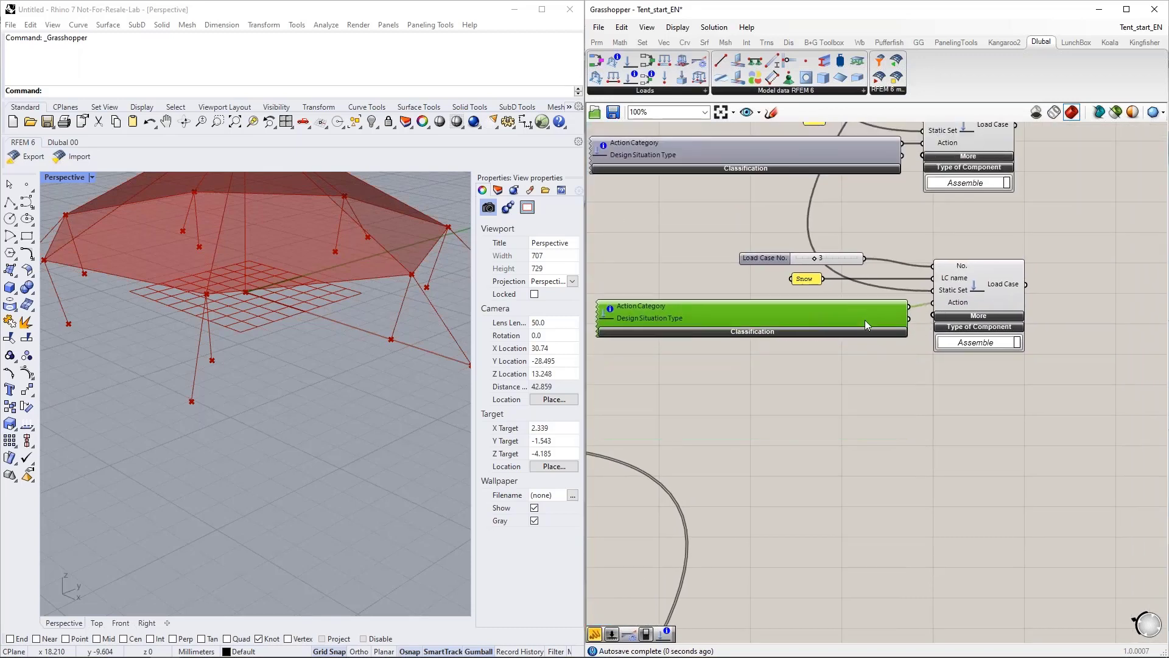
Step: Expand the Snow load case's additional inputs, connect a copy of the DL load case's False toggle to To Solve, and align it with that input
{"action": "left_click", "coordinate": [978, 316]}
{"action": "right_click_drag", "start_coordinate": [856, 467], "coordinate": [846, 569]}
{"action": "right_click_drag", "start_coordinate": [743, 356], "coordinate": [769, 454]}
{"action": "left_click", "coordinate": [838, 177]}
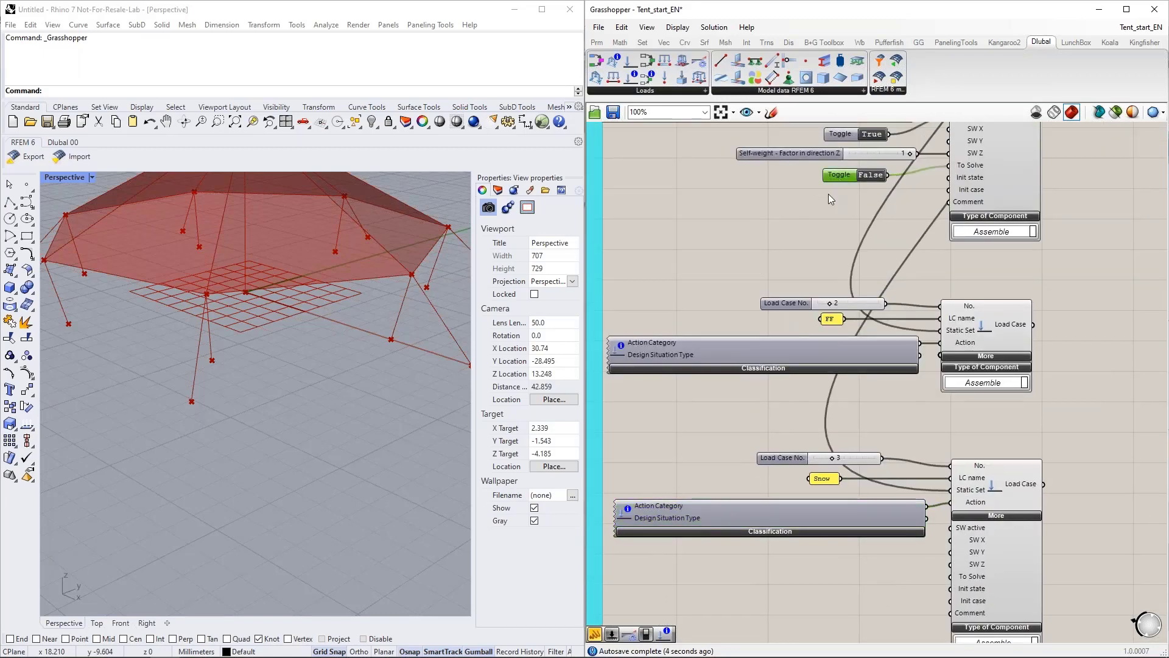
{"action": "key", "text": "ctrl+v"}
{"action": "left_click_drag", "start_coordinate": [853, 186], "coordinate": [787, 605]}
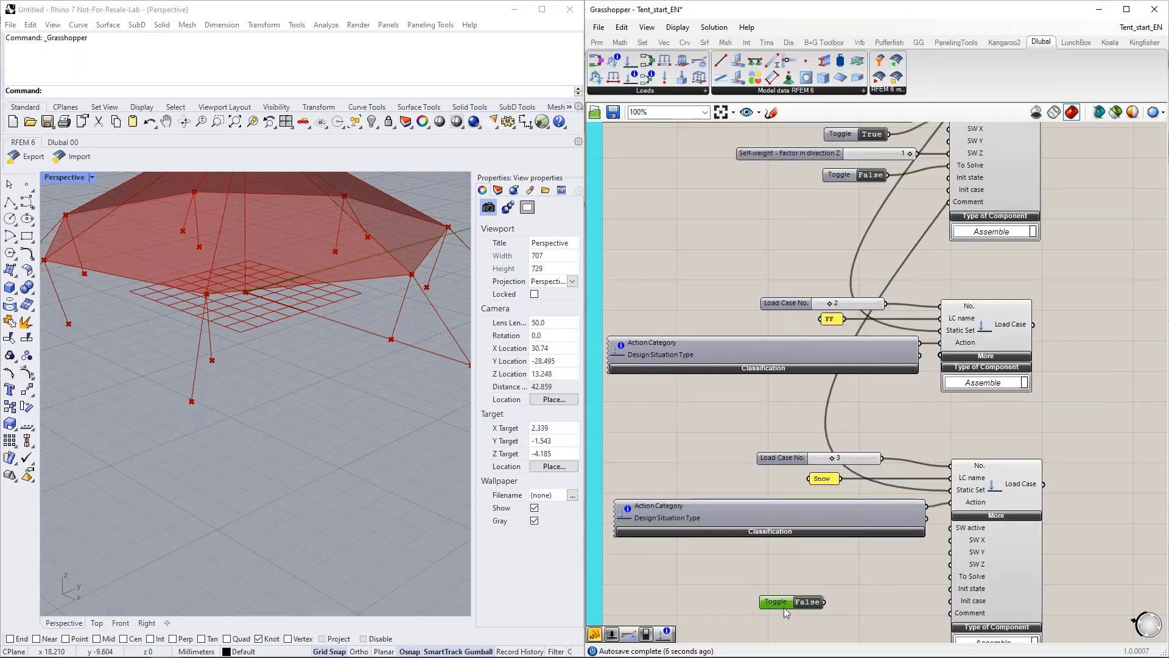
{"action": "scroll", "coordinate": [864, 609], "scroll_direction": "up", "scroll_amount": 3}
{"action": "left_click_drag", "start_coordinate": [782, 500], "coordinate": [981, 464]}
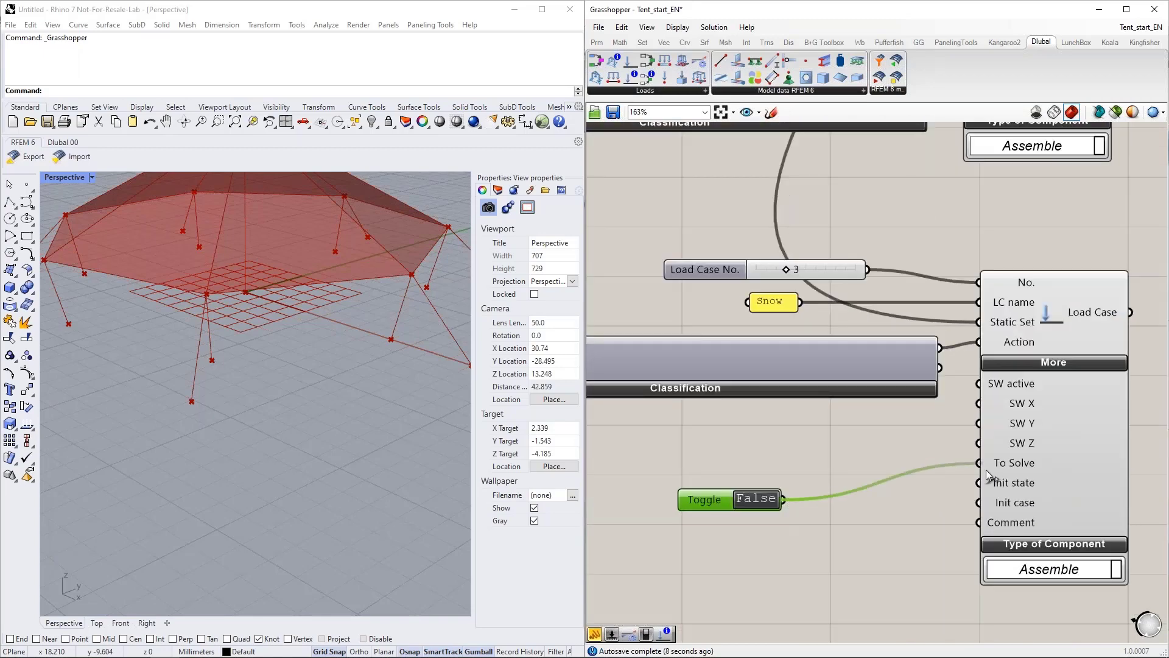
{"action": "left_click_drag", "start_coordinate": [713, 495], "coordinate": [808, 468]}
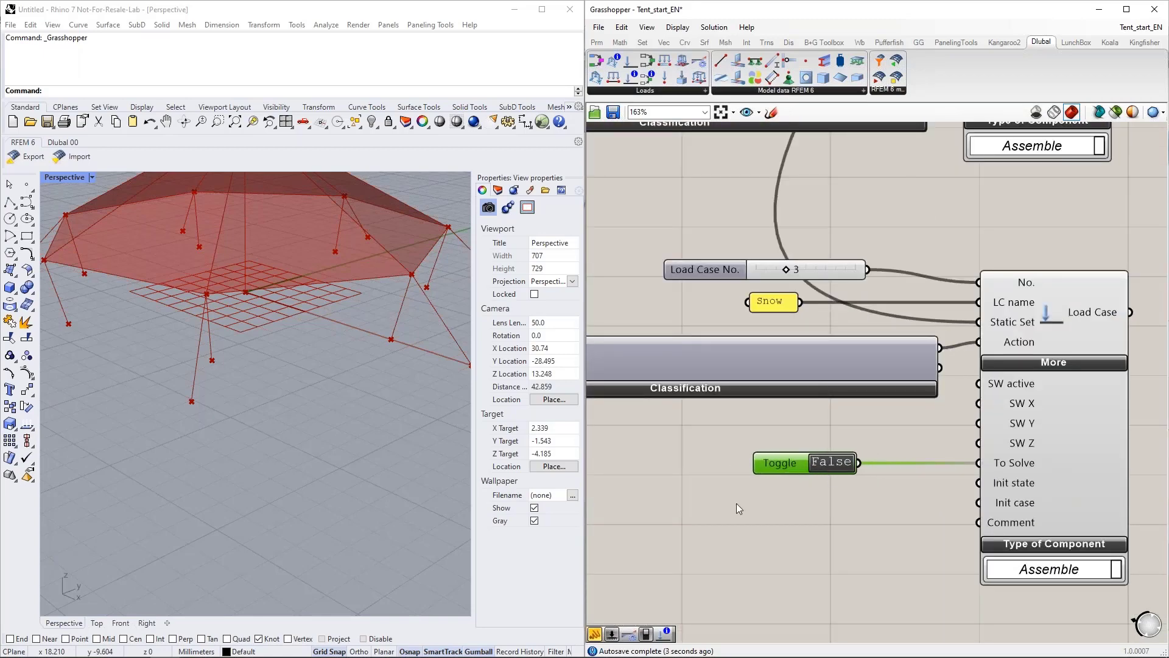
{"action": "scroll", "coordinate": [761, 530], "scroll_direction": "down", "scroll_amount": 3}
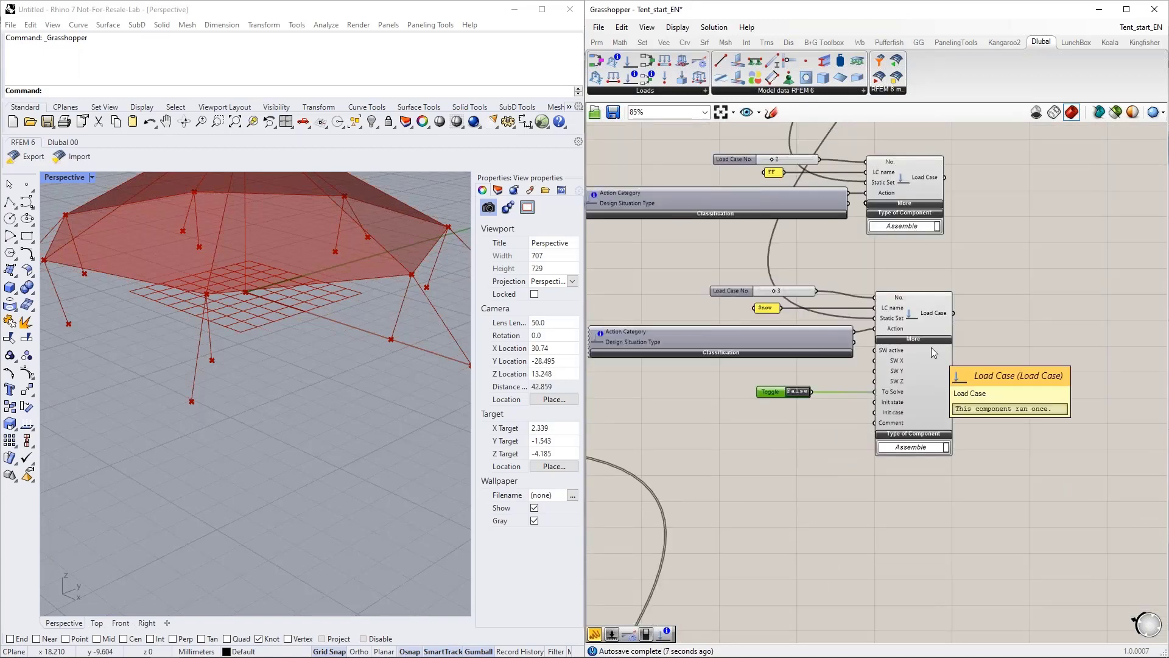
Step: Switch to RFEM and open load combination CO1 to examine its analysis settings, design situation and initial state
{"action": "scroll", "coordinate": [940, 368], "scroll_direction": "down", "scroll_amount": 2}
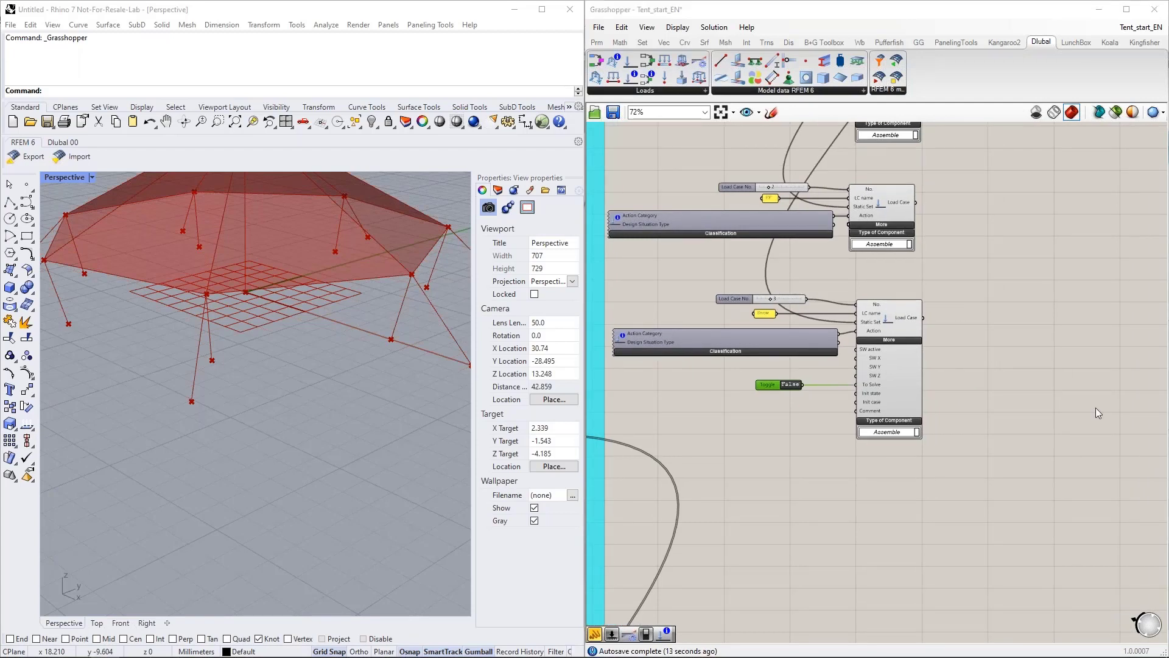
{"action": "right_click_drag", "start_coordinate": [878, 547], "coordinate": [810, 344]}
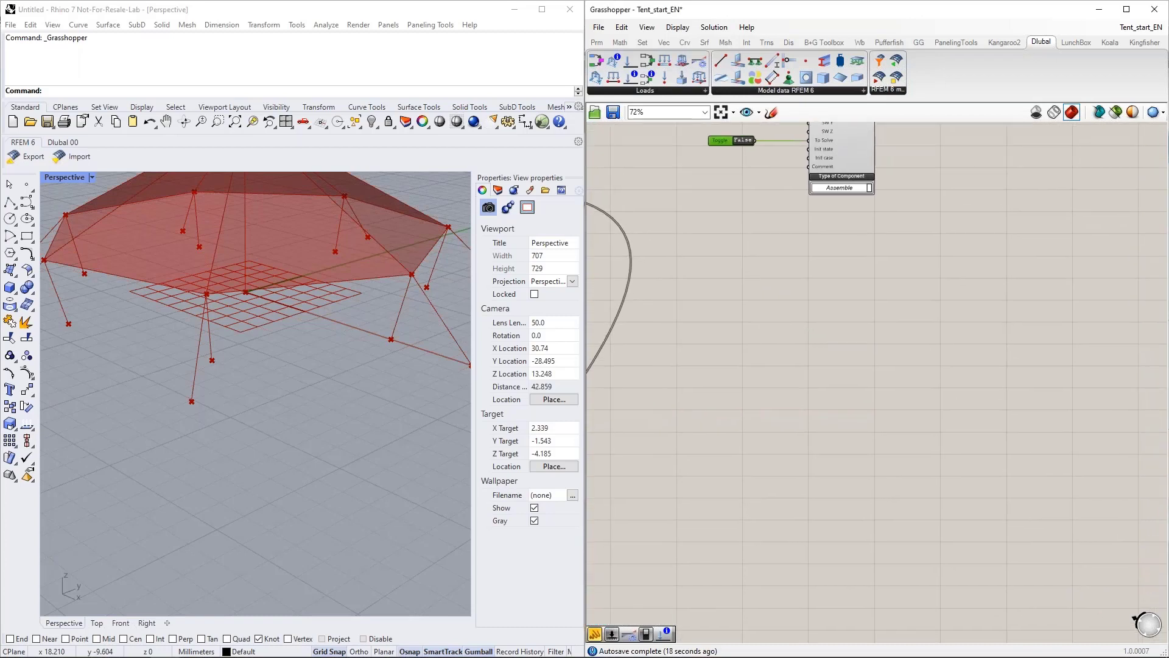
{"action": "mouse_move", "coordinate": [206, 646]}
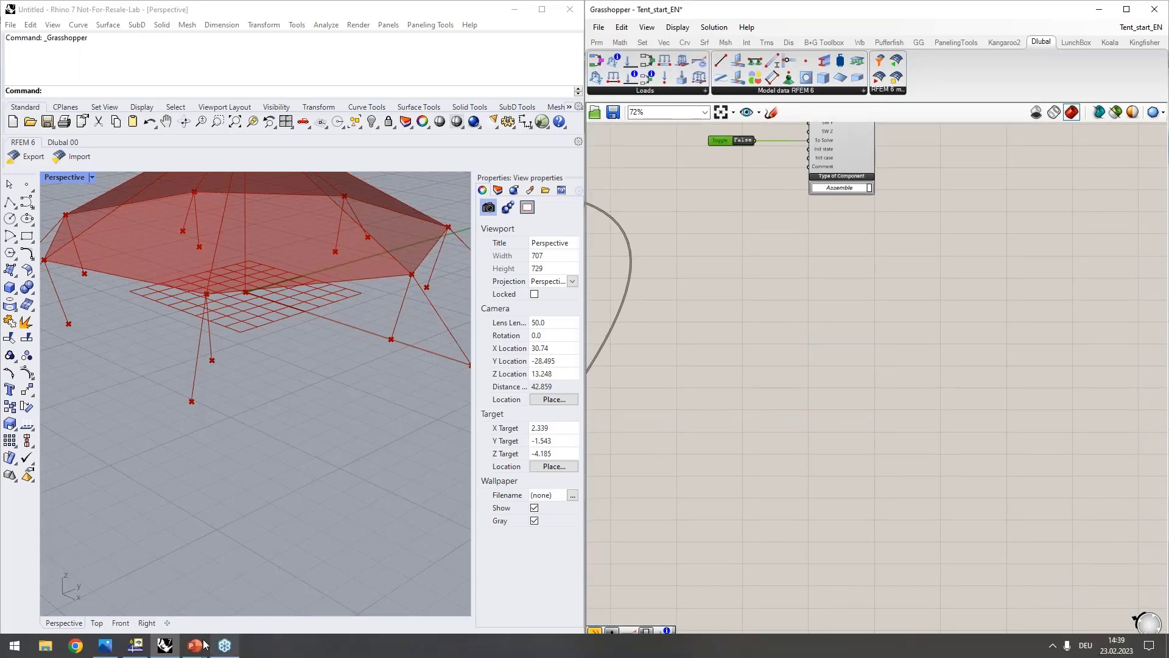
{"action": "left_click", "coordinate": [135, 647]}
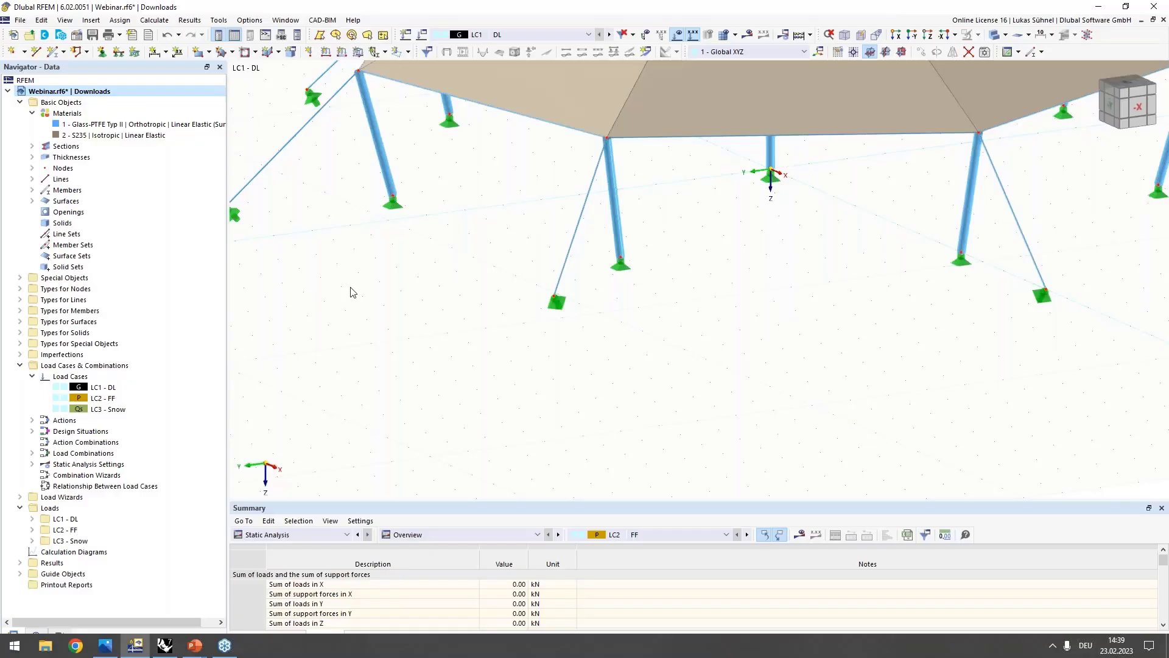
{"action": "left_click", "coordinate": [31, 453]}
{"action": "double_click", "coordinate": [85, 466]}
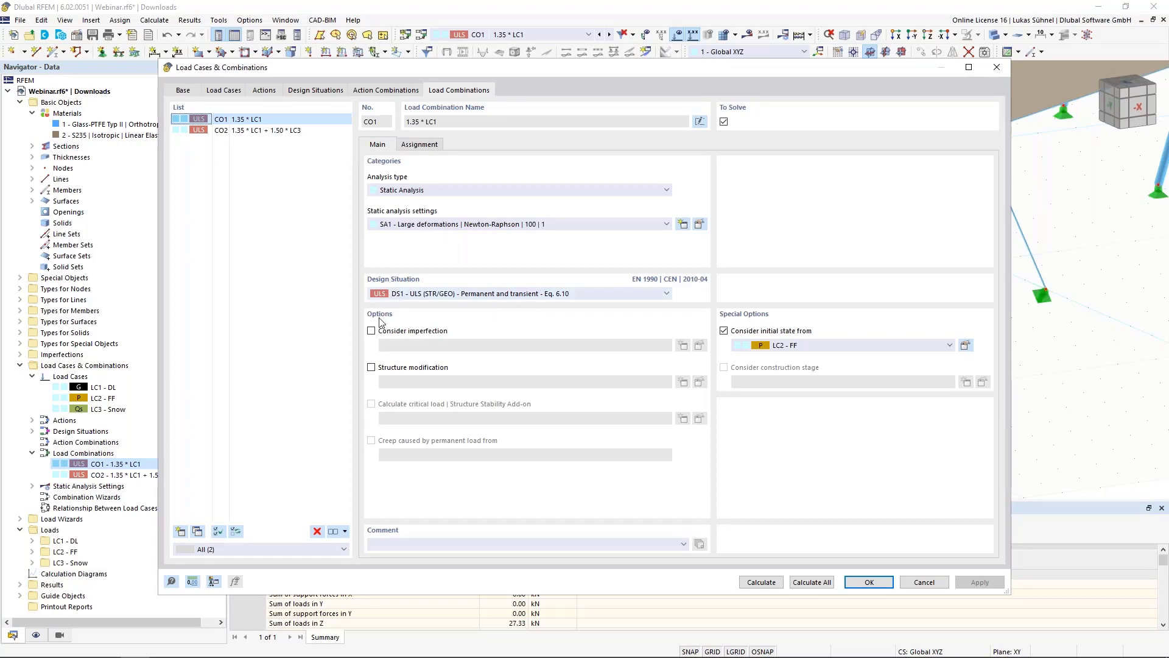
Step: Examine the available types for design situation DS1, leaving the load cases and combinations dialog without changes
{"action": "left_click", "coordinate": [314, 90]}
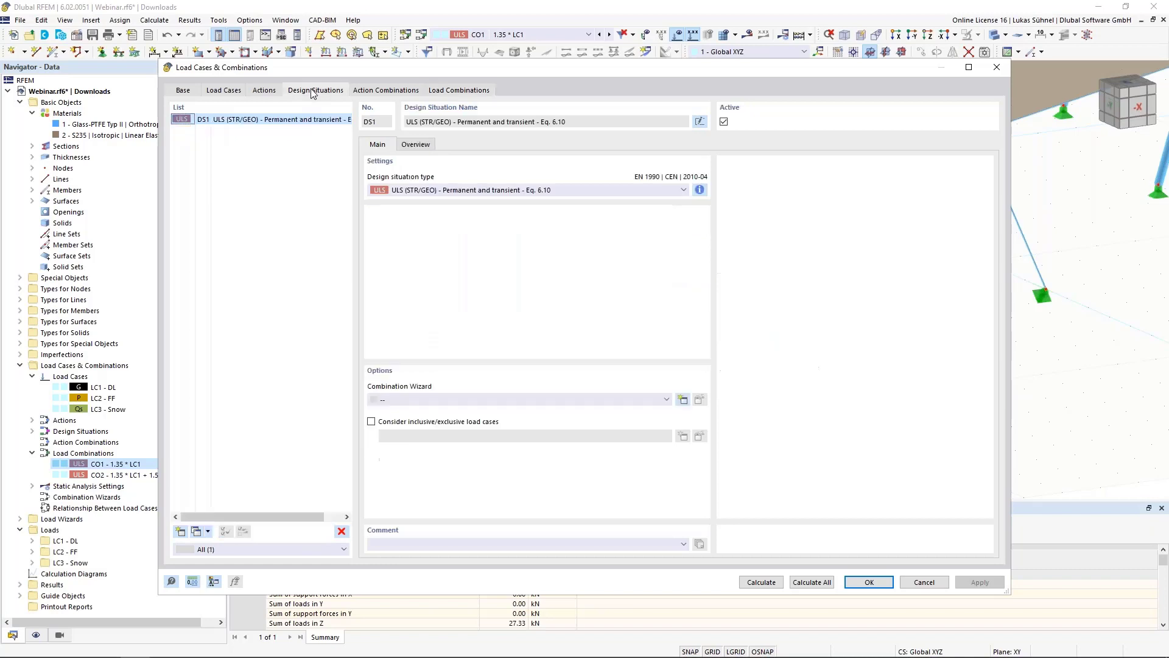
{"action": "left_click", "coordinate": [394, 190]}
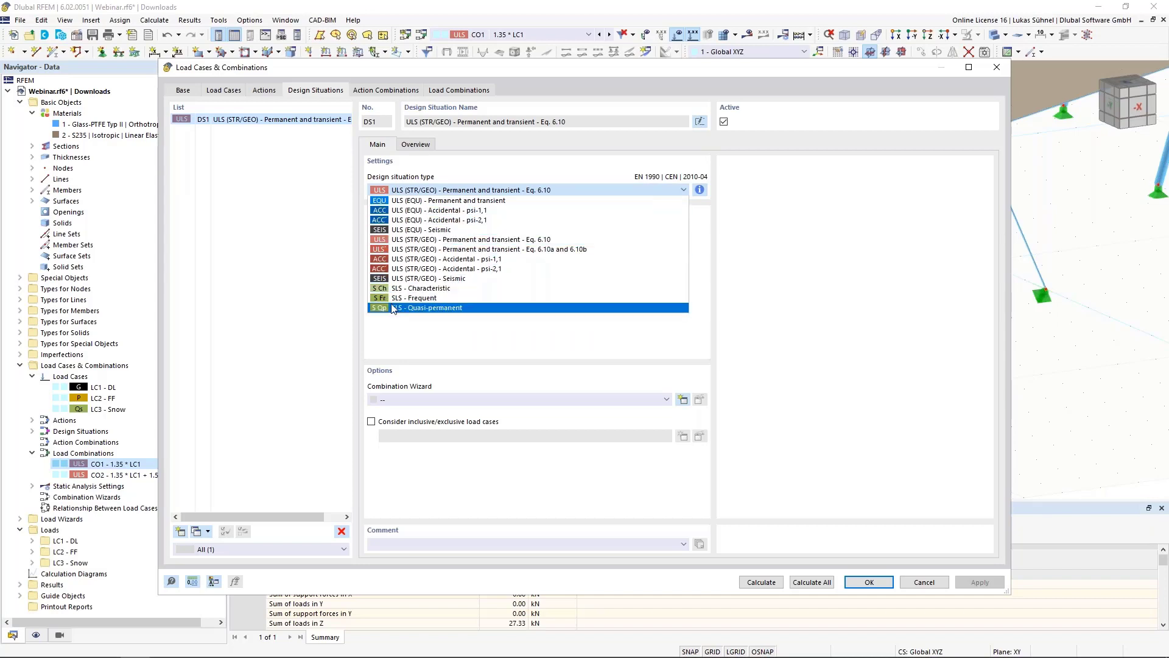
{"action": "left_click", "coordinate": [451, 175]}
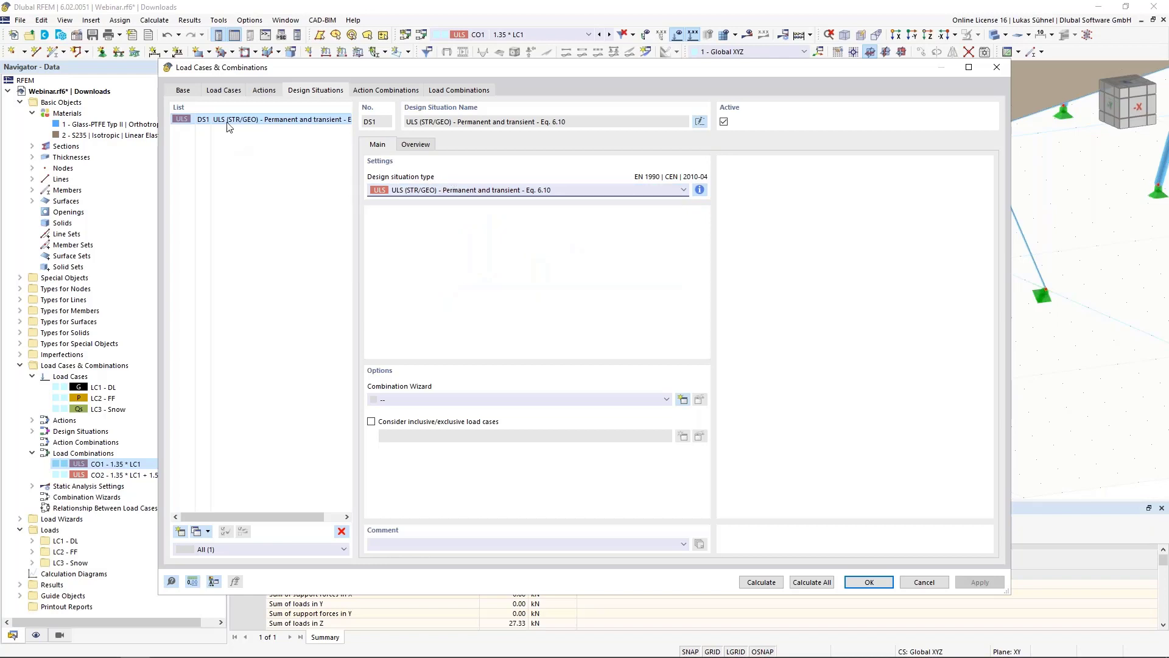
{"action": "left_click", "coordinate": [924, 583]}
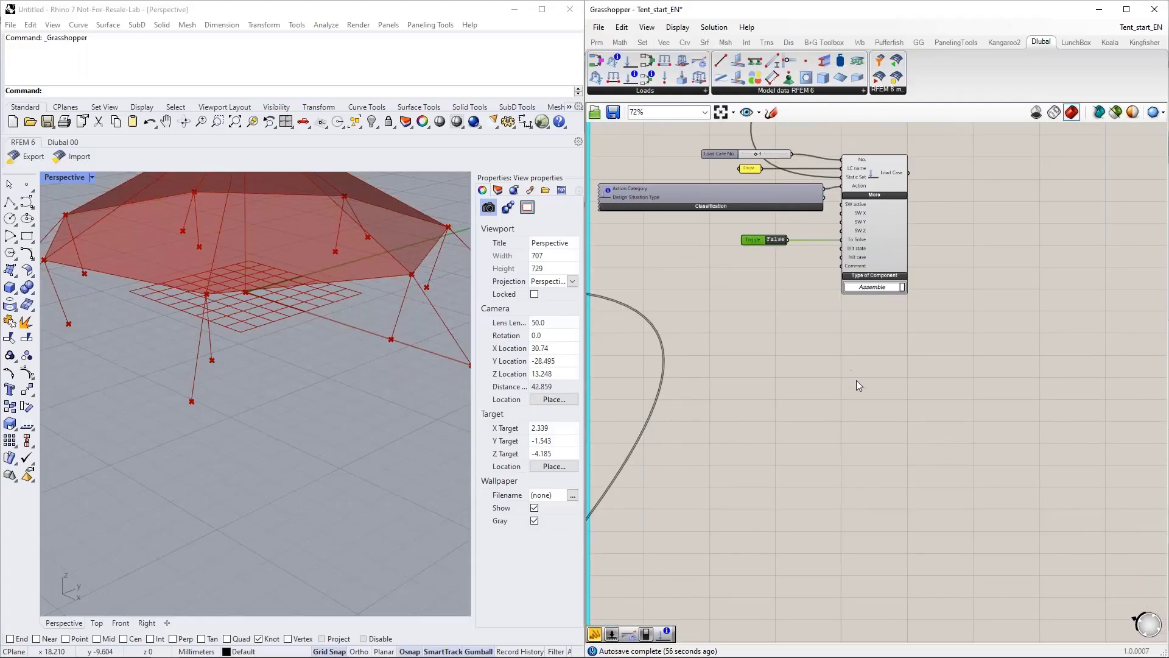
Step: Switch back to Grasshopper and add a Design Situation component below the Snow load case
{"action": "right_click_drag", "start_coordinate": [786, 347], "coordinate": [818, 409]}
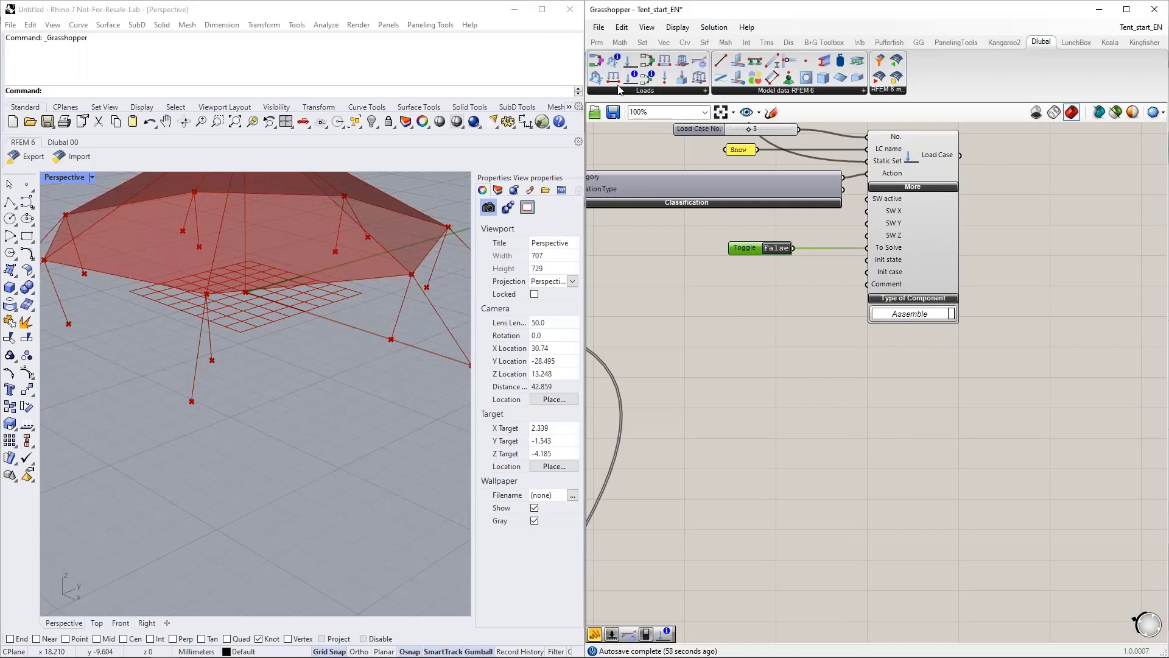
{"action": "left_click", "coordinate": [598, 62]}
{"action": "left_click", "coordinate": [861, 419]}
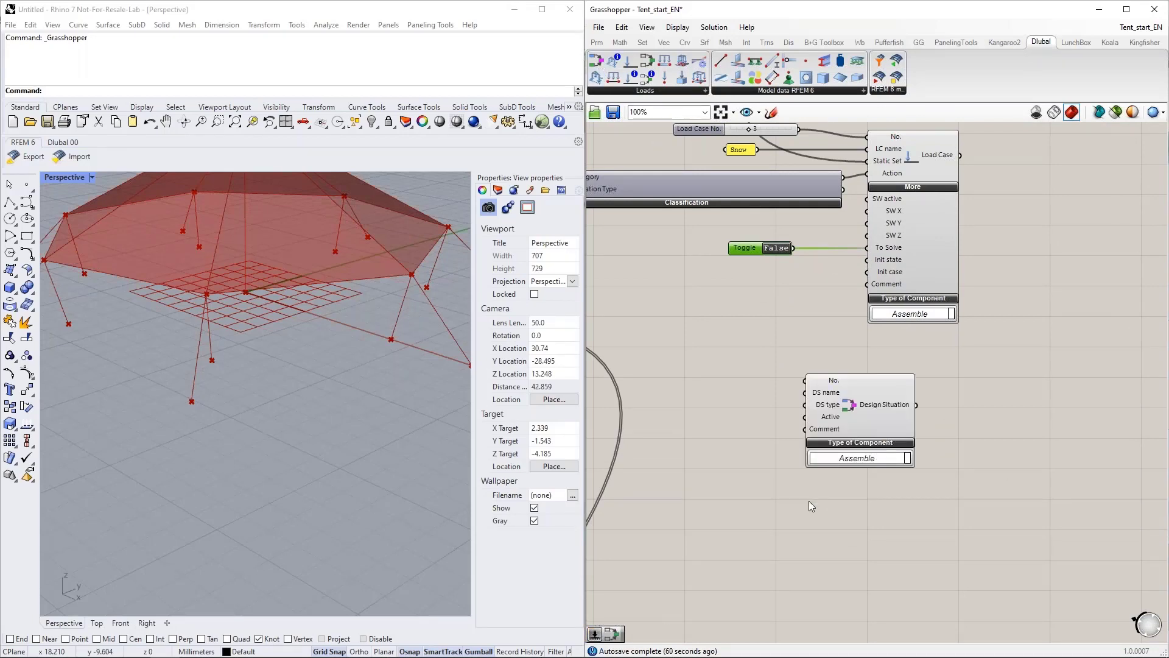
Step: Create a number slider set to 1, connect it to the Design Situation's No. input, and align it with that input
{"action": "right_click_drag", "start_coordinate": [674, 355], "coordinate": [703, 332]}
{"action": "double_click", "coordinate": [717, 371]}
{"action": "type", "text": "1"}
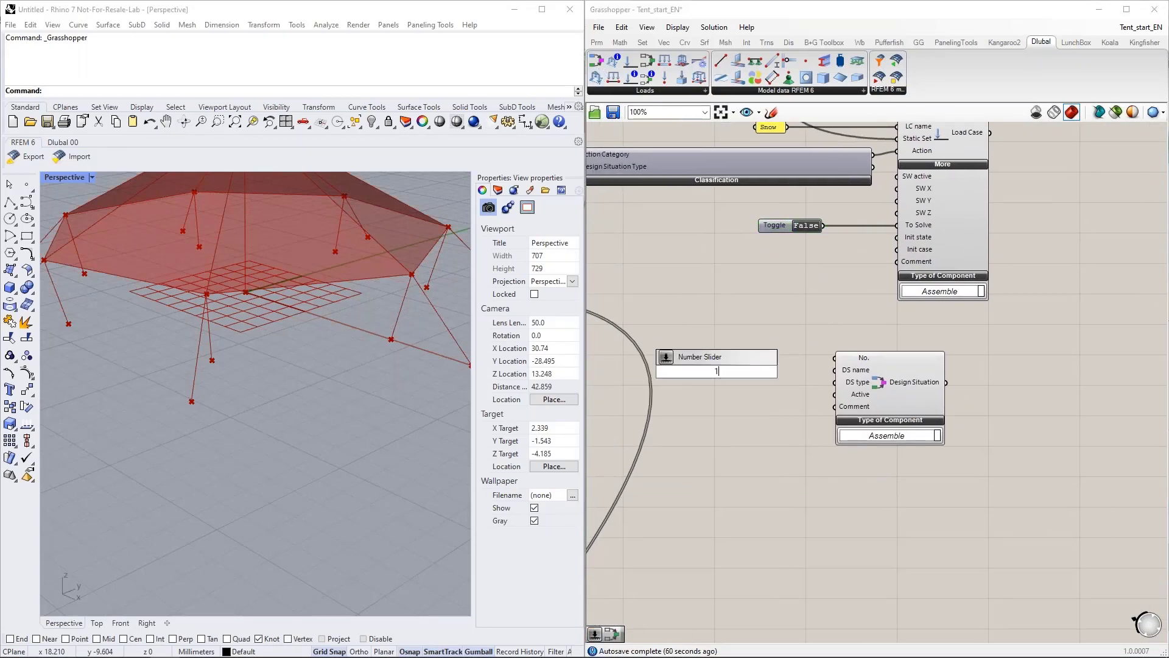
{"action": "key", "text": "Return"}
{"action": "left_click_drag", "start_coordinate": [767, 371], "coordinate": [834, 357]}
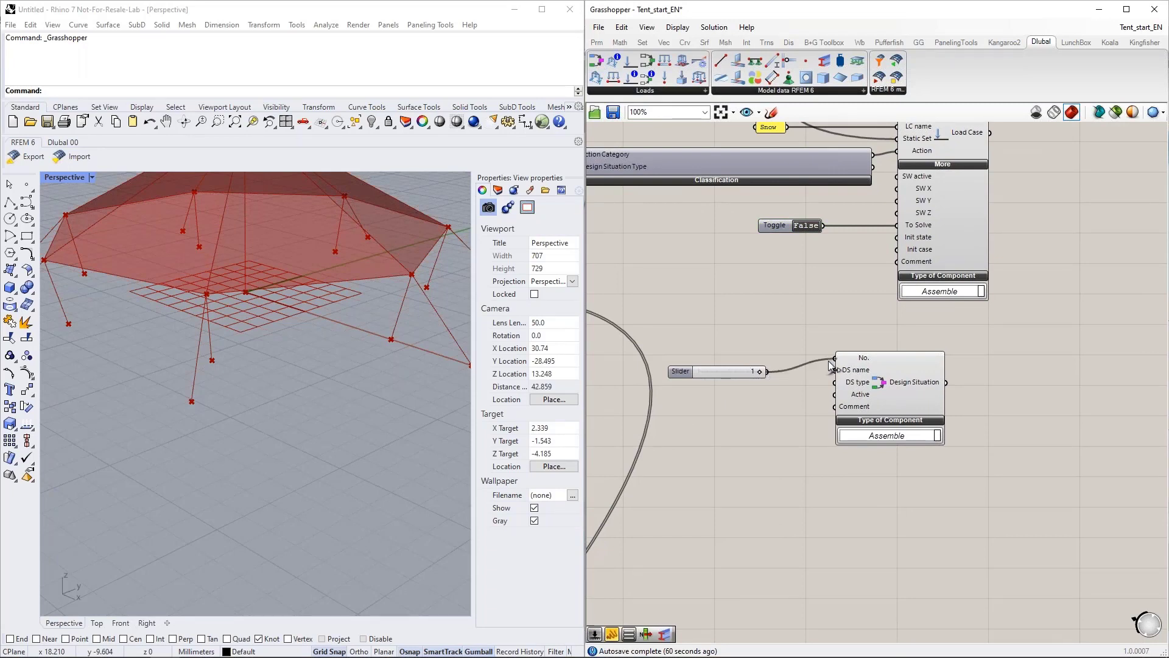
{"action": "left_click_drag", "start_coordinate": [737, 371], "coordinate": [741, 358]}
{"action": "right_click_drag", "start_coordinate": [824, 395], "coordinate": [926, 379]}
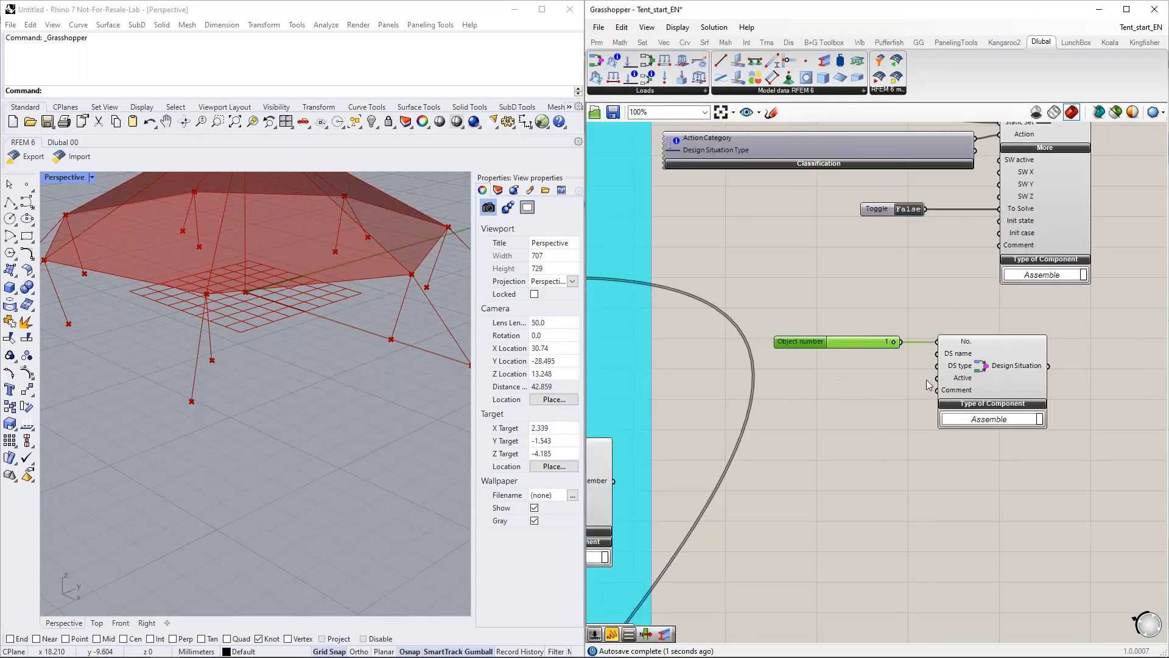
Step: Move the Design Situation component farther from its Object number slider and shift the slider slightly up towards it
{"action": "mouse_move", "coordinate": [958, 359]}
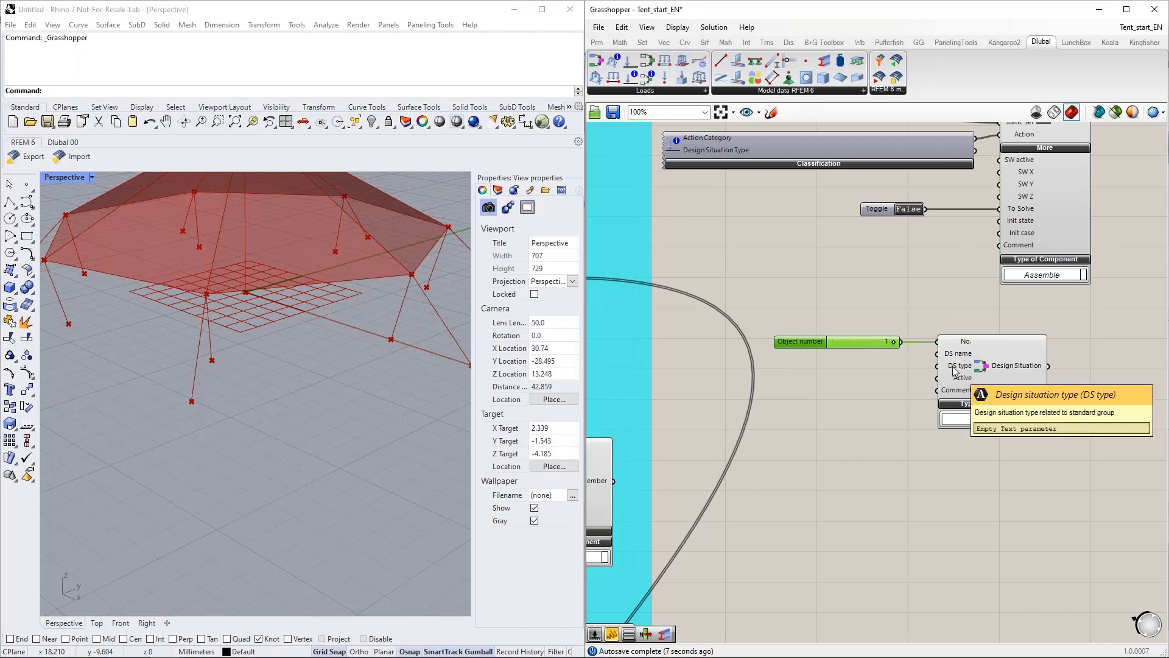
{"action": "right_click_drag", "start_coordinate": [951, 268], "coordinate": [917, 319]}
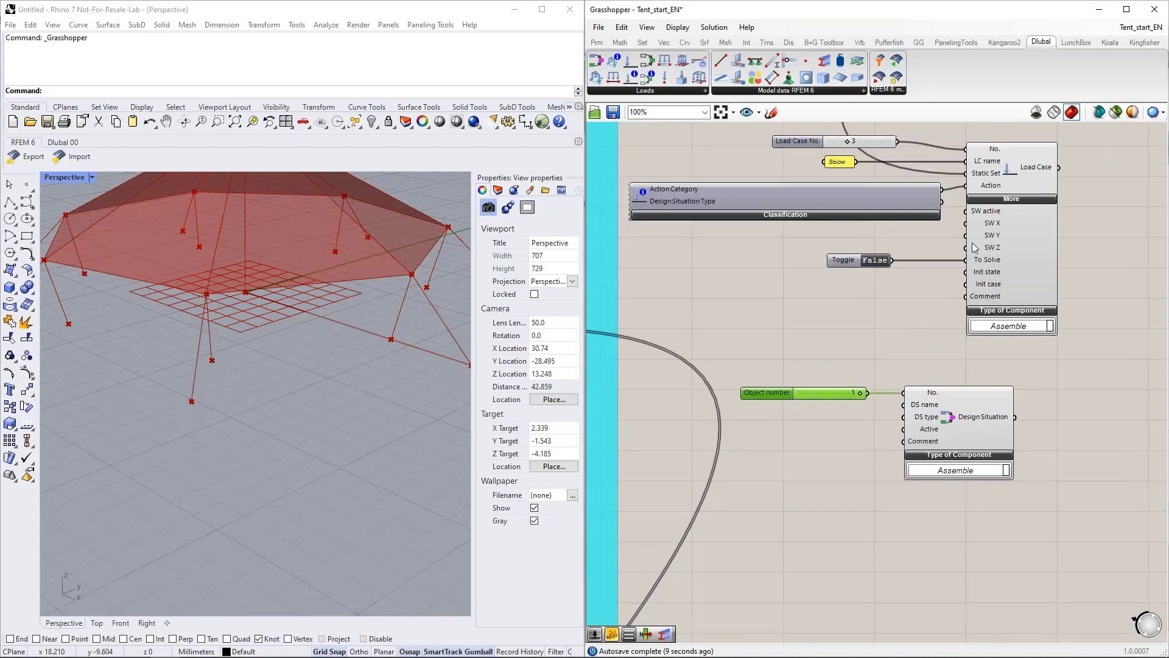
{"action": "mouse_move", "coordinate": [988, 188]}
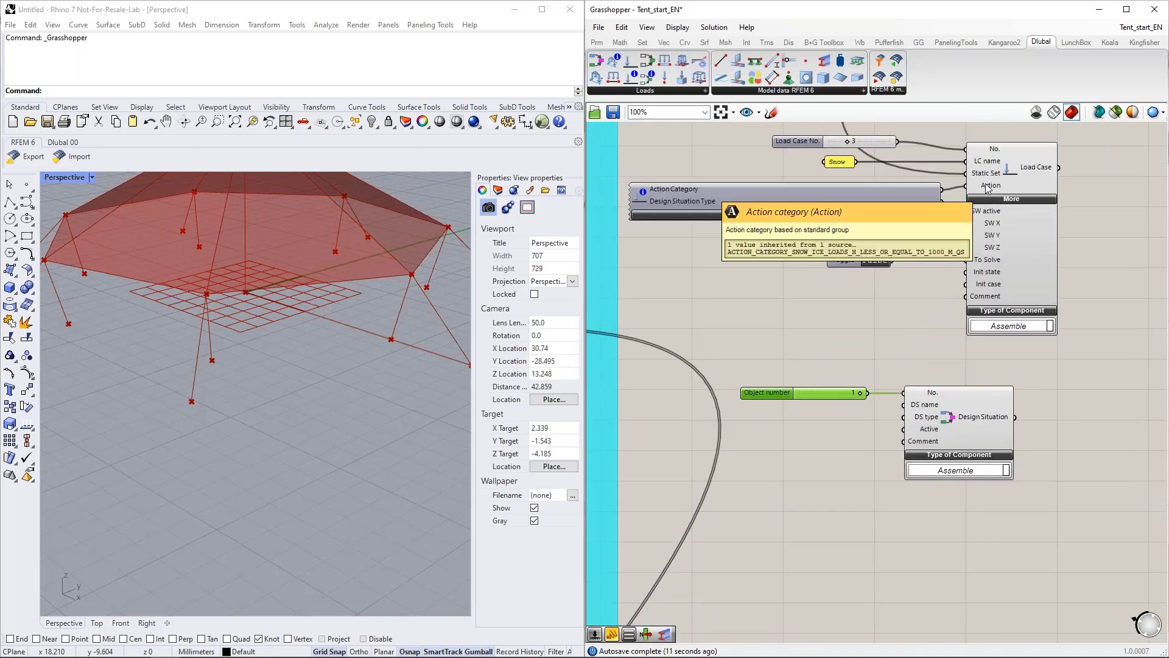
{"action": "left_click_drag", "start_coordinate": [974, 425], "coordinate": [1006, 428]}
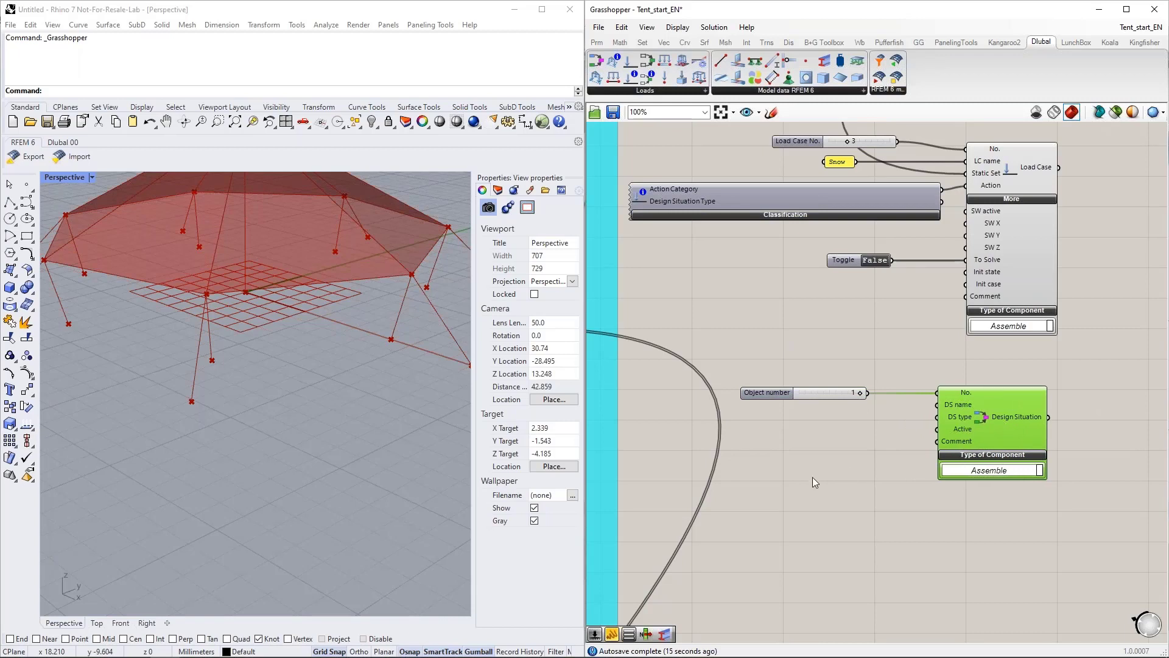
{"action": "right_click_drag", "start_coordinate": [812, 477], "coordinate": [862, 447]}
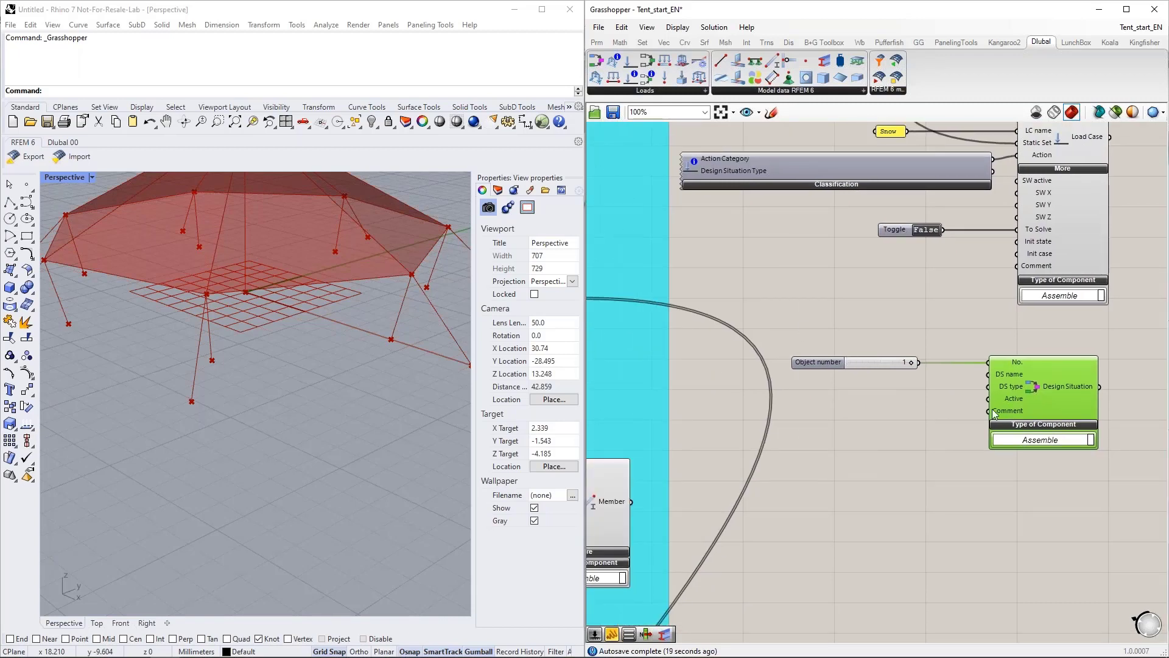
{"action": "right_click_drag", "start_coordinate": [906, 336], "coordinate": [855, 310]}
{"action": "left_click_drag", "start_coordinate": [827, 336], "coordinate": [845, 321]}
{"action": "right_click_drag", "start_coordinate": [846, 320], "coordinate": [850, 348]}
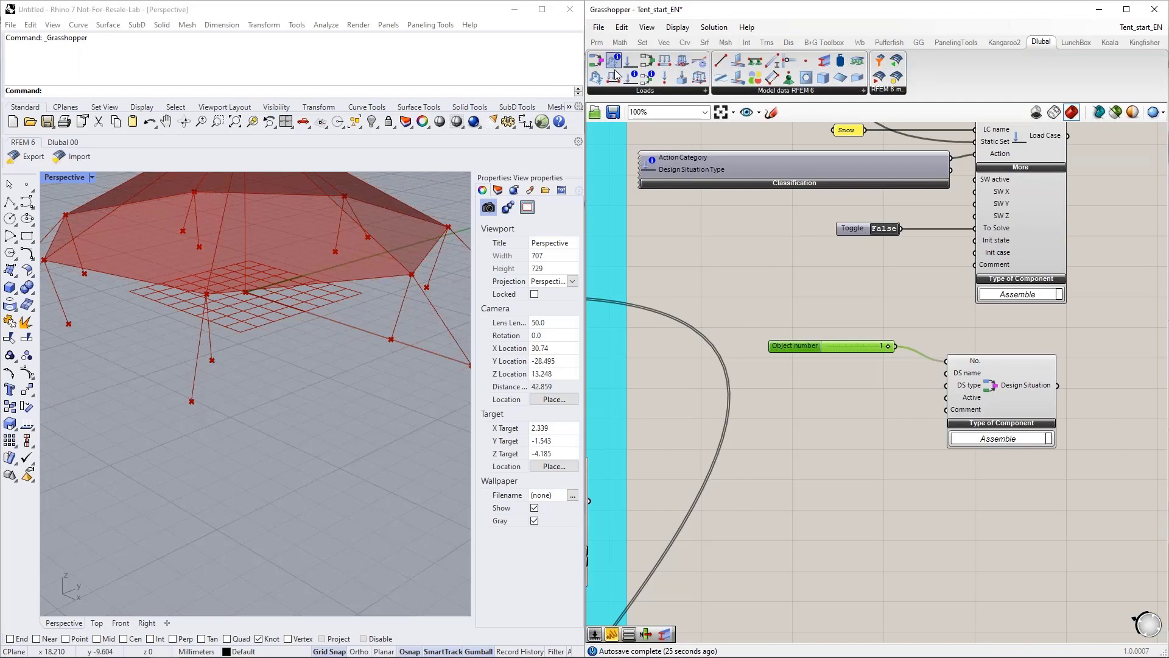
Step: Try a Classification component with standard group EN 1990 beside the Design Situation component, placing it below and clear of that component
{"action": "left_click", "coordinate": [633, 76]}
{"action": "left_click", "coordinate": [768, 403]}
{"action": "right_click_drag", "start_coordinate": [786, 463], "coordinate": [781, 405]}
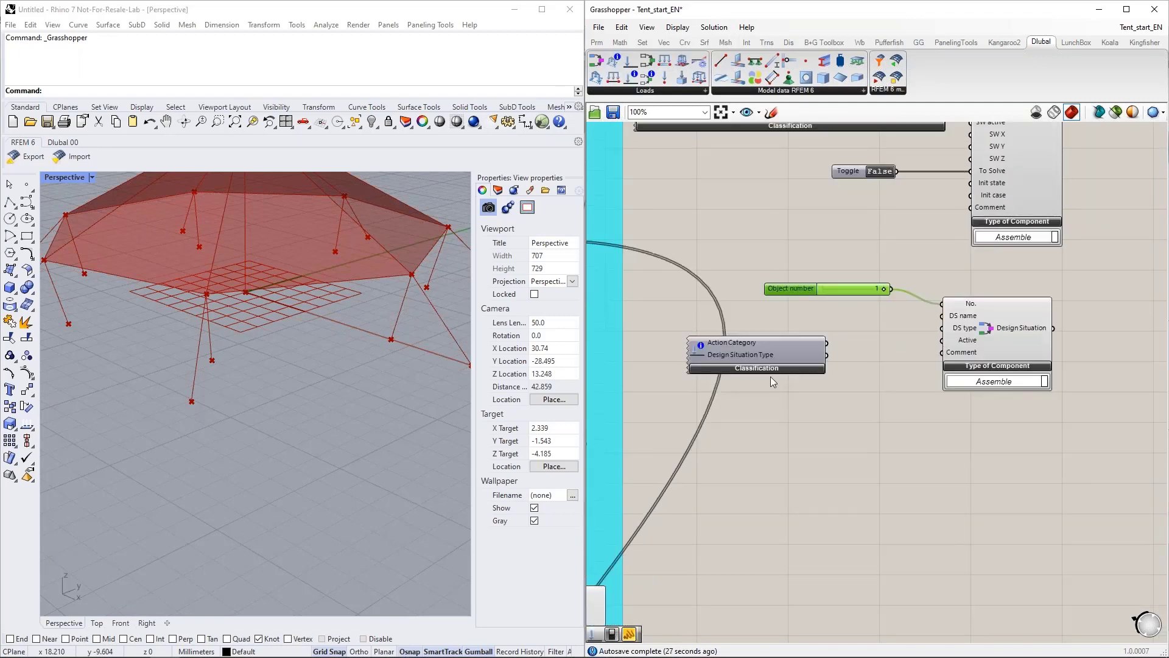
{"action": "left_click", "coordinate": [765, 369]}
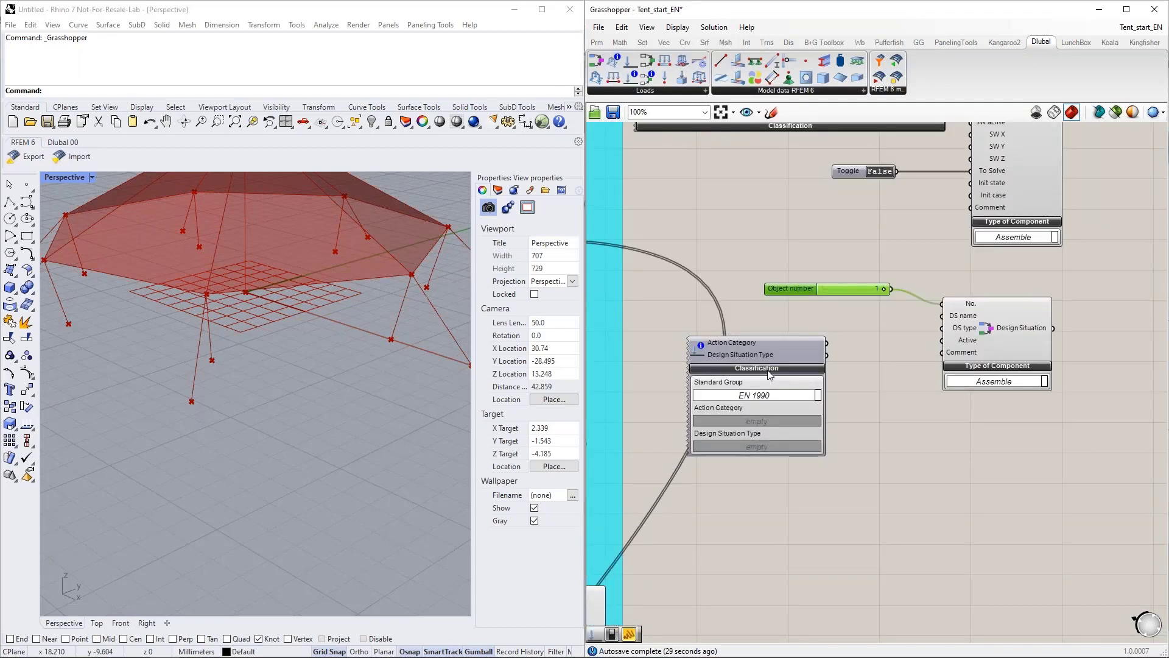
{"action": "left_click", "coordinate": [767, 394]}
{"action": "left_click", "coordinate": [765, 407]}
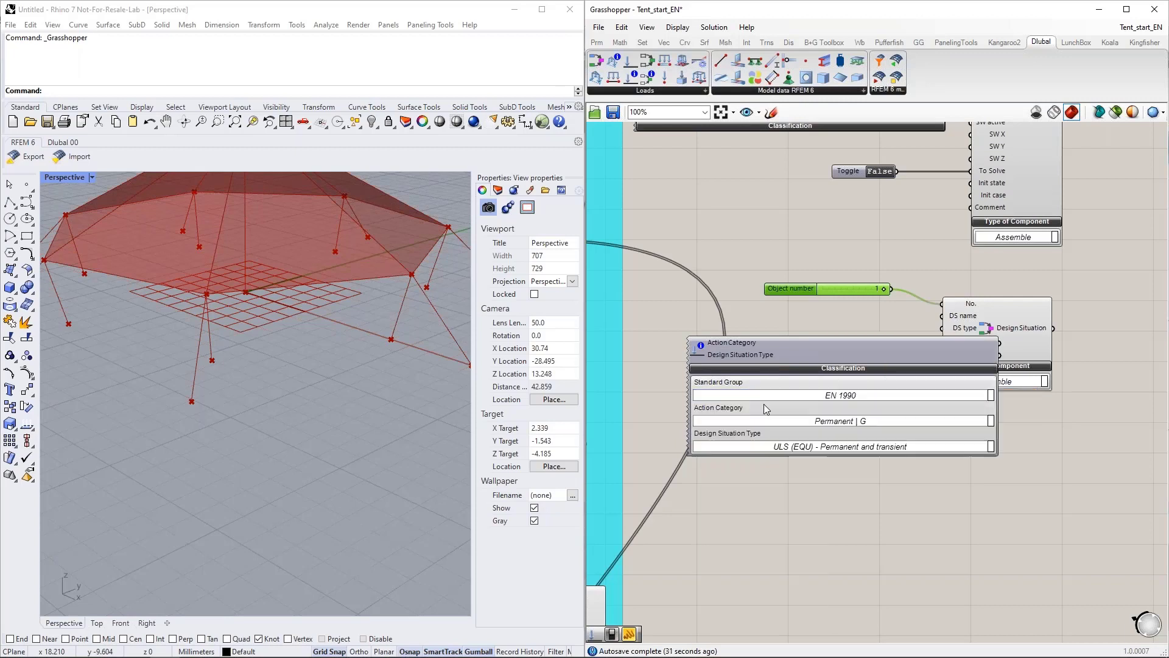
{"action": "left_click_drag", "start_coordinate": [776, 344], "coordinate": [715, 333]}
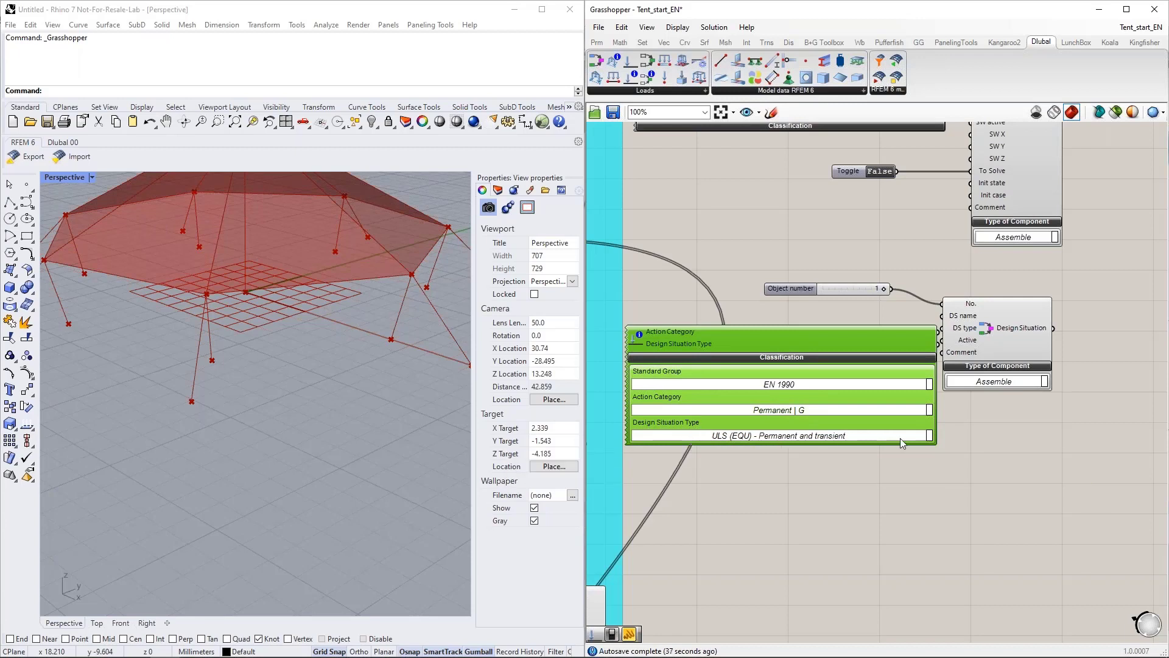
{"action": "left_click_drag", "start_coordinate": [877, 374], "coordinate": [874, 457]}
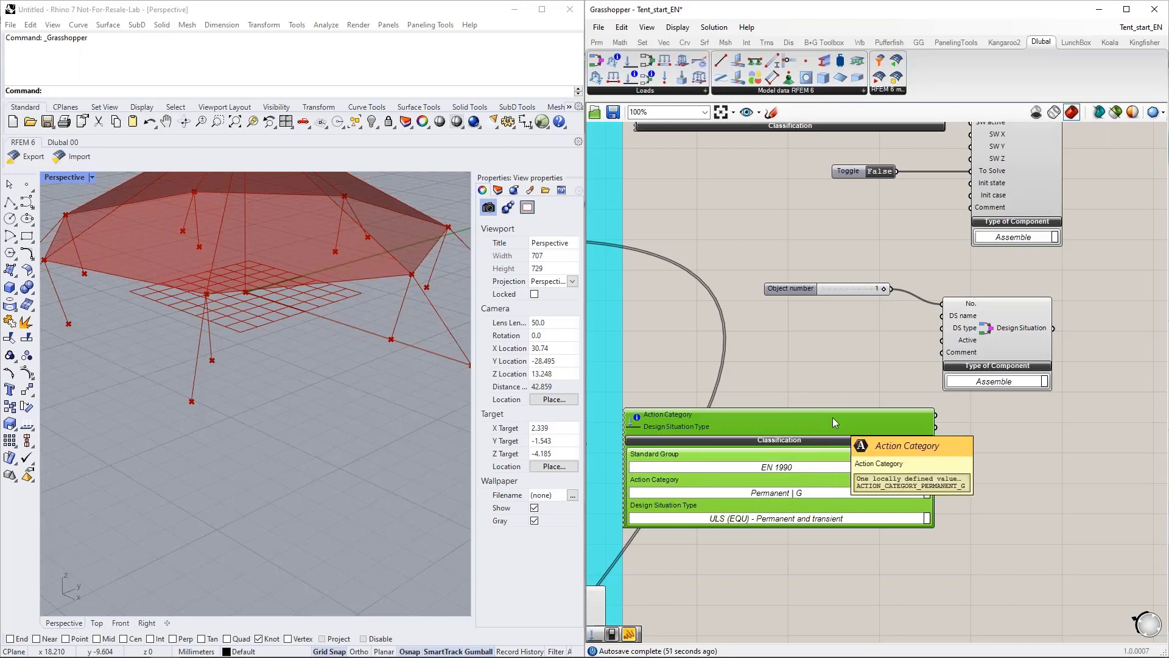
Step: Examine the data parameter and text panel above the cyan group for the stored design situation type
{"action": "scroll", "coordinate": [816, 481], "scroll_direction": "down", "scroll_amount": 5}
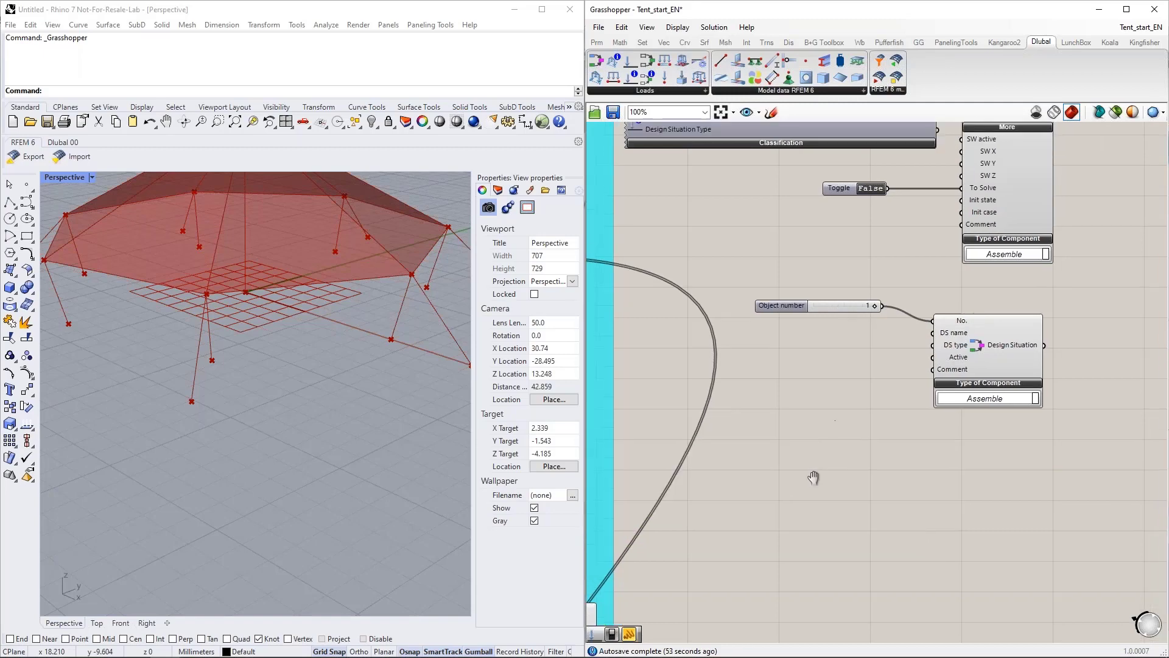
{"action": "right_click_drag", "start_coordinate": [787, 446], "coordinate": [790, 587]}
{"action": "right_click_drag", "start_coordinate": [720, 287], "coordinate": [921, 375]}
{"action": "scroll", "coordinate": [726, 231], "scroll_direction": "up", "scroll_amount": 2}
{"action": "scroll", "coordinate": [725, 231], "scroll_direction": "up", "scroll_amount": 3}
{"action": "left_click_drag", "start_coordinate": [811, 358], "coordinate": [652, 221]}
{"action": "scroll", "coordinate": [642, 192], "scroll_direction": "down", "scroll_amount": 4}
{"action": "scroll", "coordinate": [687, 250], "scroll_direction": "up", "scroll_amount": 3}
{"action": "right_click_drag", "start_coordinate": [653, 276], "coordinate": [660, 304]}
{"action": "left_click", "coordinate": [714, 158]}
{"action": "right_click_drag", "start_coordinate": [706, 196], "coordinate": [762, 267]}
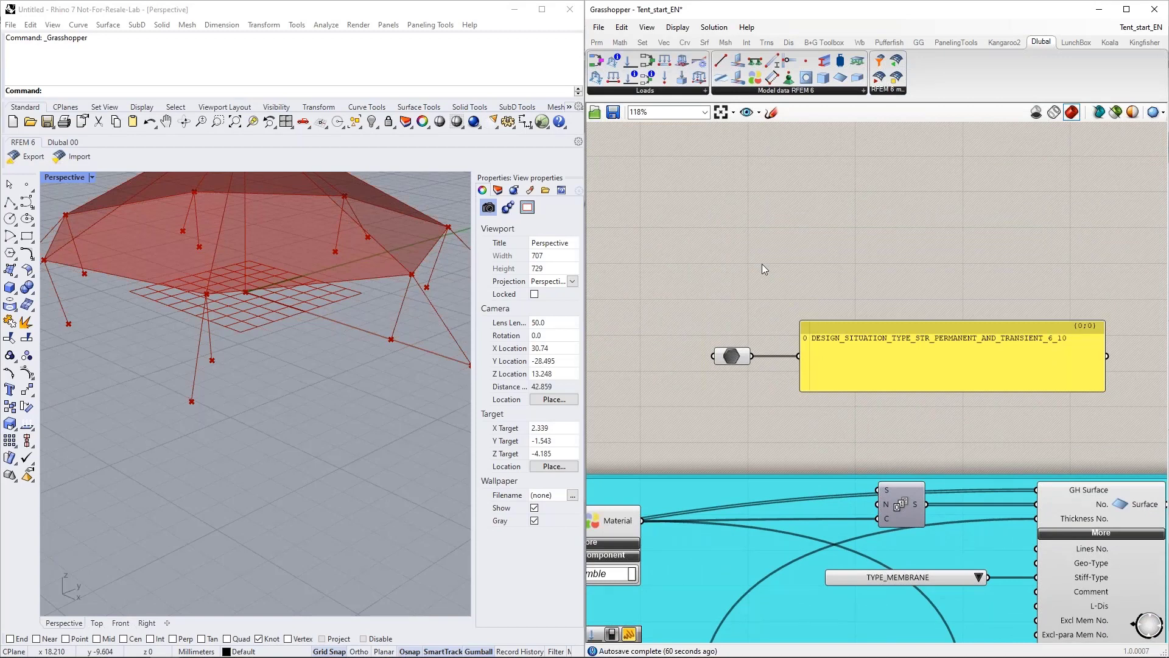
Step: Add an RFEM import component, connect its RFEM Data output to a new RFEM data breakdown component, and expand the latter's Loads outputs
{"action": "mouse_move", "coordinate": [150, 649]}
{"action": "left_click_drag", "start_coordinate": [901, 58], "coordinate": [805, 202]}
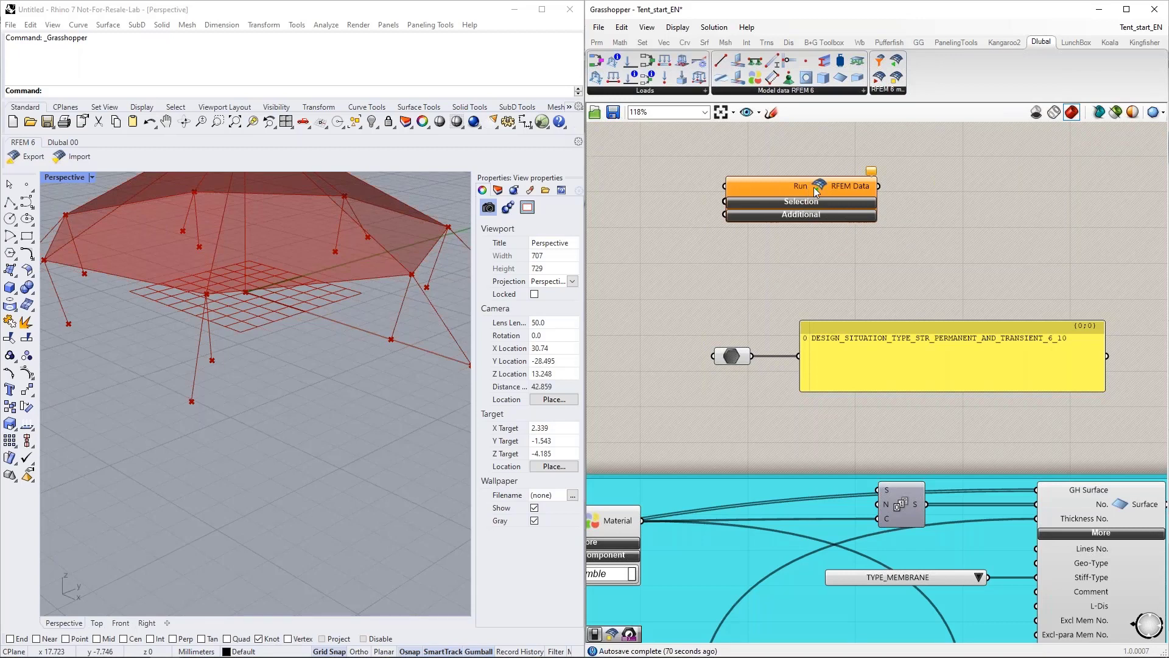
{"action": "left_click_drag", "start_coordinate": [899, 80], "coordinate": [970, 210]}
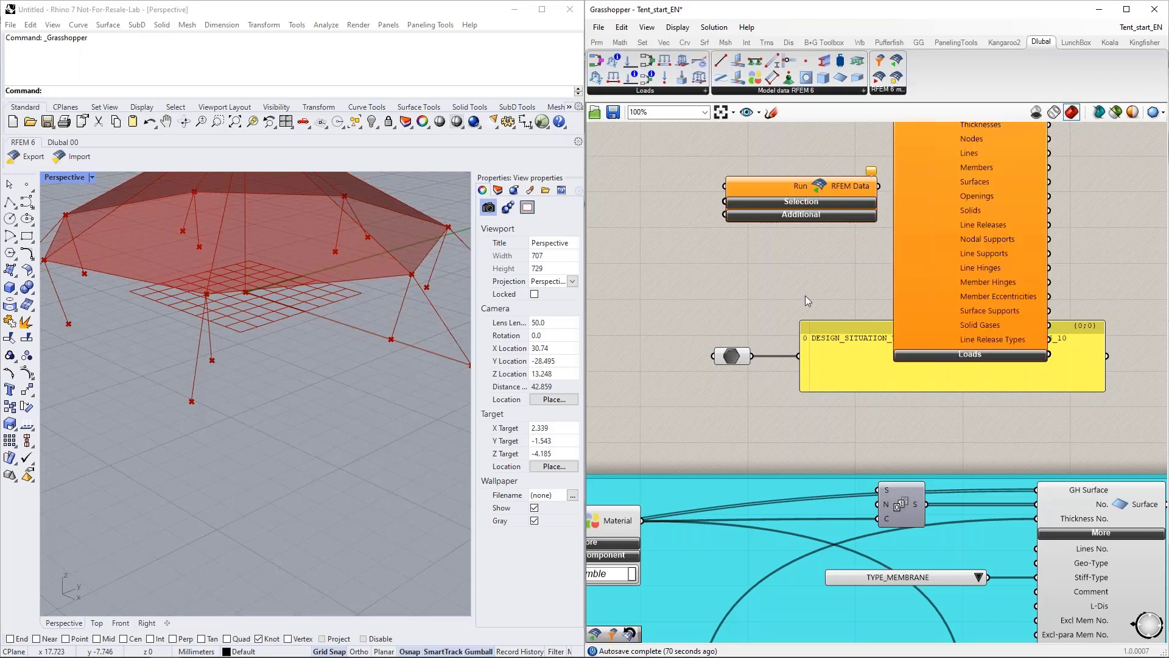
{"action": "scroll", "coordinate": [807, 291], "scroll_direction": "down", "scroll_amount": 3}
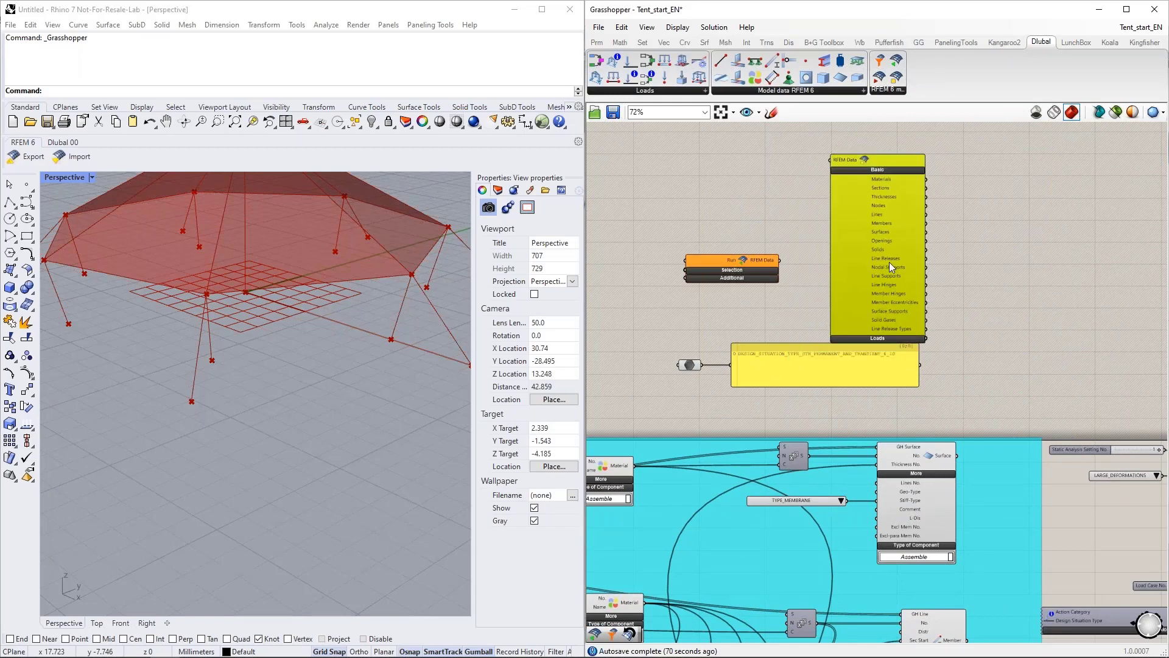
{"action": "key", "text": "Delete"}
{"action": "left_click_drag", "start_coordinate": [897, 79], "coordinate": [885, 261]}
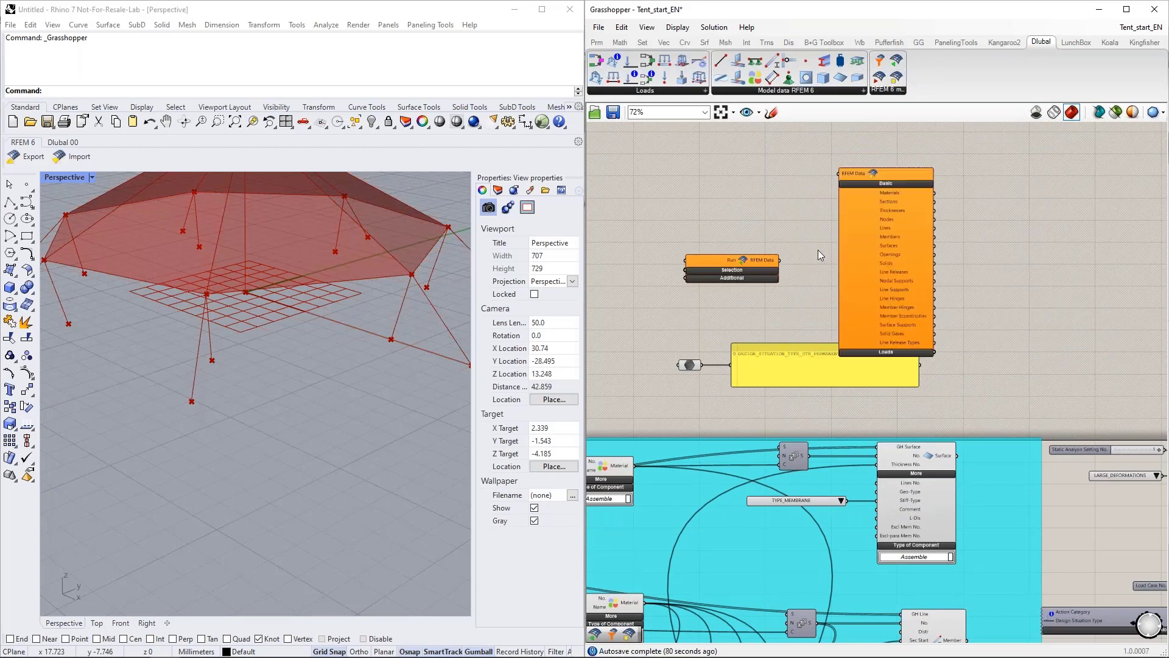
{"action": "left_click_drag", "start_coordinate": [780, 261], "coordinate": [839, 174]}
{"action": "scroll", "coordinate": [910, 327], "scroll_direction": "up", "scroll_amount": 2}
{"action": "left_click", "coordinate": [892, 362]}
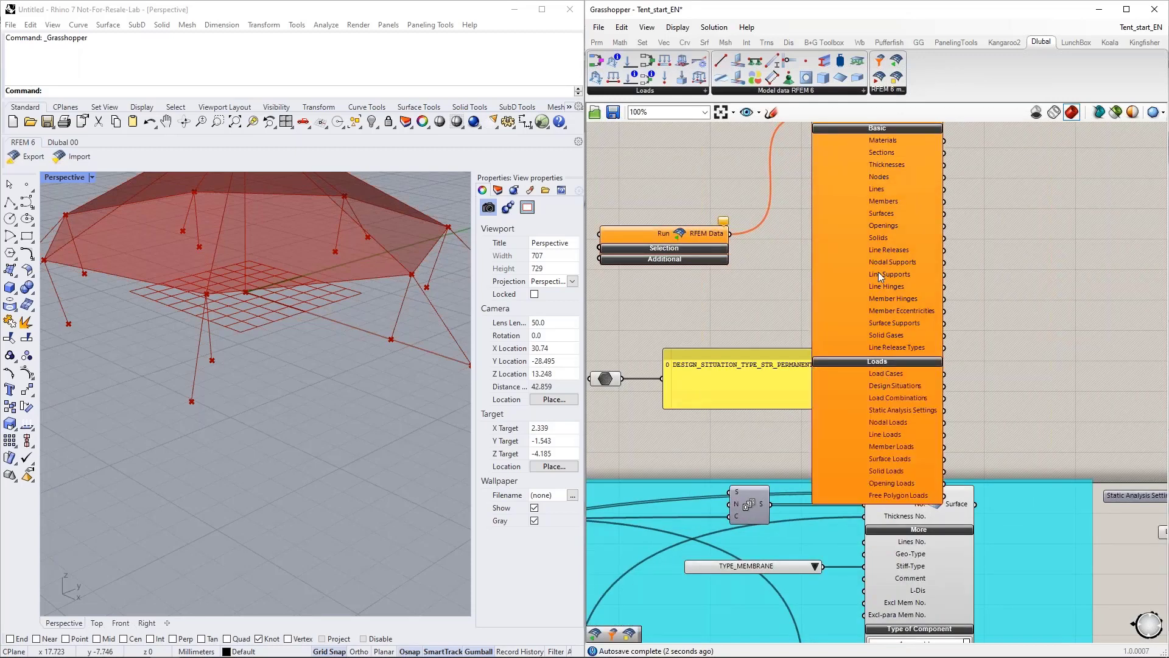
Step: Add a Design Situation component set to Extract and connect the RFEM data breakdown's Design Situations output to it
{"action": "scroll", "coordinate": [787, 250], "scroll_direction": "down", "scroll_amount": 2}
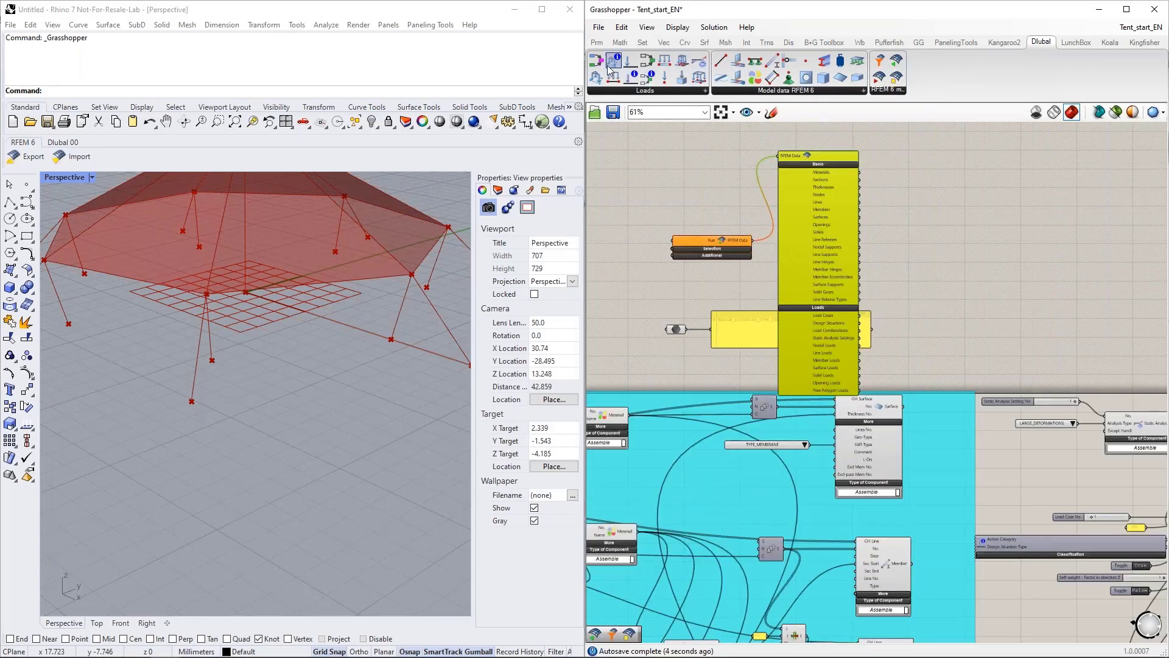
{"action": "left_click_drag", "start_coordinate": [600, 66], "coordinate": [926, 234]}
{"action": "left_click_drag", "start_coordinate": [732, 371], "coordinate": [543, 344]}
{"action": "left_click", "coordinate": [901, 290]}
{"action": "left_click", "coordinate": [824, 277]}
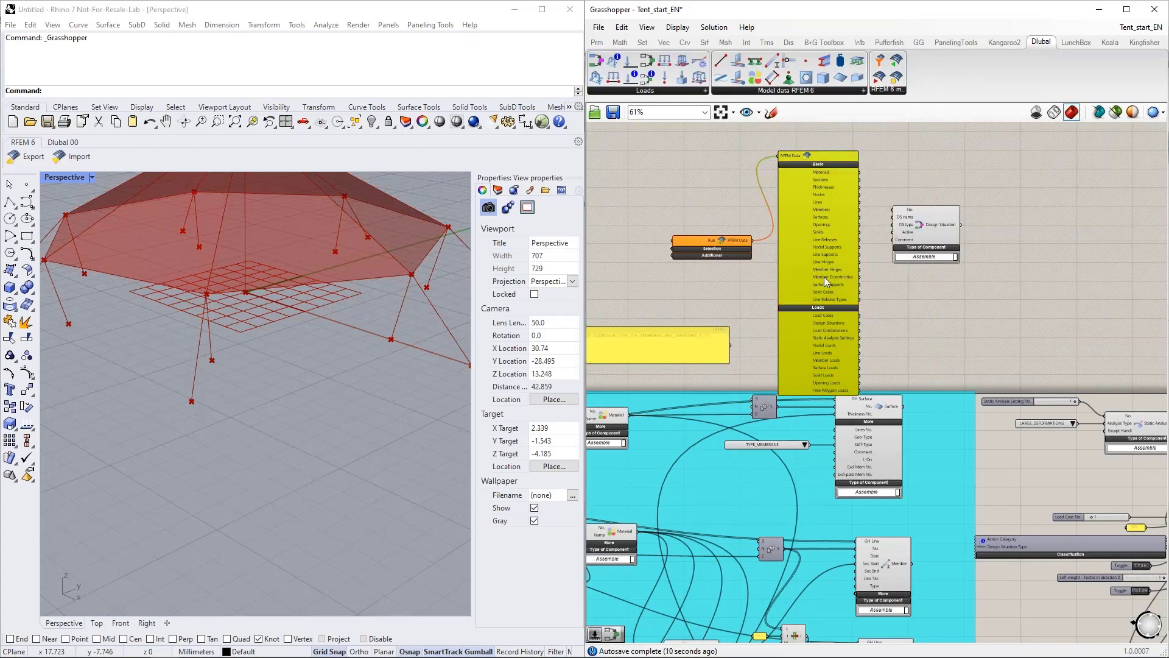
{"action": "scroll", "coordinate": [873, 315], "scroll_direction": "up", "scroll_amount": 2}
{"action": "scroll", "coordinate": [847, 367], "scroll_direction": "up", "scroll_amount": 2}
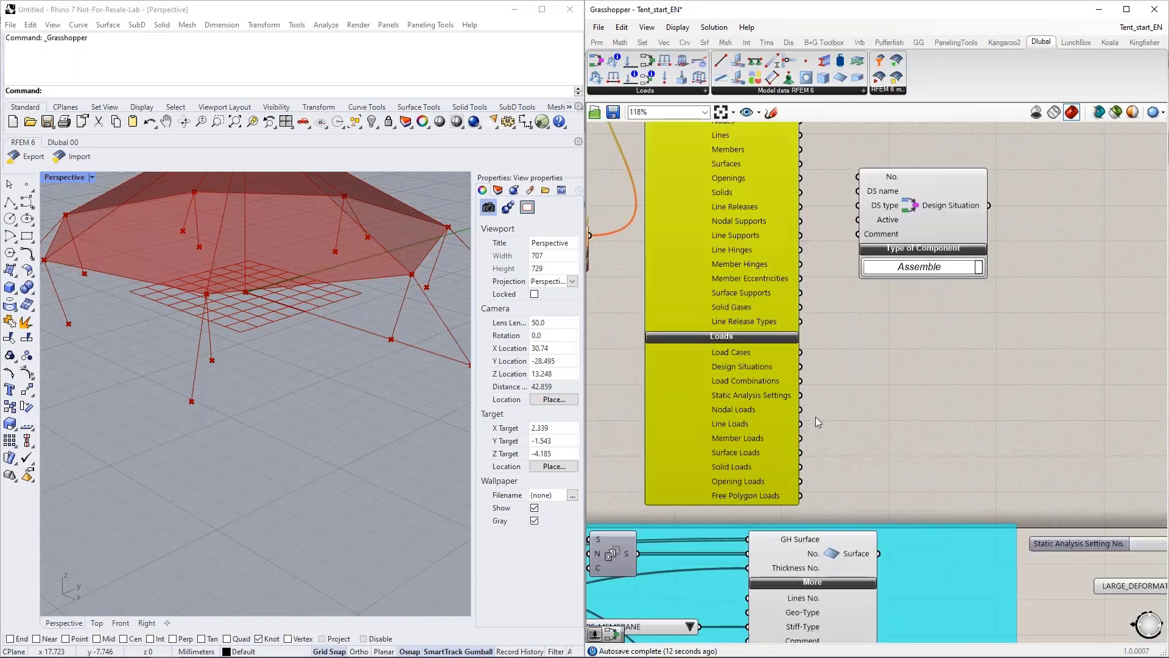
{"action": "left_click", "coordinate": [916, 267]}
{"action": "left_click", "coordinate": [922, 284]}
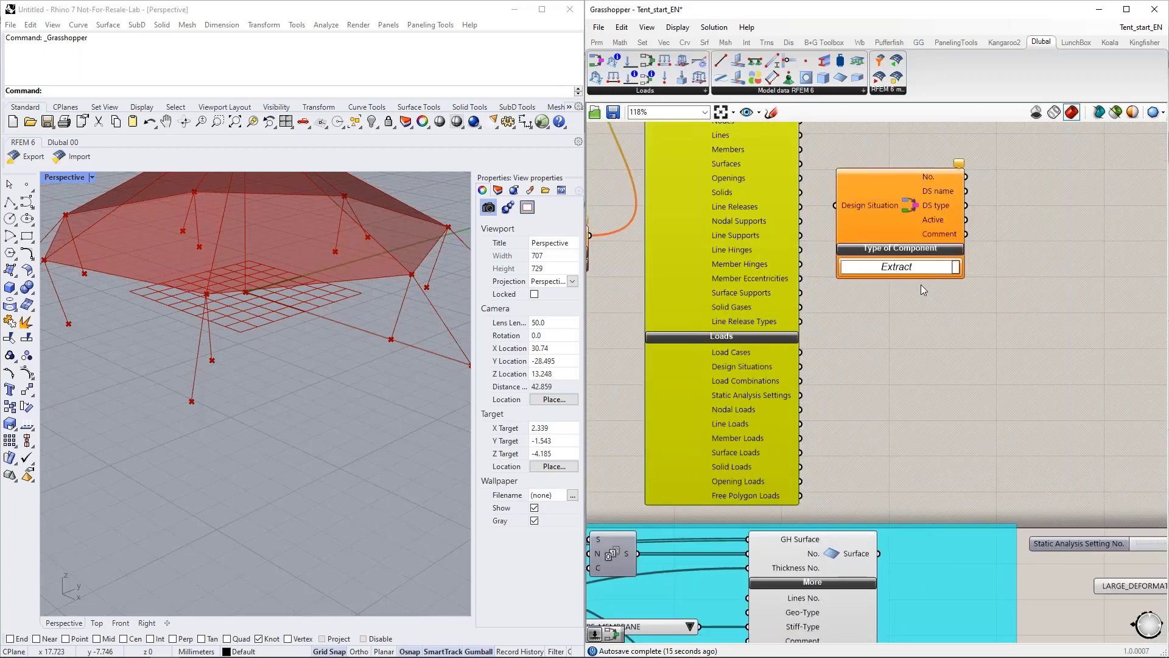
{"action": "left_click_drag", "start_coordinate": [911, 249], "coordinate": [929, 317]}
{"action": "left_click_drag", "start_coordinate": [800, 366], "coordinate": [853, 277]}
{"action": "right_click_drag", "start_coordinate": [926, 365], "coordinate": [865, 419]}
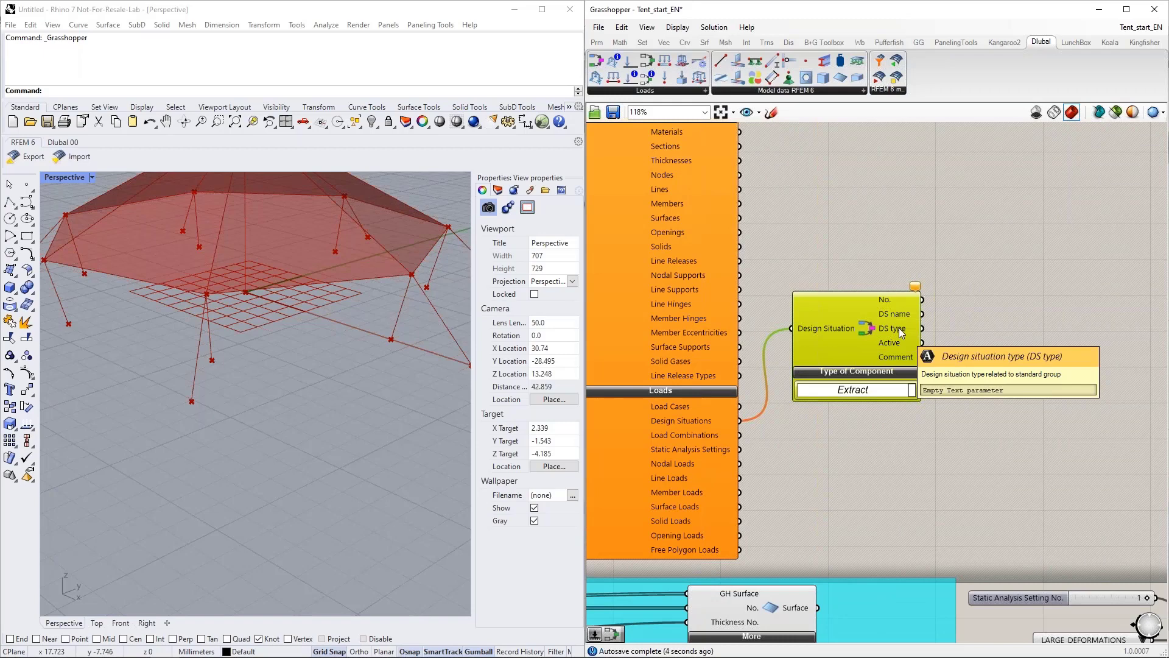
{"action": "scroll", "coordinate": [899, 328], "scroll_direction": "down", "scroll_amount": 2}
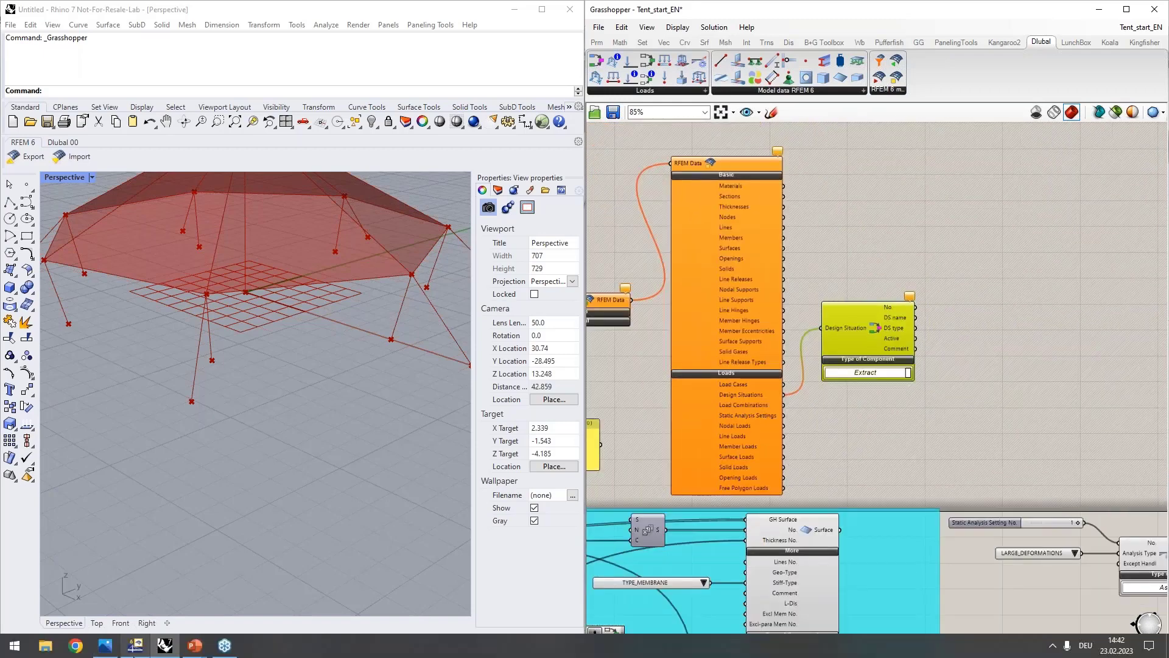
Step: Switch to RFEM, expand the model's Design Situations to view the existing entry, and return to Grasshopper
{"action": "left_click", "coordinate": [144, 647]}
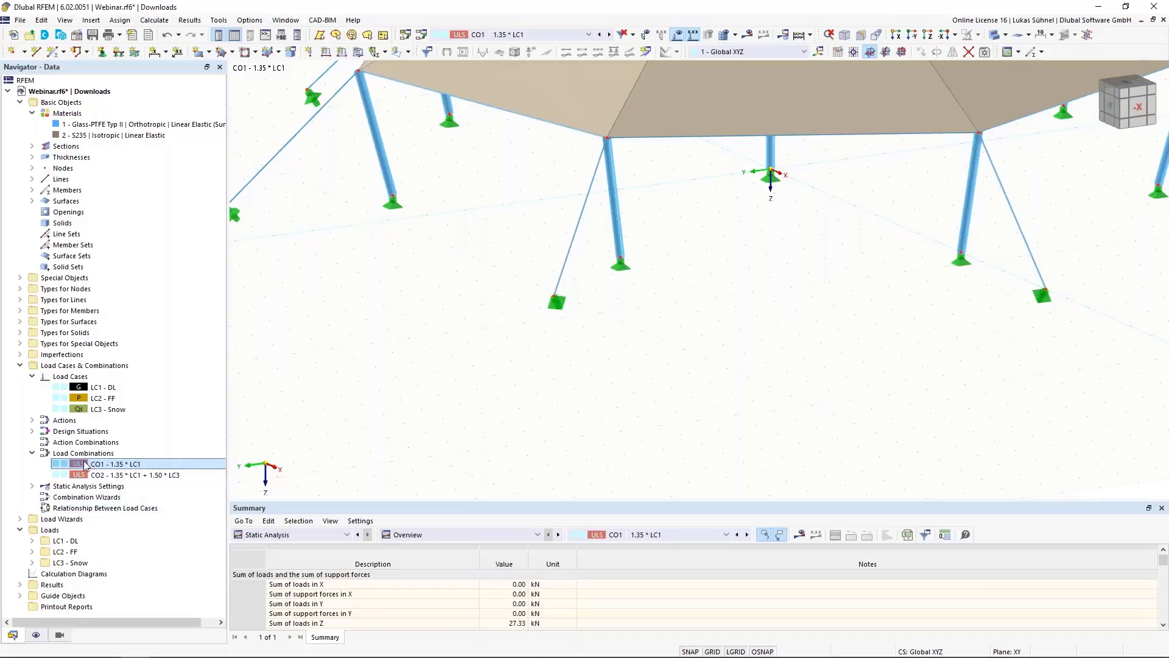
{"action": "left_click", "coordinate": [44, 432]}
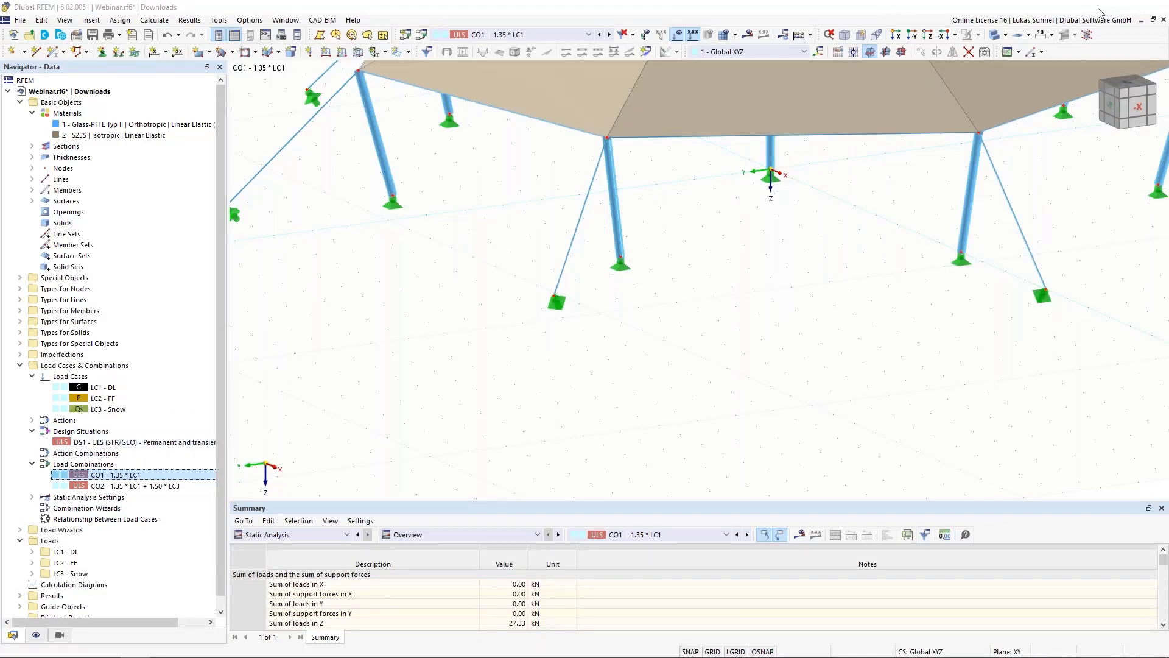
{"action": "left_click", "coordinate": [1100, 8]}
Step: Delete the RFEM import component, the RFEM data breakdown component and the extracting Design Situation component
{"action": "scroll", "coordinate": [963, 399], "scroll_direction": "down", "scroll_amount": 3}
{"action": "right_click_drag", "start_coordinate": [963, 399], "coordinate": [1004, 368]}
{"action": "left_click_drag", "start_coordinate": [1046, 358], "coordinate": [757, 235]}
{"action": "key", "text": "Delete"}
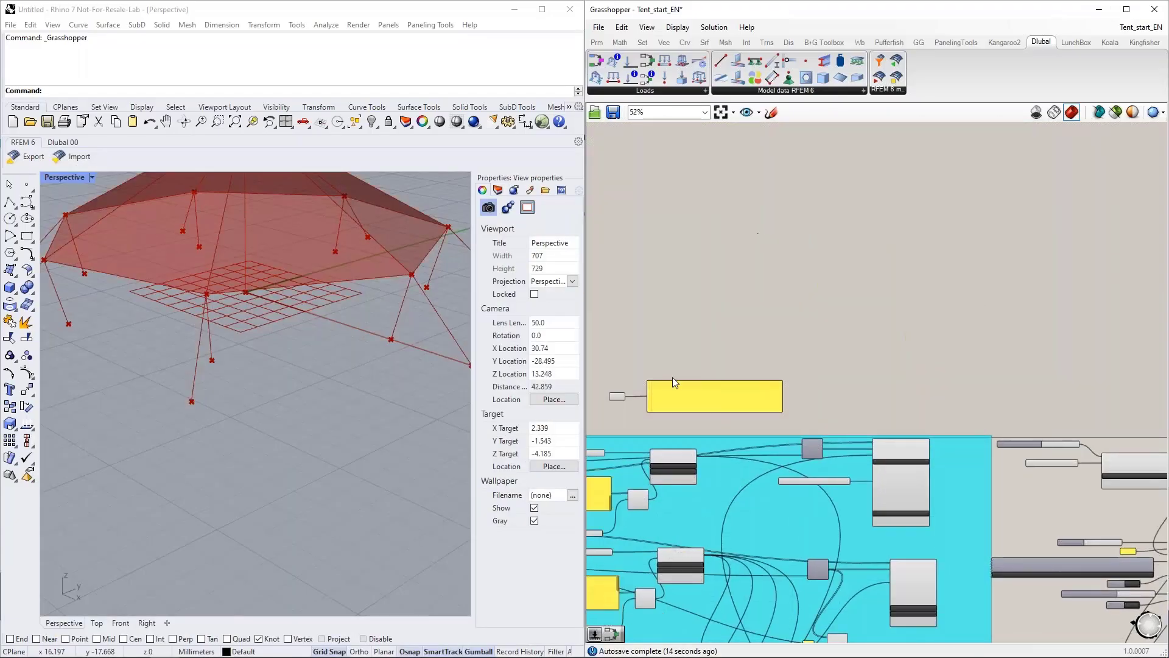
Step: Copy the data parameter holding DESIGN_SITUATION_TYPE_STR_PERMANENT_AND_TRANSIENT_6_10 and paste it below the Object number slider of the assembling Design Situation component
{"action": "right_click_drag", "start_coordinate": [720, 329], "coordinate": [773, 290]}
{"action": "scroll", "coordinate": [751, 324], "scroll_direction": "up", "scroll_amount": 4}
{"action": "scroll", "coordinate": [763, 309], "scroll_direction": "down", "scroll_amount": 2}
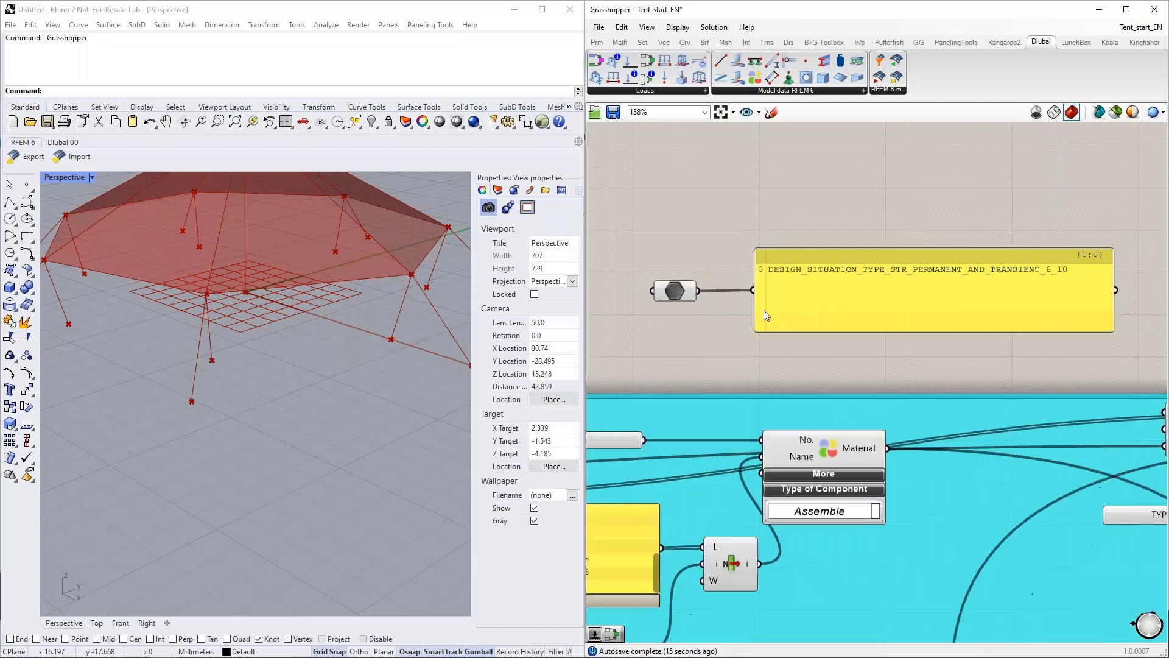
{"action": "right_click_drag", "start_coordinate": [750, 343], "coordinate": [666, 269]}
{"action": "scroll", "coordinate": [668, 273], "scroll_direction": "down", "scroll_amount": 2}
{"action": "left_click_drag", "start_coordinate": [705, 278], "coordinate": [615, 219]}
{"action": "left_click", "coordinate": [637, 270]}
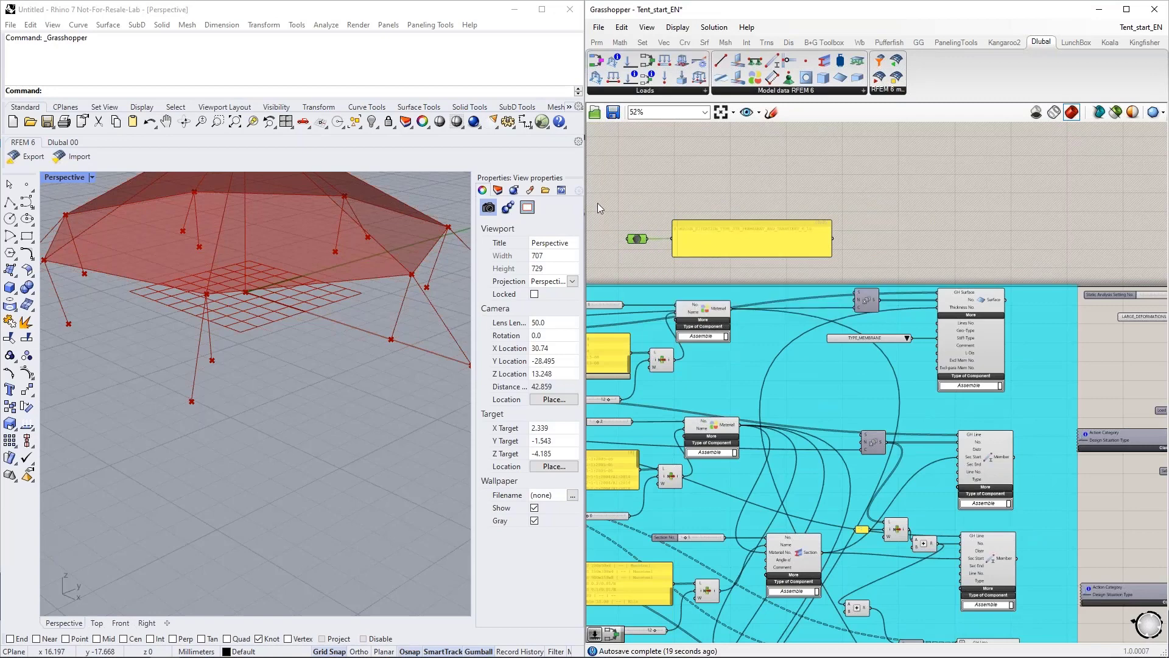
{"action": "scroll", "coordinate": [599, 207], "scroll_direction": "down", "scroll_amount": 5}
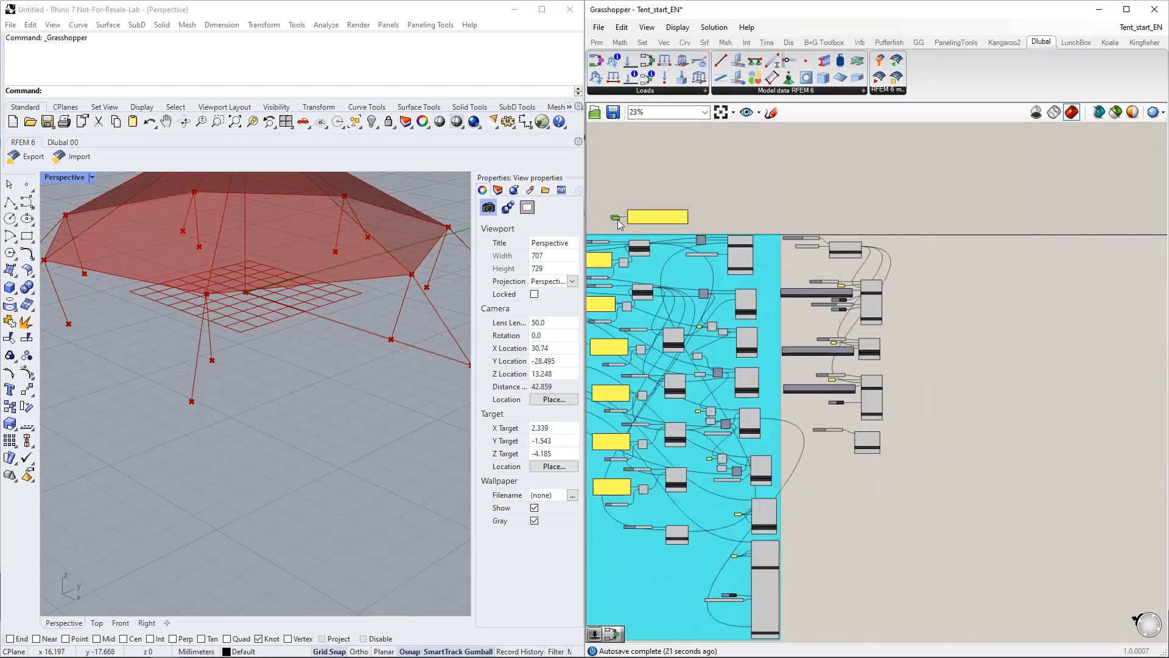
{"action": "scroll", "coordinate": [845, 439], "scroll_direction": "up", "scroll_amount": 8}
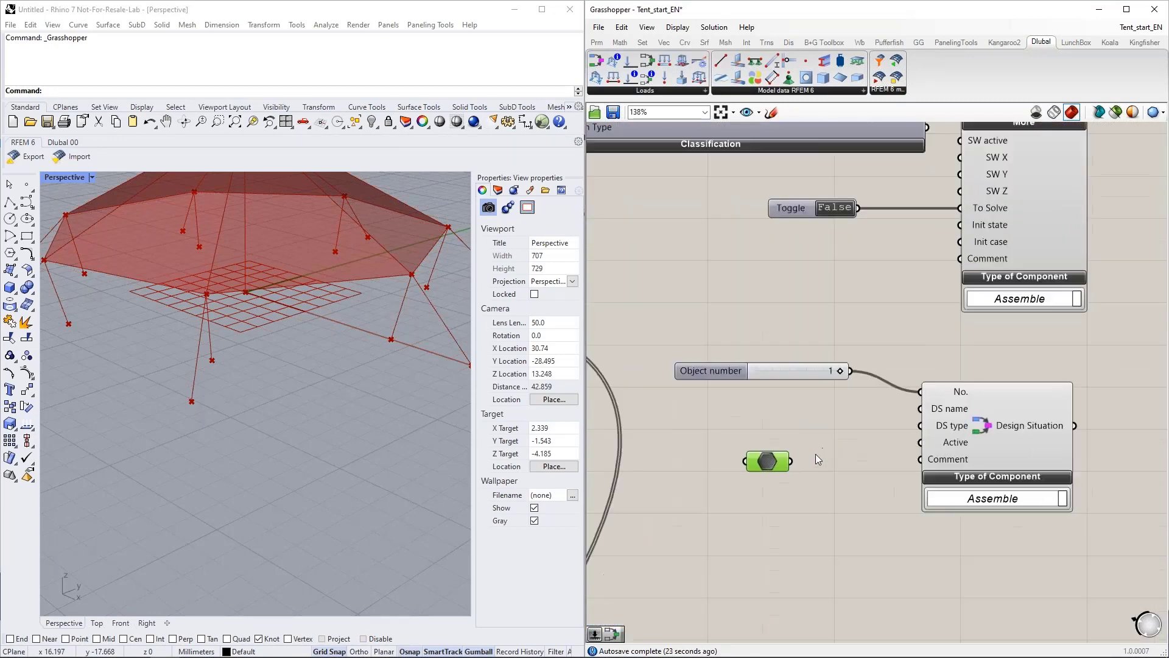
Step: Connect the pasted data parameter to the Design Situation's DS type input and align it with that input
{"action": "left_click_drag", "start_coordinate": [791, 461], "coordinate": [920, 426]}
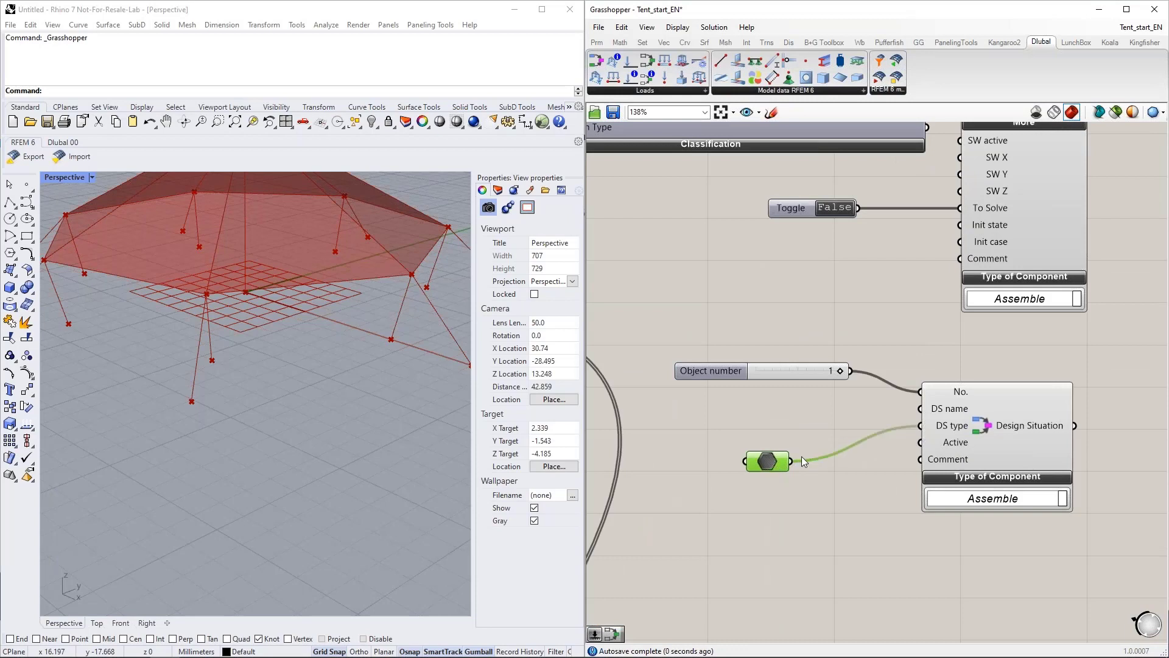
{"action": "left_click_drag", "start_coordinate": [776, 467], "coordinate": [767, 433]}
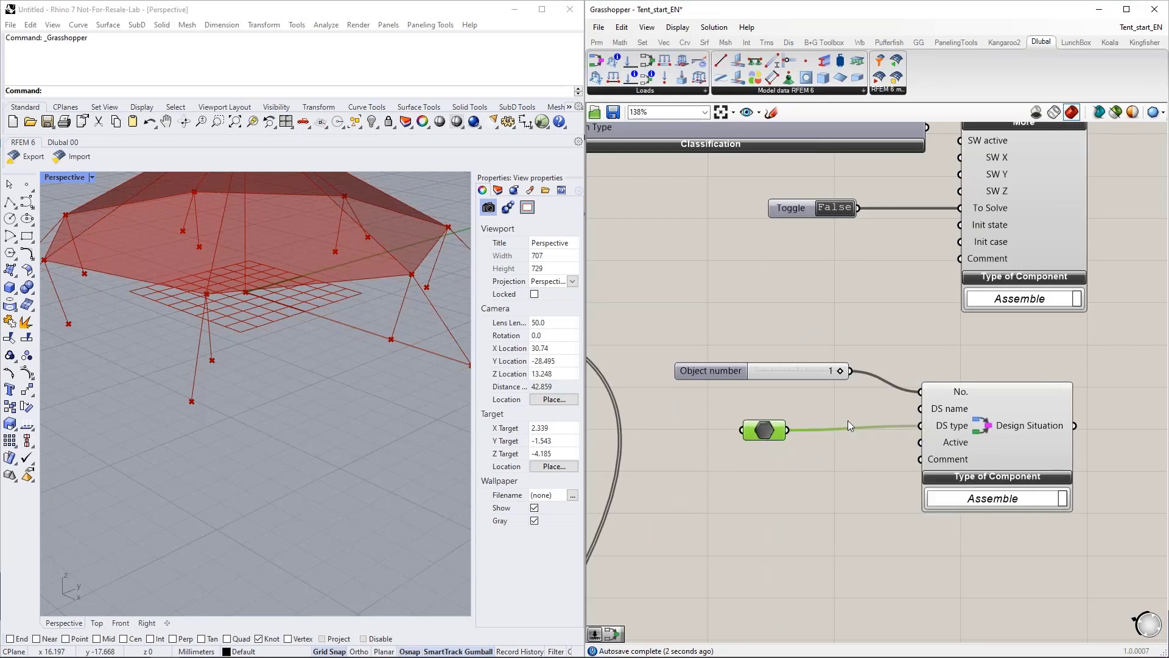
{"action": "right_click_drag", "start_coordinate": [831, 562], "coordinate": [798, 468]}
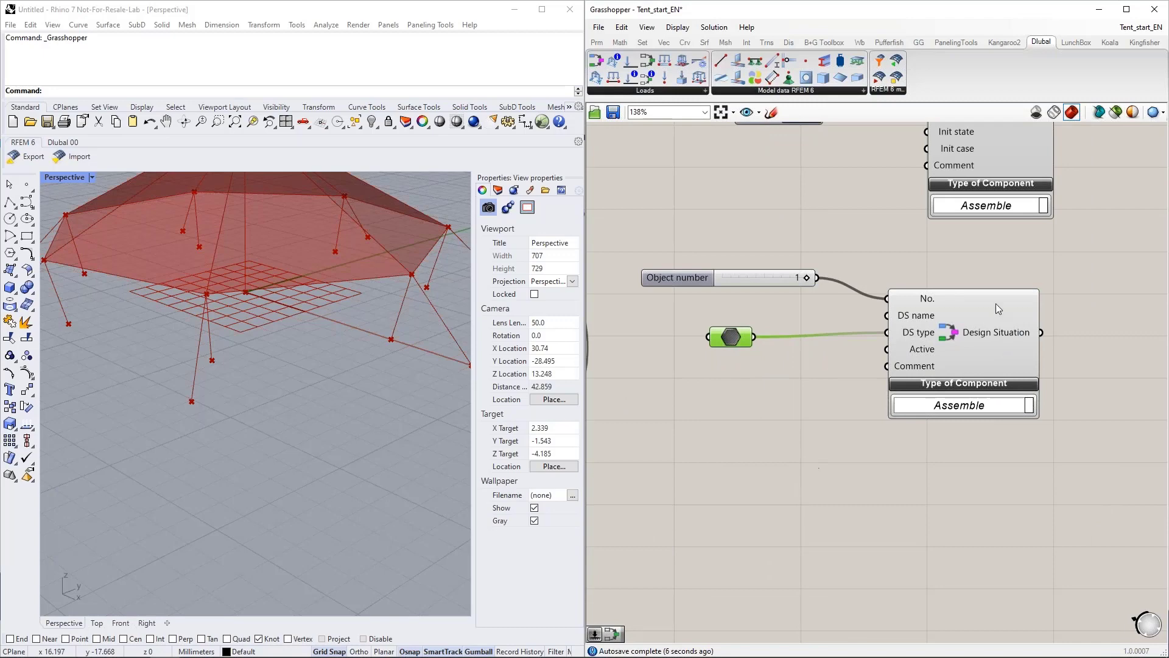
{"action": "left_click", "coordinate": [940, 405]}
{"action": "left_click", "coordinate": [837, 435]}
Step: Add a Load Combination component below the Design Situation component, offset to its right
{"action": "right_click_drag", "start_coordinate": [948, 306], "coordinate": [819, 291]}
{"action": "scroll", "coordinate": [819, 293], "scroll_direction": "down", "scroll_amount": 2}
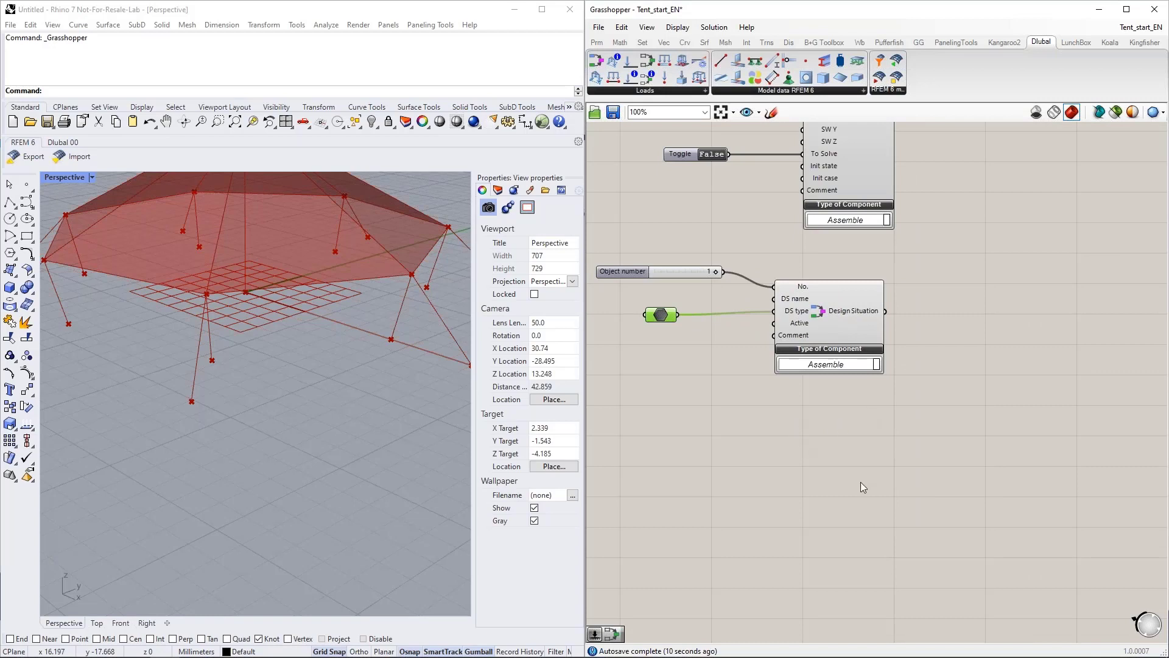
{"action": "right_click_drag", "start_coordinate": [869, 153], "coordinate": [883, 133]}
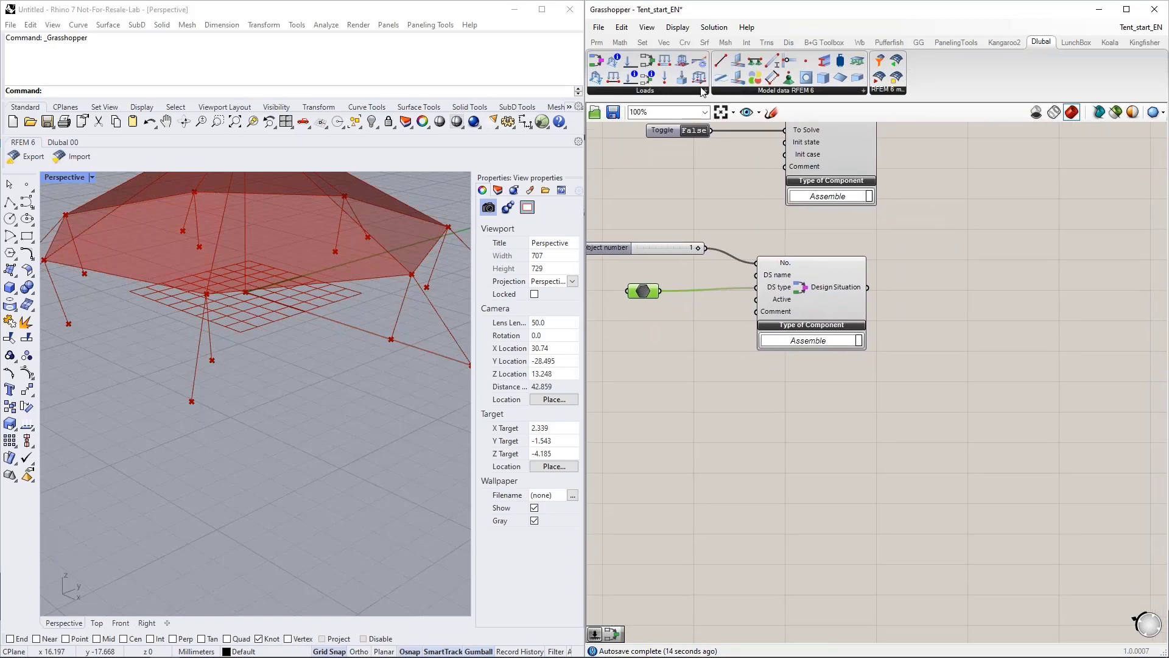
{"action": "left_click", "coordinate": [648, 58]}
{"action": "left_click", "coordinate": [975, 435]}
{"action": "right_click_drag", "start_coordinate": [882, 441], "coordinate": [892, 403]}
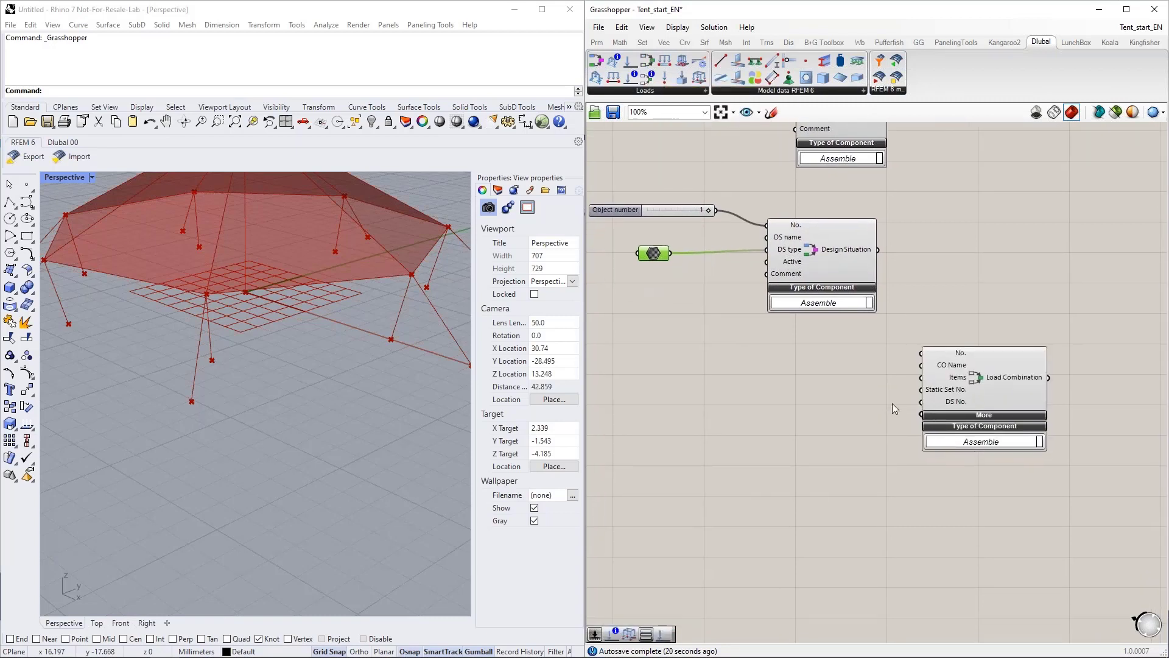
{"action": "left_click_drag", "start_coordinate": [976, 376], "coordinate": [952, 385]}
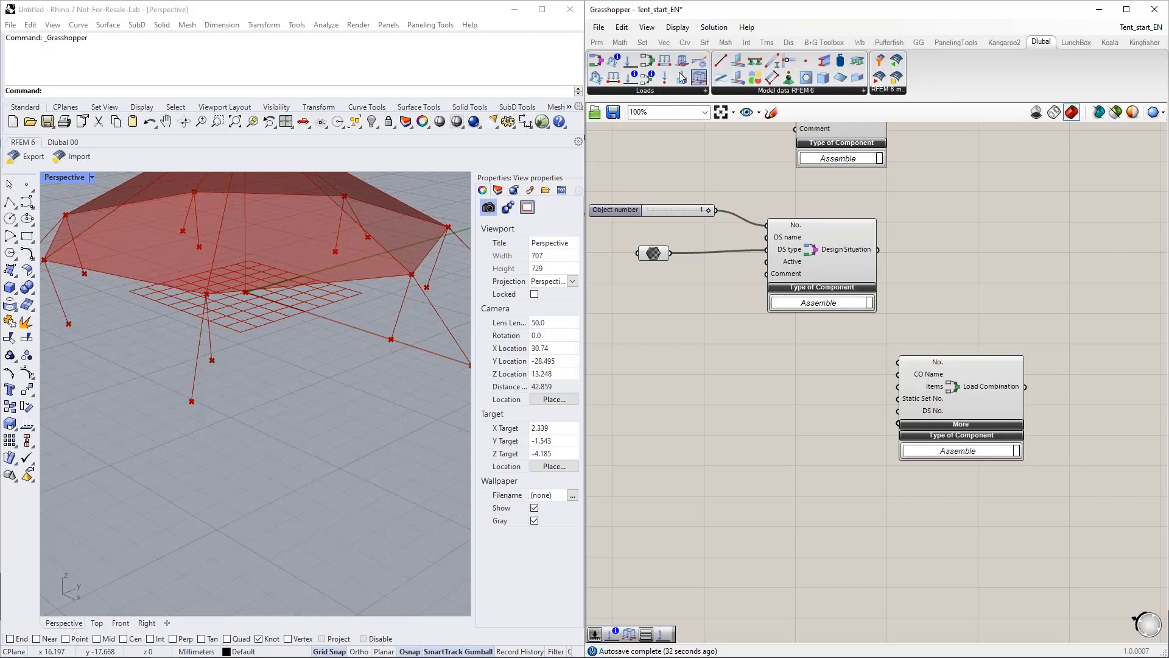
Step: Add a Load Combination Items component, connect it to the Load Combination's Items input, and align it with that input
{"action": "left_click_drag", "start_coordinate": [651, 80], "coordinate": [899, 386]}
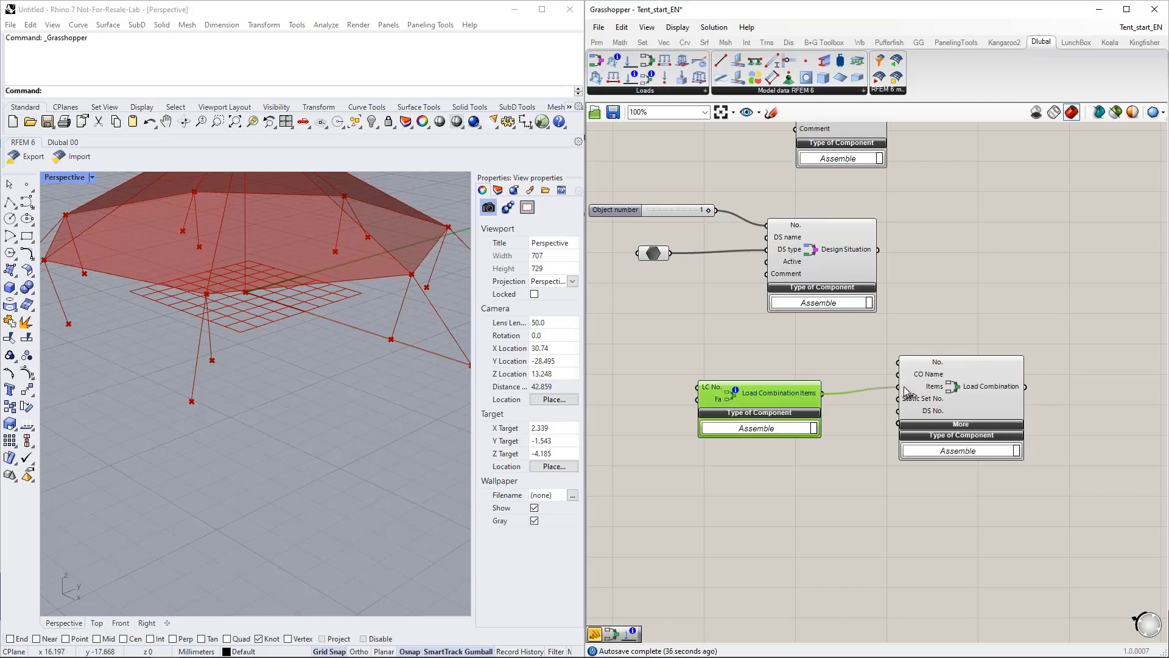
{"action": "left_click_drag", "start_coordinate": [791, 390], "coordinate": [818, 381]}
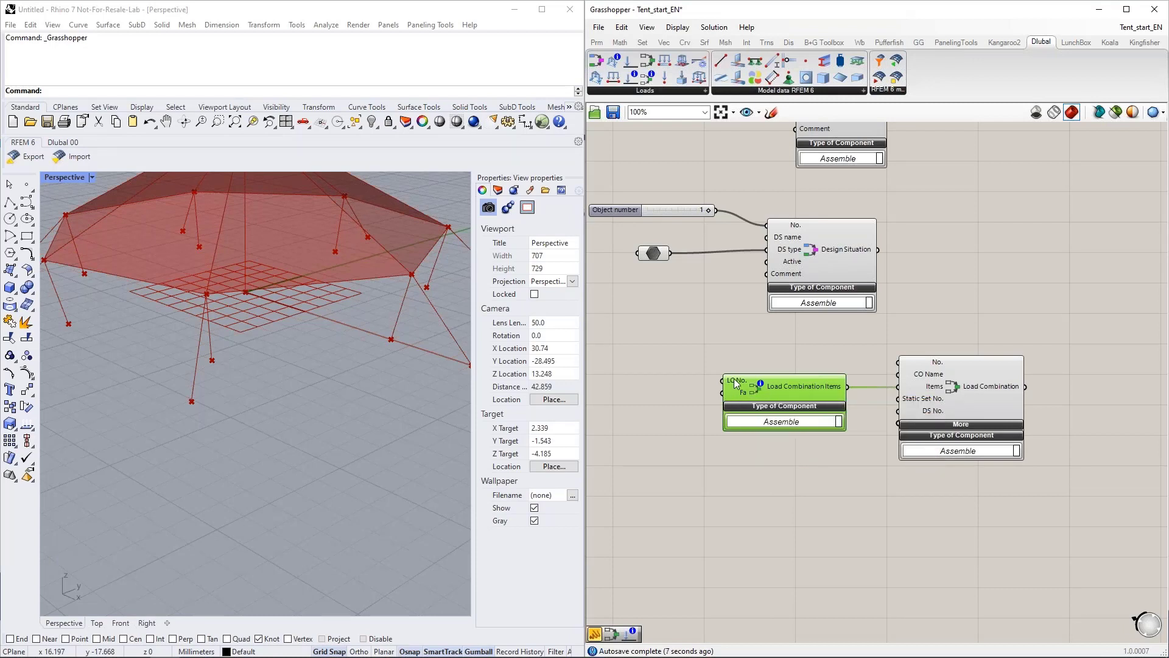
{"action": "mouse_move", "coordinate": [739, 396]}
{"action": "right_click_drag", "start_coordinate": [807, 481], "coordinate": [798, 445]}
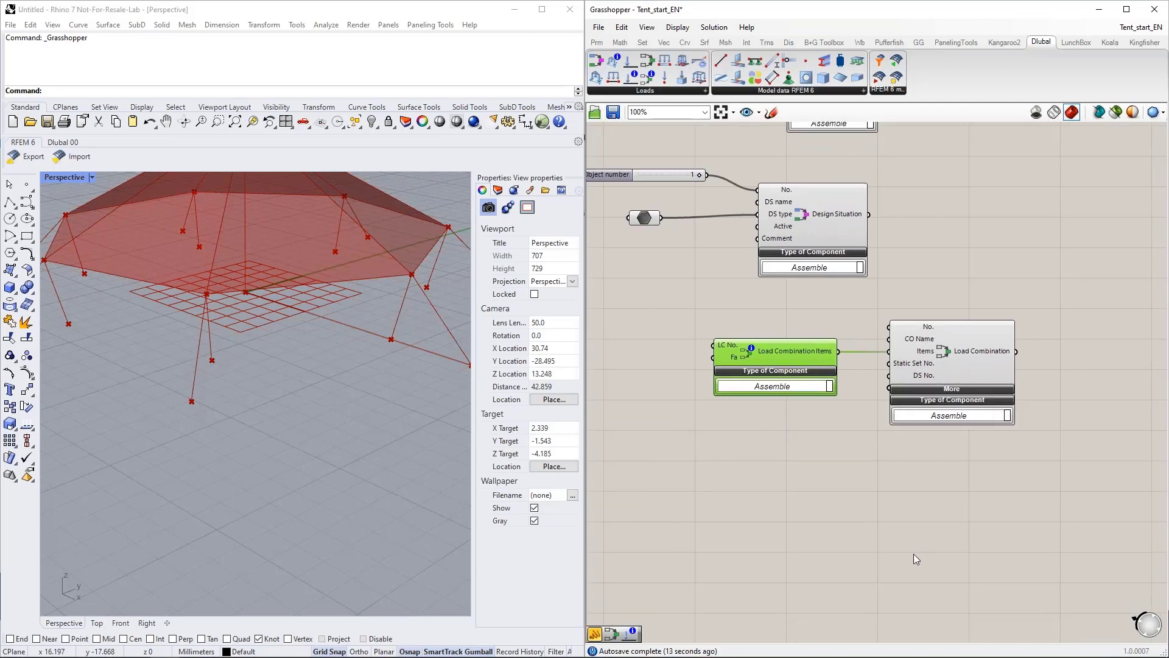
Step: Connect the static analysis settings component above the load cases to the Load Combination's Static Set No. input
{"action": "scroll", "coordinate": [905, 570], "scroll_direction": "down", "scroll_amount": 4}
{"action": "left_click_drag", "start_coordinate": [928, 462], "coordinate": [959, 150]}
{"action": "right_click_drag", "start_coordinate": [960, 150], "coordinate": [946, 314]}
{"action": "left_click_drag", "start_coordinate": [963, 388], "coordinate": [943, 153]}
{"action": "right_click_drag", "start_coordinate": [848, 225], "coordinate": [822, 355]}
{"action": "scroll", "coordinate": [820, 261], "scroll_direction": "up", "scroll_amount": 4}
{"action": "left_click_drag", "start_coordinate": [794, 219], "coordinate": [941, 330]}
{"action": "scroll", "coordinate": [868, 247], "scroll_direction": "down", "scroll_amount": 1}
{"action": "scroll", "coordinate": [868, 247], "scroll_direction": "down", "scroll_amount": 4}
{"action": "left_click_drag", "start_coordinate": [933, 269], "coordinate": [904, 593]}
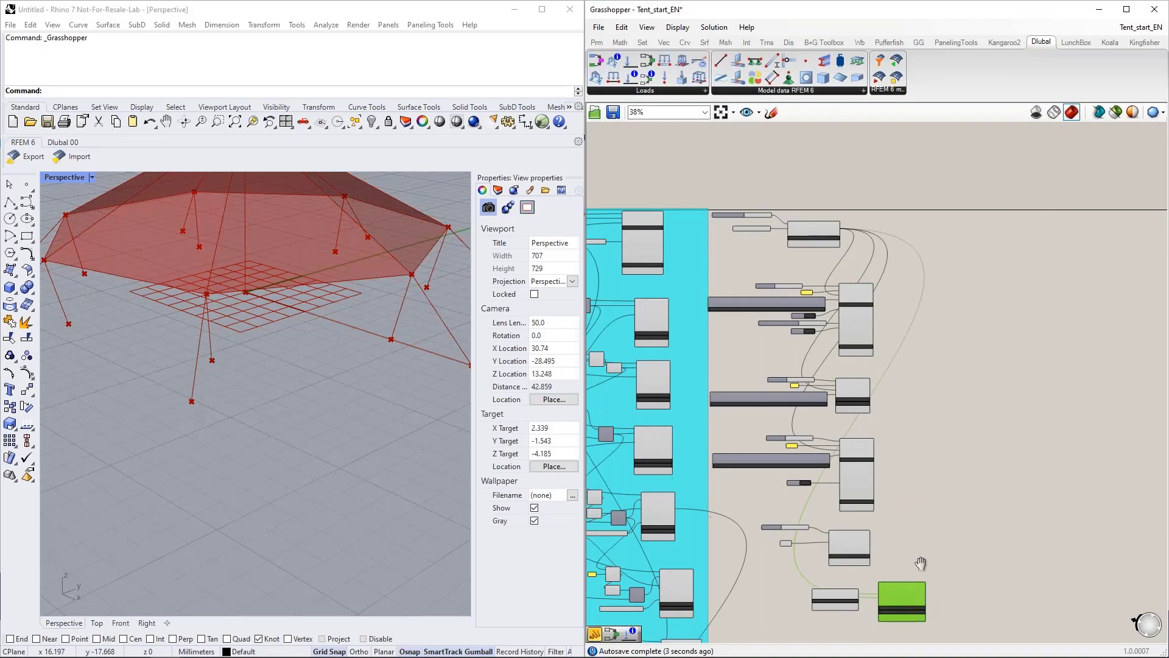
Step: Connect the Design Situation output to the Load Combination's DS No. input
{"action": "scroll", "coordinate": [875, 454], "scroll_direction": "up", "scroll_amount": 7}
{"action": "left_click_drag", "start_coordinate": [860, 212], "coordinate": [884, 436]}
{"action": "scroll", "coordinate": [894, 417], "scroll_direction": "down", "scroll_amount": 3}
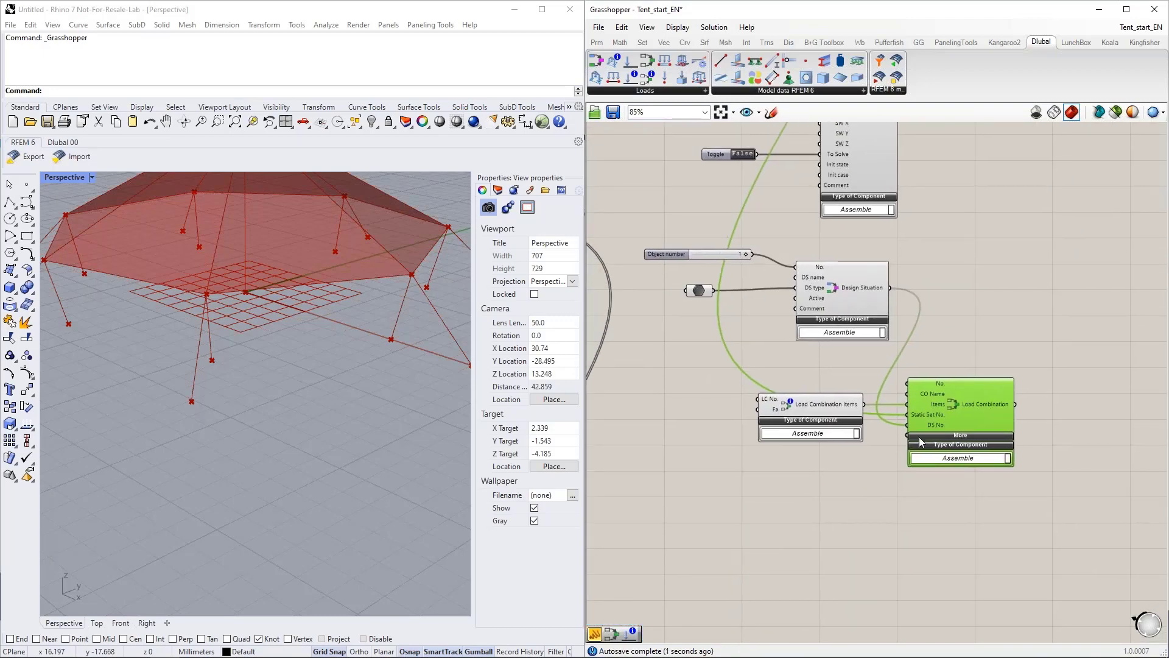
{"action": "right_click_drag", "start_coordinate": [863, 489], "coordinate": [969, 473]}
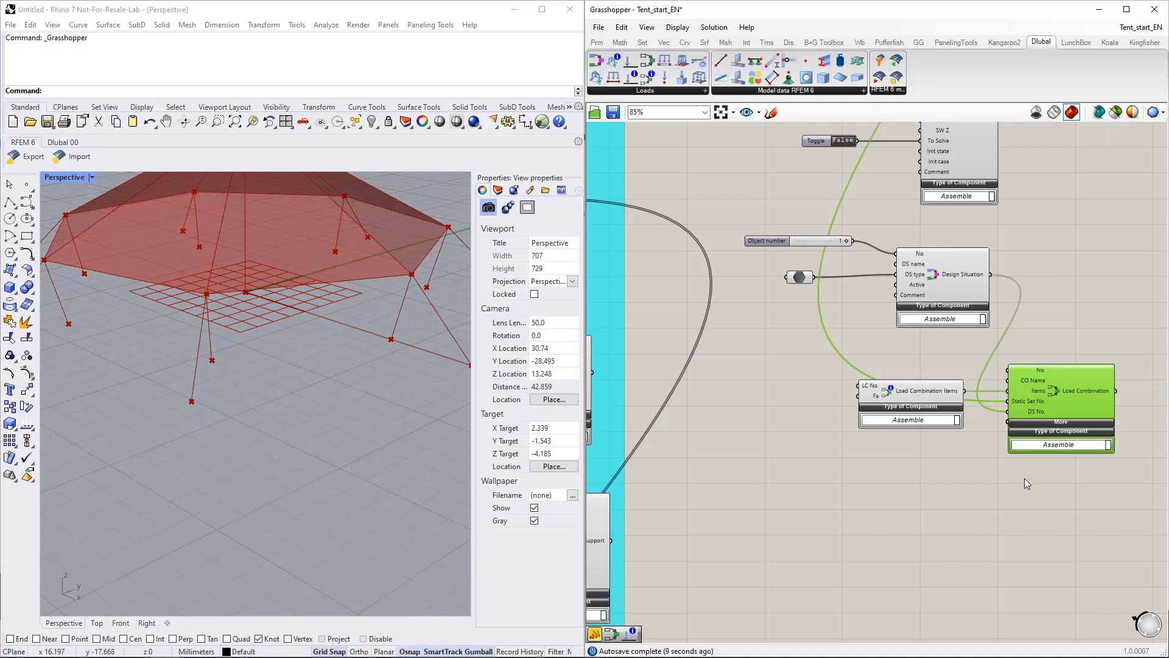
Step: Move the Load Combination Items and Load Combination components together slightly farther right on the canvas
{"action": "left_click_drag", "start_coordinate": [1046, 493], "coordinate": [971, 396]}
{"action": "left_click", "coordinate": [951, 479]}
{"action": "right_click_drag", "start_coordinate": [952, 481], "coordinate": [891, 465]}
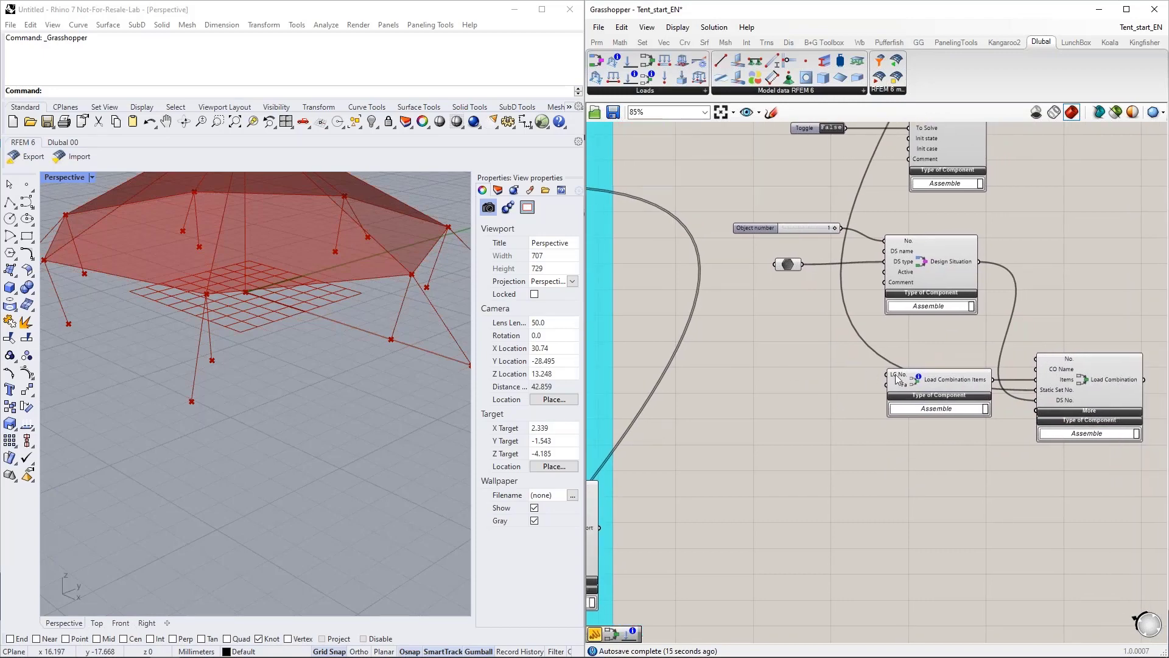
{"action": "scroll", "coordinate": [896, 375], "scroll_direction": "up", "scroll_amount": 5}
{"action": "scroll", "coordinate": [912, 403], "scroll_direction": "down", "scroll_amount": 5}
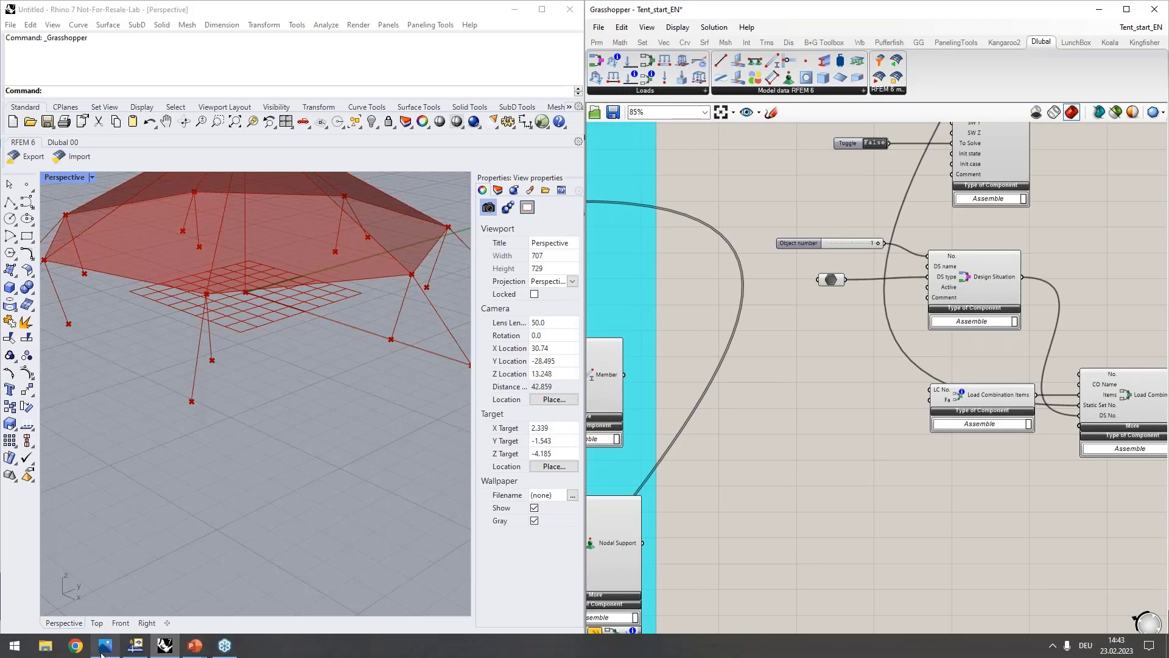
Step: Switch to RFEM, examine the load cases and factors assigned to load combination CO1, and return to Grasshopper
{"action": "left_click", "coordinate": [135, 645]}
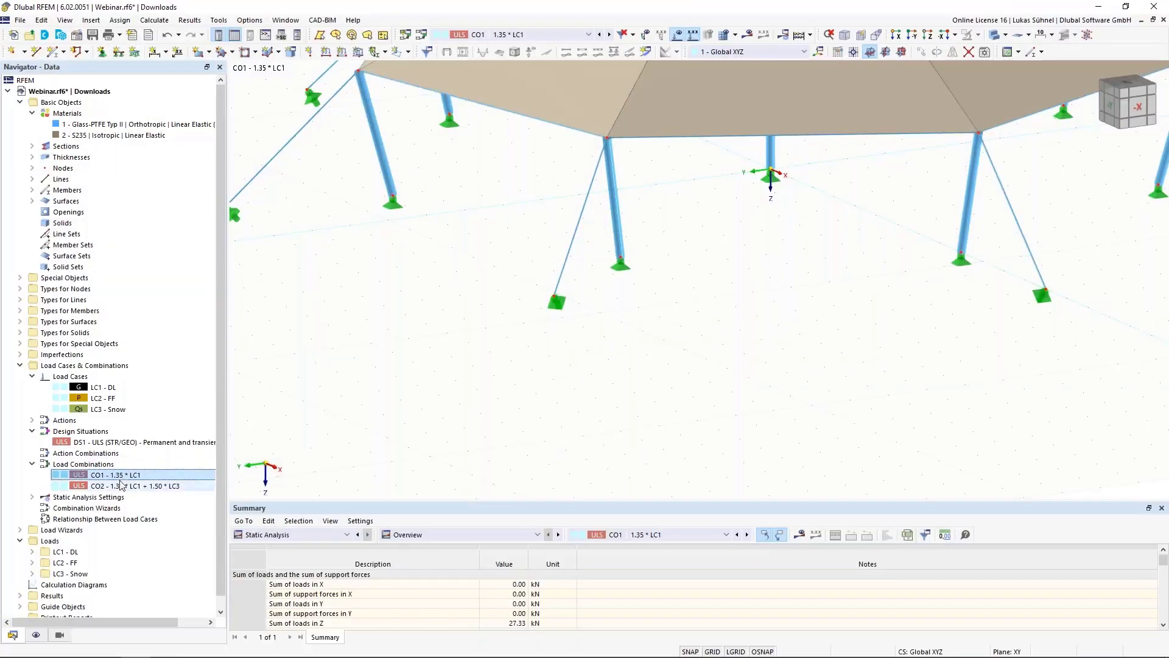
{"action": "double_click", "coordinate": [117, 483]}
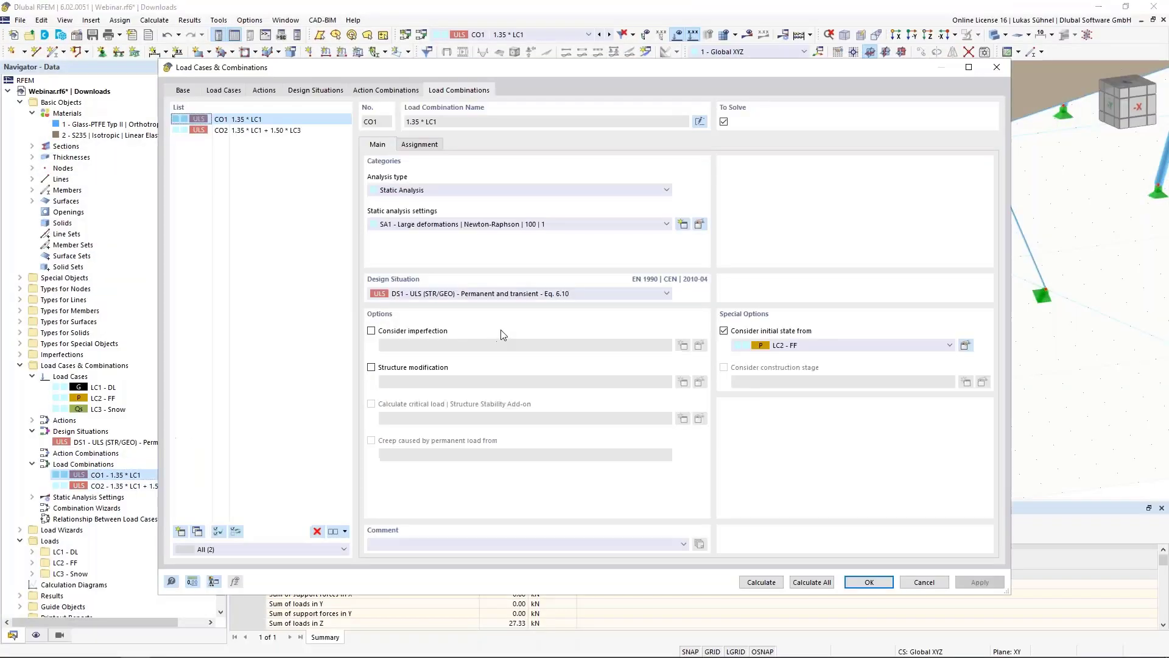
{"action": "left_click", "coordinate": [419, 145]}
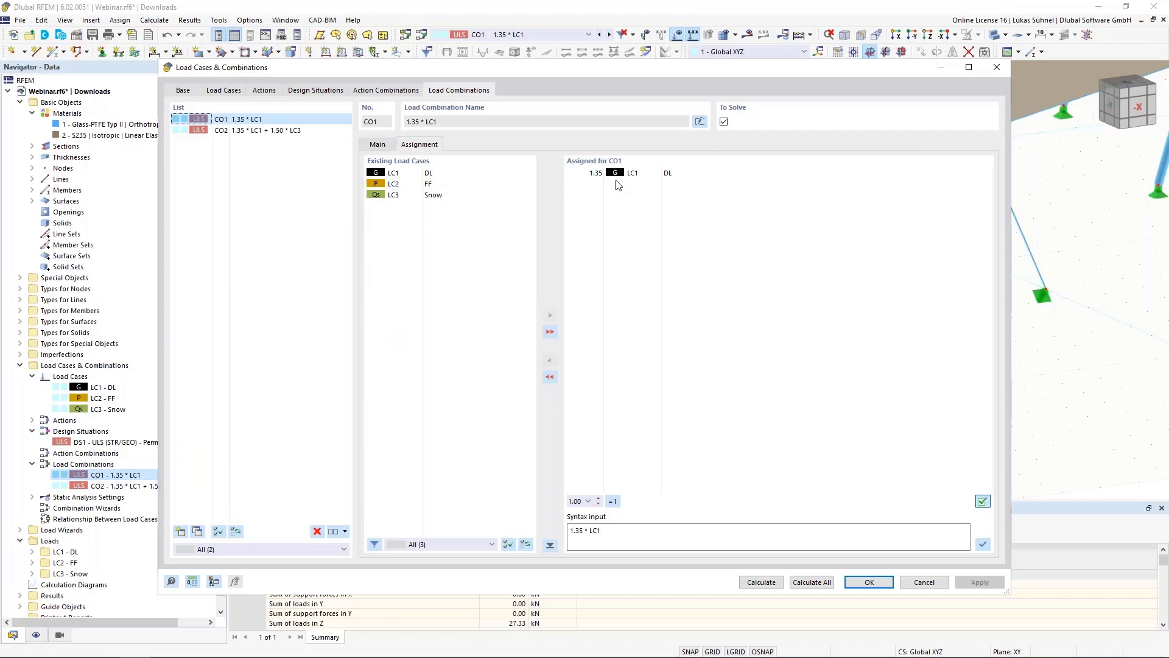
{"action": "left_click", "coordinate": [922, 582]}
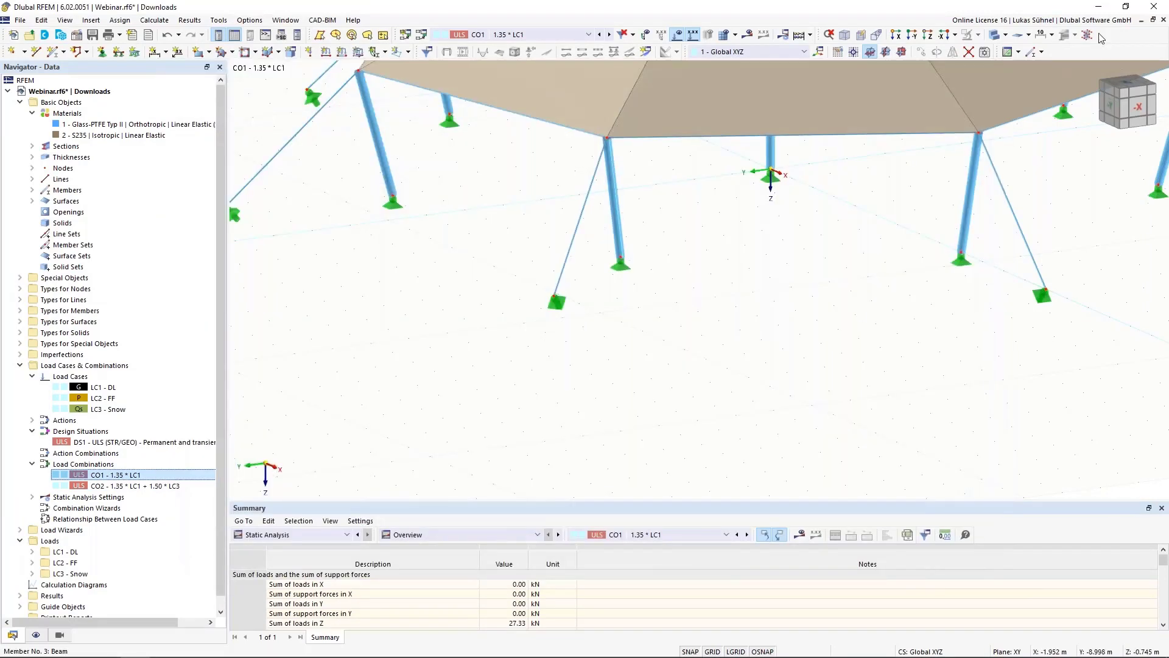
{"action": "left_click", "coordinate": [1098, 7]}
Step: Add a panel containing 1 with multiline data turned off and connect it to the Load Combination Items' LC No. input
{"action": "scroll", "coordinate": [769, 397], "scroll_direction": "up", "scroll_amount": 3}
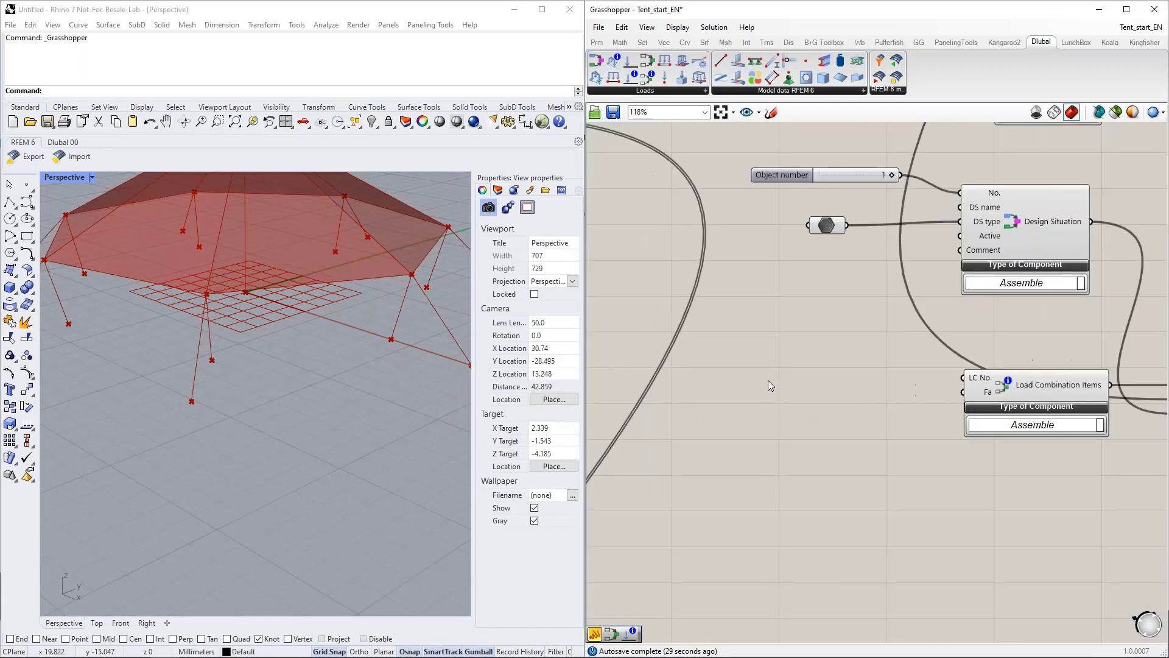
{"action": "double_click", "coordinate": [755, 340]}
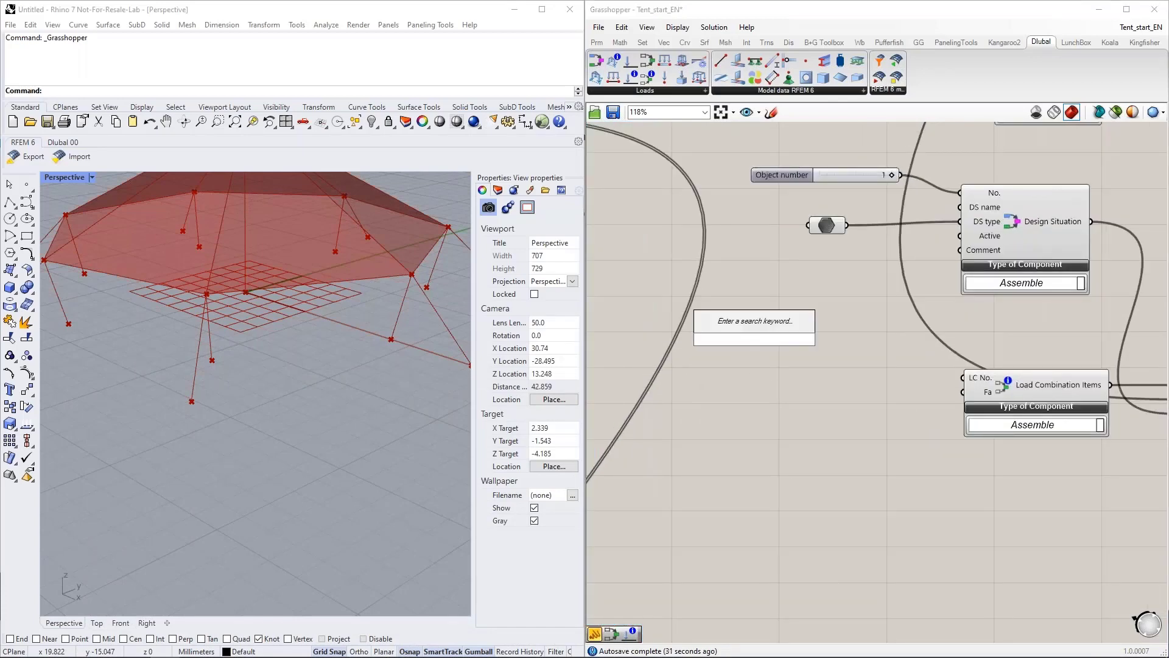
{"action": "type", "text": "\""}
{"action": "key", "text": "Return"}
{"action": "double_click", "coordinate": [749, 341]}
{"action": "type", "text": "1"}
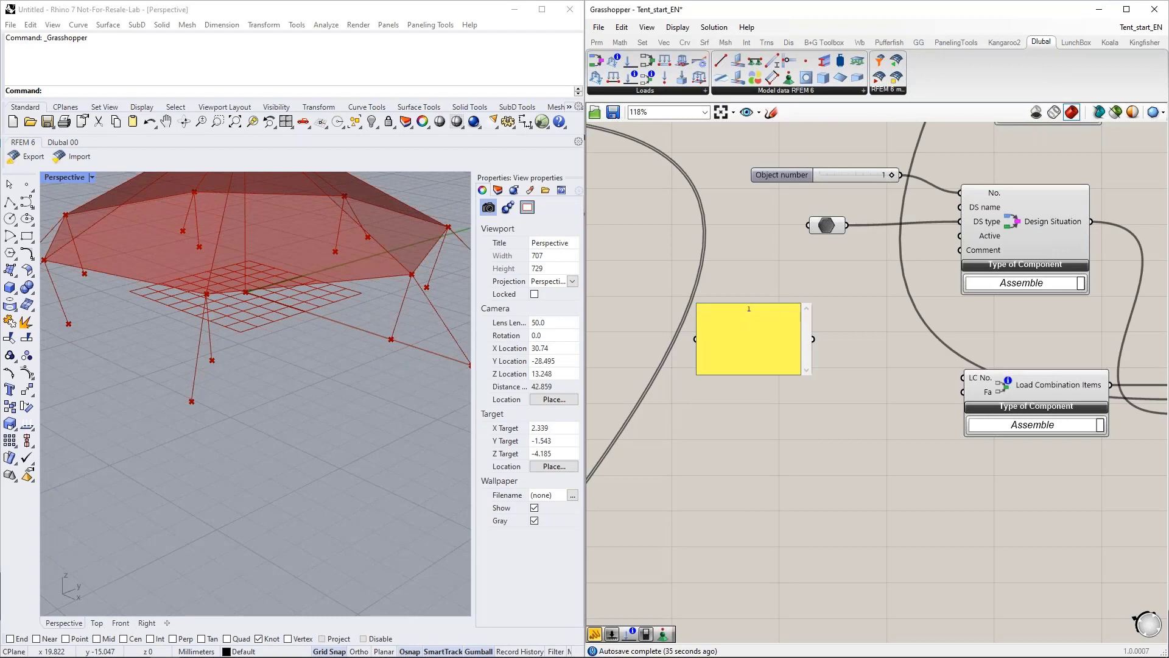
{"action": "left_click", "coordinate": [783, 427]}
{"action": "right_click", "coordinate": [778, 356]}
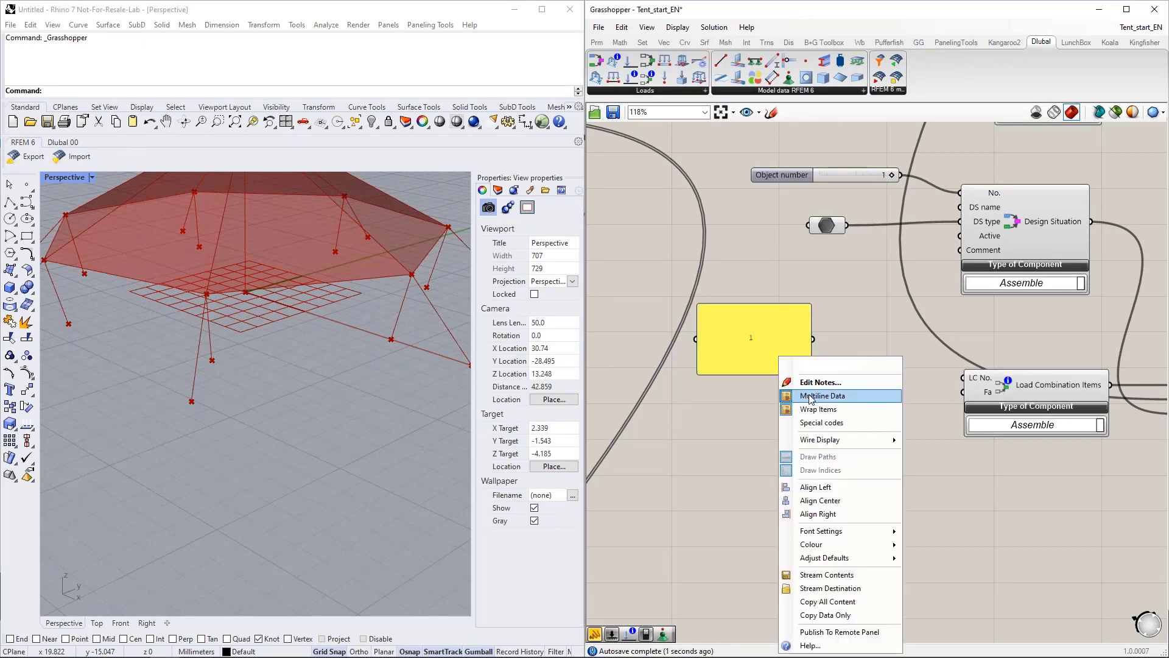
{"action": "left_click", "coordinate": [805, 397]}
{"action": "left_click_drag", "start_coordinate": [813, 339], "coordinate": [961, 382]}
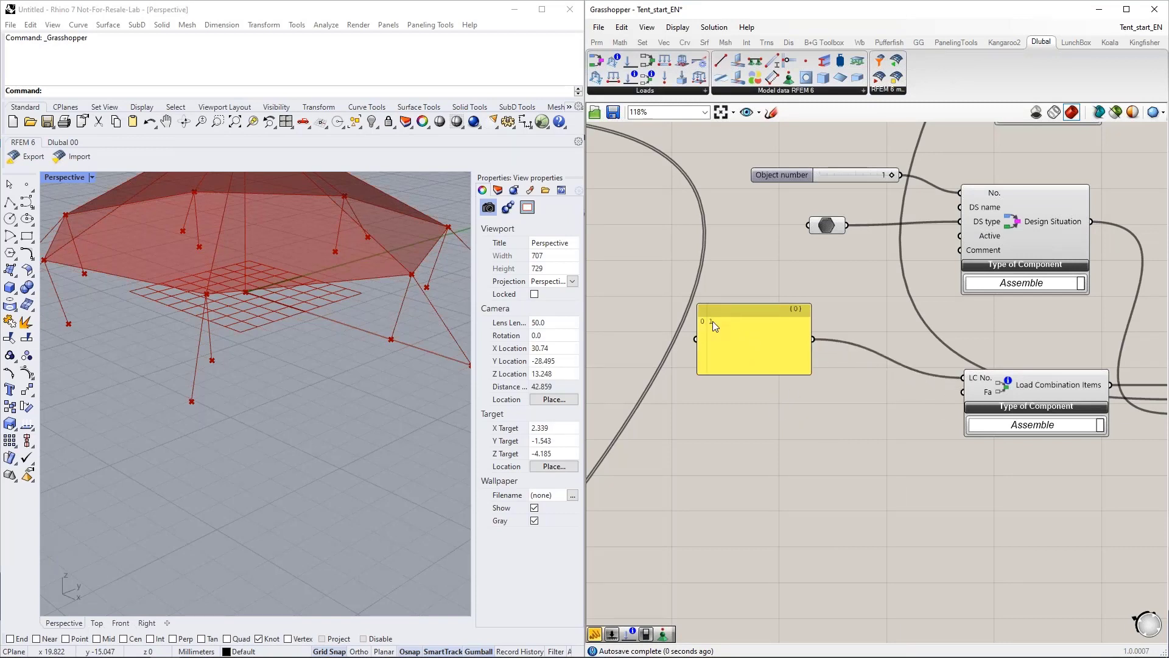
Step: Copy the load case number panel below itself, set the copy to 1.35, and connect it to the Fa input
{"action": "right_click_drag", "start_coordinate": [757, 446], "coordinate": [747, 385]}
{"action": "left_click", "coordinate": [738, 286]}
{"action": "key", "text": "ctrl+c"}
{"action": "key", "text": "ctrl+v"}
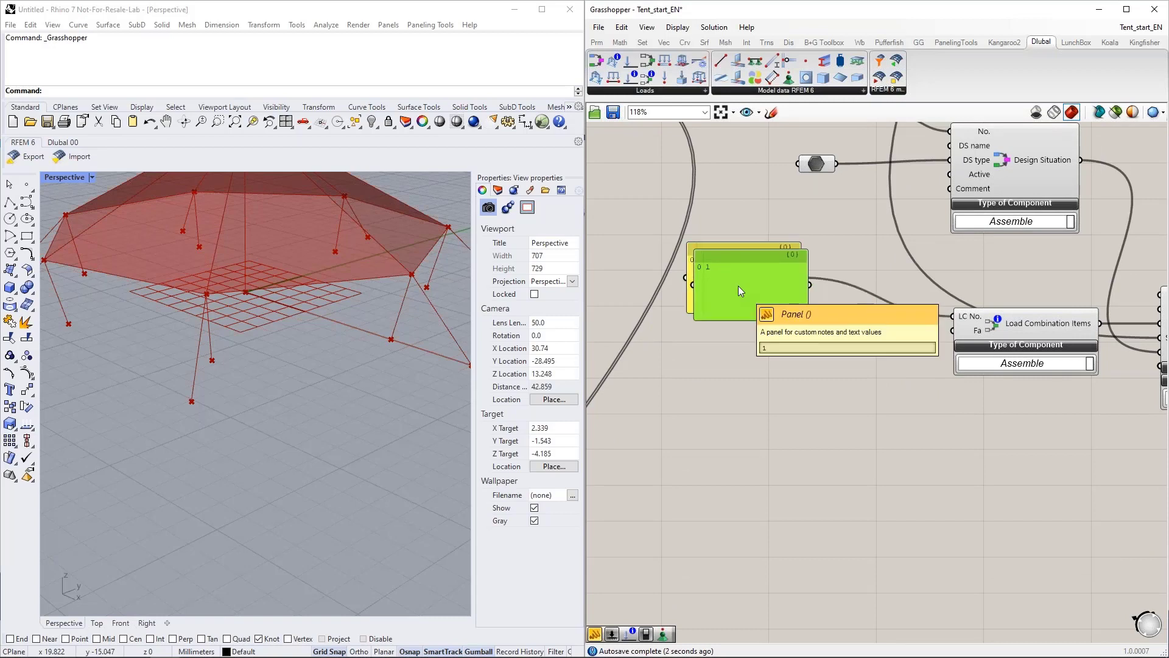
{"action": "left_click_drag", "start_coordinate": [738, 286], "coordinate": [736, 436]}
{"action": "double_click", "coordinate": [735, 436]}
{"action": "type", "text": "1.35"}
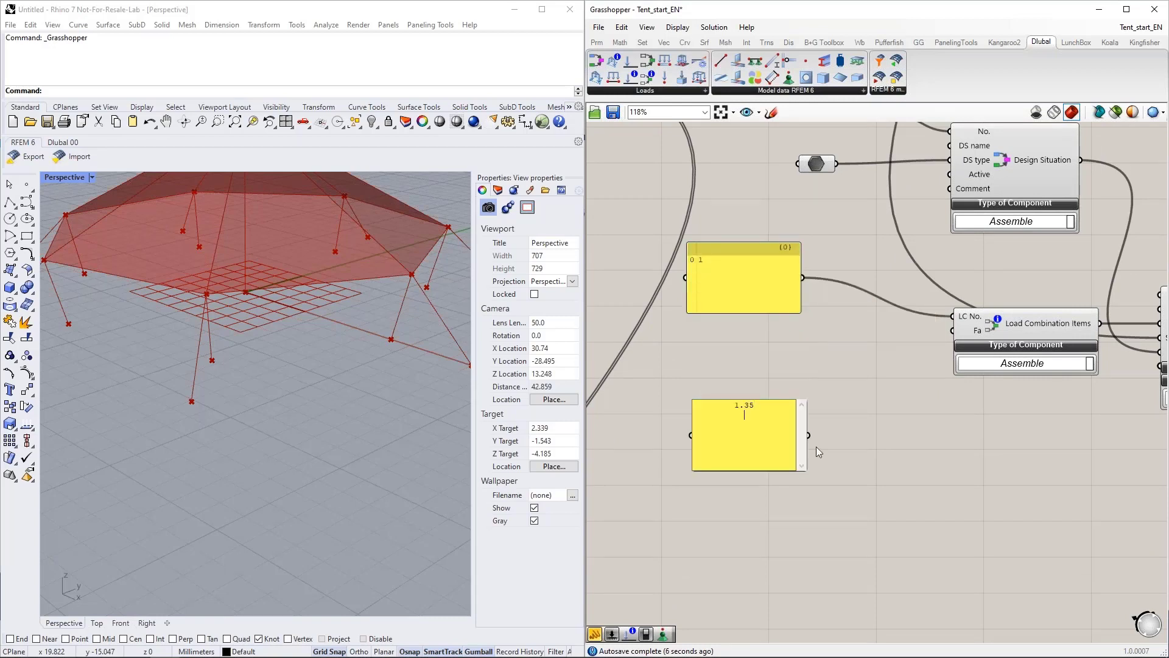
{"action": "left_click", "coordinate": [846, 435]}
{"action": "left_click_drag", "start_coordinate": [842, 414], "coordinate": [952, 331]}
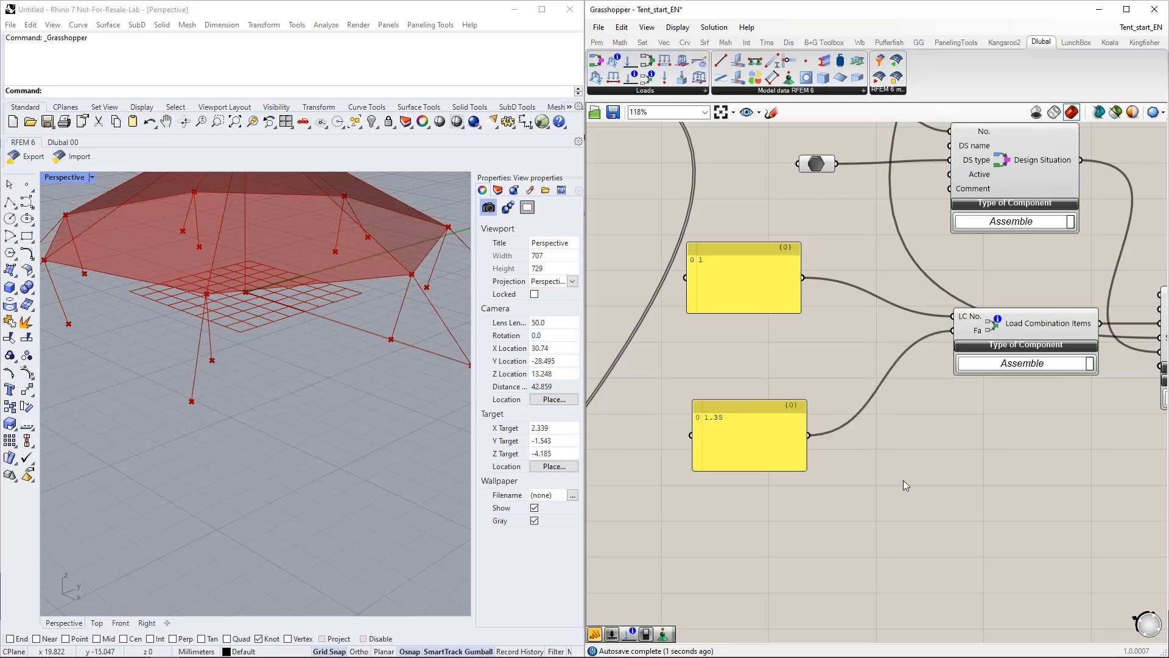
Step: Reduce the height of the 1.35 factor panel
{"action": "right_click_drag", "start_coordinate": [868, 530], "coordinate": [808, 470]}
{"action": "mouse_move", "coordinate": [700, 408]}
{"action": "left_mouse_down"}
{"action": "mouse_move", "coordinate": [690, 447]}
{"action": "mouse_move", "coordinate": [689, 425]}
{"action": "left_mouse_up"}
{"action": "left_click", "coordinate": [667, 236]}
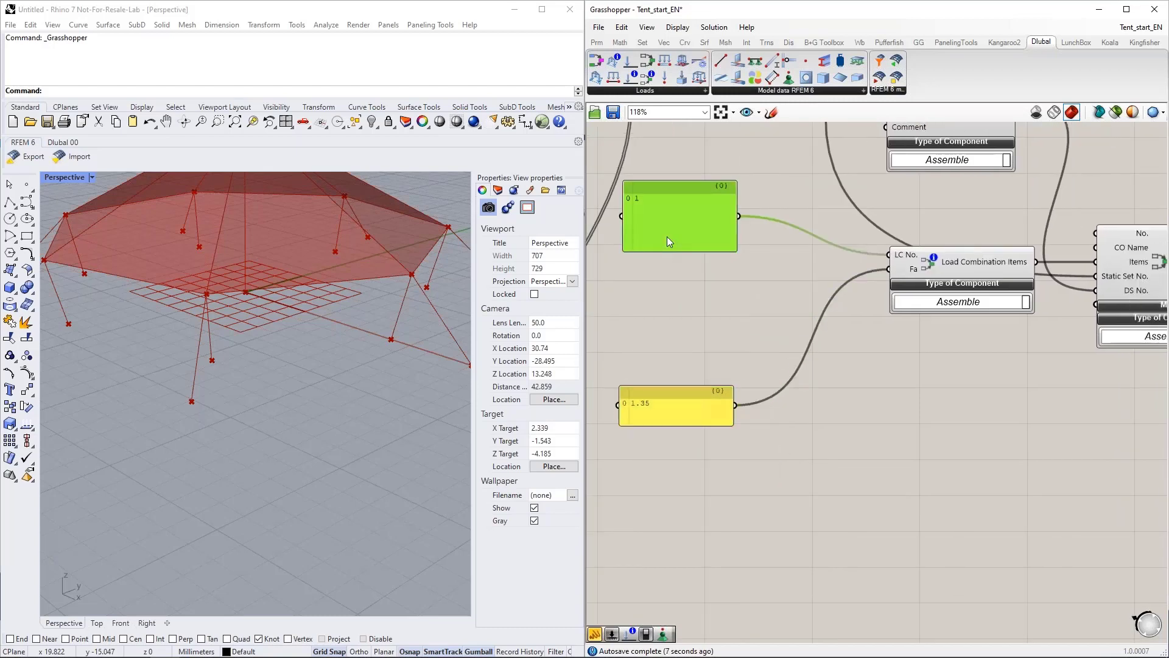
Step: Duplicate the load case number panel directly below the original and enter 1 and 3 on separate lines
{"action": "mouse_move", "coordinate": [671, 251]}
{"action": "left_mouse_down"}
{"action": "mouse_move", "coordinate": [672, 226]}
{"action": "mouse_move", "coordinate": [651, 213]}
{"action": "mouse_move", "coordinate": [655, 257]}
{"action": "left_mouse_up"}
{"action": "double_click", "coordinate": [653, 257]}
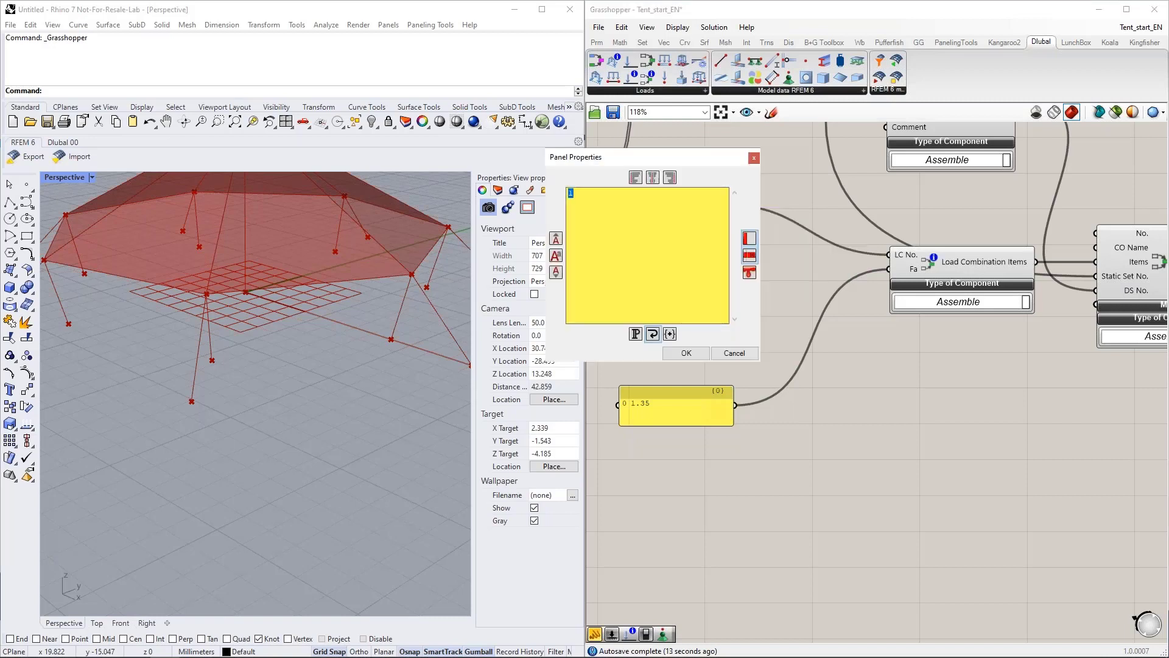
{"action": "key", "text": "Return"}
{"action": "type", "text": "2"}
{"action": "key", "text": "BackSpace"}
{"action": "type", "text": "3"}
{"action": "left_click", "coordinate": [682, 354]}
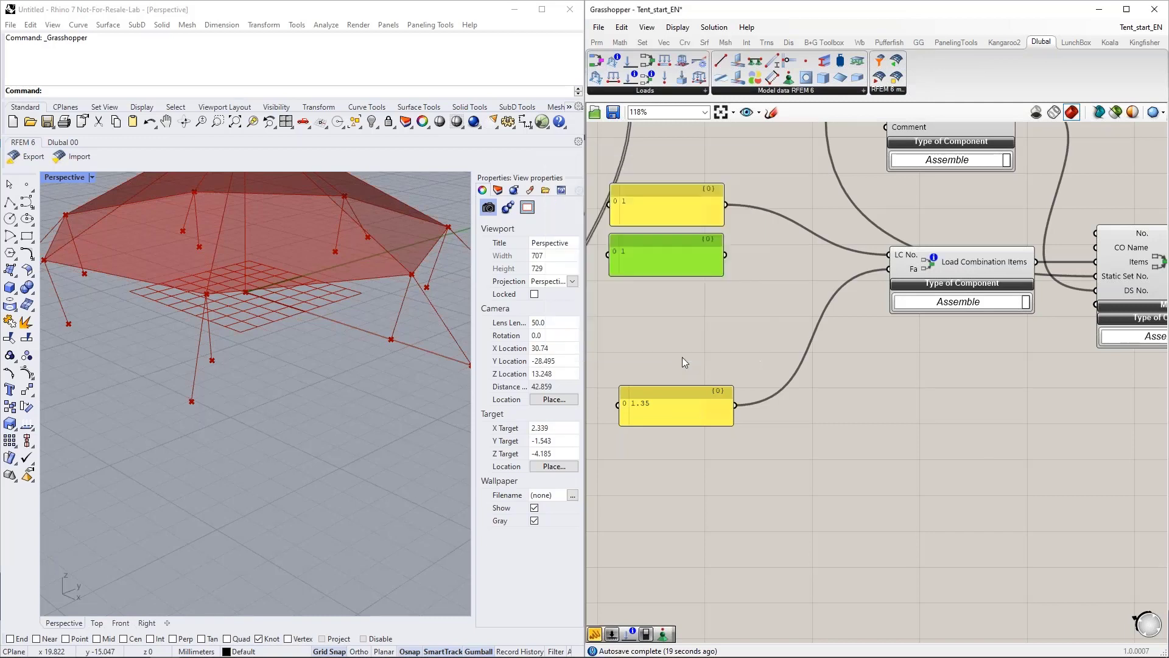
Step: Duplicate the 1.35 factor panel directly below the original and enter 1.35 and 1.5 on separate lines
{"action": "left_click", "coordinate": [676, 408]}
{"action": "left_click_drag", "start_coordinate": [677, 407], "coordinate": [666, 455], "text": "alt"}
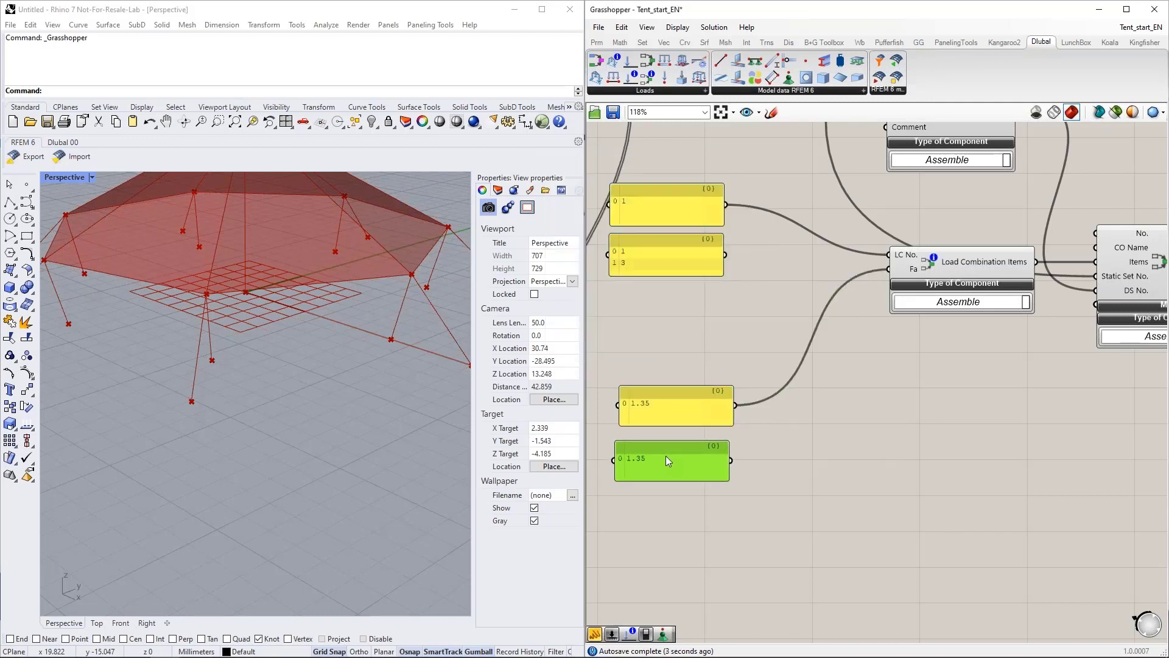
{"action": "double_click", "coordinate": [666, 452]}
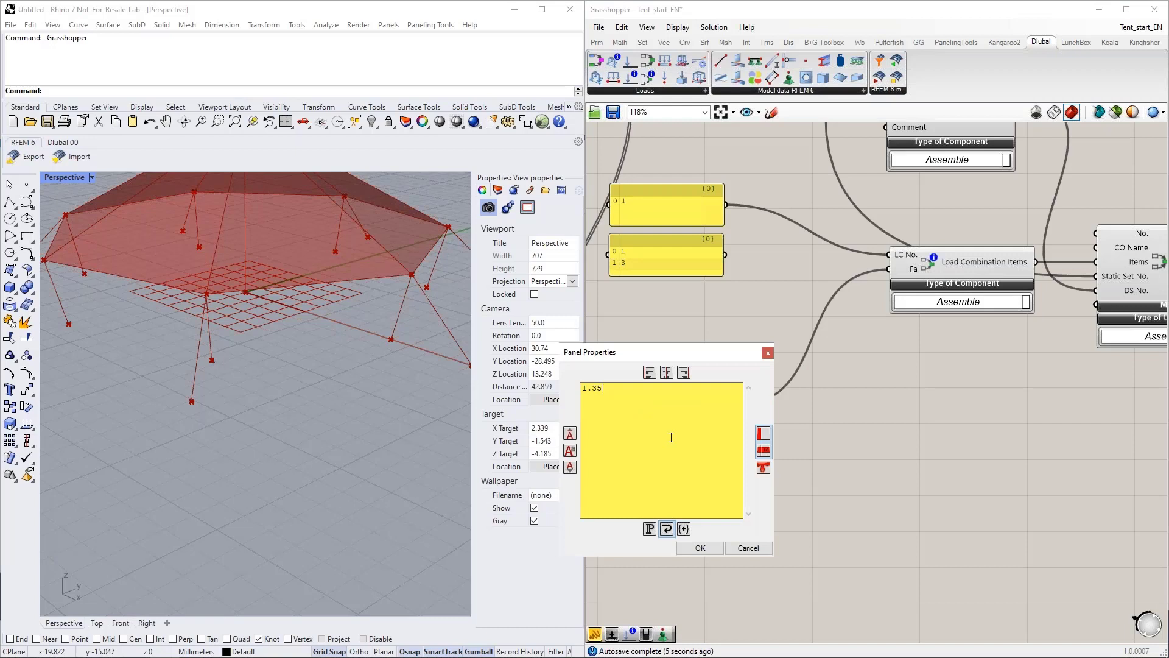
{"action": "type", "text": "1.5"}
{"action": "left_click", "coordinate": [702, 550]}
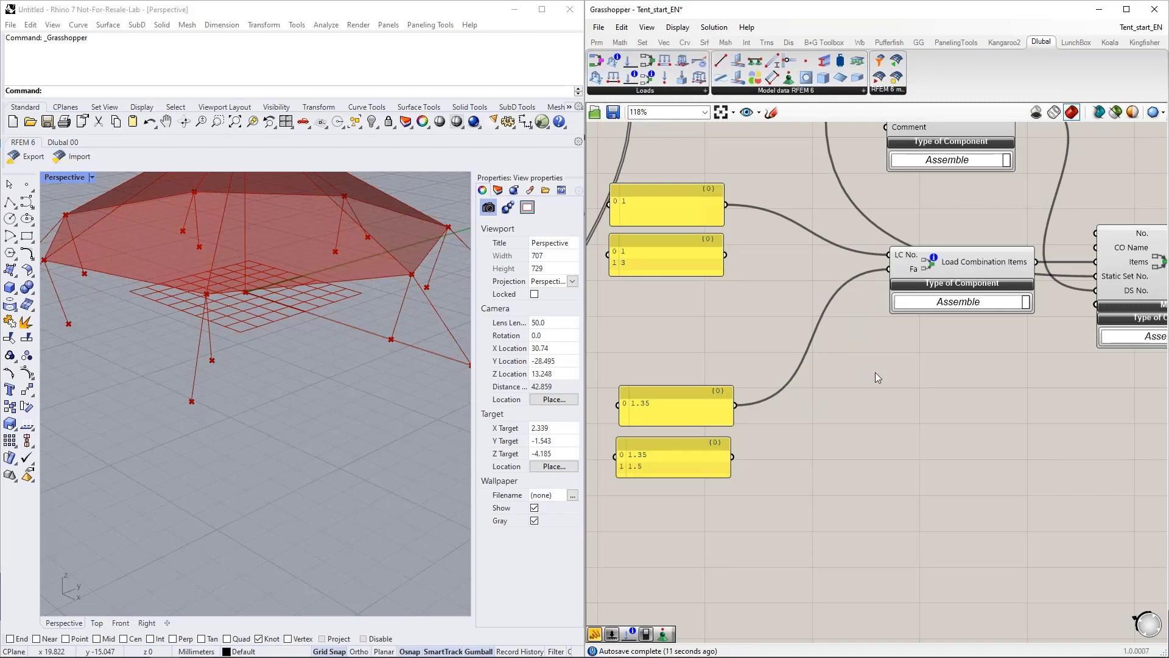
Step: Add an Entwine component between the panels and Load Combination Items and reduce it to two inputs
{"action": "double_click", "coordinate": [852, 387]}
{"action": "type", "text": "entwin"}
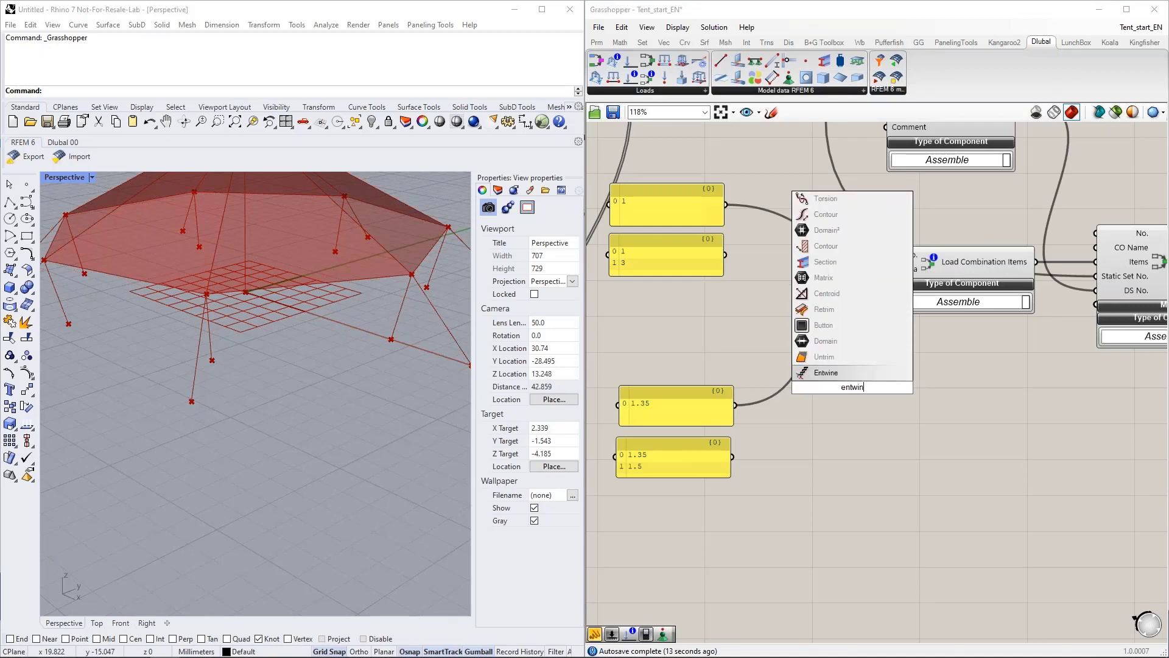
{"action": "key", "text": "Return"}
{"action": "scroll", "coordinate": [849, 396], "scroll_direction": "up", "scroll_amount": 5}
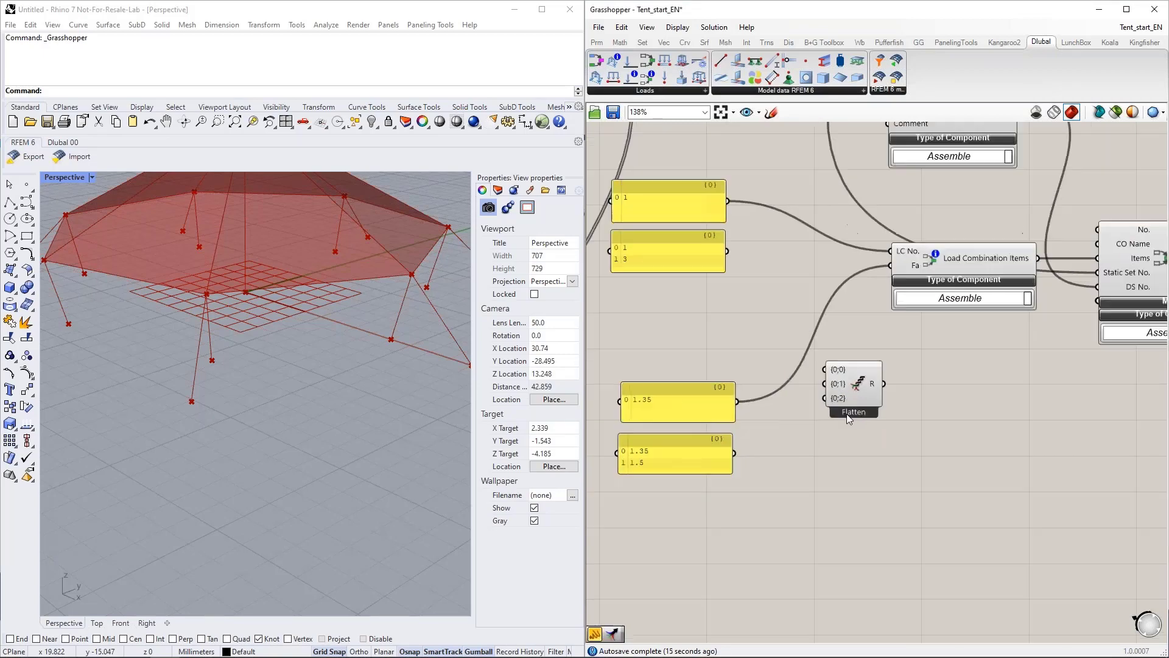
{"action": "scroll", "coordinate": [846, 393], "scroll_direction": "up", "scroll_amount": 2}
{"action": "left_click", "coordinate": [854, 384]}
Step: Place the Entwine beside the two load case number panels and wire them through it into LC No
{"action": "scroll", "coordinate": [849, 435], "scroll_direction": "down", "scroll_amount": 6}
{"action": "left_click_drag", "start_coordinate": [859, 396], "coordinate": [770, 210]}
{"action": "left_click_drag", "start_coordinate": [707, 243], "coordinate": [769, 226]}
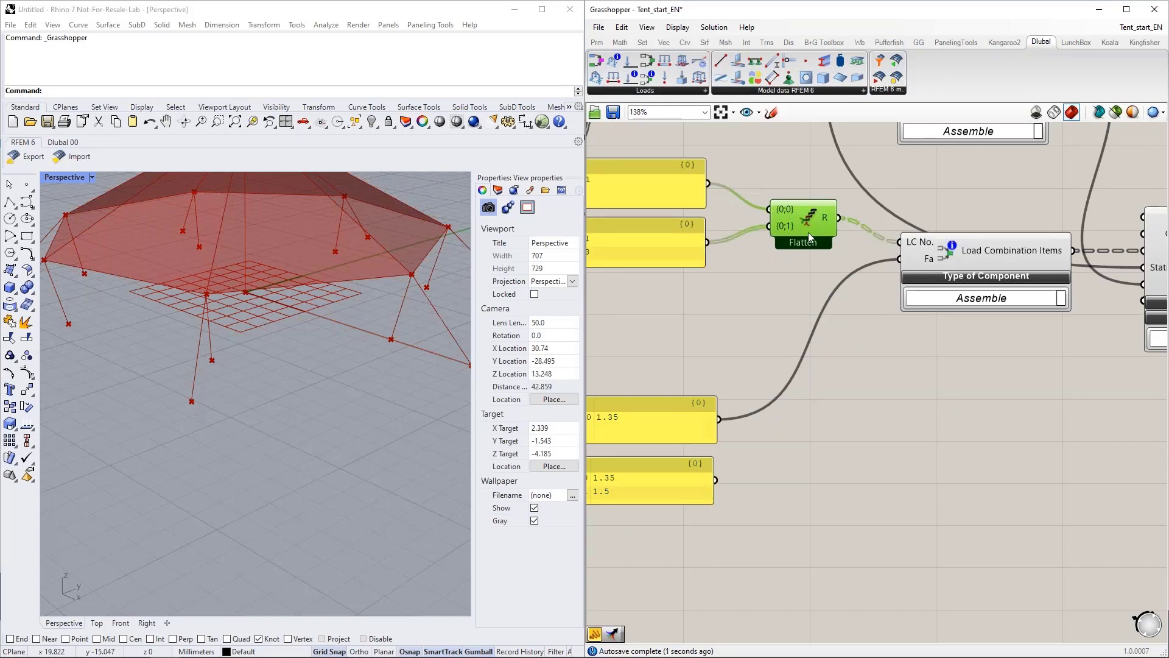
Step: Duplicate the Entwine component for the two factor panels and wire them through it into the Fa input
{"action": "left_click_drag", "start_coordinate": [803, 219], "coordinate": [774, 414], "text": "alt"}
{"action": "left_click_drag", "start_coordinate": [717, 479], "coordinate": [775, 432]}
{"action": "left_click_drag", "start_coordinate": [844, 423], "coordinate": [900, 259]}
{"action": "mouse_move", "coordinate": [809, 436]}
{"action": "left_mouse_down"}
{"action": "mouse_move", "coordinate": [804, 452]}
{"action": "mouse_move", "coordinate": [790, 444]}
{"action": "left_mouse_up"}
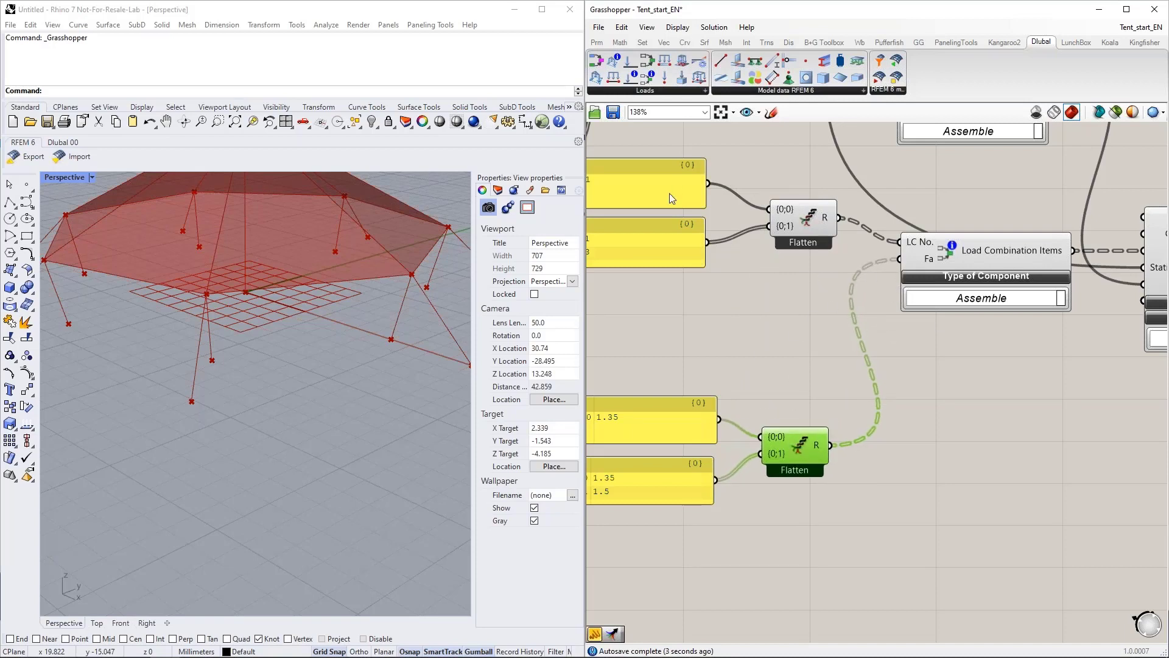
{"action": "left_click", "coordinate": [670, 193]}
{"action": "left_click", "coordinate": [671, 411]}
{"action": "left_click", "coordinate": [666, 242]}
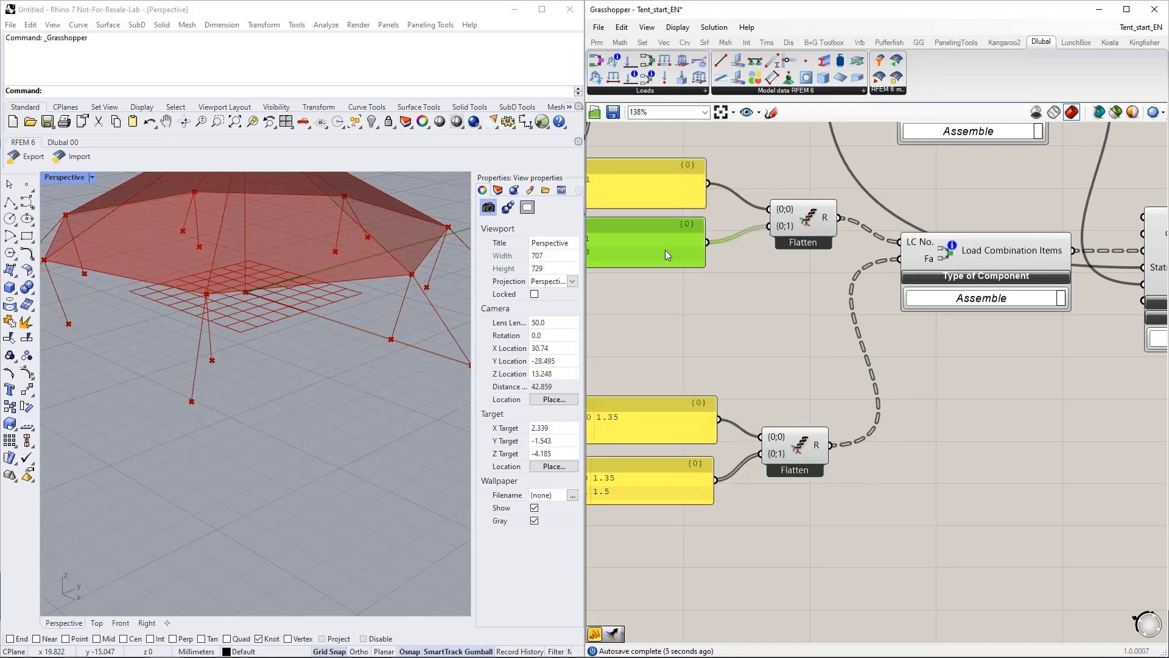
{"action": "left_click", "coordinate": [670, 484]}
{"action": "left_click", "coordinate": [721, 399]}
Step: Expand the additional inputs of the Load Combination component
{"action": "scroll", "coordinate": [765, 338], "scroll_direction": "down", "scroll_amount": 3}
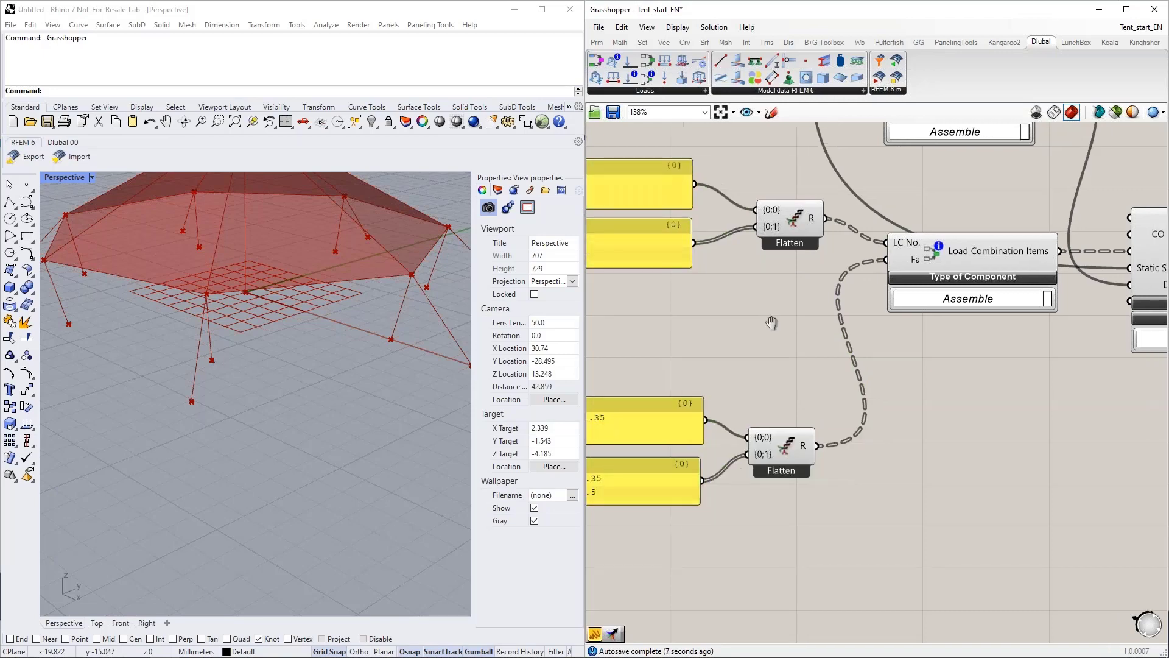
{"action": "right_click_drag", "start_coordinate": [859, 357], "coordinate": [789, 355]}
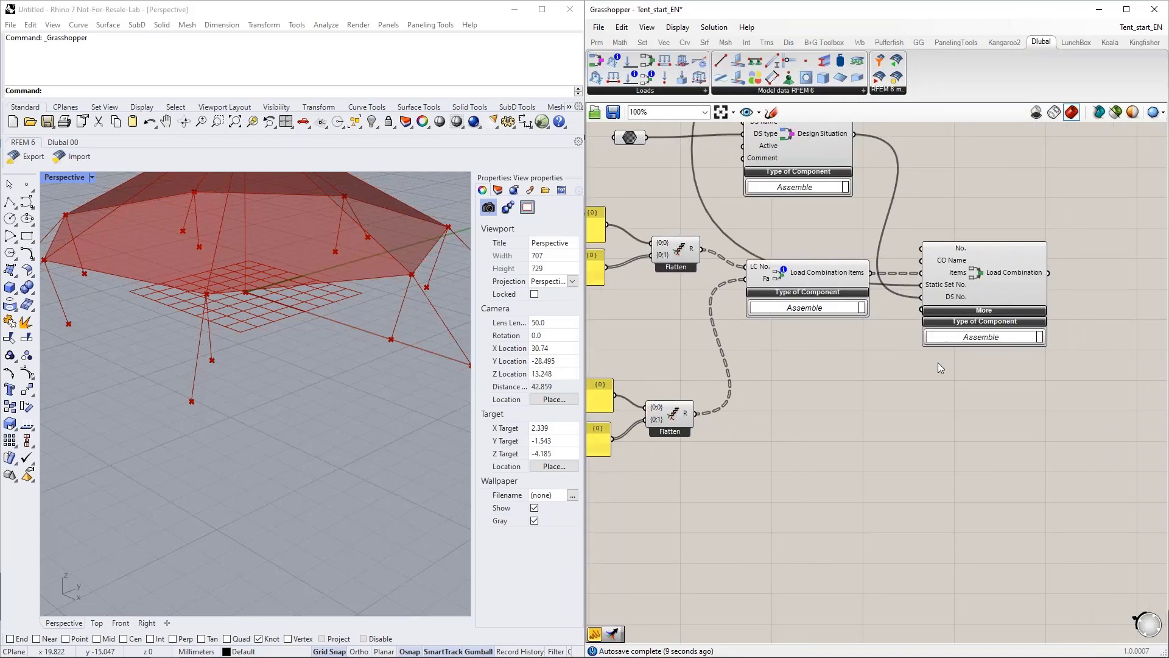
{"action": "right_click_drag", "start_coordinate": [937, 363], "coordinate": [864, 364]}
{"action": "left_click", "coordinate": [909, 314]}
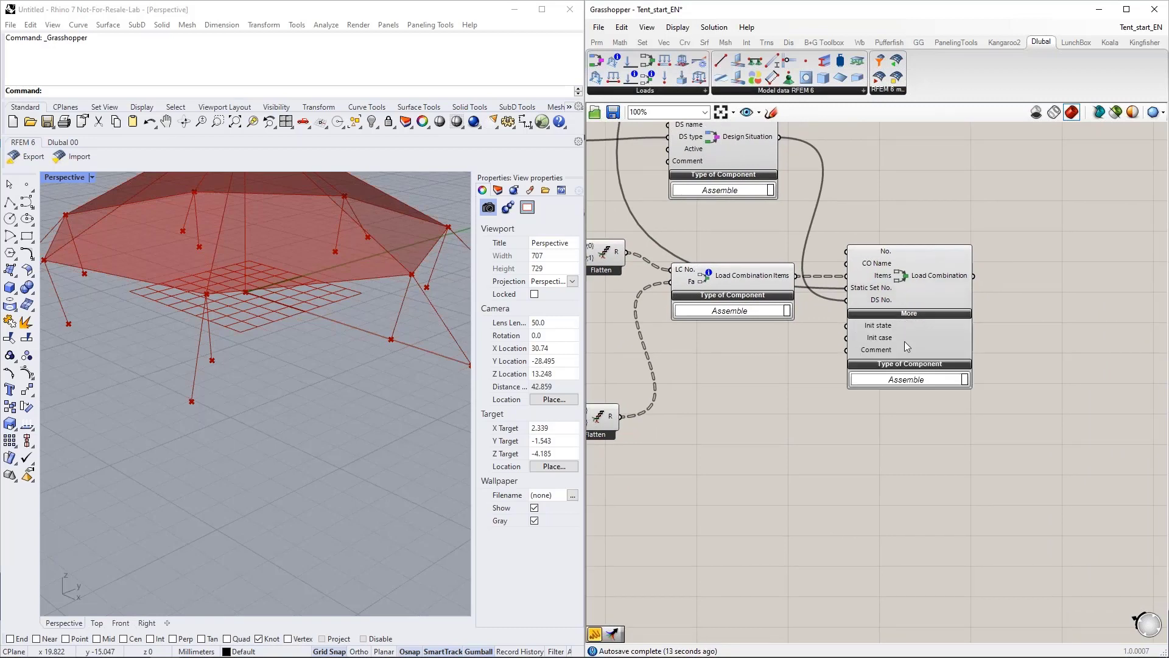
Step: Add a Boolean Toggle below Load Combination Items and connect it to the Load Combination's Init state input
{"action": "scroll", "coordinate": [786, 341], "scroll_direction": "up", "scroll_amount": 3}
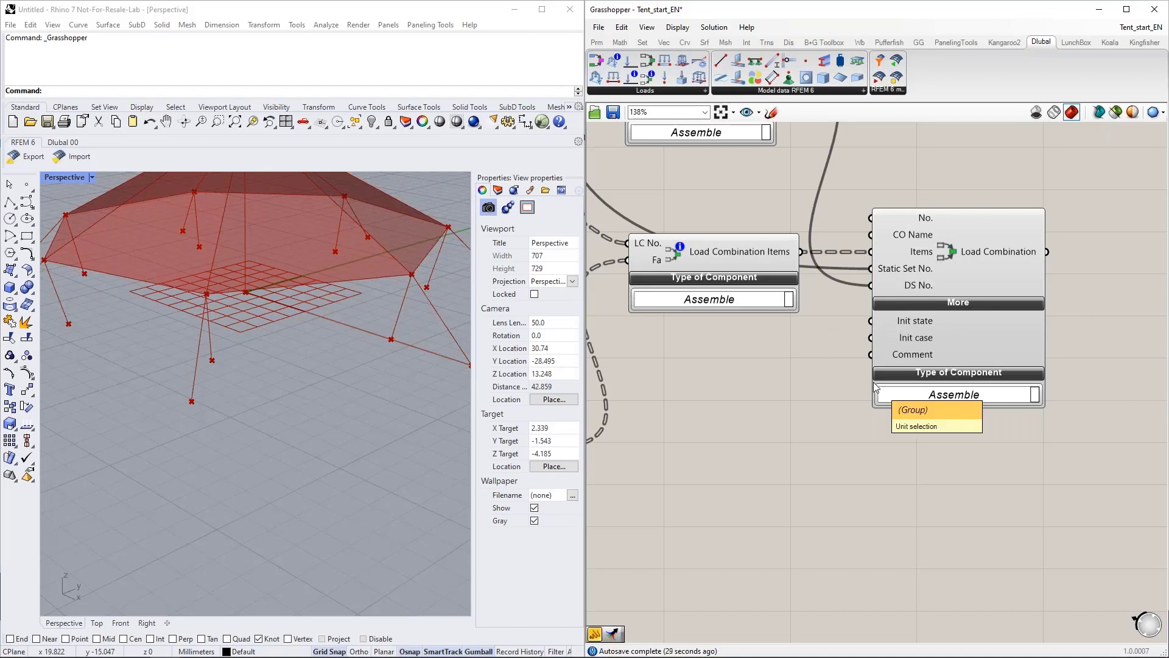
{"action": "double_click", "coordinate": [726, 368]}
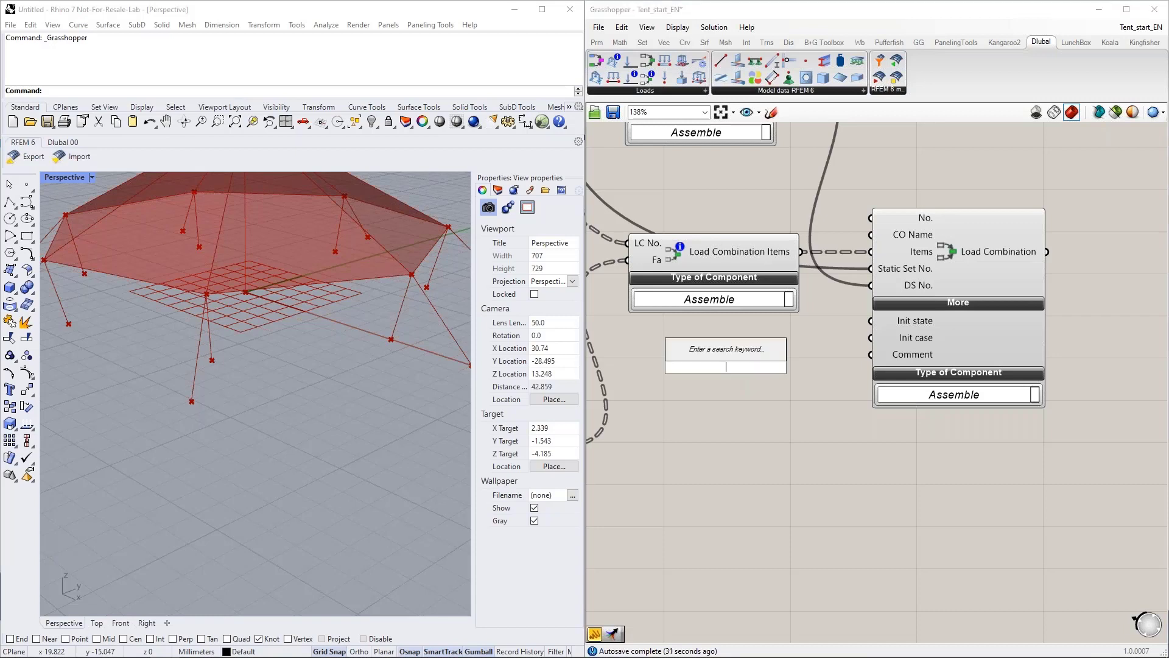
{"action": "type", "text": "boolea"}
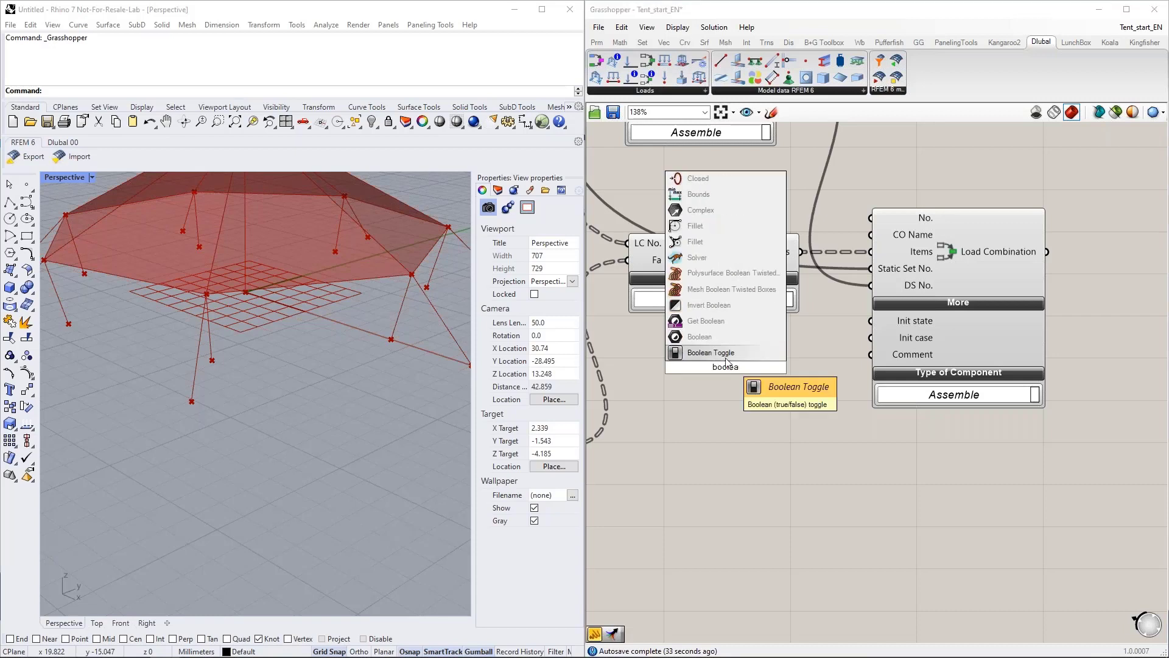
{"action": "key", "text": "Return"}
{"action": "left_click_drag", "start_coordinate": [772, 366], "coordinate": [869, 321]}
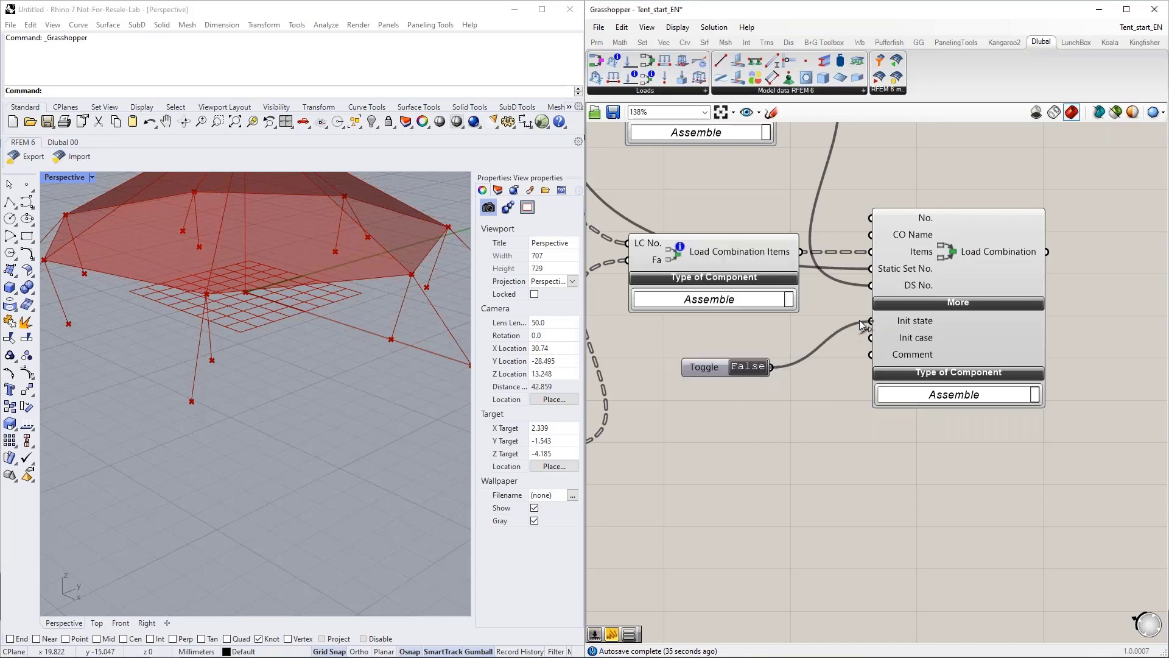
Step: Set the Init state toggle to True and move it up beside the Load Combination's Init state input
{"action": "double_click", "coordinate": [712, 369]}
{"action": "left_click_drag", "start_coordinate": [712, 370], "coordinate": [707, 329]}
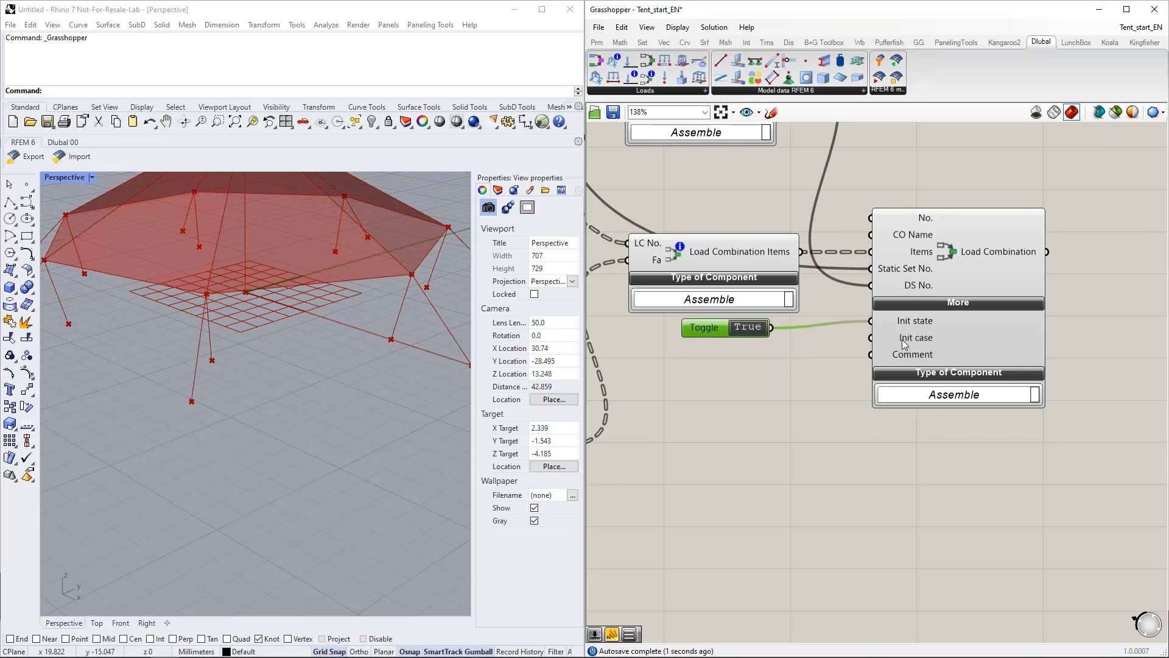
{"action": "scroll", "coordinate": [821, 450], "scroll_direction": "down", "scroll_amount": 5}
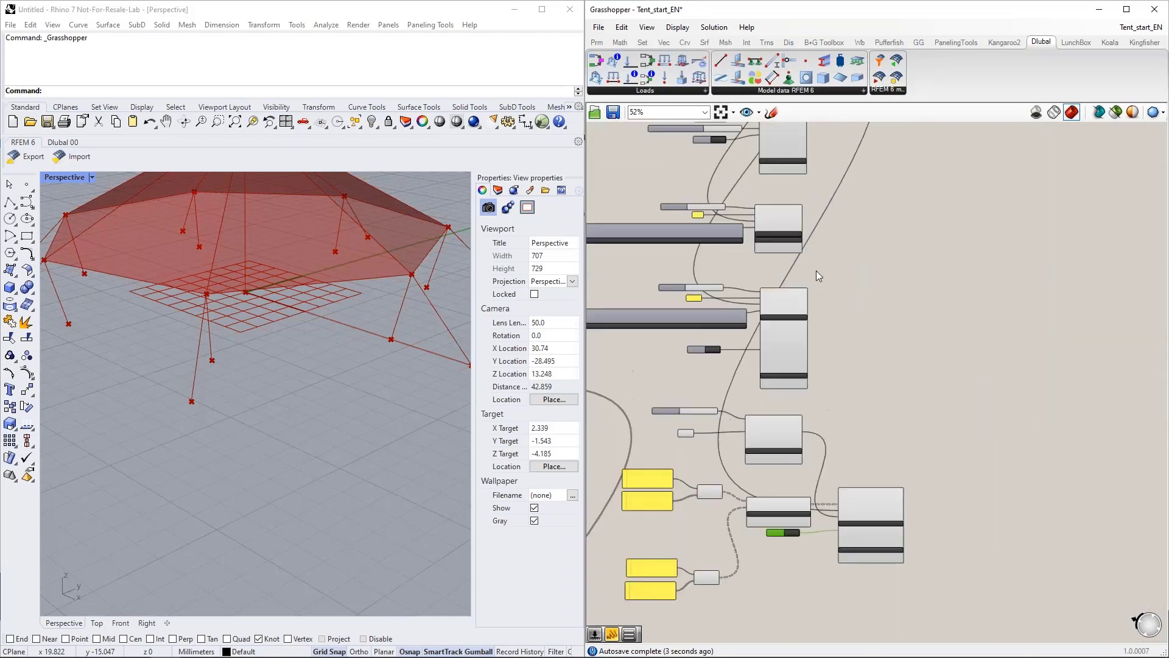
Step: Connect the FF Load Case output to the Load Combination's Init case input, moving the Load Combination closer for wiring and then back beside its items
{"action": "scroll", "coordinate": [798, 229], "scroll_direction": "up", "scroll_amount": 2}
{"action": "scroll", "coordinate": [803, 208], "scroll_direction": "down", "scroll_amount": 2}
{"action": "left_click_drag", "start_coordinate": [804, 209], "coordinate": [840, 533]}
{"action": "scroll", "coordinate": [841, 539], "scroll_direction": "up", "scroll_amount": 7}
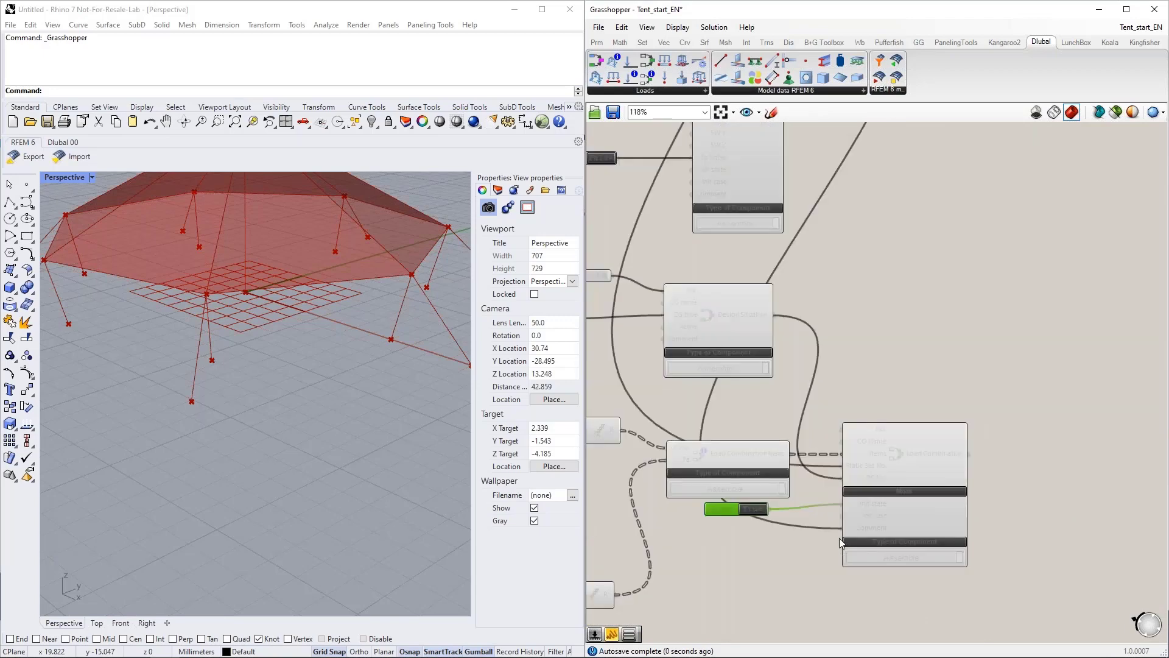
{"action": "scroll", "coordinate": [831, 525], "scroll_direction": "down", "scroll_amount": 6}
{"action": "left_click", "coordinate": [868, 466]}
{"action": "left_click_drag", "start_coordinate": [867, 458], "coordinate": [889, 260]}
{"action": "right_click_drag", "start_coordinate": [837, 152], "coordinate": [852, 314]}
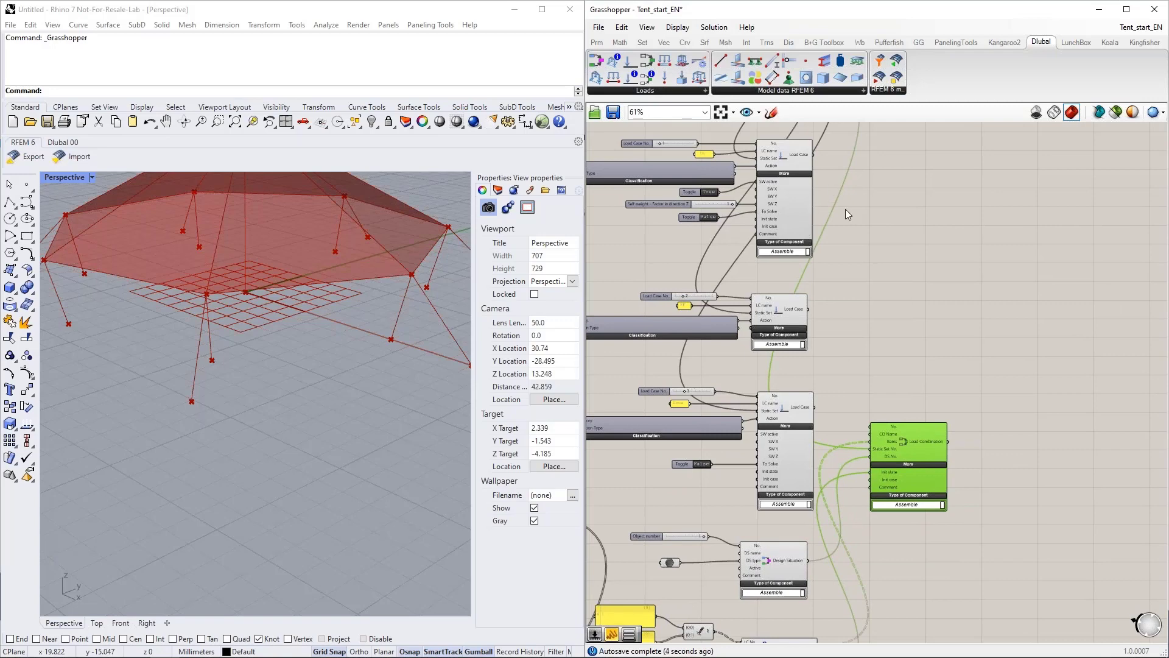
{"action": "left_click_drag", "start_coordinate": [809, 309], "coordinate": [871, 479]}
{"action": "scroll", "coordinate": [859, 332], "scroll_direction": "down", "scroll_amount": 5}
{"action": "left_click_drag", "start_coordinate": [868, 370], "coordinate": [908, 323]}
{"action": "scroll", "coordinate": [856, 485], "scroll_direction": "up", "scroll_amount": 5}
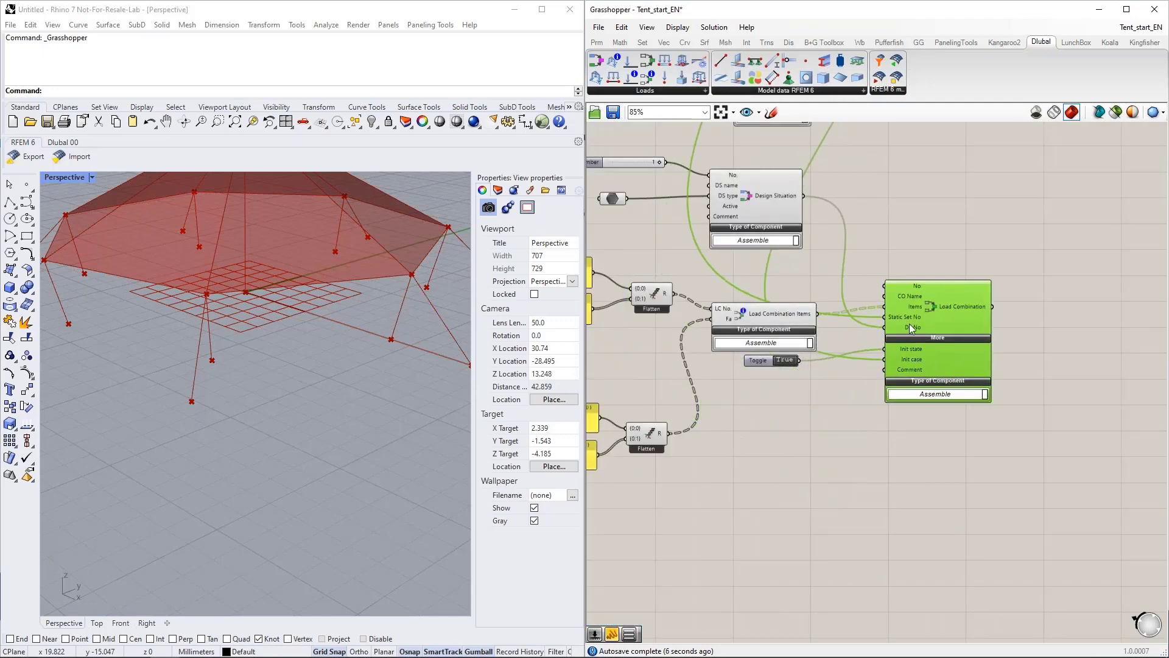
{"action": "left_click", "coordinate": [834, 405]}
Step: Switch to RFEM and review load combination CO1's settings, including the initial state it considers, without changing anything
{"action": "mouse_move", "coordinate": [196, 653]}
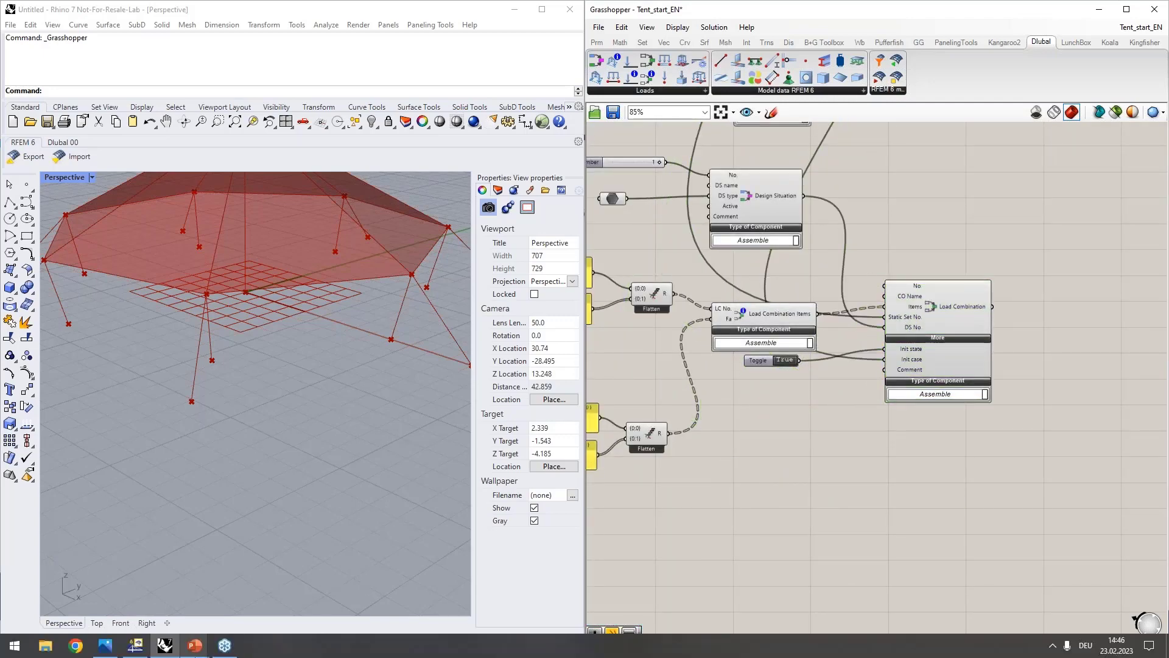
{"action": "left_click", "coordinate": [135, 645]}
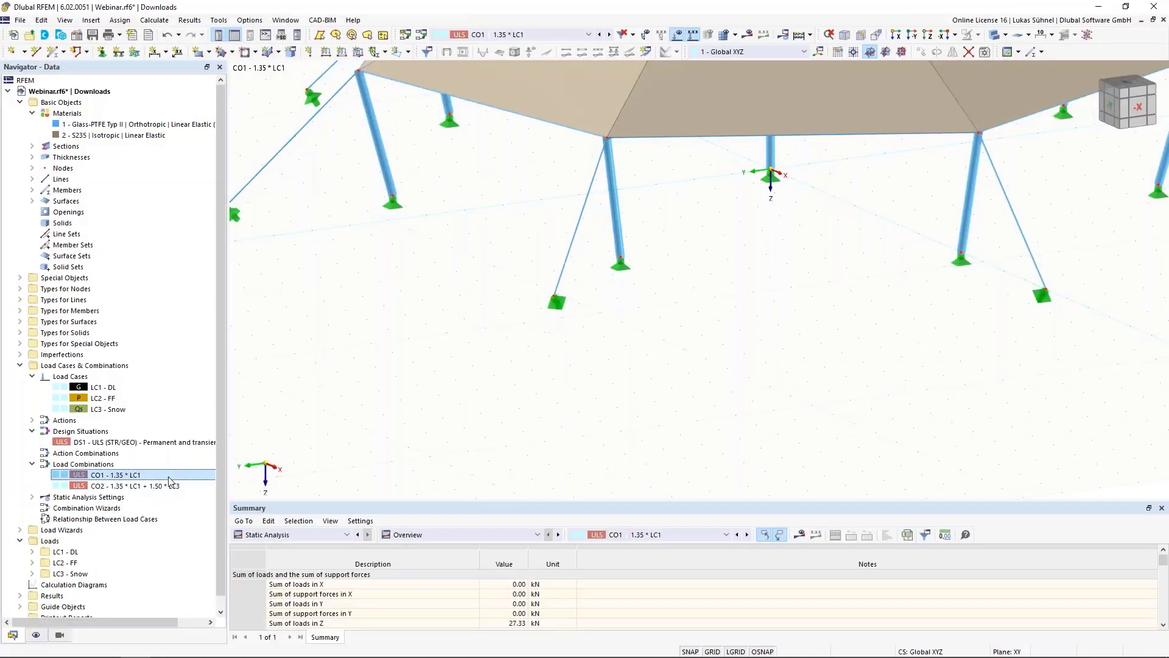
{"action": "double_click", "coordinate": [116, 478]}
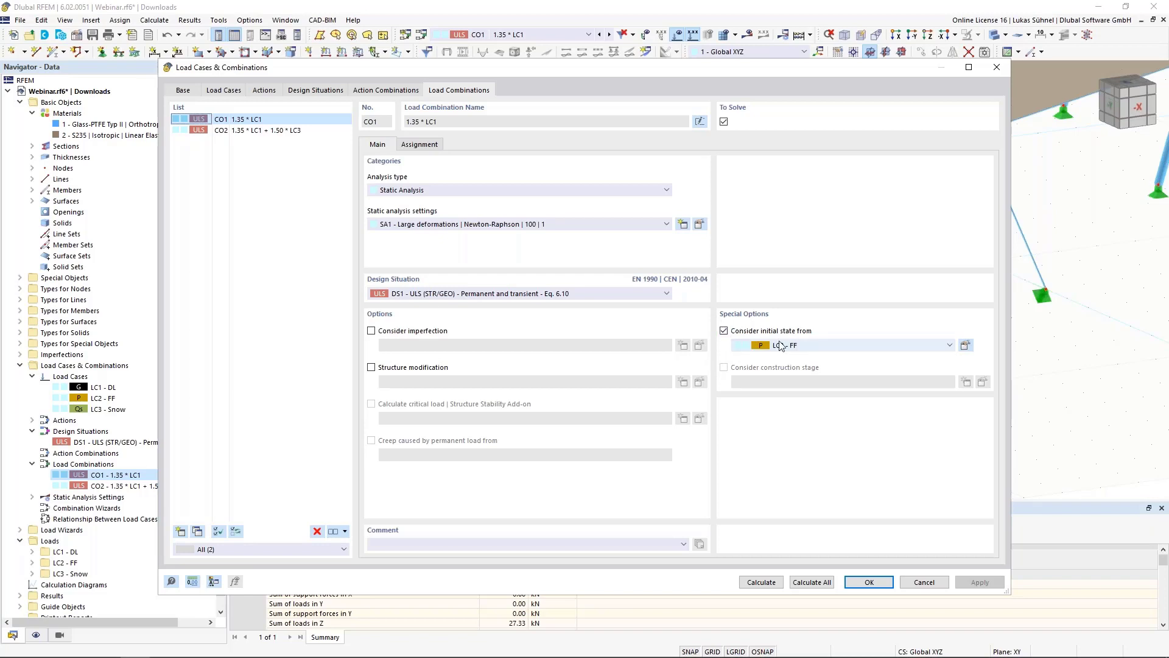
{"action": "left_click", "coordinate": [924, 582]}
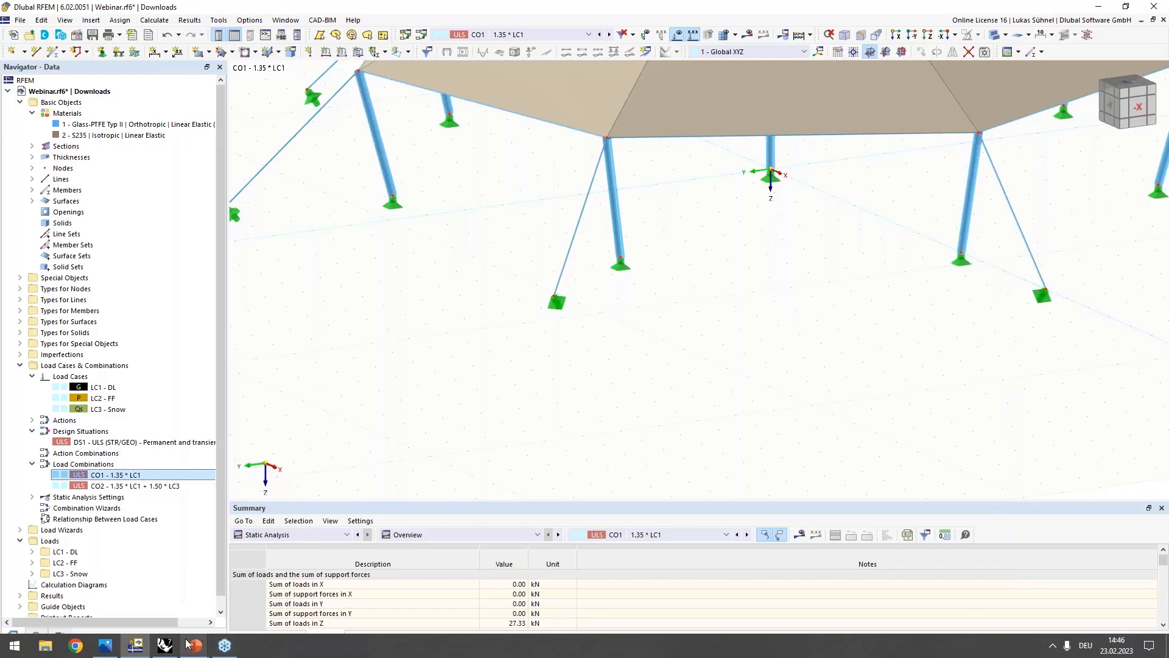
Step: Switch back to Grasshopper and group all load case, design situation and load combination components
{"action": "left_click", "coordinate": [164, 644]}
{"action": "scroll", "coordinate": [773, 452], "scroll_direction": "up", "scroll_amount": 5}
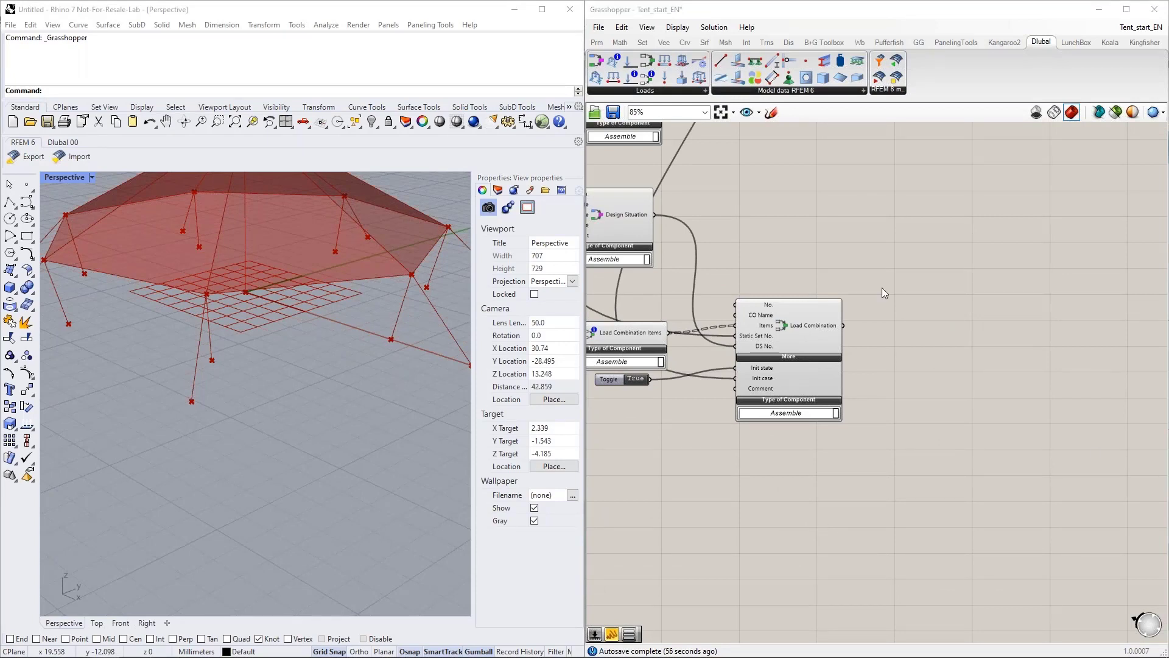
{"action": "scroll", "coordinate": [866, 297], "scroll_direction": "down", "scroll_amount": 6}
{"action": "scroll", "coordinate": [855, 439], "scroll_direction": "down", "scroll_amount": 3}
{"action": "left_click_drag", "start_coordinate": [946, 547], "coordinate": [781, 225]}
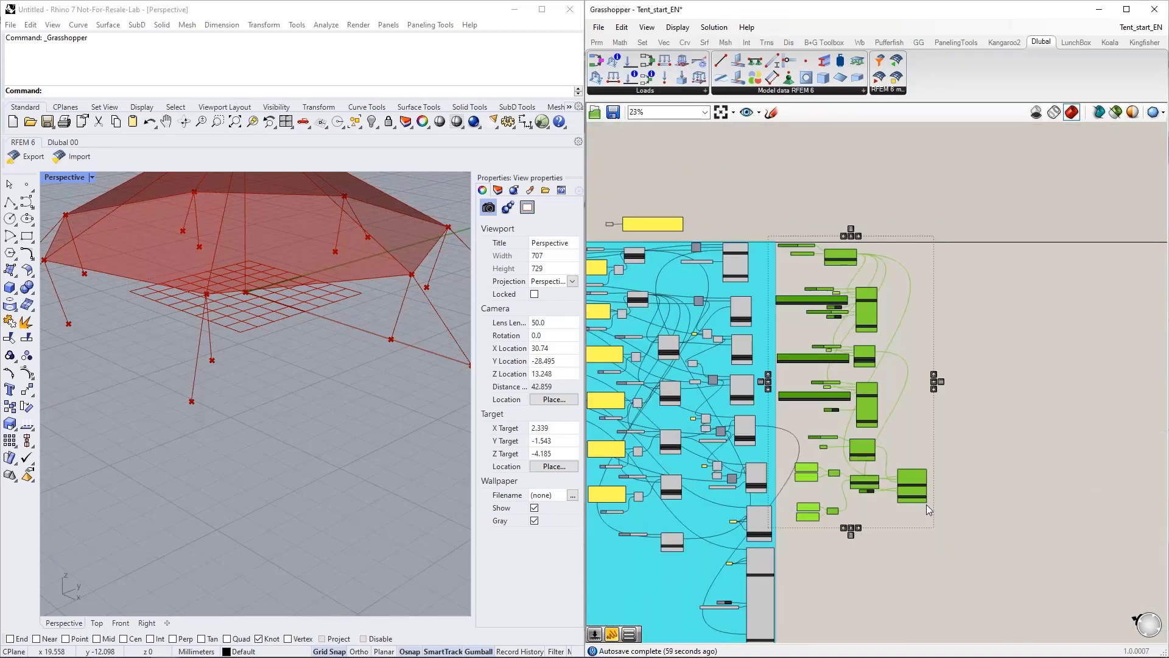
{"action": "right_click", "coordinate": [856, 505]}
{"action": "left_click", "coordinate": [895, 557]}
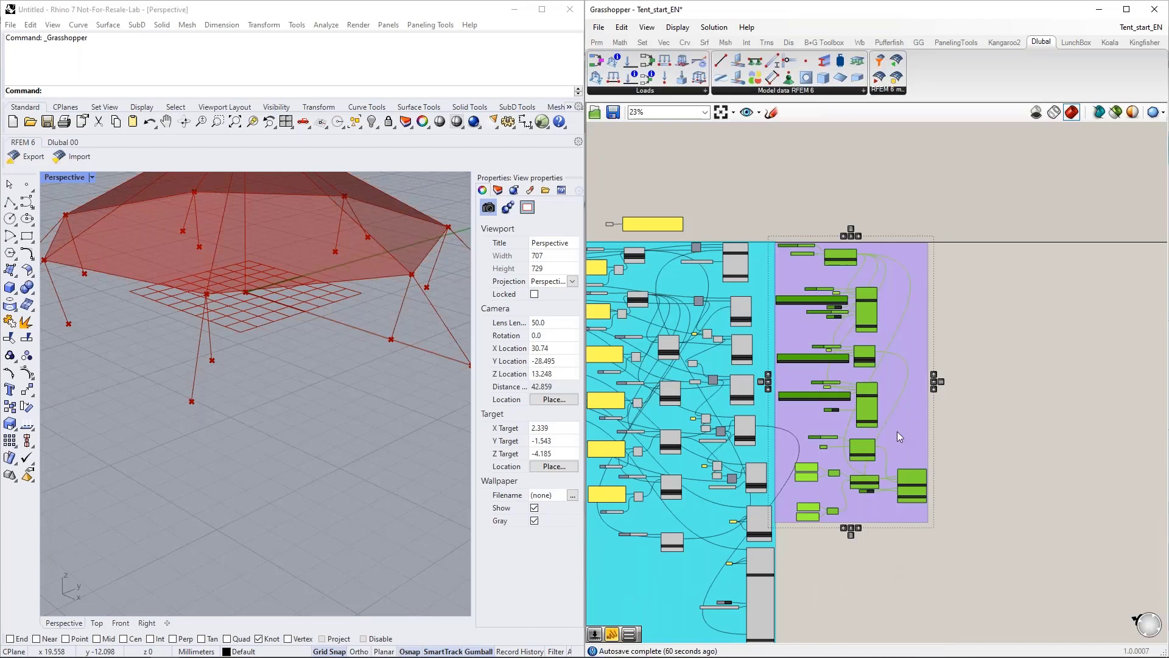
Step: Colour the new group green (R 0, G 255, B 116)
{"action": "right_click", "coordinate": [901, 432]}
{"action": "mouse_move", "coordinate": [974, 555]}
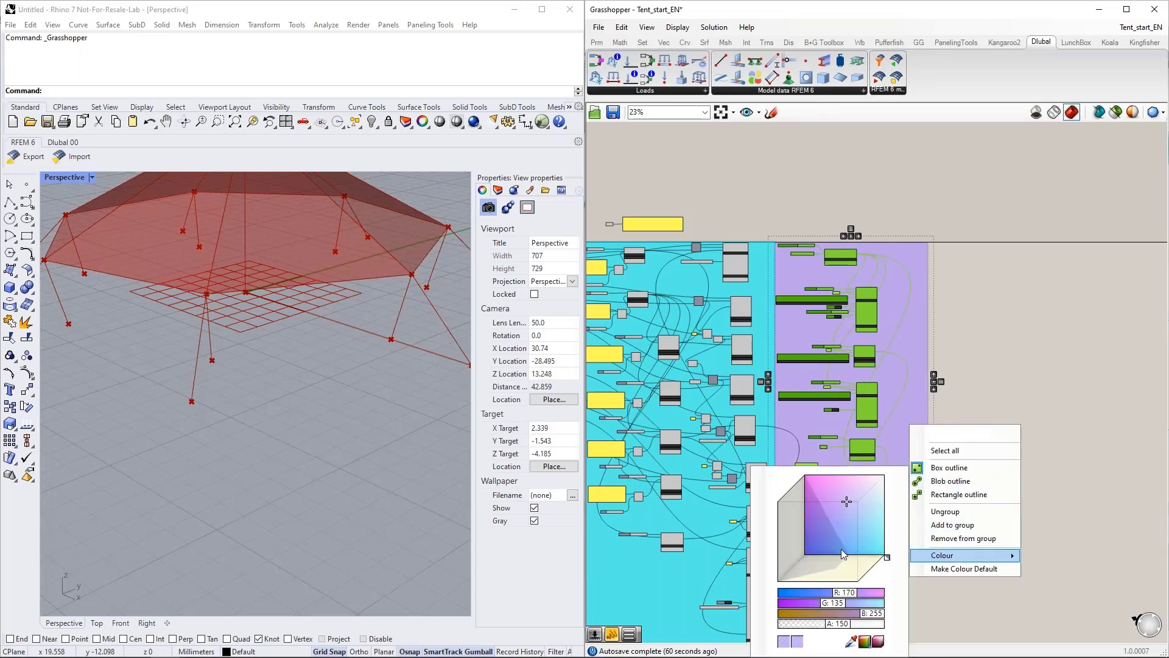
{"action": "left_click_drag", "start_coordinate": [888, 557], "coordinate": [877, 575]}
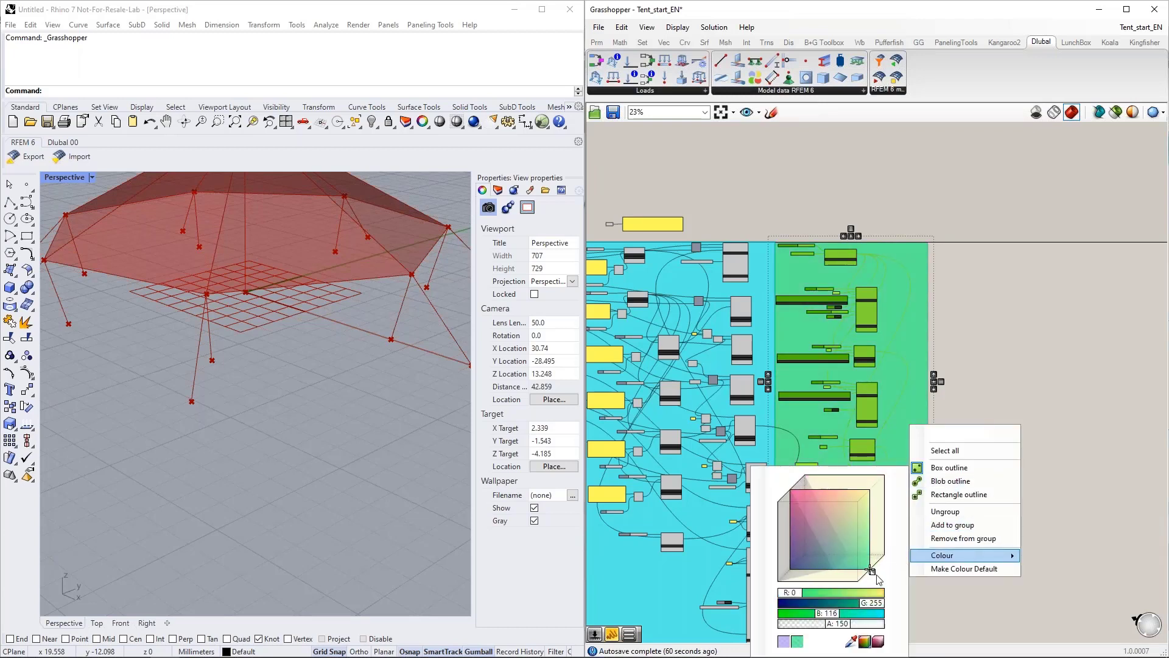
Step: Place a Member Load component on the empty canvas beside the green group
{"action": "right_click_drag", "start_coordinate": [1019, 320], "coordinate": [921, 320]}
{"action": "scroll", "coordinate": [916, 319], "scroll_direction": "up", "scroll_amount": 5}
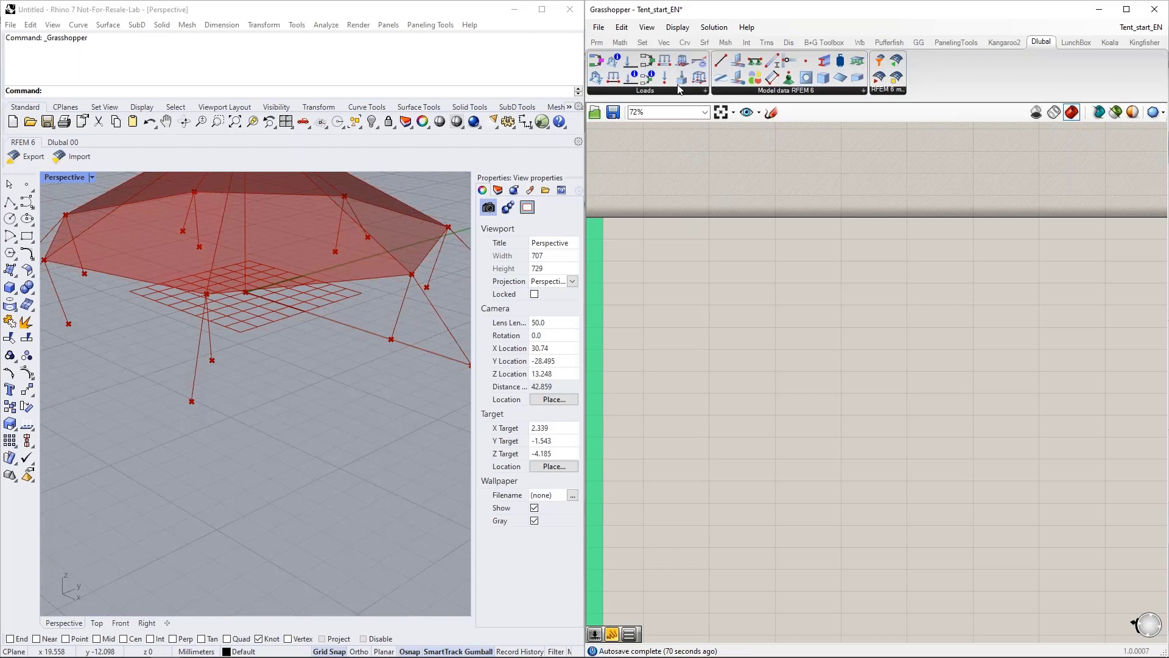
{"action": "left_click_drag", "start_coordinate": [665, 63], "coordinate": [801, 276]}
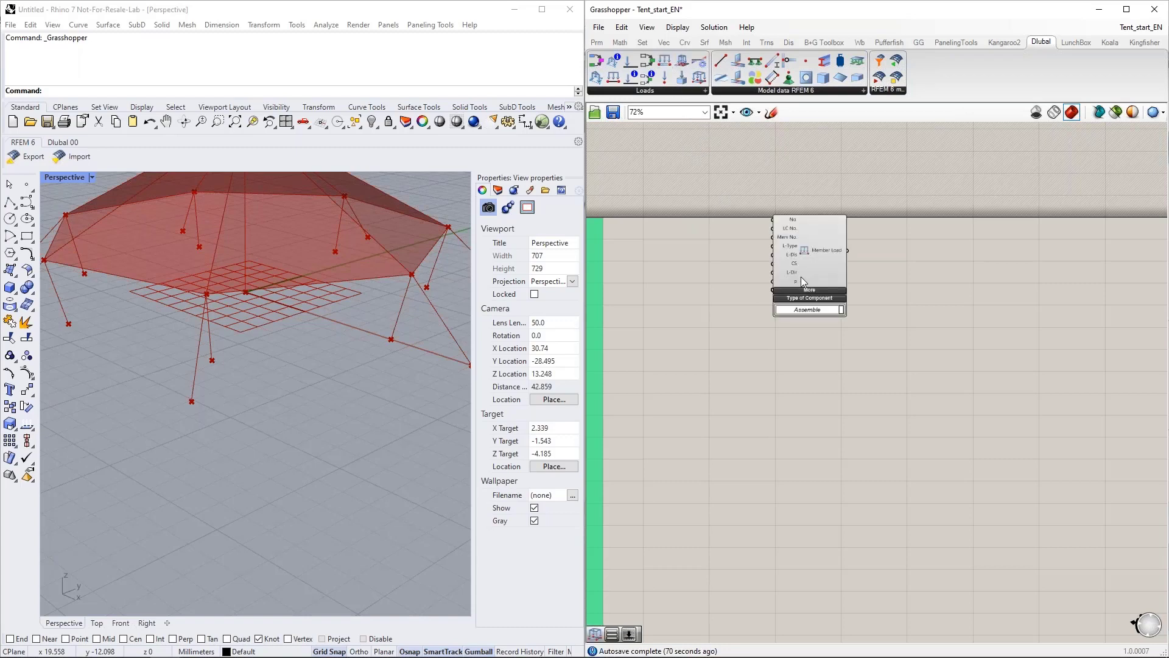
{"action": "right_click_drag", "start_coordinate": [723, 279], "coordinate": [769, 278]}
{"action": "left_click_drag", "start_coordinate": [867, 255], "coordinate": [922, 269]}
{"action": "scroll", "coordinate": [918, 270], "scroll_direction": "up", "scroll_amount": 3}
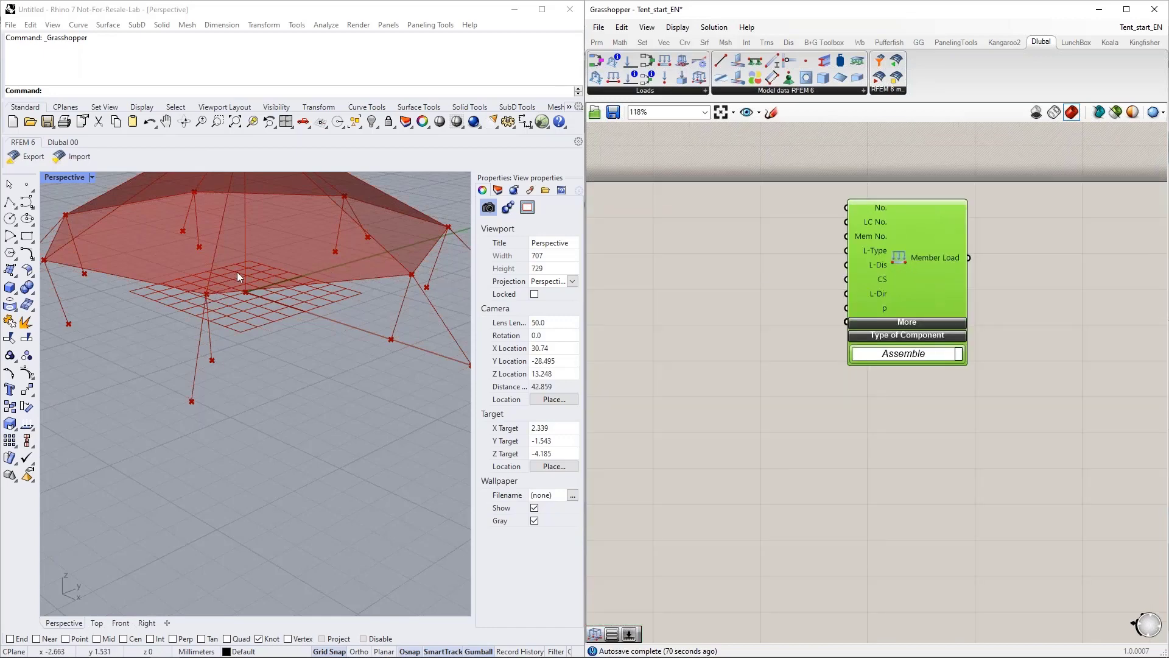
Step: Examine the tent's edge members in the Rhino viewport and the inputs of the Member Load component
{"action": "right_click_drag", "start_coordinate": [377, 286], "coordinate": [411, 425]}
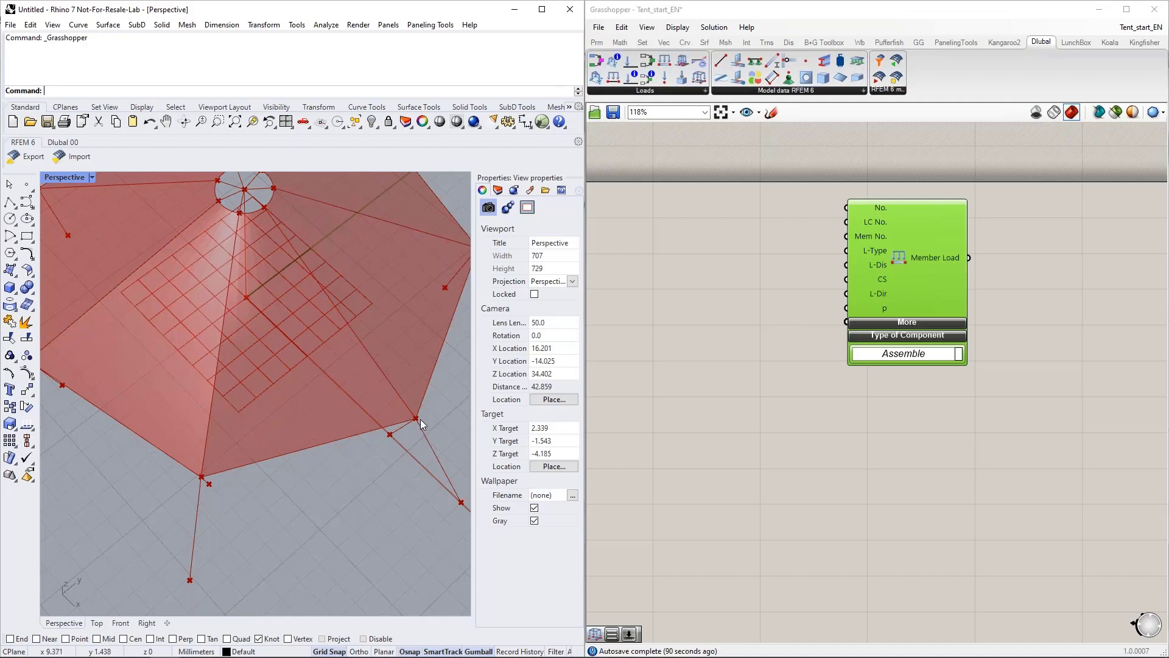
{"action": "right_click_drag", "start_coordinate": [334, 464], "coordinate": [294, 426]}
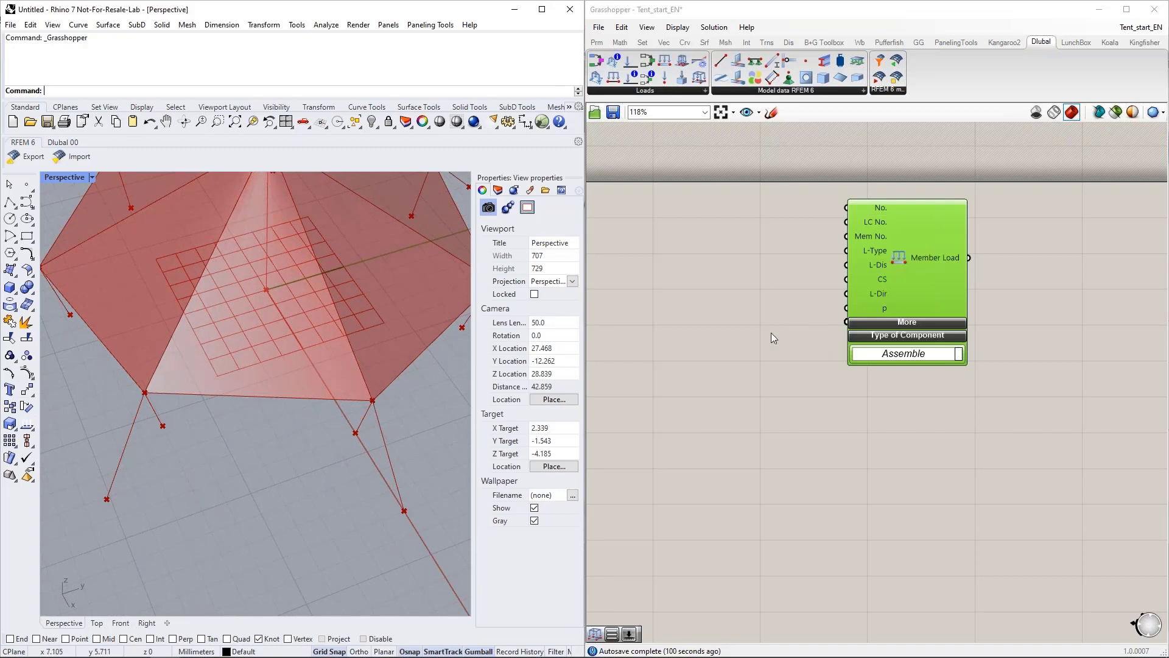
{"action": "right_click_drag", "start_coordinate": [809, 335], "coordinate": [866, 324]}
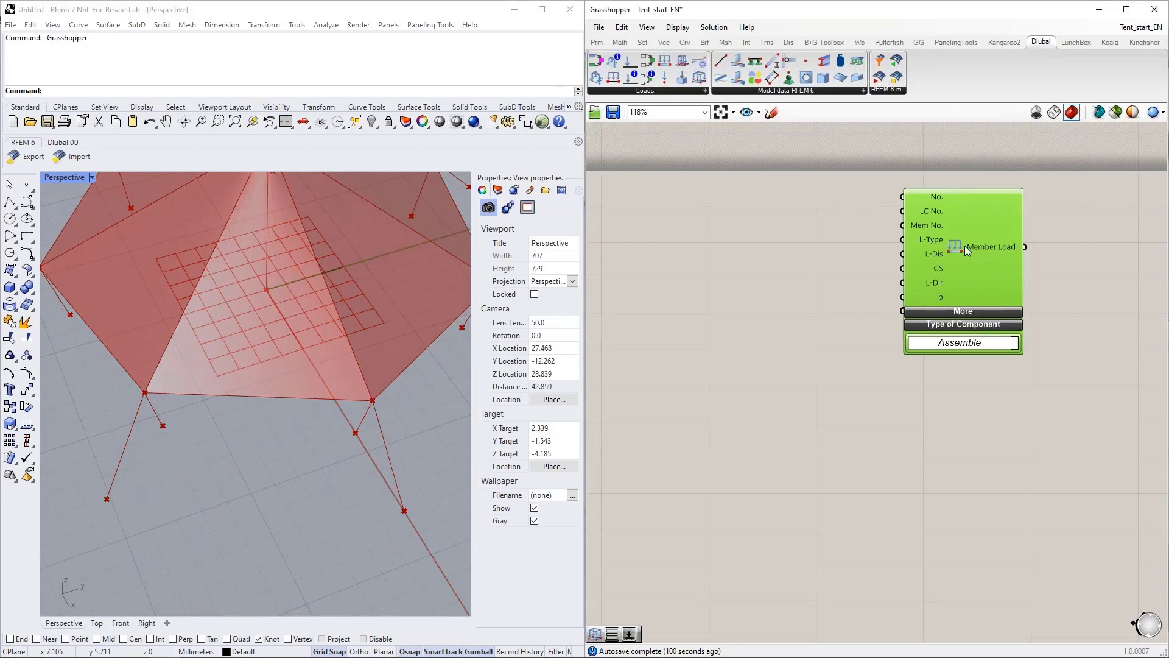
{"action": "scroll", "coordinate": [791, 258], "scroll_direction": "down", "scroll_amount": 2}
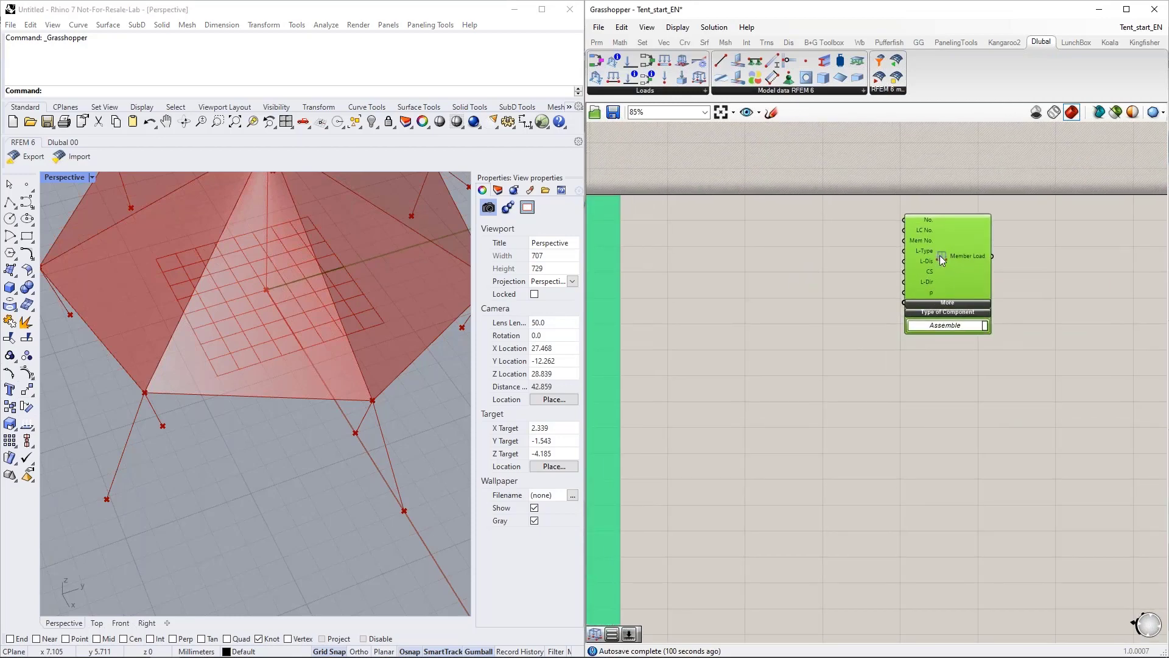
{"action": "scroll", "coordinate": [852, 253], "scroll_direction": "up", "scroll_amount": 1}
{"action": "scroll", "coordinate": [1062, 260], "scroll_direction": "down", "scroll_amount": 1}
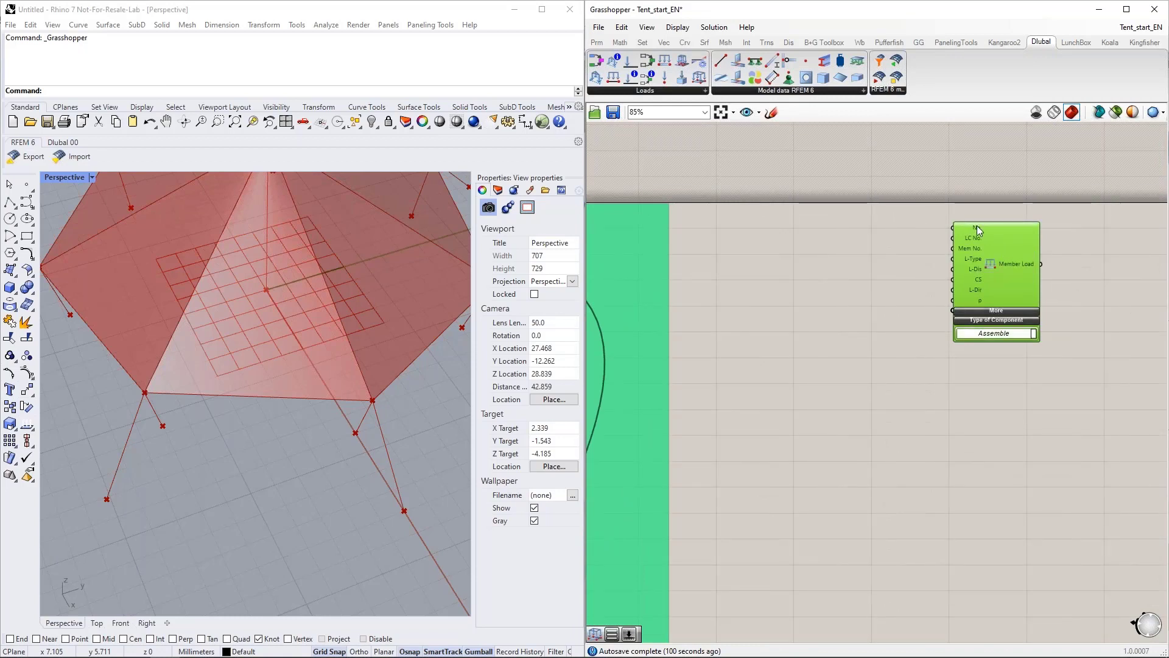
{"action": "mouse_move", "coordinate": [976, 225]}
Step: Move the Member Load closer to the load cases and connect the FF Load Case output to its LC No. input
{"action": "right_click_drag", "start_coordinate": [820, 321], "coordinate": [962, 282]}
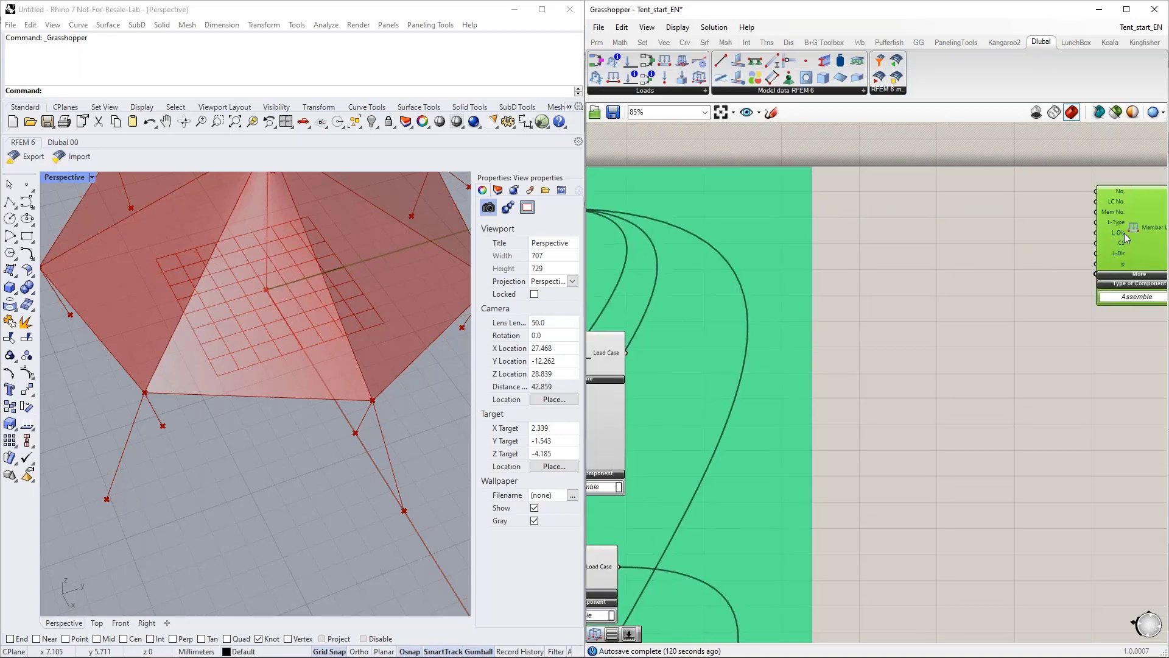
{"action": "left_click_drag", "start_coordinate": [1123, 235], "coordinate": [980, 361]}
{"action": "right_click_drag", "start_coordinate": [789, 450], "coordinate": [918, 310]}
{"action": "left_click_drag", "start_coordinate": [749, 425], "coordinate": [1082, 186]}
{"action": "right_click_drag", "start_coordinate": [598, 414], "coordinate": [704, 372]}
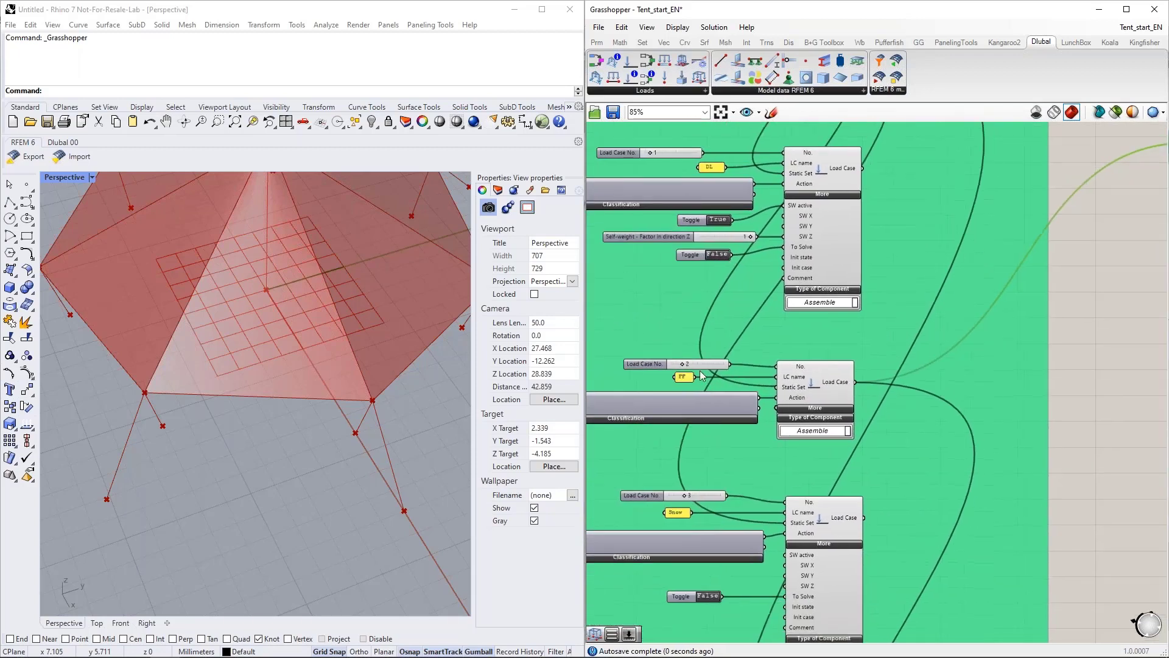
Step: Move the Member Load component to the free canvas below the green group, near the Member components
{"action": "right_click_drag", "start_coordinate": [1012, 306], "coordinate": [785, 448]}
{"action": "scroll", "coordinate": [802, 339], "scroll_direction": "down", "scroll_amount": 5}
{"action": "right_click_drag", "start_coordinate": [836, 411], "coordinate": [1136, 378]}
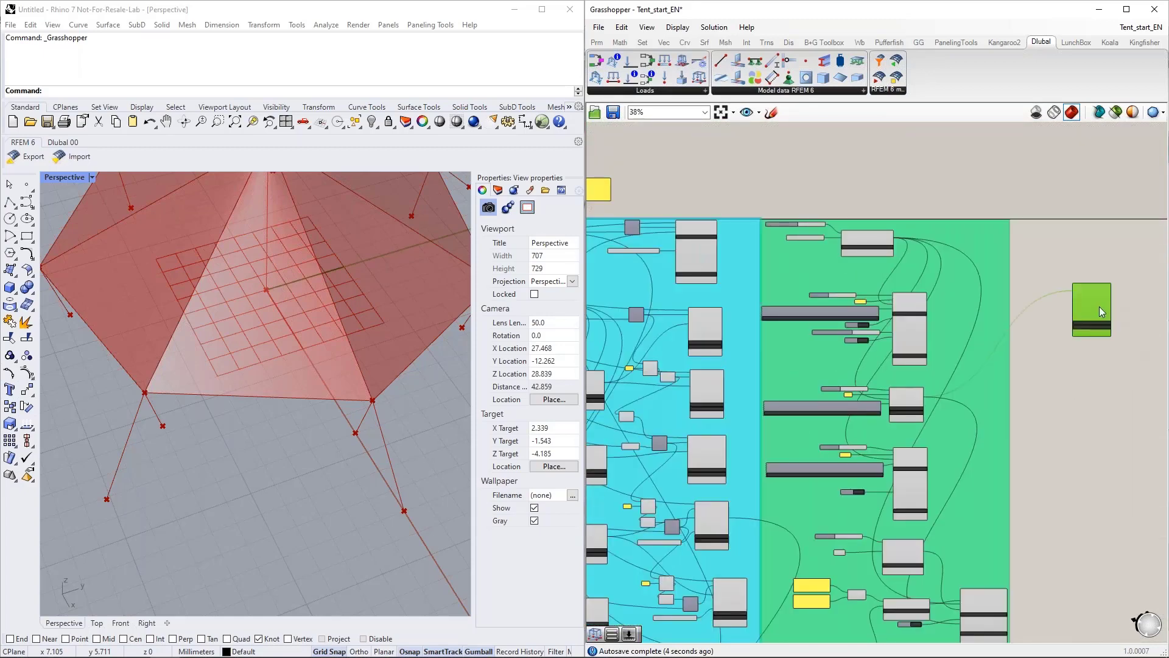
{"action": "left_click_drag", "start_coordinate": [1099, 306], "coordinate": [785, 611]}
{"action": "right_click_drag", "start_coordinate": [828, 629], "coordinate": [1013, 229]}
{"action": "left_click_drag", "start_coordinate": [965, 211], "coordinate": [1034, 330]}
{"action": "scroll", "coordinate": [1015, 288], "scroll_direction": "up", "scroll_amount": 5}
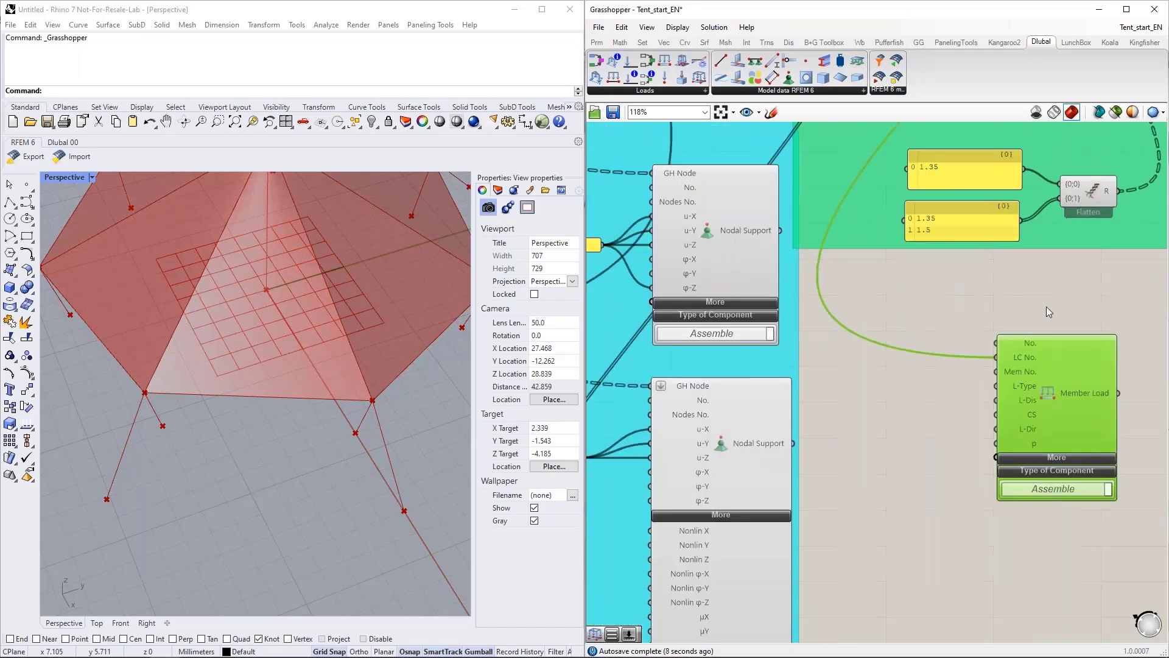
Step: Connect the output of the TYPE_CABLE Member component to the Member Load's Mem No. input
{"action": "right_click_drag", "start_coordinate": [1031, 332], "coordinate": [939, 482]}
{"action": "scroll", "coordinate": [926, 477], "scroll_direction": "down", "scroll_amount": 5}
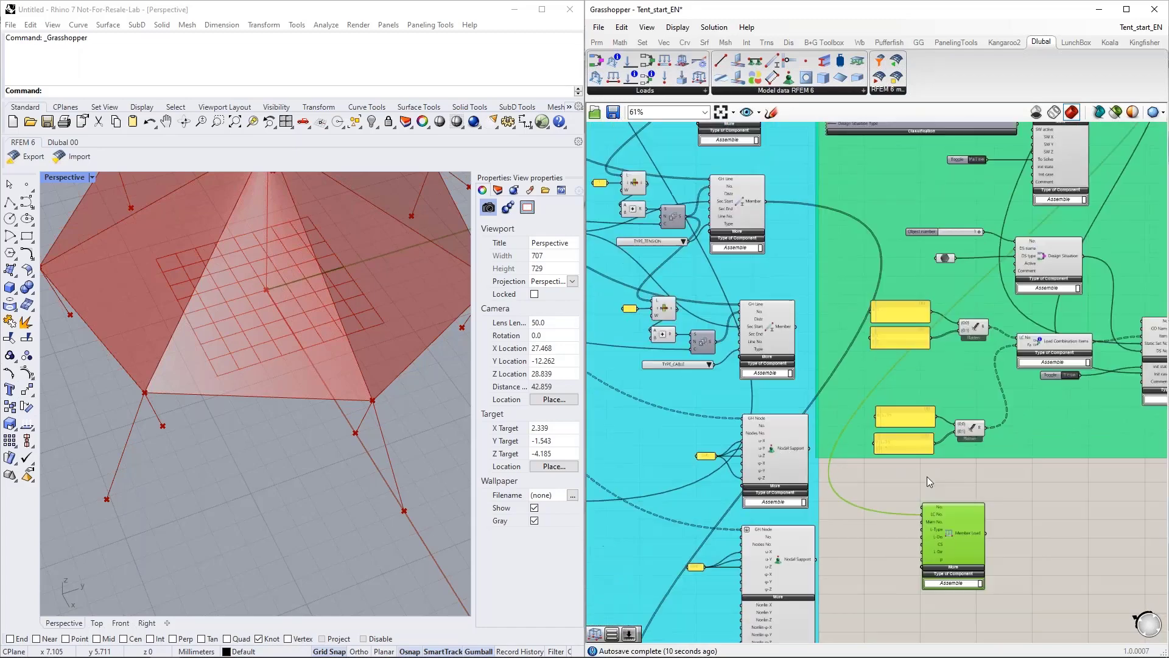
{"action": "scroll", "coordinate": [731, 363], "scroll_direction": "up", "scroll_amount": 2}
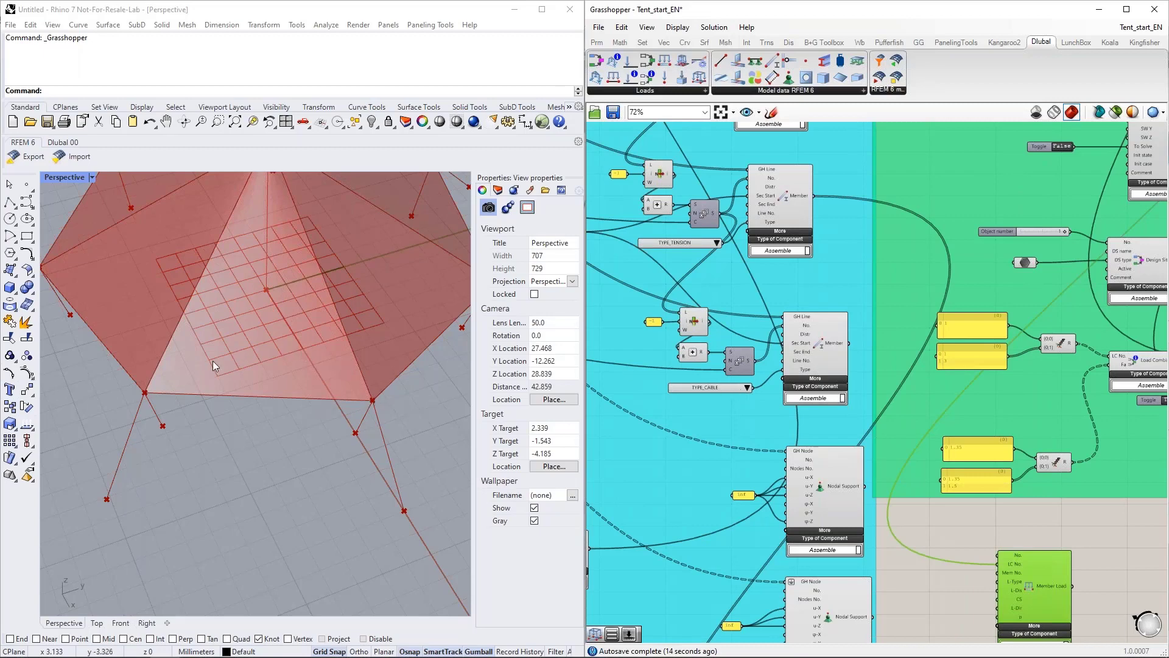
{"action": "right_click_drag", "start_coordinate": [940, 516], "coordinate": [914, 480]}
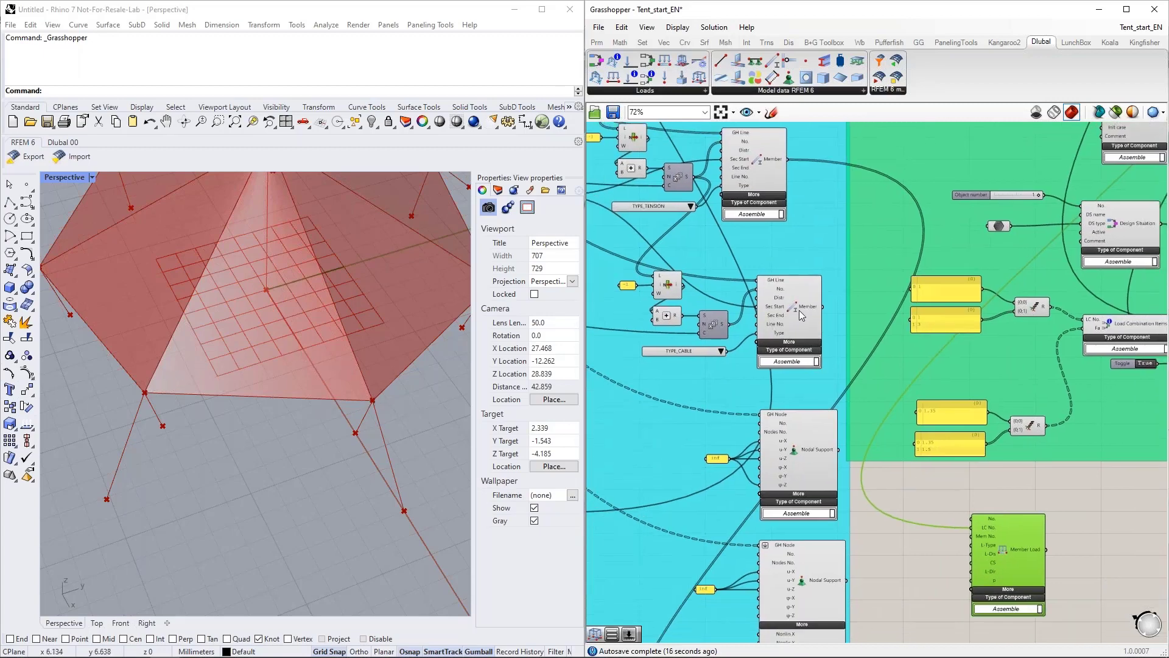
{"action": "left_click", "coordinate": [799, 309]}
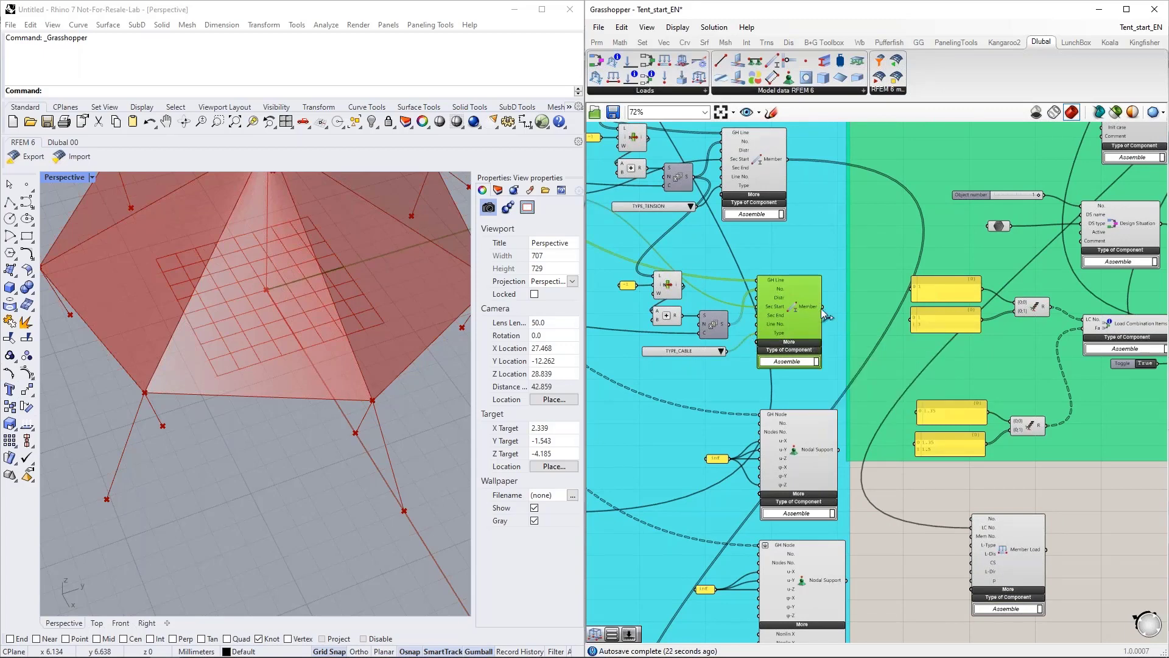
{"action": "left_click_drag", "start_coordinate": [822, 306], "coordinate": [968, 536]}
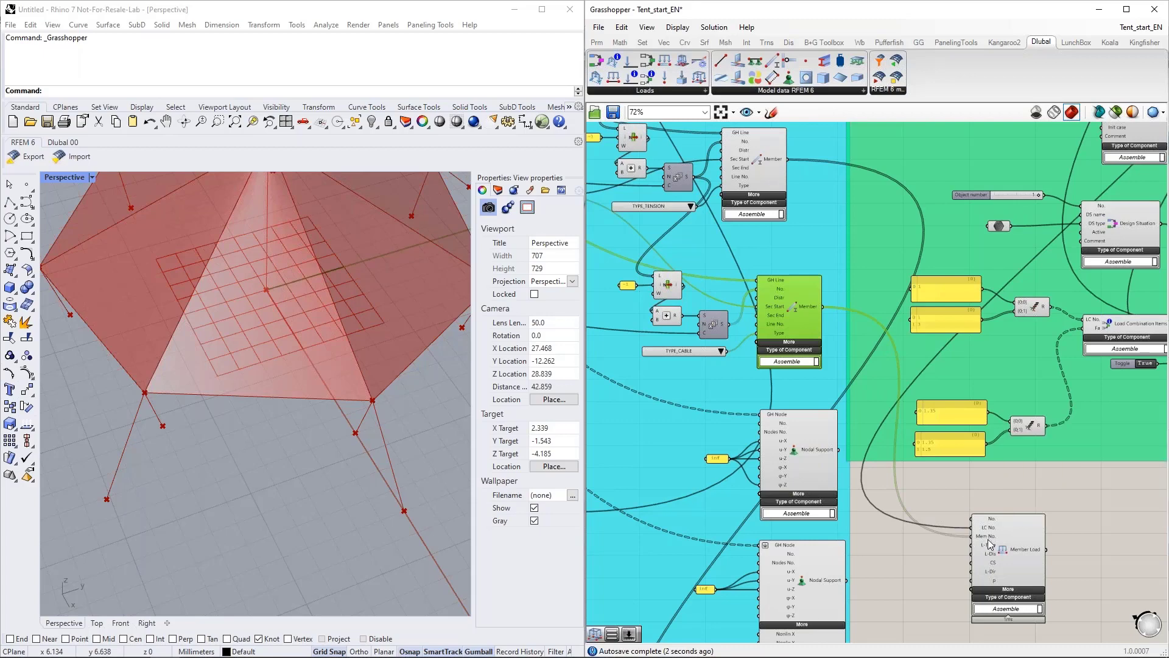
{"action": "mouse_move", "coordinate": [988, 540]}
Step: Move the wired Member Load component back up to the empty canvas beside the upper part of the green group
{"action": "left_click", "coordinate": [806, 451]}
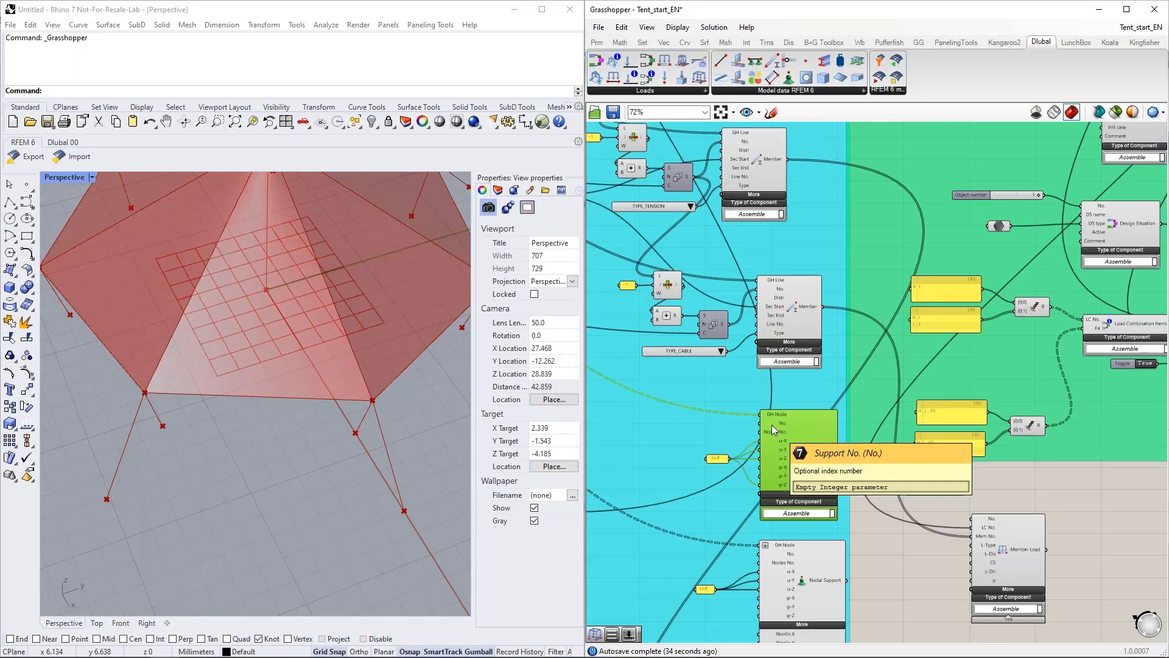
{"action": "scroll", "coordinate": [599, 457], "scroll_direction": "down", "scroll_amount": 1}
{"action": "scroll", "coordinate": [599, 456], "scroll_direction": "down", "scroll_amount": 6}
{"action": "left_click_drag", "start_coordinate": [705, 480], "coordinate": [871, 240]}
{"action": "scroll", "coordinate": [872, 240], "scroll_direction": "up", "scroll_amount": 7}
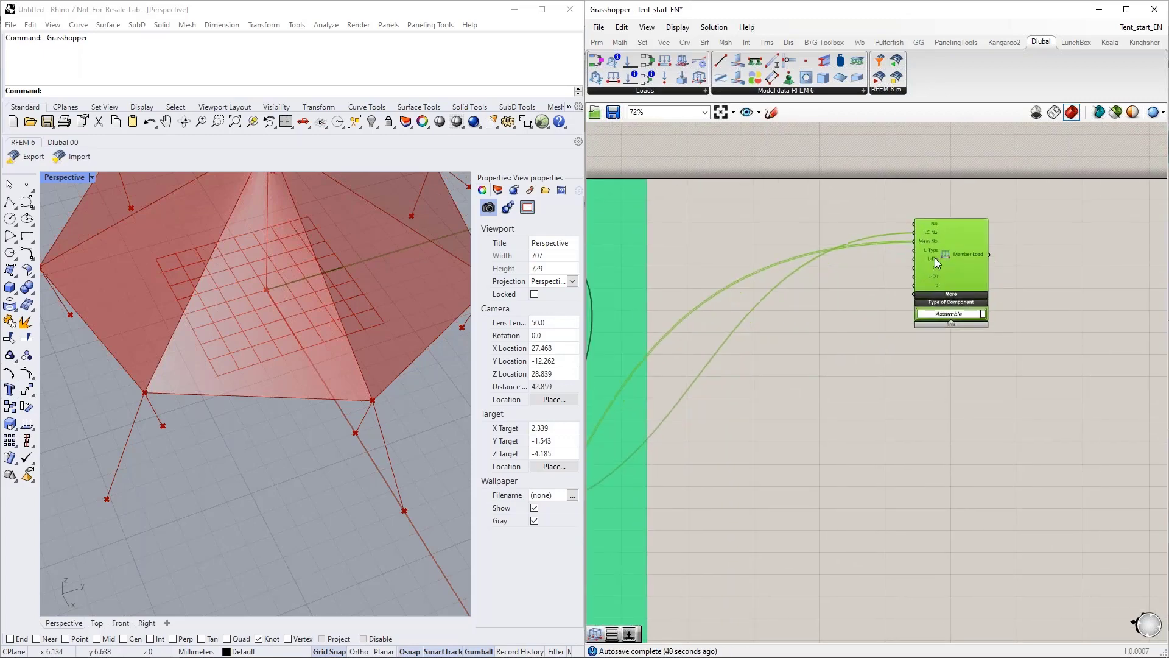
{"action": "scroll", "coordinate": [825, 237], "scroll_direction": "up", "scroll_amount": 3}
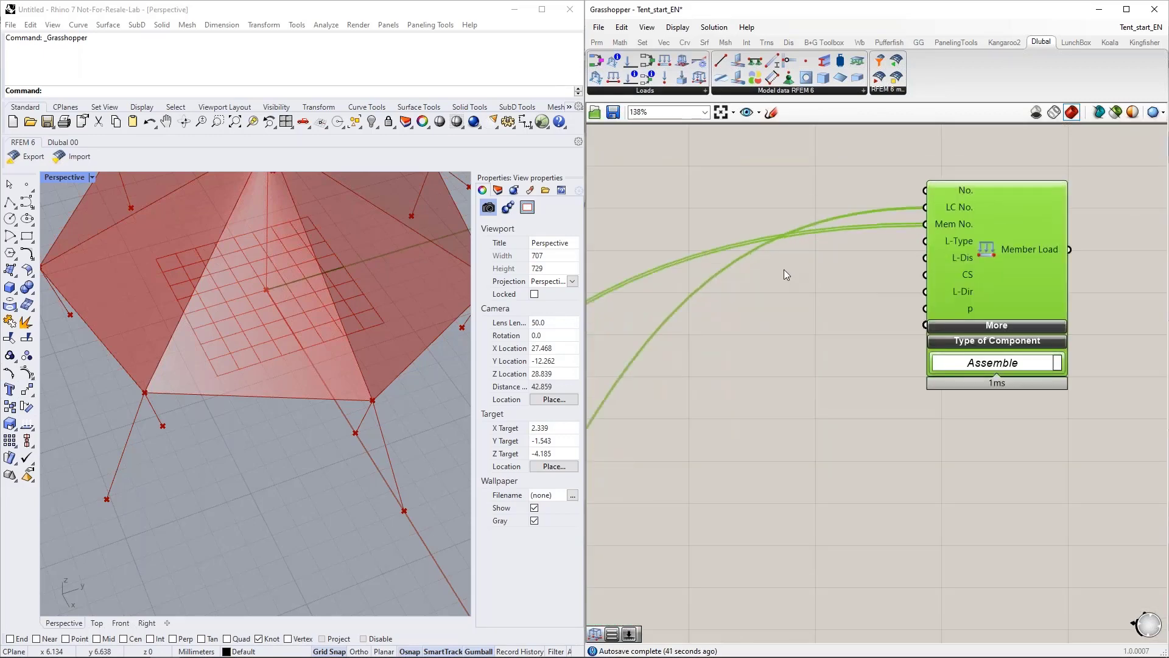
Step: Add a Value List component in front of the Member Load's inputs
{"action": "double_click", "coordinate": [696, 203]}
{"action": "type", "text": "val"}
{"action": "left_click", "coordinate": [700, 190]}
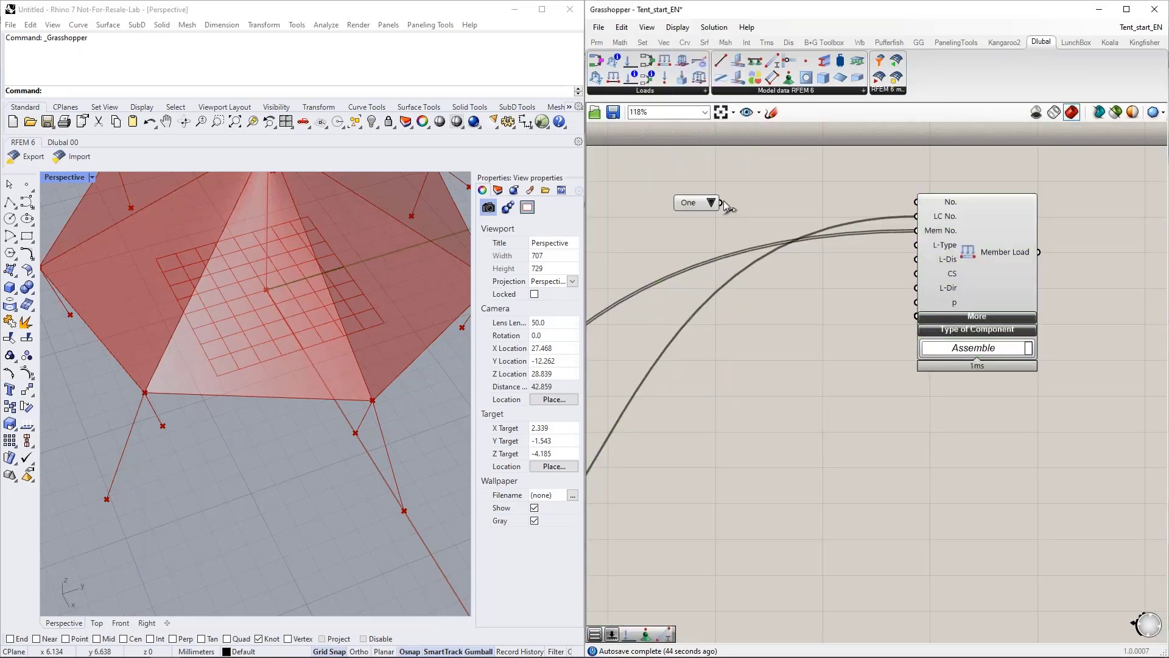
Step: Connect the Value List to the Member Load's L-Type input and set it to LOAD_TYPE_FORM_FINDING
{"action": "left_click_drag", "start_coordinate": [722, 202], "coordinate": [918, 245]}
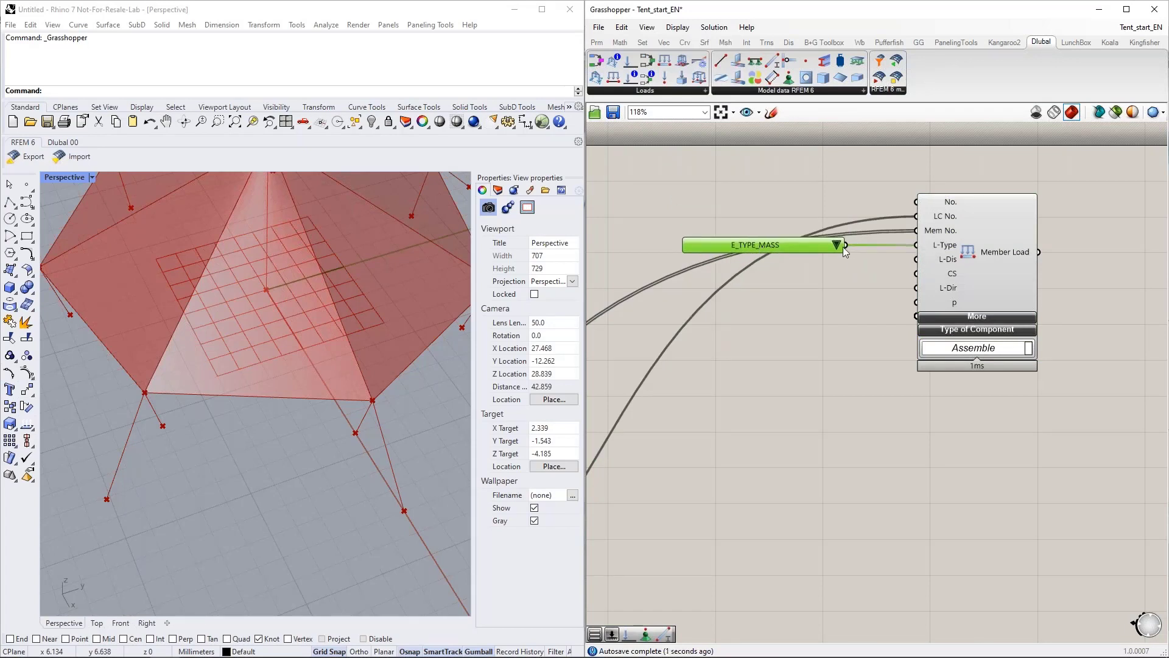
{"action": "left_click", "coordinate": [837, 245]}
{"action": "left_click", "coordinate": [889, 317]}
{"action": "left_click_drag", "start_coordinate": [798, 252], "coordinate": [786, 255]}
Step: Add a second Value List below the load type list and expand the Member Load's additional inputs
{"action": "left_click", "coordinate": [705, 325]}
{"action": "right_click", "coordinate": [738, 321]}
{"action": "left_click", "coordinate": [749, 312]}
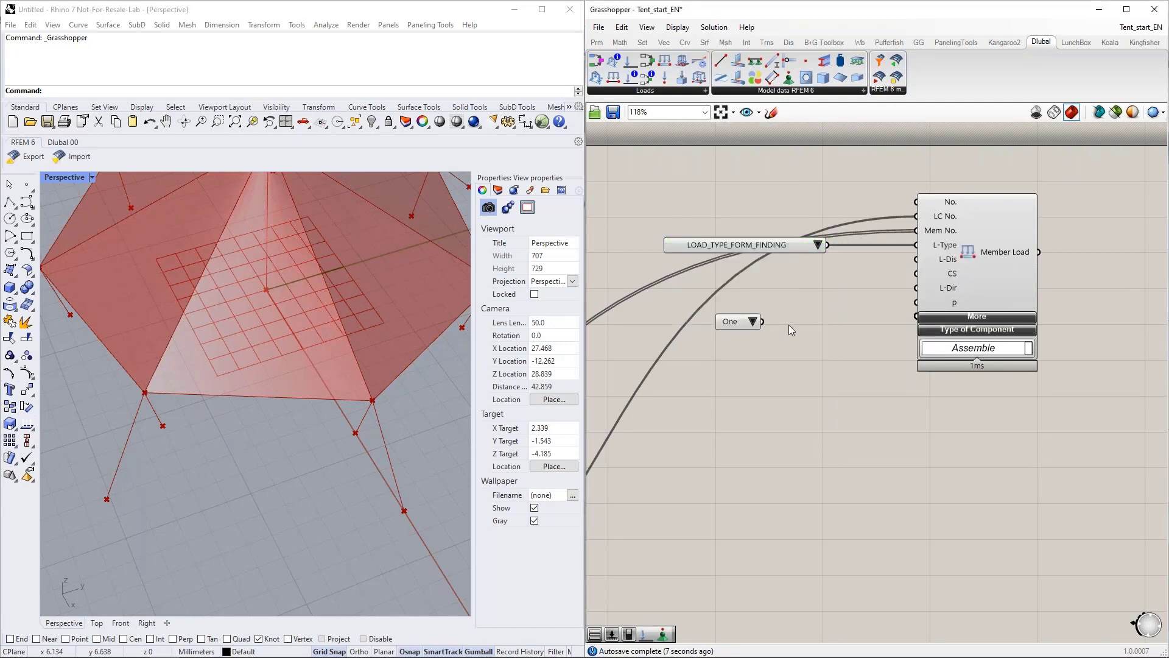
{"action": "left_click", "coordinate": [991, 315]}
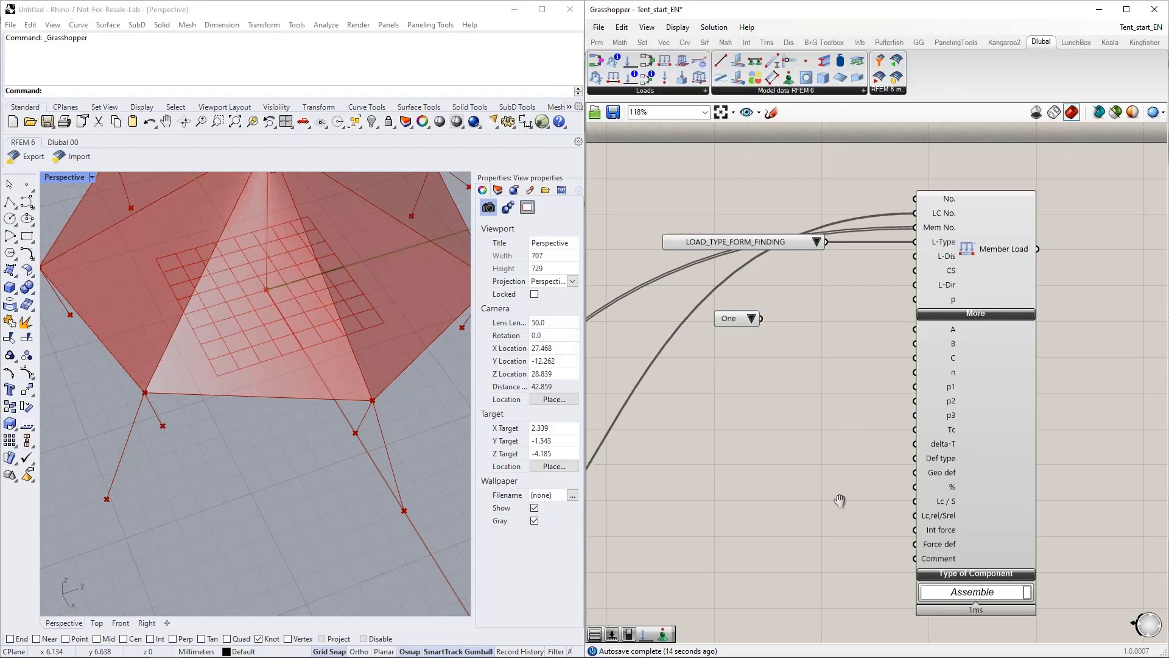
{"action": "right_click_drag", "start_coordinate": [954, 502], "coordinate": [924, 461]}
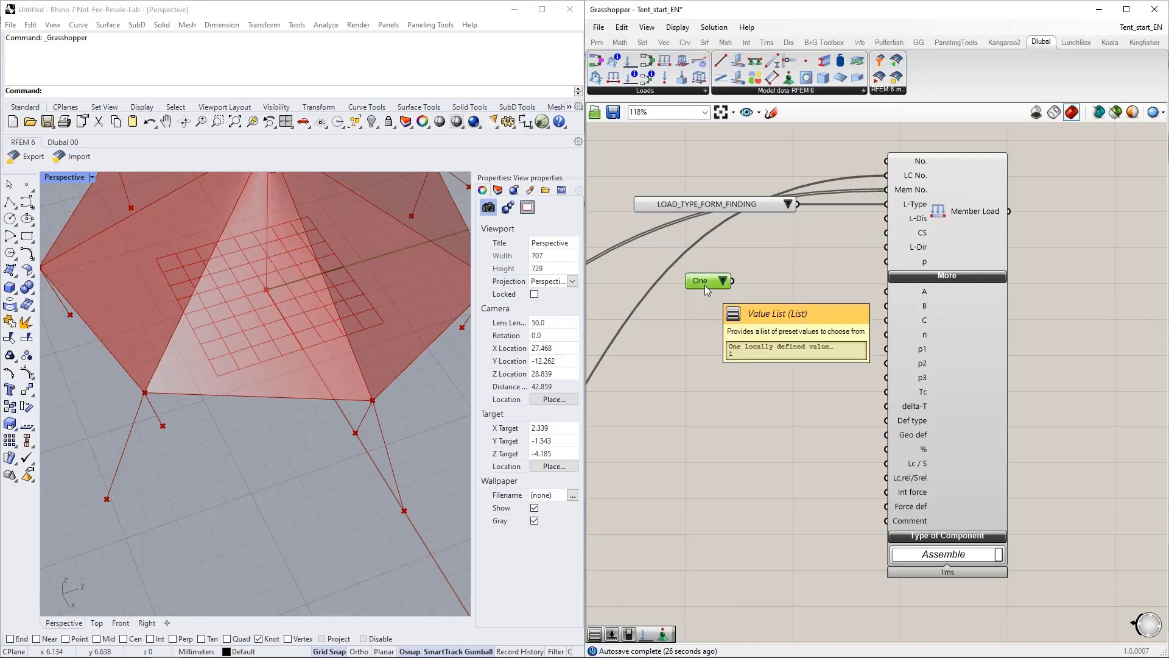
Step: Connect the new Value List to the Member Load's Def type input and choose FORM_FINDING_TYPE_GEOMETRIC
{"action": "left_click_drag", "start_coordinate": [703, 285], "coordinate": [719, 380]}
{"action": "right_click_drag", "start_coordinate": [793, 410], "coordinate": [783, 371]}
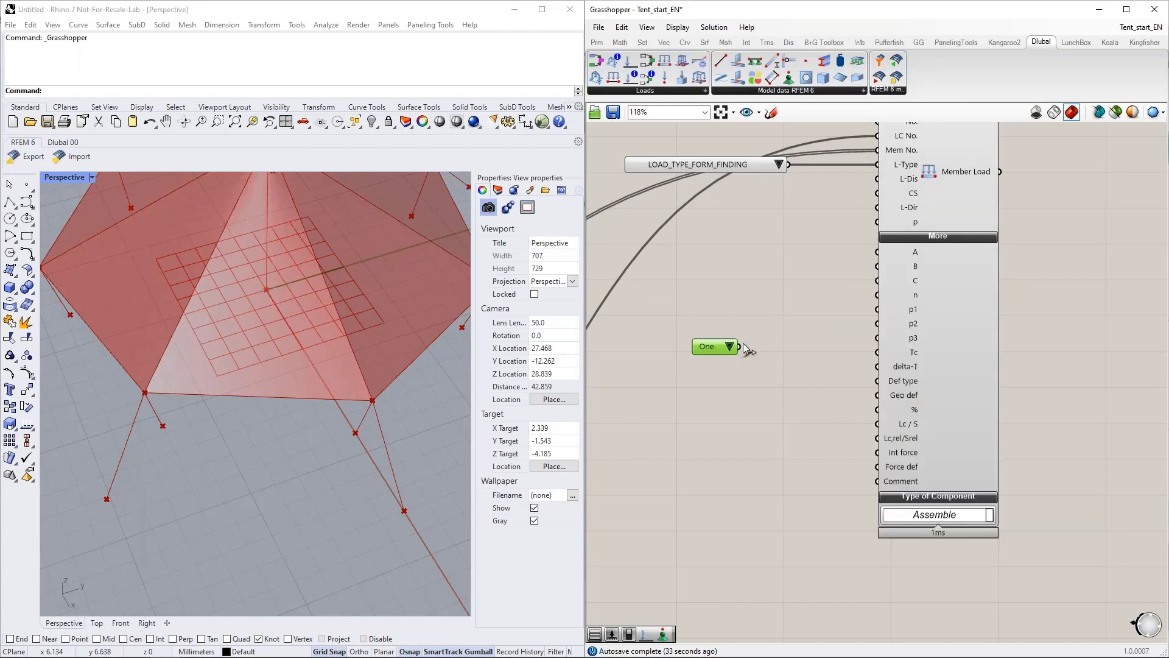
{"action": "left_click_drag", "start_coordinate": [764, 356], "coordinate": [876, 380]}
{"action": "left_click_drag", "start_coordinate": [772, 350], "coordinate": [746, 393]}
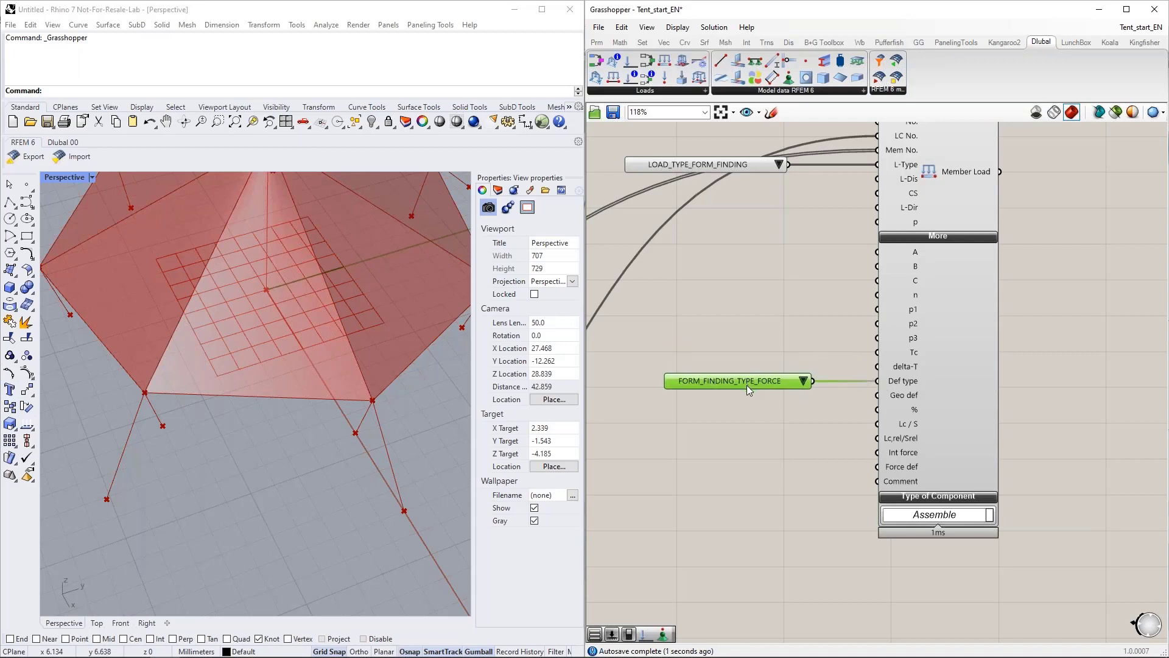
{"action": "left_click", "coordinate": [803, 380]}
{"action": "left_click", "coordinate": [831, 400]}
Step: Connect a copy of the Value List to the Geo def input and set it to FORM_FINDING_GEOMETRIC_INPUT_PARAMETER_SAG
{"action": "right_click_drag", "start_coordinate": [788, 399], "coordinate": [784, 340]}
{"action": "left_click_drag", "start_coordinate": [757, 331], "coordinate": [878, 339], "text": "alt"}
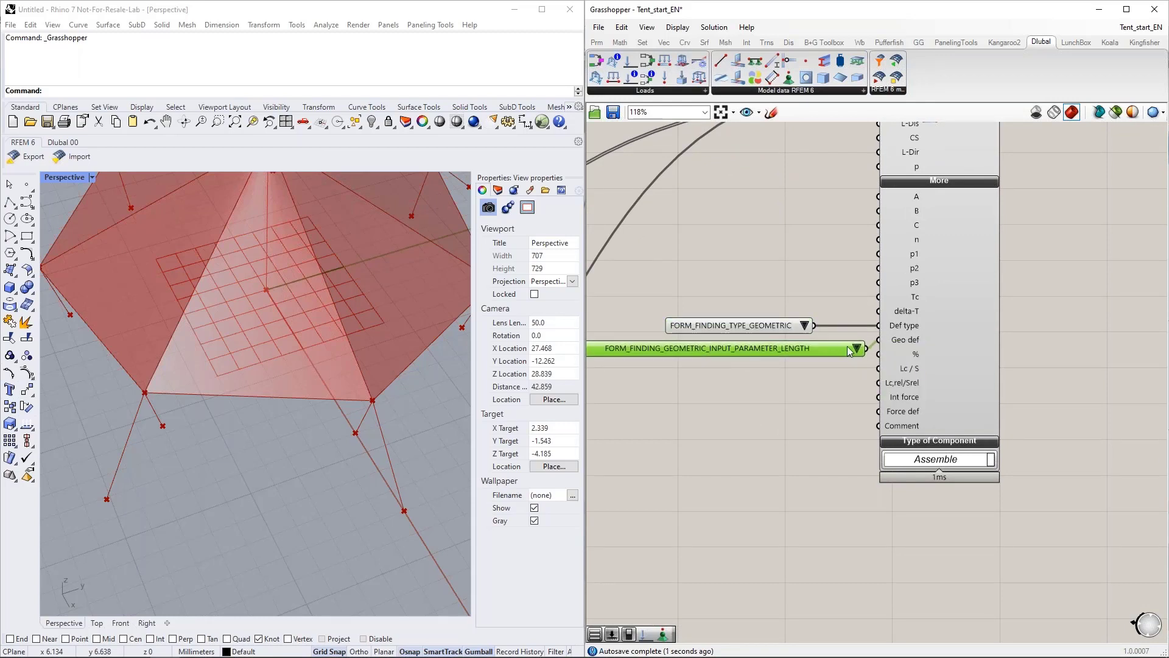
{"action": "left_click", "coordinate": [857, 348]}
{"action": "left_click", "coordinate": [971, 396]}
{"action": "right_click_drag", "start_coordinate": [791, 357], "coordinate": [809, 330]}
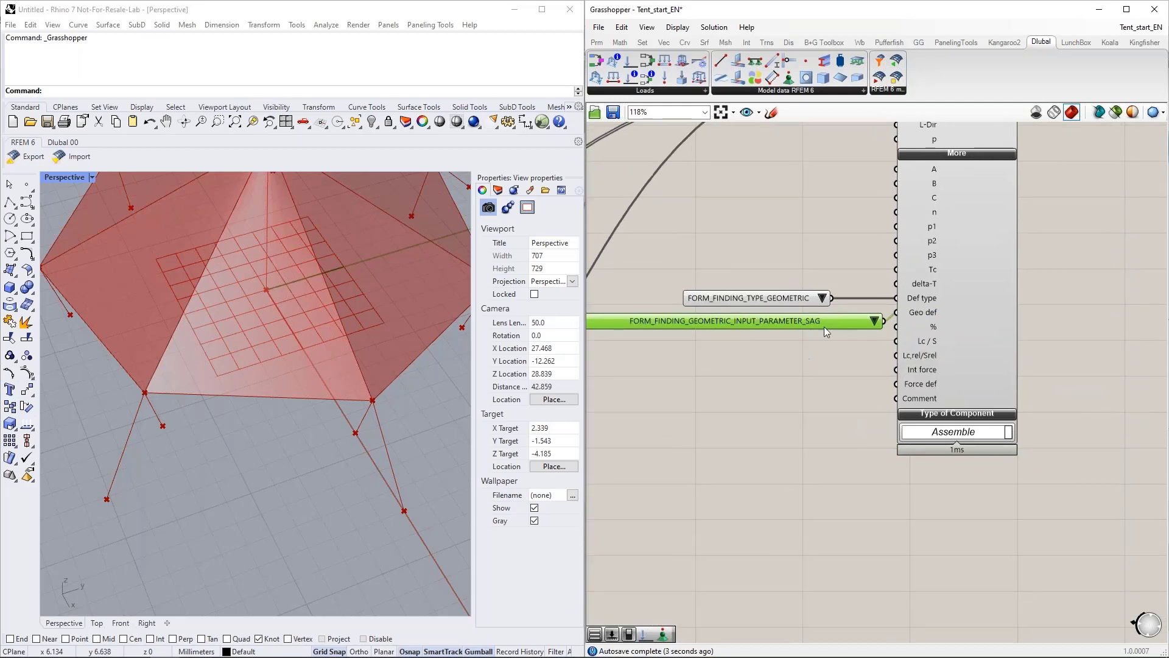
Step: Add a Boolean Toggle, connect it to the Member Load's % input and set it to True
{"action": "right_click_drag", "start_coordinate": [823, 388], "coordinate": [823, 362]}
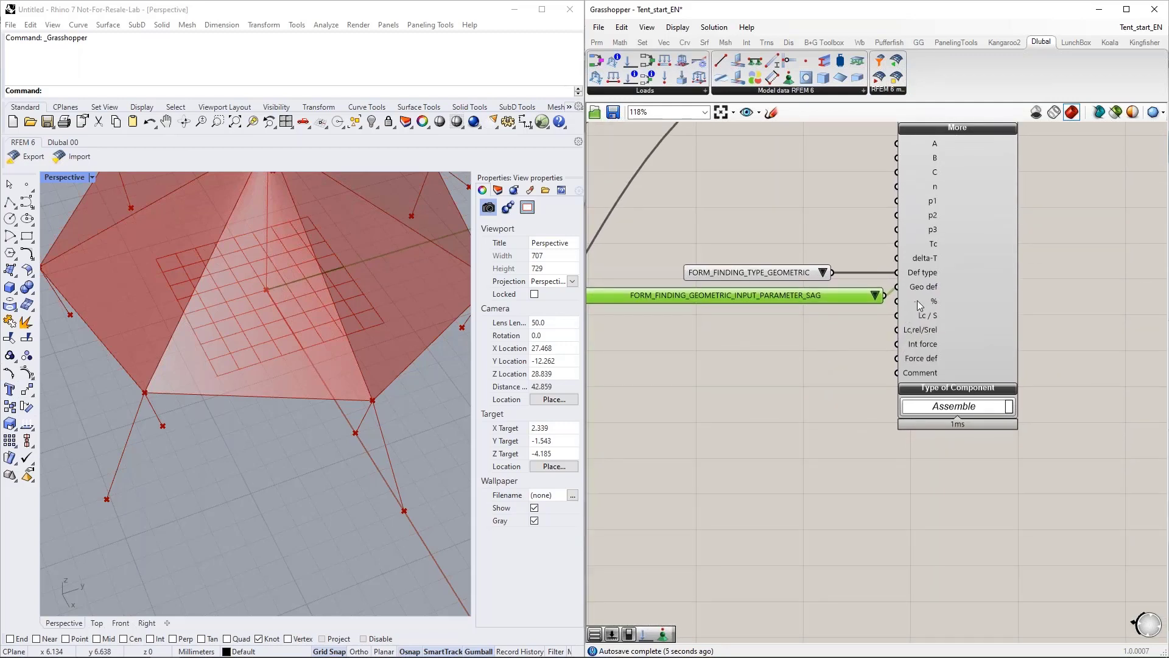
{"action": "mouse_move", "coordinate": [917, 301]}
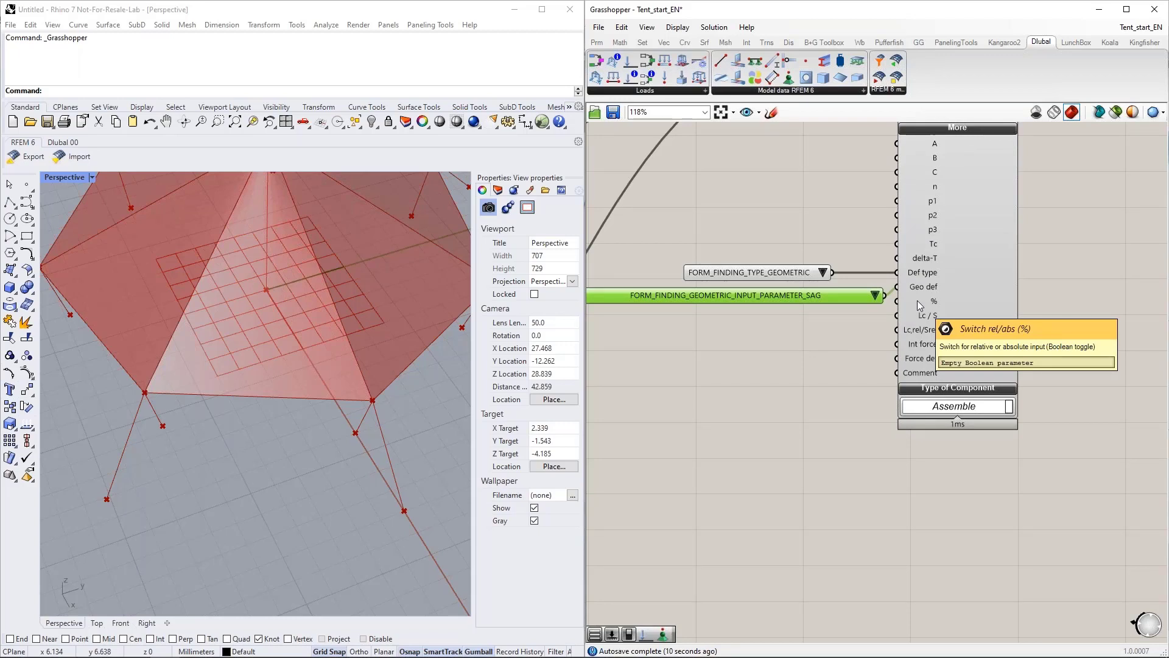
{"action": "double_click", "coordinate": [829, 323]}
{"action": "type", "text": "boolea"}
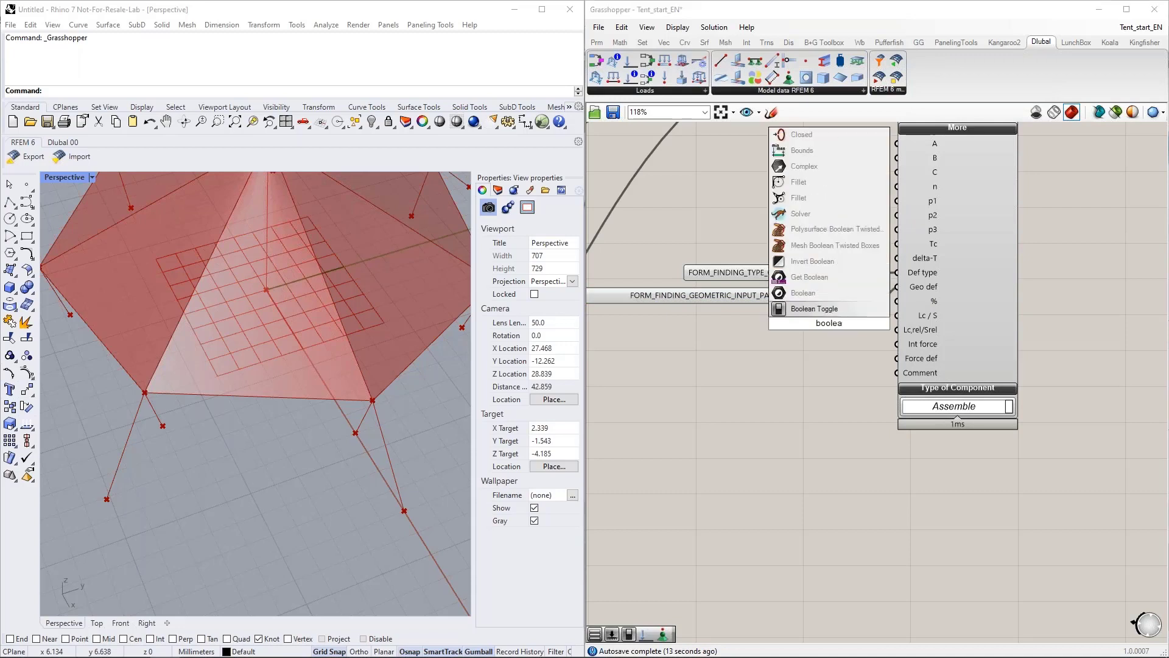
{"action": "left_click", "coordinate": [822, 308]}
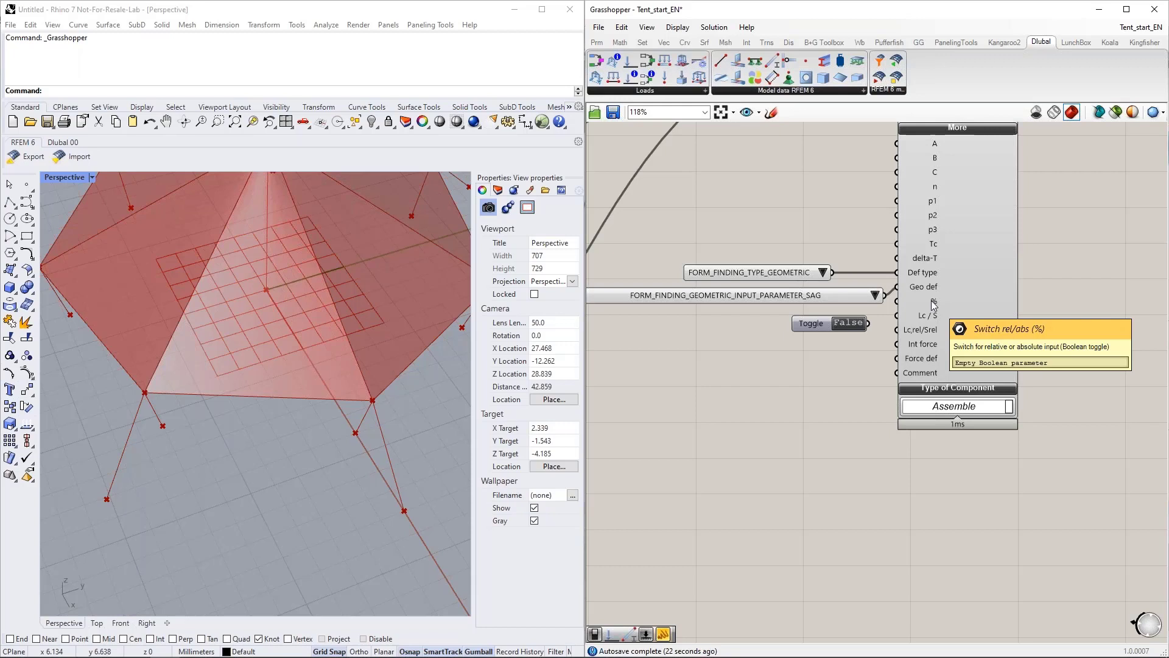
{"action": "left_click_drag", "start_coordinate": [867, 323], "coordinate": [897, 303]}
{"action": "left_click", "coordinate": [806, 325]}
{"action": "right_click_drag", "start_coordinate": [798, 346], "coordinate": [788, 338]}
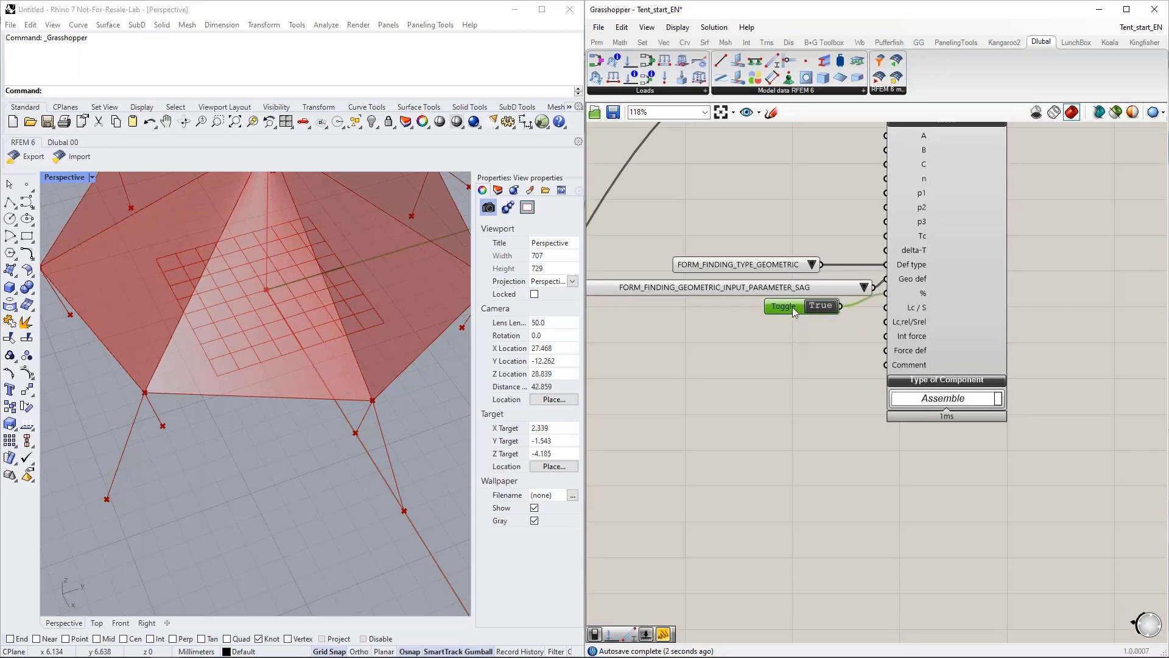
{"action": "left_click_drag", "start_coordinate": [791, 307], "coordinate": [792, 315]}
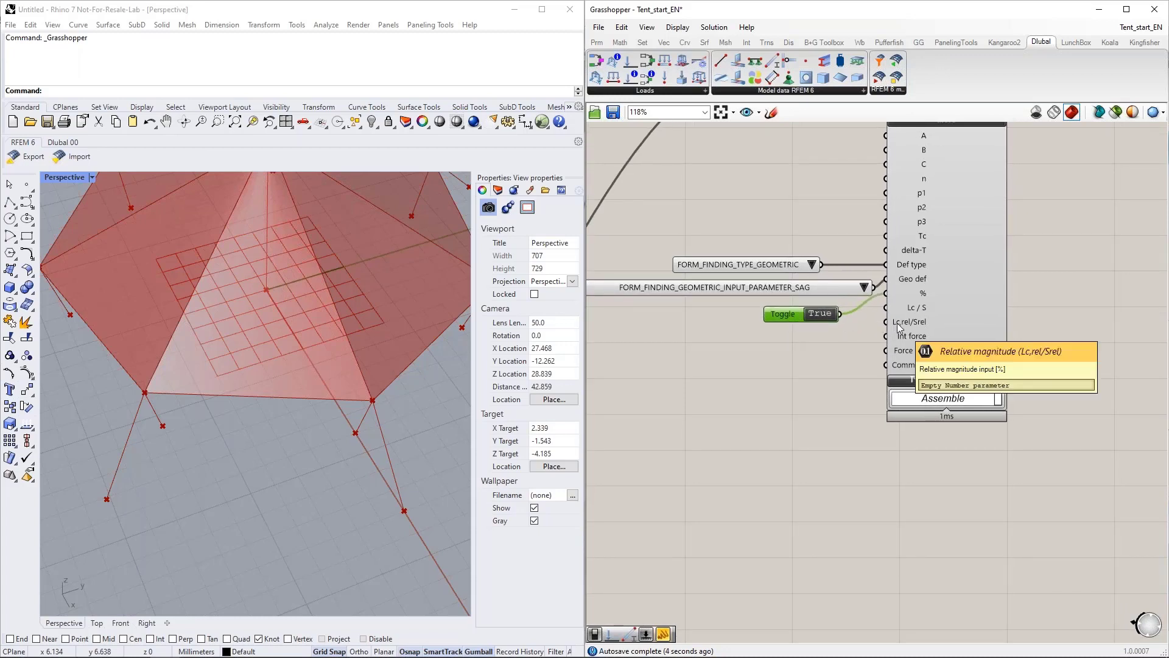
Step: Create a 0.1 Number Slider and connect it to the Member Load's Lc,rel/Srel input
{"action": "double_click", "coordinate": [775, 350]}
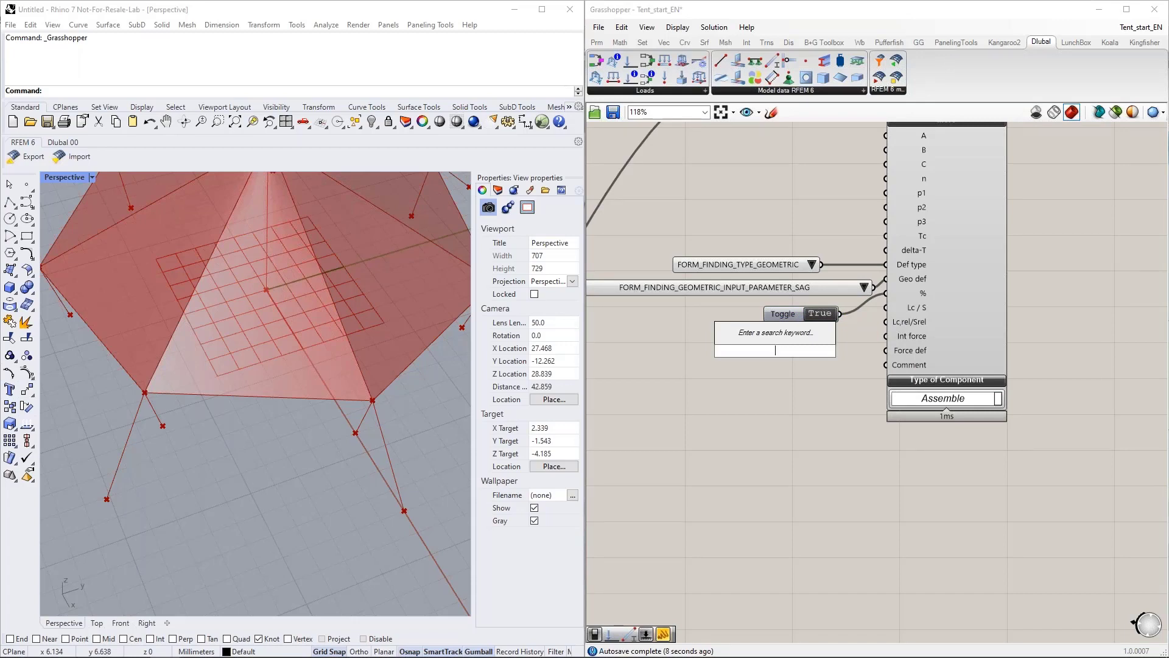
{"action": "type", "text": "0.1"}
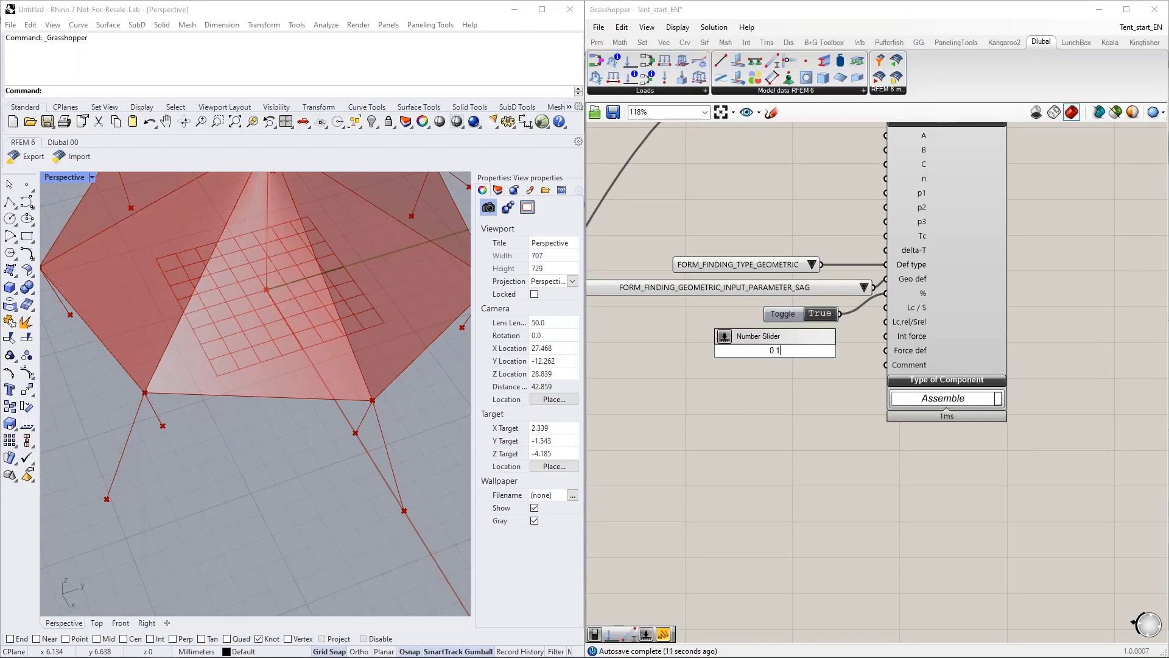
{"action": "key", "text": "Return"}
{"action": "left_click_drag", "start_coordinate": [787, 356], "coordinate": [885, 322]}
{"action": "left_click_drag", "start_coordinate": [805, 341], "coordinate": [776, 333]}
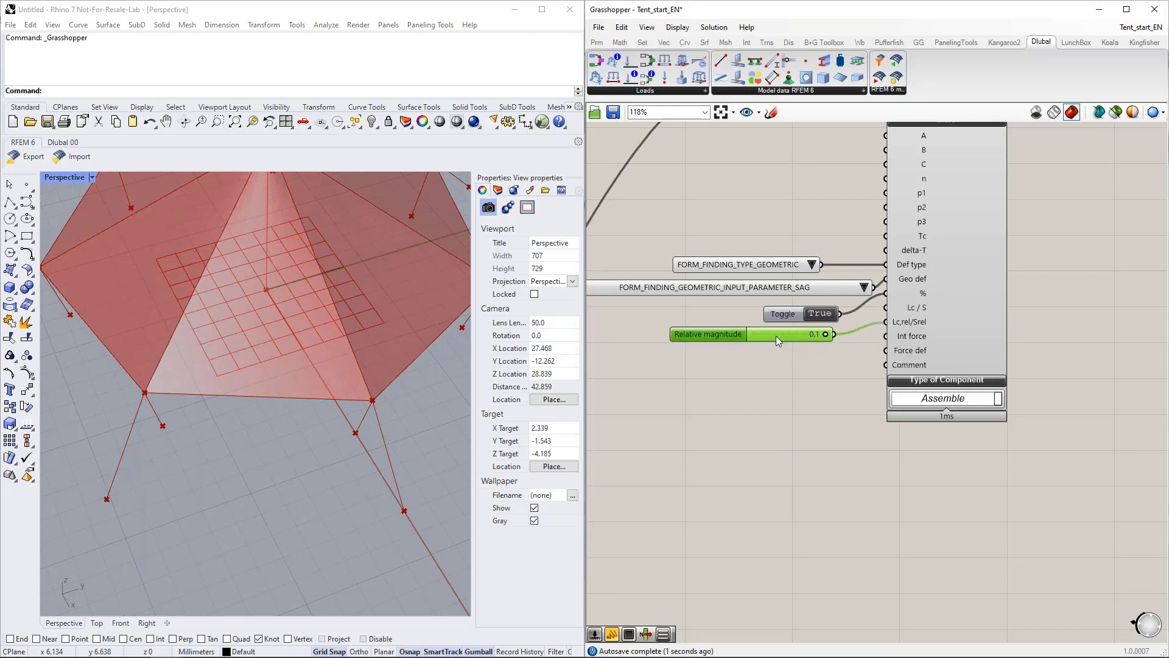
Step: Add a Value List for the Member Load's Int force input and set it to FORM_FINDING_INTERNAL_FORCE_TENSION
{"action": "double_click", "coordinate": [777, 377]}
{"action": "type", "text": "val"}
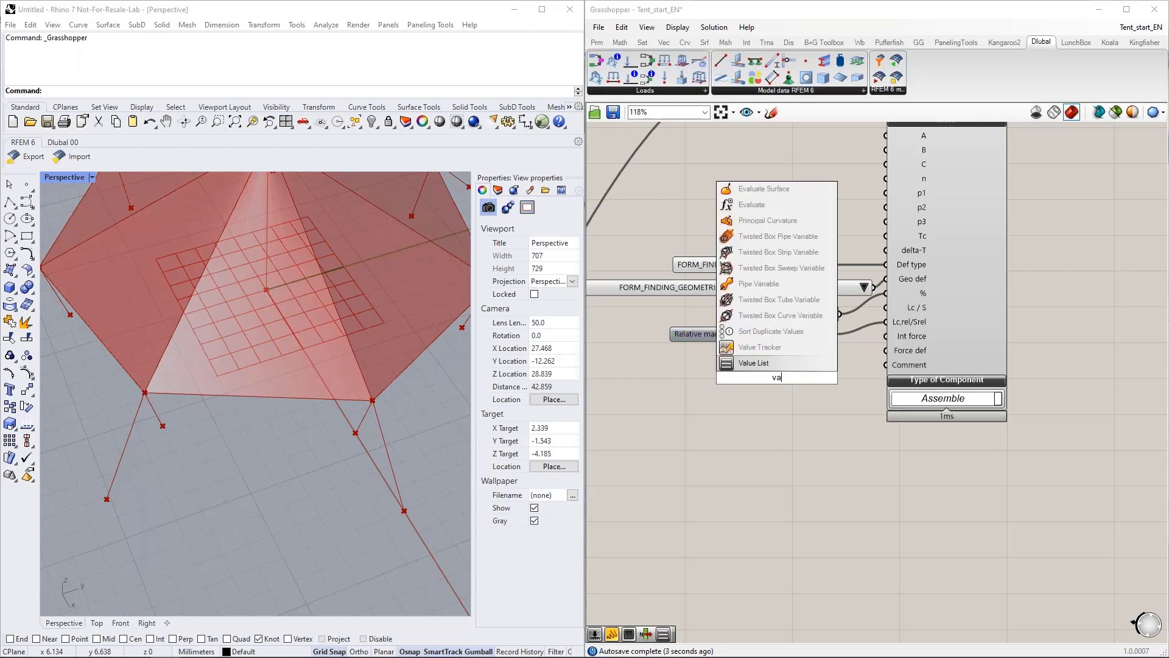
{"action": "left_click", "coordinate": [772, 365]}
{"action": "left_click_drag", "start_coordinate": [800, 377], "coordinate": [886, 336]}
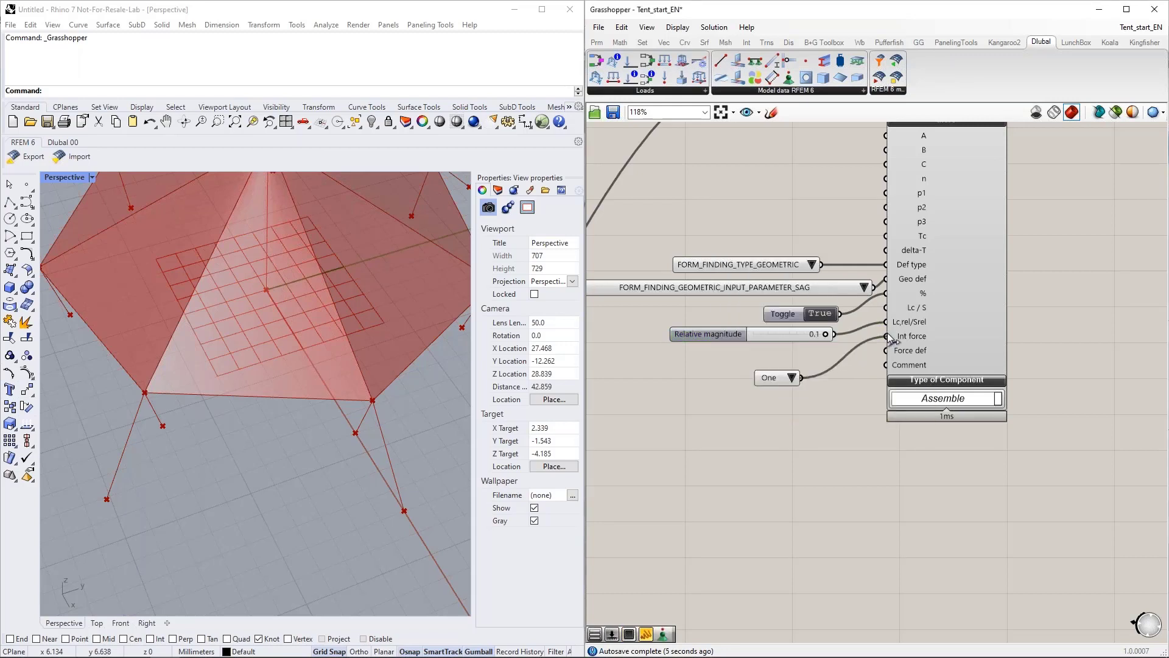
{"action": "left_click_drag", "start_coordinate": [838, 375], "coordinate": [700, 372]}
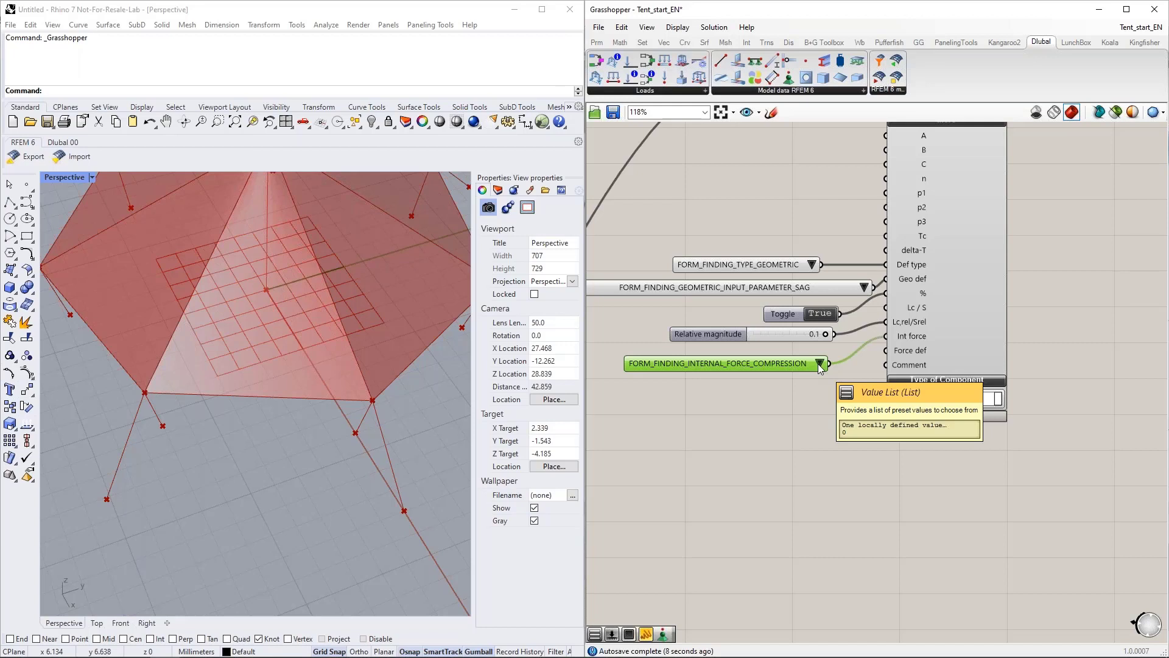
{"action": "left_click", "coordinate": [819, 363]}
{"action": "left_click", "coordinate": [861, 386]}
{"action": "left_click_drag", "start_coordinate": [792, 363], "coordinate": [798, 355]}
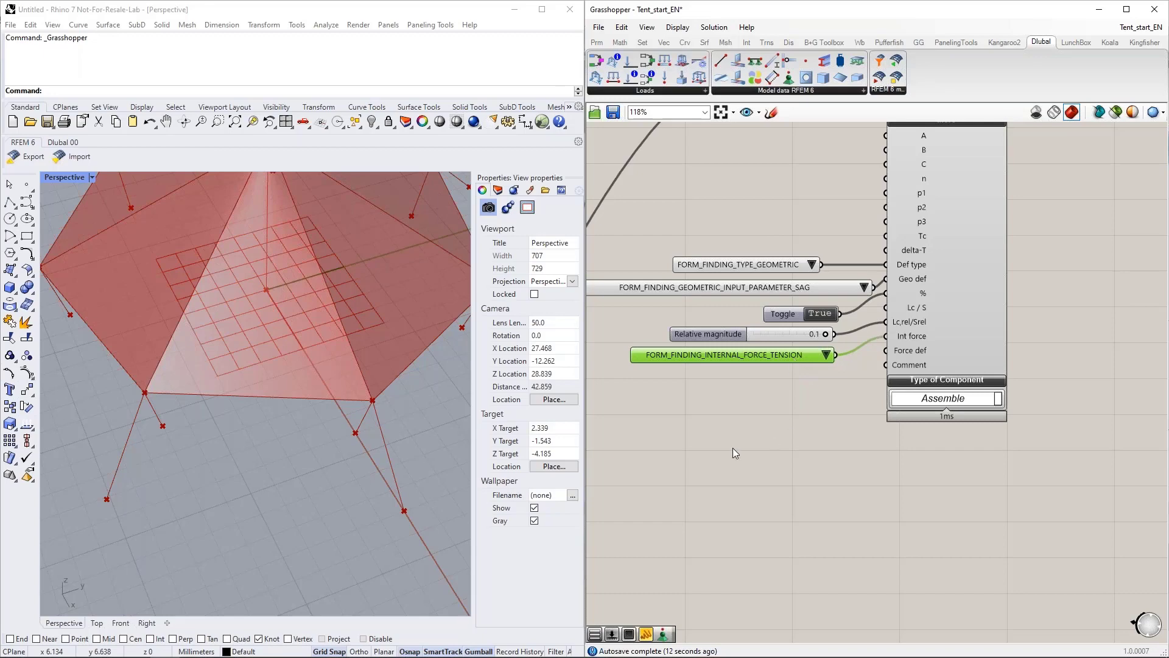
Step: Place a Surface Load component below the Member Load and connect the Member Load's load case to its LC No. input
{"action": "scroll", "coordinate": [733, 454], "scroll_direction": "down", "scroll_amount": 4}
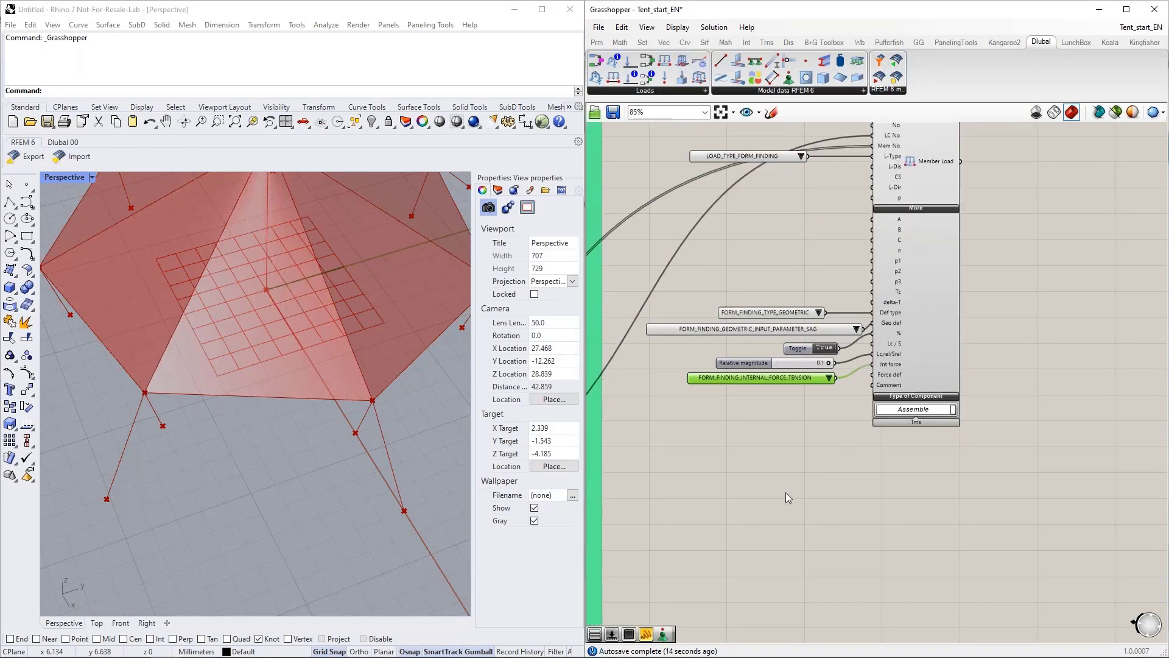
{"action": "right_click_drag", "start_coordinate": [819, 513], "coordinate": [809, 441]}
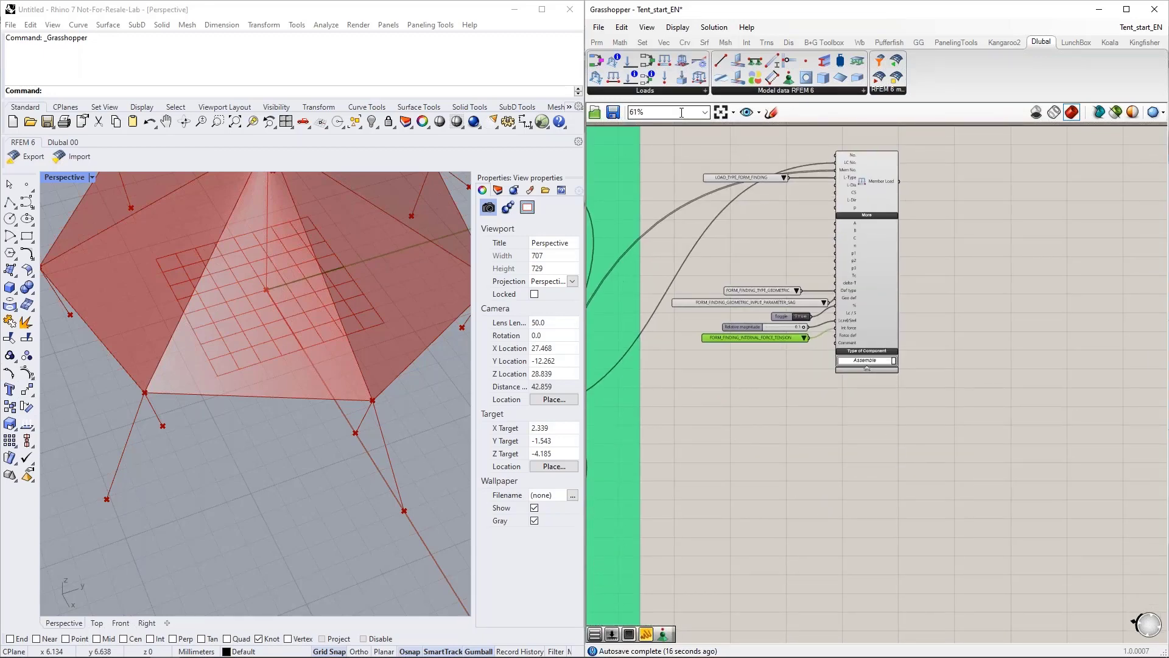
{"action": "left_click_drag", "start_coordinate": [699, 78], "coordinate": [889, 496]}
{"action": "scroll", "coordinate": [792, 411], "scroll_direction": "up", "scroll_amount": 2}
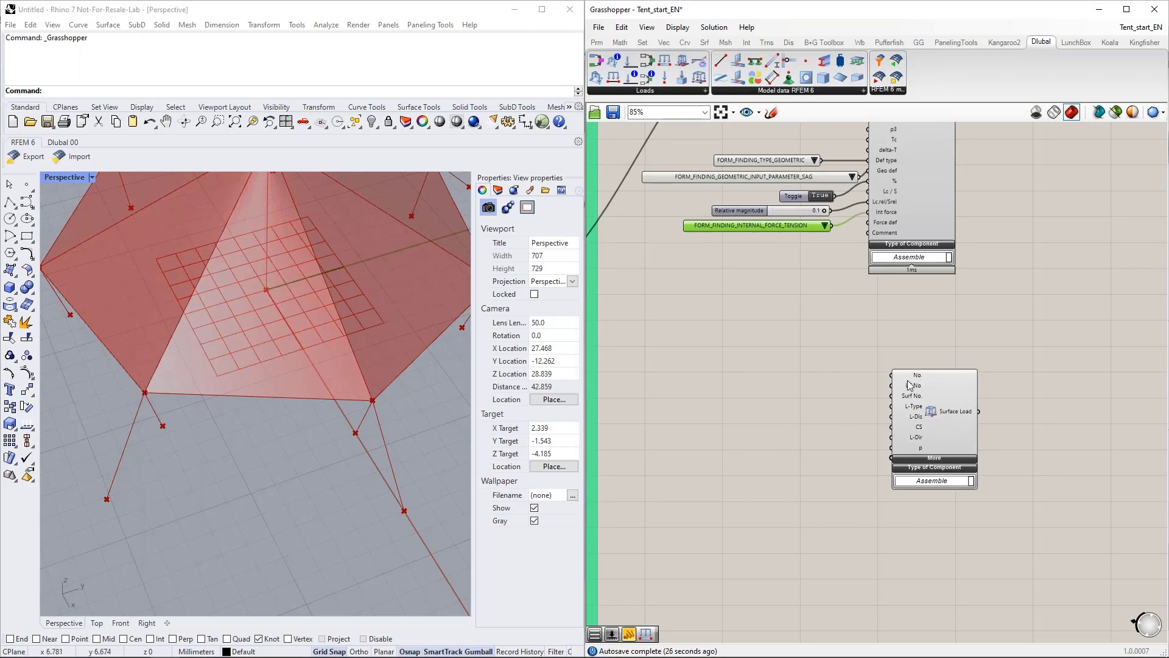
{"action": "scroll", "coordinate": [792, 389], "scroll_direction": "down", "scroll_amount": 4}
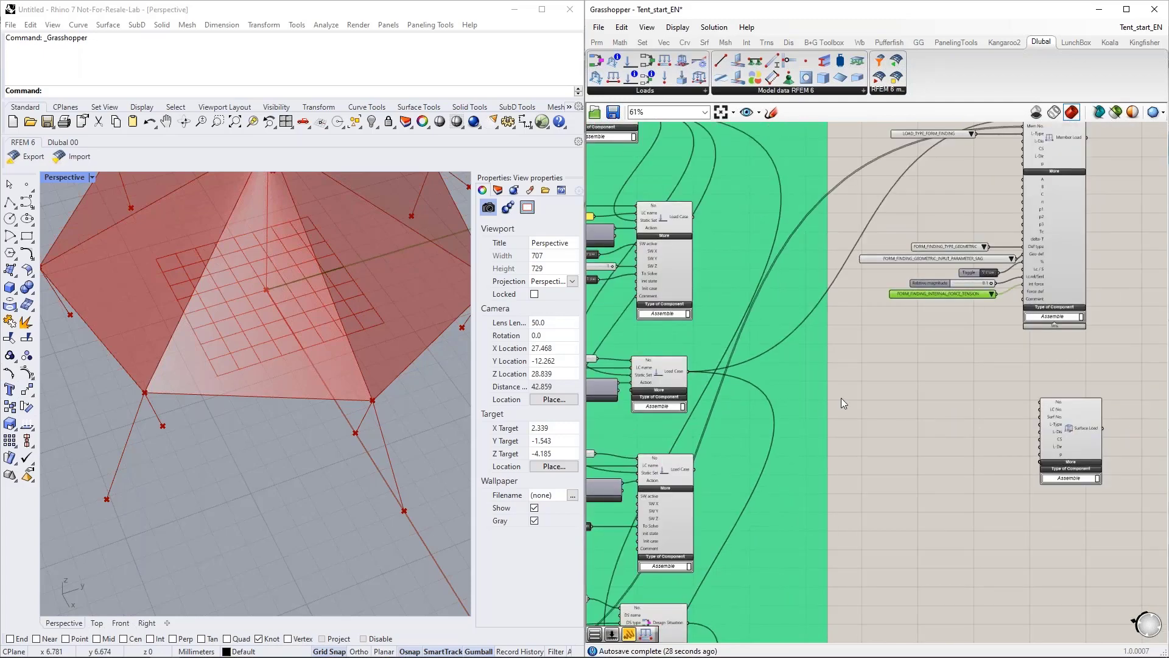
{"action": "left_click_drag", "start_coordinate": [688, 371], "coordinate": [1038, 409]}
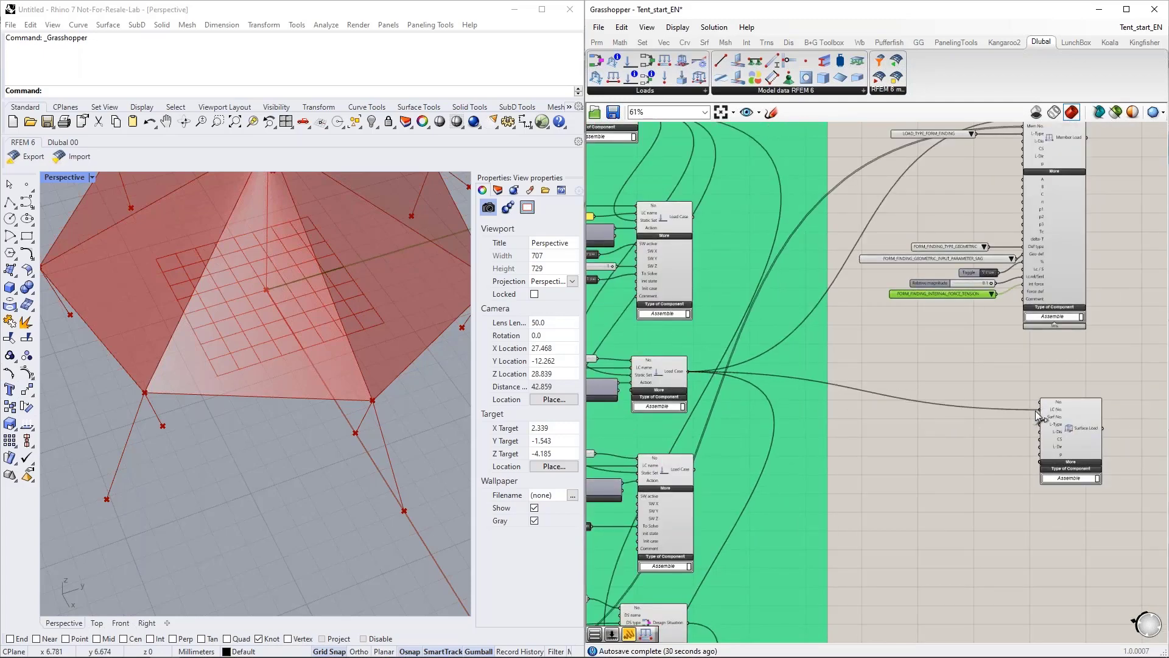
Step: Connect the Surface component's output to the Surface Load's Surf No. input and position the Surface Load beneath the Member Load
{"action": "scroll", "coordinate": [1035, 411], "scroll_direction": "down", "scroll_amount": 6}
{"action": "scroll", "coordinate": [711, 268], "scroll_direction": "up", "scroll_amount": 6}
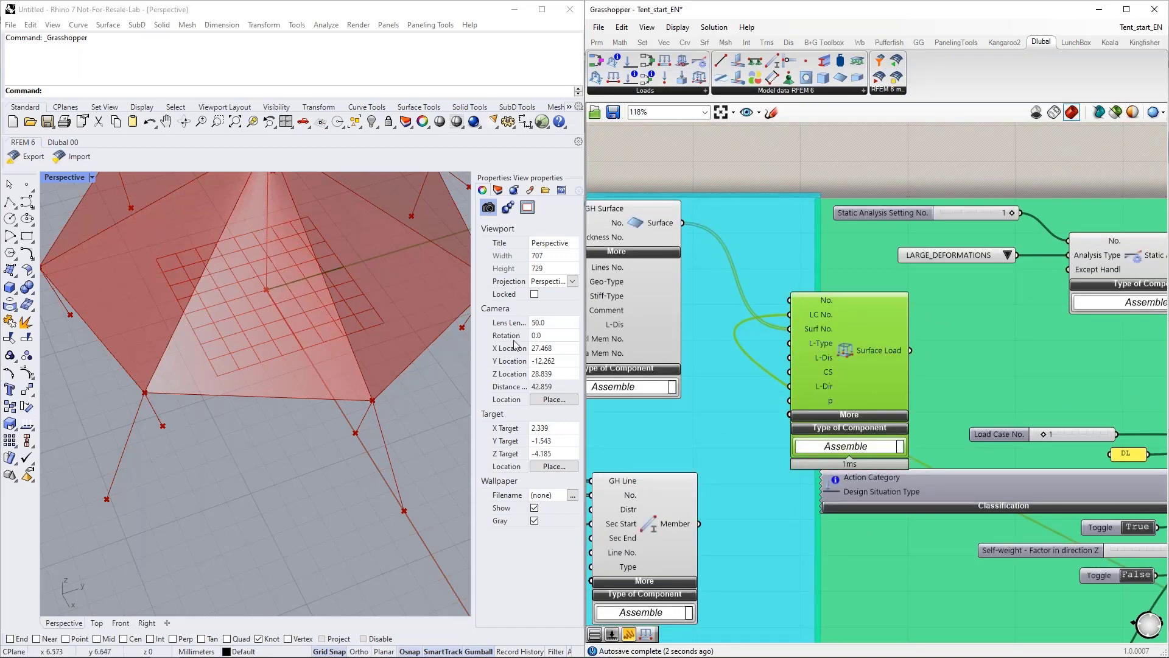
{"action": "scroll", "coordinate": [684, 319], "scroll_direction": "down", "scroll_amount": 6}
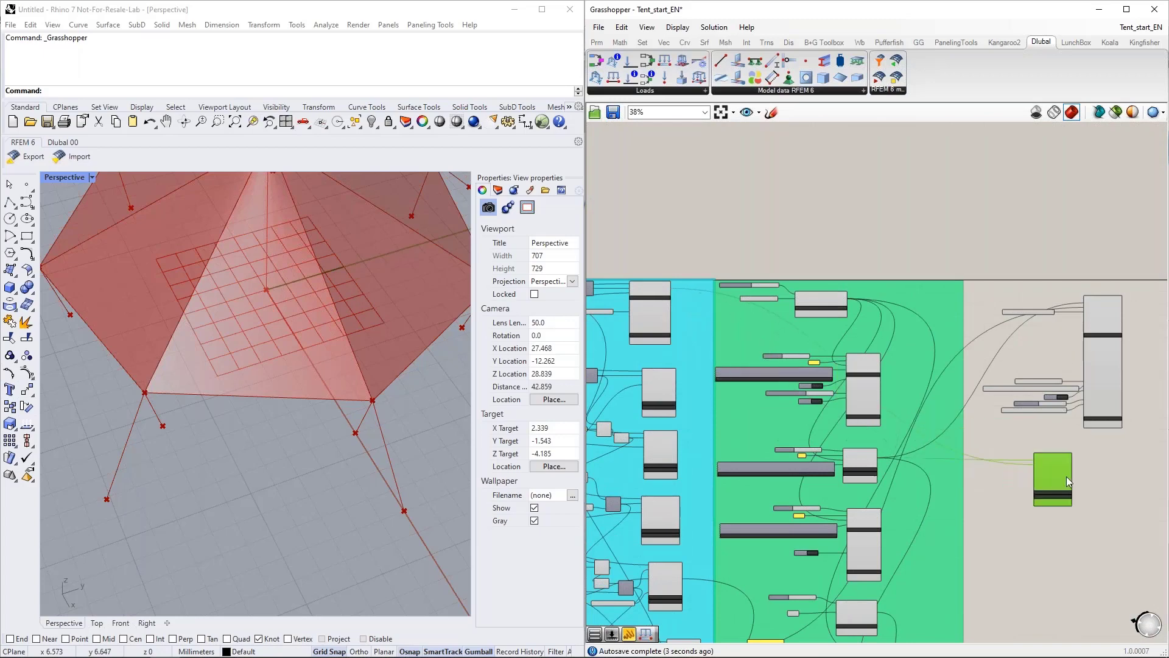
{"action": "left_click_drag", "start_coordinate": [1065, 476], "coordinate": [1119, 468]}
{"action": "scroll", "coordinate": [1115, 521], "scroll_direction": "up", "scroll_amount": 6}
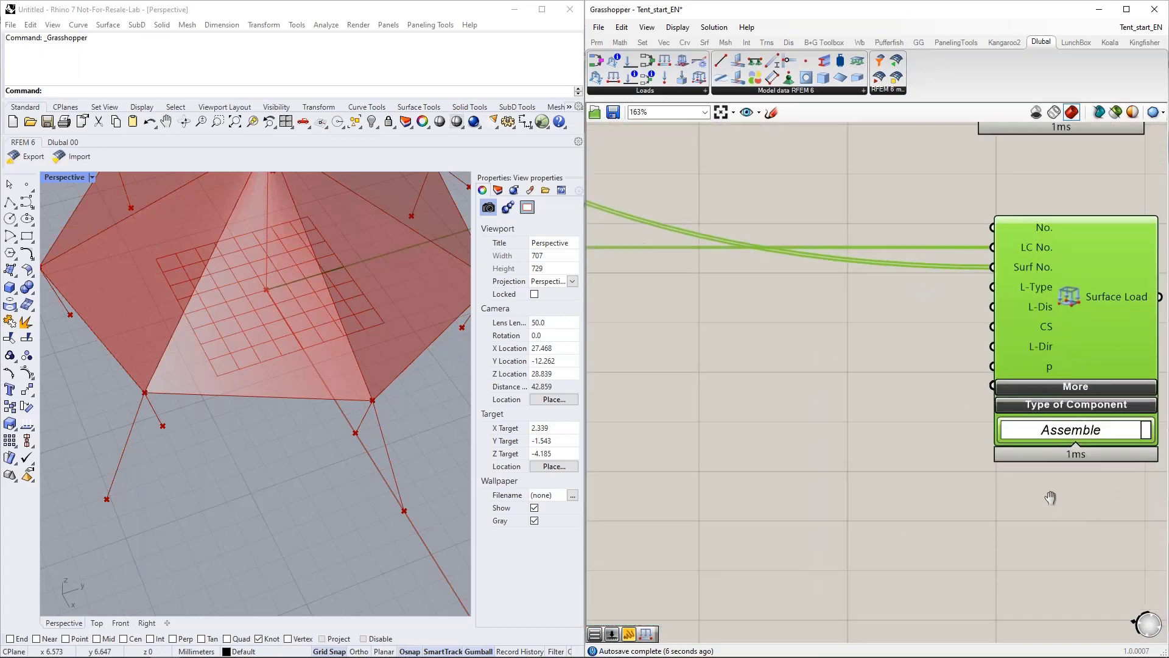
Step: Add a Value List for the Surface Load's L-Type input and set it to LOAD_TYPE_FORM_FINDING
{"action": "scroll", "coordinate": [1065, 500], "scroll_direction": "down", "scroll_amount": 3}
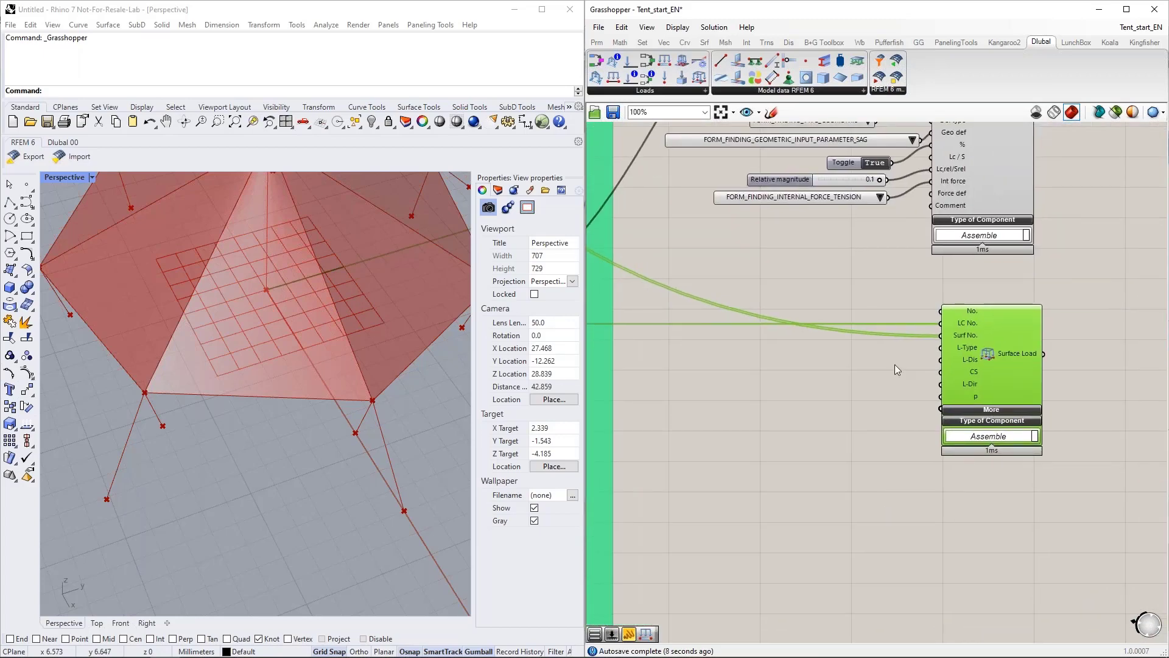
{"action": "double_click", "coordinate": [753, 360]}
{"action": "type", "text": "va"}
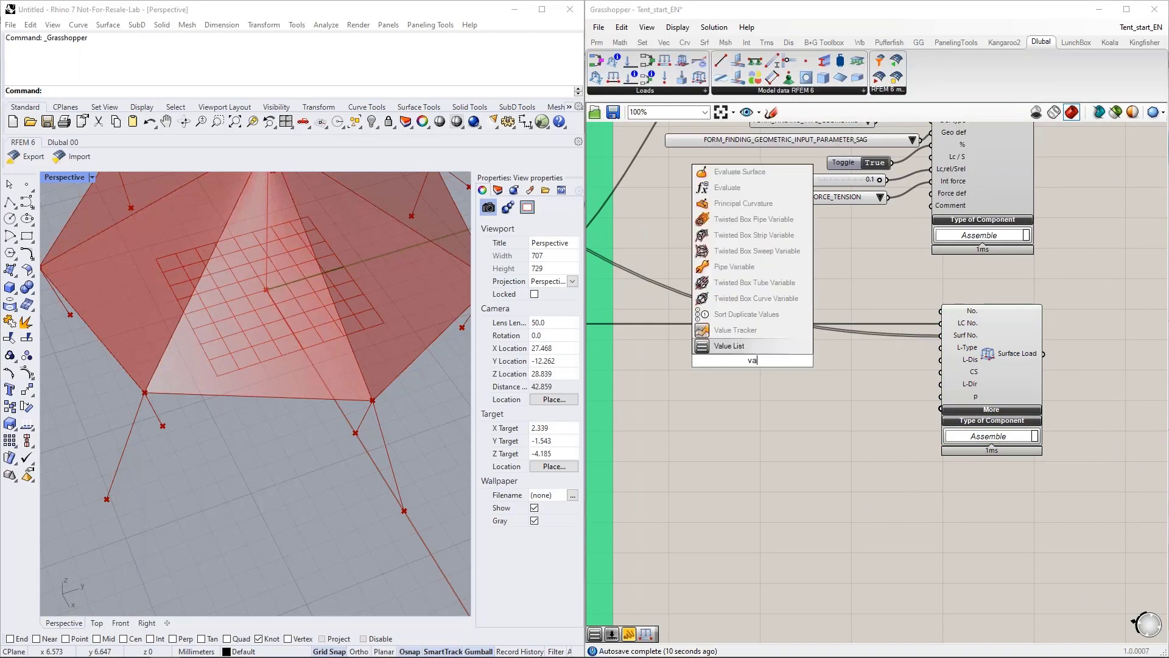
{"action": "left_click", "coordinate": [749, 346]}
{"action": "left_click_drag", "start_coordinate": [773, 360], "coordinate": [940, 348]}
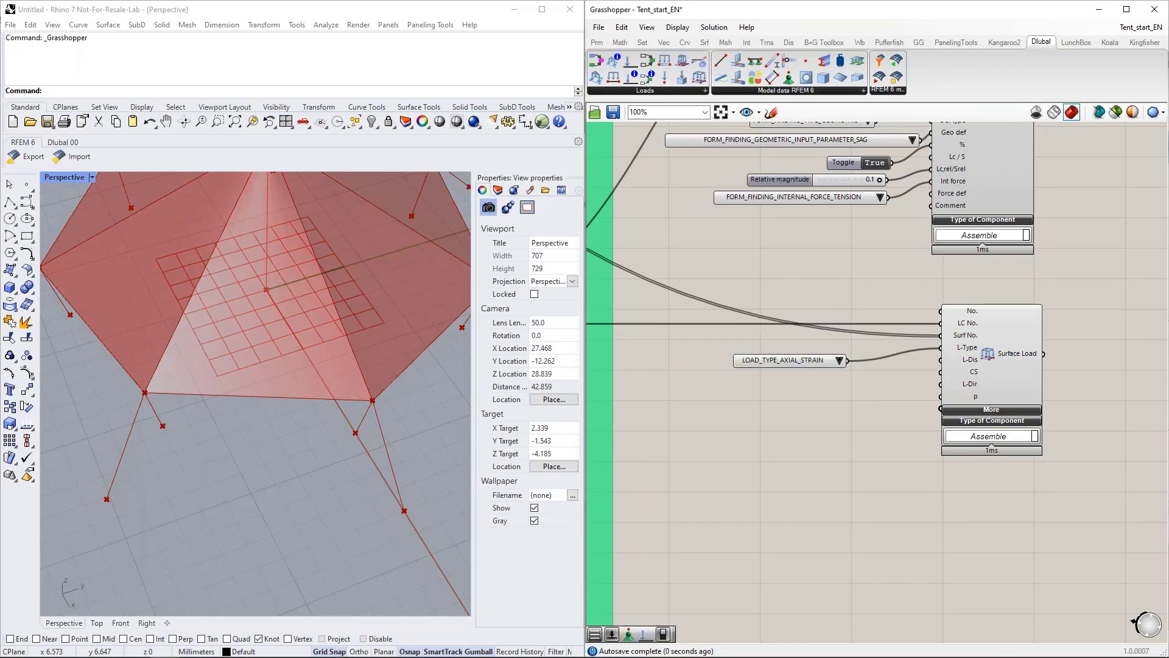
{"action": "left_click", "coordinate": [840, 360]}
{"action": "left_click", "coordinate": [885, 393]}
Step: Connect a copy of the list to L-Dis with LOAD_DISTRIBUTION_RADIAL and expand the Surface Load's additional inputs
{"action": "left_click_drag", "start_coordinate": [804, 362], "coordinate": [941, 359]}
{"action": "left_click", "coordinate": [805, 375]}
{"action": "left_click", "coordinate": [802, 352]}
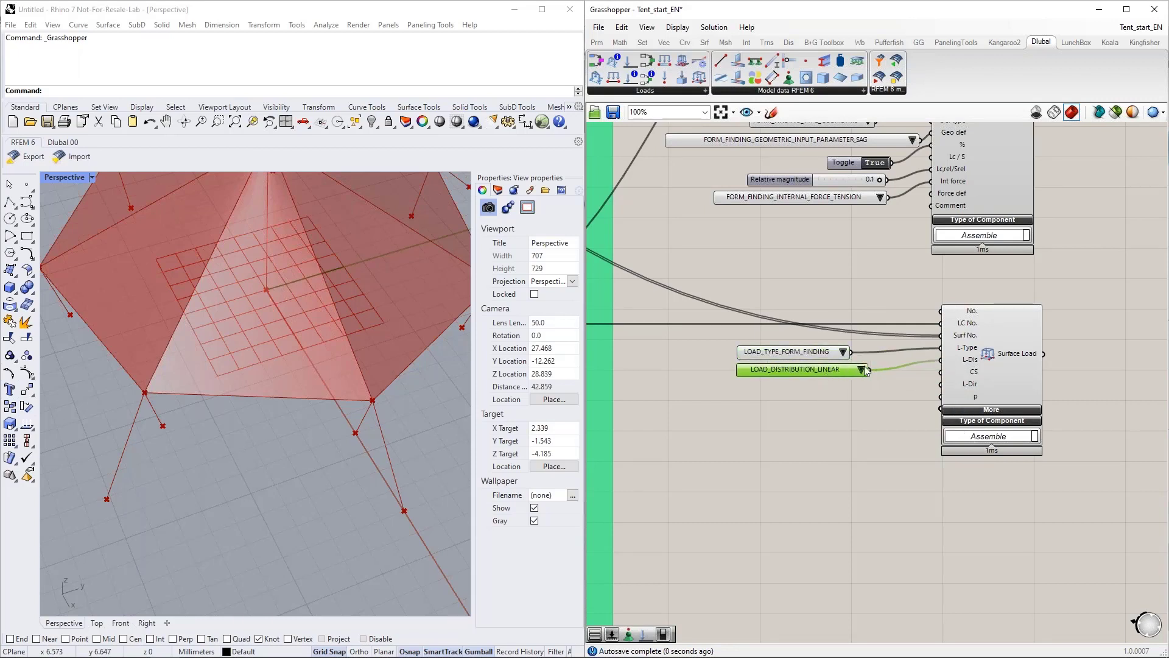
{"action": "left_click", "coordinate": [861, 369]}
{"action": "left_click", "coordinate": [911, 430]}
{"action": "left_click_drag", "start_coordinate": [814, 373], "coordinate": [820, 380]}
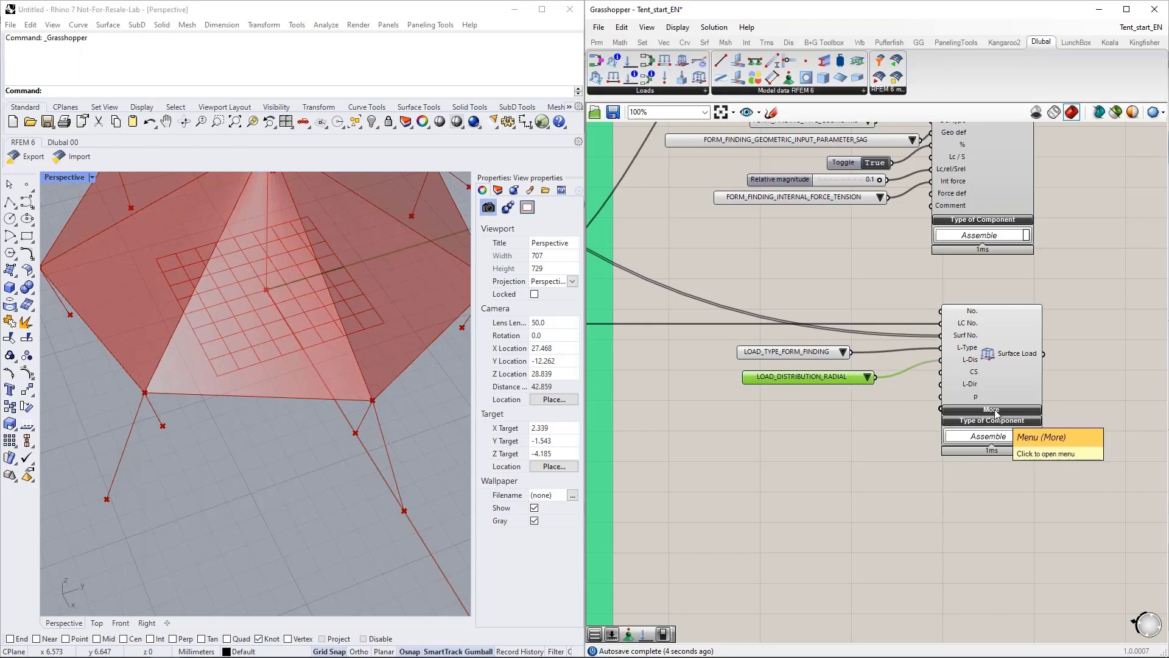
{"action": "left_click", "coordinate": [996, 414]}
{"action": "right_click_drag", "start_coordinate": [836, 536], "coordinate": [787, 388]}
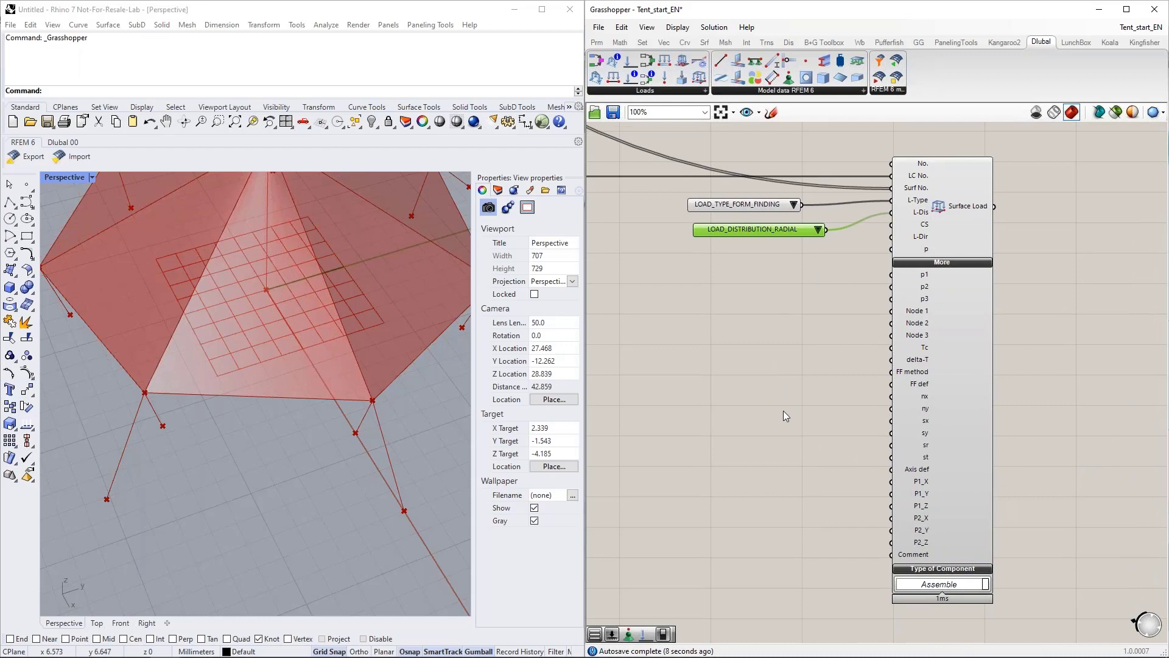
Step: Connect a copied Value List to the Surface Load's FF method input with FORM_FINDING_CALCULATION_METHOD_PROJECTION and place it beside that input
{"action": "right_click_drag", "start_coordinate": [759, 465], "coordinate": [769, 457]}
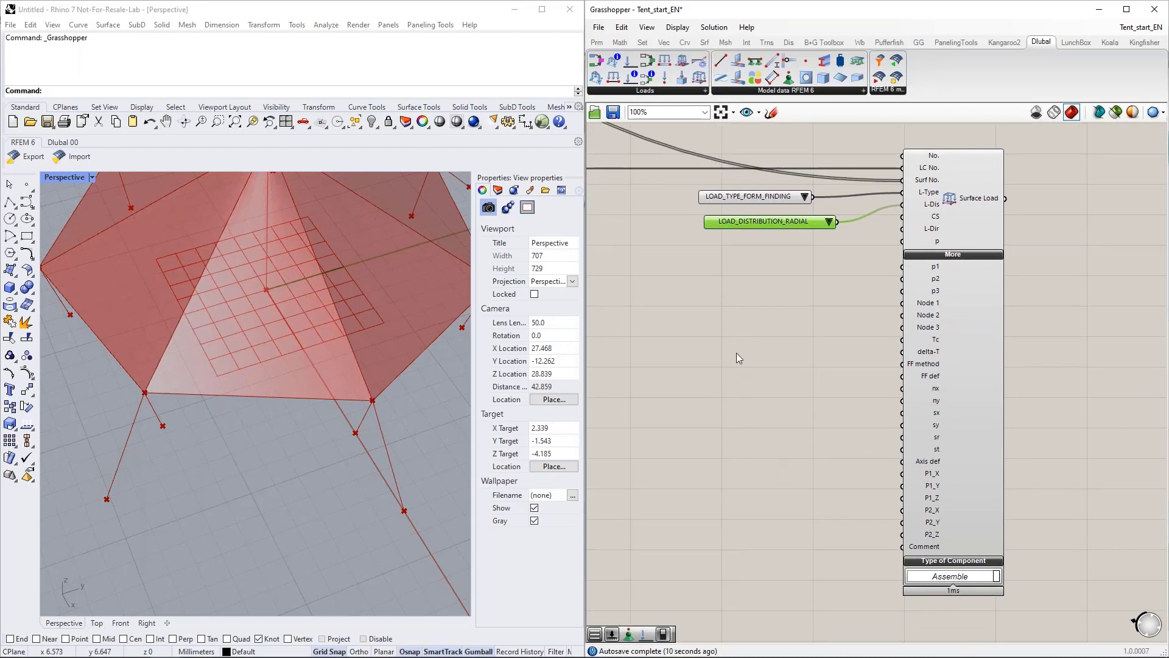
{"action": "left_click_drag", "start_coordinate": [749, 196], "coordinate": [903, 363], "text": "alt"}
{"action": "left_click_drag", "start_coordinate": [821, 408], "coordinate": [782, 365]}
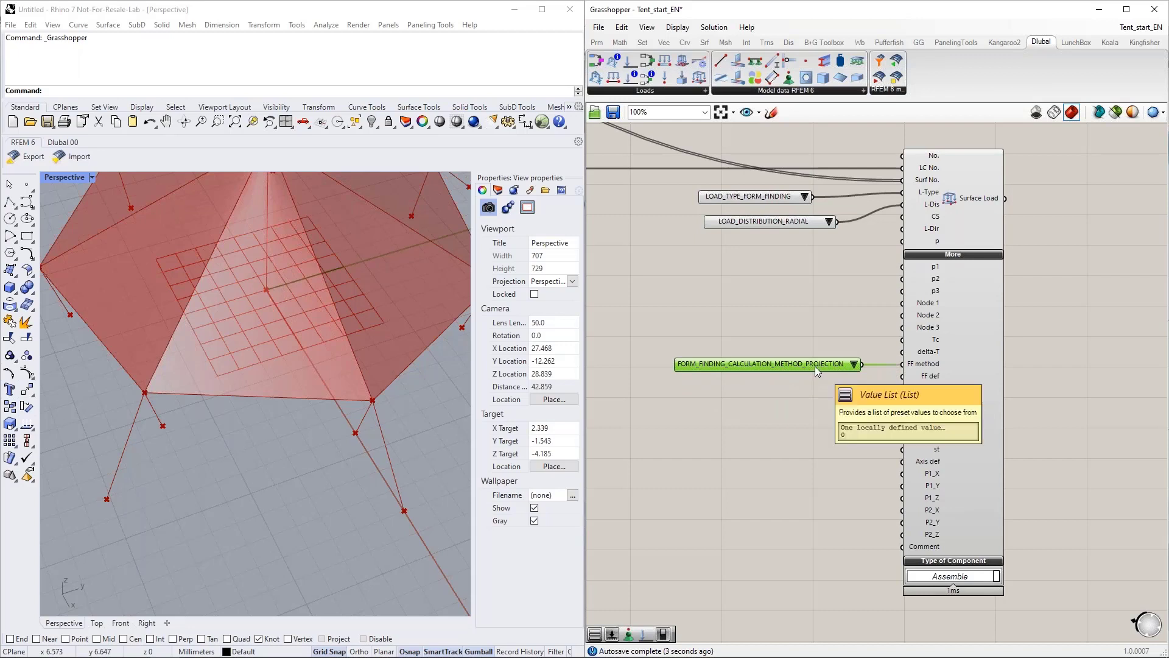
Step: Connect another Value List copy to the FF def input, set it to FORM_FINDING_DEFINITION_STRESS and place it below the FF method list
{"action": "key", "text": "ctrl+v"}
{"action": "left_click_drag", "start_coordinate": [801, 216], "coordinate": [901, 375]}
{"action": "left_click", "coordinate": [839, 397]}
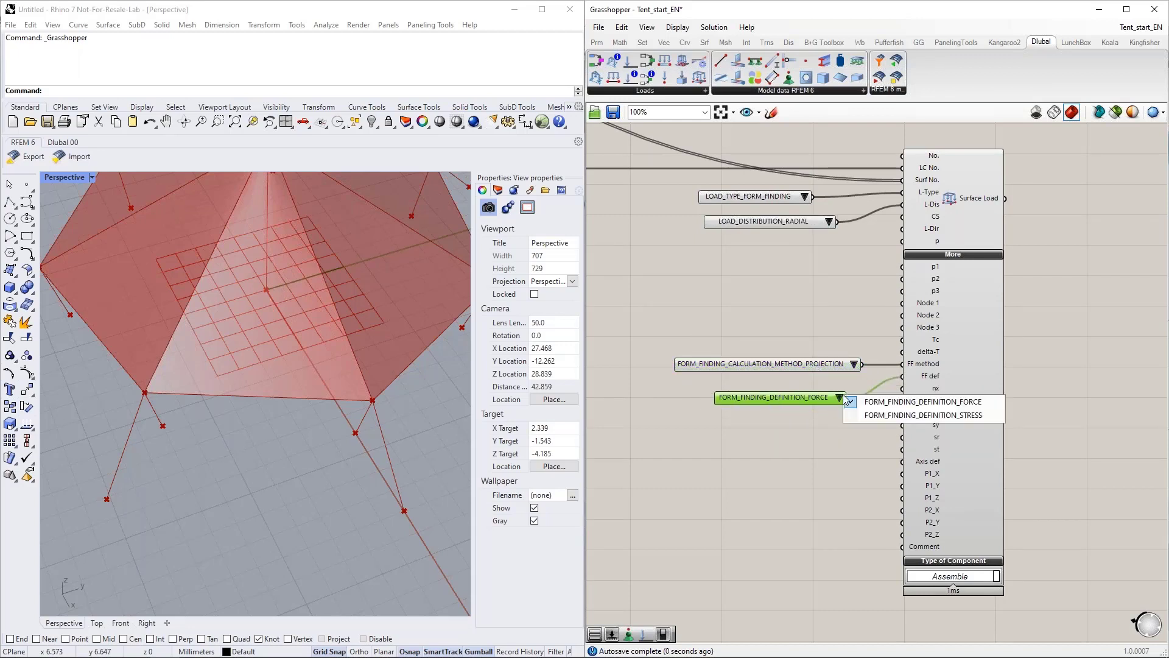
{"action": "left_click", "coordinate": [880, 415]}
{"action": "left_click_drag", "start_coordinate": [820, 401], "coordinate": [825, 384]}
{"action": "right_click_drag", "start_coordinate": [867, 452], "coordinate": [882, 437]}
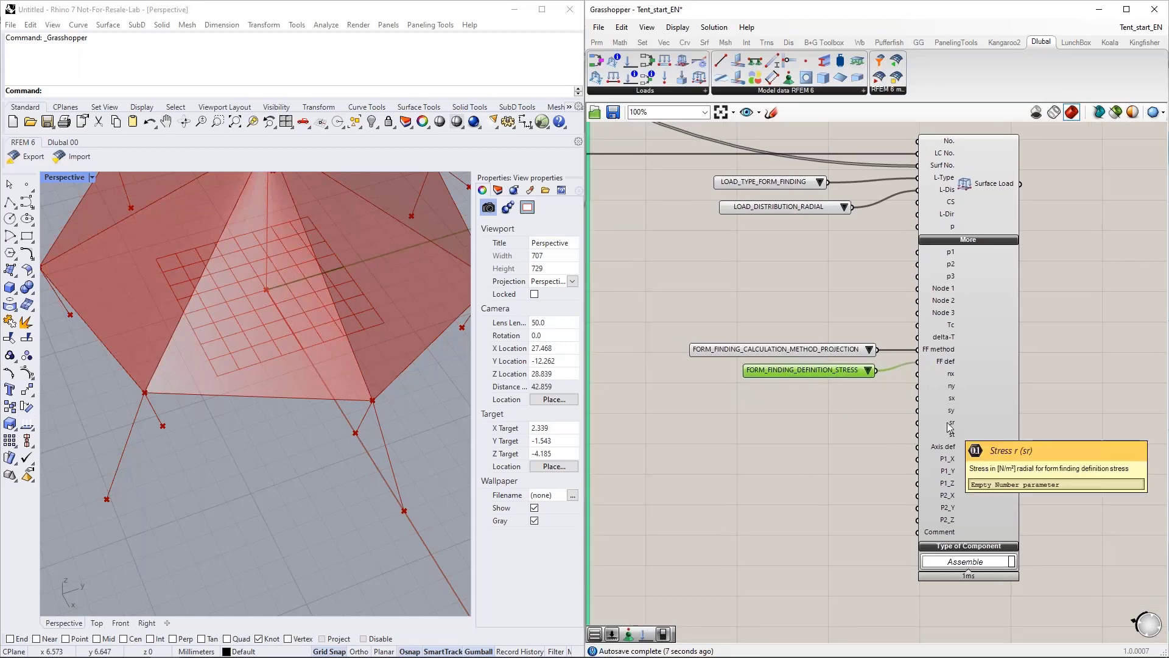
Step: Examine the tent membrane in the Rhino viewport from above and from the side to judge its radial and tangential directions
{"action": "right_click_drag", "start_coordinate": [290, 374], "coordinate": [389, 399]}
{"action": "scroll", "coordinate": [301, 409], "scroll_direction": "down", "scroll_amount": 2}
{"action": "scroll", "coordinate": [334, 422], "scroll_direction": "down", "scroll_amount": 4}
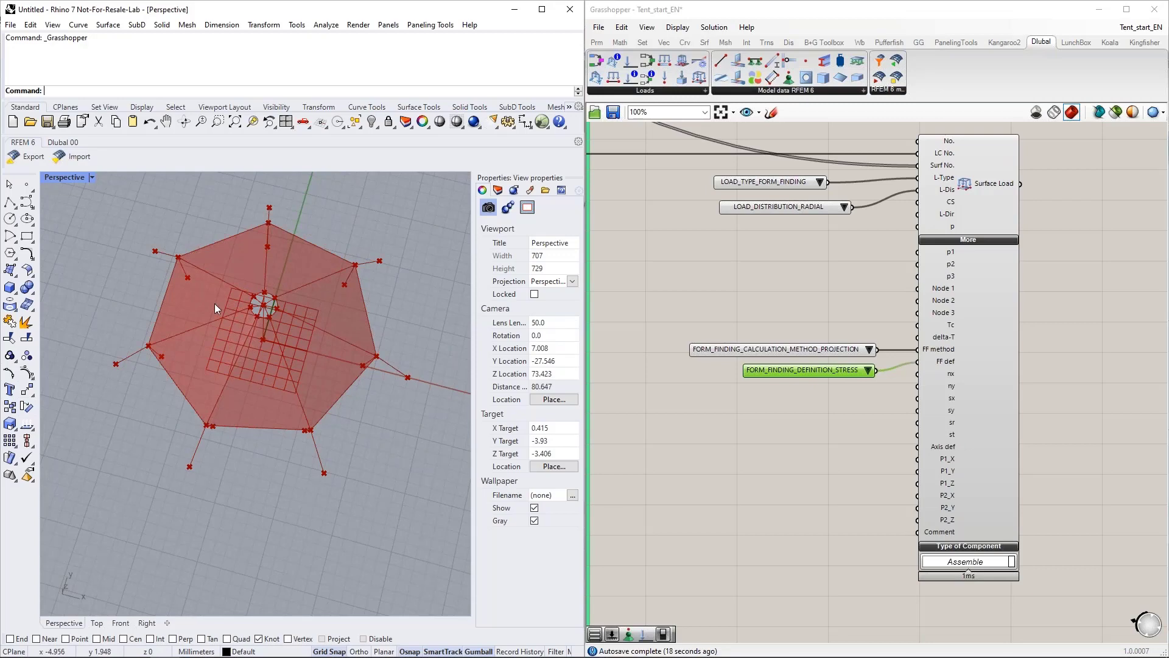
{"action": "right_click_drag", "start_coordinate": [256, 356], "coordinate": [256, 399]}
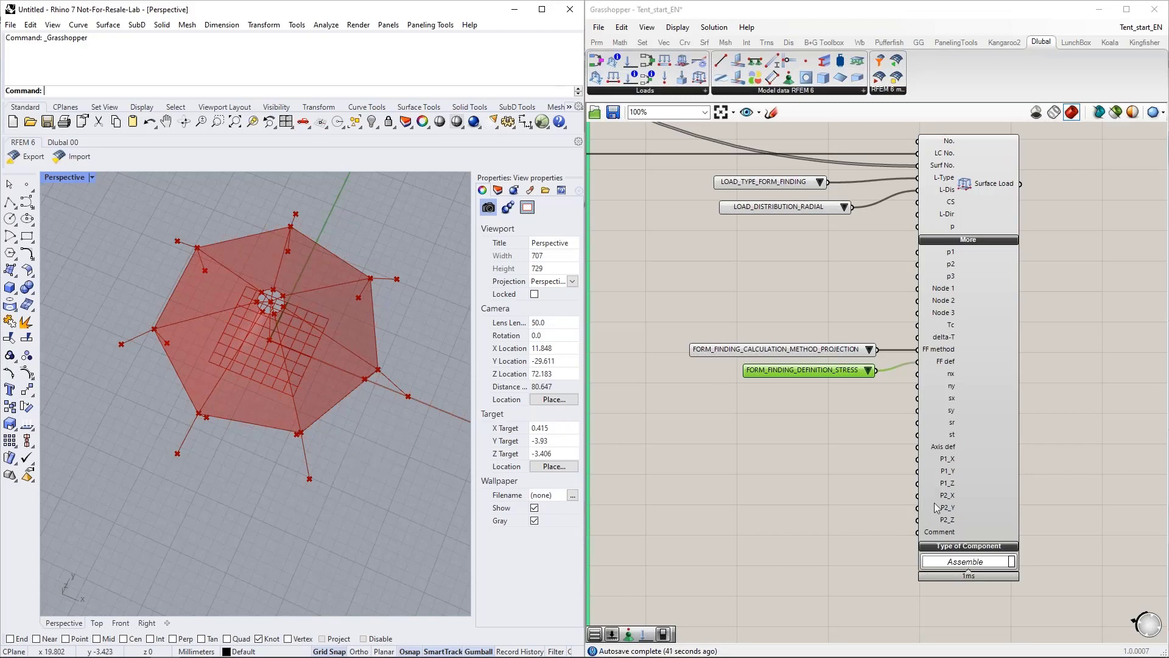
{"action": "right_click_drag", "start_coordinate": [258, 468], "coordinate": [265, 353]}
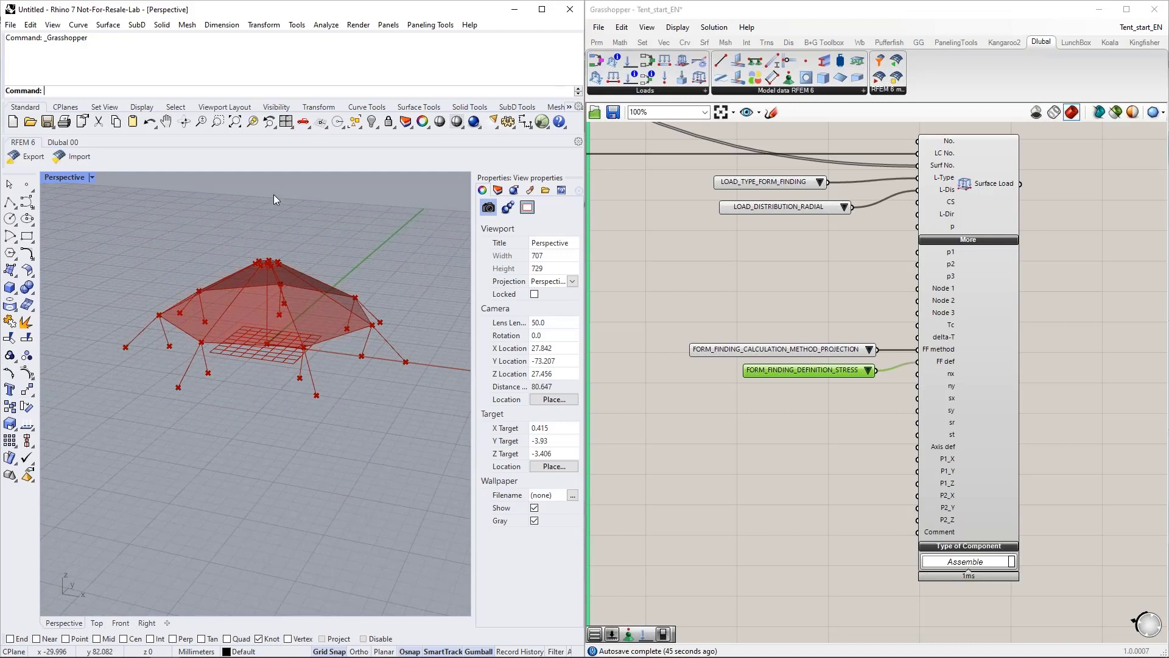
{"action": "right_click_drag", "start_coordinate": [264, 304], "coordinate": [261, 319]}
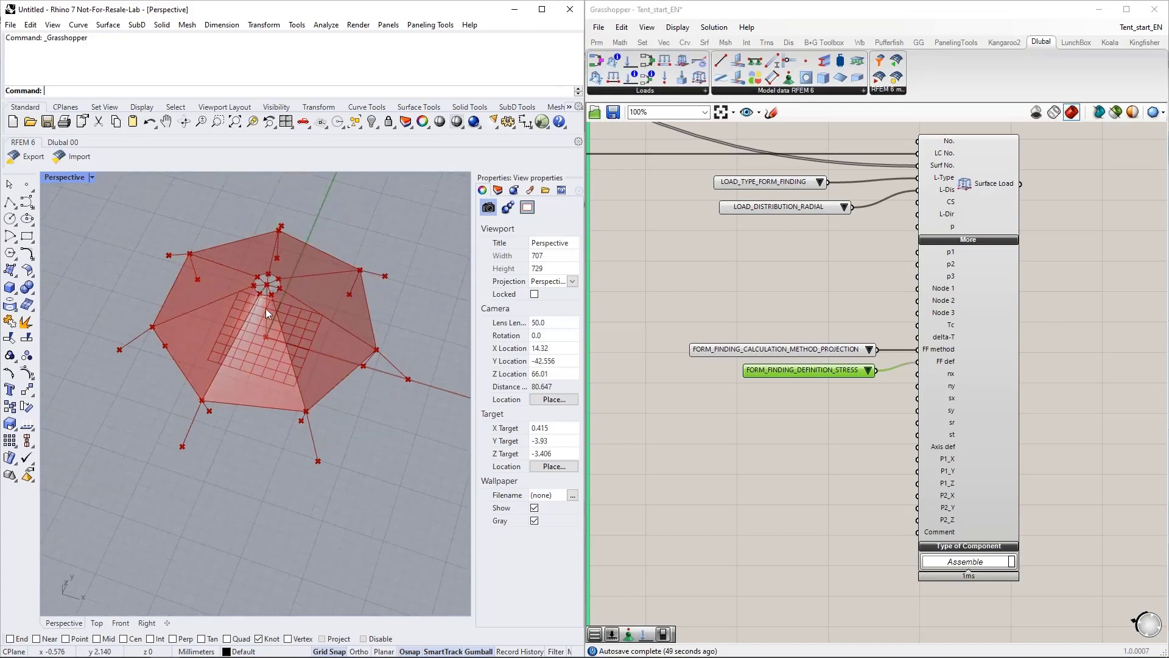
{"action": "right_click_drag", "start_coordinate": [268, 331], "coordinate": [295, 351]}
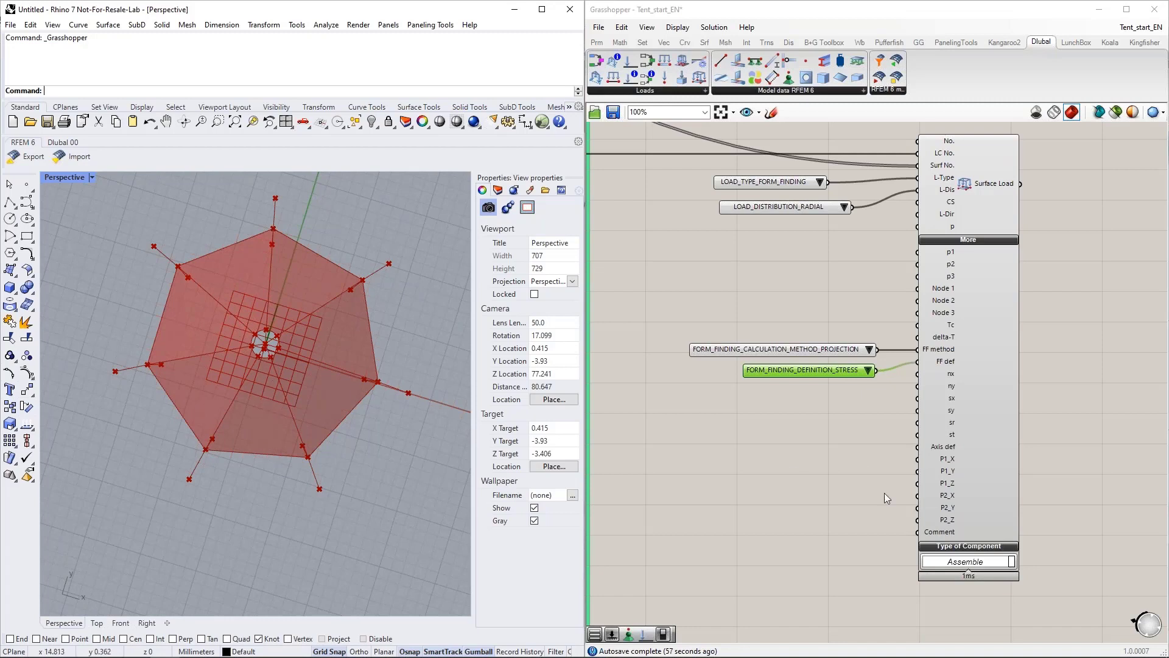
{"action": "scroll", "coordinate": [861, 463], "scroll_direction": "up", "scroll_amount": 2}
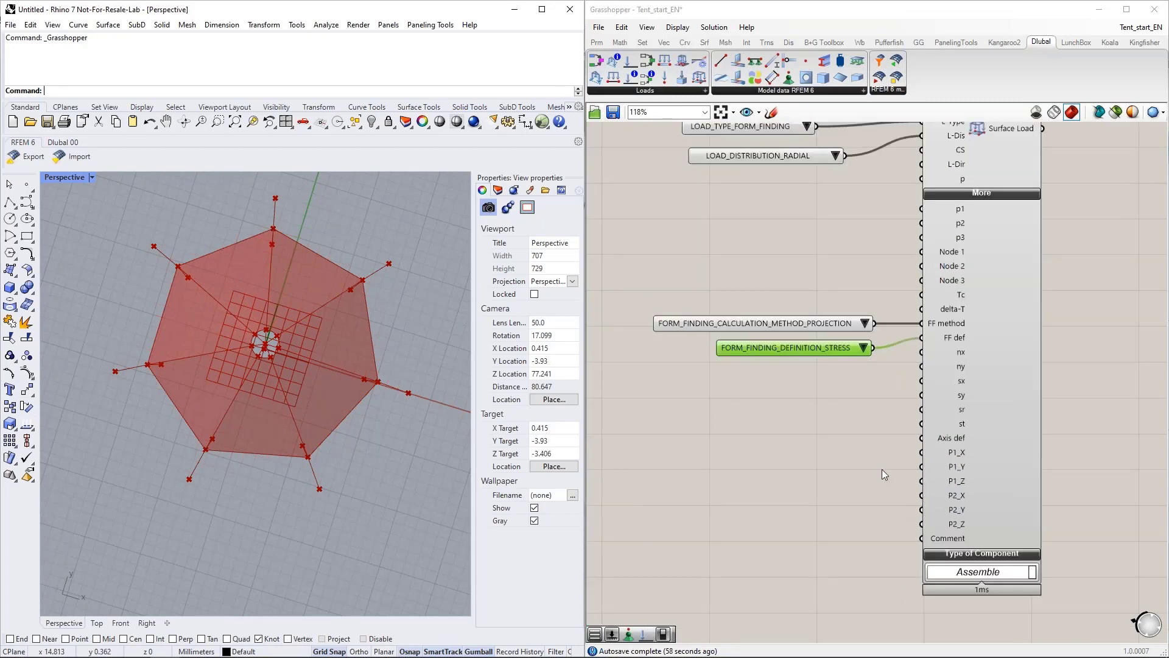
{"action": "double_click", "coordinate": [722, 426]}
{"action": "key", "text": "Return"}
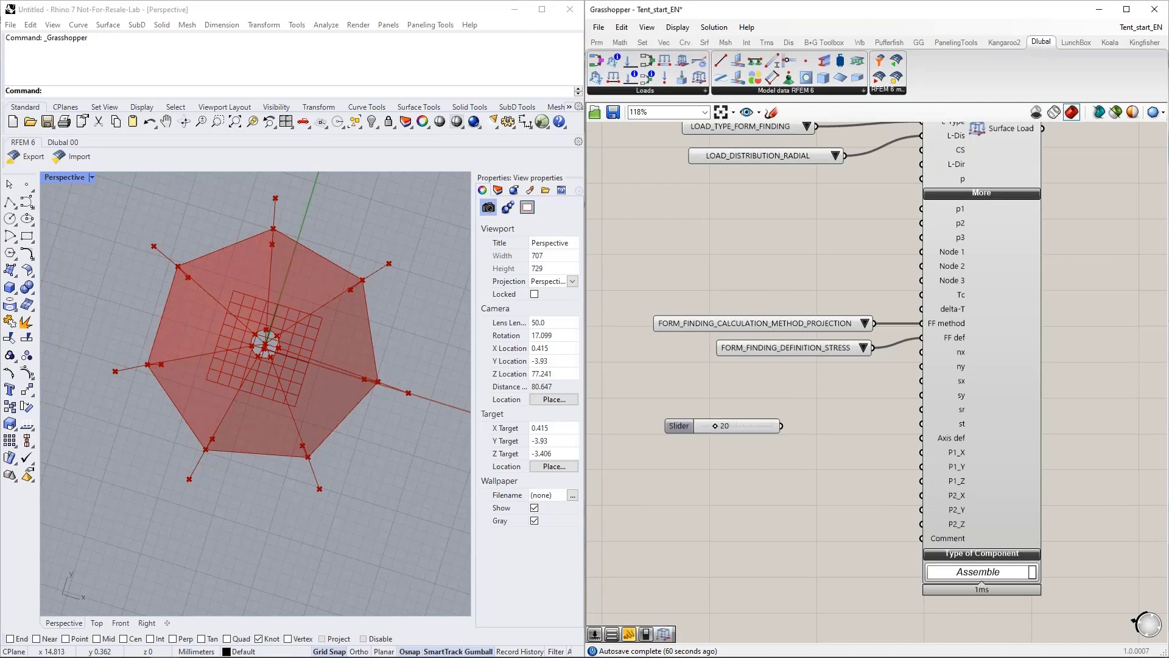
{"action": "key", "text": "Delete"}
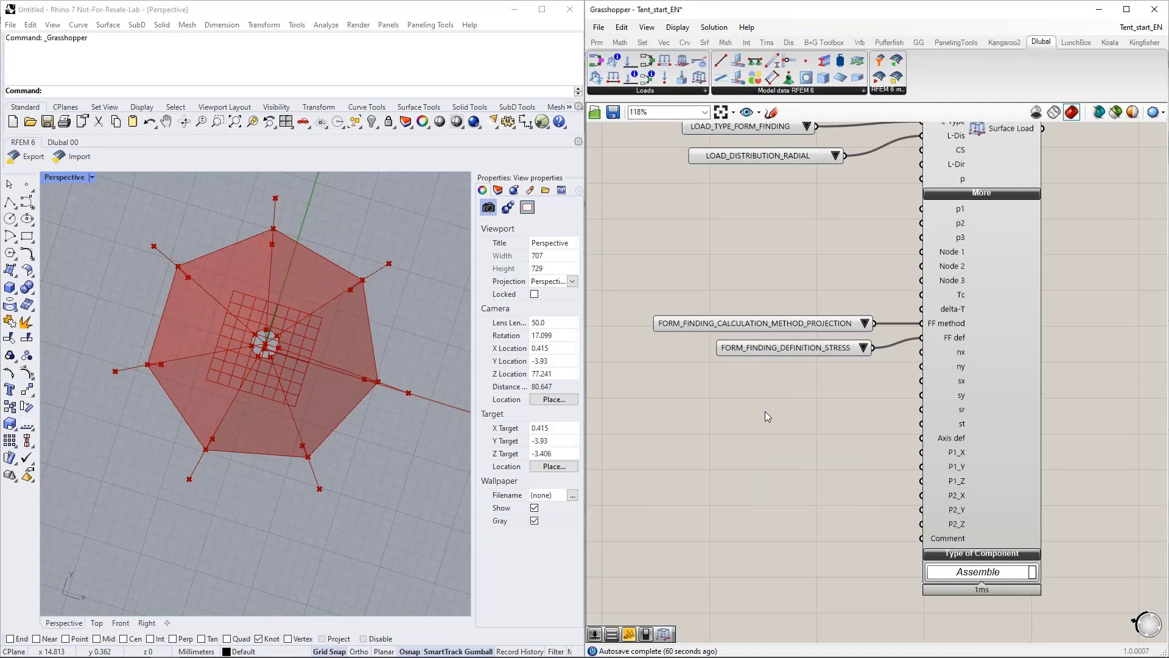
Step: Add a number slider with the value 2000 and connect it to the Surface Load's radial stress input sr
{"action": "double_click", "coordinate": [765, 410]}
{"action": "type", "text": "2"}
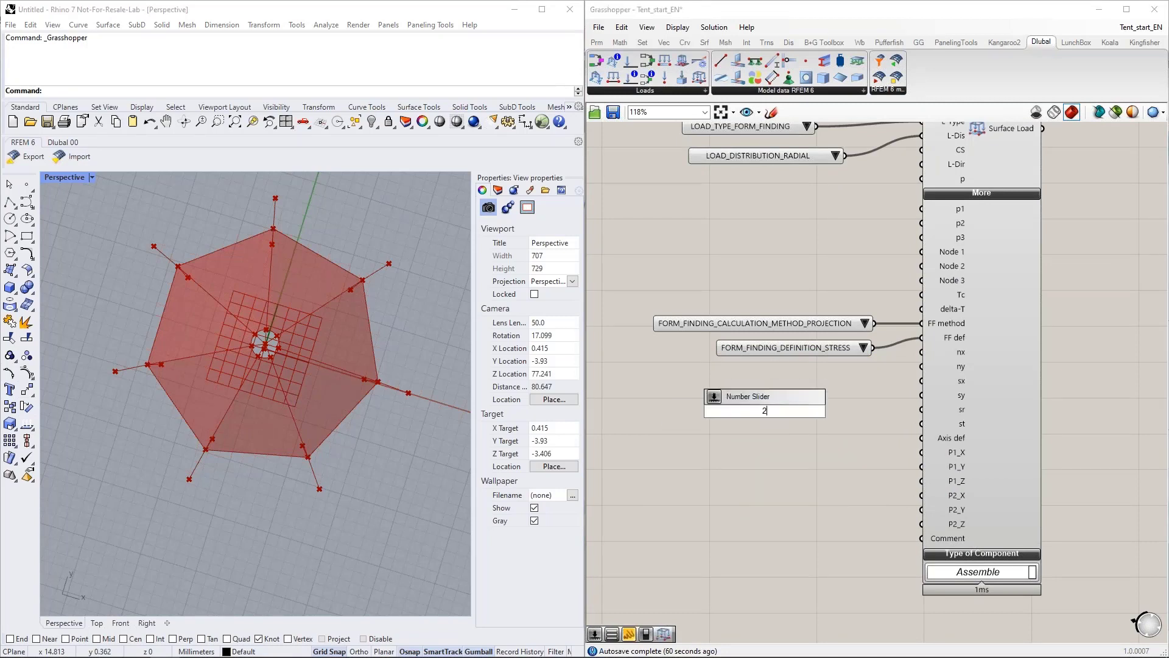
{"action": "type", "text": "000"}
{"action": "key", "text": "Return"}
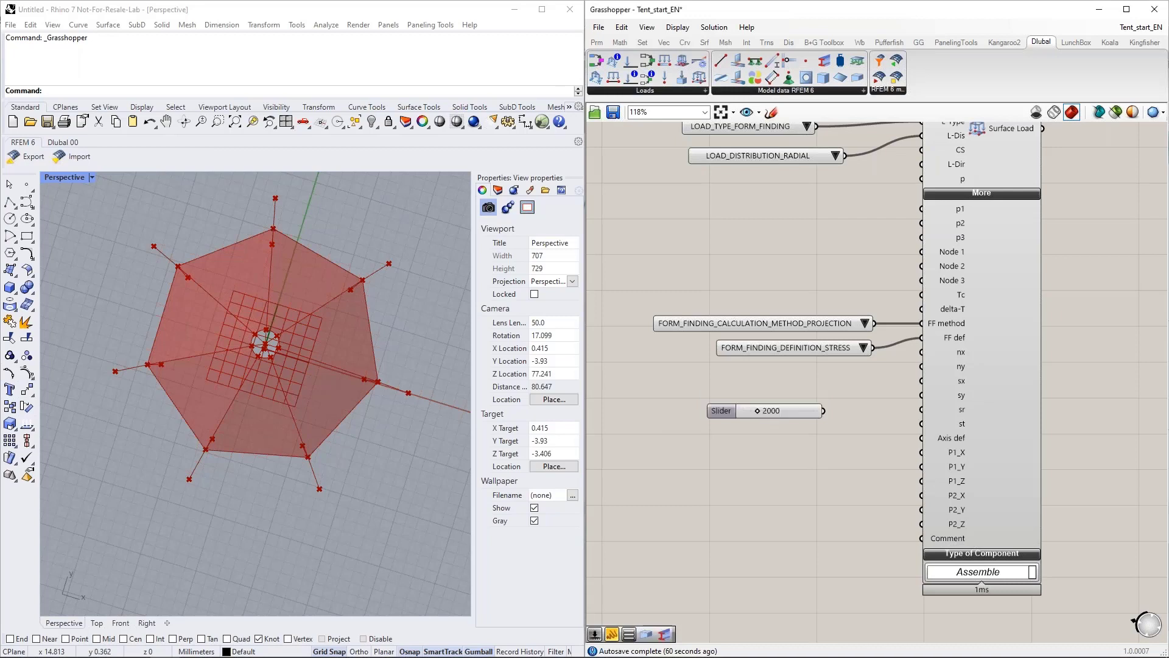
{"action": "left_click_drag", "start_coordinate": [824, 411], "coordinate": [959, 409]}
{"action": "mouse_move", "coordinate": [955, 411]}
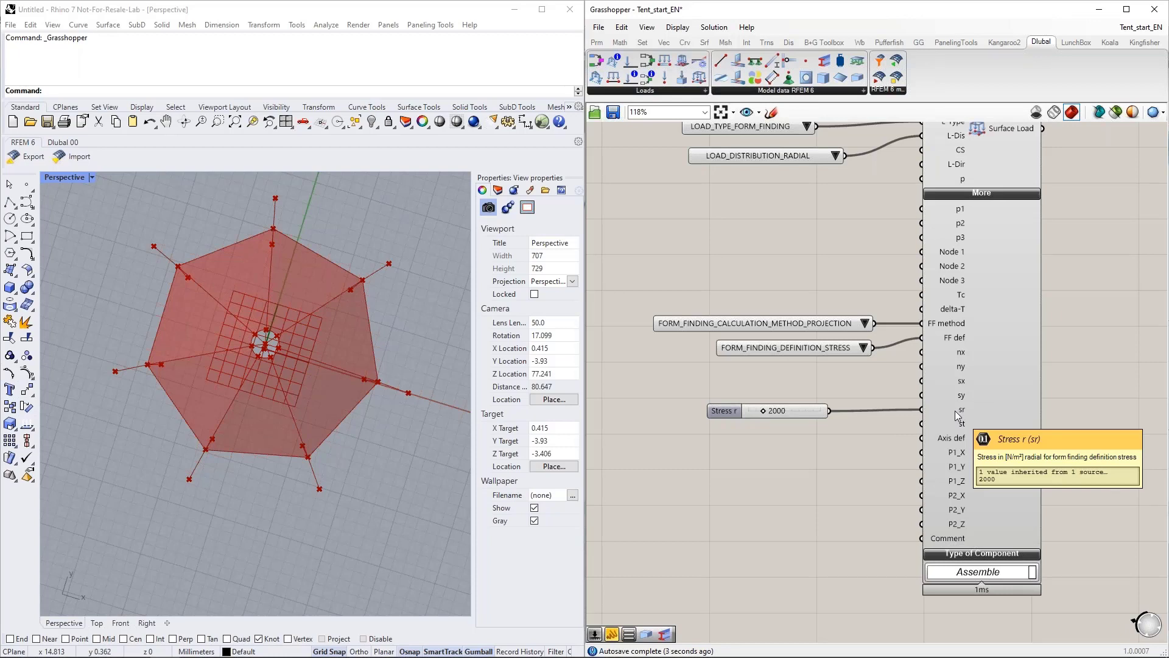
Step: Add a number slider with the value 5000 below the radial stress slider and connect it to the st input
{"action": "right_click_drag", "start_coordinate": [823, 422], "coordinate": [808, 380]}
{"action": "double_click", "coordinate": [747, 394]}
{"action": "type", "text": "5000"}
{"action": "key", "text": "Return"}
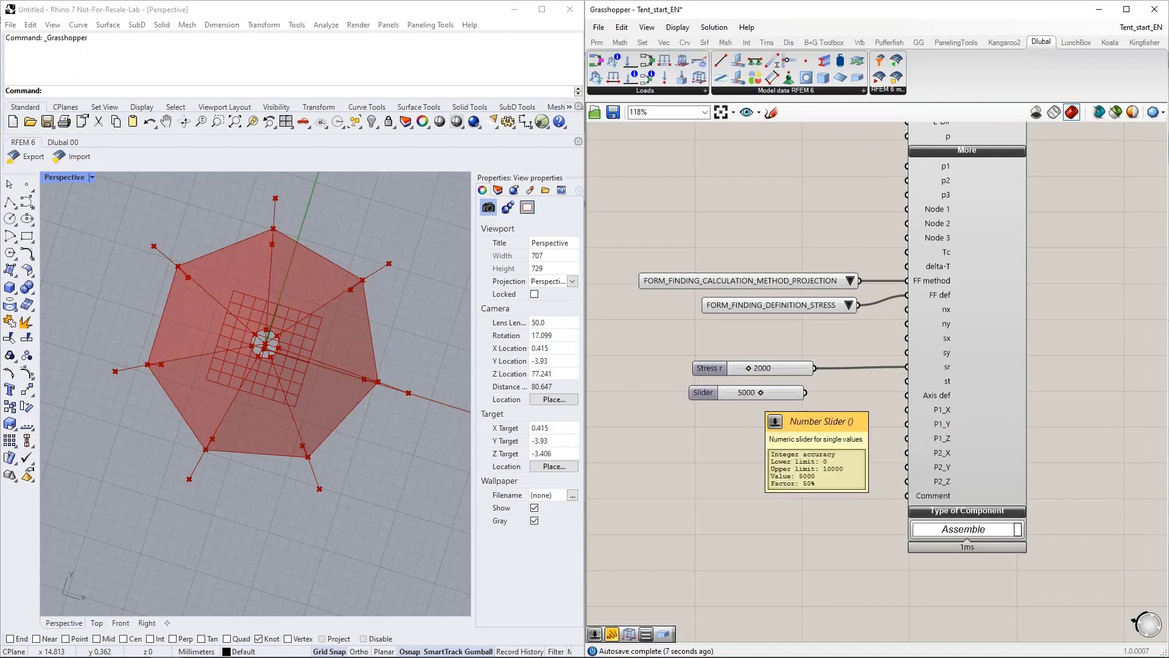
{"action": "left_click_drag", "start_coordinate": [806, 393], "coordinate": [906, 381]}
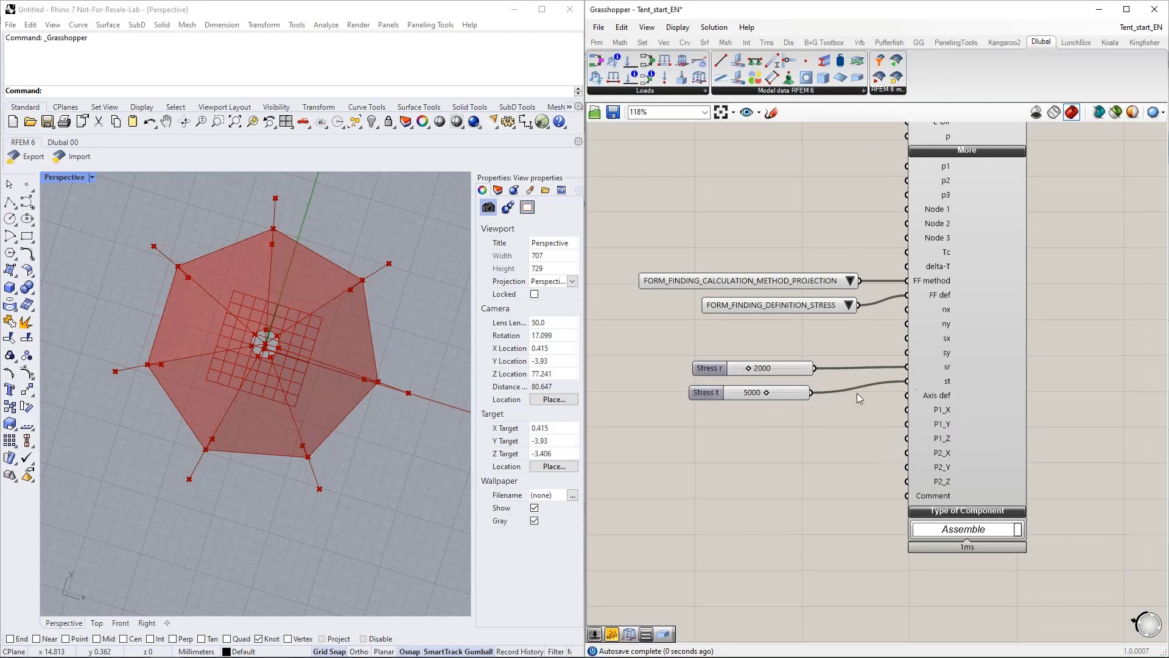
Step: Add a Value List for the Surface Load's Axis def input and set it to AXIS_DEFINITION_TWO_POINTS
{"action": "right_click_drag", "start_coordinate": [820, 524], "coordinate": [813, 470]}
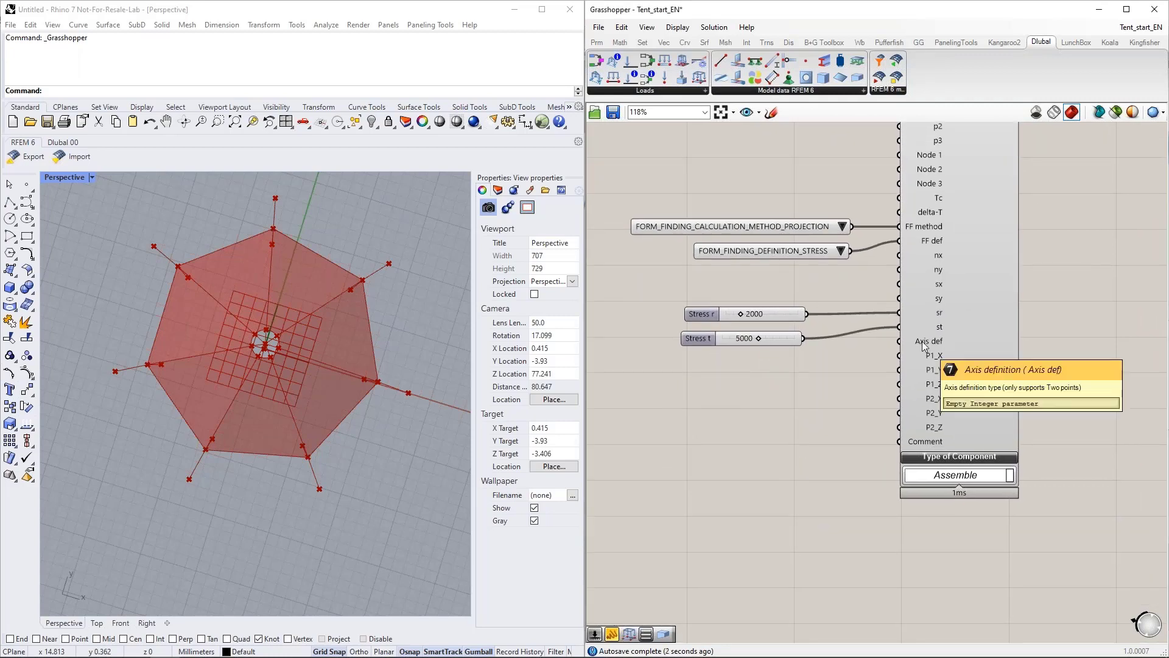
{"action": "double_click", "coordinate": [736, 371]}
{"action": "type", "text": "va"}
{"action": "left_click", "coordinate": [746, 356]}
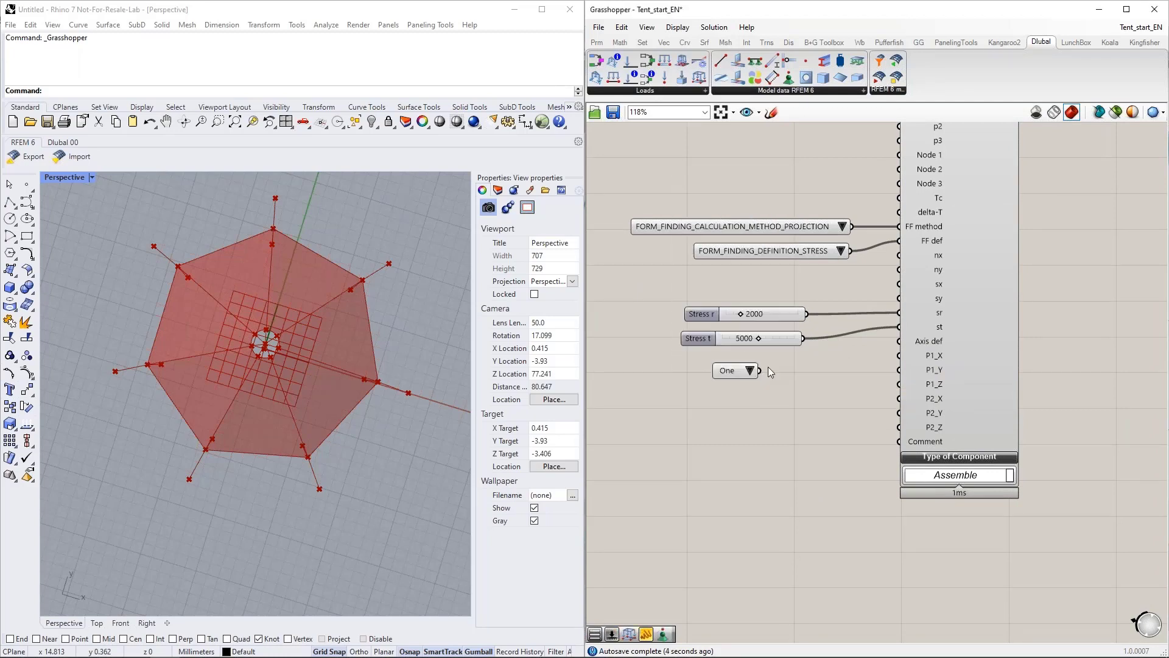
{"action": "left_click_drag", "start_coordinate": [759, 371], "coordinate": [899, 340]}
{"action": "left_click", "coordinate": [803, 368]}
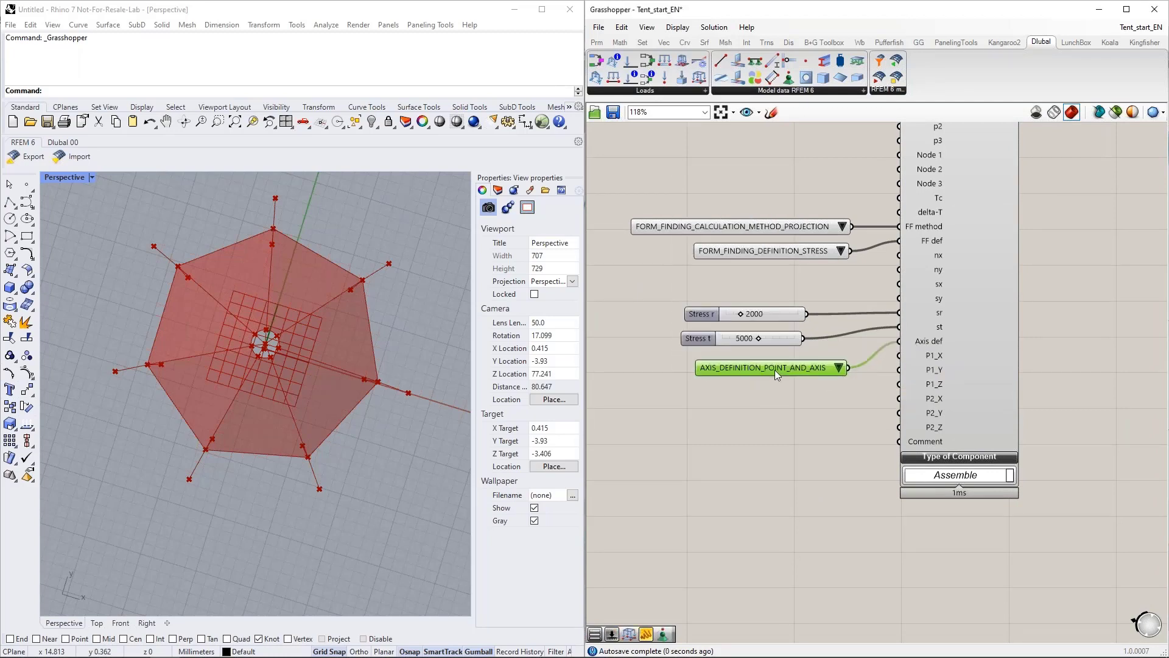
{"action": "left_click", "coordinate": [804, 365]}
{"action": "left_click", "coordinate": [839, 385]}
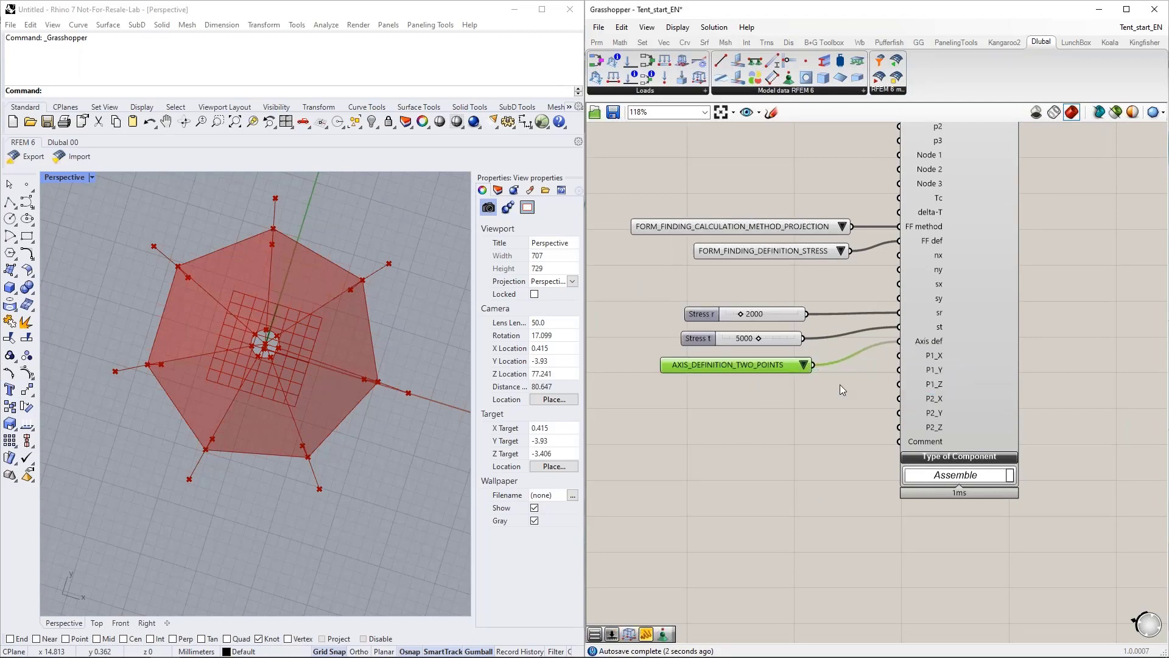
{"action": "left_click", "coordinate": [802, 367]}
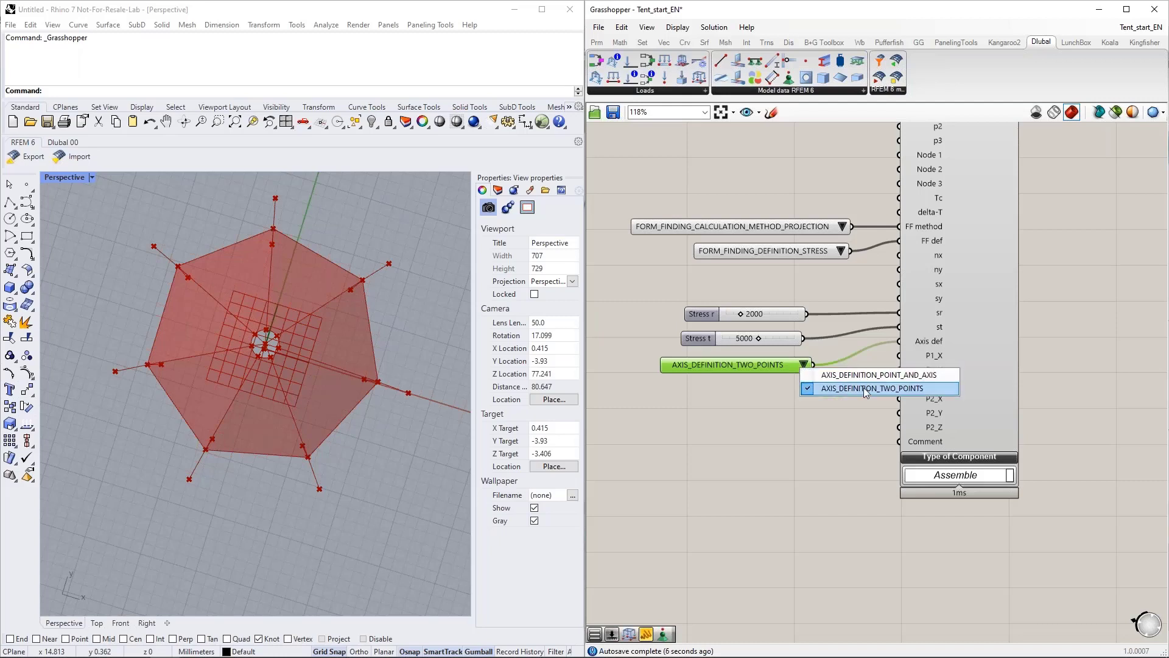
{"action": "left_click", "coordinate": [863, 387]}
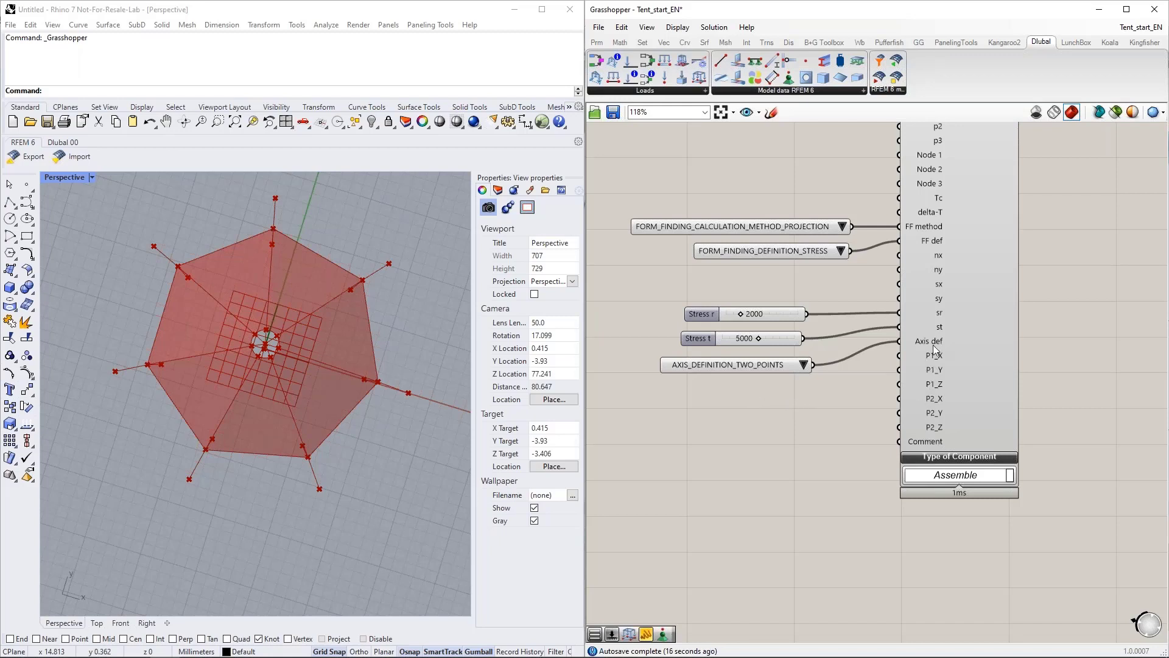
Step: Add a number slider with the value 0 and connect it to the P1_X, P1_Y, P1_Z, P2_X and P2_Y inputs
{"action": "double_click", "coordinate": [756, 405]}
{"action": "type", "text": "slider"}
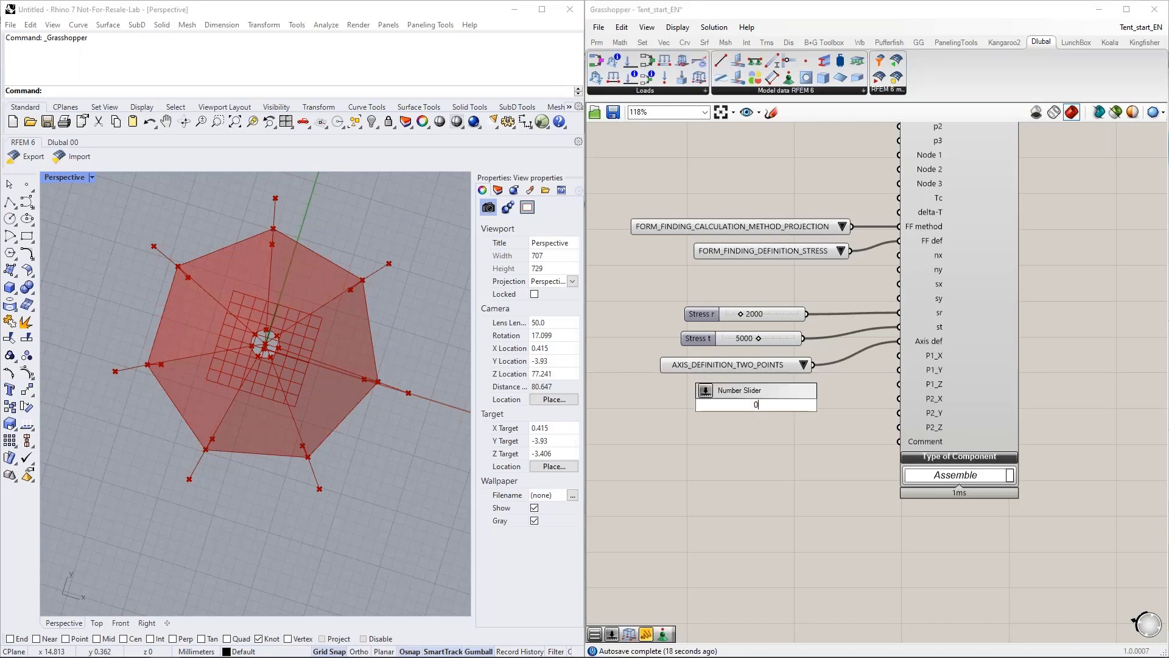
{"action": "key", "text": "Return"}
{"action": "left_click_drag", "start_coordinate": [814, 404], "coordinate": [899, 356]}
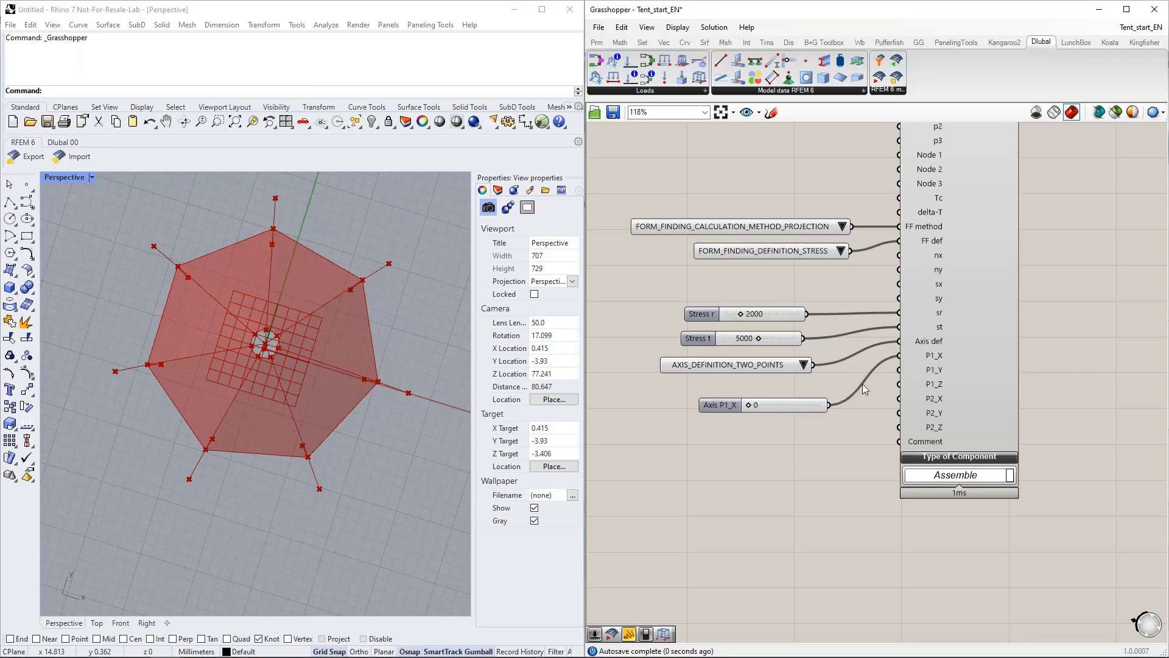
{"action": "left_click_drag", "start_coordinate": [829, 404], "coordinate": [898, 384]}
{"action": "right_click_drag", "start_coordinate": [269, 376], "coordinate": [257, 336]}
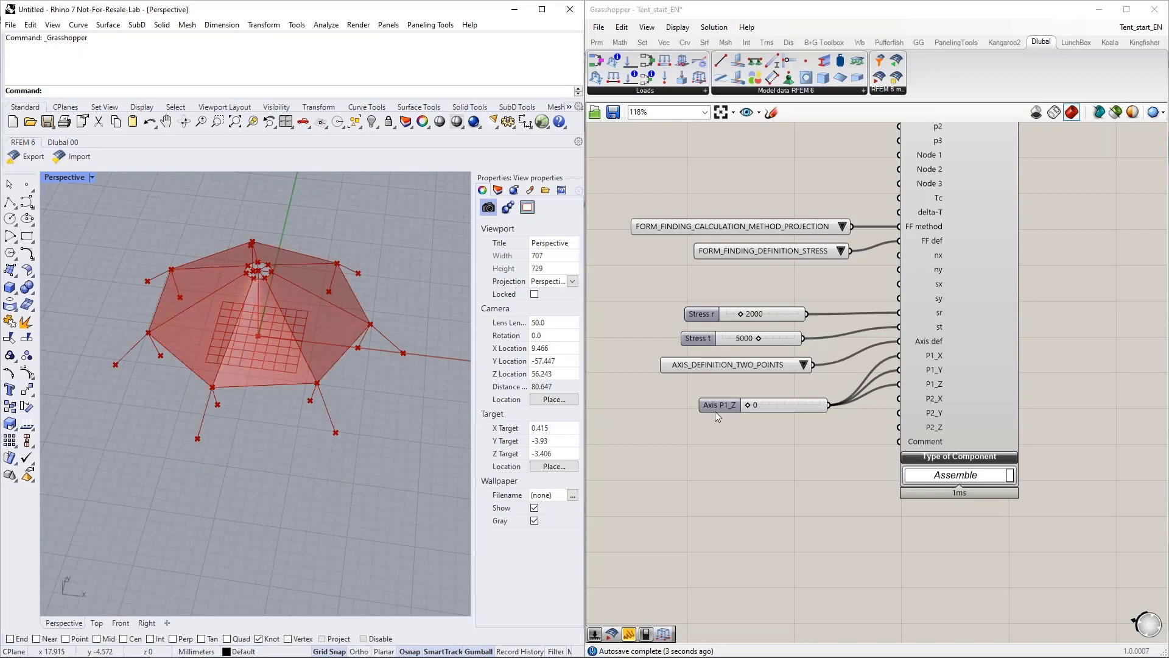
{"action": "left_click_drag", "start_coordinate": [829, 404], "coordinate": [901, 413]}
Step: Add a panel containing -7.5, connect it to the P2_Z input and check the axis against the tent from above
{"action": "double_click", "coordinate": [784, 442]}
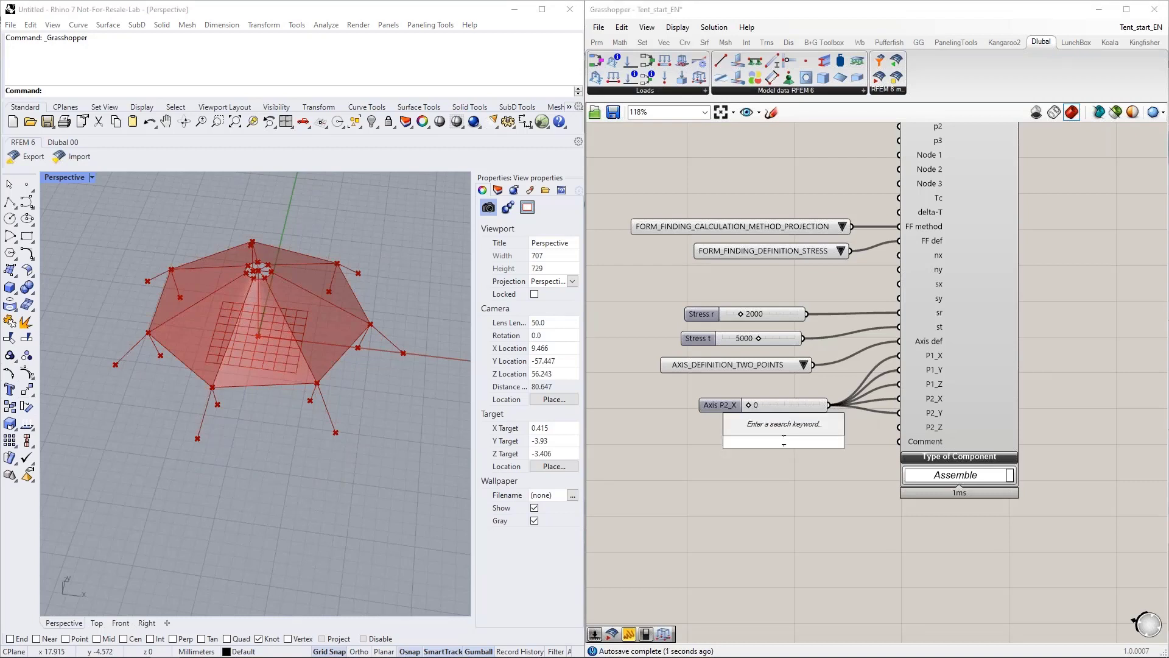
{"action": "type", "text": "\"-7"}
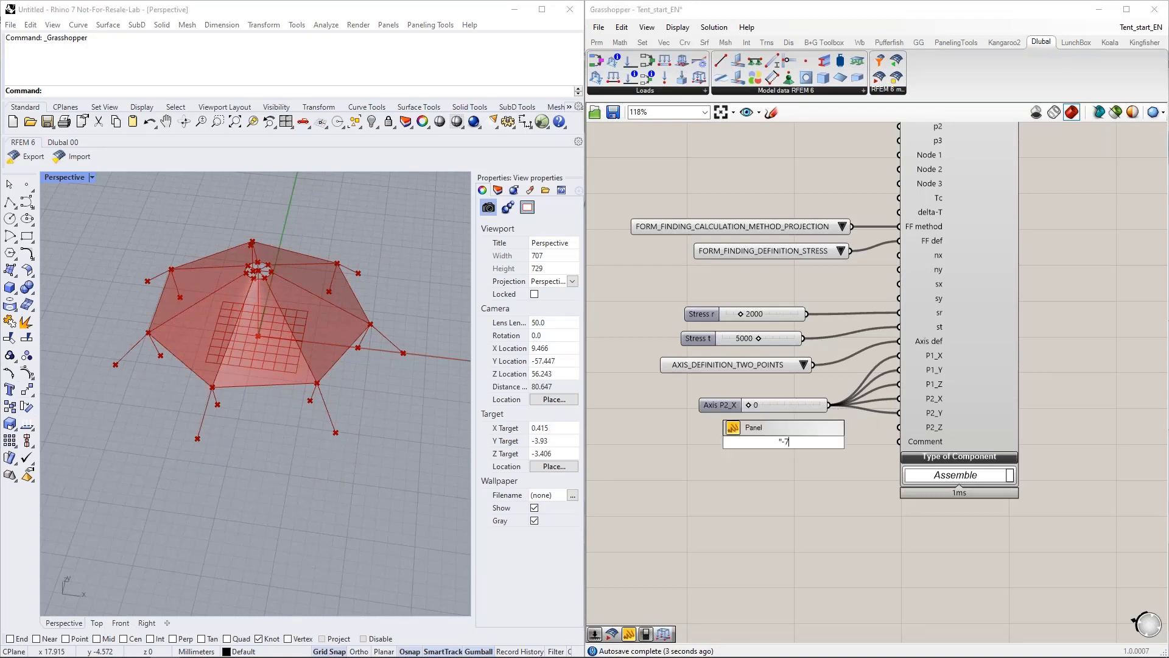
{"action": "type", "text": ".5"}
{"action": "key", "text": "Return"}
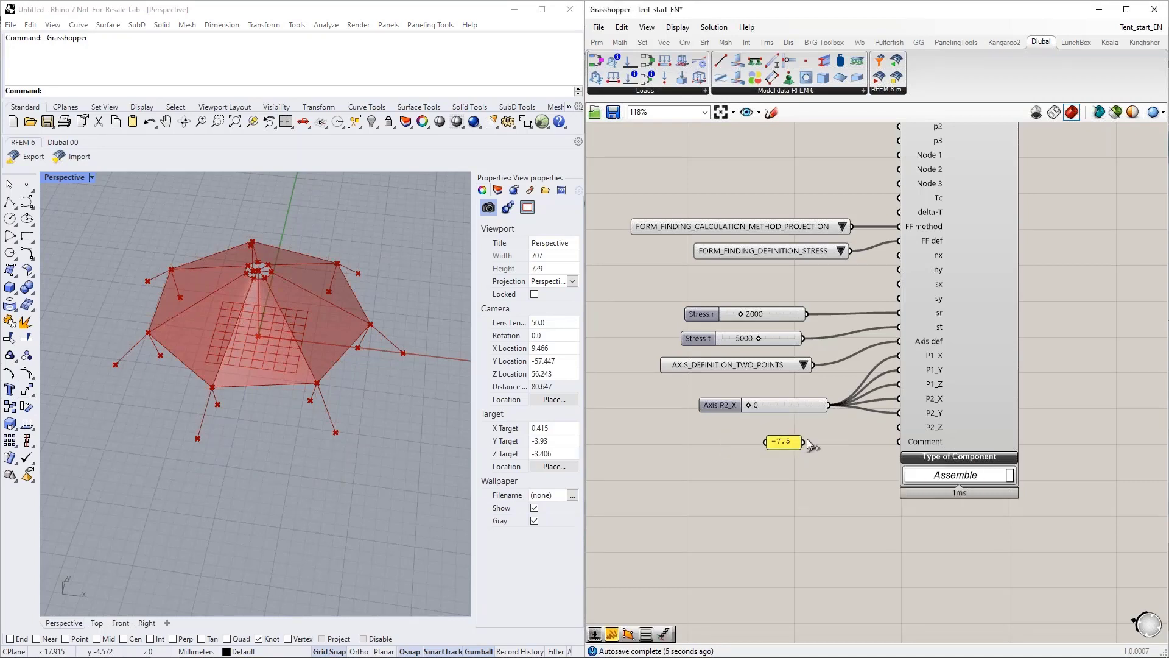
{"action": "left_click_drag", "start_coordinate": [803, 443], "coordinate": [898, 427]}
{"action": "right_click_drag", "start_coordinate": [260, 416], "coordinate": [254, 325]}
{"action": "right_click_drag", "start_coordinate": [283, 272], "coordinate": [240, 275]}
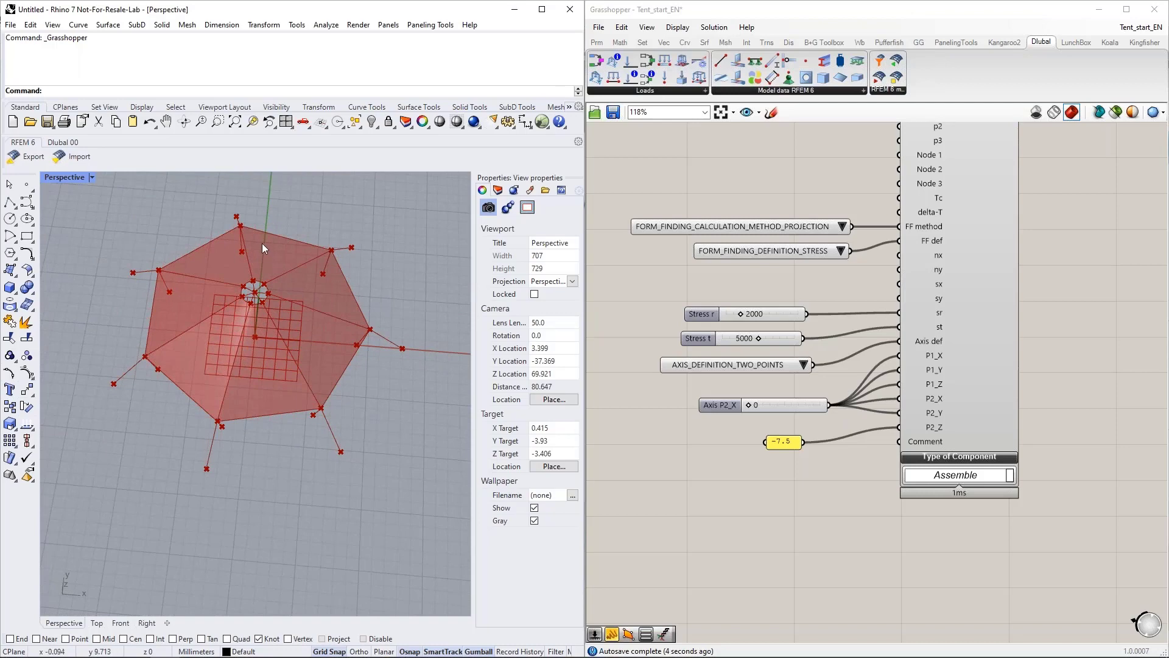
Step: Place a second Surface Load component directly below the form-finding Surface Load
{"action": "scroll", "coordinate": [723, 556], "scroll_direction": "down", "scroll_amount": 3}
{"action": "right_click_drag", "start_coordinate": [725, 562], "coordinate": [810, 529]}
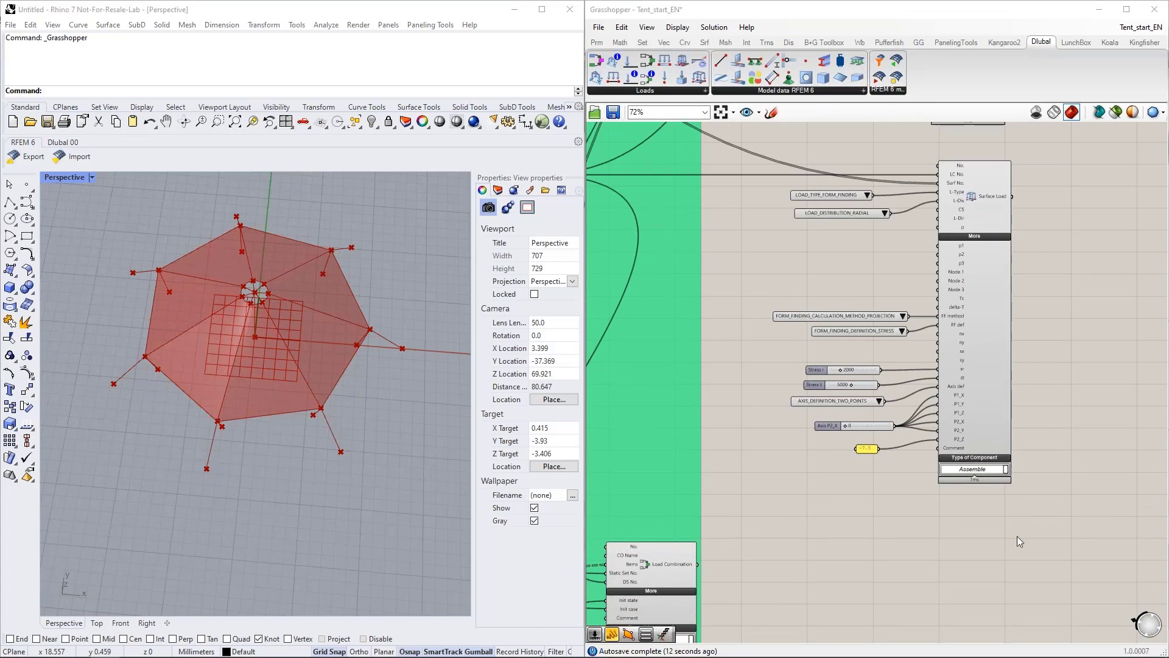
{"action": "scroll", "coordinate": [934, 477], "scroll_direction": "down", "scroll_amount": 2}
{"action": "scroll", "coordinate": [881, 412], "scroll_direction": "up", "scroll_amount": 4}
{"action": "right_click_drag", "start_coordinate": [939, 528], "coordinate": [881, 449]}
{"action": "left_click_drag", "start_coordinate": [699, 78], "coordinate": [929, 464]}
{"action": "right_click_drag", "start_coordinate": [846, 447], "coordinate": [876, 418]}
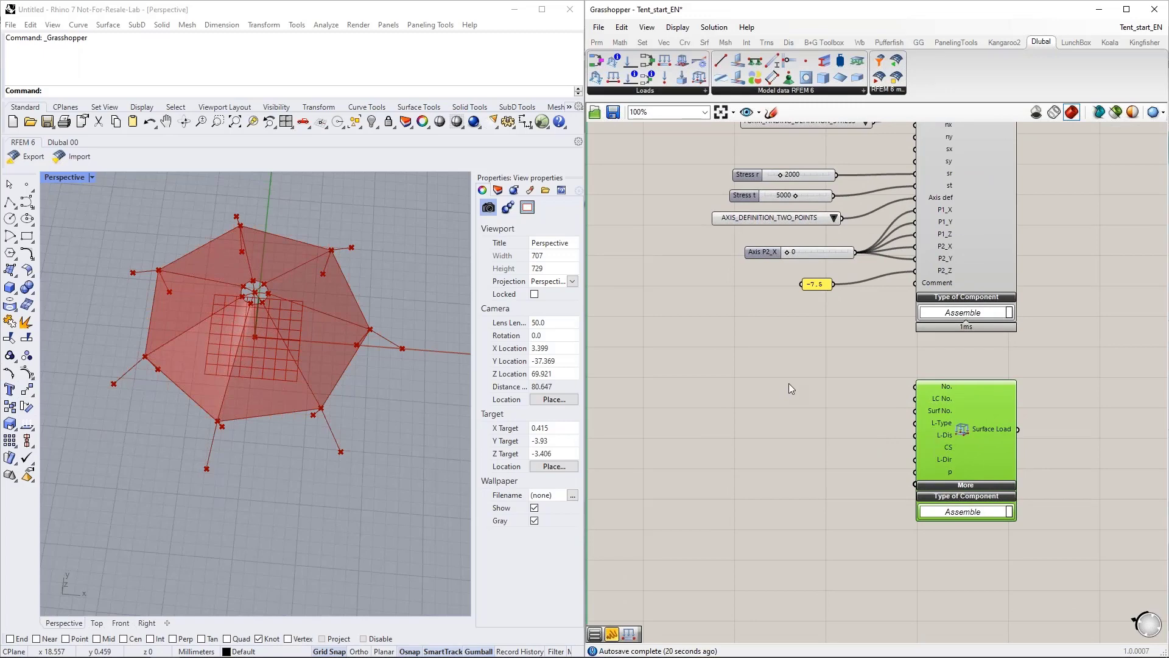
{"action": "left_click", "coordinate": [788, 383]}
Step: Connect the Load Case component located above the Design Situation to the second Surface Load's LC No. input
{"action": "scroll", "coordinate": [831, 385], "scroll_direction": "down", "scroll_amount": 3}
{"action": "right_click_drag", "start_coordinate": [759, 371], "coordinate": [920, 409]}
{"action": "scroll", "coordinate": [922, 416], "scroll_direction": "up", "scroll_amount": 2}
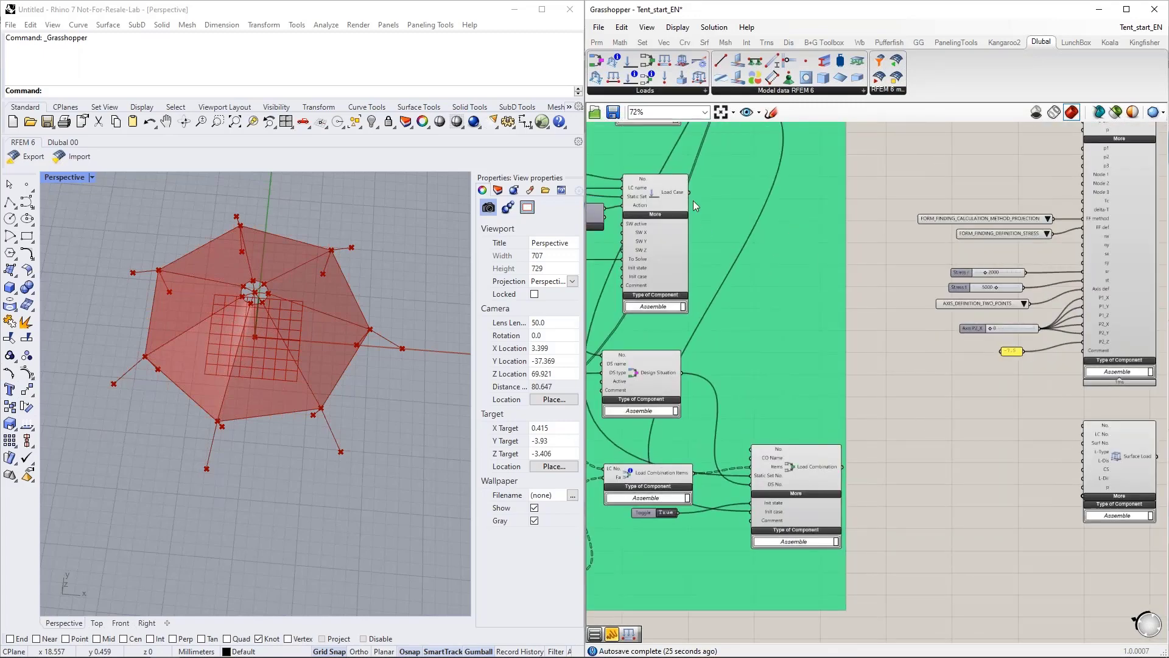
{"action": "left_click_drag", "start_coordinate": [688, 192], "coordinate": [1090, 437]}
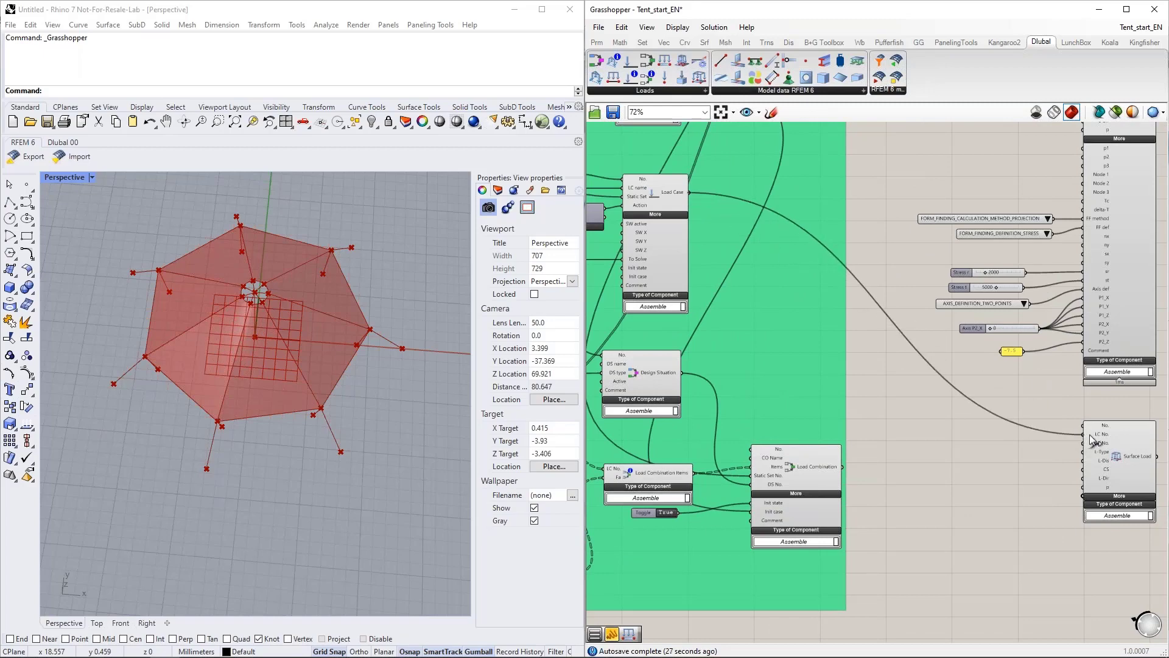
{"action": "right_click_drag", "start_coordinate": [1046, 469], "coordinate": [905, 424]}
{"action": "scroll", "coordinate": [904, 423], "scroll_direction": "up", "scroll_amount": 1}
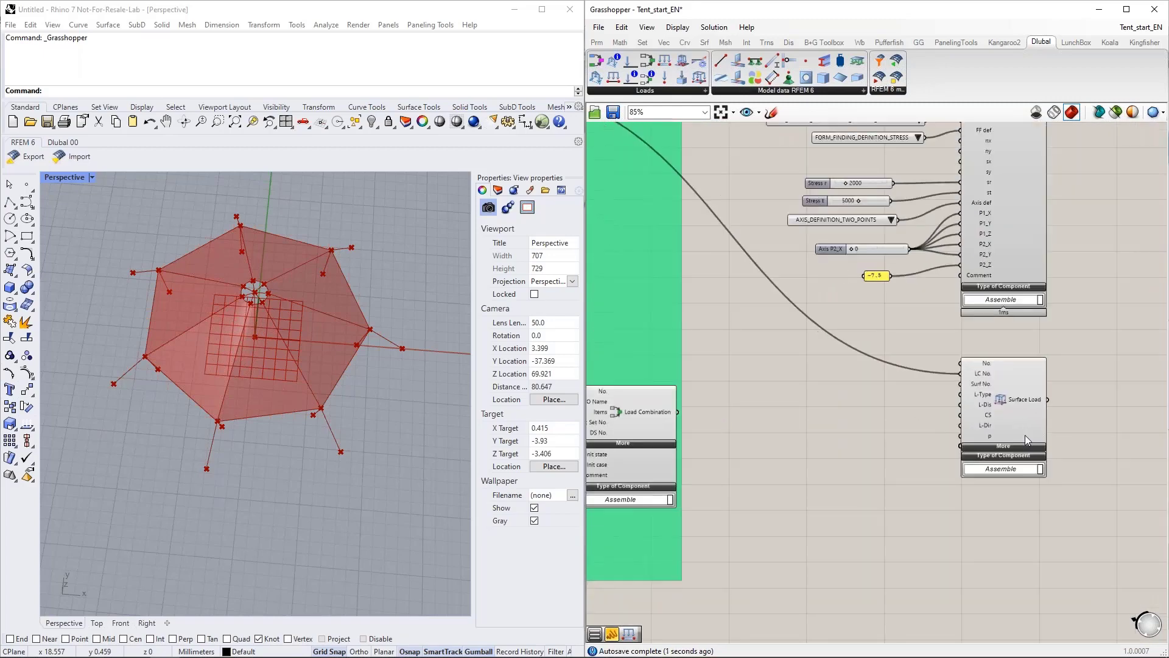
Step: Connect the Surface component's output to the second Surface Load's Surf No. input and return the load component below the form-finding Surface Load
{"action": "scroll", "coordinate": [1025, 434], "scroll_direction": "down", "scroll_amount": 5}
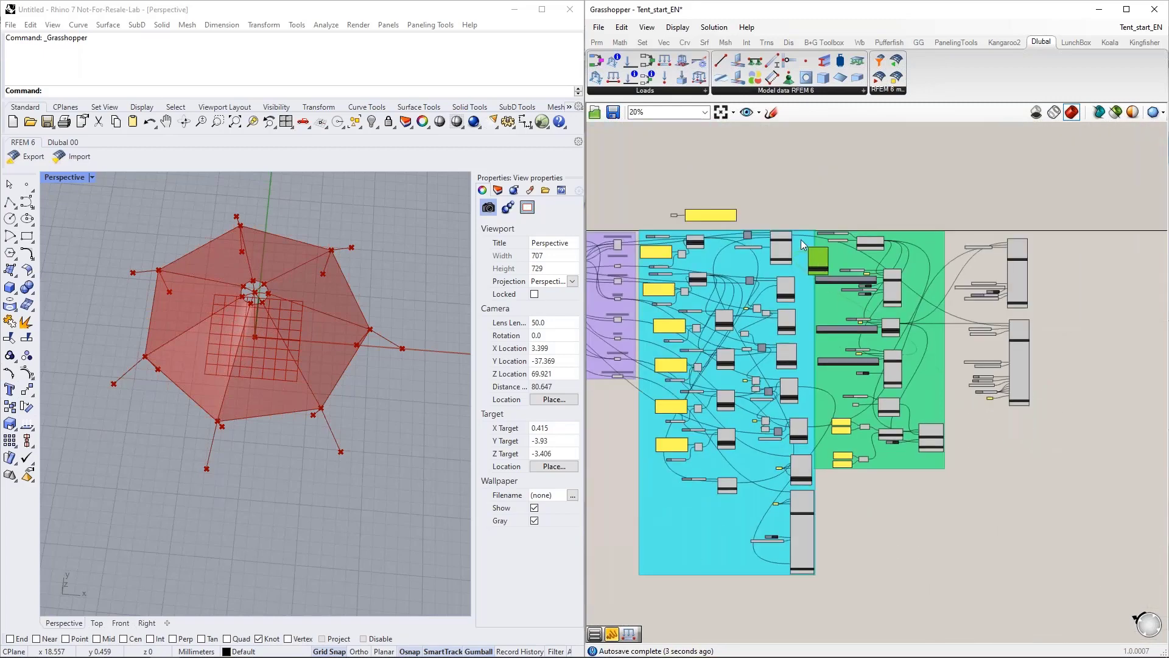
{"action": "scroll", "coordinate": [801, 242], "scroll_direction": "up", "scroll_amount": 6}
{"action": "left_click_drag", "start_coordinate": [764, 218], "coordinate": [858, 330]}
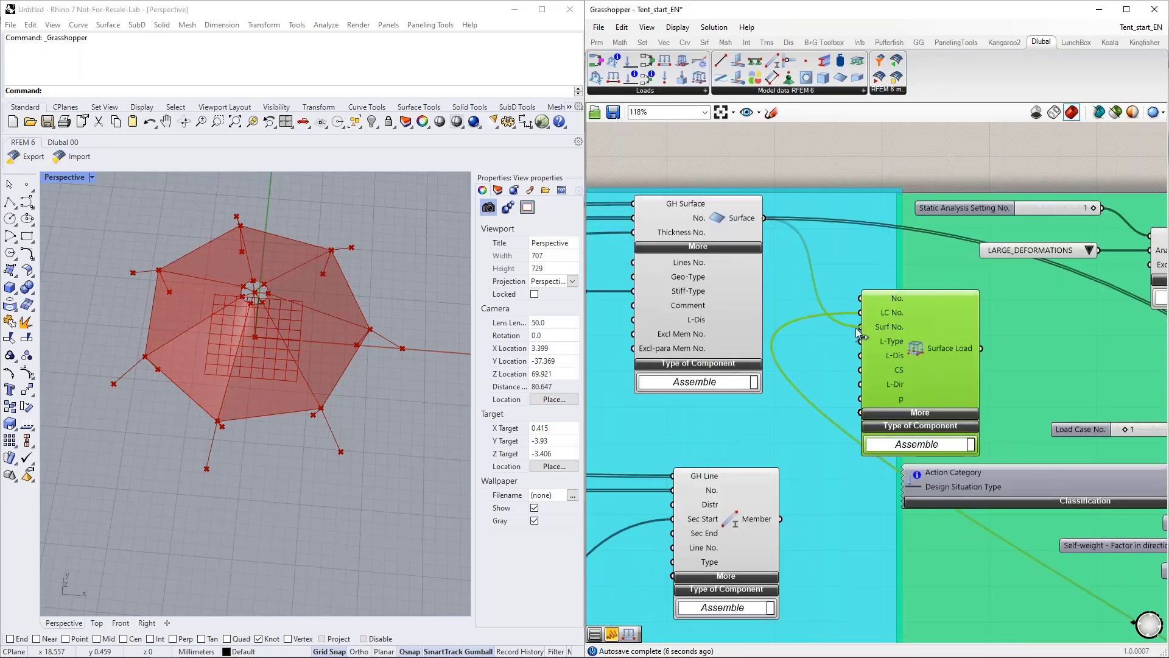
{"action": "scroll", "coordinate": [859, 332], "scroll_direction": "down", "scroll_amount": 5}
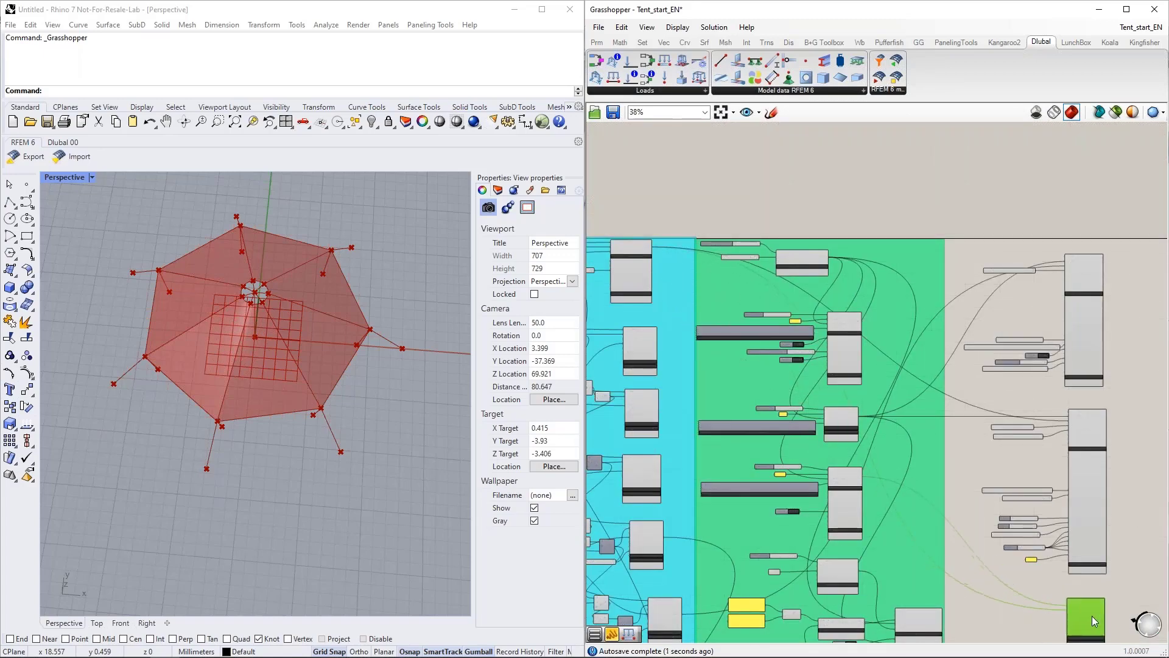
{"action": "right_click_drag", "start_coordinate": [1108, 636], "coordinate": [1052, 434]}
{"action": "scroll", "coordinate": [1052, 434], "scroll_direction": "up", "scroll_amount": 5}
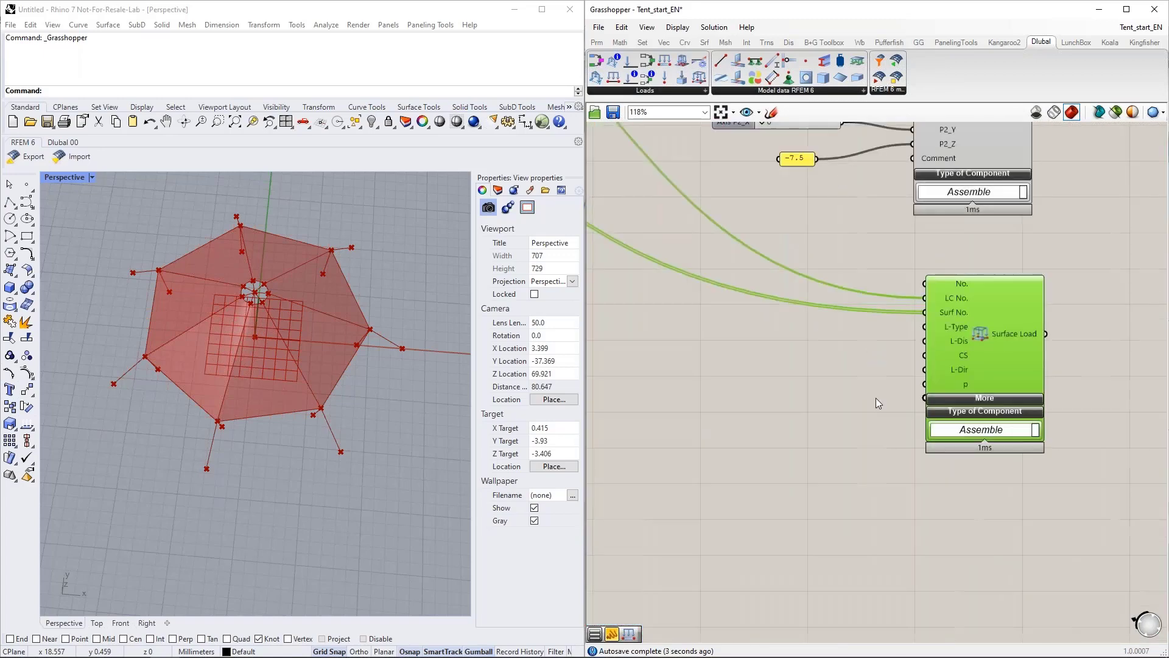
Step: Add a value list for the second Surface Load's L-Type input and choose LOAD_TYPE_FORCE
{"action": "double_click", "coordinate": [783, 324]}
{"action": "left_click", "coordinate": [773, 306]}
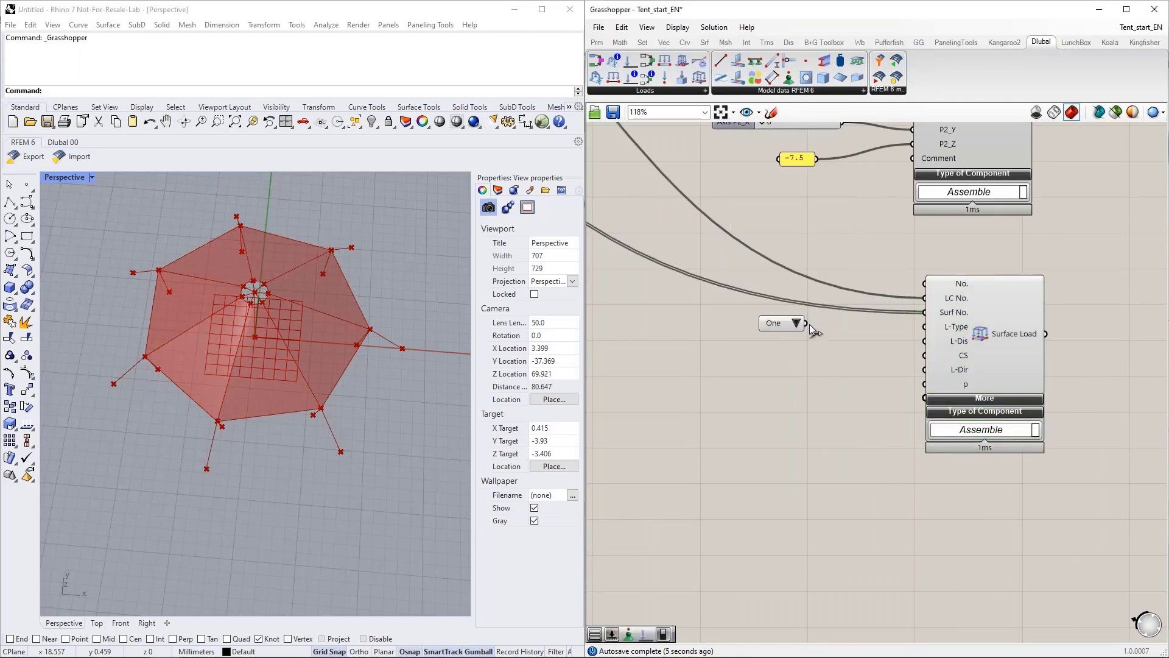
{"action": "left_click_drag", "start_coordinate": [805, 324], "coordinate": [925, 341]}
{"action": "left_click", "coordinate": [882, 324]}
{"action": "left_click", "coordinate": [915, 345]}
Step: Add another value list for the L-Dis input, choose LOAD_DISTRIBUTION_UNIFORM and place it under the load type list
{"action": "key", "text": "ctrl+c"}
{"action": "key", "text": "ctrl+v"}
{"action": "left_click", "coordinate": [869, 373]}
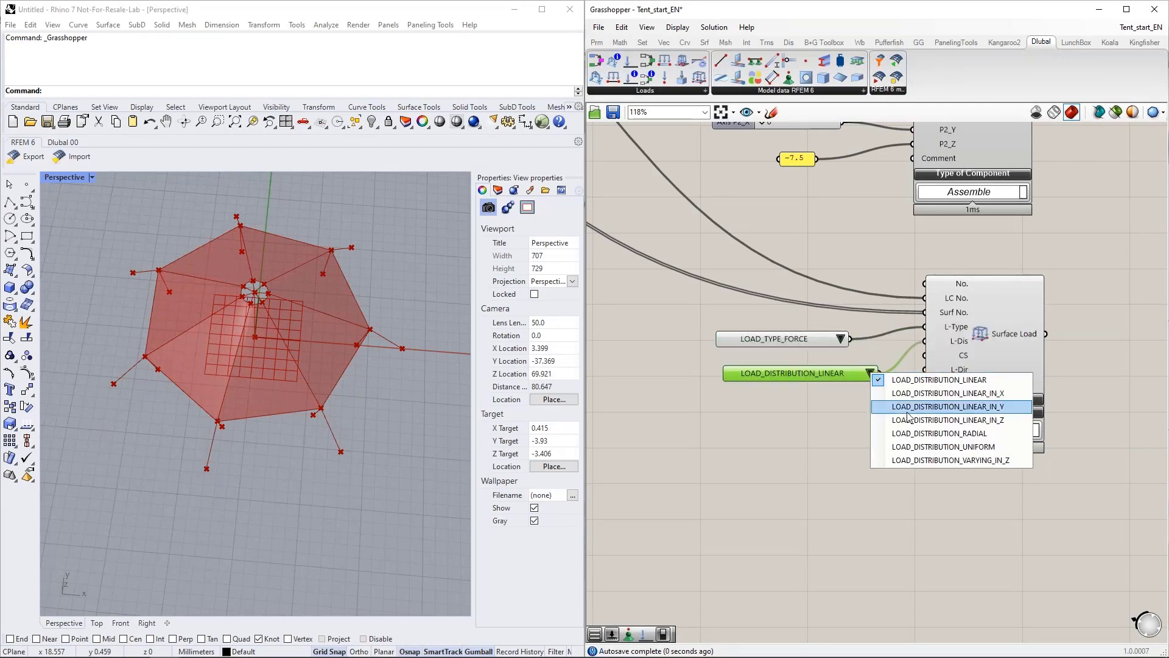
{"action": "left_click", "coordinate": [942, 447]}
{"action": "left_click_drag", "start_coordinate": [840, 374], "coordinate": [823, 365]}
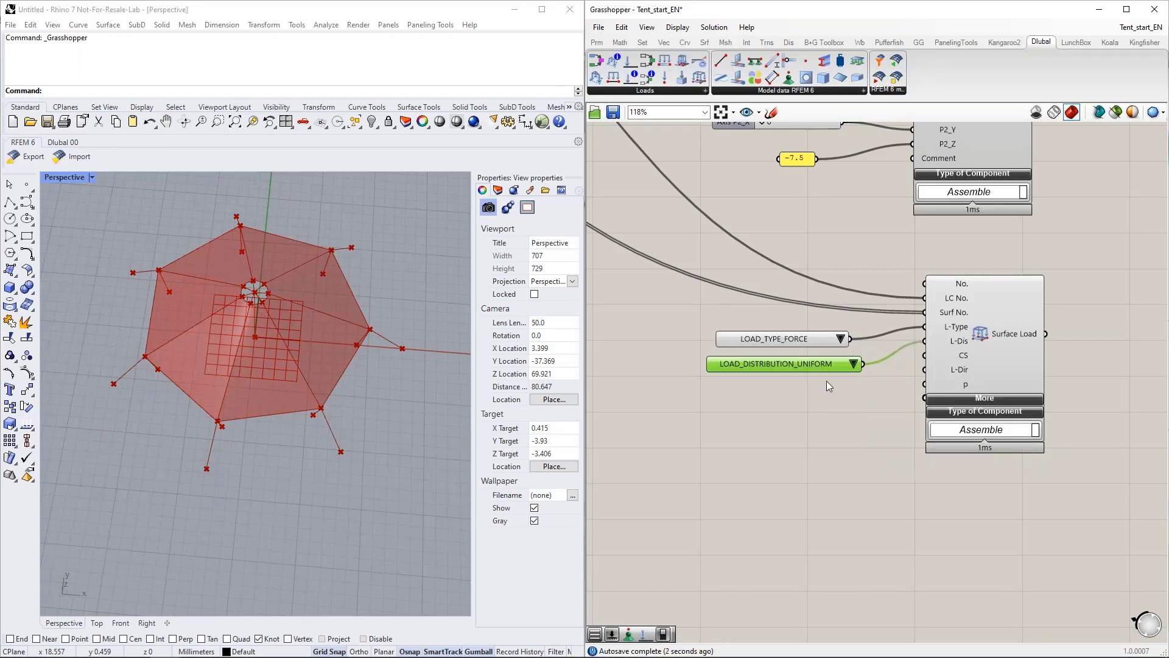
Step: Add a value list for the L-Dir input, choose LOAD_DIRECTION_GLOBAL_Z_OR_USER_DEFINED_W_PROJECTED and move the two lists above it up to make room
{"action": "left_click", "coordinate": [806, 398]}
{"action": "double_click", "coordinate": [806, 398]}
{"action": "type", "text": "va"}
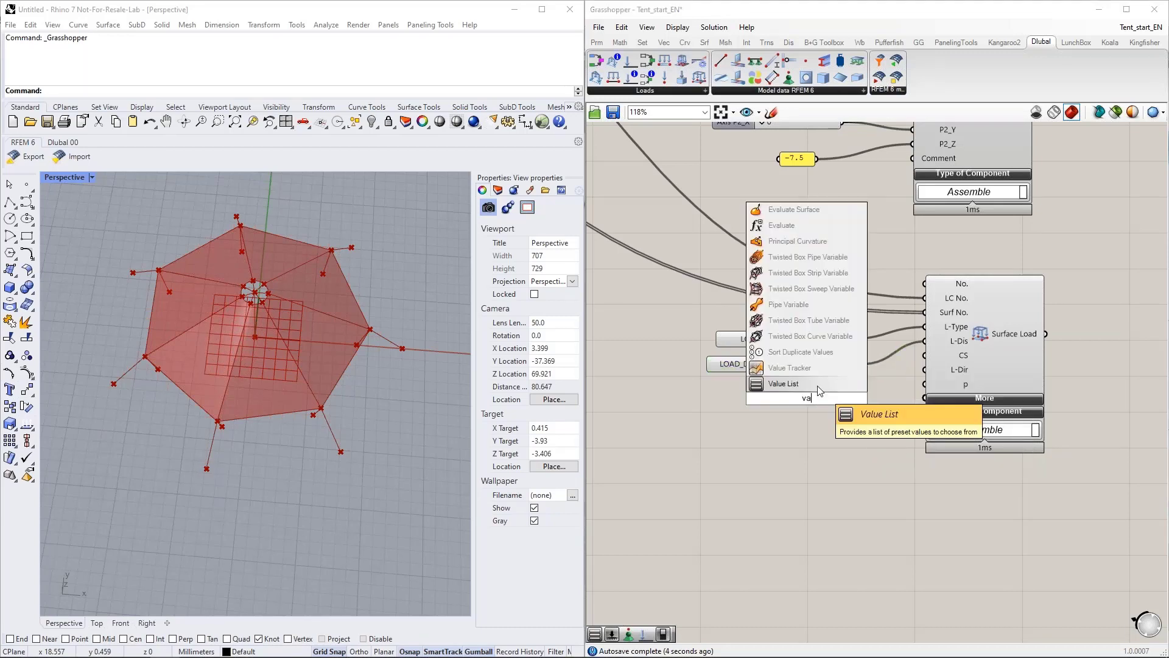
{"action": "left_click", "coordinate": [819, 390]}
{"action": "left_click_drag", "start_coordinate": [844, 397], "coordinate": [925, 369]}
{"action": "left_click_drag", "start_coordinate": [769, 404], "coordinate": [648, 401]}
{"action": "left_click", "coordinate": [847, 396]}
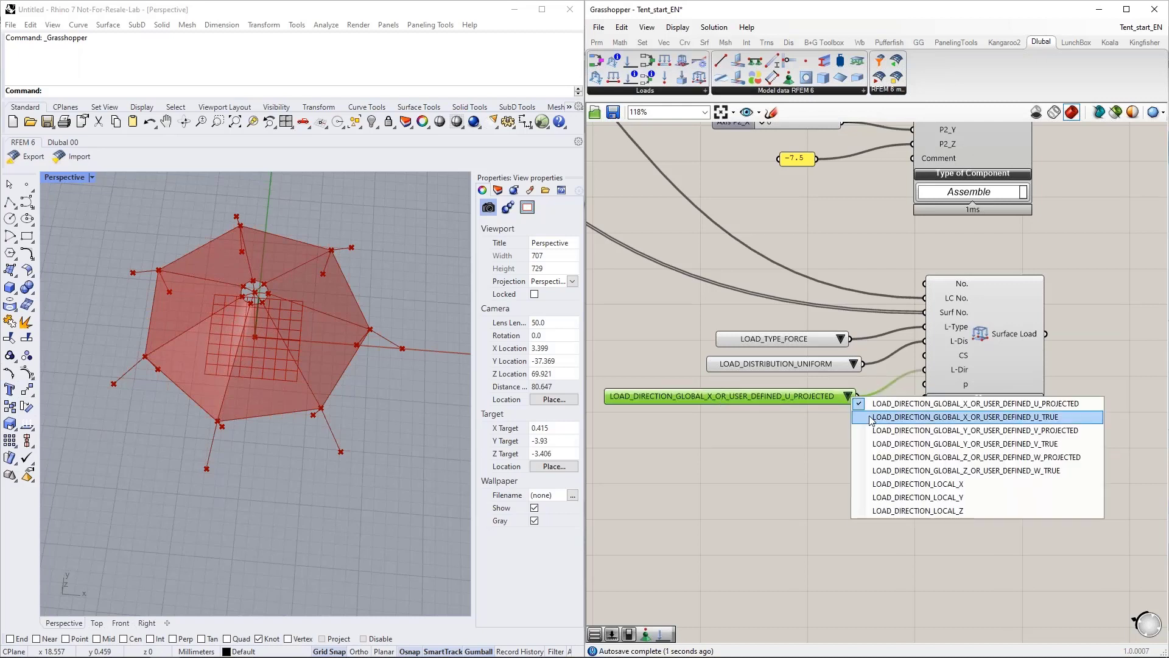
{"action": "left_click", "coordinate": [948, 458]}
{"action": "right_click_drag", "start_coordinate": [818, 446], "coordinate": [851, 428]}
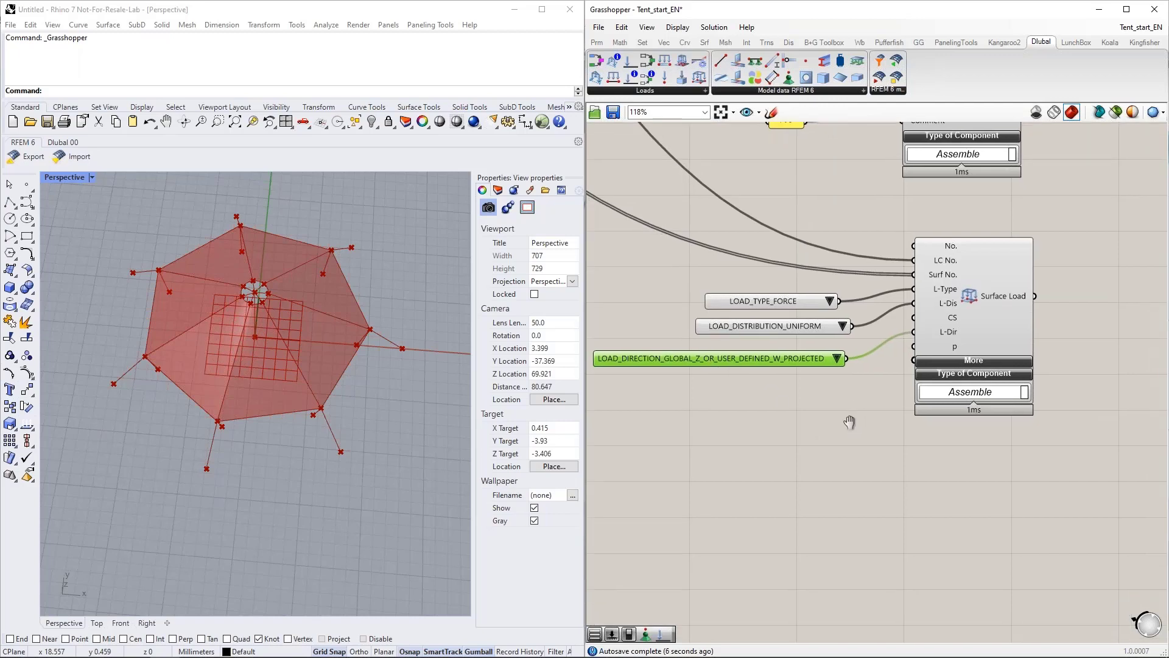
{"action": "left_click_drag", "start_coordinate": [780, 335], "coordinate": [723, 280]}
{"action": "left_click", "coordinate": [638, 312]}
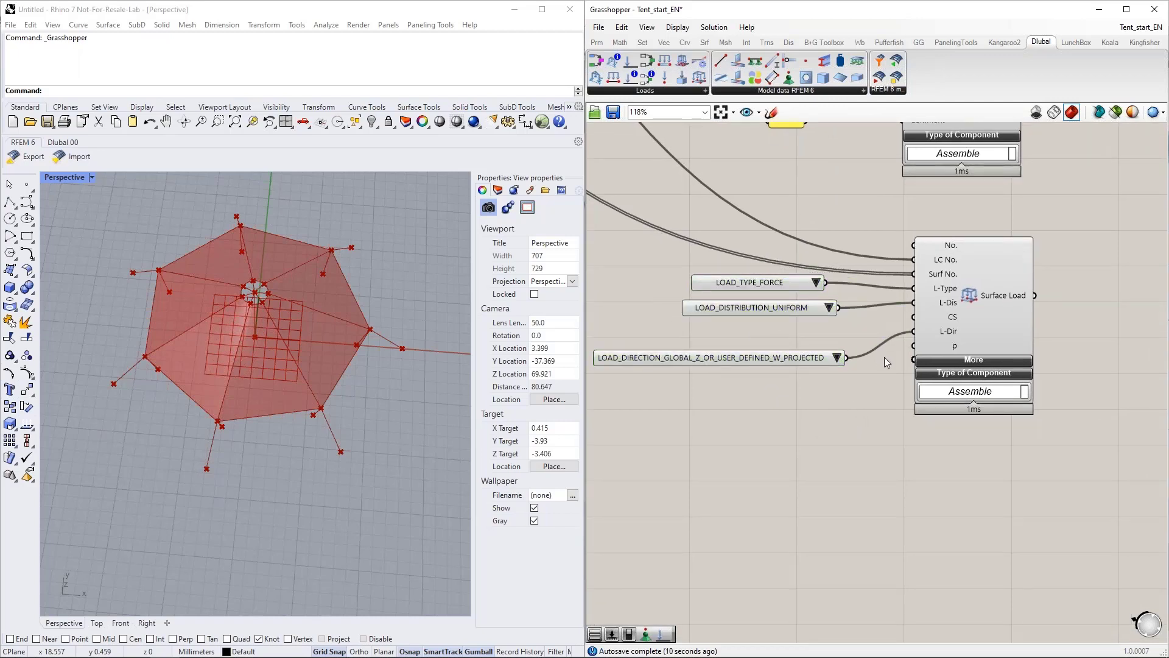
Step: Add a number slider with the value 1 and connect it to the second Surface Load's CS input
{"action": "mouse_move", "coordinate": [953, 323]}
{"action": "double_click", "coordinate": [761, 330]}
{"action": "type", "text": "1"}
{"action": "key", "text": "Return"}
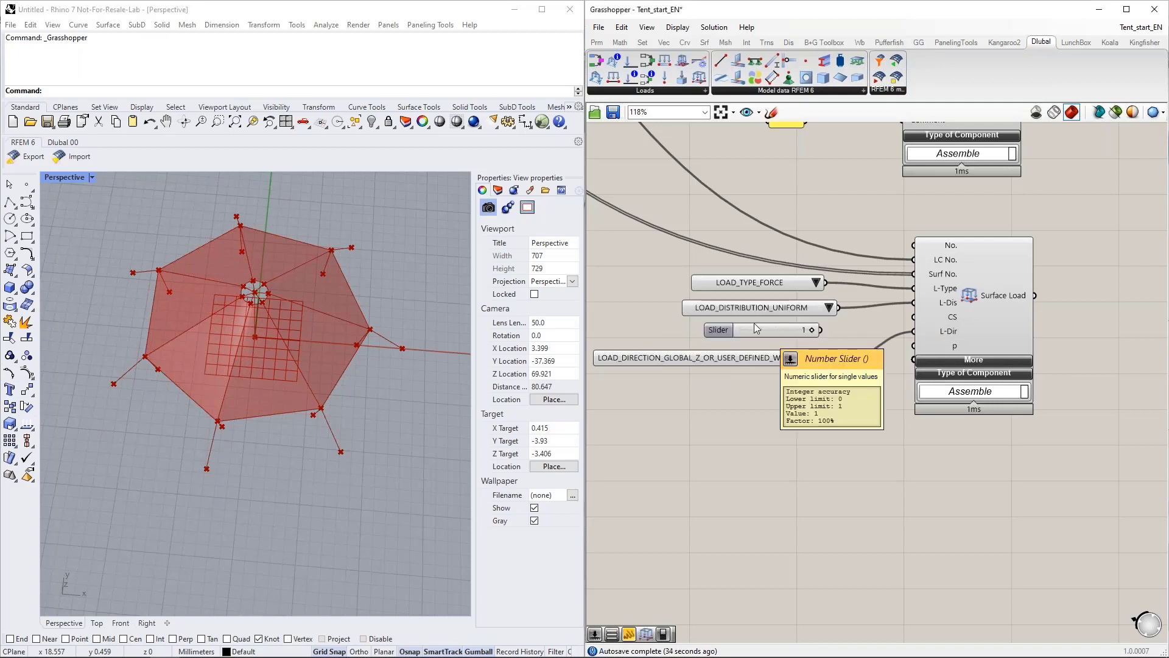
{"action": "left_click_drag", "start_coordinate": [821, 333], "coordinate": [911, 317]}
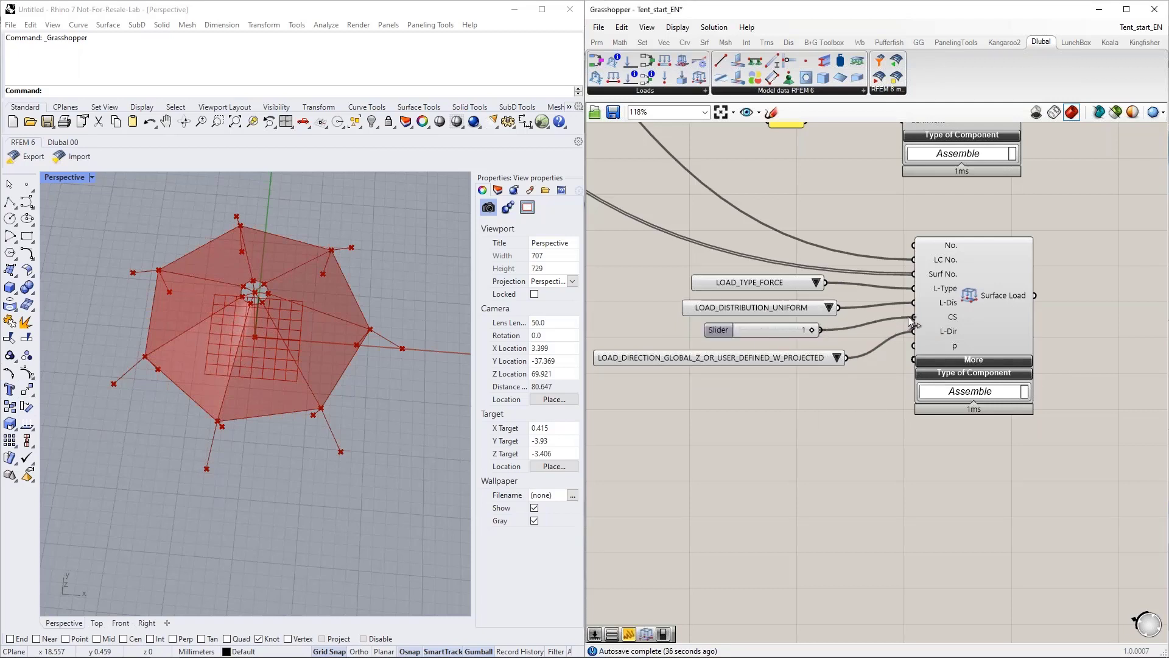
{"action": "right_click_drag", "start_coordinate": [860, 429], "coordinate": [875, 372]}
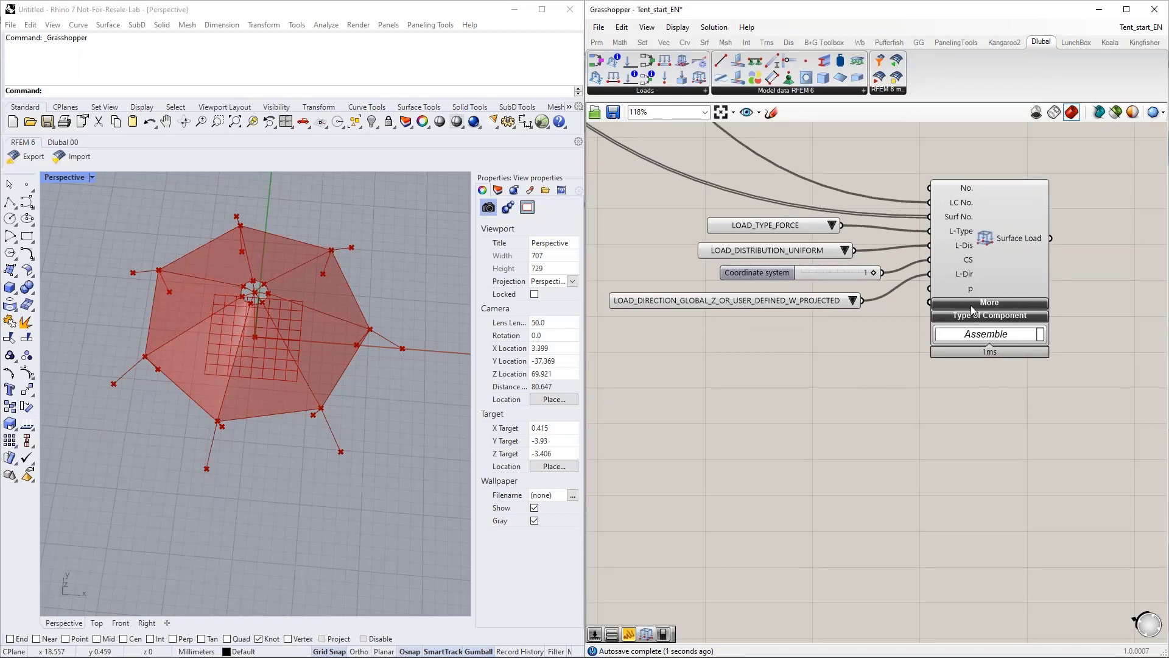
Step: Add a number slider with the value 300 and connect it to the second Surface Load's p input
{"action": "double_click", "coordinate": [758, 341]}
{"action": "type", "text": "300"}
{"action": "key", "text": "Return"}
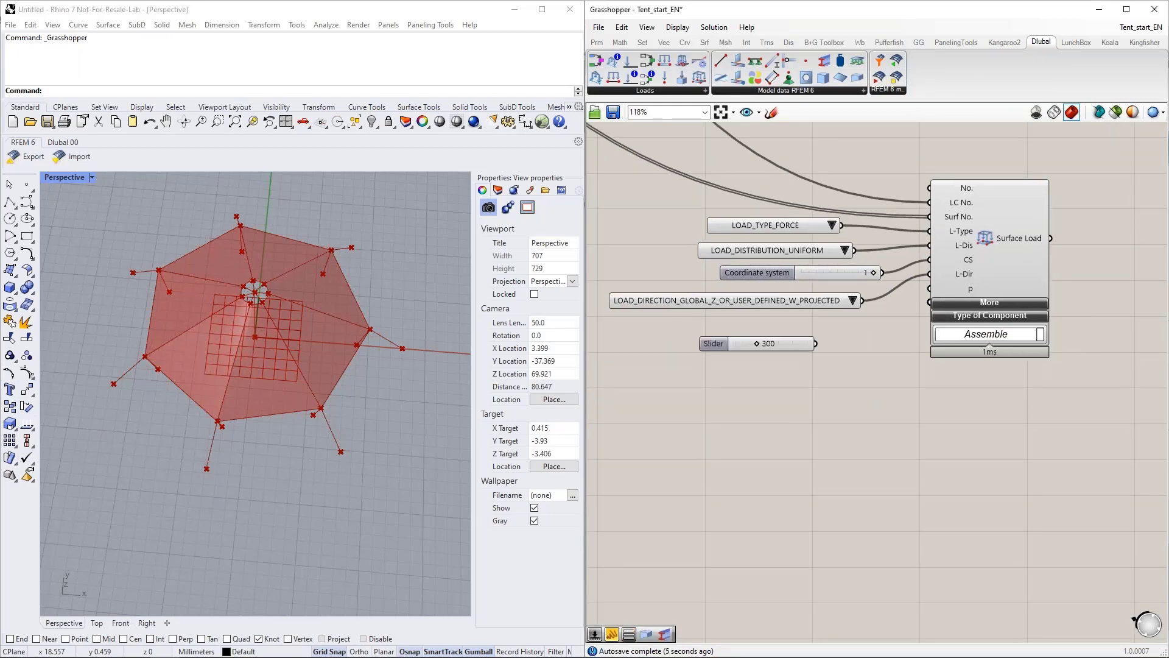
{"action": "left_click_drag", "start_coordinate": [815, 343], "coordinate": [931, 291]}
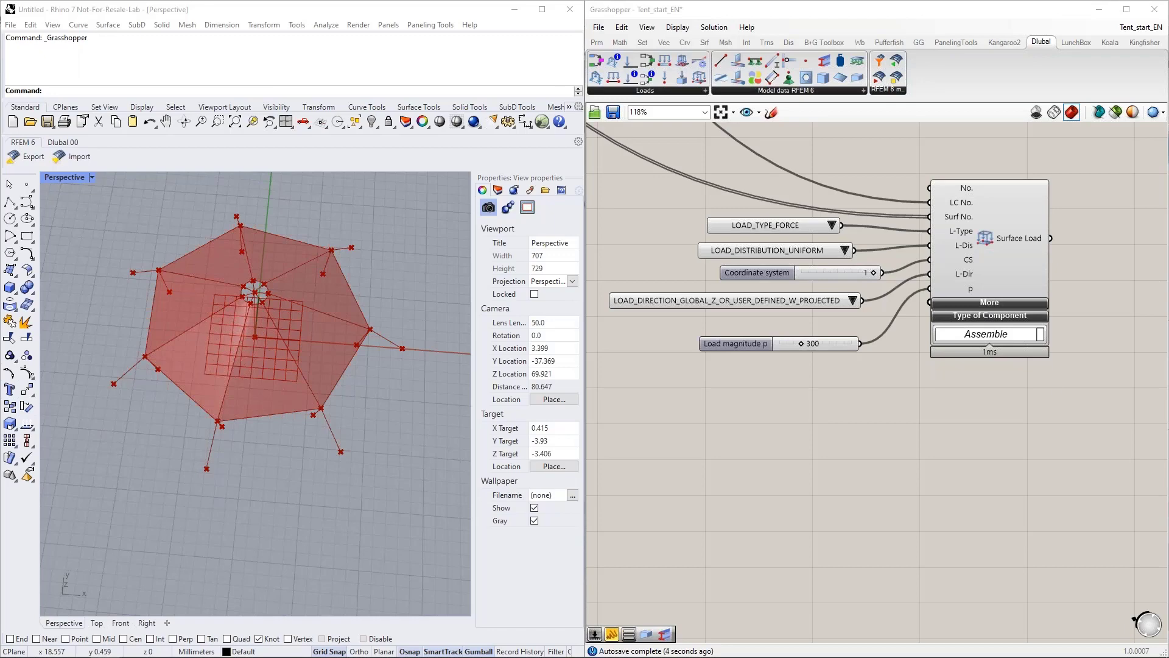
Step: Group the member load and both surface loads with their inputs and colour the group yellow
{"action": "scroll", "coordinate": [908, 401], "scroll_direction": "down", "scroll_amount": 5}
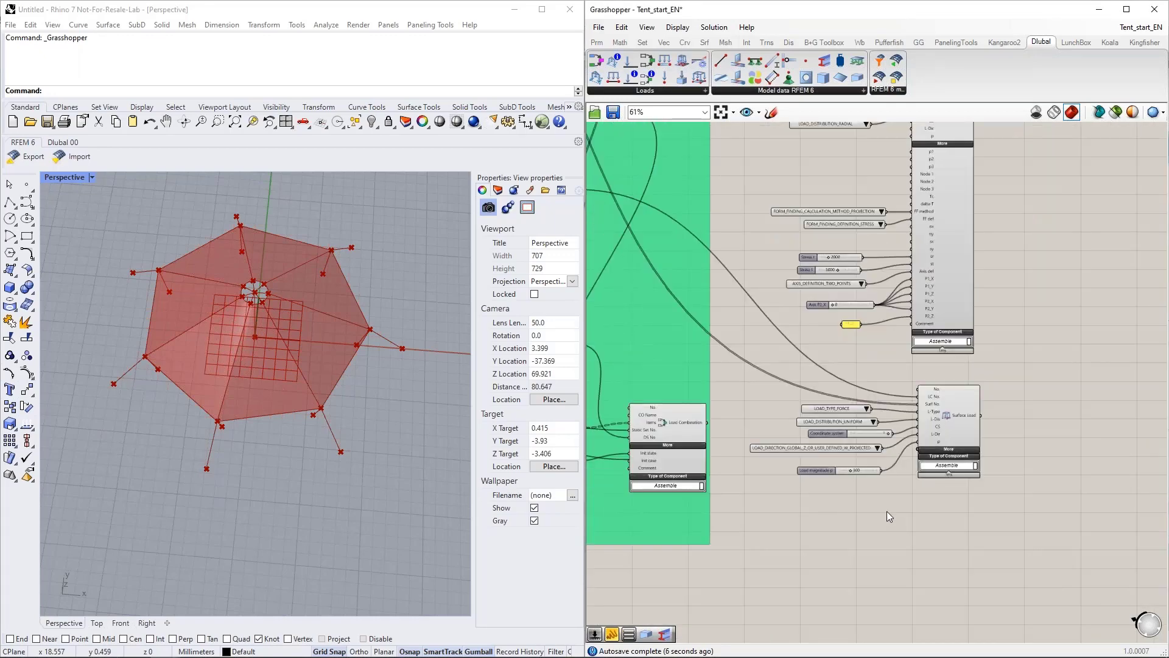
{"action": "scroll", "coordinate": [886, 510], "scroll_direction": "down", "scroll_amount": 3}
{"action": "left_click_drag", "start_coordinate": [978, 529], "coordinate": [811, 147]}
{"action": "right_click", "coordinate": [963, 252]}
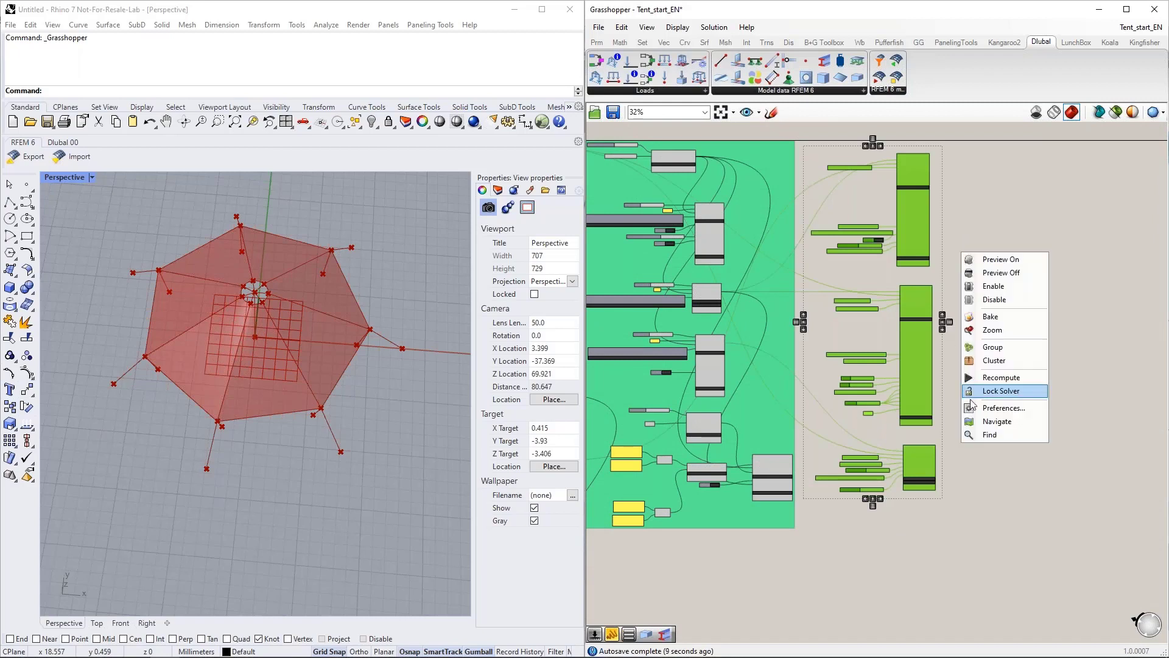
{"action": "left_click", "coordinate": [992, 347]}
{"action": "right_click", "coordinate": [893, 337]}
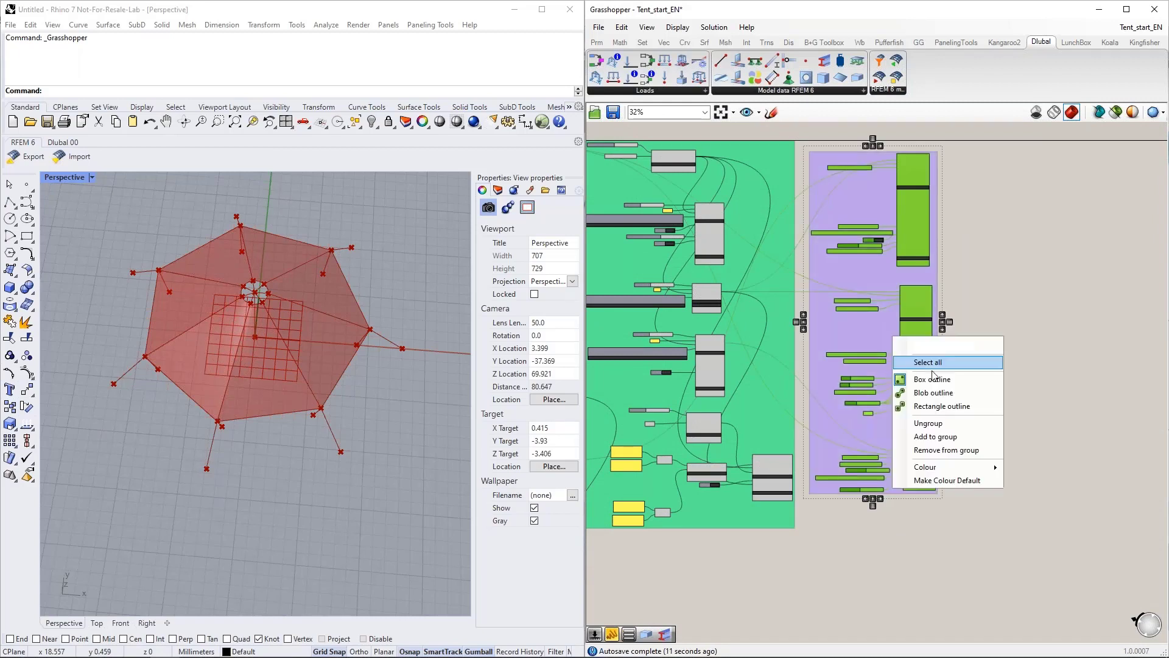
{"action": "mouse_move", "coordinate": [969, 470]}
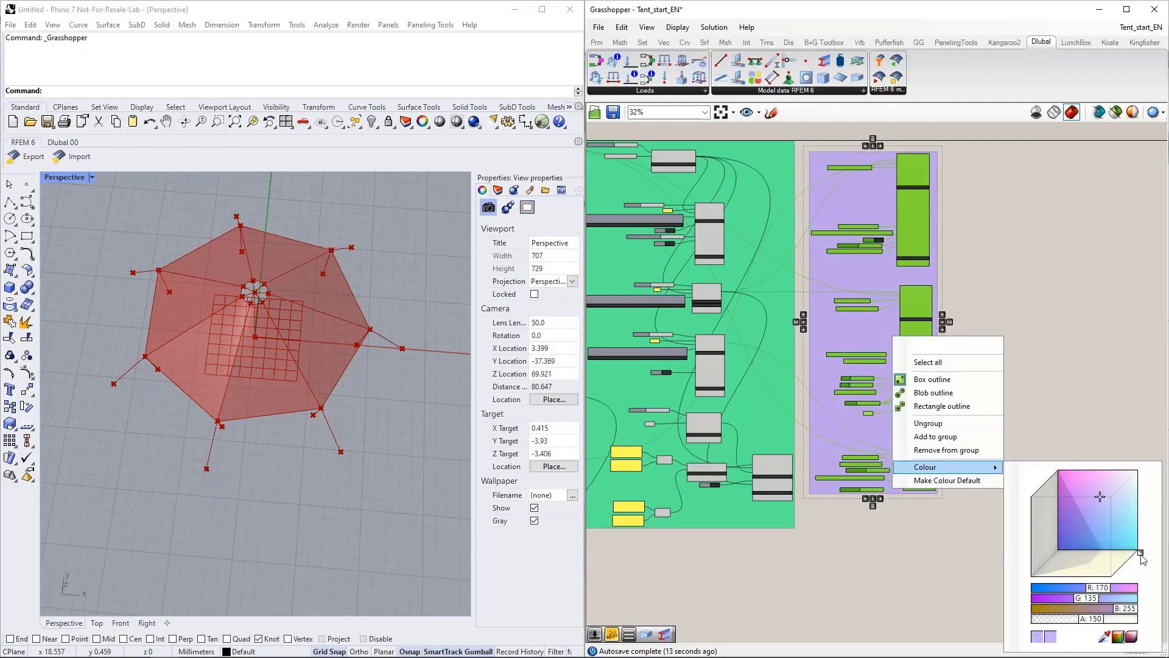
{"action": "left_click_drag", "start_coordinate": [1140, 553], "coordinate": [1099, 591]}
{"action": "left_click_drag", "start_coordinate": [1076, 530], "coordinate": [1106, 489]}
{"action": "left_click", "coordinate": [1024, 335]}
Step: Place the RFEM 6 component with Run and Input inputs beside the yellow group and connect a Boolean Toggle to Run
{"action": "right_click_drag", "start_coordinate": [981, 260], "coordinate": [904, 286]}
{"action": "scroll", "coordinate": [905, 287], "scroll_direction": "up", "scroll_amount": 5}
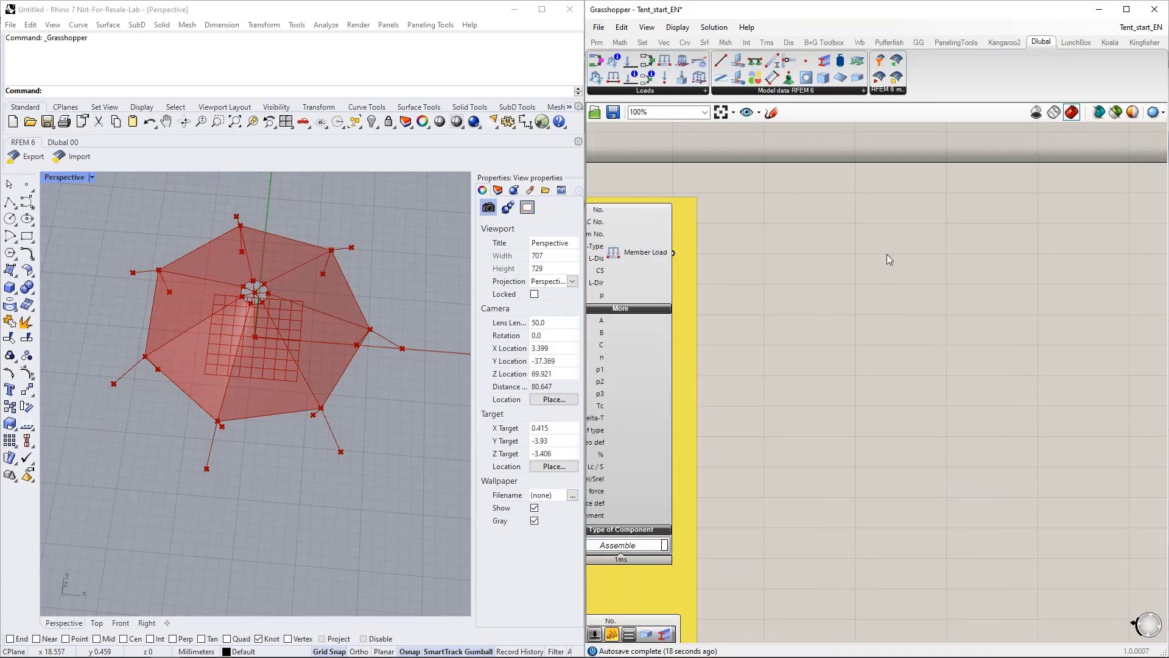
{"action": "left_click_drag", "start_coordinate": [879, 78], "coordinate": [922, 282]}
{"action": "double_click", "coordinate": [880, 197]}
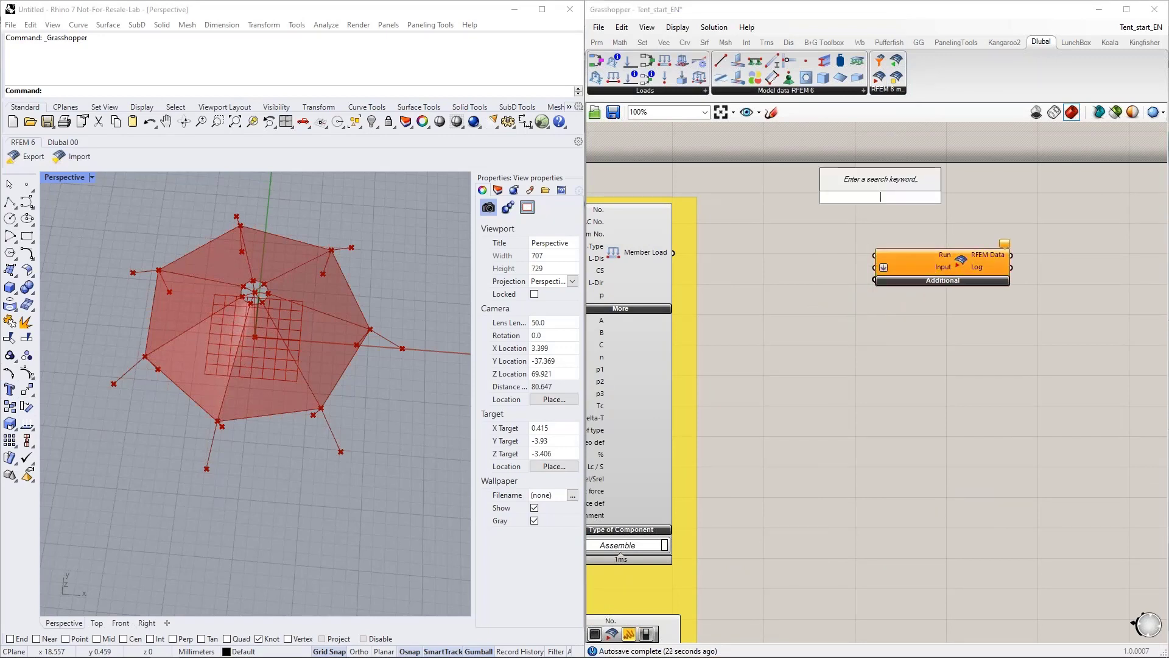
{"action": "type", "text": "boo"}
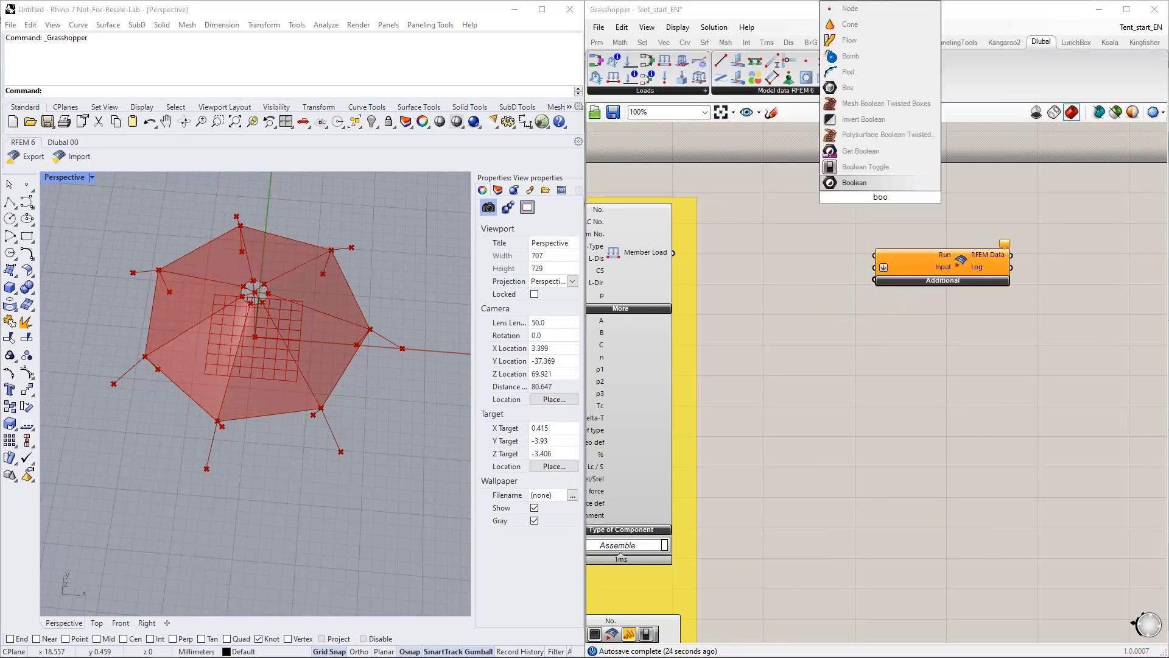
{"action": "key", "text": "Up"}
{"action": "key", "text": "Return"}
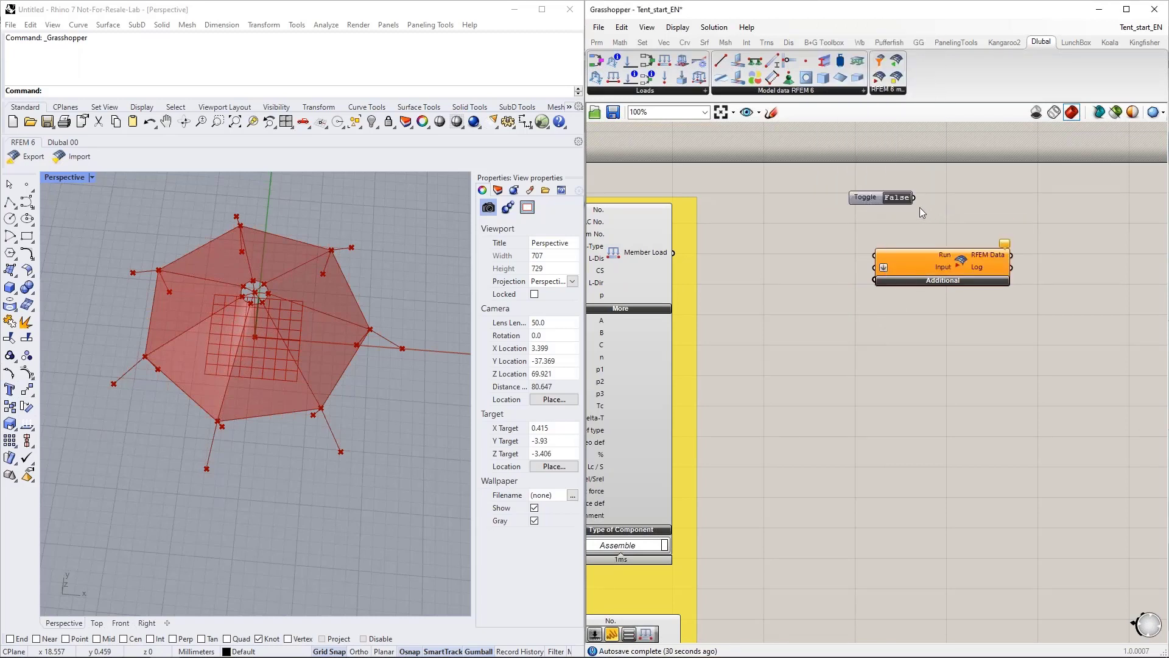
{"action": "left_click_drag", "start_coordinate": [875, 255], "coordinate": [914, 198]}
Step: Add a Data parameter and move it into the cyan group beside the Section components
{"action": "scroll", "coordinate": [957, 218], "scroll_direction": "down", "scroll_amount": 4}
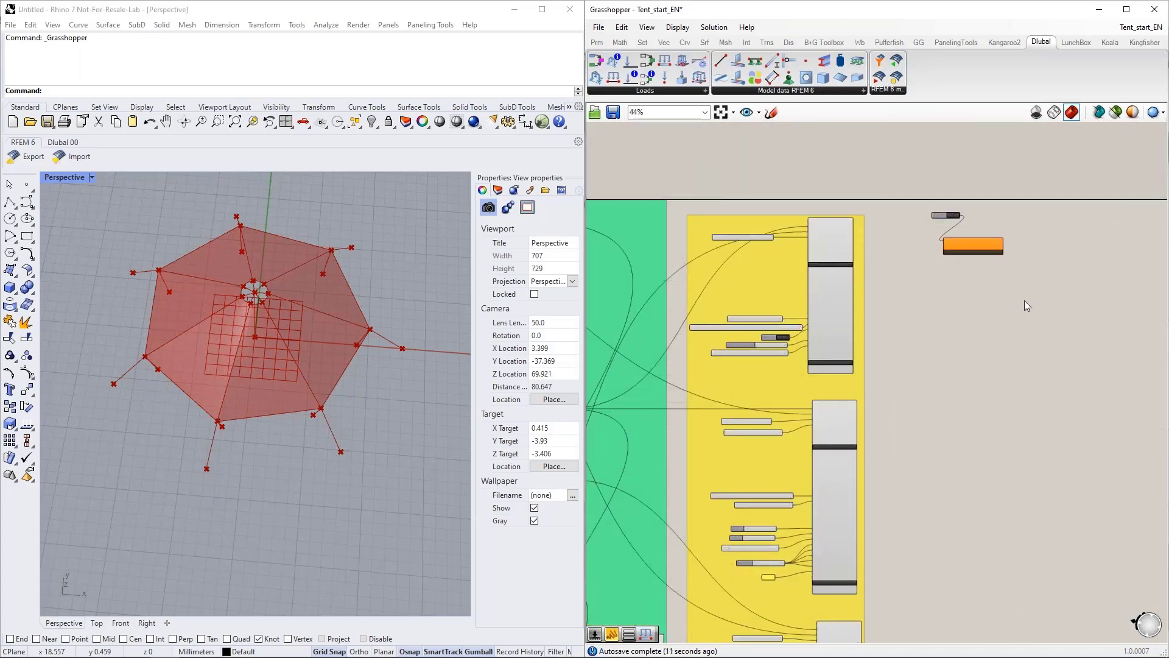
{"action": "scroll", "coordinate": [981, 214], "scroll_direction": "up", "scroll_amount": 4}
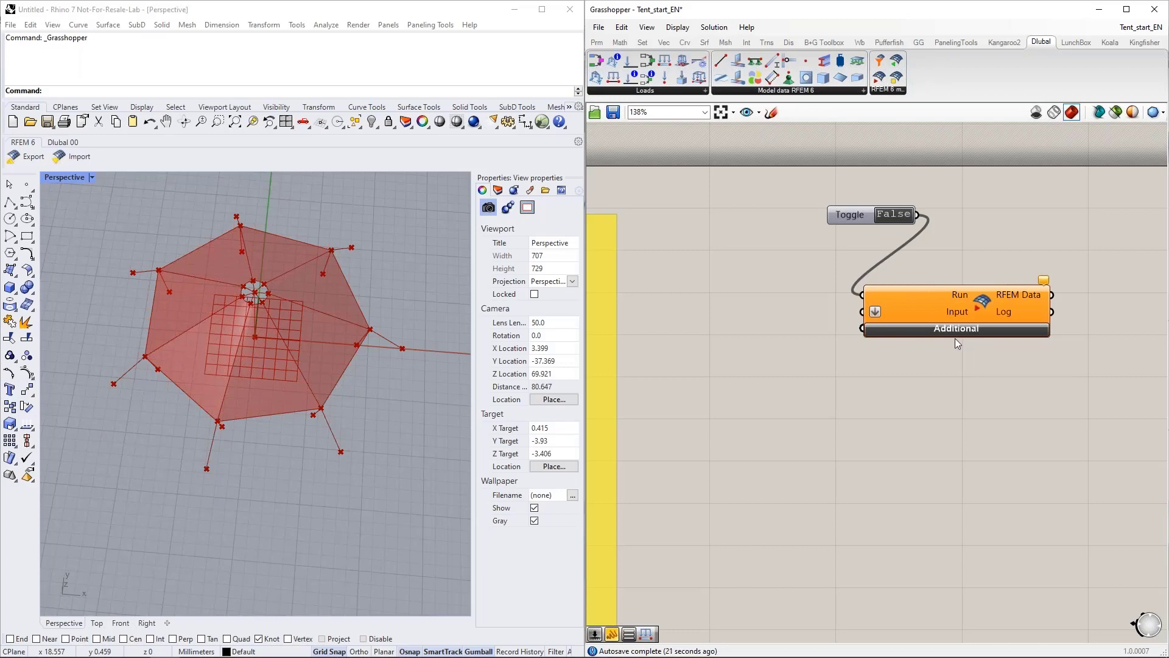
{"action": "scroll", "coordinate": [971, 350], "scroll_direction": "down", "scroll_amount": 3}
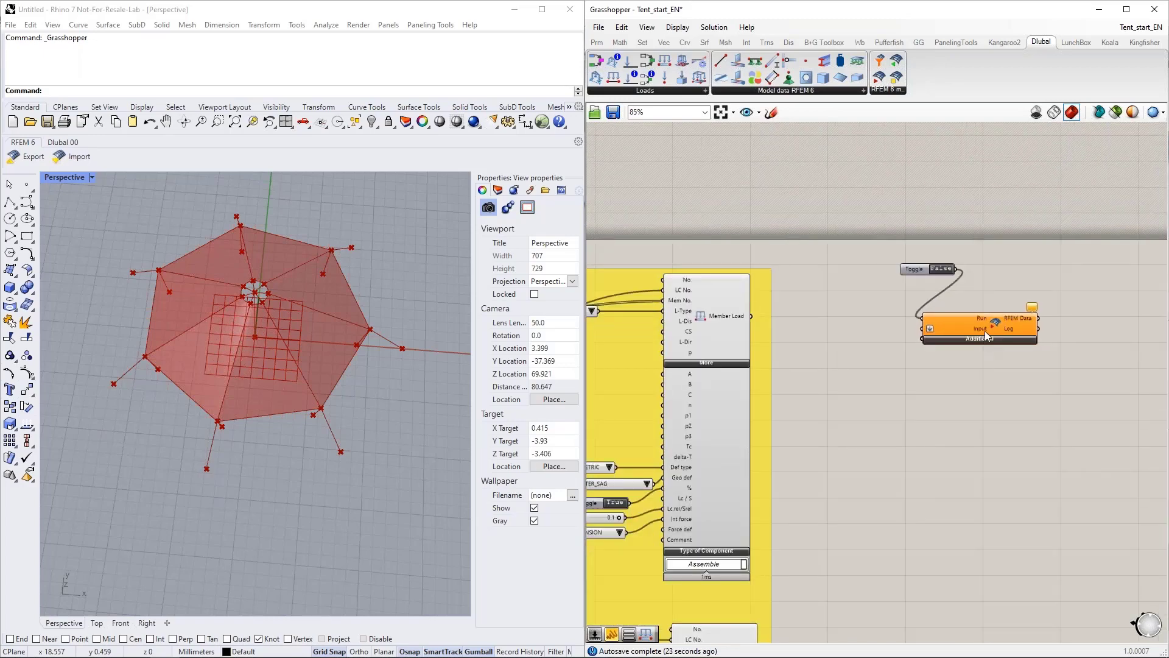
{"action": "right_click_drag", "start_coordinate": [871, 338], "coordinate": [964, 333]}
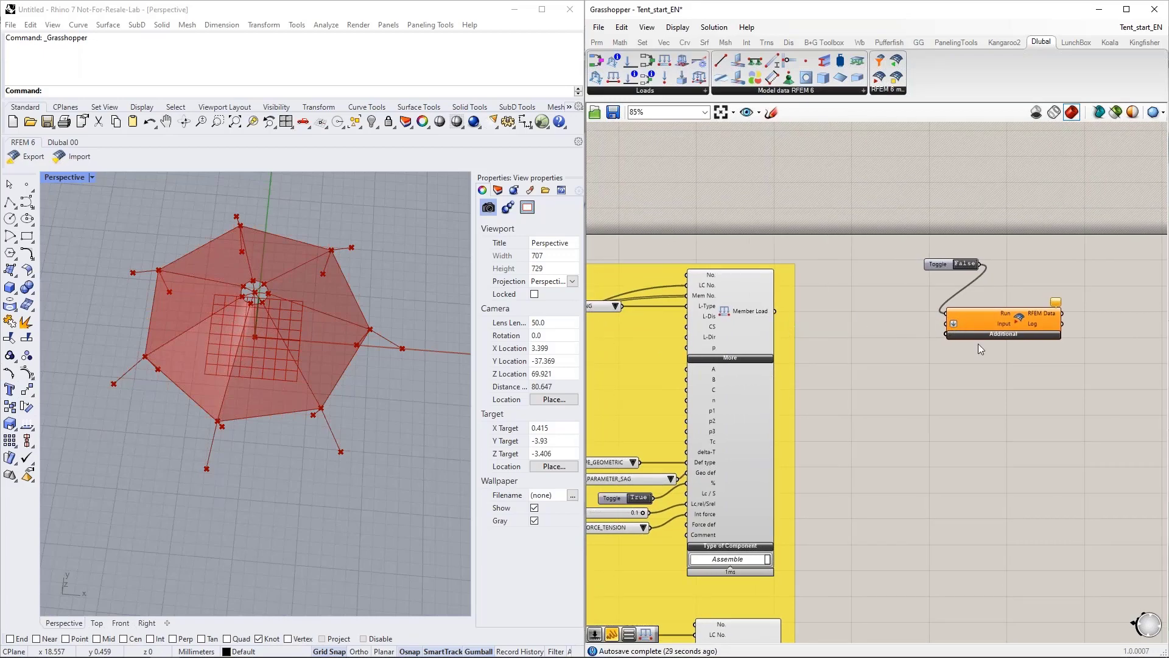
{"action": "double_click", "coordinate": [872, 342]}
{"action": "type", "text": "data"}
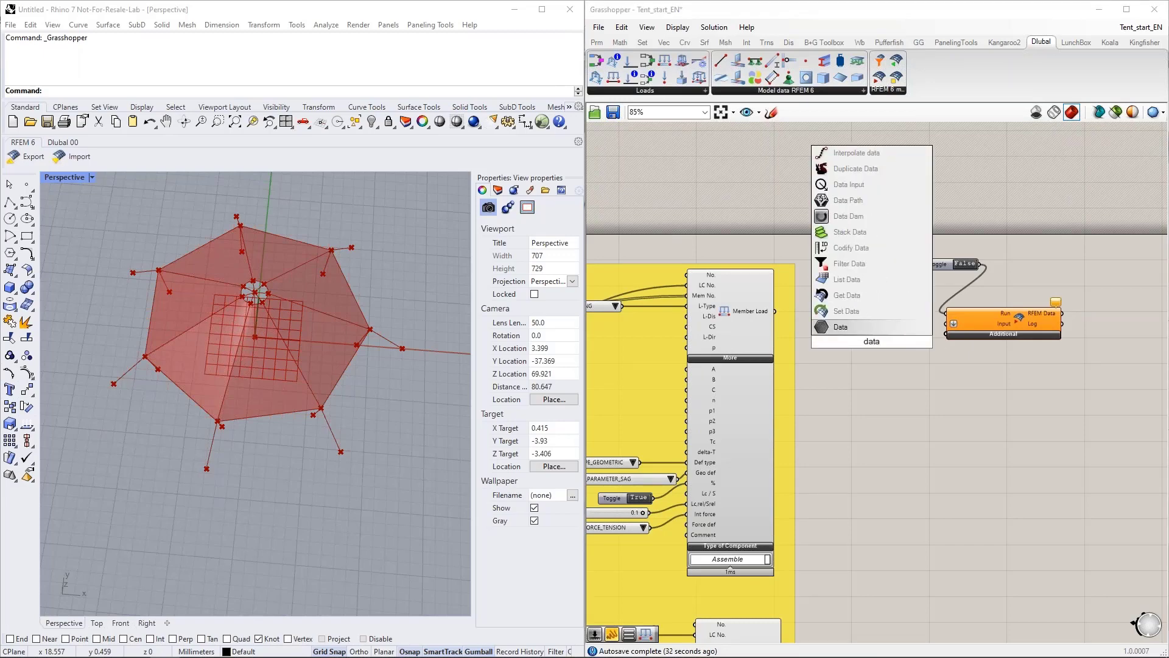
{"action": "key", "text": "Return"}
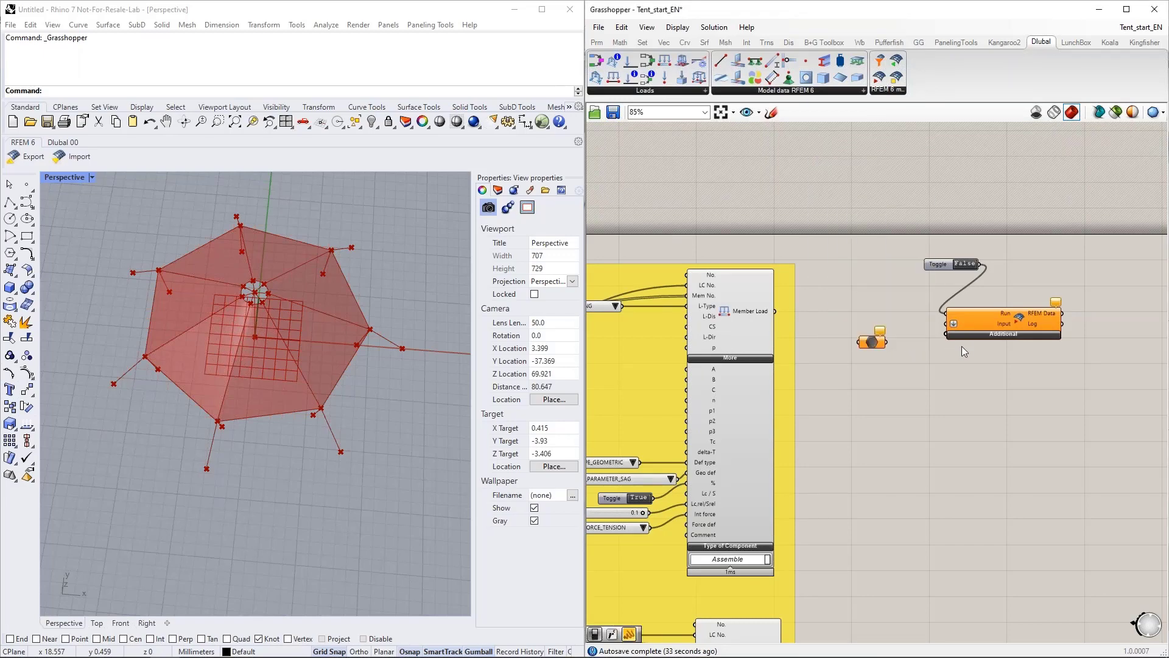
{"action": "scroll", "coordinate": [967, 349], "scroll_direction": "down", "scroll_amount": 5}
{"action": "left_click_drag", "start_coordinate": [946, 349], "coordinate": [656, 288]}
{"action": "right_click_drag", "start_coordinate": [656, 288], "coordinate": [977, 183]}
{"action": "left_click_drag", "start_coordinate": [977, 184], "coordinate": [803, 243]}
Step: Connect the outputs of the Section components and the components above them in that column to the Data parameter, keeping all existing wires
{"action": "scroll", "coordinate": [801, 237], "scroll_direction": "up", "scroll_amount": 6}
{"action": "left_click_drag", "start_coordinate": [766, 159], "coordinate": [823, 265]}
{"action": "left_click_drag", "start_coordinate": [801, 313], "coordinate": [960, 528], "text": "shift"}
{"action": "scroll", "coordinate": [815, 253], "scroll_direction": "down", "scroll_amount": 6}
{"action": "scroll", "coordinate": [814, 247], "scroll_direction": "up", "scroll_amount": 4}
{"action": "right_click_drag", "start_coordinate": [955, 492], "coordinate": [820, 246]}
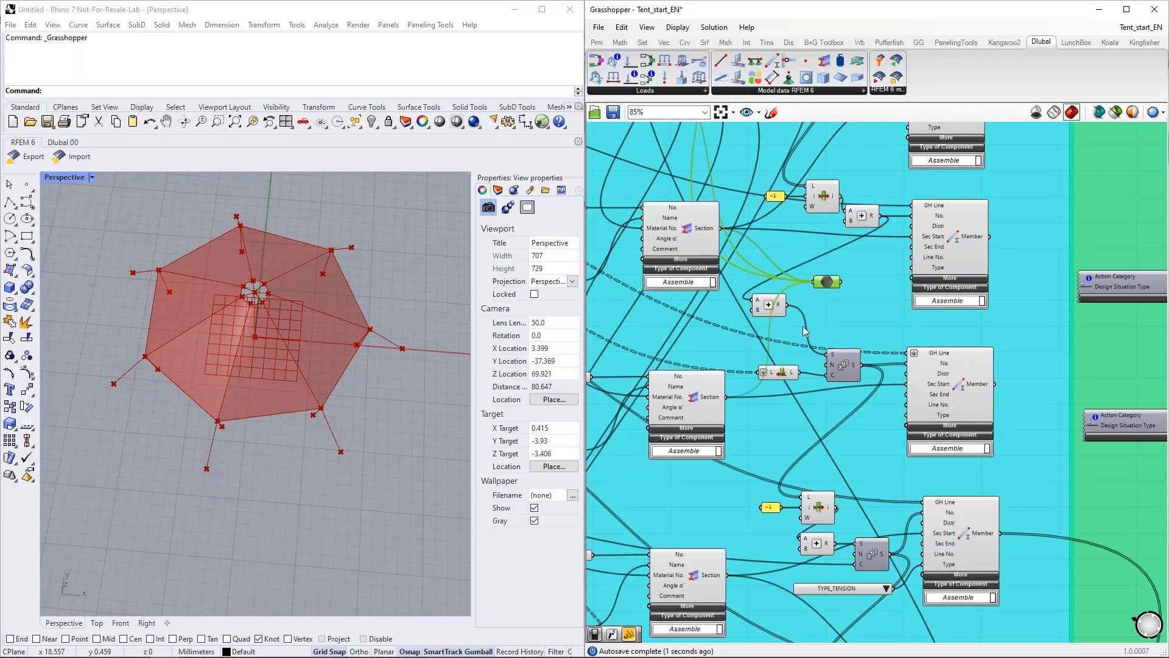
{"action": "right_click_drag", "start_coordinate": [730, 576], "coordinate": [734, 451]}
{"action": "left_click_drag", "start_coordinate": [730, 448], "coordinate": [817, 158], "text": "shift"}
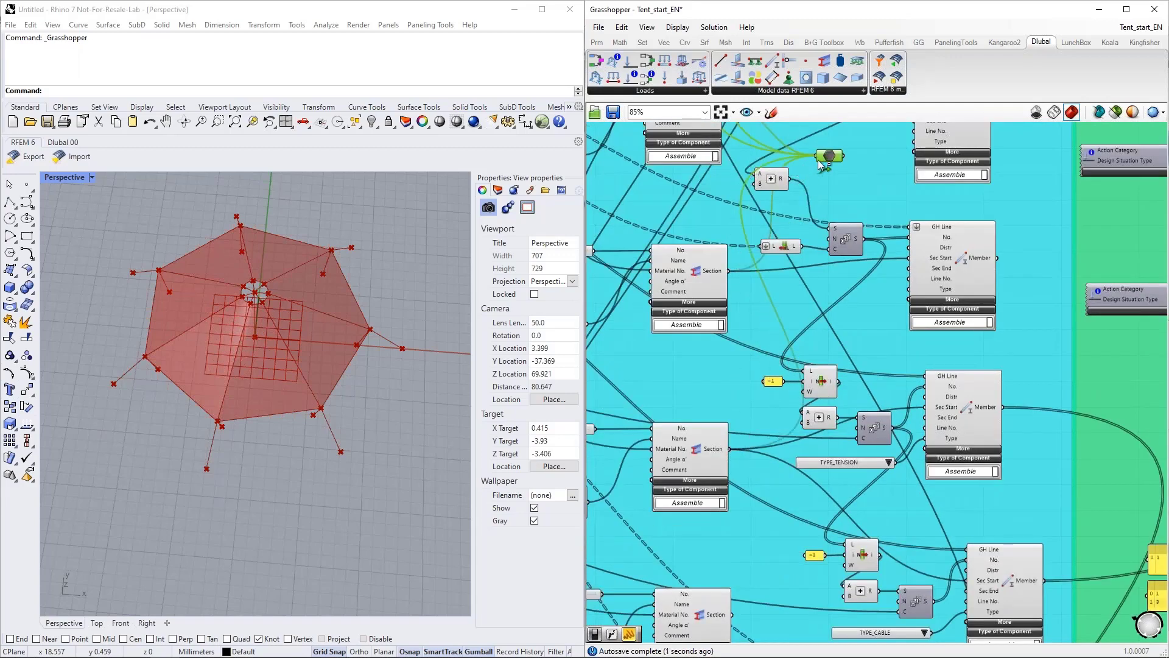
{"action": "left_click_drag", "start_coordinate": [733, 615], "coordinate": [817, 157], "text": "shift"}
Step: Add the Thickness output to the Data parameter and move the parameter beside the Member components at the cyan group's edge
{"action": "scroll", "coordinate": [822, 160], "scroll_direction": "down", "scroll_amount": 3}
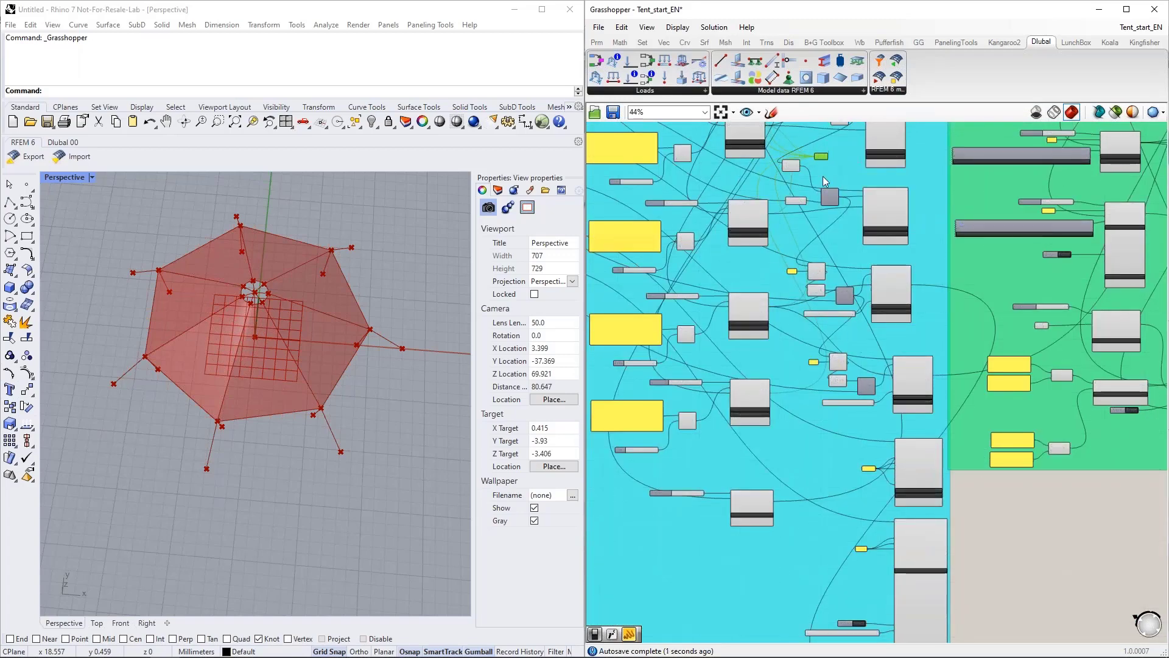
{"action": "scroll", "coordinate": [795, 483], "scroll_direction": "up", "scroll_amount": 3}
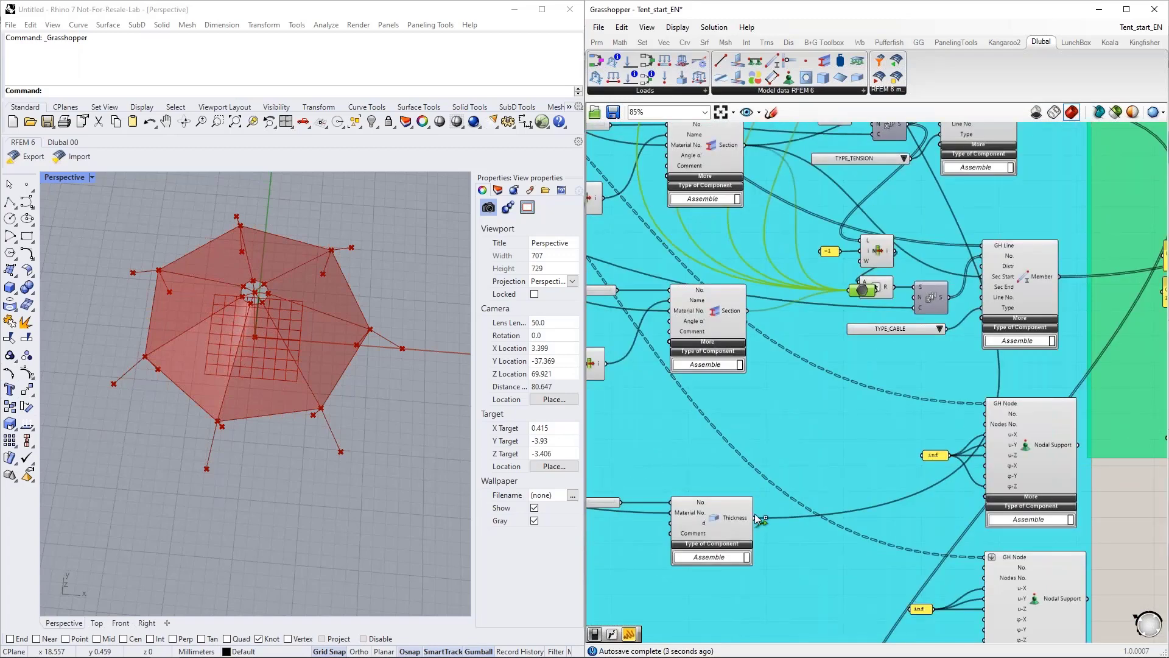
{"action": "scroll", "coordinate": [765, 440], "scroll_direction": "down", "scroll_amount": 5}
{"action": "right_click_drag", "start_coordinate": [886, 487], "coordinate": [860, 595]}
{"action": "left_click_drag", "start_coordinate": [763, 507], "coordinate": [842, 301]}
{"action": "scroll", "coordinate": [765, 513], "scroll_direction": "up", "scroll_amount": 4}
{"action": "left_click_drag", "start_coordinate": [940, 186], "coordinate": [936, 161]}
{"action": "right_click_drag", "start_coordinate": [918, 164], "coordinate": [820, 375]}
{"action": "right_click_drag", "start_coordinate": [809, 300], "coordinate": [819, 374]}
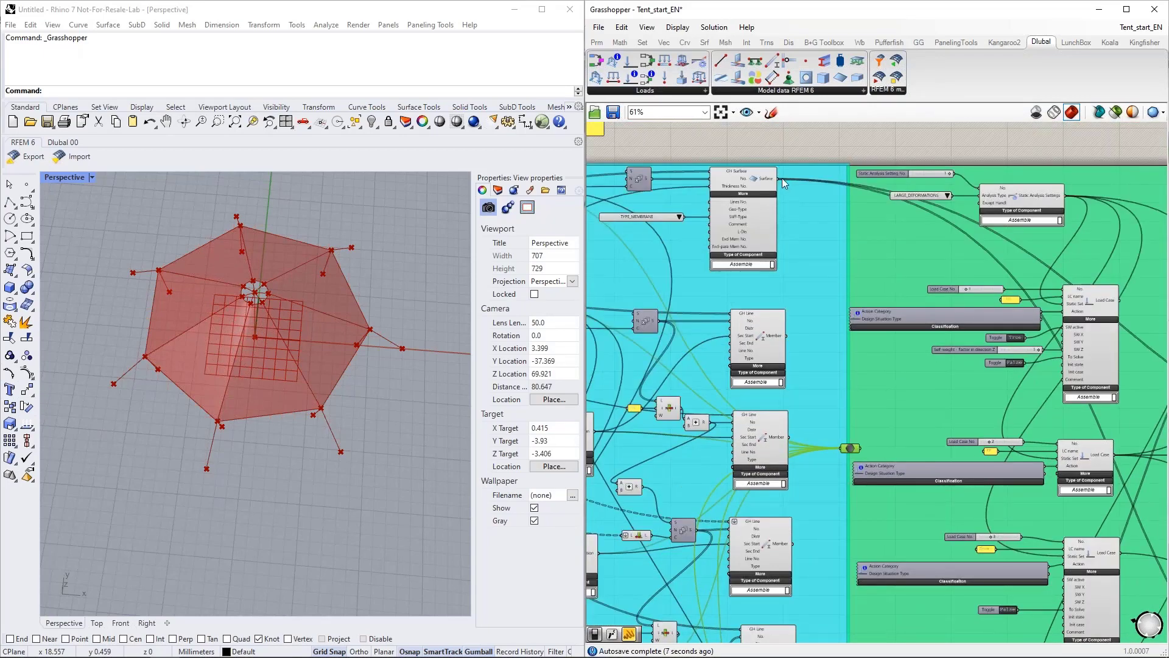
Step: Connect the Surface output and the upper Member outputs to the Data parameter, moving the parameter down the cyan group's edge and keeping existing wires
{"action": "left_click_drag", "start_coordinate": [781, 177], "coordinate": [841, 448]}
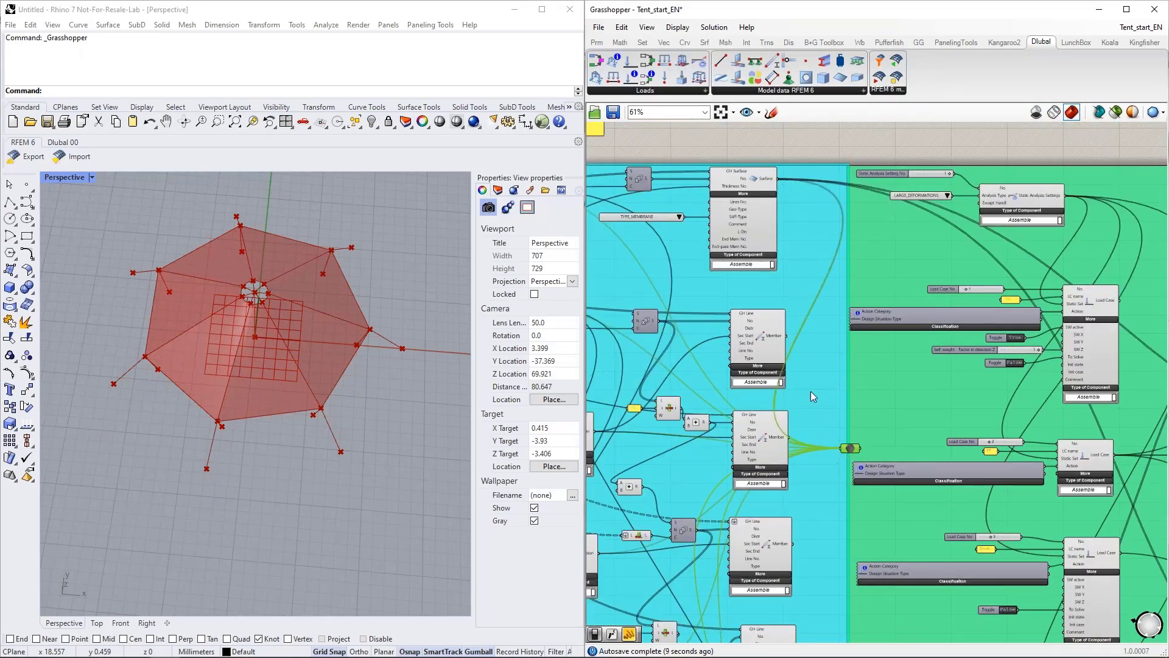
{"action": "left_click_drag", "start_coordinate": [786, 336], "coordinate": [842, 449], "text": "shift"}
{"action": "right_click_drag", "start_coordinate": [795, 547], "coordinate": [794, 407]}
{"action": "left_click_drag", "start_coordinate": [792, 407], "coordinate": [842, 315], "text": "shift"}
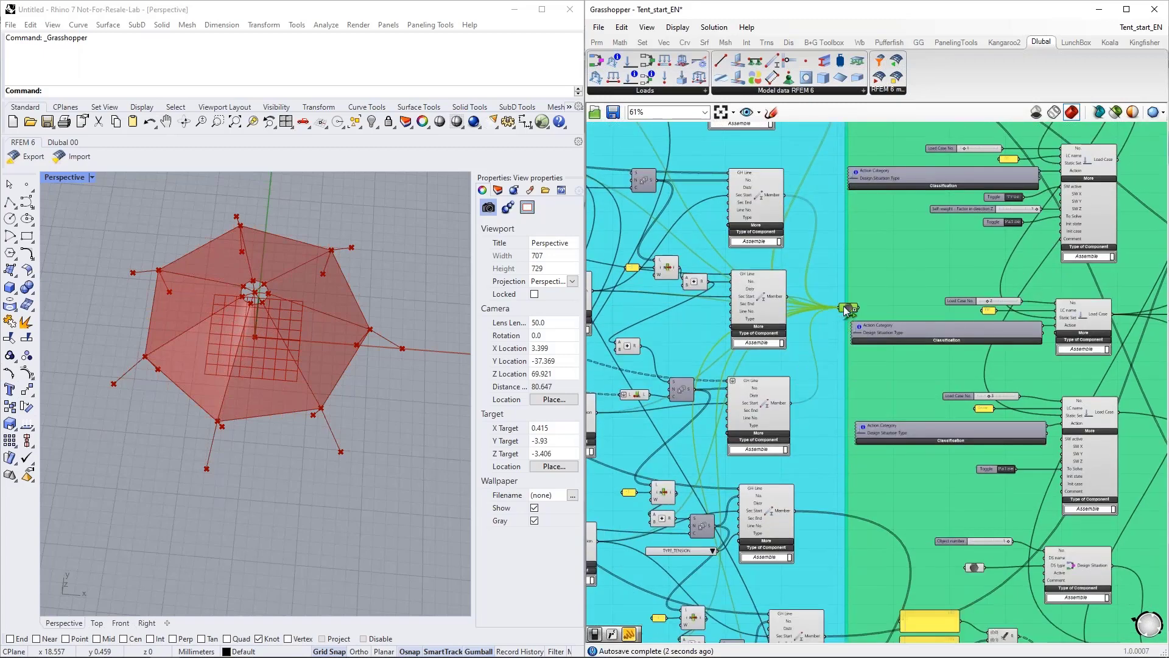
{"action": "right_click_drag", "start_coordinate": [842, 315], "coordinate": [831, 239]}
{"action": "left_click_drag", "start_coordinate": [835, 234], "coordinate": [847, 395]}
{"action": "left_click_drag", "start_coordinate": [789, 432], "coordinate": [850, 392], "text": "shift"}
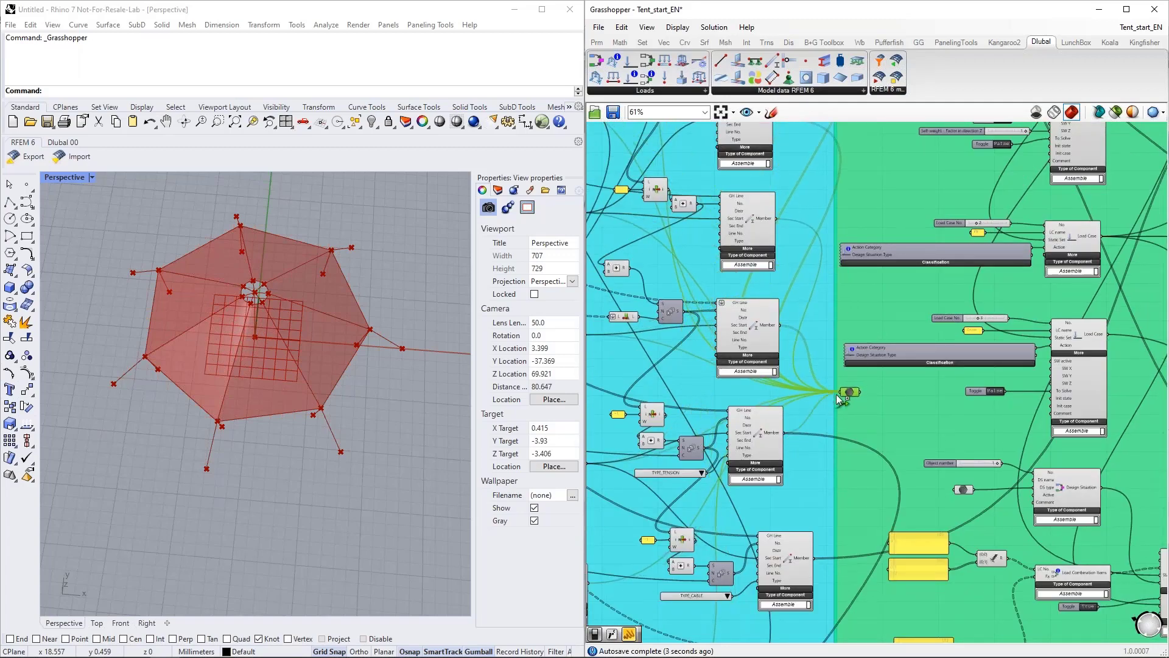
Step: Connect the remaining lower Member outputs and both Nodal Support outputs to the Data parameter, moving it down beside the Nodal Support components
{"action": "right_click_drag", "start_coordinate": [850, 392], "coordinate": [854, 273]}
{"action": "left_click_drag", "start_coordinate": [854, 272], "coordinate": [862, 374]}
{"action": "right_click_drag", "start_coordinate": [854, 444], "coordinate": [844, 367]}
{"action": "scroll", "coordinate": [817, 372], "scroll_direction": "up", "scroll_amount": 2}
{"action": "left_click_drag", "start_coordinate": [801, 356], "coordinate": [853, 266], "text": "shift"}
{"action": "left_click_drag", "start_coordinate": [819, 524], "coordinate": [853, 266], "text": "shift"}
{"action": "right_click_drag", "start_coordinate": [855, 504], "coordinate": [847, 335]}
{"action": "right_click_drag", "start_coordinate": [863, 250], "coordinate": [861, 322]}
{"action": "left_click_drag", "start_coordinate": [852, 172], "coordinate": [896, 433]}
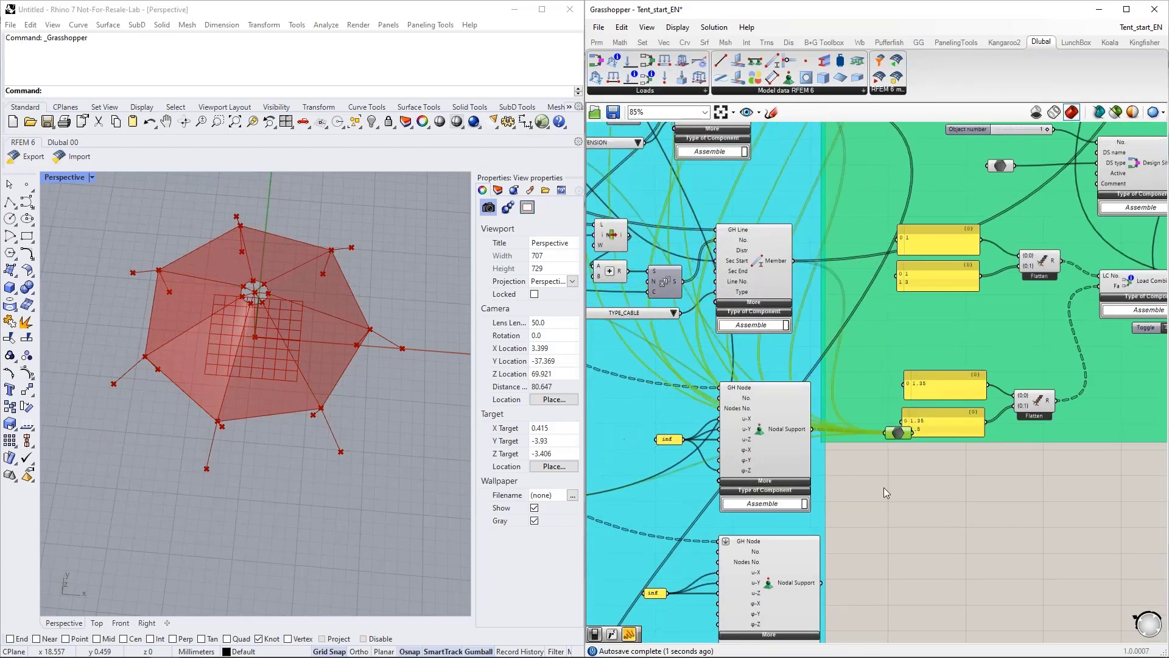
{"action": "right_click_drag", "start_coordinate": [837, 580], "coordinate": [815, 553]}
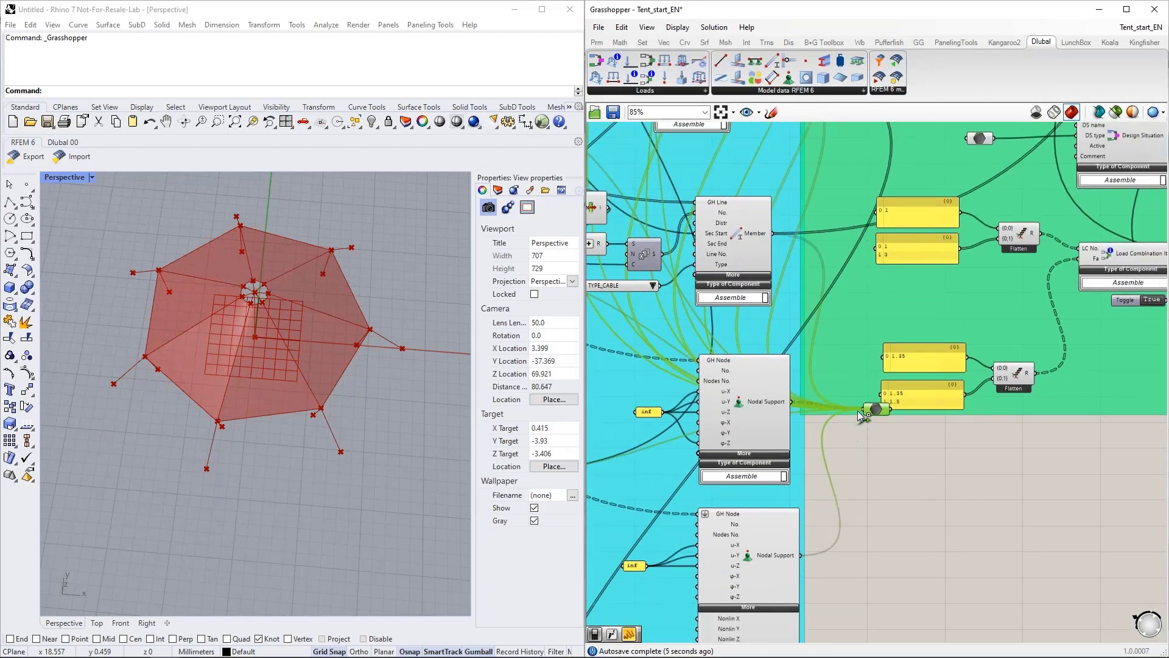
{"action": "scroll", "coordinate": [847, 448], "scroll_direction": "down", "scroll_amount": 5}
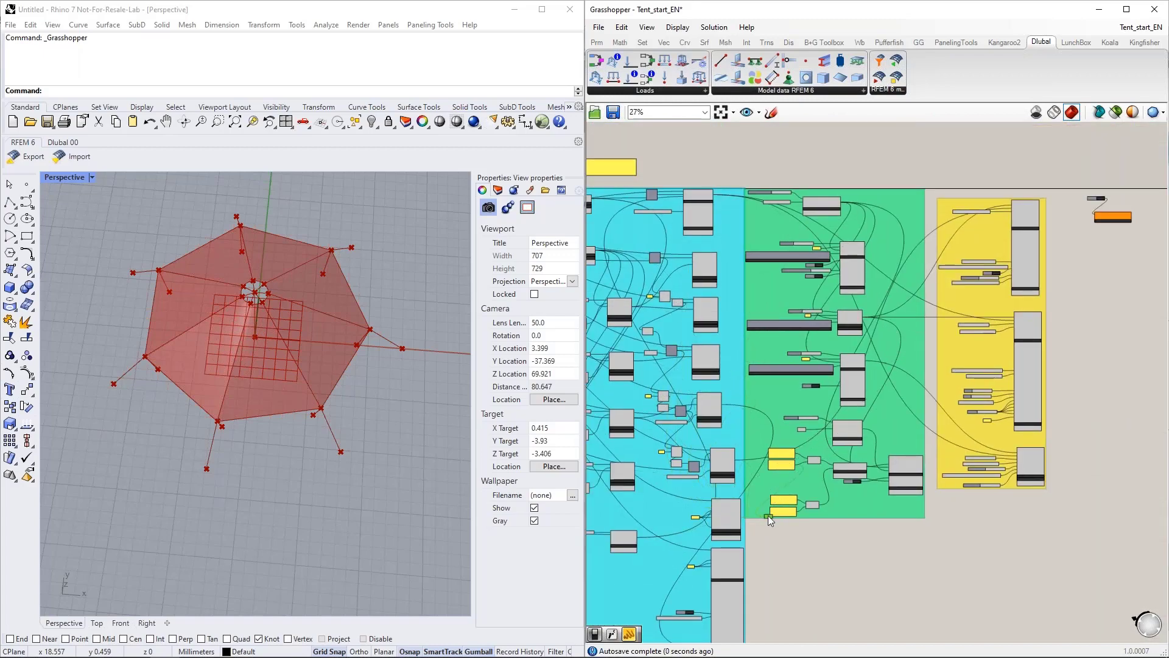
{"action": "scroll", "coordinate": [908, 247], "scroll_direction": "up", "scroll_amount": 4}
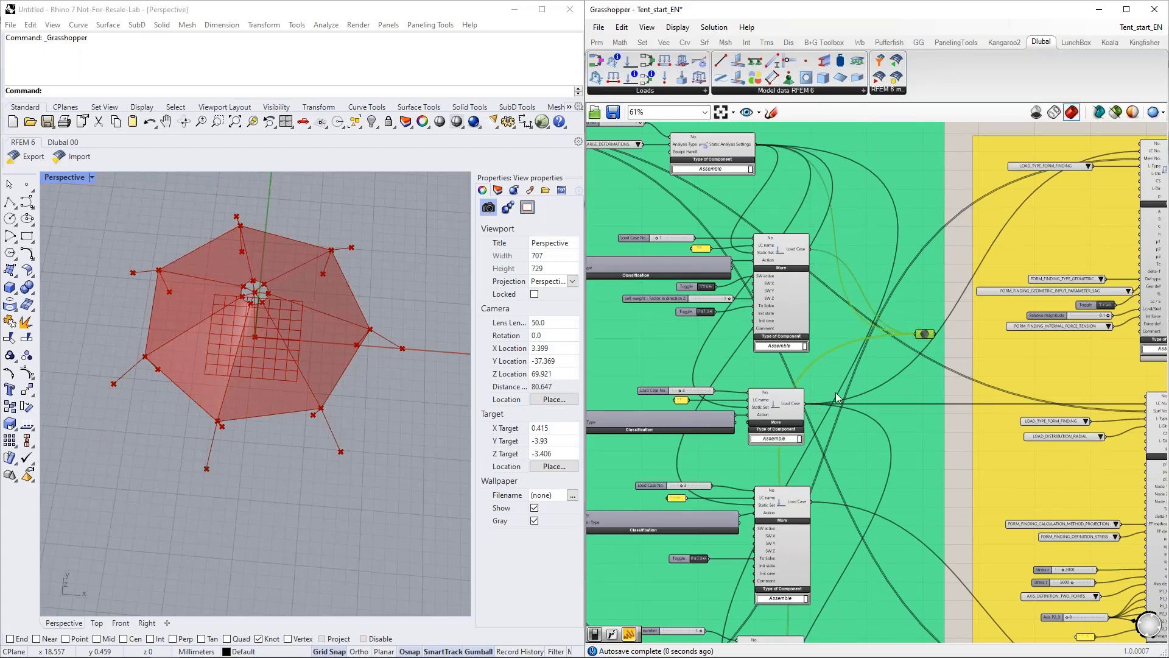
{"action": "scroll", "coordinate": [923, 328], "scroll_direction": "up", "scroll_amount": 3}
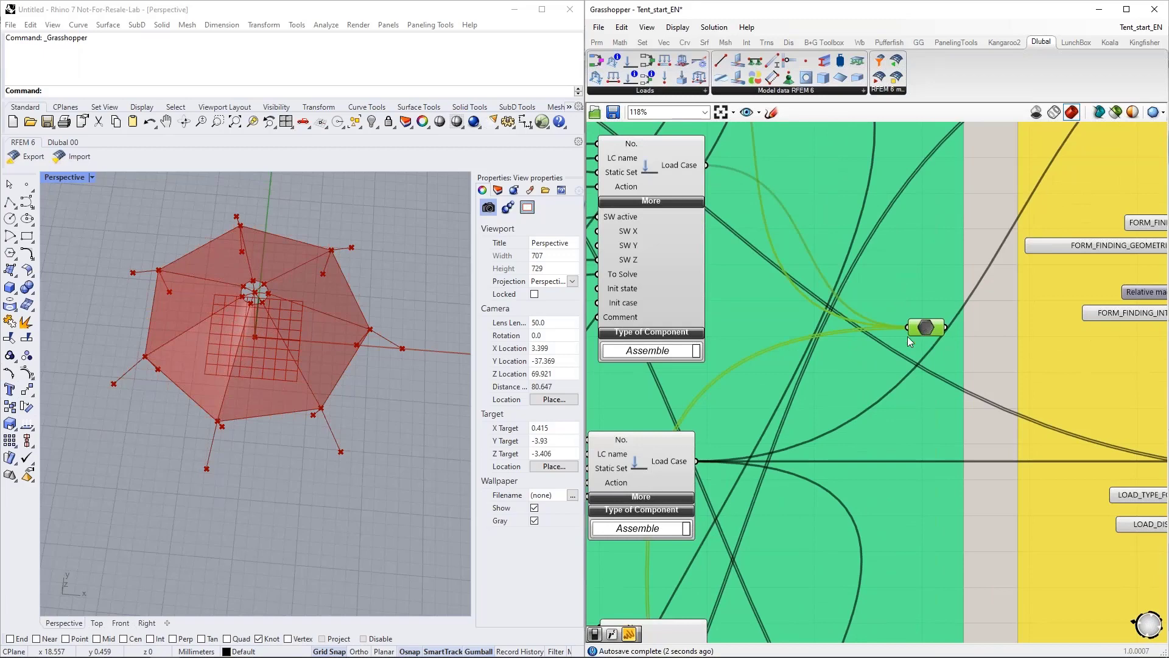
{"action": "scroll", "coordinate": [907, 336], "scroll_direction": "down", "scroll_amount": 3}
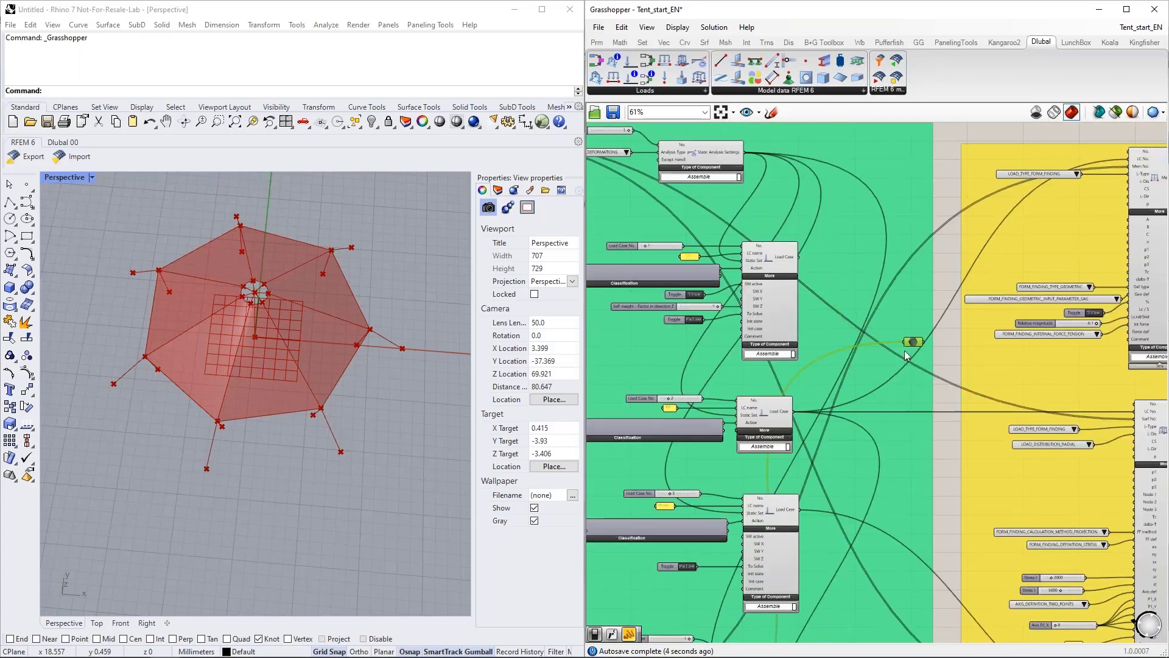
{"action": "mouse_move", "coordinate": [913, 347]}
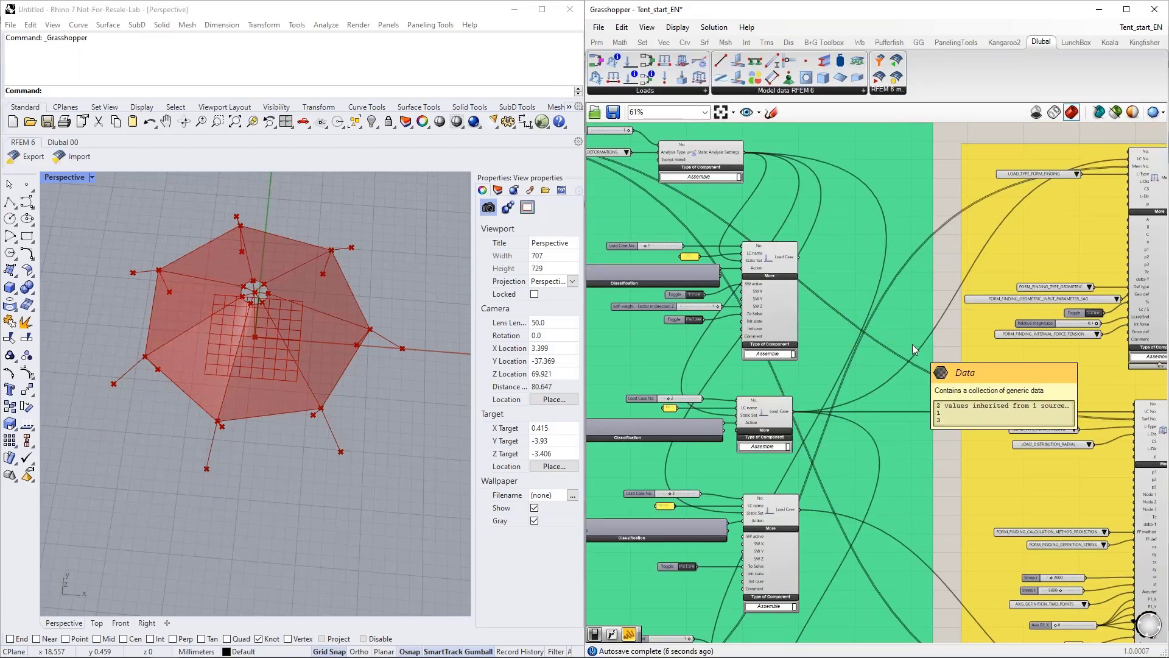
{"action": "scroll", "coordinate": [912, 345], "scroll_direction": "down", "scroll_amount": 5}
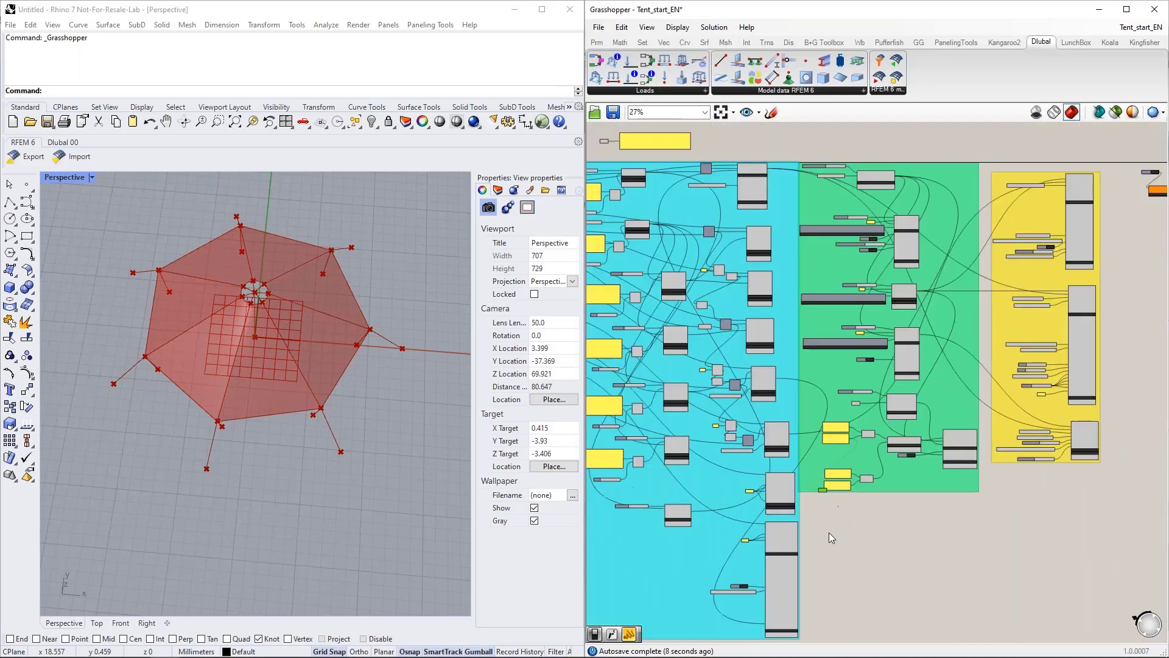
Step: Move the Data parameter to the green group's far edge and add the Static Analysis Settings and Load Case outputs to it
{"action": "scroll", "coordinate": [828, 532], "scroll_direction": "up", "scroll_amount": 5}
{"action": "mouse_move", "coordinate": [859, 406]}
{"action": "left_mouse_down"}
{"action": "mouse_move", "coordinate": [858, 450]}
{"action": "mouse_move", "coordinate": [859, 412]}
{"action": "left_mouse_up"}
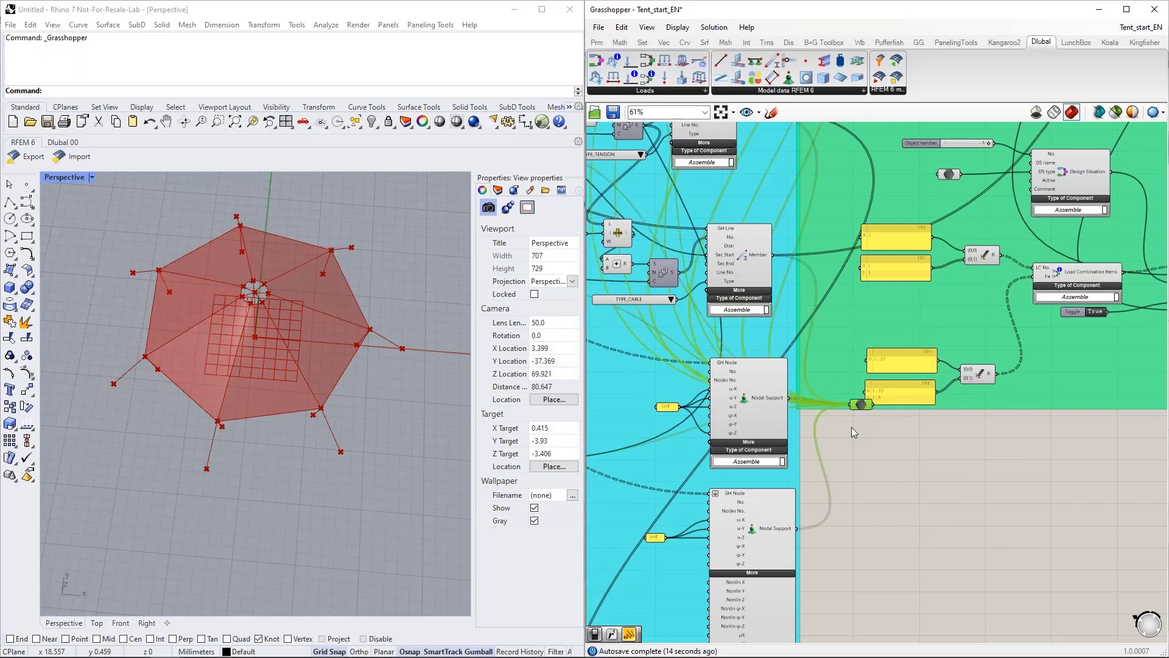
{"action": "scroll", "coordinate": [851, 426], "scroll_direction": "down", "scroll_amount": 3}
{"action": "left_click_drag", "start_coordinate": [770, 532], "coordinate": [1060, 227]}
{"action": "right_click_drag", "start_coordinate": [1030, 276], "coordinate": [883, 438]}
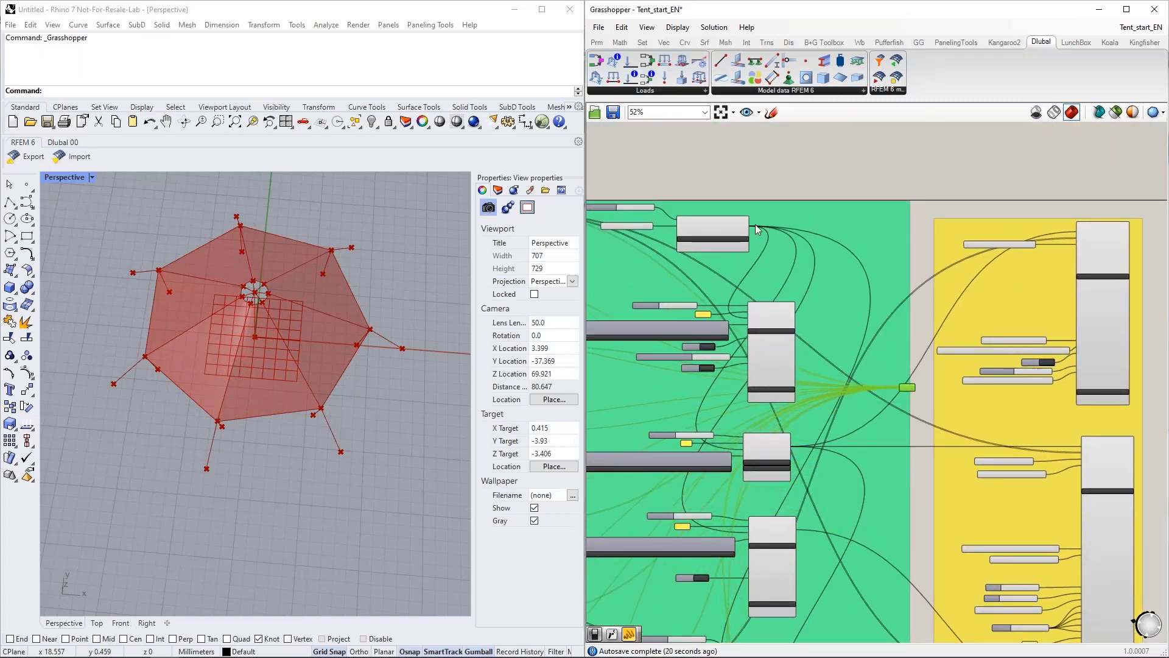
{"action": "left_click_drag", "start_coordinate": [750, 227], "coordinate": [898, 392], "text": "shift"}
{"action": "left_click_drag", "start_coordinate": [795, 316], "coordinate": [899, 389], "text": "shift"}
{"action": "left_click_drag", "start_coordinate": [791, 447], "coordinate": [898, 390], "text": "shift"}
{"action": "left_click_drag", "start_coordinate": [835, 485], "coordinate": [902, 389], "text": "shift"}
{"action": "right_click_drag", "start_coordinate": [916, 392], "coordinate": [922, 229]}
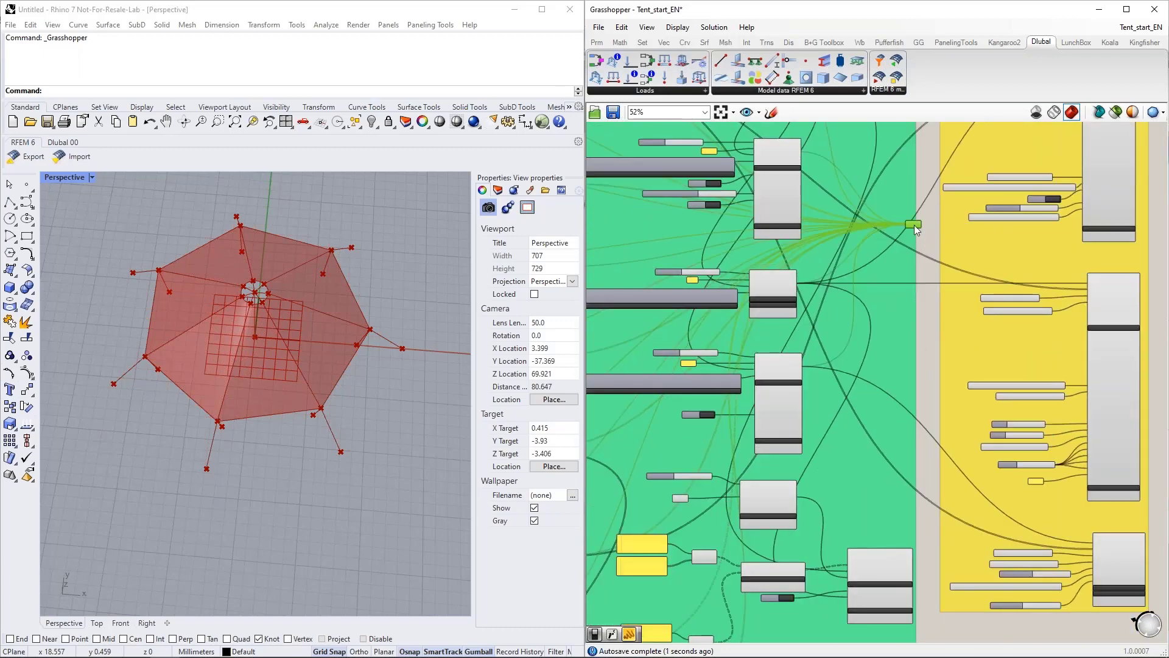
Step: Add the remaining outputs in the lower part of the green group, including Load Combination, to the Data parameter
{"action": "scroll", "coordinate": [864, 456], "scroll_direction": "up", "scroll_amount": 3}
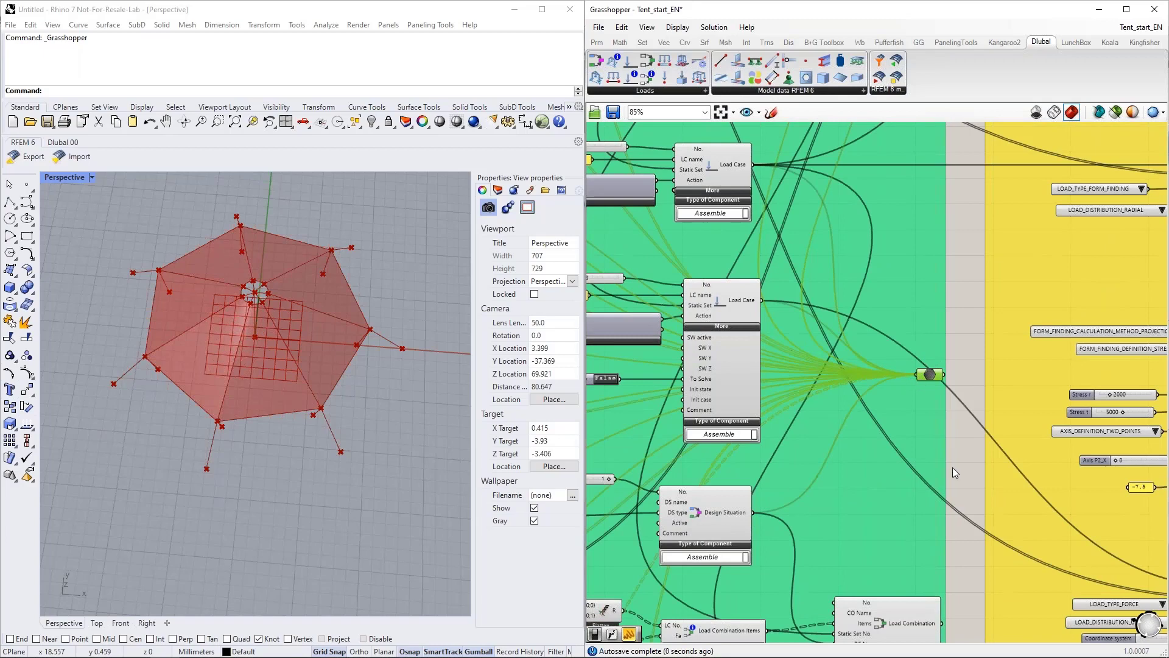
{"action": "right_click_drag", "start_coordinate": [952, 466], "coordinate": [938, 388]}
{"action": "left_click_drag", "start_coordinate": [927, 545], "coordinate": [902, 298], "text": "shift"}
Step: Move the Data parameter beyond the yellow group and connect the Member Load output and both Surface Load outputs to it
{"action": "scroll", "coordinate": [820, 342], "scroll_direction": "down", "scroll_amount": 5}
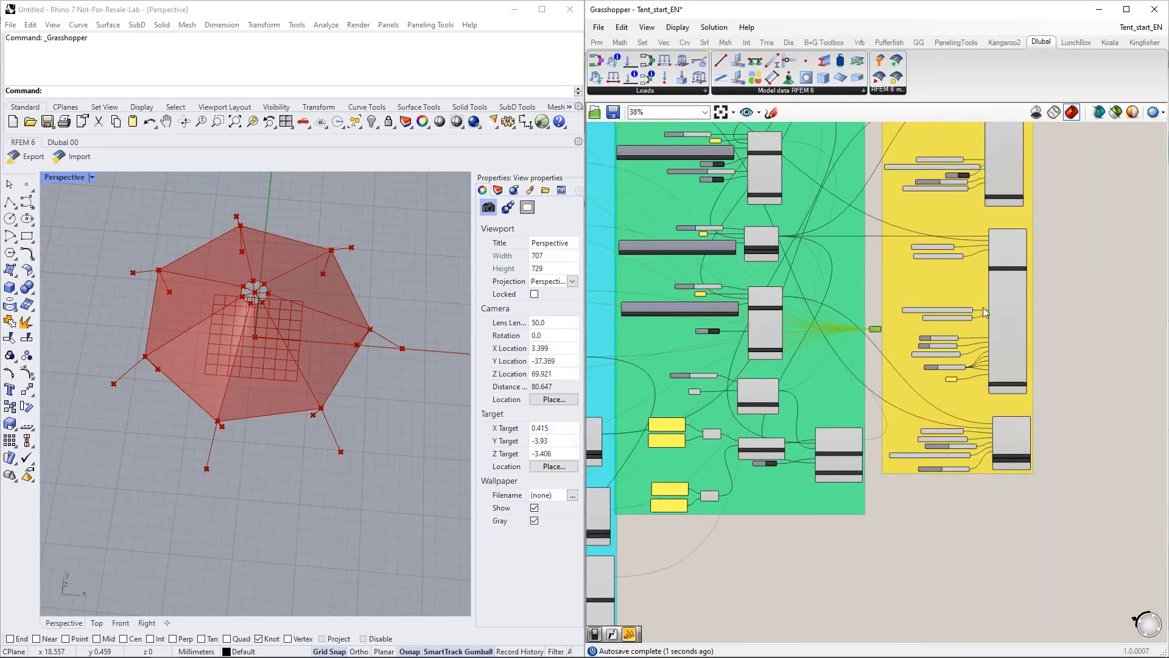
{"action": "scroll", "coordinate": [970, 339], "scroll_direction": "up", "scroll_amount": 5}
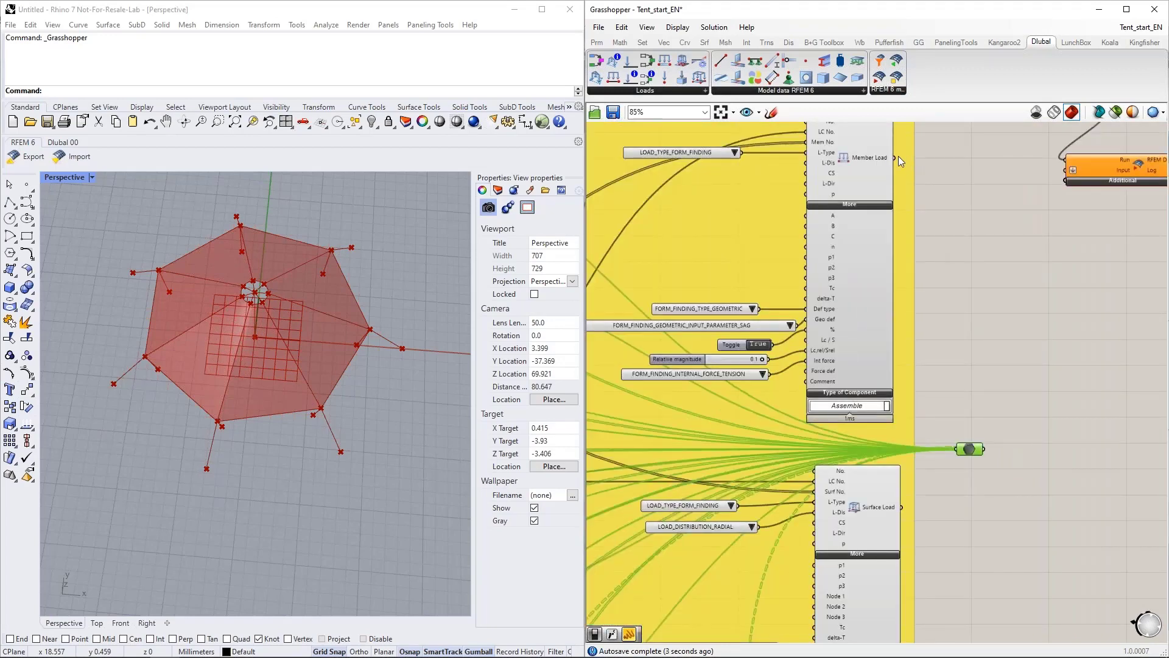
{"action": "left_click_drag", "start_coordinate": [896, 158], "coordinate": [968, 448], "text": "shift"}
{"action": "right_click_drag", "start_coordinate": [953, 509], "coordinate": [947, 198]}
{"action": "scroll", "coordinate": [947, 198], "scroll_direction": "down", "scroll_amount": 2}
{"action": "left_click_drag", "start_coordinate": [954, 162], "coordinate": [972, 480]}
{"action": "scroll", "coordinate": [920, 522], "scroll_direction": "up", "scroll_amount": 4}
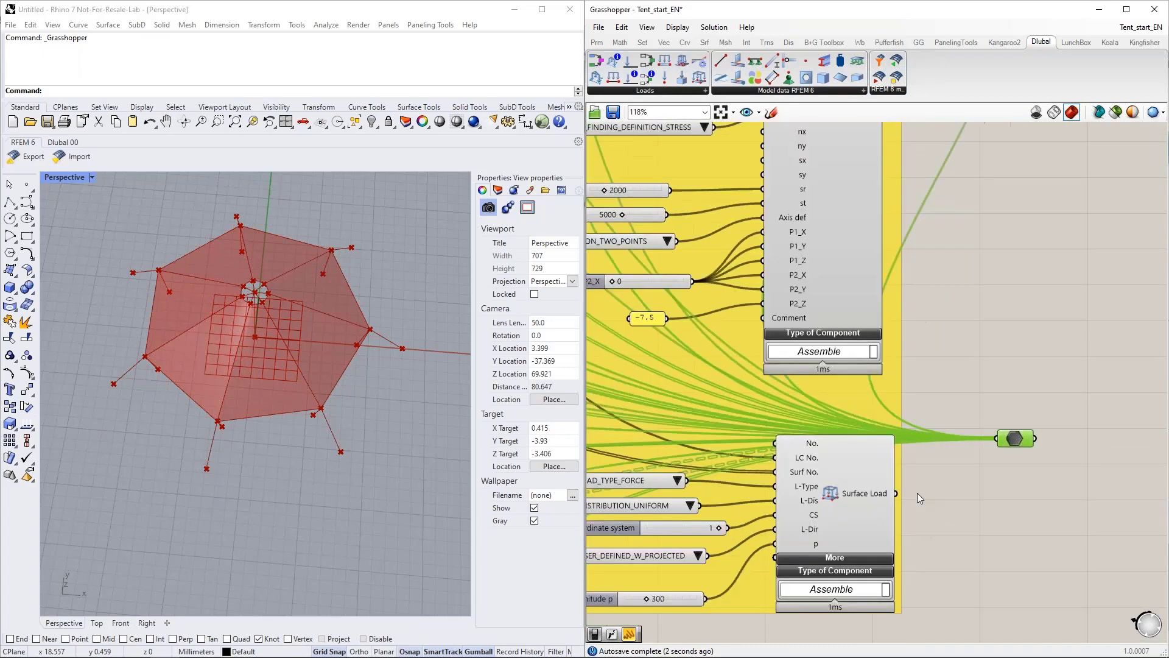
{"action": "left_click_drag", "start_coordinate": [896, 494], "coordinate": [997, 439], "text": "shift"}
{"action": "scroll", "coordinate": [929, 531], "scroll_direction": "down", "scroll_amount": 4}
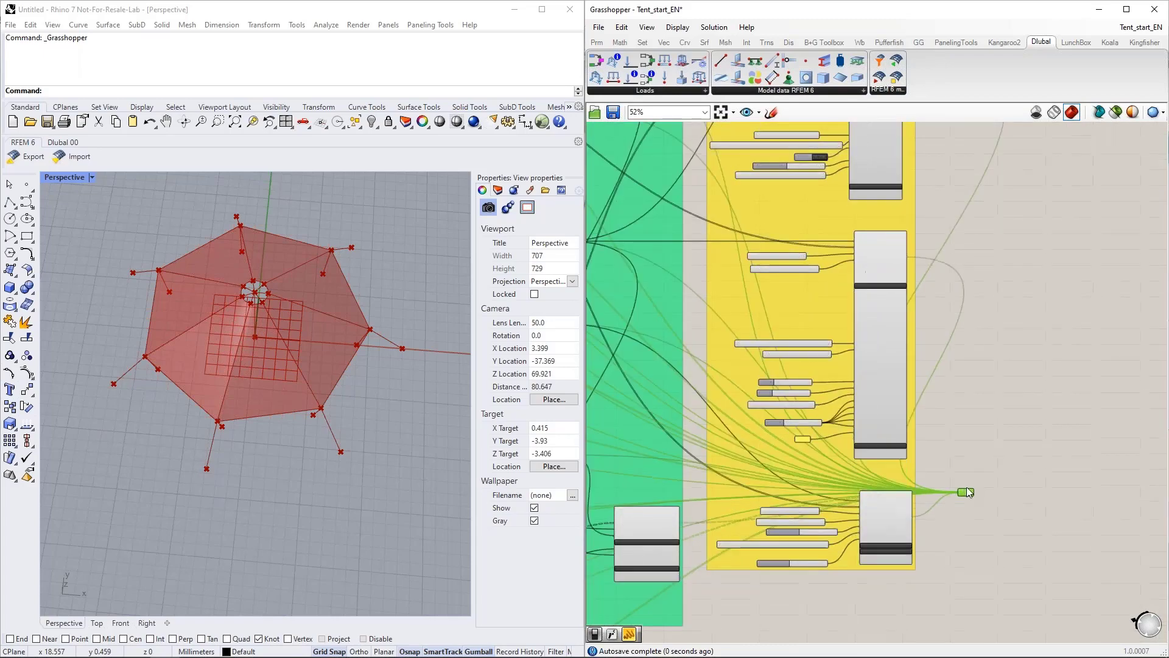
Step: Move the Data parameter beside the RFEM 6 component and connect it to the component's Input
{"action": "left_click_drag", "start_coordinate": [967, 491], "coordinate": [1004, 189]}
{"action": "right_click_drag", "start_coordinate": [1020, 207], "coordinate": [900, 516]}
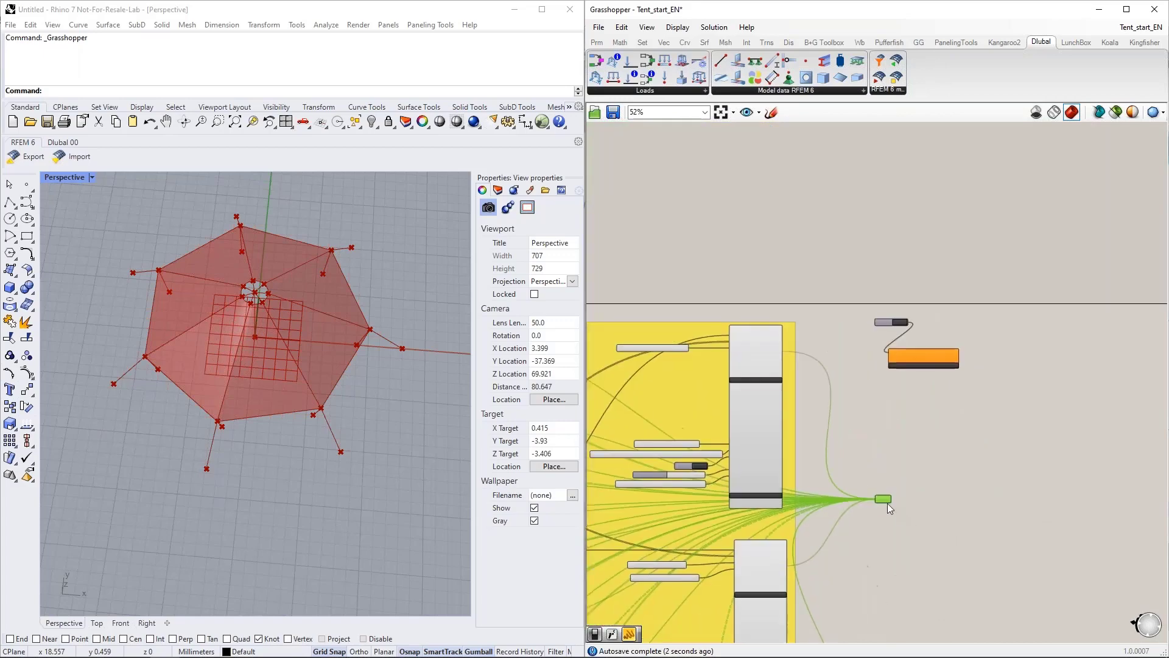
{"action": "left_click_drag", "start_coordinate": [883, 499], "coordinate": [857, 361]}
{"action": "scroll", "coordinate": [859, 360], "scroll_direction": "up", "scroll_amount": 5}
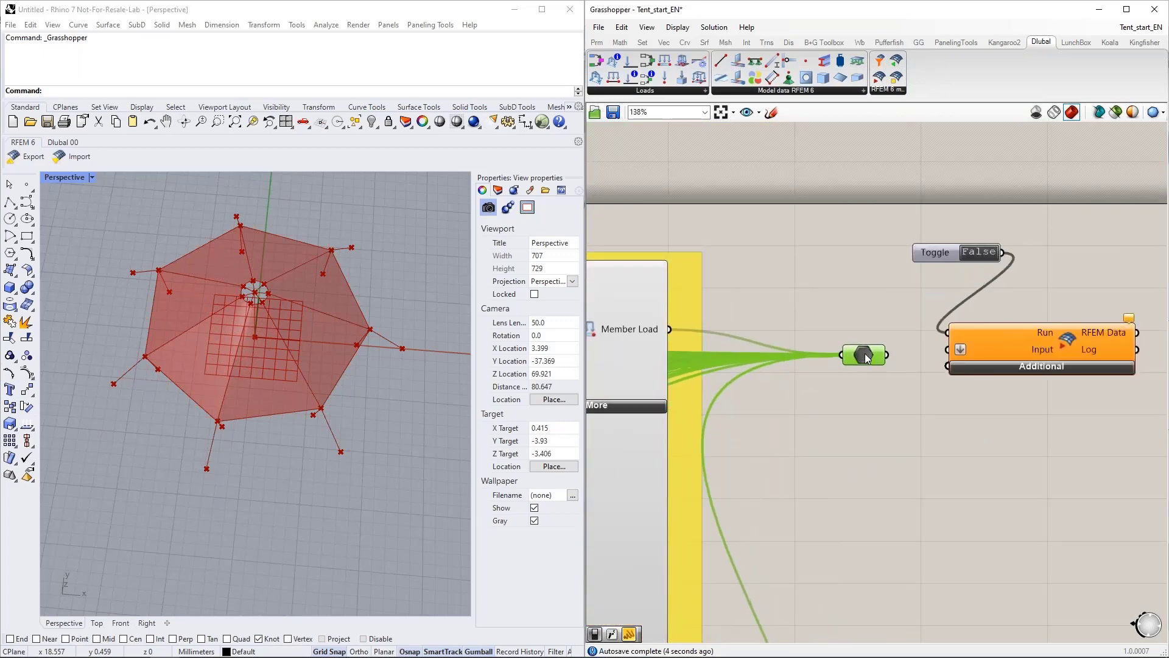
{"action": "left_click_drag", "start_coordinate": [944, 356], "coordinate": [947, 349]}
Step: Expand the Additional section of the RFEM 6 component to expose its optional inputs, and clear the selection
{"action": "left_click", "coordinate": [1036, 366]}
{"action": "right_click_drag", "start_coordinate": [918, 488], "coordinate": [812, 371]}
{"action": "left_click_drag", "start_coordinate": [890, 338], "coordinate": [974, 345]}
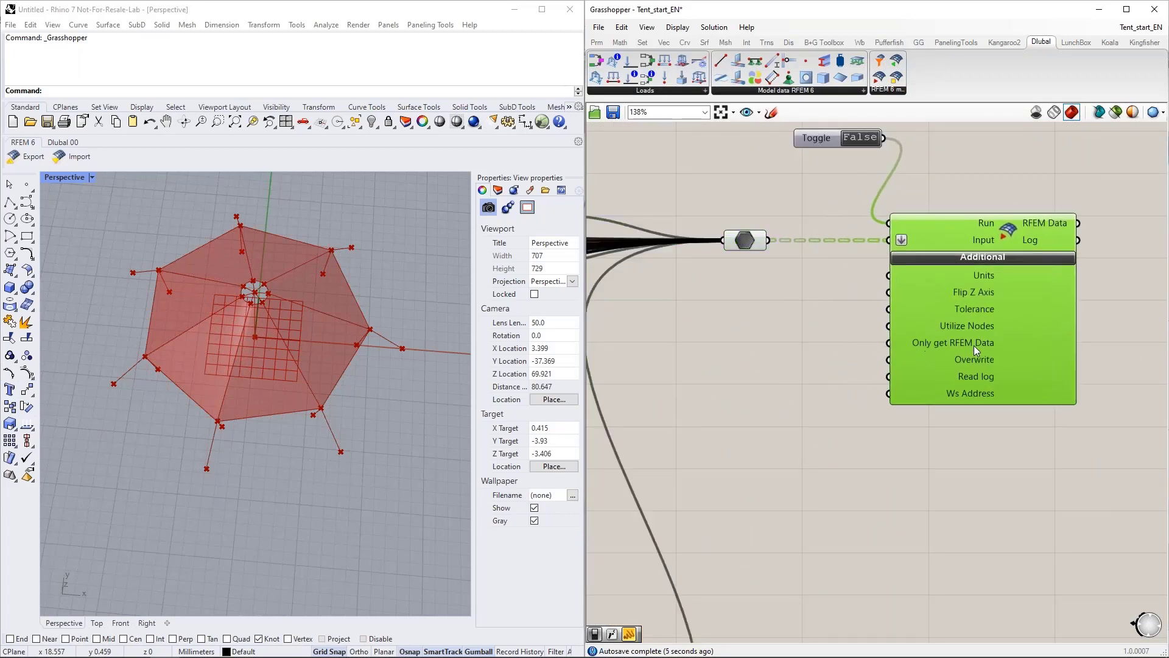
{"action": "double_click", "coordinate": [736, 324]}
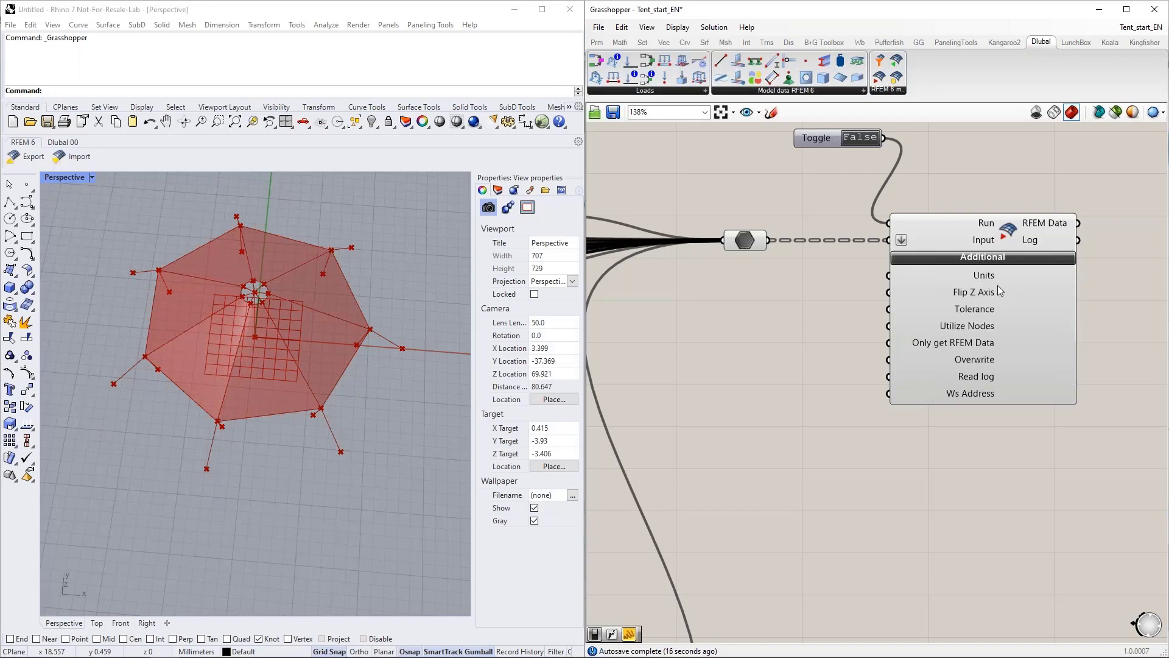
Step: Examine the geometry sliders in the purple group and the overall definition through to the RFEM 6 component
{"action": "scroll", "coordinate": [1022, 299], "scroll_direction": "down", "scroll_amount": 10}
{"action": "scroll", "coordinate": [669, 296], "scroll_direction": "up", "scroll_amount": 10}
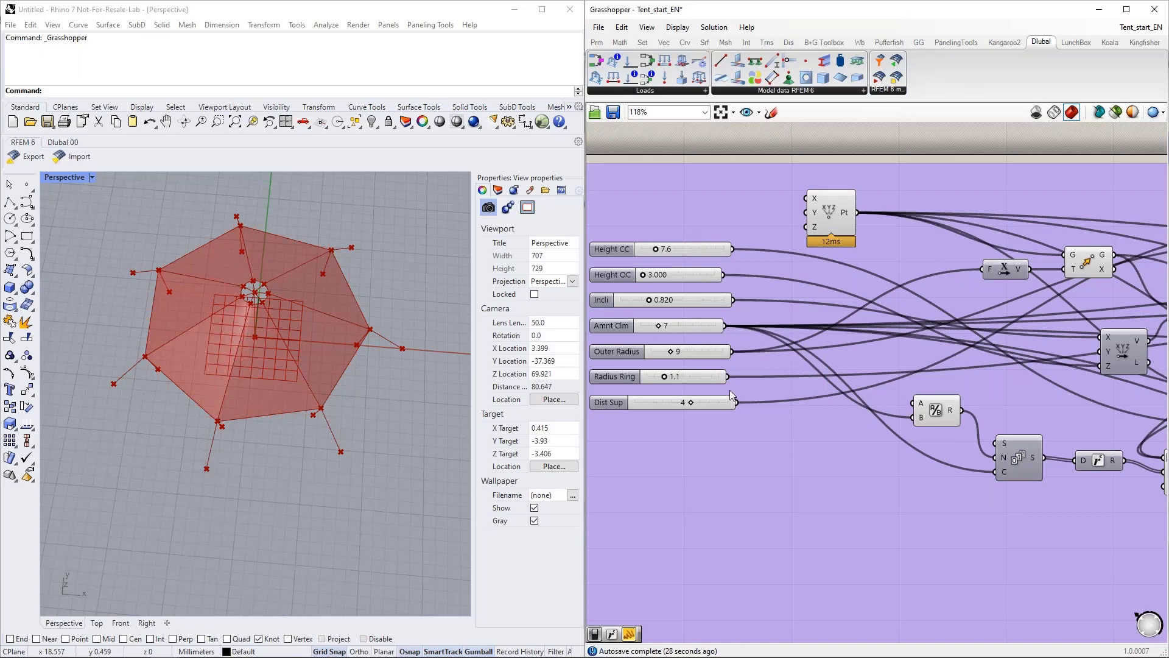
{"action": "scroll", "coordinate": [627, 376], "scroll_direction": "down", "scroll_amount": 8}
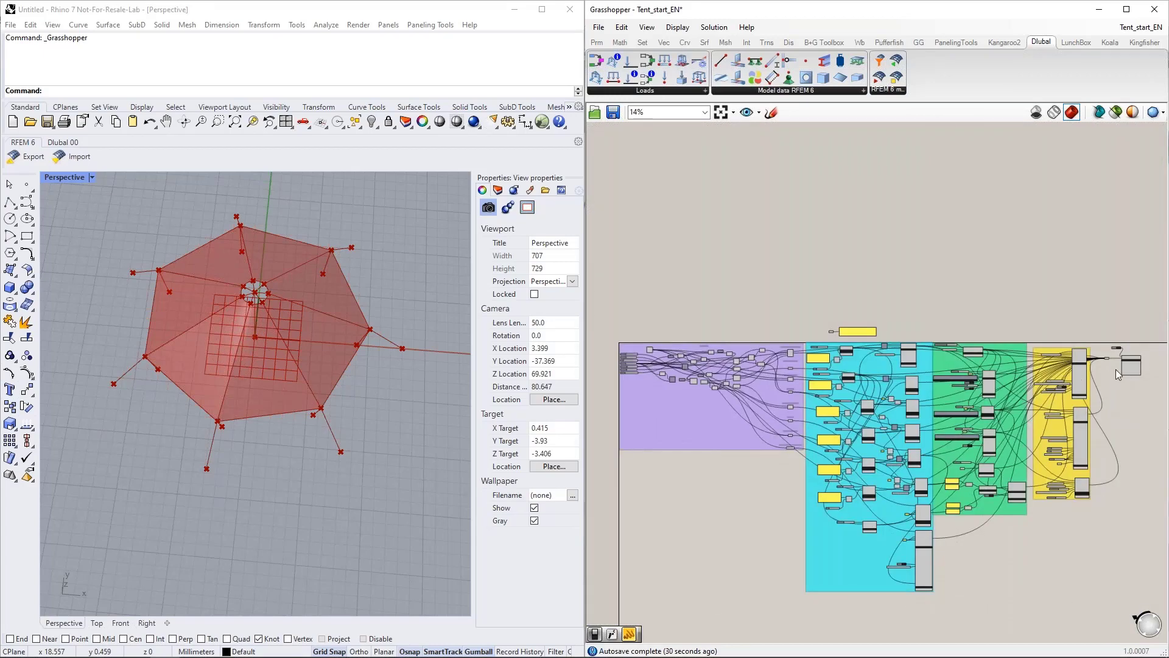
{"action": "scroll", "coordinate": [1115, 364], "scroll_direction": "up", "scroll_amount": 8}
{"action": "scroll", "coordinate": [1116, 362], "scroll_direction": "up", "scroll_amount": 4}
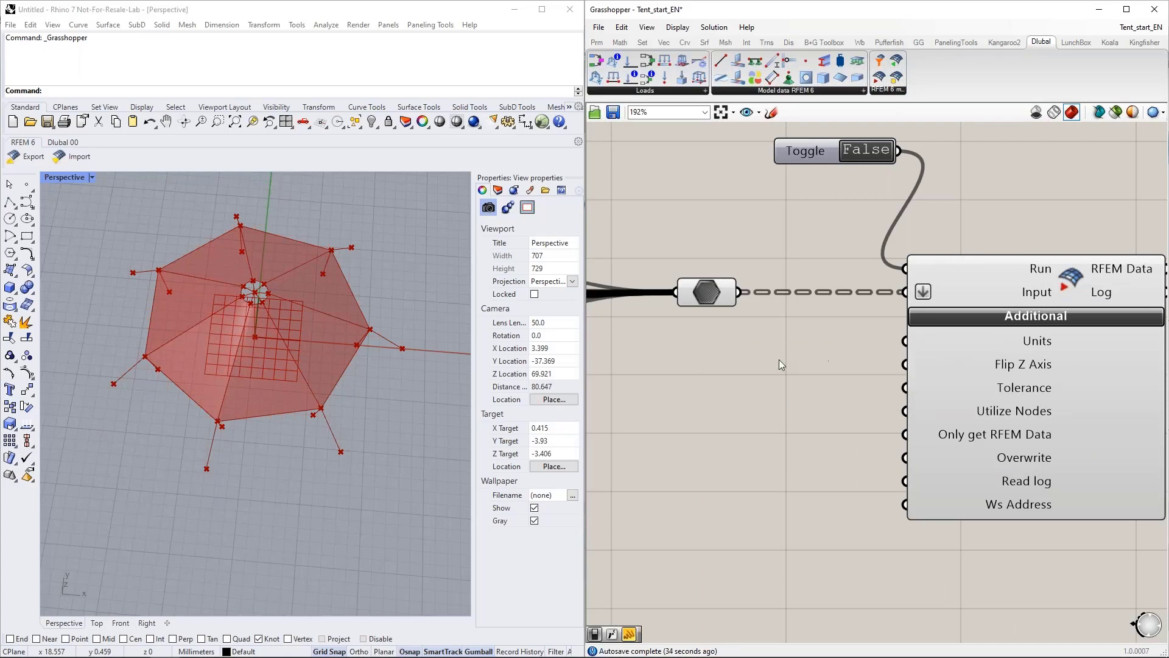
{"action": "scroll", "coordinate": [781, 369], "scroll_direction": "down", "scroll_amount": 2}
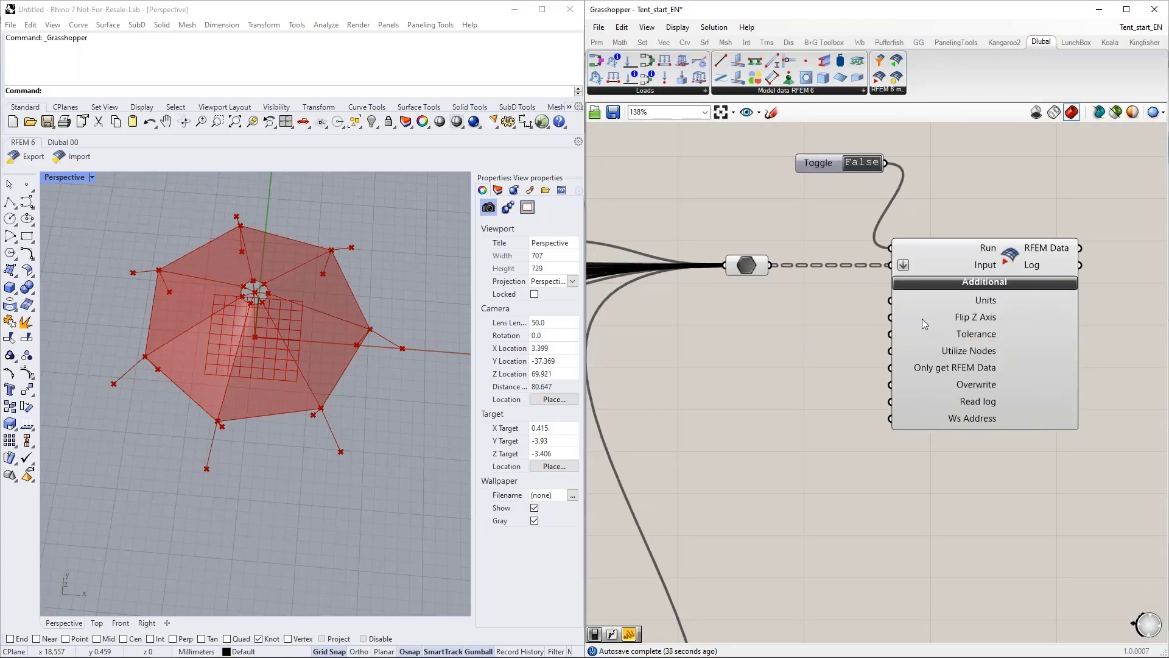
Step: Add a Boolean Toggle below the Data parameter and connect it to the RFEM 6 component's Flip Z Axis input
{"action": "right_click_drag", "start_coordinate": [258, 507], "coordinate": [298, 435]}
{"action": "double_click", "coordinate": [699, 364]}
{"action": "type", "text": "bool"}
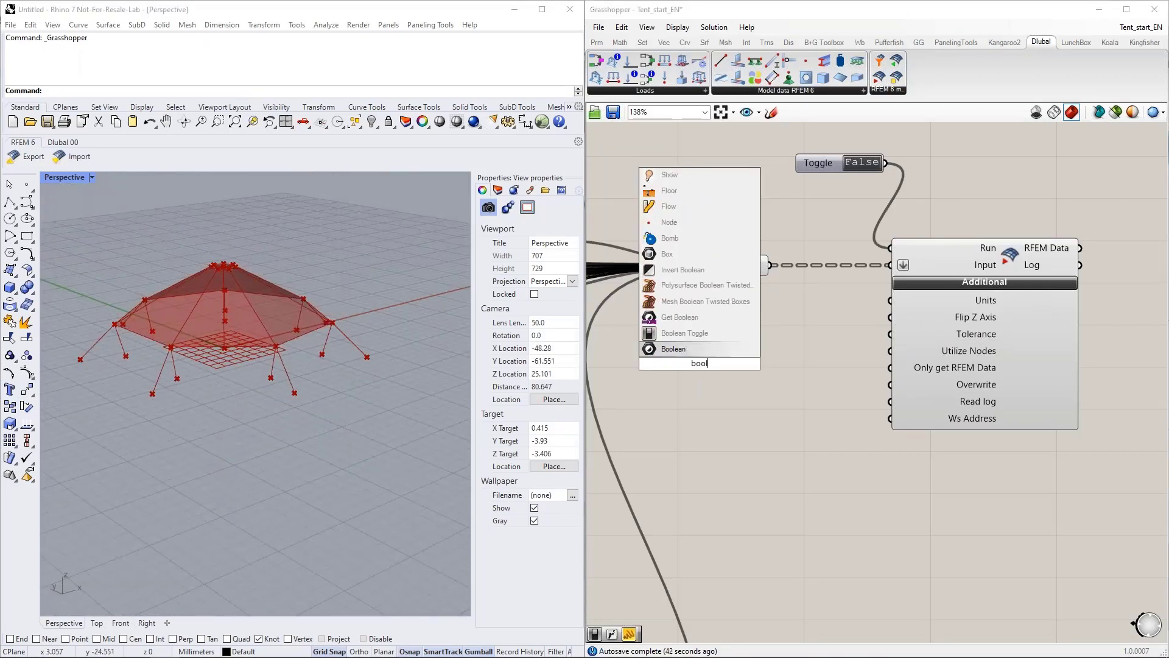
{"action": "key", "text": "Up"}
{"action": "key", "text": "Return"}
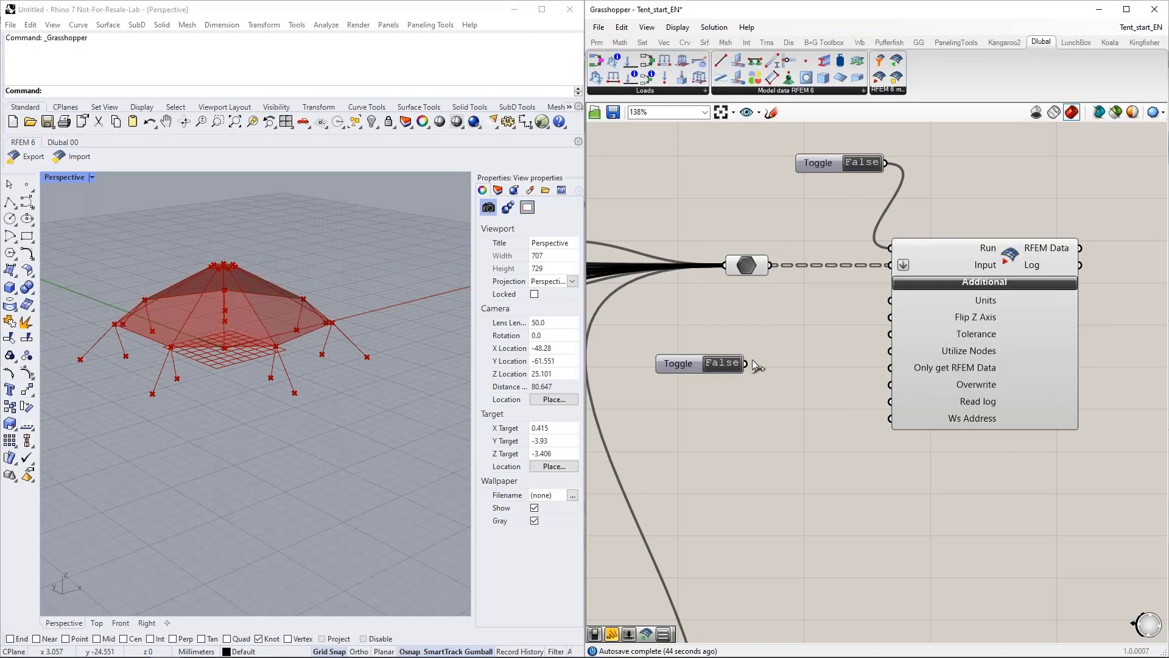
{"action": "left_click_drag", "start_coordinate": [798, 339], "coordinate": [890, 317]}
{"action": "left_click_drag", "start_coordinate": [689, 363], "coordinate": [705, 327]}
{"action": "right_click_drag", "start_coordinate": [713, 393], "coordinate": [720, 358]}
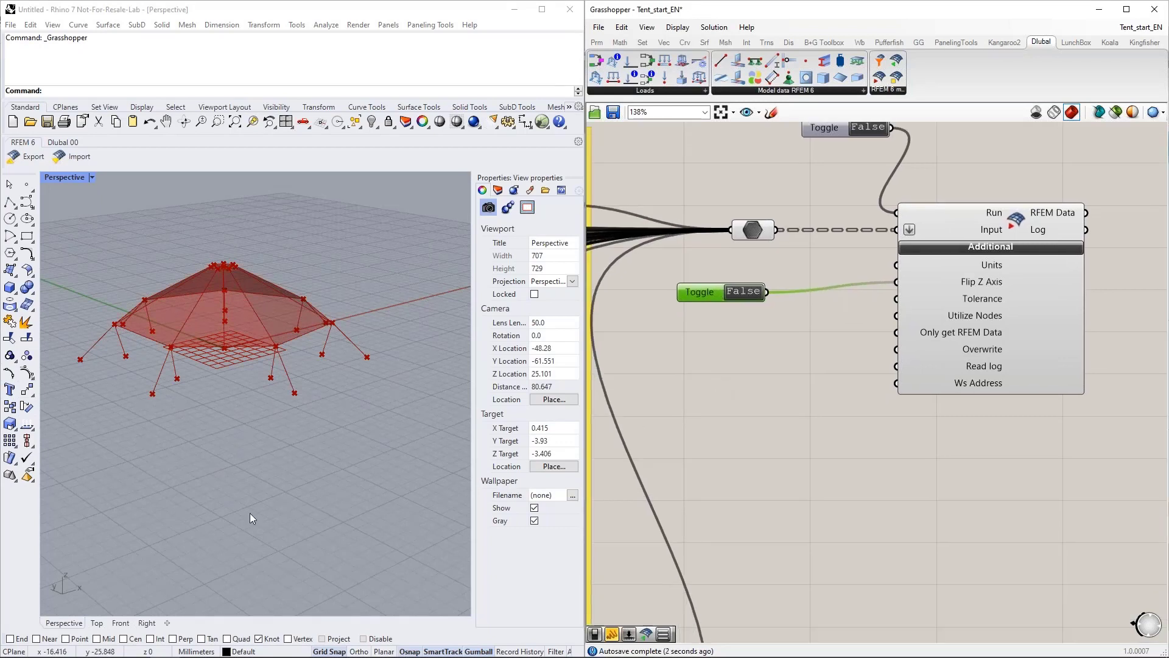
Step: Compare the Z axis direction in the Rhino viewport with the tent model in RFEM, and return to Grasshopper
{"action": "right_click_drag", "start_coordinate": [63, 594], "coordinate": [67, 576]}
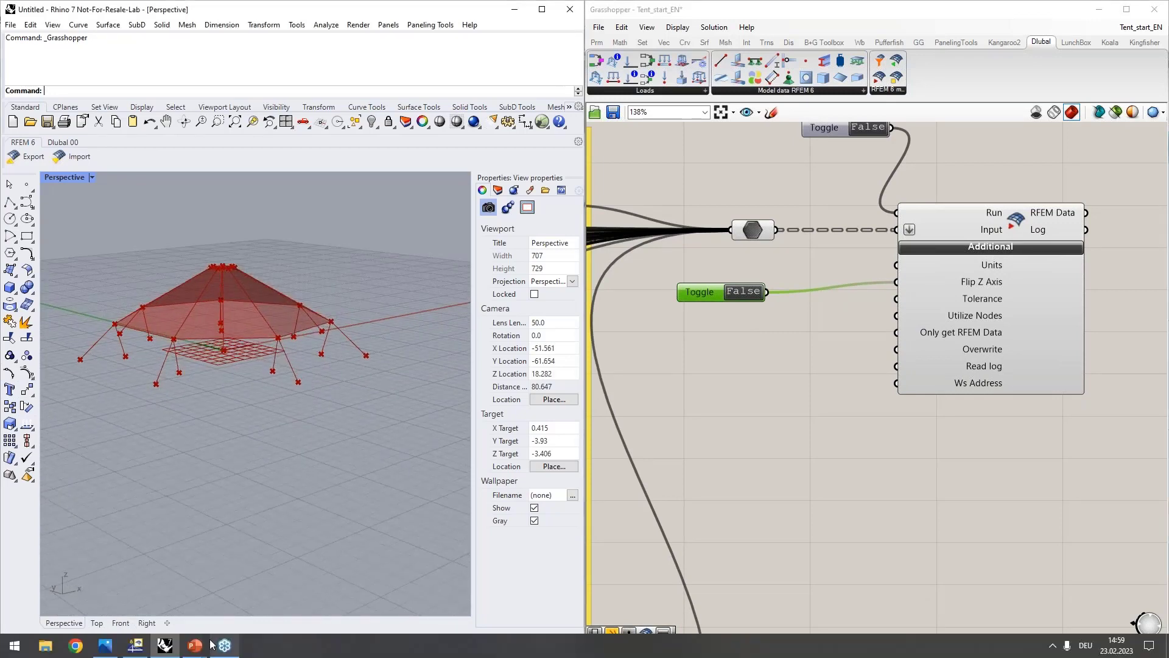
{"action": "left_click", "coordinate": [136, 645]}
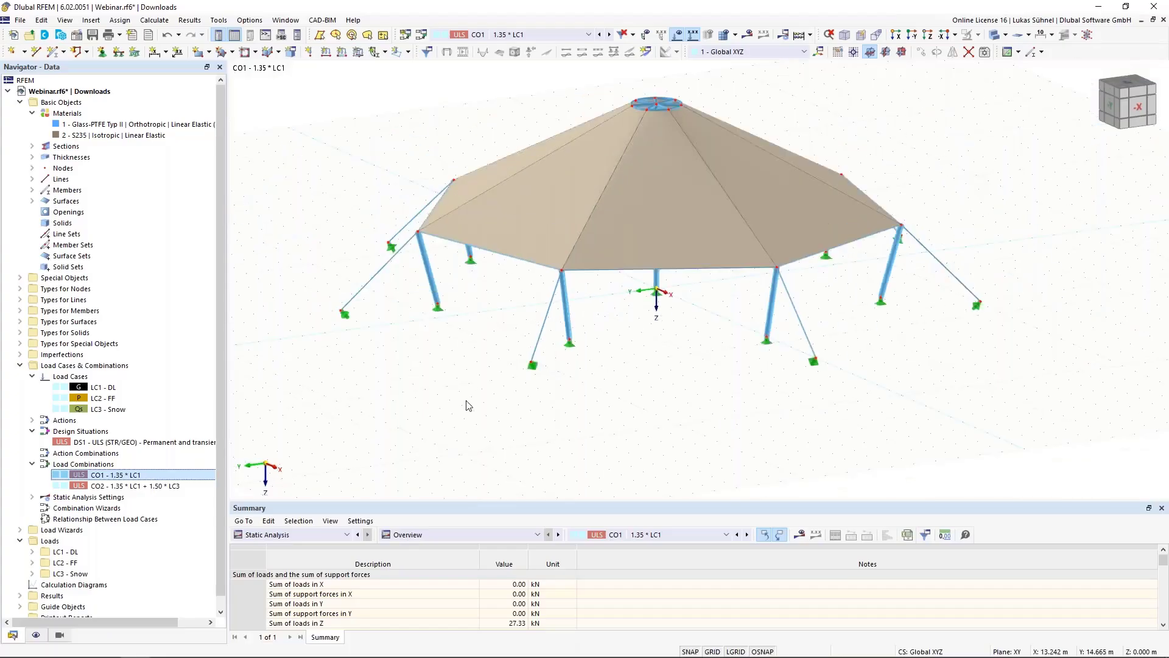
{"action": "middle_click_drag", "start_coordinate": [464, 433], "coordinate": [462, 452]}
{"action": "middle_click_drag", "start_coordinate": [462, 452], "coordinate": [478, 466], "text": "ctrl"}
{"action": "left_click", "coordinate": [1101, 10]}
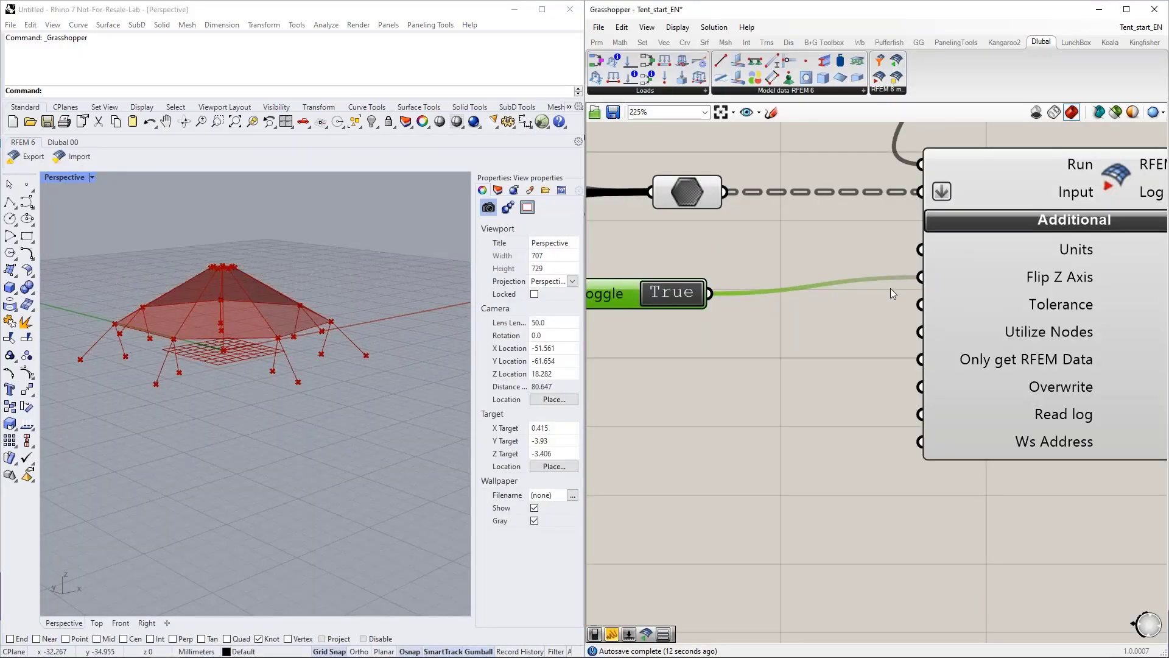
Step: Set the Flip Z Axis toggle to True, also connect it to the Overwrite input, and move it closer to the RFEM 6 component
{"action": "right_click_drag", "start_coordinate": [780, 373], "coordinate": [783, 369]}
{"action": "left_click_drag", "start_coordinate": [676, 303], "coordinate": [704, 286]}
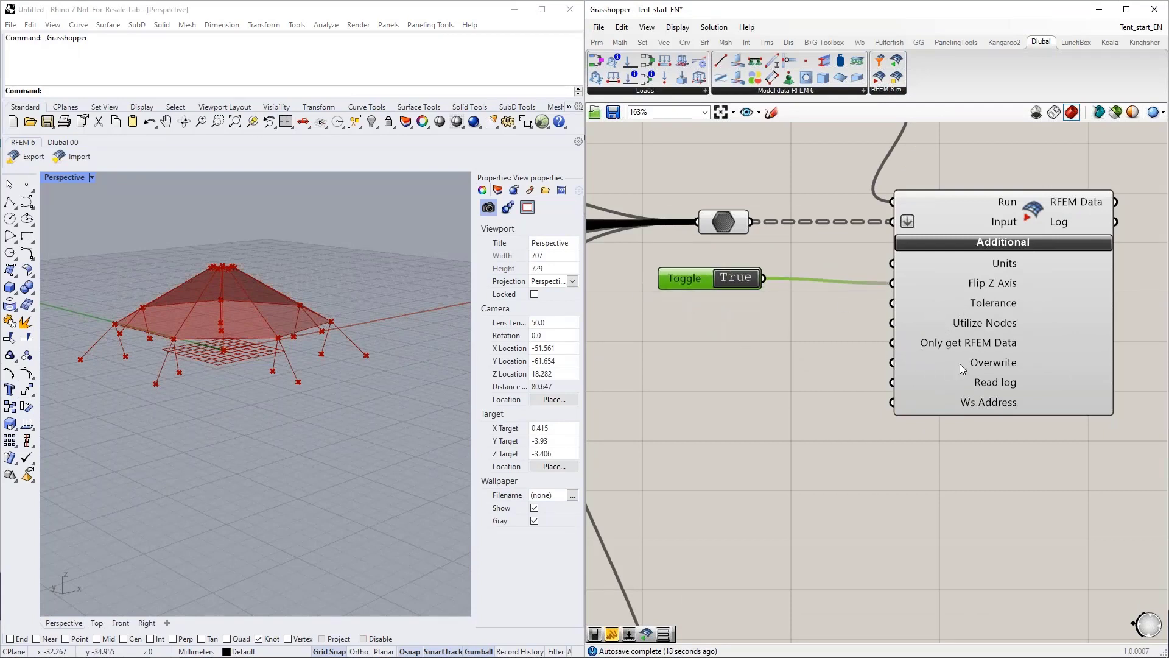
{"action": "mouse_move", "coordinate": [972, 367]}
{"action": "left_click_drag", "start_coordinate": [764, 280], "coordinate": [893, 363]}
{"action": "scroll", "coordinate": [756, 372], "scroll_direction": "down", "scroll_amount": 1}
{"action": "left_click_drag", "start_coordinate": [704, 294], "coordinate": [741, 325]}
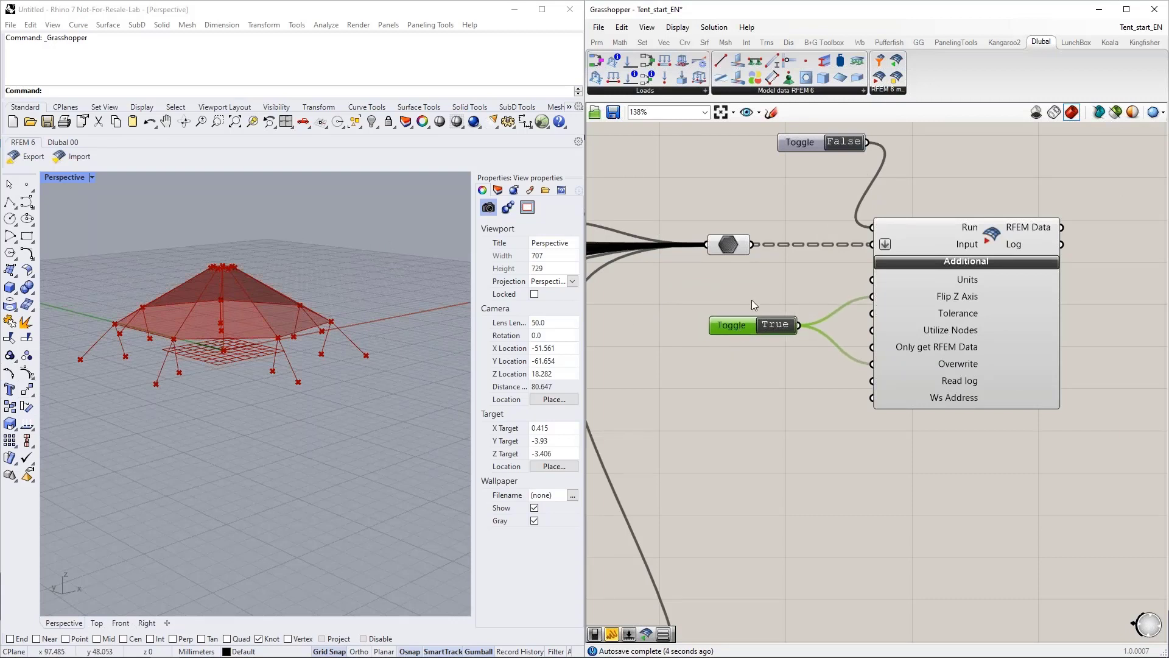
Step: Look over the existing tent model in RFEM, and return to the RFEM 6 component and its toggles in Grasshopper
{"action": "mouse_move", "coordinate": [198, 652]}
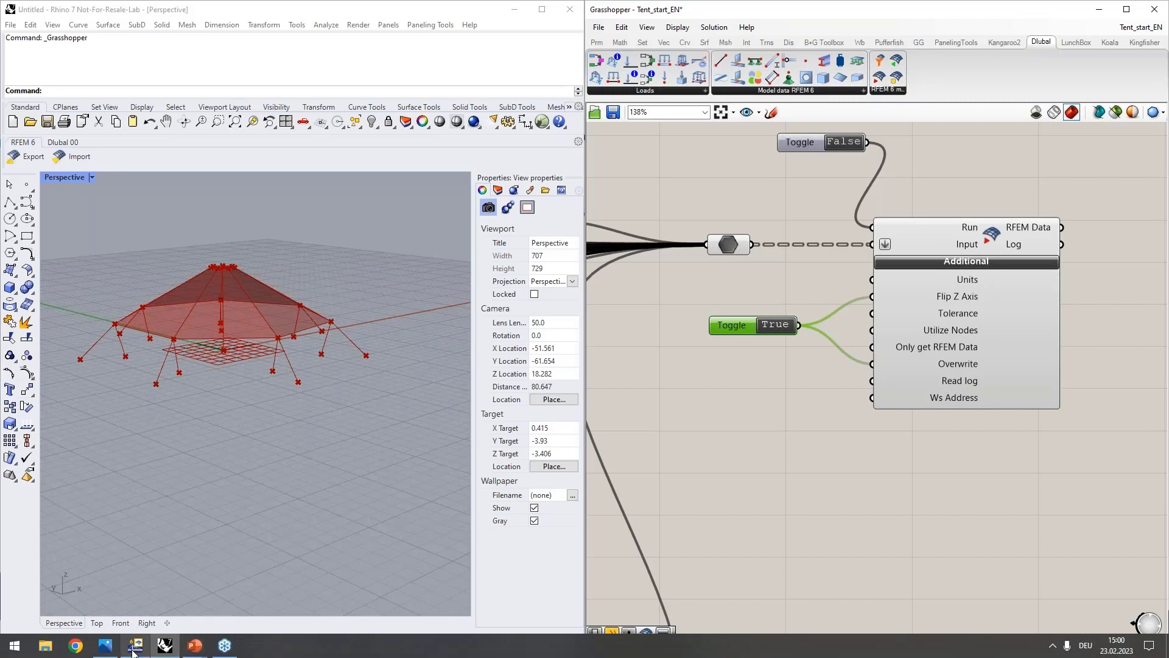
{"action": "left_click", "coordinate": [134, 646]}
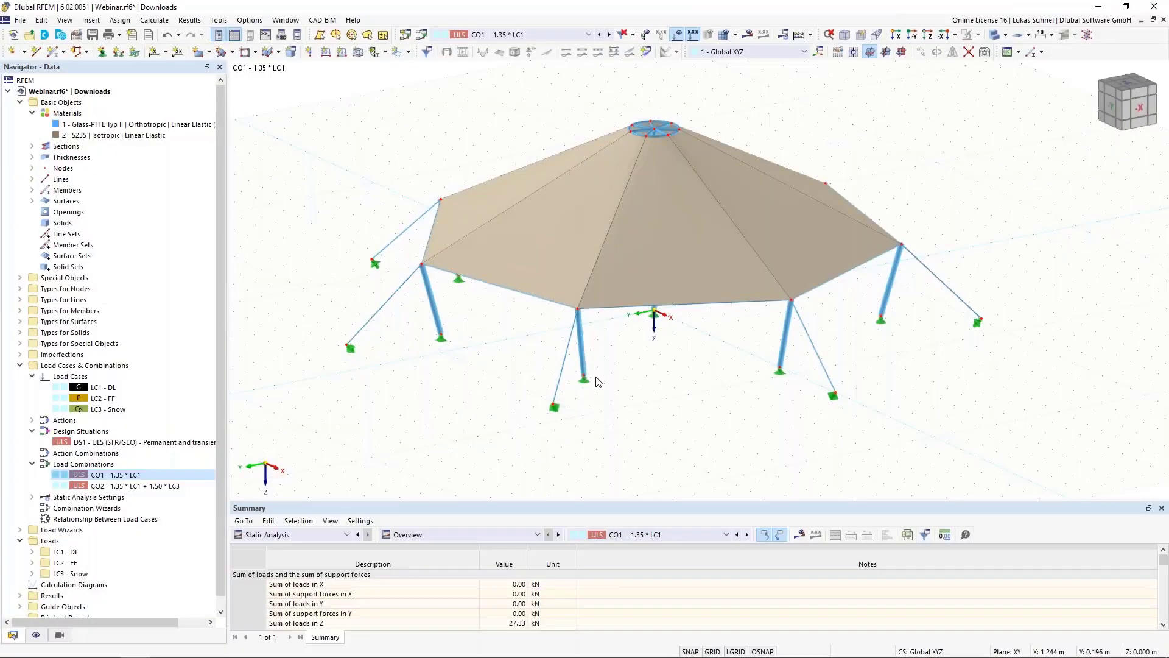
{"action": "middle_click_drag", "start_coordinate": [820, 440], "coordinate": [615, 413]}
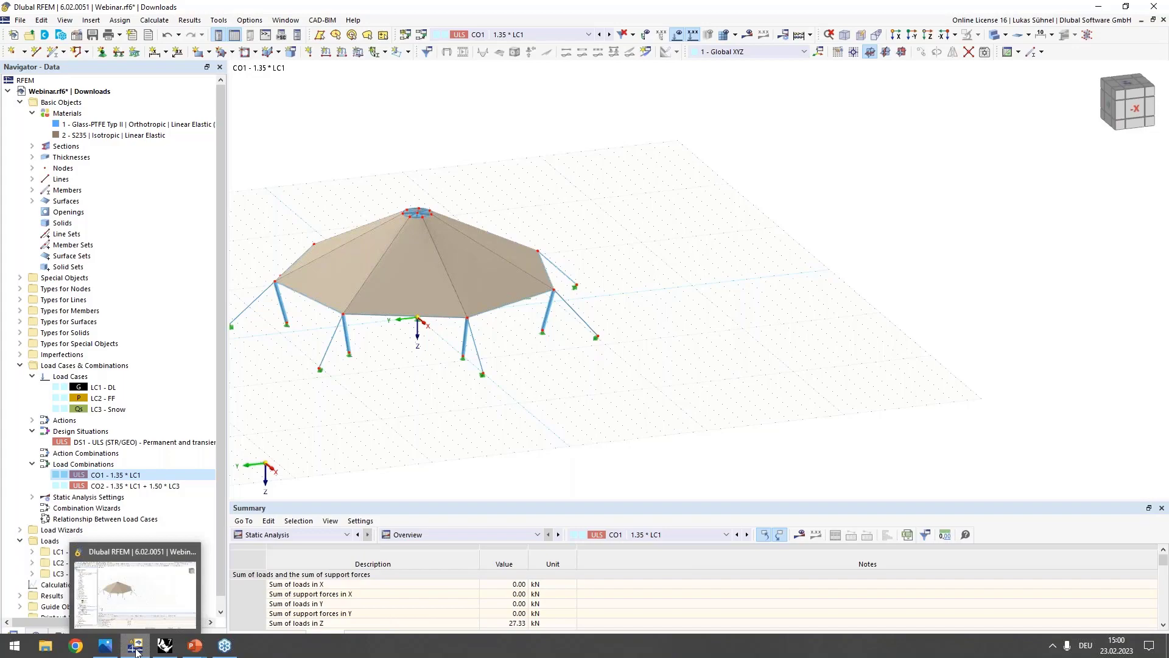
{"action": "left_click", "coordinate": [163, 644]}
{"action": "mouse_move", "coordinate": [954, 369]}
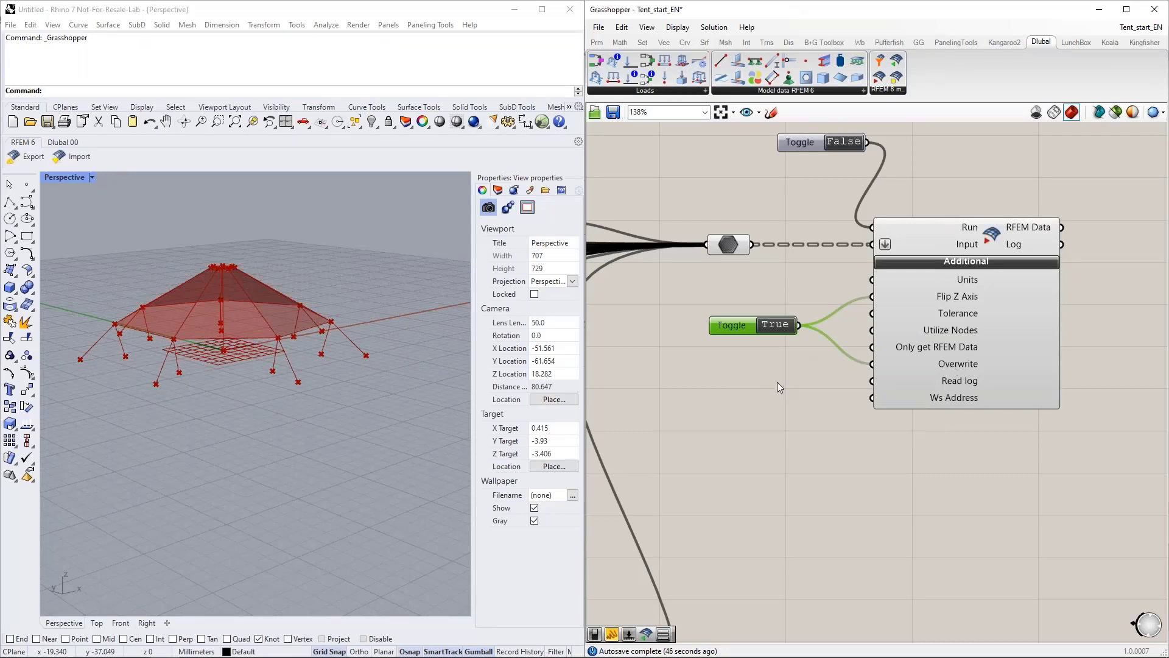
{"action": "right_click_drag", "start_coordinate": [778, 382], "coordinate": [810, 380]}
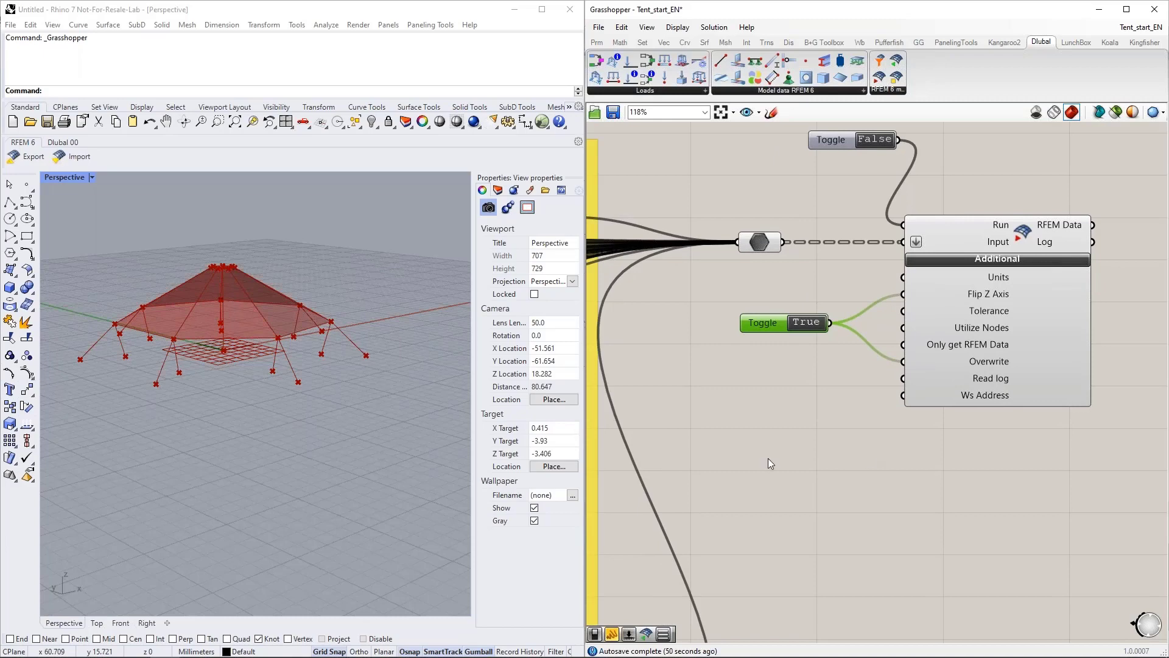
{"action": "scroll", "coordinate": [768, 457], "scroll_direction": "down", "scroll_amount": 2}
{"action": "right_click_drag", "start_coordinate": [801, 444], "coordinate": [849, 436]}
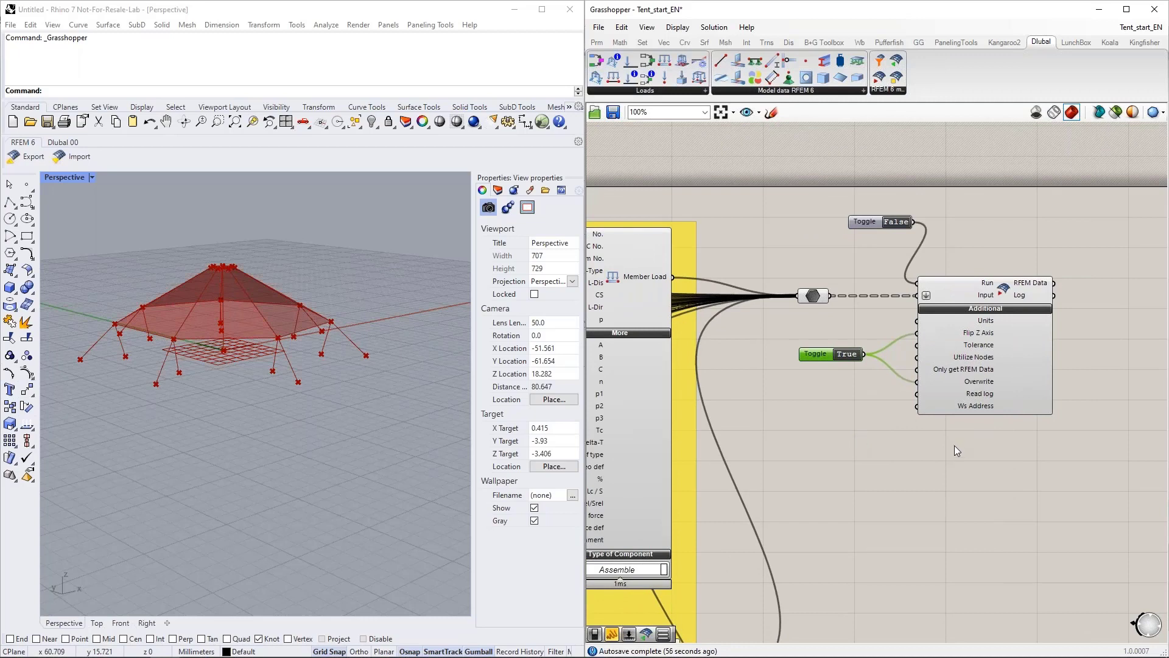
Step: Arrange the Grasshopper and RFEM windows side by side, with Grasshopper and RFEM each filling half of the screen
{"action": "mouse_move", "coordinate": [196, 655]}
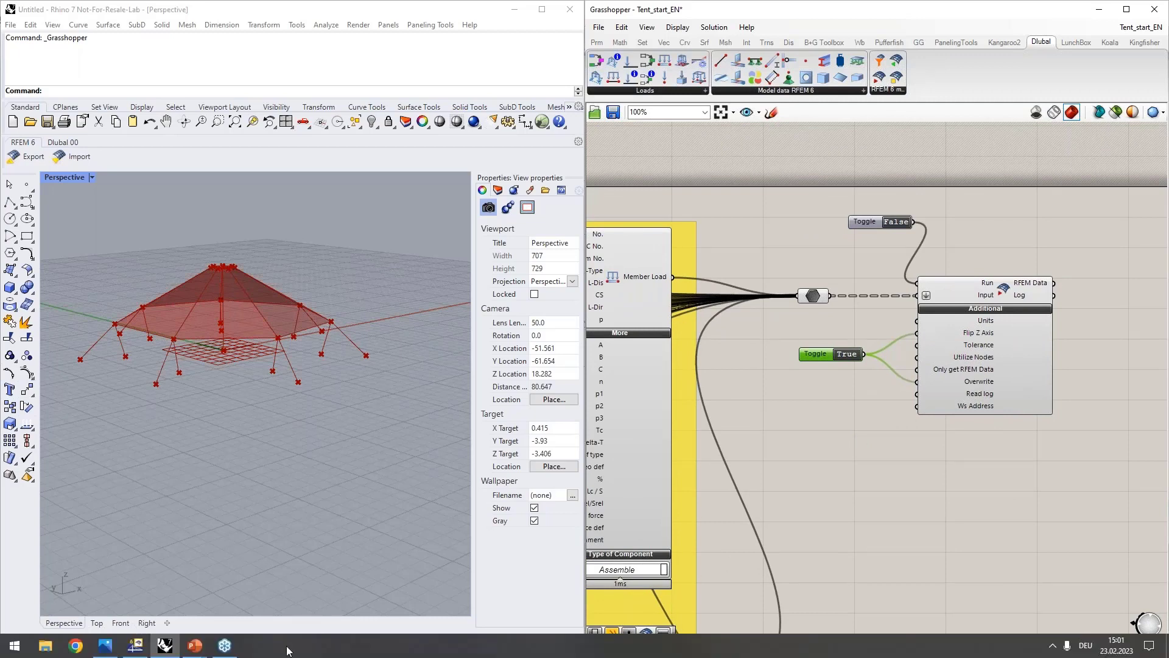
{"action": "left_click", "coordinate": [148, 651]}
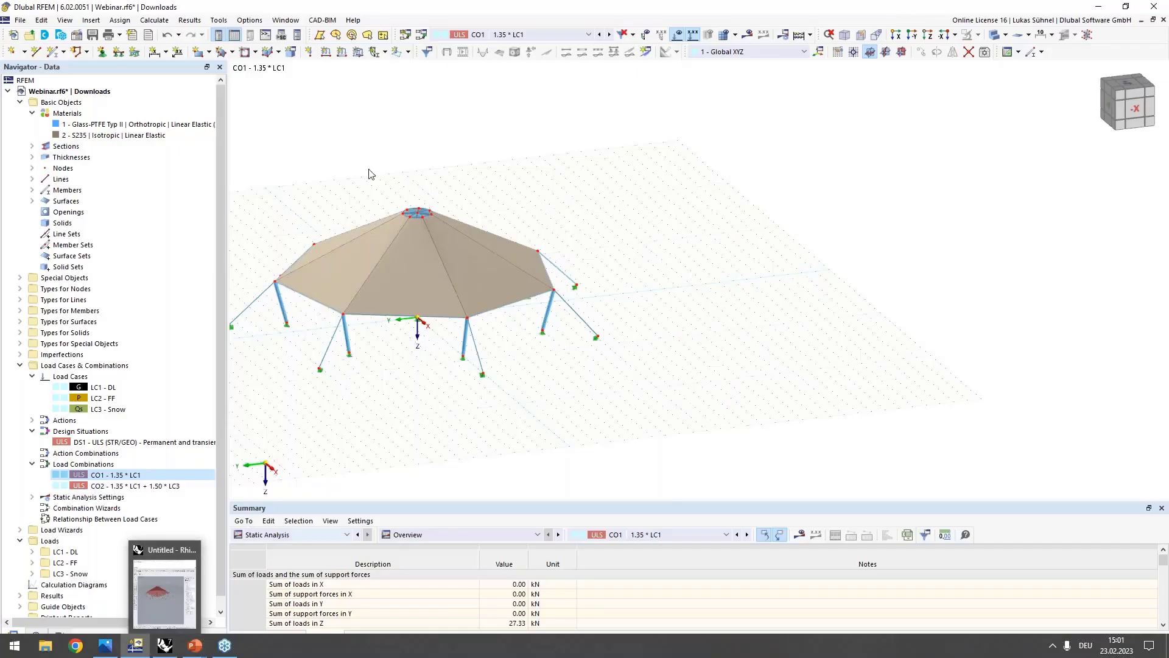
{"action": "double_click", "coordinate": [287, 10]}
{"action": "left_click_drag", "start_coordinate": [286, 11], "coordinate": [0, 176]}
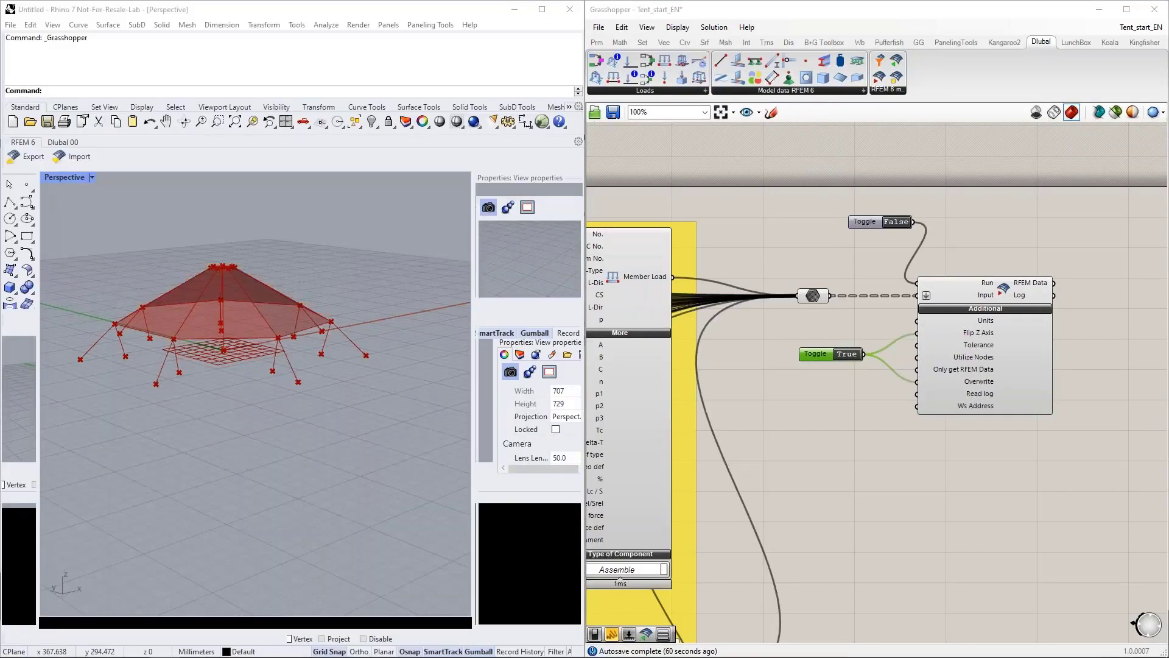
{"action": "left_click", "coordinate": [392, 64]}
{"action": "left_click_drag", "start_coordinate": [645, 10], "coordinate": [0, 201]}
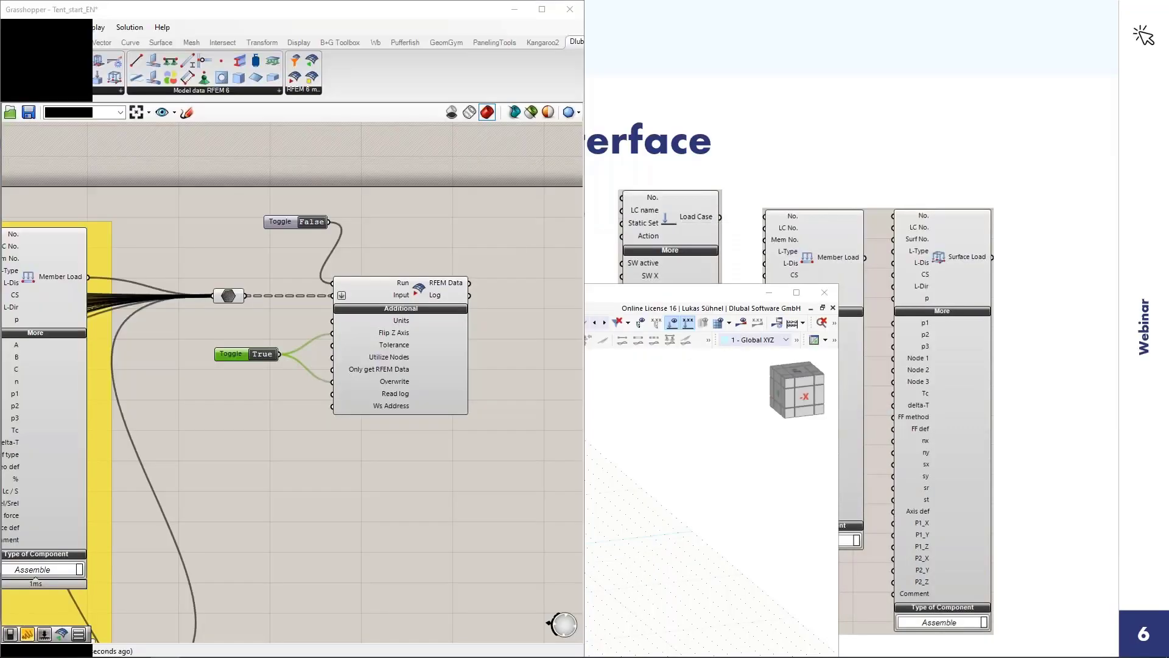
{"action": "left_click", "coordinate": [279, 338]}
{"action": "left_click", "coordinate": [135, 647]}
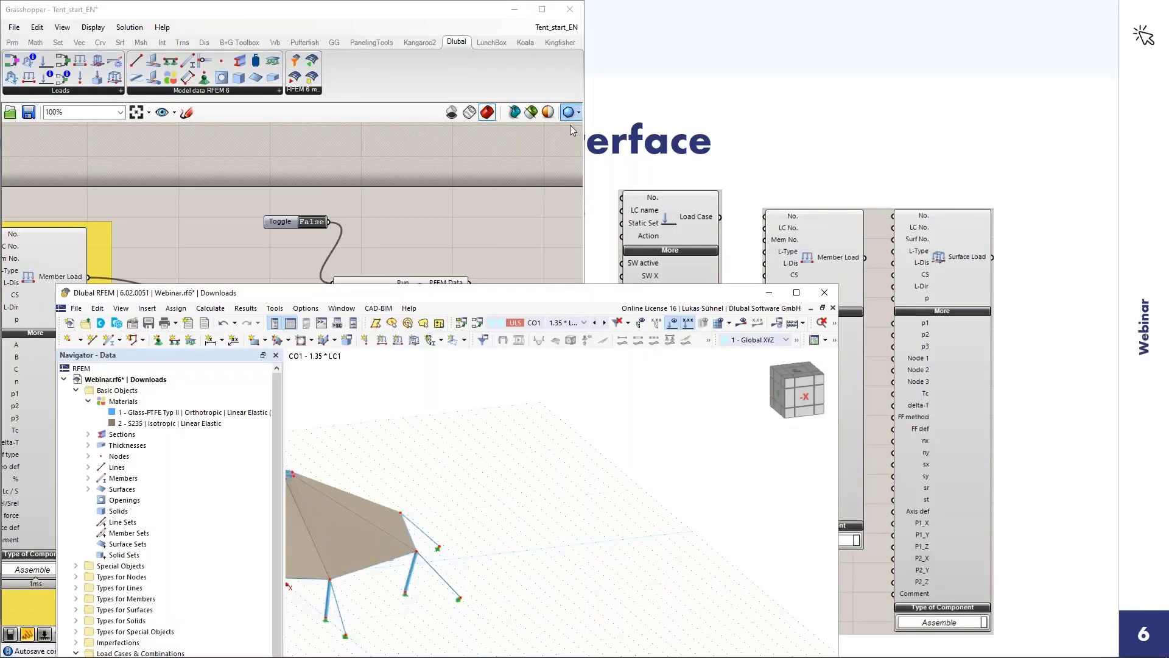
{"action": "left_click_drag", "start_coordinate": [513, 302], "coordinate": [1168, 243]}
Step: Create a new blank 3D model Webinar_1 in RFEM with the Form-Finding add-on activated
{"action": "scroll", "coordinate": [968, 201], "scroll_direction": "down", "scroll_amount": 2}
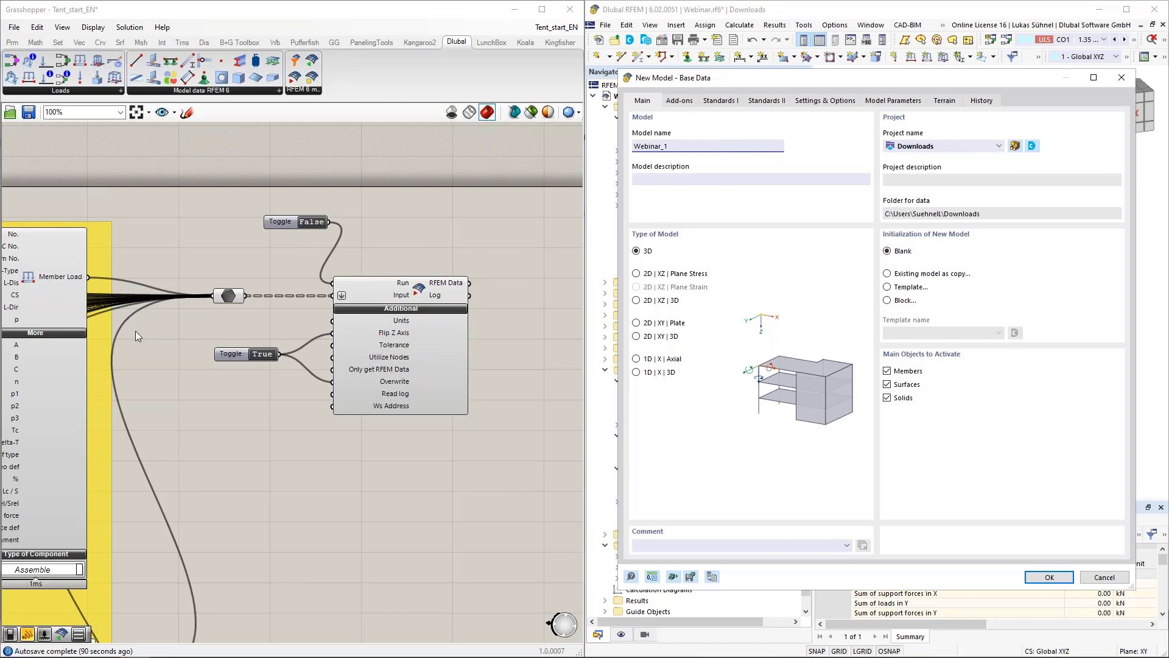
{"action": "left_click", "coordinate": [683, 103]}
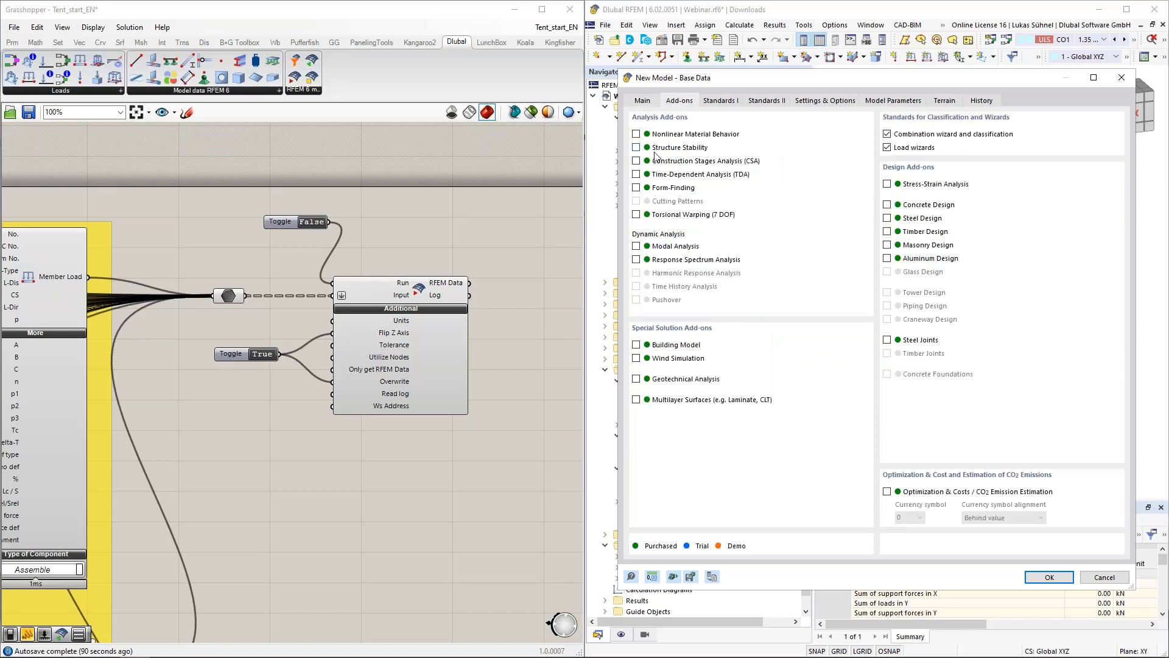
{"action": "left_click", "coordinate": [651, 187]}
{"action": "left_click", "coordinate": [1049, 577]}
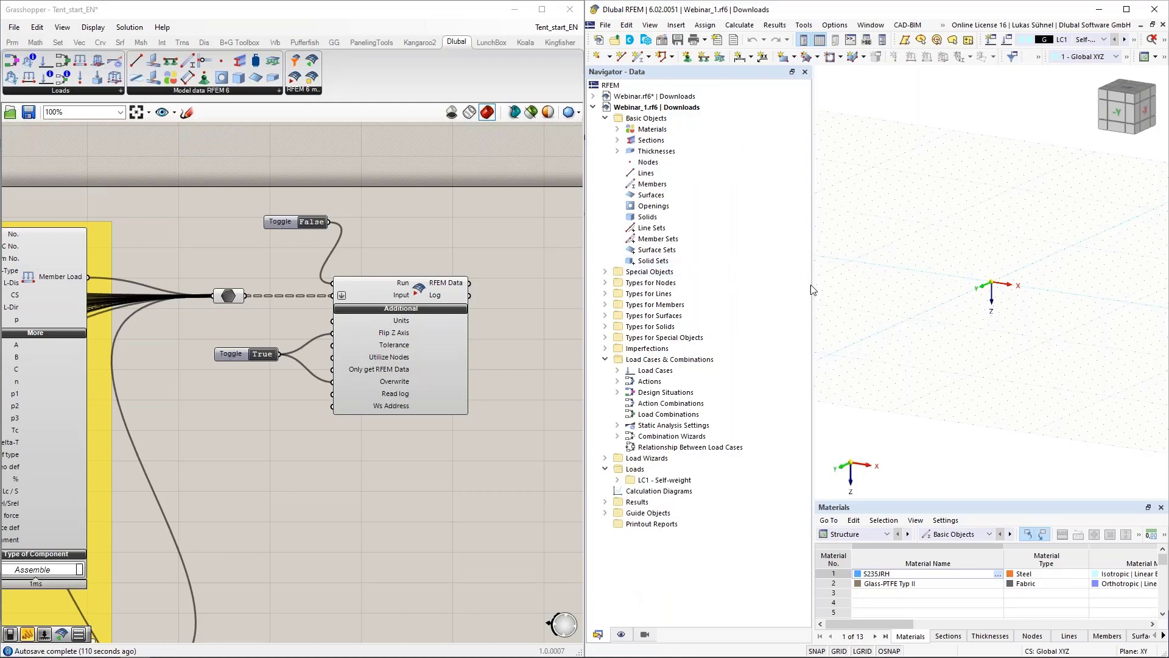
Step: Send the tent model to RFEM by setting the Run toggle to True, and reset the toggle to False
{"action": "scroll", "coordinate": [305, 302], "scroll_direction": "up", "scroll_amount": 5}
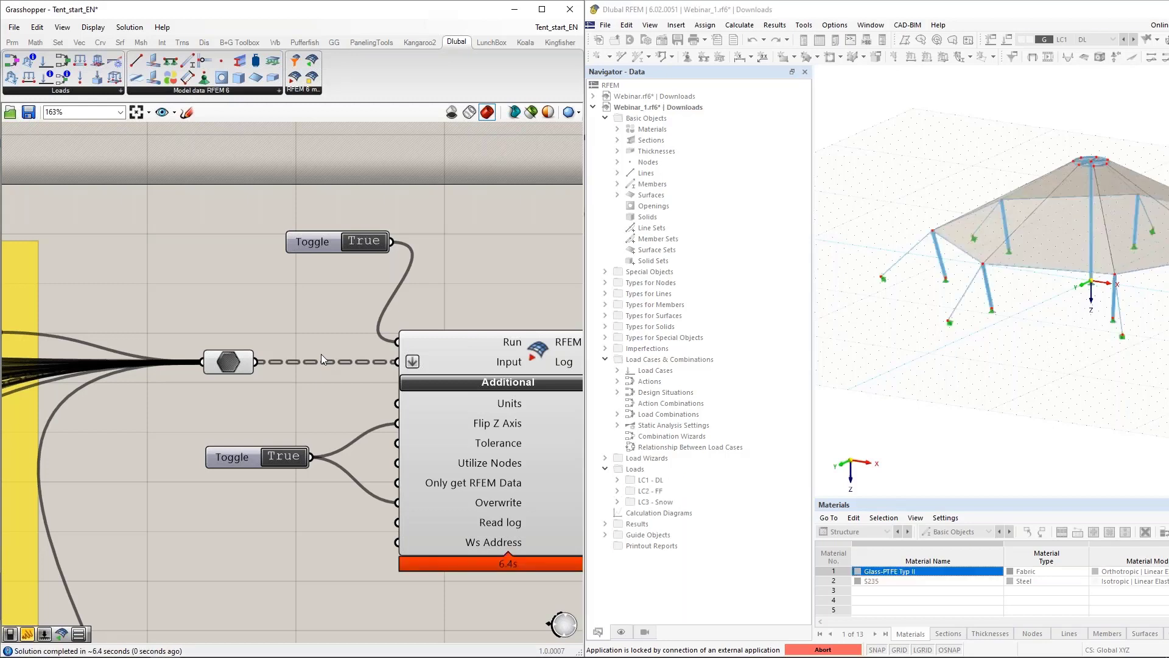
{"action": "double_click", "coordinate": [371, 243]}
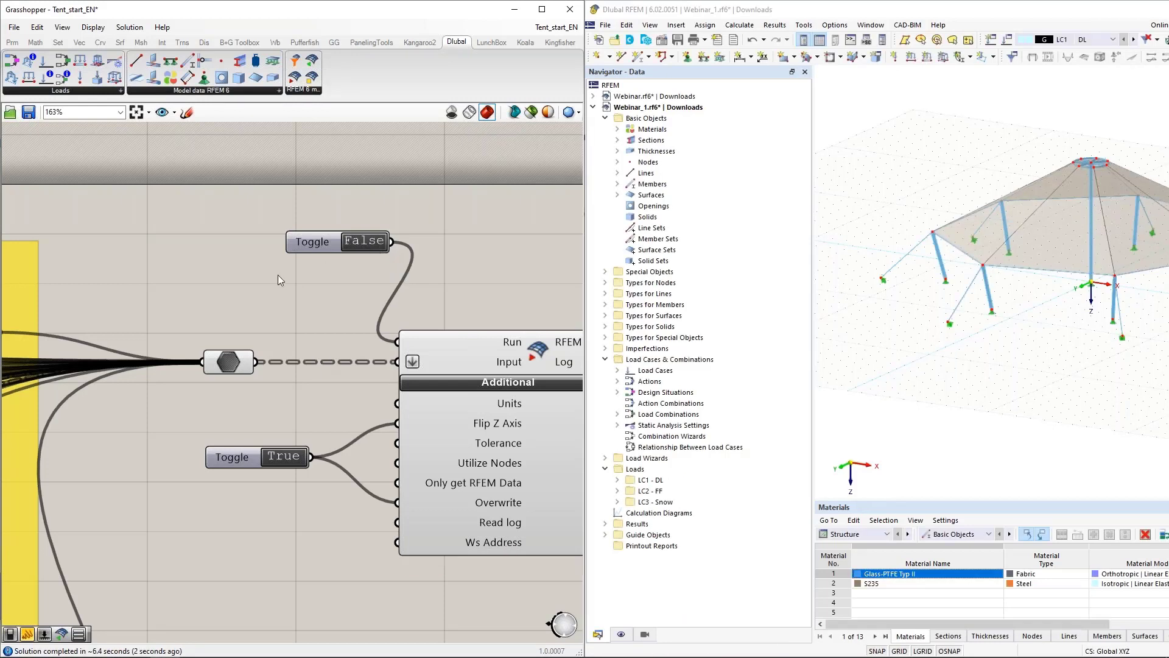
{"action": "scroll", "coordinate": [322, 263], "scroll_direction": "down", "scroll_amount": 3}
Step: Maximize the RFEM window to show the transferred tent model across the full screen
{"action": "left_click_drag", "start_coordinate": [778, 9], "coordinate": [665, 161]}
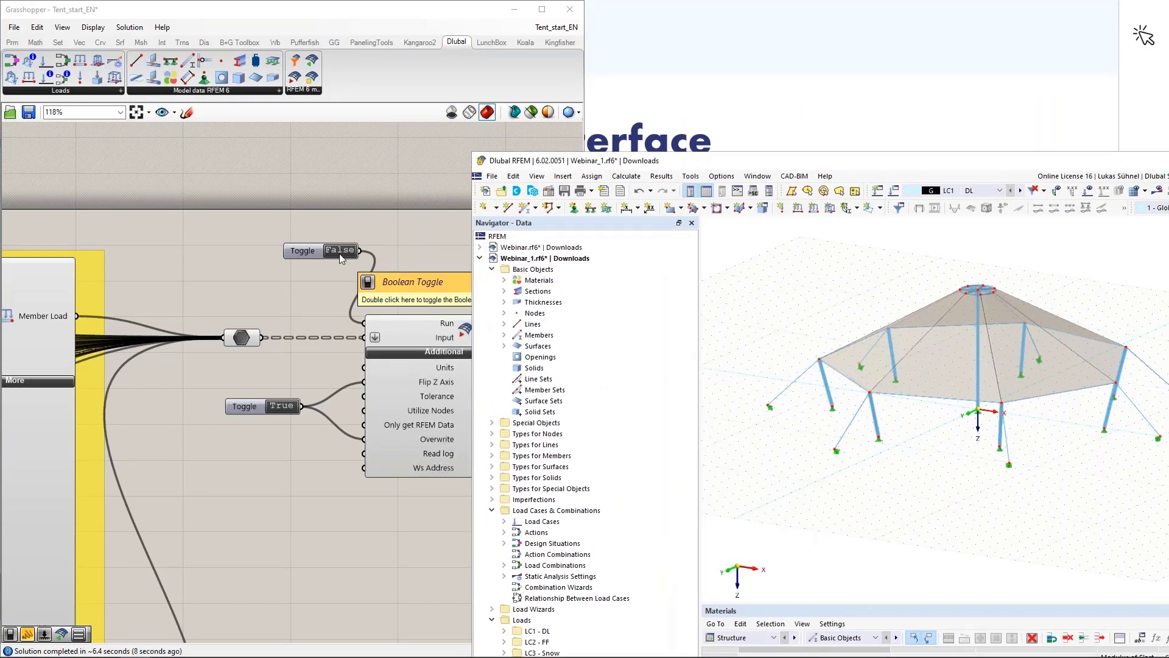
{"action": "scroll", "coordinate": [381, 261], "scroll_direction": "down", "scroll_amount": 2}
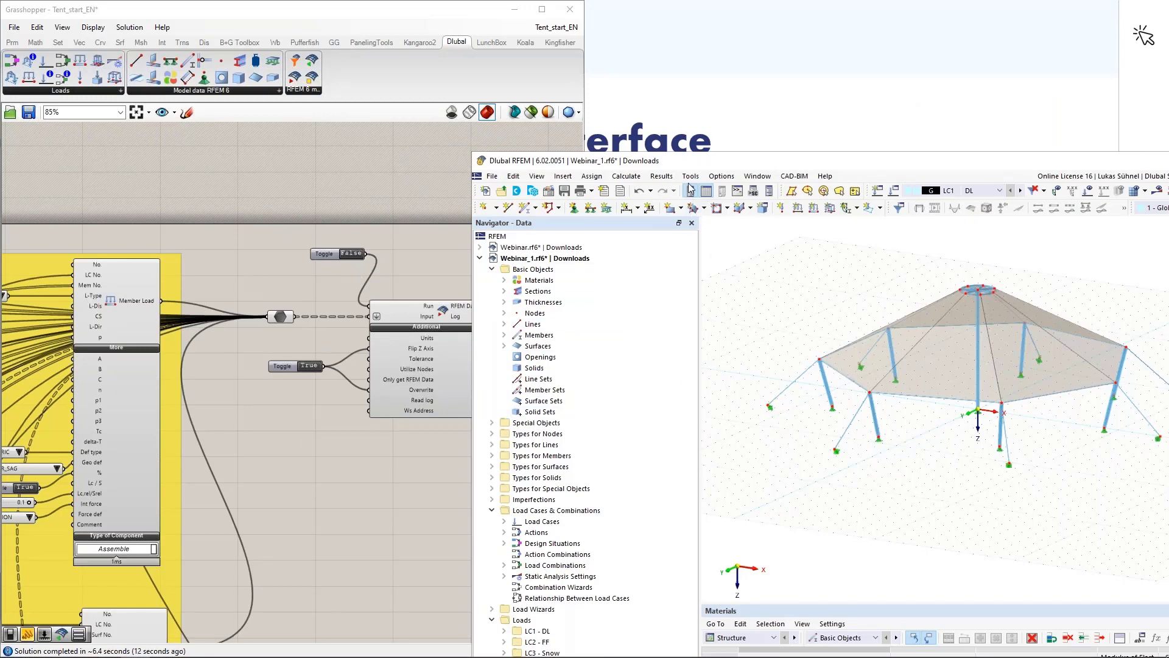
{"action": "left_click_drag", "start_coordinate": [681, 161], "coordinate": [638, 3]}
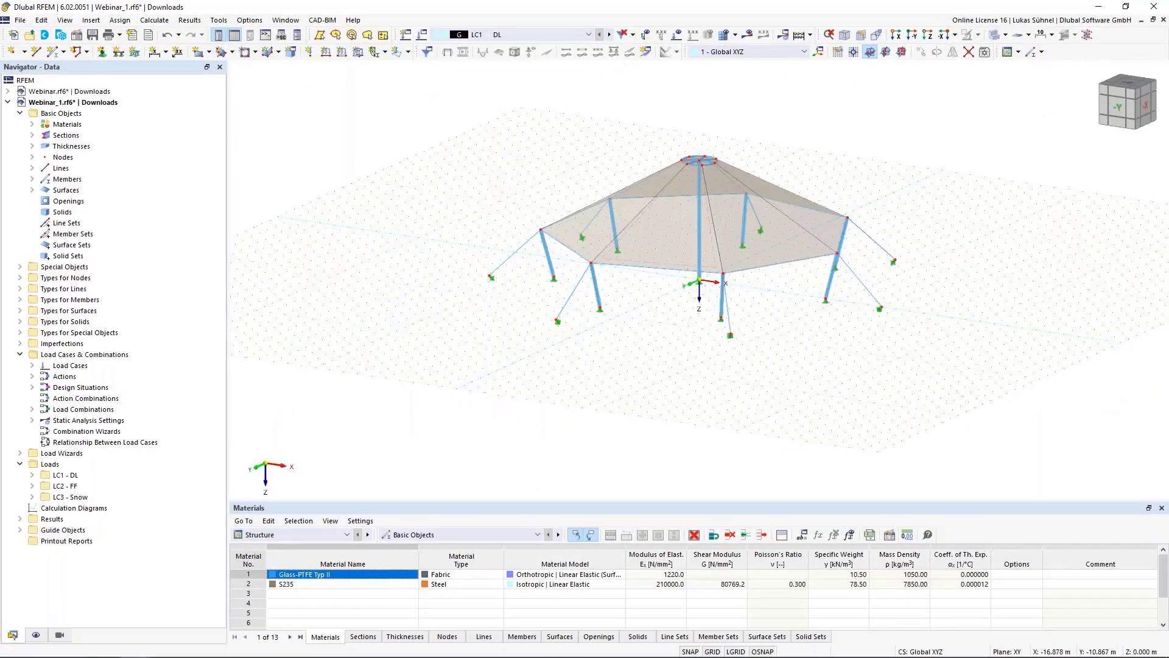
Step: Examine the transferred tent model from several sides, focusing on the nodal supports at the ends of the guy cables
{"action": "middle_click_drag", "start_coordinate": [480, 269], "coordinate": [502, 301], "text": "ctrl"}
{"action": "scroll", "coordinate": [587, 369], "scroll_direction": "up", "scroll_amount": 5}
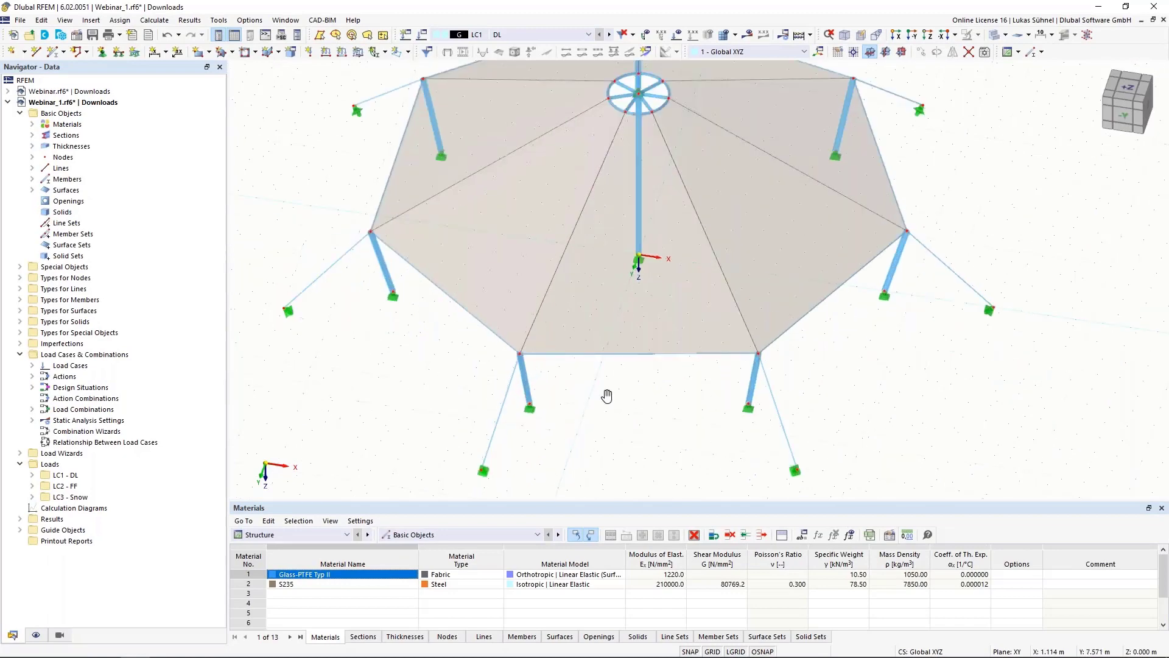
{"action": "middle_click_drag", "start_coordinate": [562, 361], "coordinate": [444, 364], "text": "ctrl"}
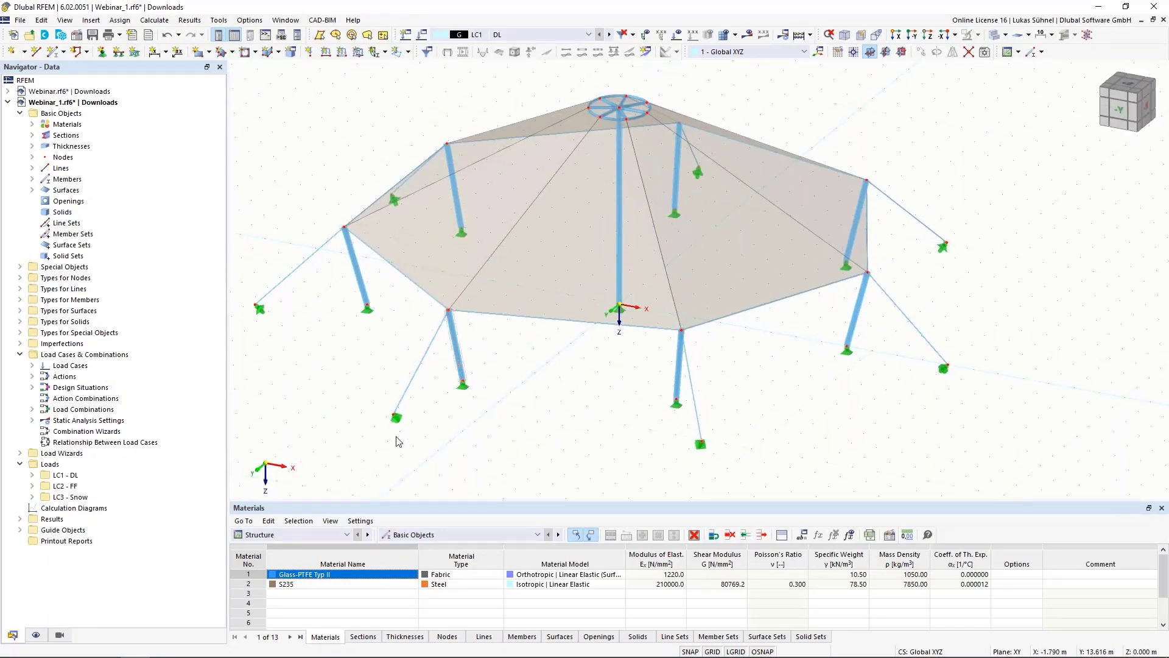
{"action": "scroll", "coordinate": [399, 442], "scroll_direction": "down", "scroll_amount": 2}
{"action": "middle_click_drag", "start_coordinate": [428, 448], "coordinate": [523, 467], "text": "ctrl"}
{"action": "scroll", "coordinate": [525, 468], "scroll_direction": "up", "scroll_amount": 5}
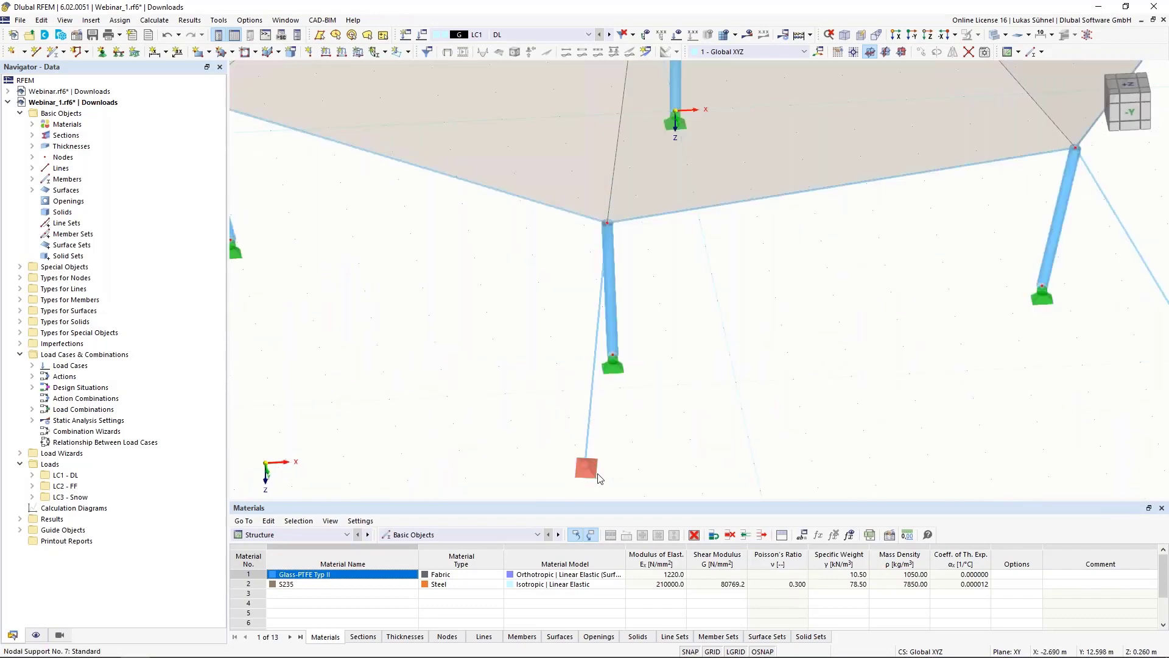
{"action": "scroll", "coordinate": [627, 480], "scroll_direction": "up", "scroll_amount": 1}
{"action": "scroll", "coordinate": [628, 480], "scroll_direction": "up", "scroll_amount": 2}
{"action": "middle_click_drag", "start_coordinate": [643, 470], "coordinate": [724, 470], "text": "ctrl"}
{"action": "scroll", "coordinate": [859, 462], "scroll_direction": "down", "scroll_amount": 5}
{"action": "middle_click_drag", "start_coordinate": [498, 422], "coordinate": [688, 408], "text": "ctrl"}
{"action": "scroll", "coordinate": [699, 419], "scroll_direction": "up", "scroll_amount": 4}
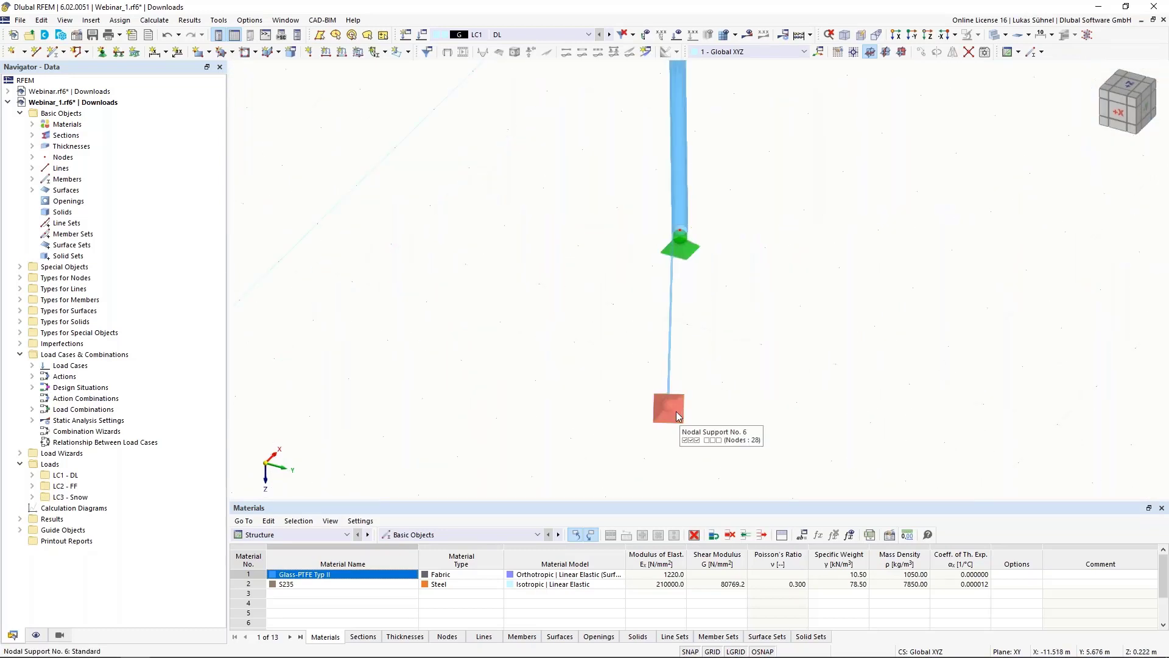
Step: Display the axis systems of the nodal supports and examine their orientation at the posts and guy cables
{"action": "right_click", "coordinate": [678, 415]}
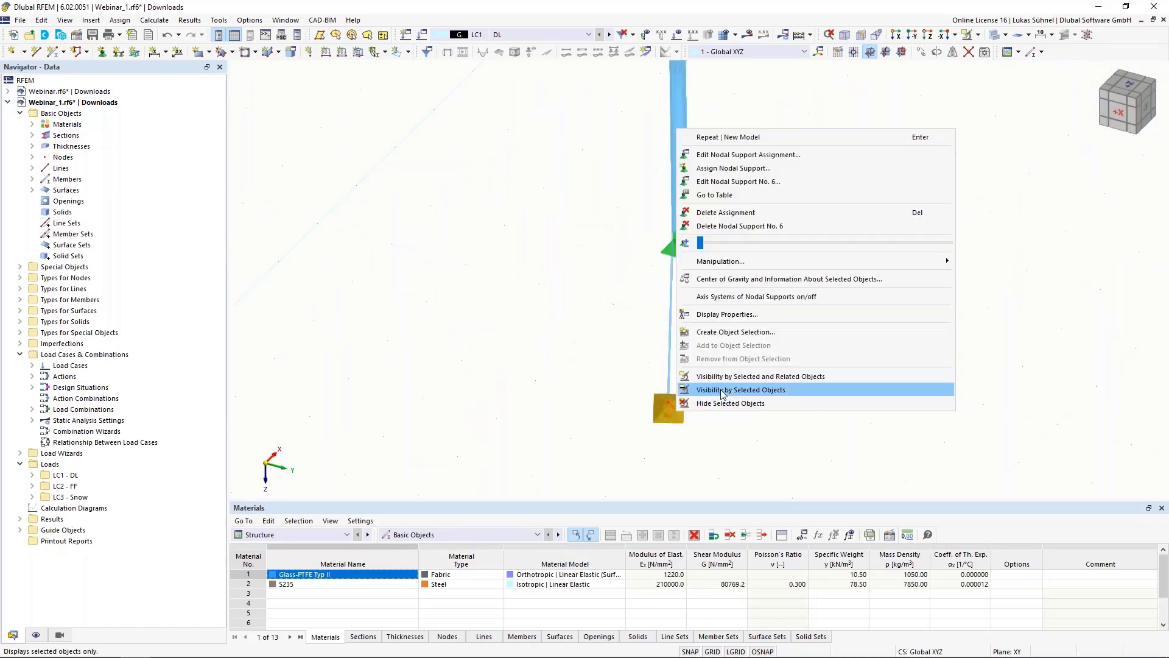
{"action": "left_click", "coordinate": [719, 296]}
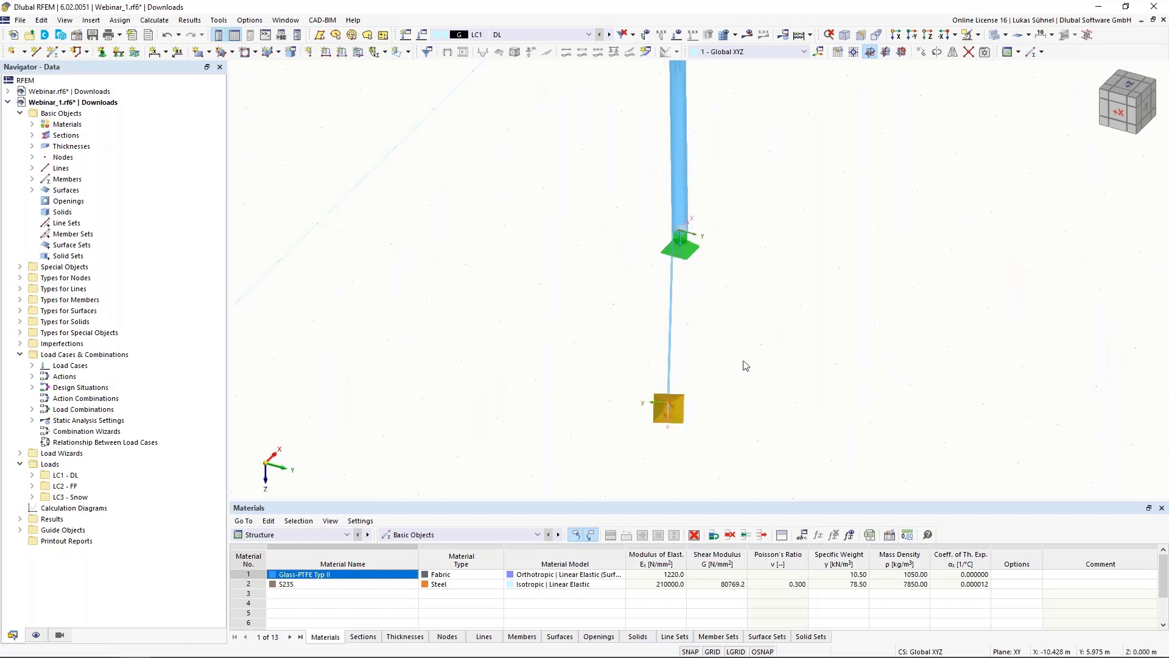
{"action": "scroll", "coordinate": [772, 376], "scroll_direction": "down", "scroll_amount": 5}
{"action": "middle_click_drag", "start_coordinate": [791, 382], "coordinate": [651, 364], "text": "ctrl"}
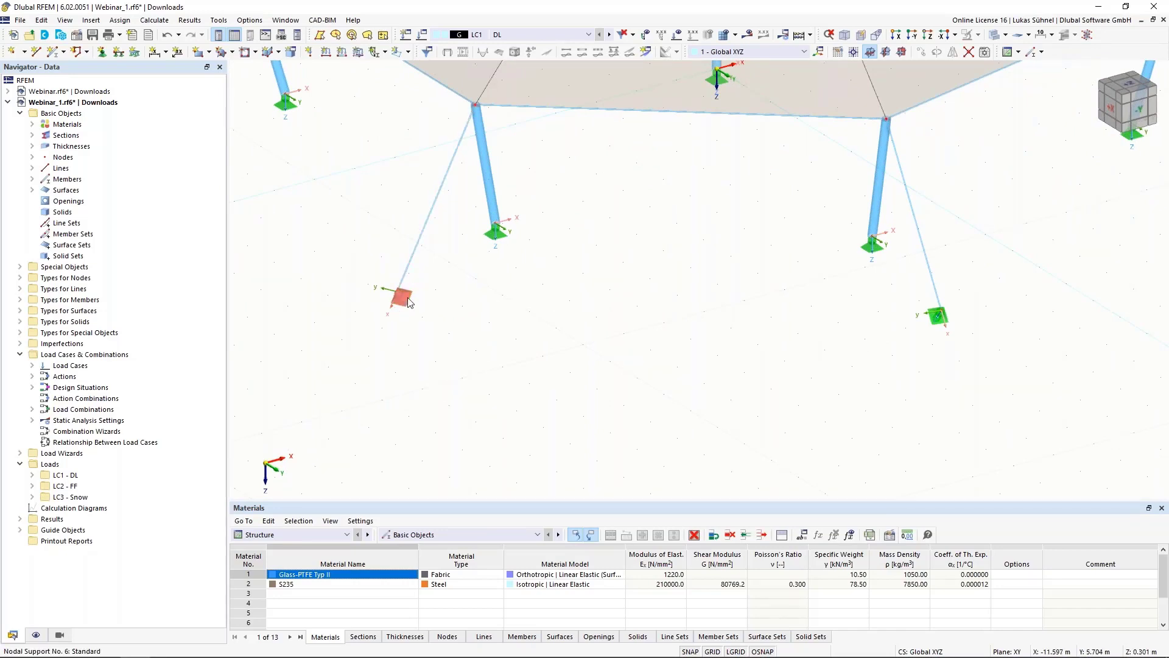
{"action": "scroll", "coordinate": [412, 410], "scroll_direction": "down", "scroll_amount": 4}
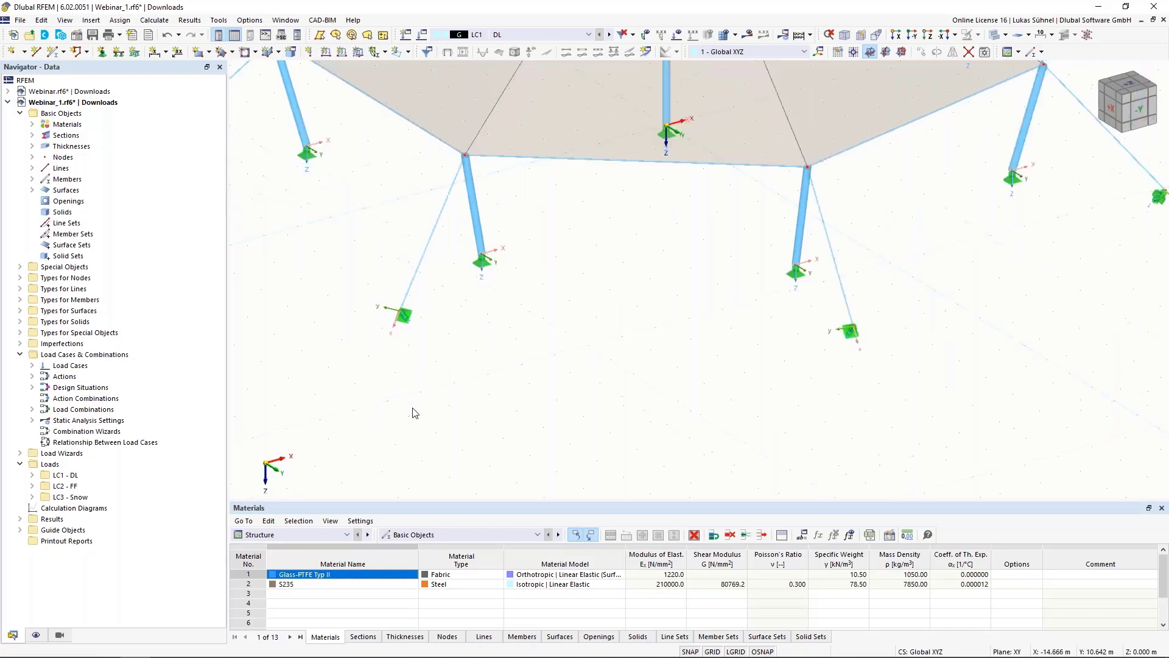
{"action": "middle_click_drag", "start_coordinate": [543, 373], "coordinate": [541, 395]}
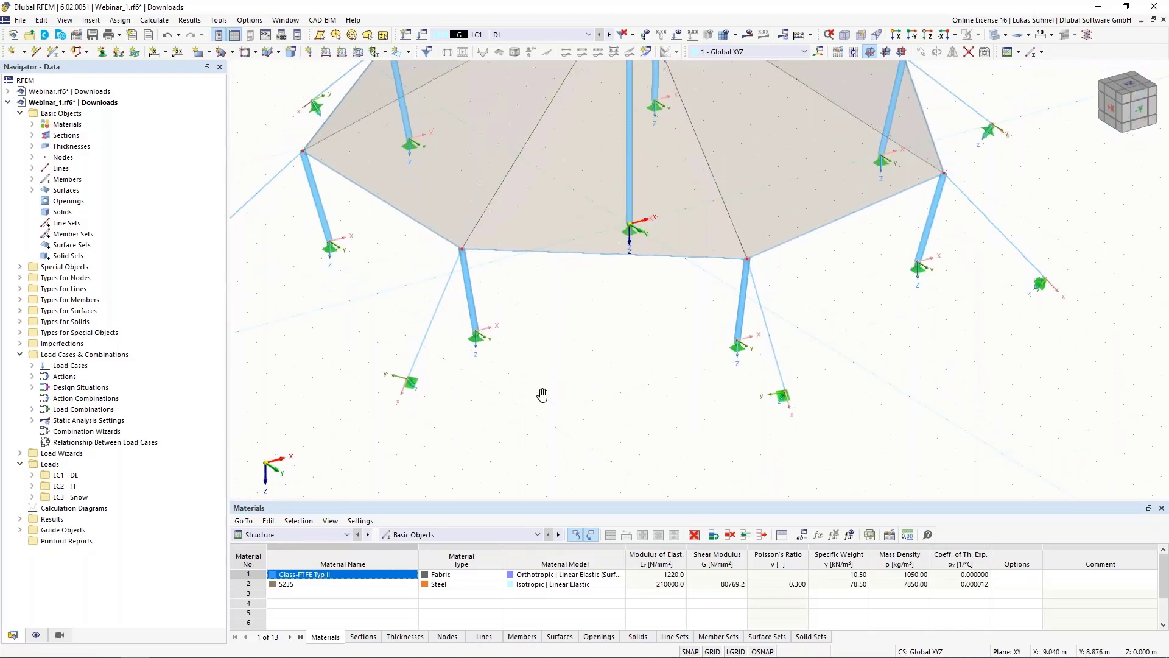
{"action": "middle_click_drag", "start_coordinate": [532, 352], "coordinate": [528, 464]}
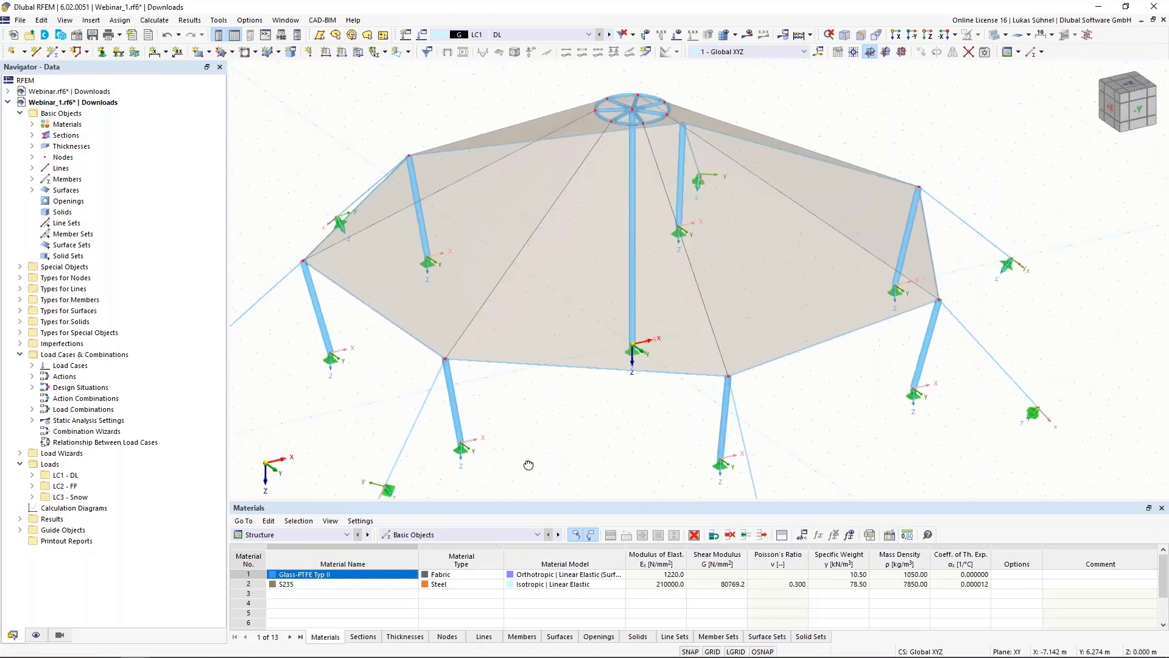
{"action": "scroll", "coordinate": [529, 464], "scroll_direction": "down", "scroll_amount": 2}
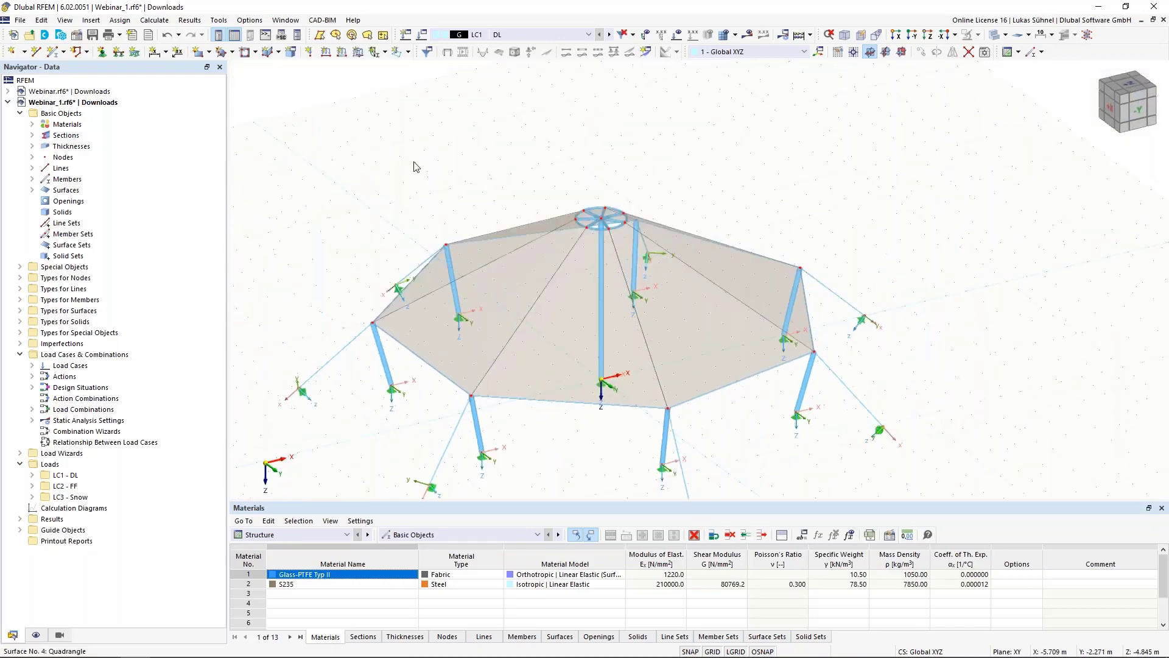
Step: List the transferred materials and sections of the tent model
{"action": "left_click", "coordinate": [33, 125]}
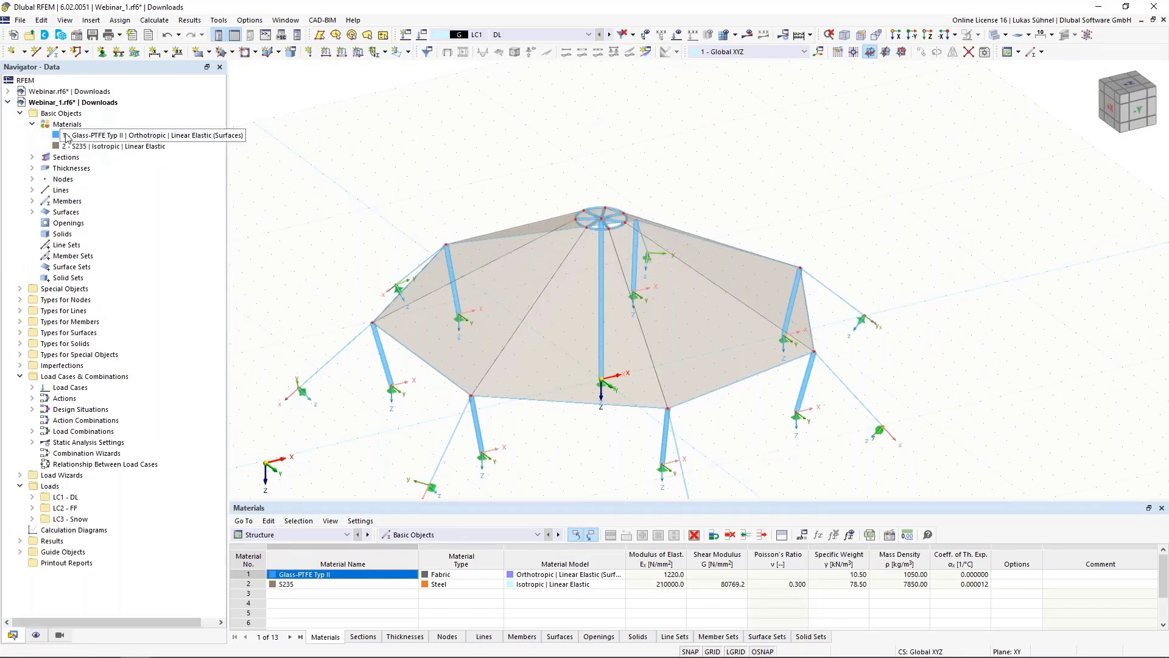
{"action": "left_click", "coordinate": [32, 158]}
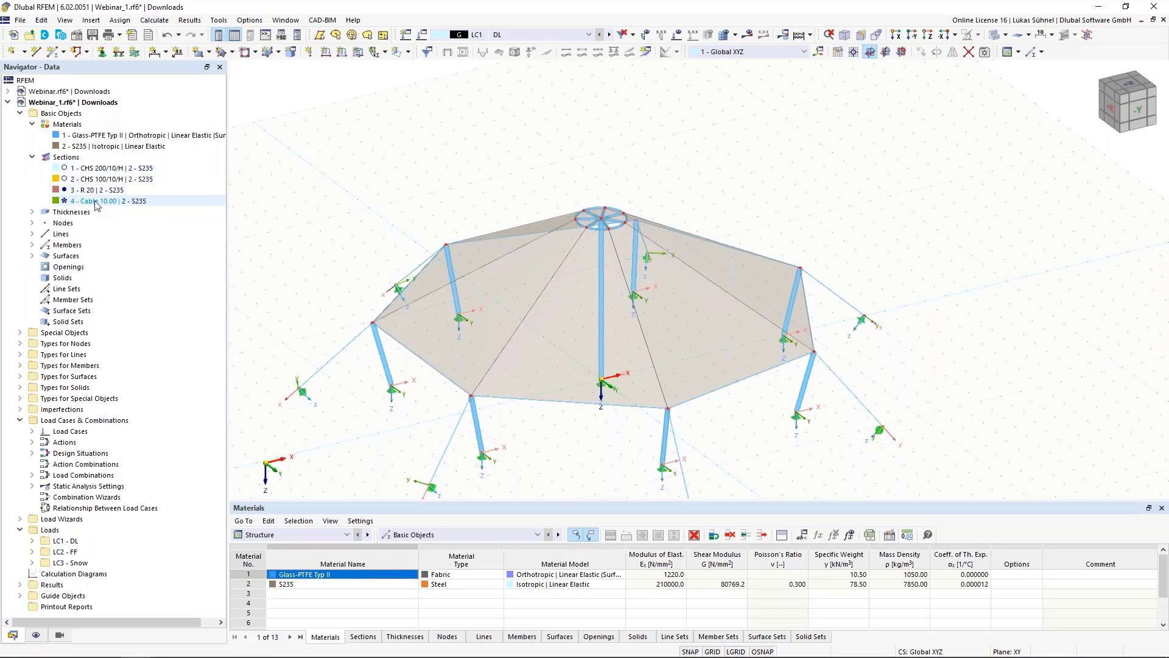
Step: Switch to Grasshopper and connect the output of section No. 4 to the Sec Start input of the TYPE_CABLE member component
{"action": "left_click", "coordinate": [165, 645]}
{"action": "scroll", "coordinate": [492, 386], "scroll_direction": "down", "scroll_amount": 8}
{"action": "scroll", "coordinate": [351, 458], "scroll_direction": "up", "scroll_amount": 8}
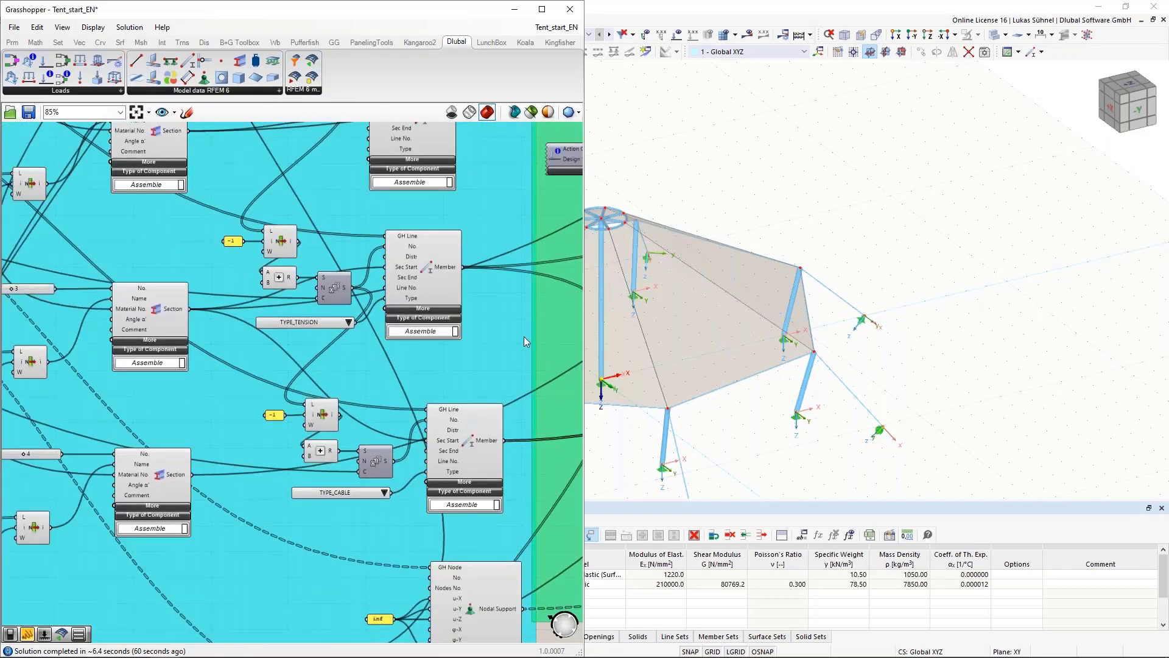
{"action": "left_click", "coordinate": [456, 430]}
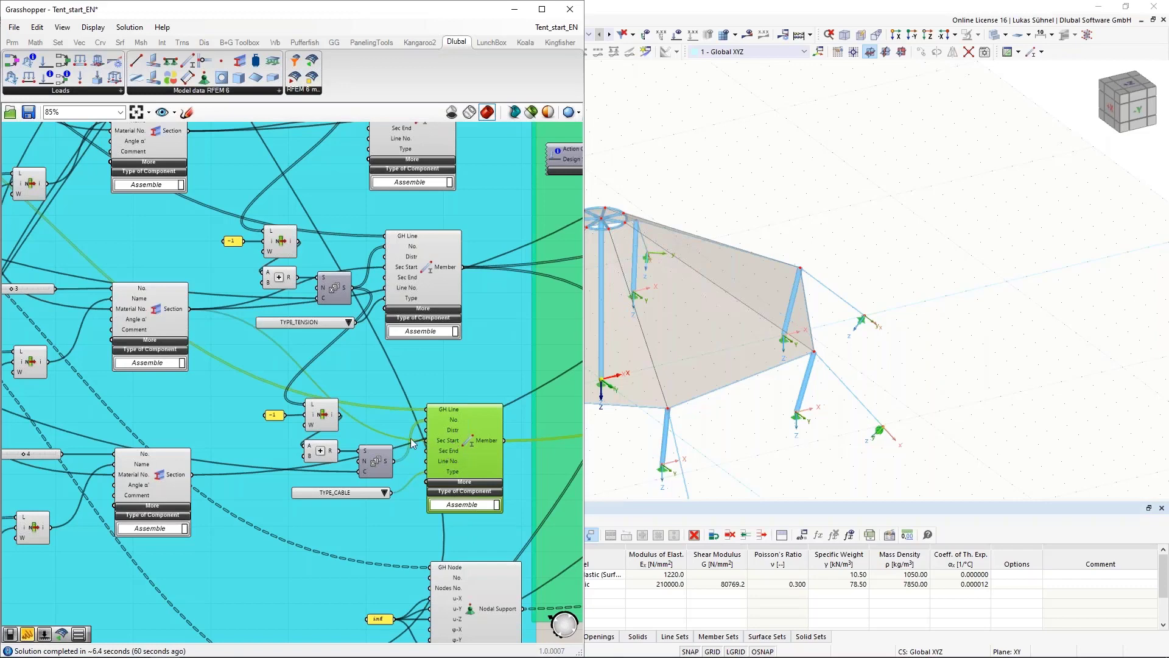
{"action": "right_click_drag", "start_coordinate": [218, 351], "coordinate": [230, 347]}
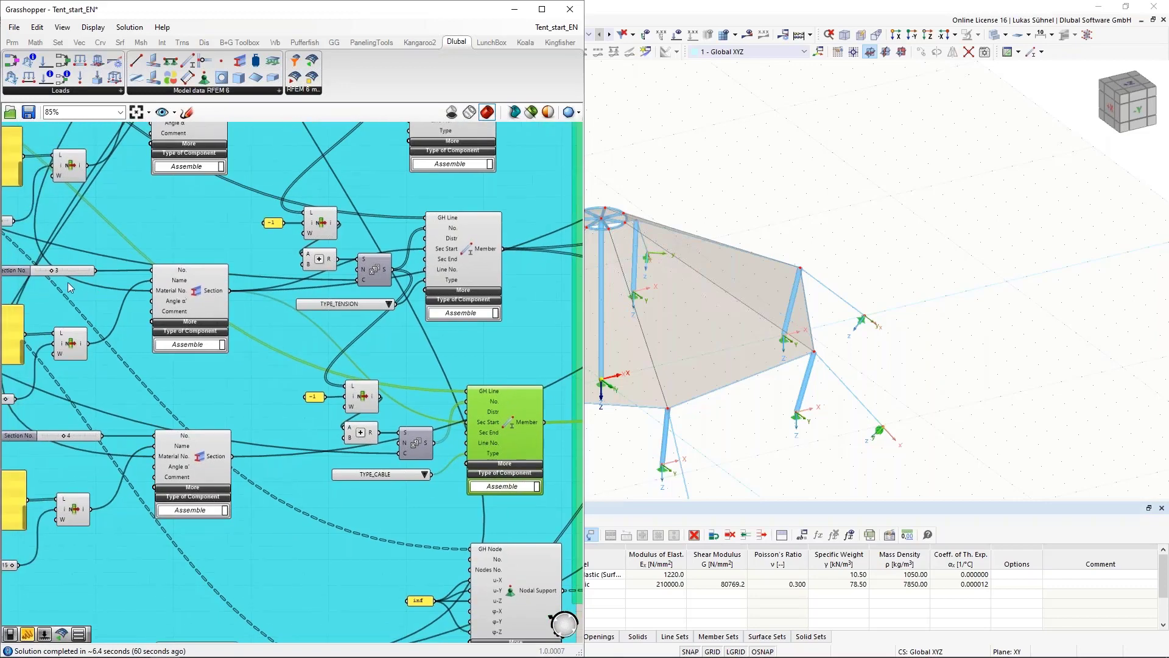
{"action": "right_click_drag", "start_coordinate": [304, 355], "coordinate": [336, 346]}
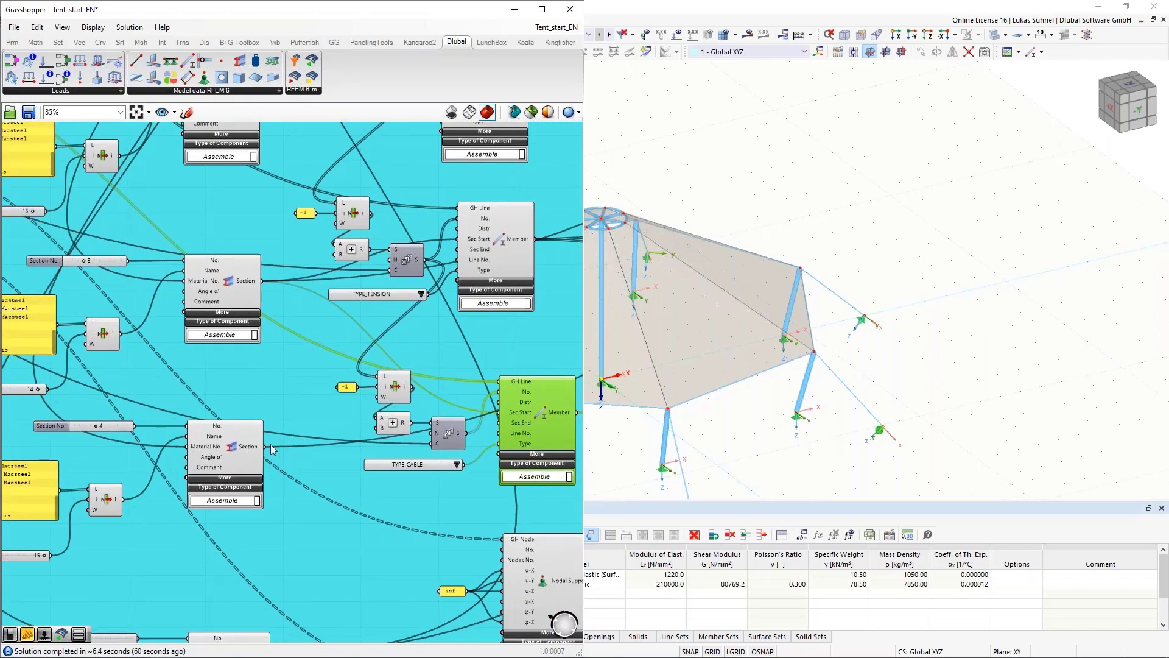
{"action": "left_click_drag", "start_coordinate": [265, 446], "coordinate": [500, 412]}
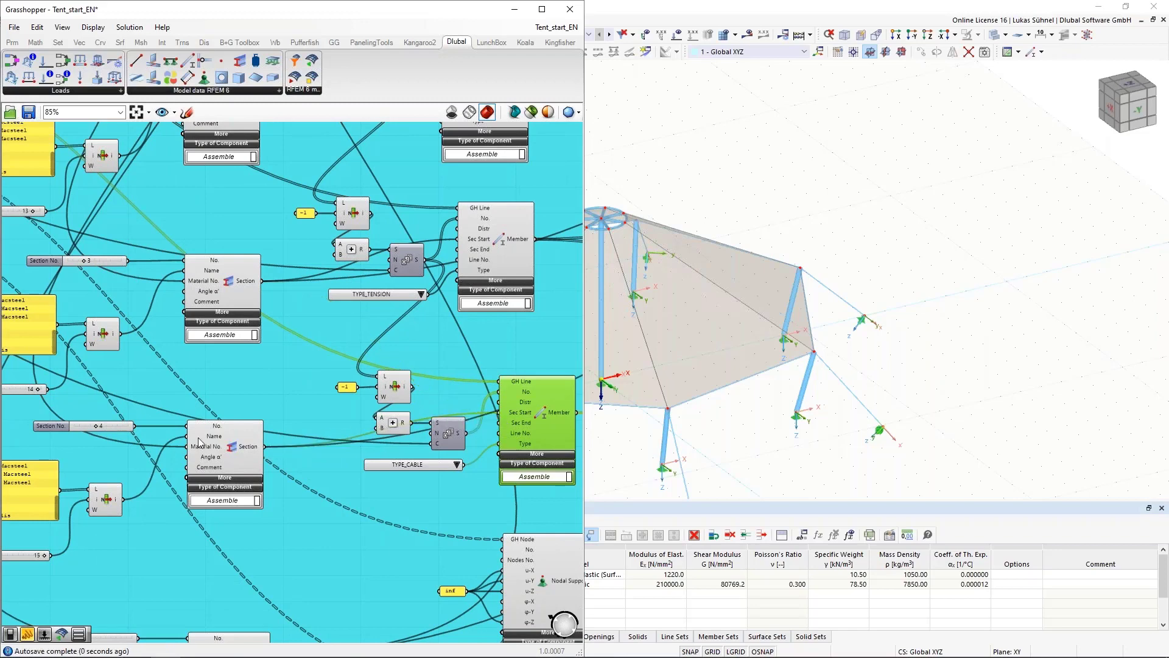
Step: Resend the corrected tent model to RFEM by setting the Run toggle to True, and reset the toggle to False
{"action": "scroll", "coordinate": [224, 450], "scroll_direction": "down", "scroll_amount": 5}
{"action": "scroll", "coordinate": [425, 314], "scroll_direction": "up", "scroll_amount": 2}
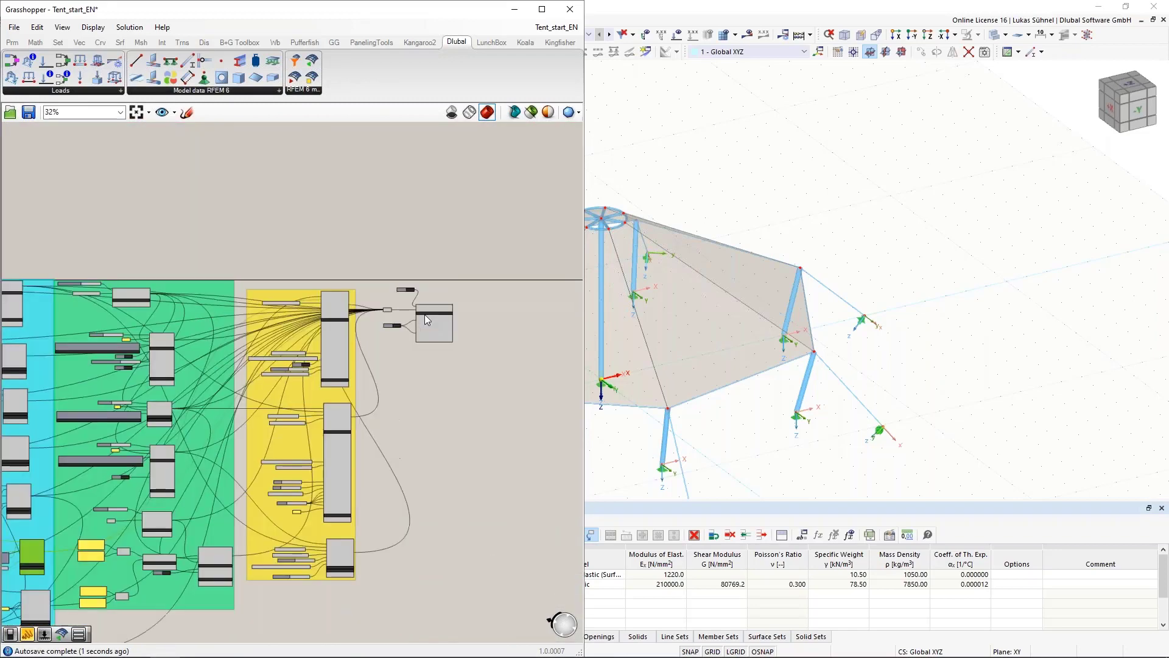
{"action": "scroll", "coordinate": [425, 314], "scroll_direction": "up", "scroll_amount": 3}
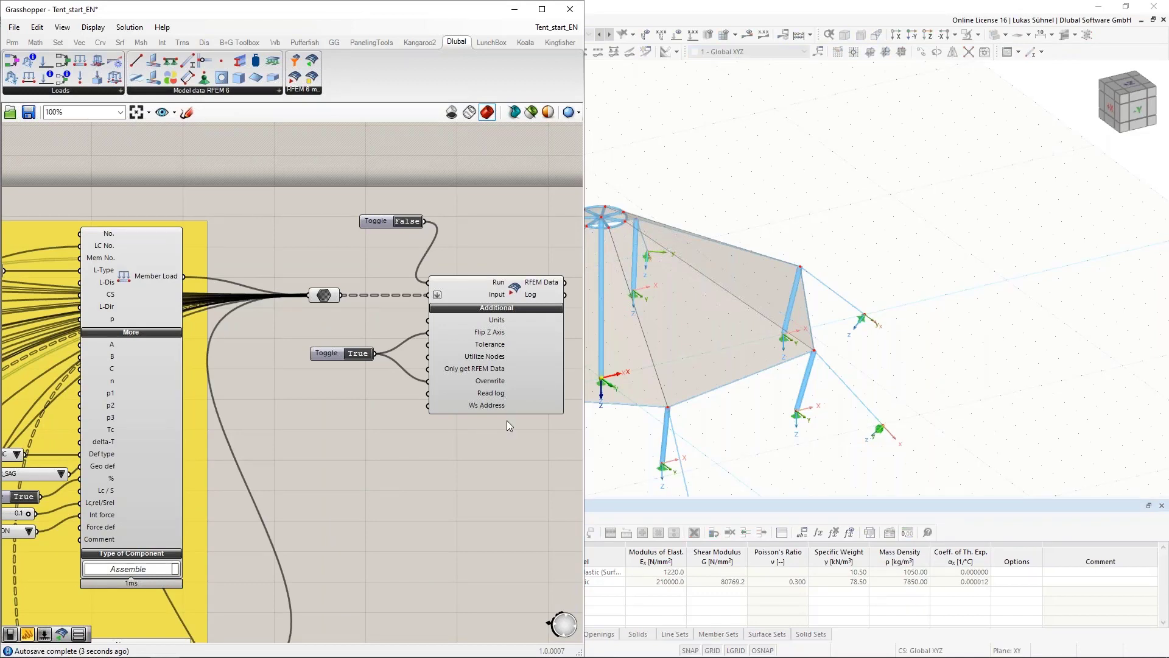
{"action": "double_click", "coordinate": [408, 222]}
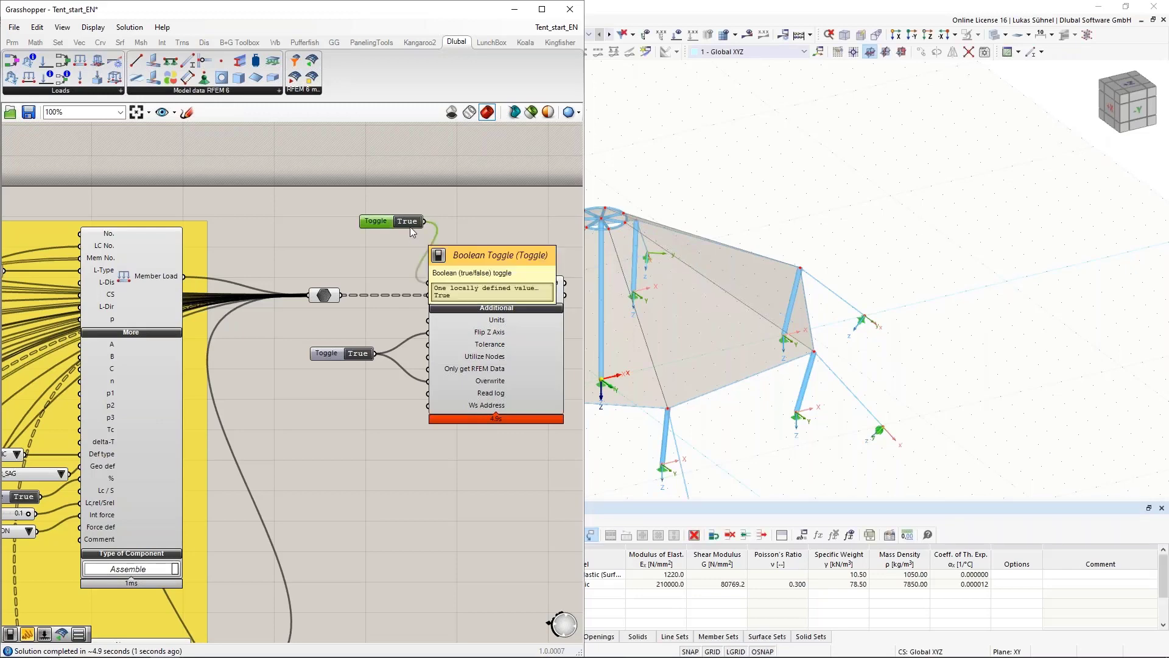
{"action": "double_click", "coordinate": [413, 223]}
Step: Switch to RFEM and highlight the members using the Cable 10.00 section to check their position
{"action": "left_click", "coordinate": [856, 194]}
{"action": "left_click", "coordinate": [87, 203]}
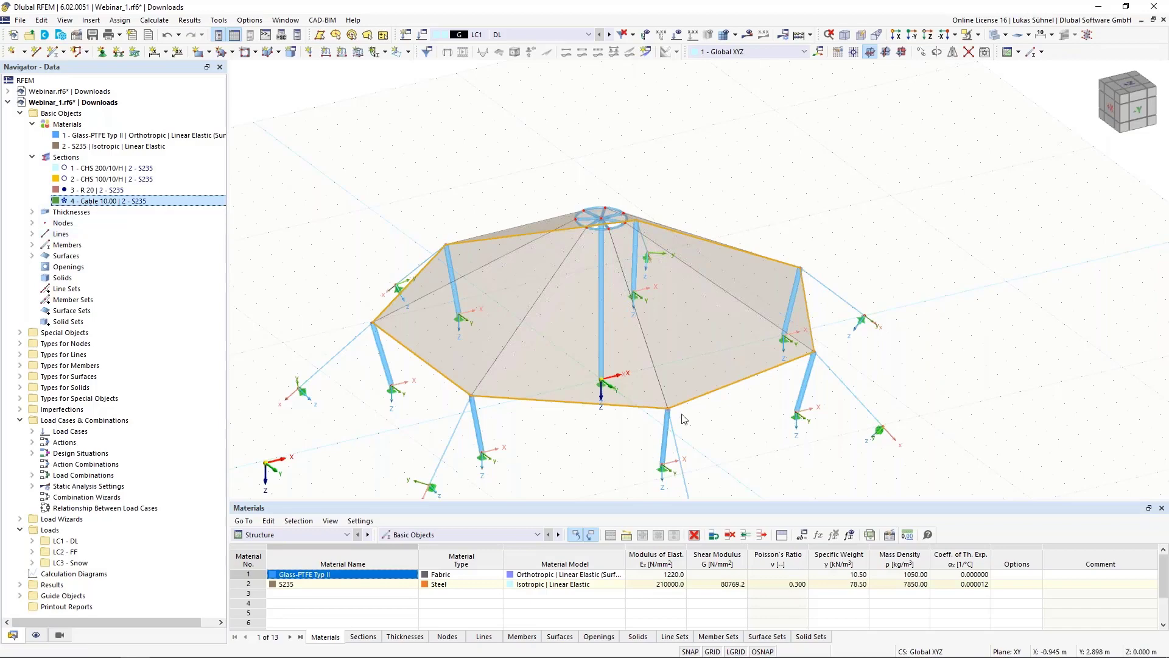
{"action": "left_click", "coordinate": [562, 474]}
Step: Turn off the axis systems of the nodal supports
{"action": "middle_click_drag", "start_coordinate": [562, 474], "coordinate": [551, 408]}
{"action": "right_click", "coordinate": [423, 407]}
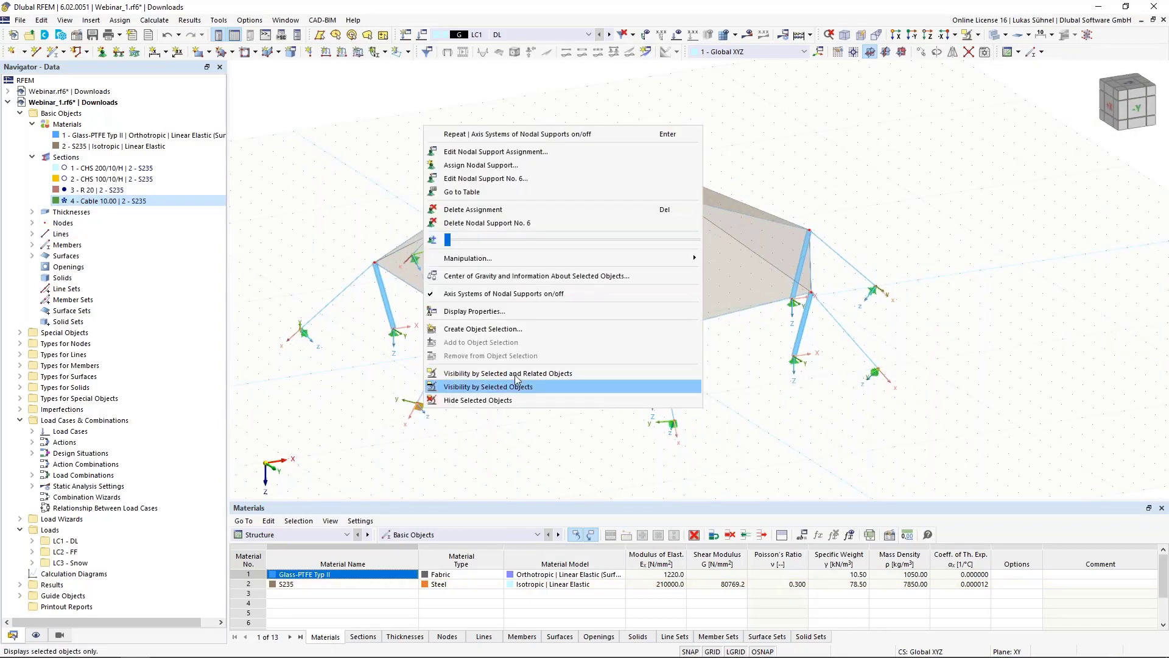
{"action": "left_click", "coordinate": [487, 294]}
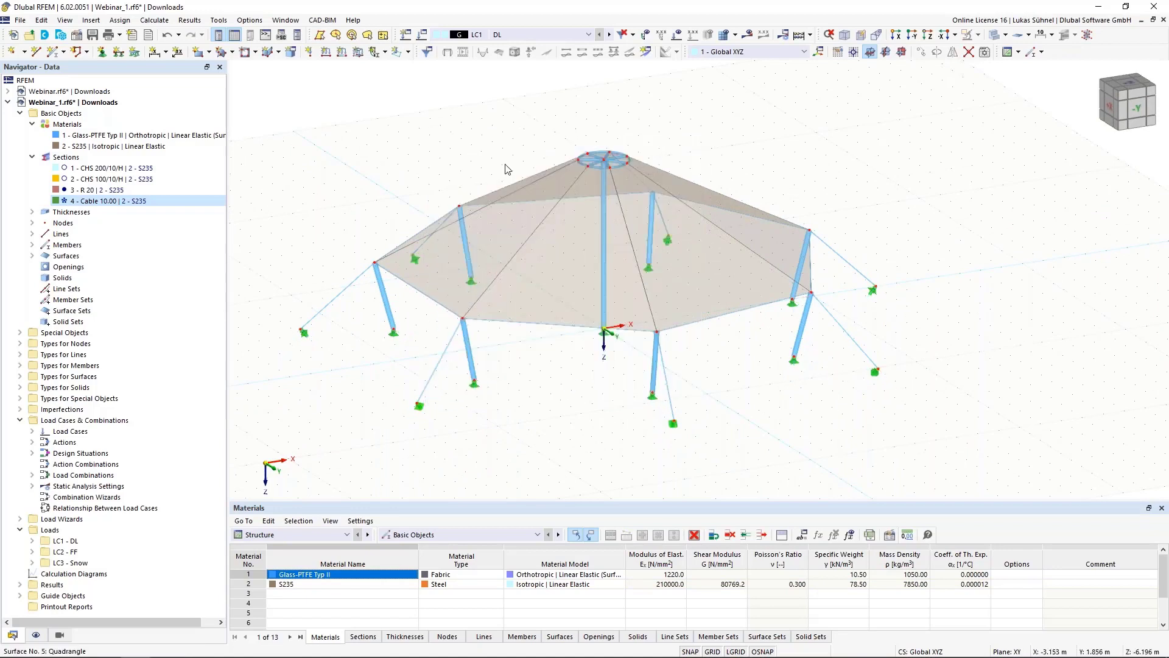
Step: Check the uniform Glass-PTFE Typ II thickness definition of the membrane
{"action": "left_click", "coordinate": [32, 212]}
{"action": "left_click", "coordinate": [81, 223]}
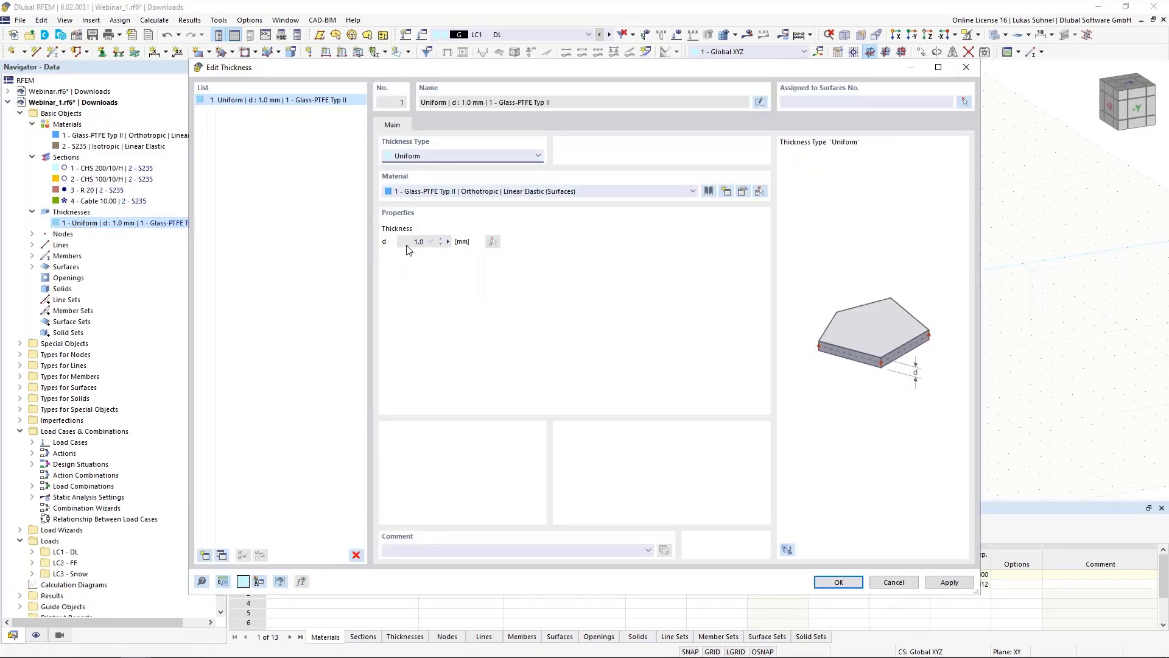
{"action": "left_click", "coordinate": [838, 581]}
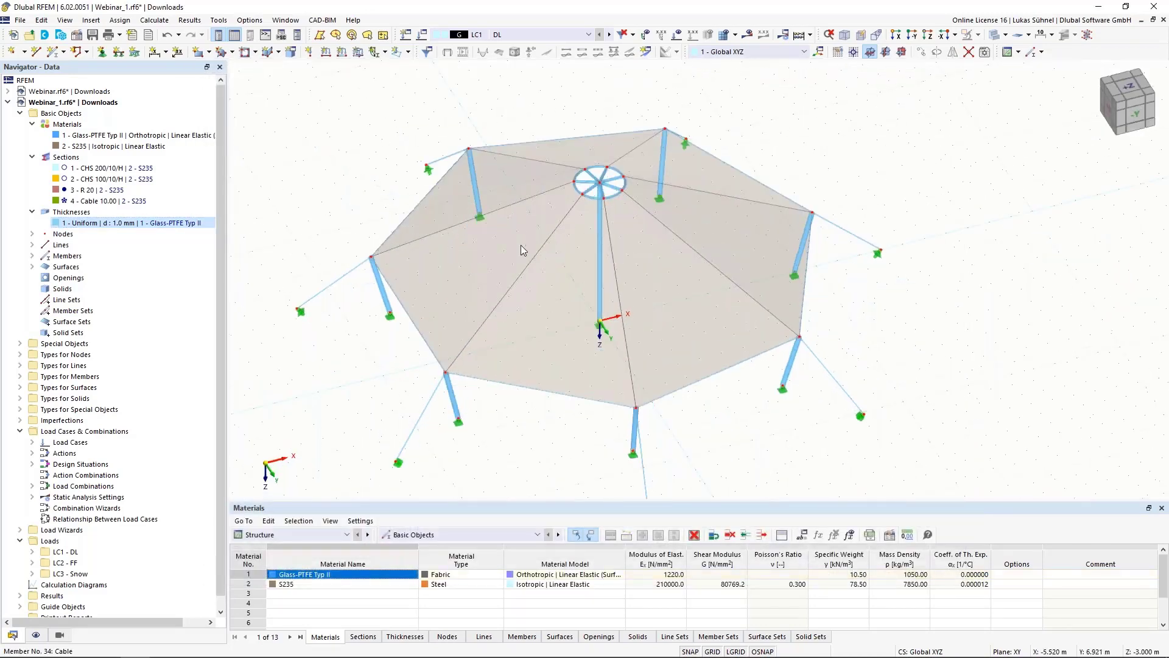
Step: Activate load case LC2 - FF and display its loads on the tent model
{"action": "left_click", "coordinate": [542, 35]}
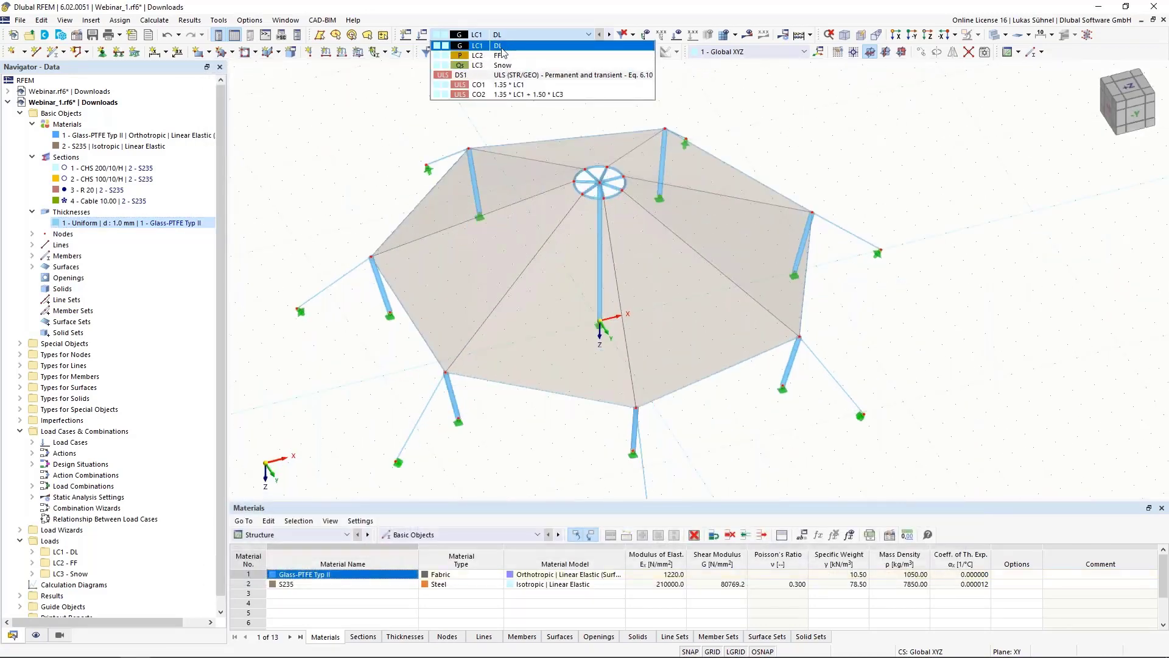
{"action": "left_click", "coordinate": [610, 35]}
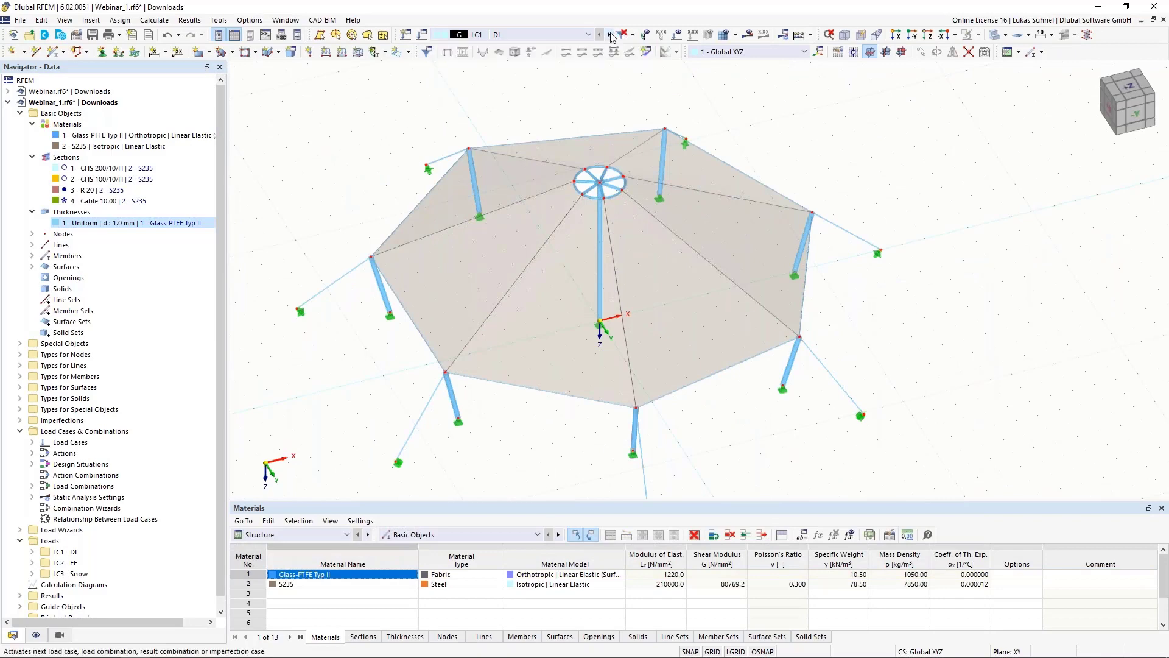
{"action": "left_click", "coordinate": [676, 35]}
{"action": "middle_click_drag", "start_coordinate": [863, 164], "coordinate": [853, 212]}
{"action": "middle_click_drag", "start_coordinate": [793, 245], "coordinate": [786, 211], "text": "ctrl"}
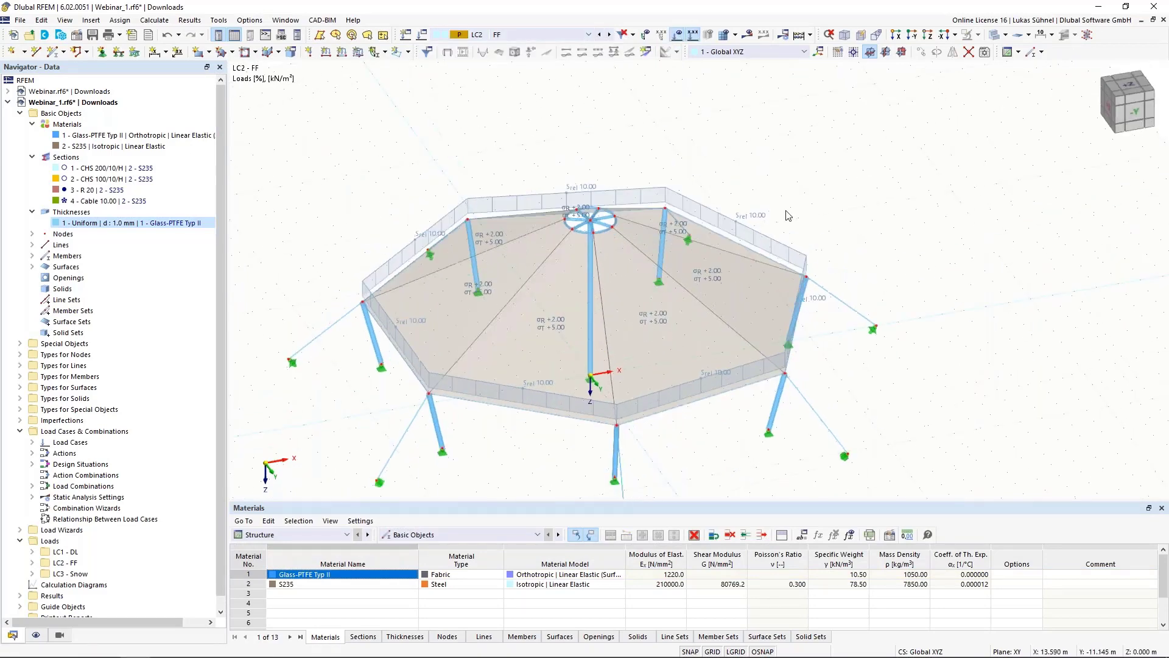
Step: Examine the settings of a form-finding member load on the edge cable and of a radial surface load on the membrane
{"action": "left_click", "coordinate": [747, 221]}
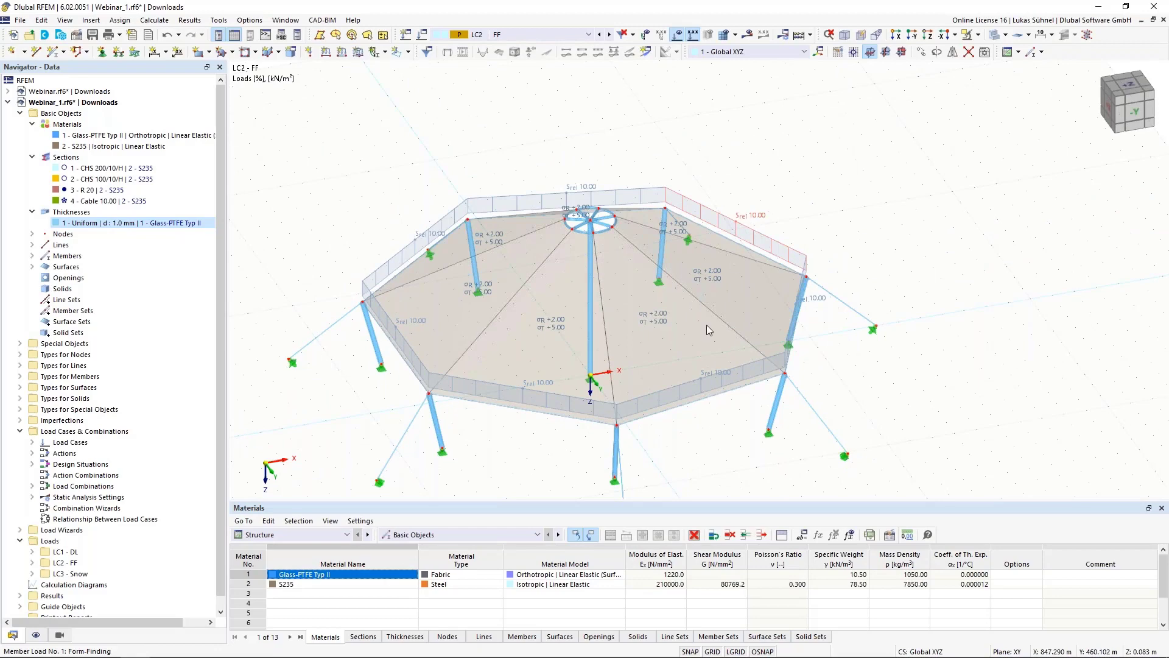
{"action": "double_click", "coordinate": [729, 406]}
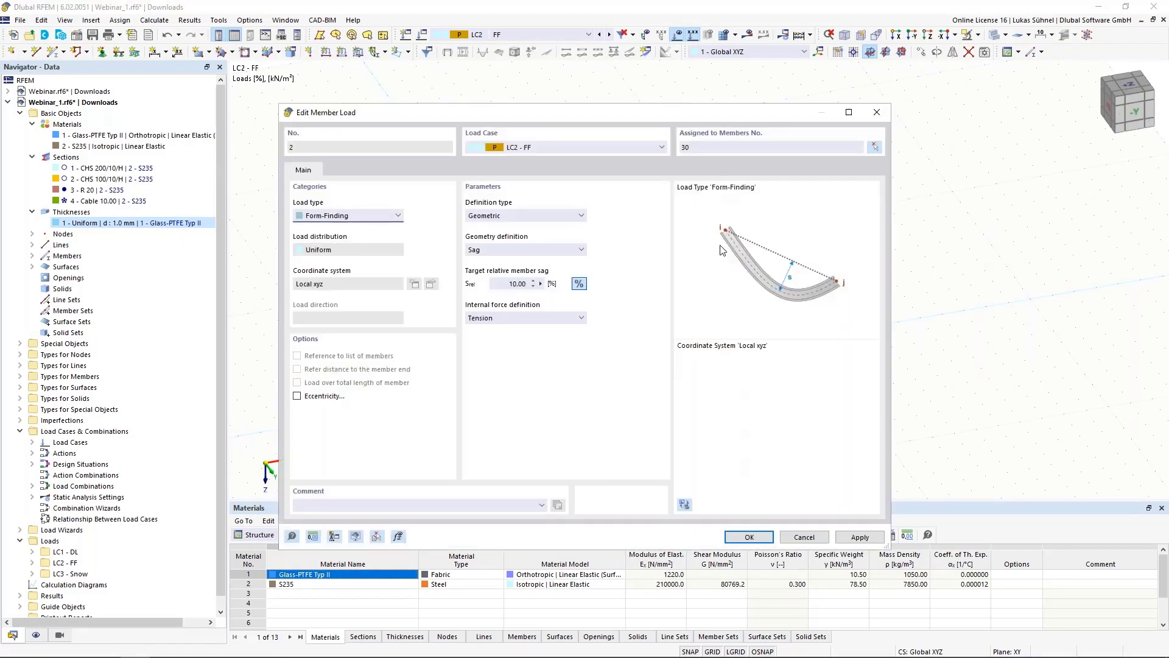
{"action": "left_click", "coordinate": [803, 537]}
{"action": "double_click", "coordinate": [619, 338]}
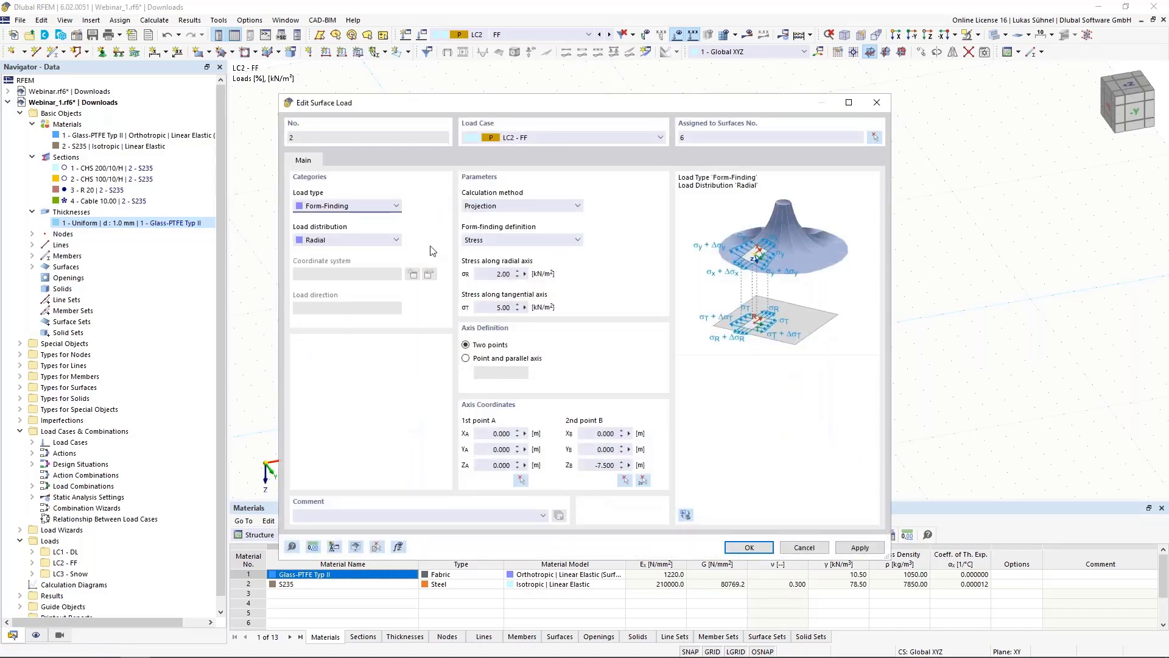
{"action": "left_click", "coordinate": [803, 547]}
Step: Activate load combination CO2 (1.35 * LC1 + 1.50 * LC3) and view its loads on the tent
{"action": "middle_click_drag", "start_coordinate": [896, 364], "coordinate": [873, 368]}
{"action": "left_click", "coordinate": [543, 34]}
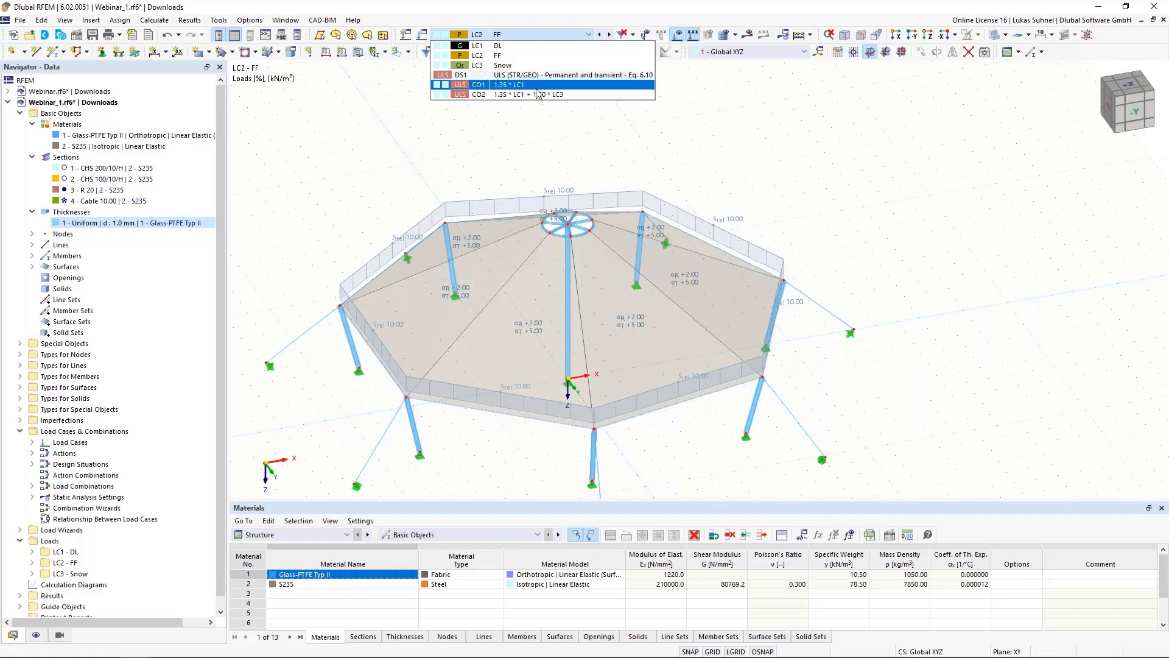
{"action": "left_click", "coordinate": [539, 94]}
{"action": "scroll", "coordinate": [607, 215], "scroll_direction": "down", "scroll_amount": 2}
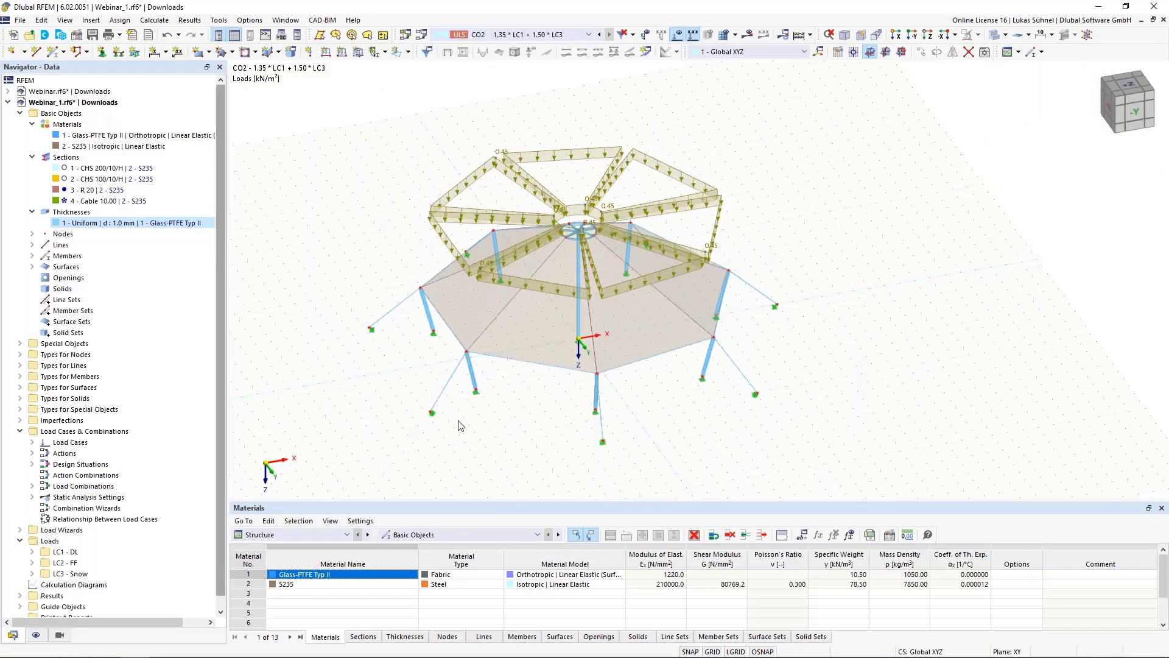
{"action": "middle_click_drag", "start_coordinate": [572, 444], "coordinate": [563, 440], "text": "ctrl"}
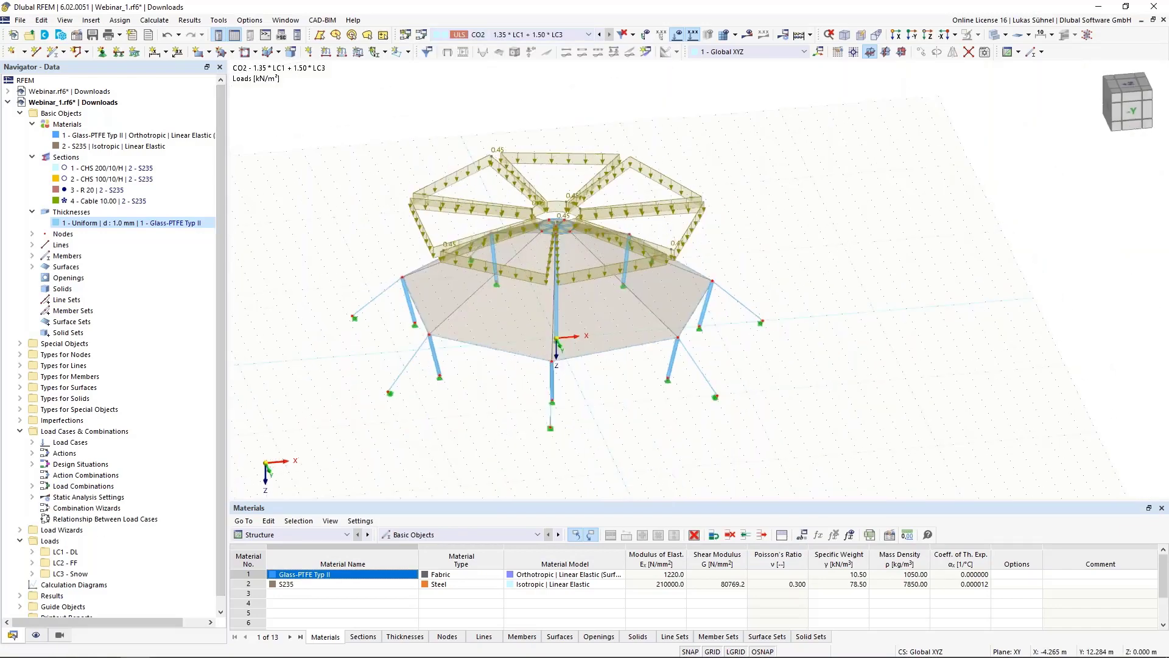
Step: Calculate load combination CO2 and hide the loads in the deformation results
{"action": "left_click", "coordinate": [801, 39]}
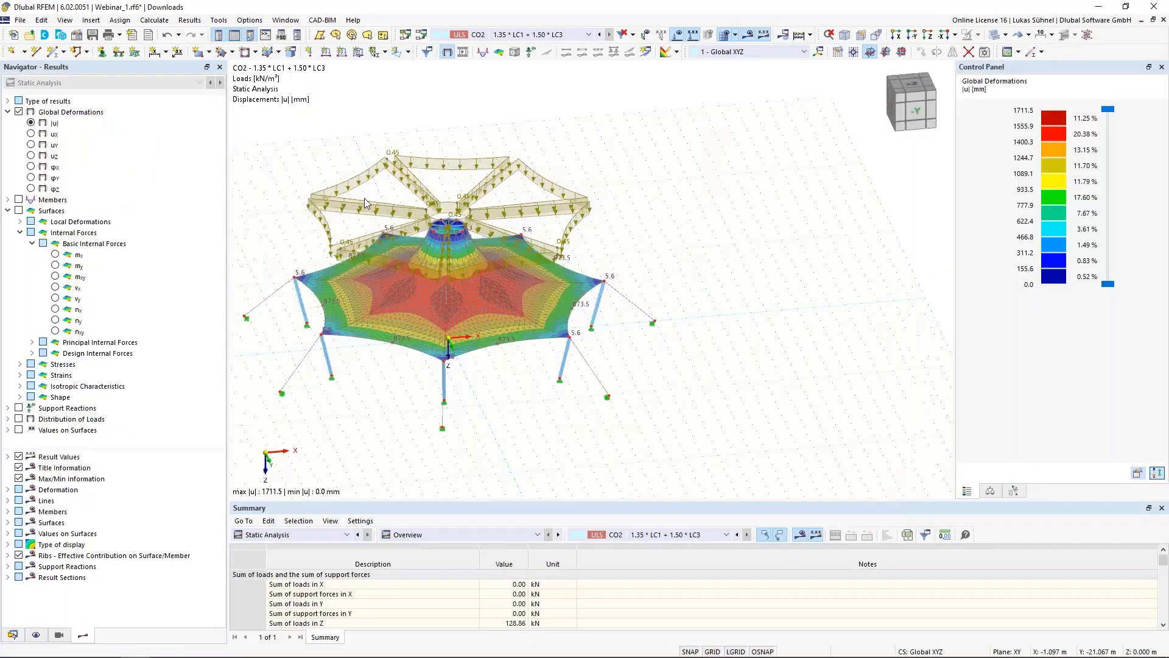
{"action": "left_click", "coordinate": [677, 35]}
{"action": "scroll", "coordinate": [431, 182], "scroll_direction": "up", "scroll_amount": 5}
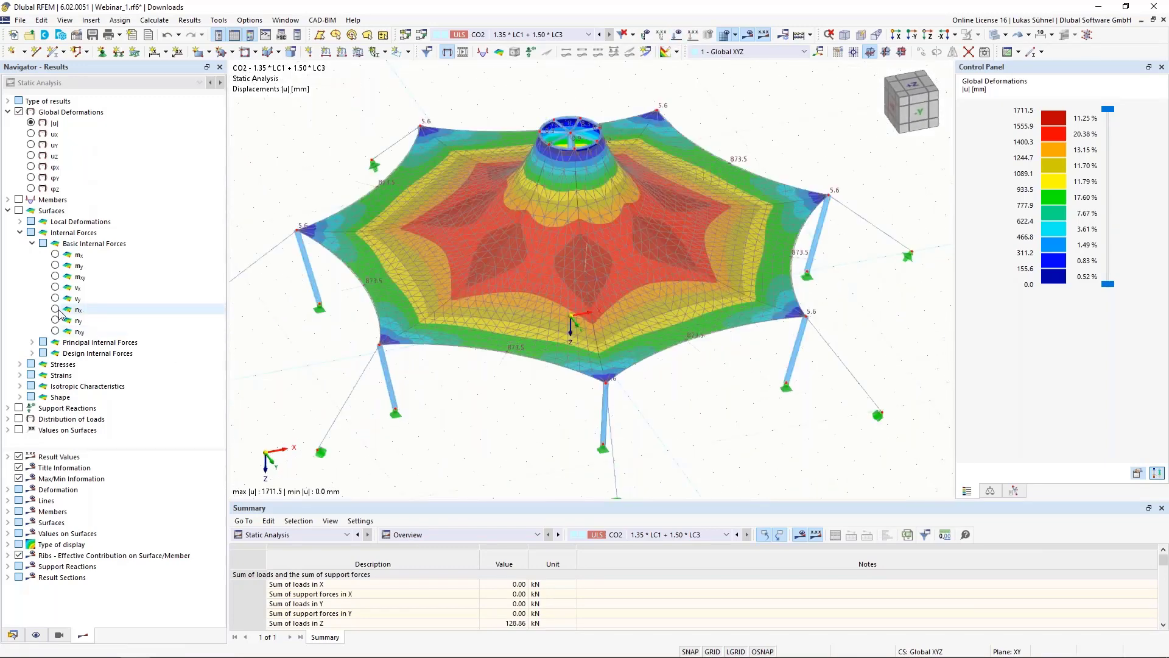
Step: Display the membrane's axial forces nx and ny in turn, and examine the ny distribution from several sides
{"action": "left_click", "coordinate": [55, 309]}
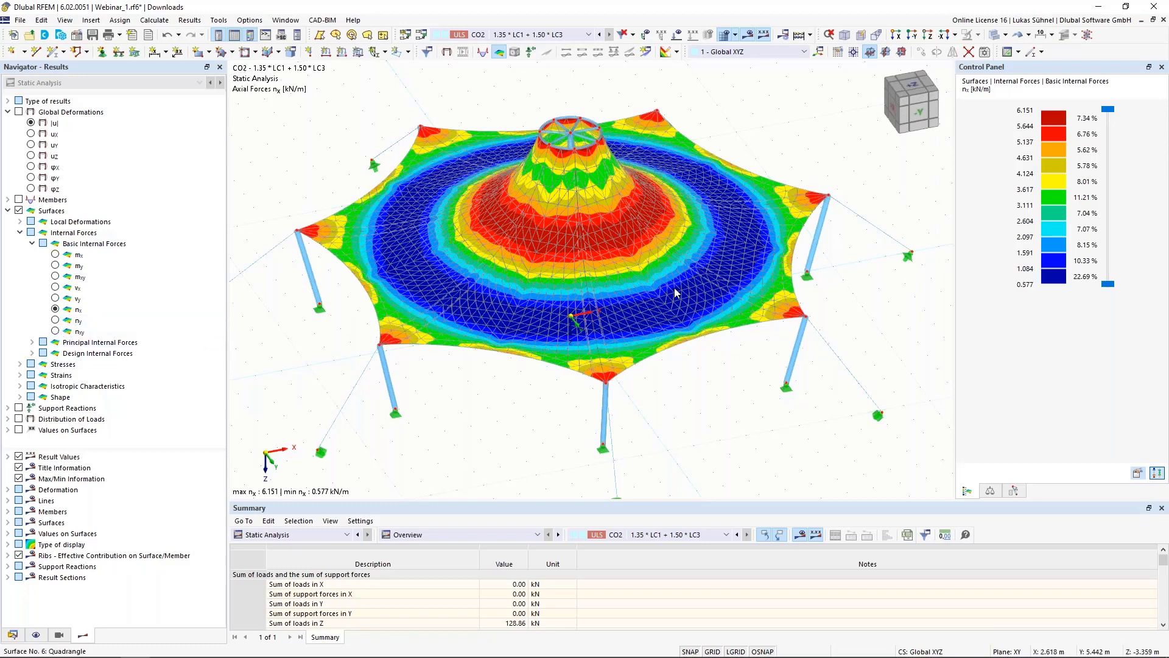
{"action": "left_click", "coordinate": [57, 320]}
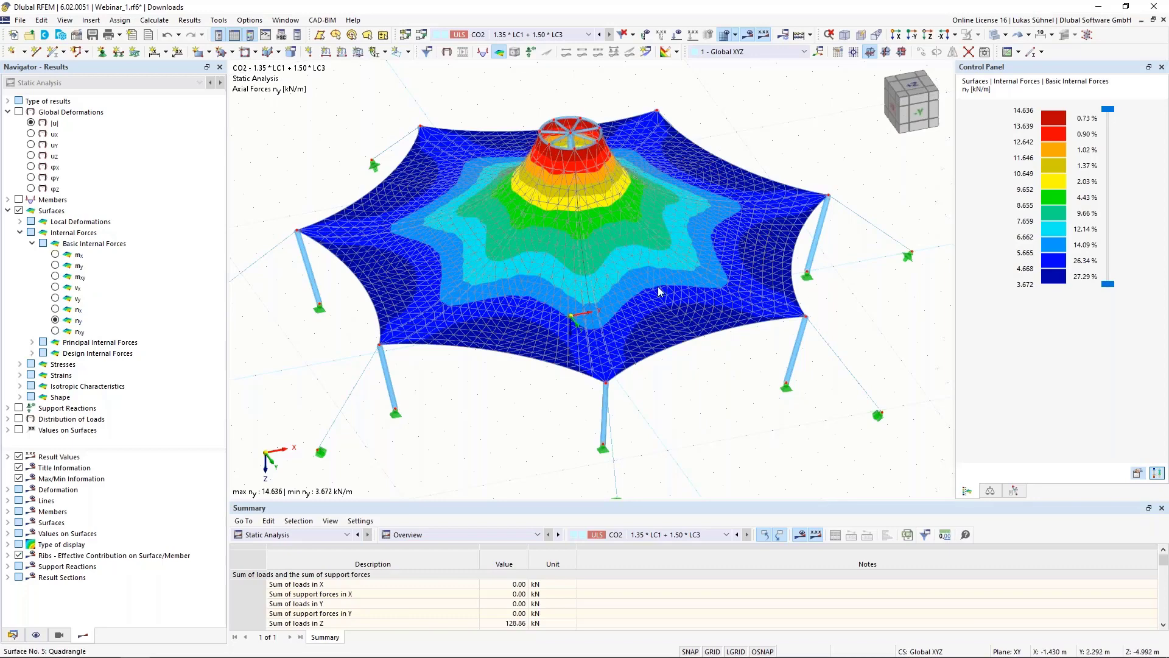
{"action": "scroll", "coordinate": [505, 415], "scroll_direction": "down", "scroll_amount": 2}
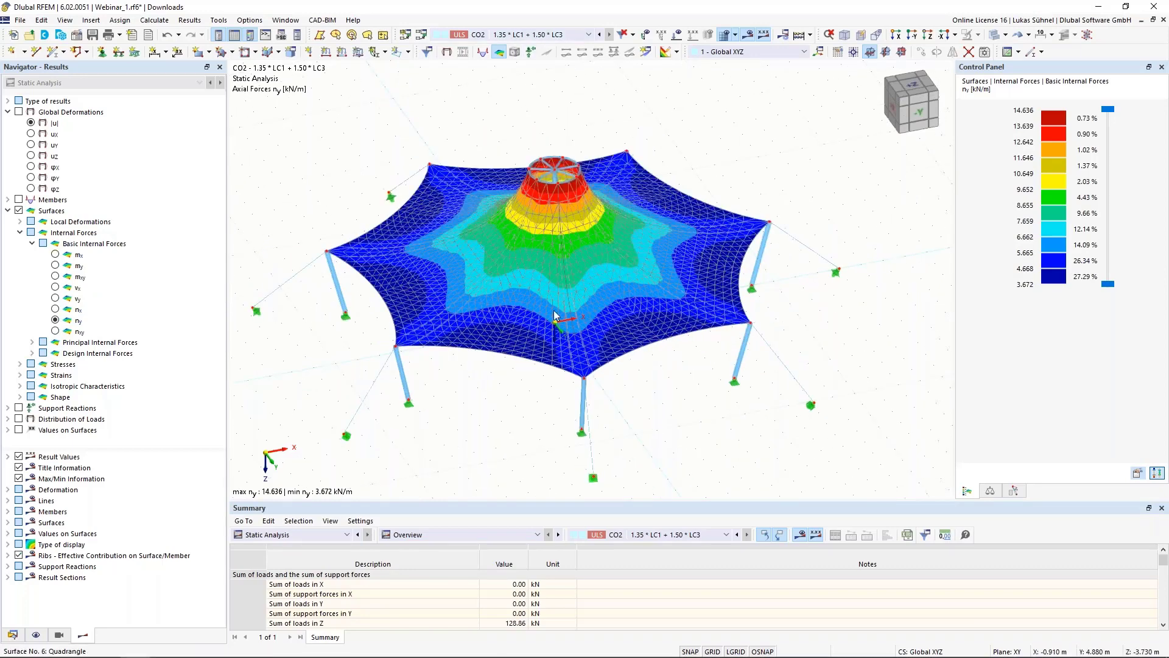
{"action": "scroll", "coordinate": [488, 438], "scroll_direction": "down", "scroll_amount": 3}
{"action": "middle_click_drag", "start_coordinate": [487, 438], "coordinate": [457, 359], "text": "ctrl"}
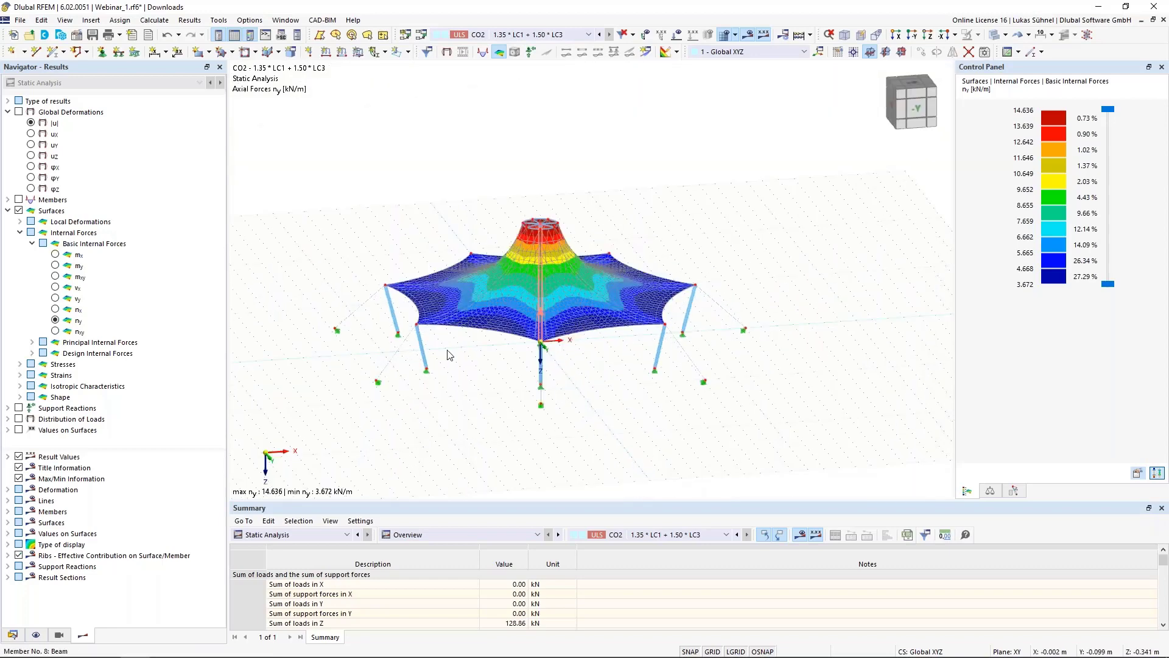
{"action": "scroll", "coordinate": [444, 334], "scroll_direction": "up", "scroll_amount": 2}
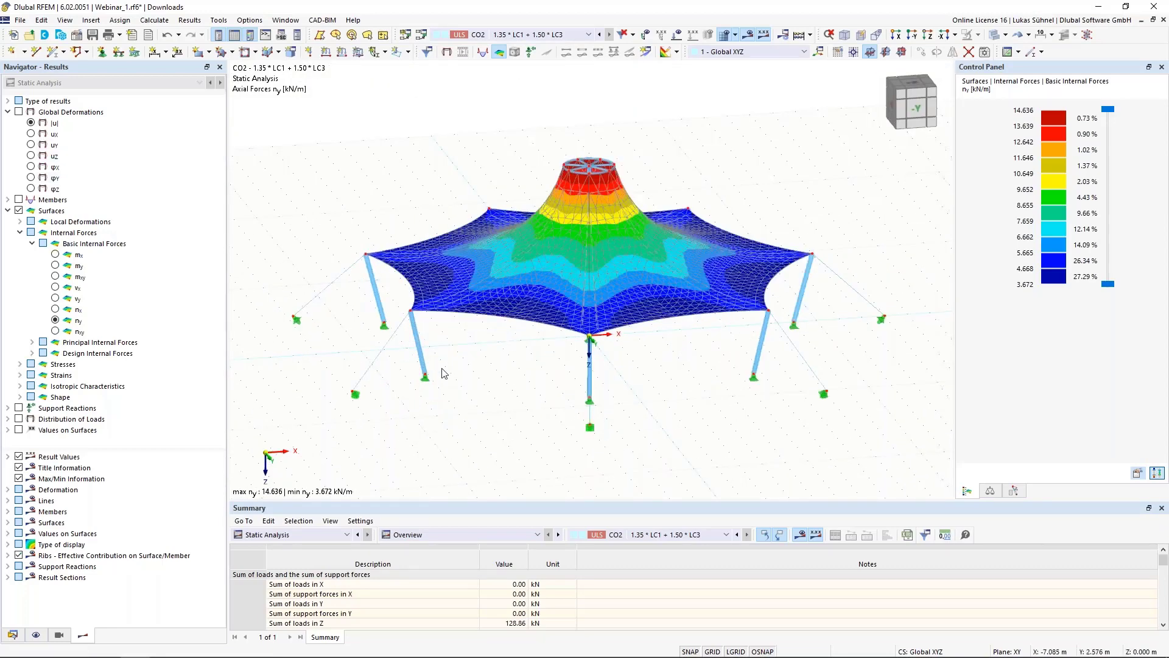
{"action": "scroll", "coordinate": [444, 373], "scroll_direction": "up", "scroll_amount": 3}
{"action": "scroll", "coordinate": [472, 376], "scroll_direction": "down", "scroll_amount": 3}
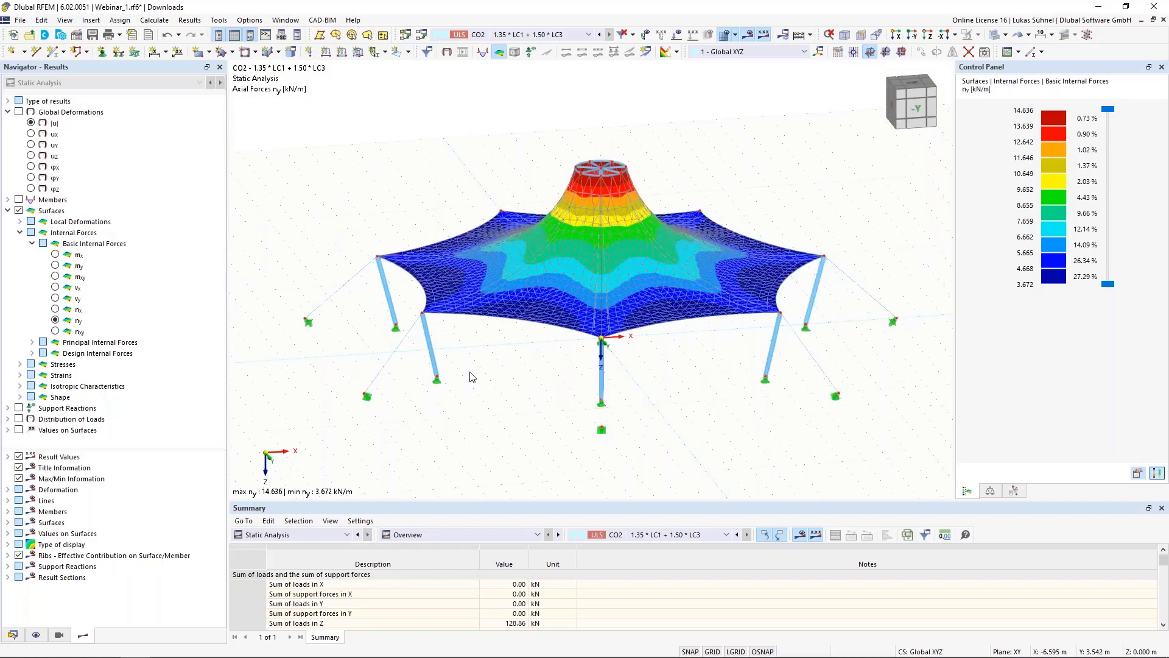
{"action": "middle_click_drag", "start_coordinate": [480, 368], "coordinate": [516, 384], "text": "ctrl"}
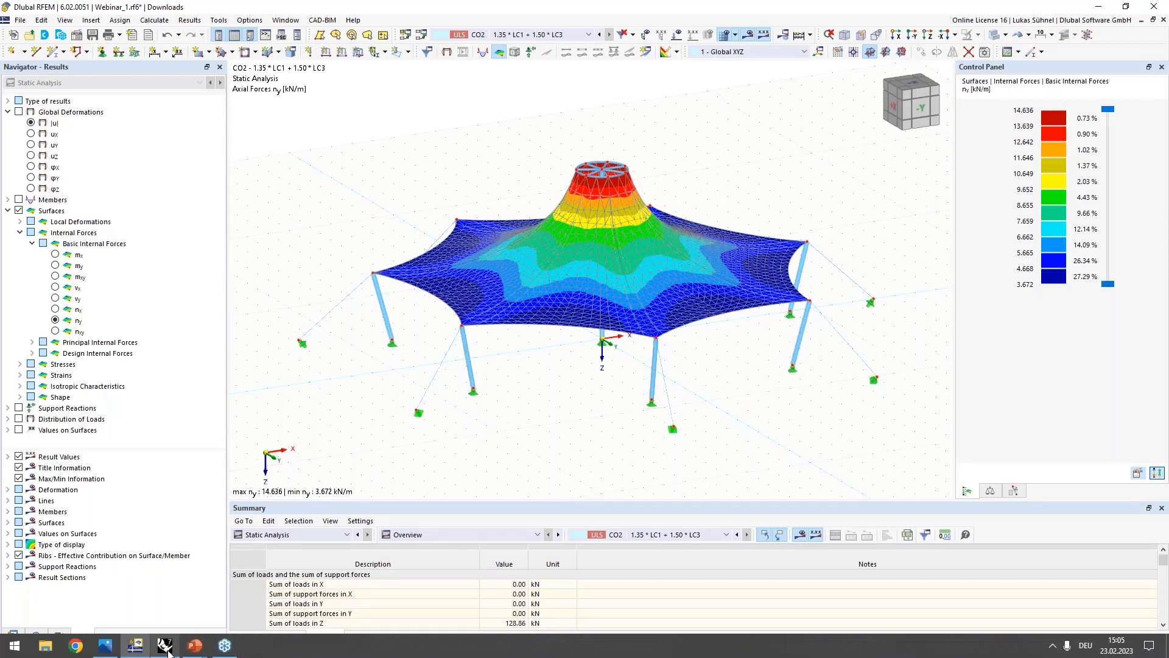
Step: Switch to Grasshopper and examine the form-finding member load and surface load components
{"action": "left_click", "coordinate": [165, 645]}
{"action": "scroll", "coordinate": [452, 276], "scroll_direction": "down", "scroll_amount": 2}
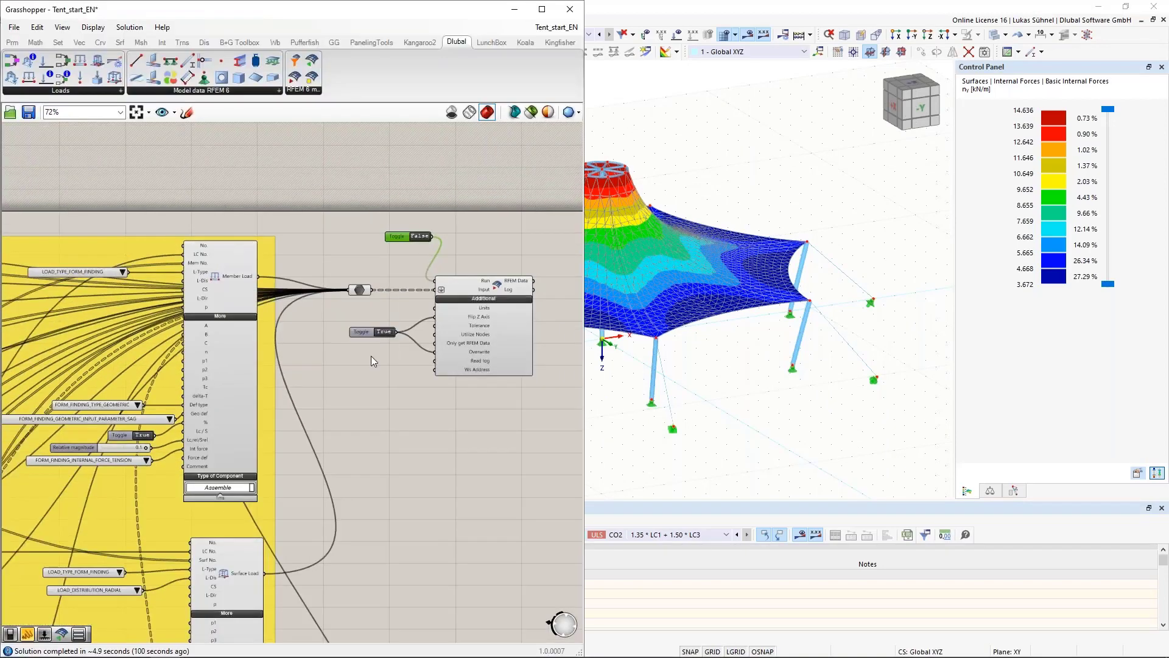
{"action": "right_click_drag", "start_coordinate": [331, 407], "coordinate": [473, 398]}
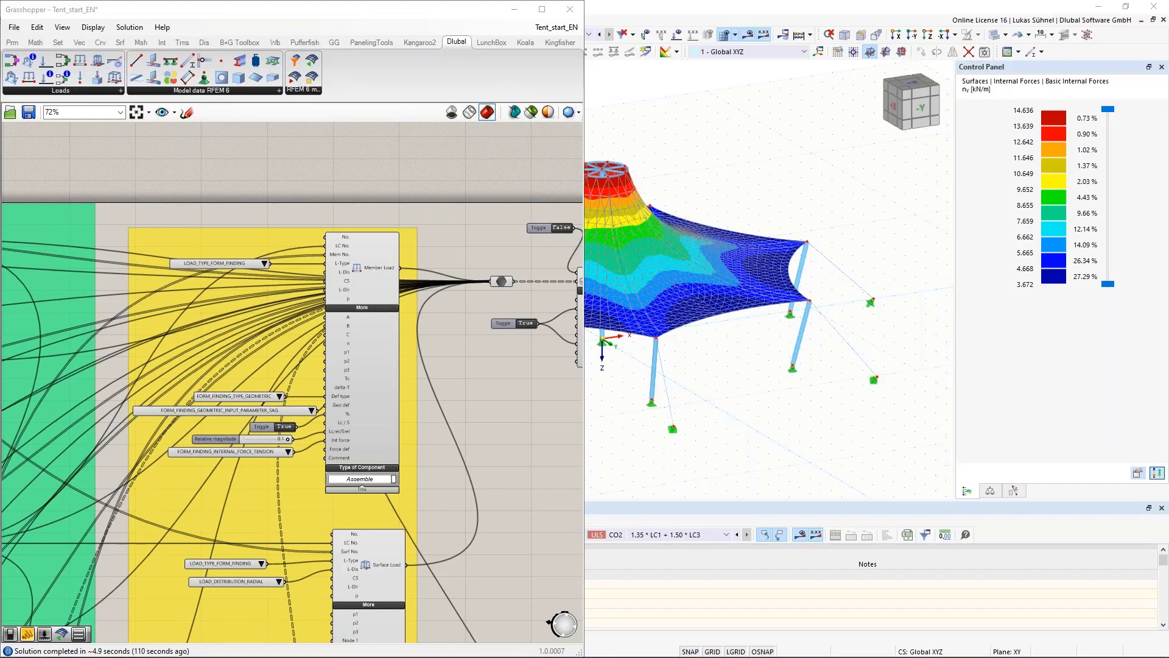
Step: Switch to the presentation and show the slide on planned features for future developments
{"action": "key", "text": "alt+Tab"}
{"action": "left_click", "coordinate": [533, 419]}
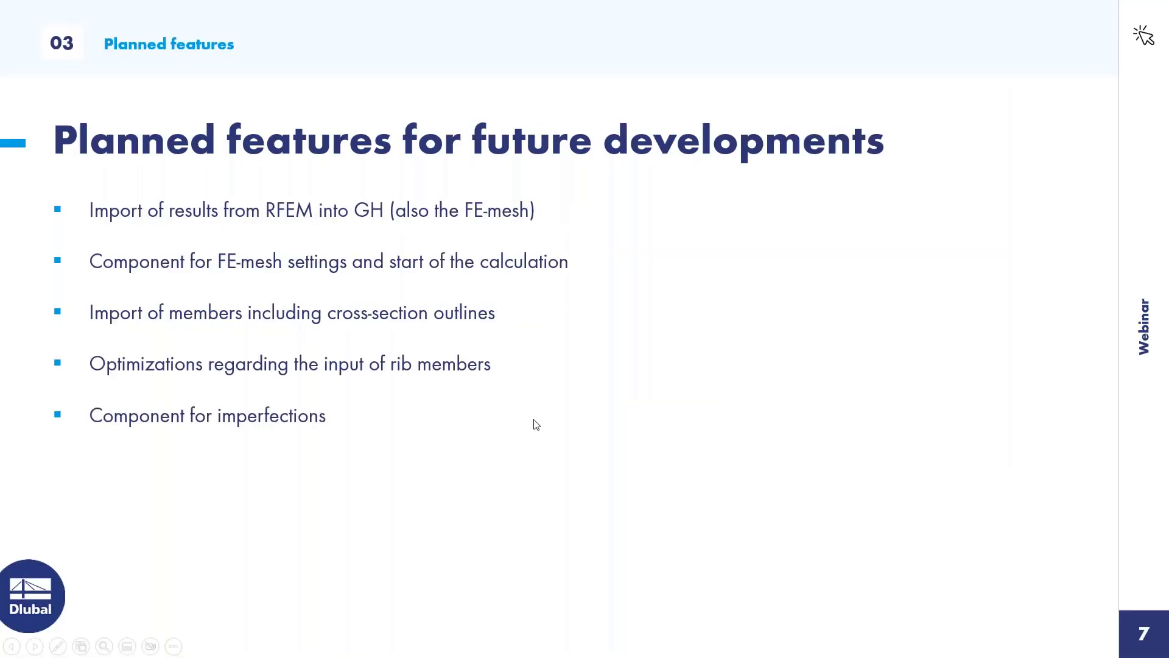